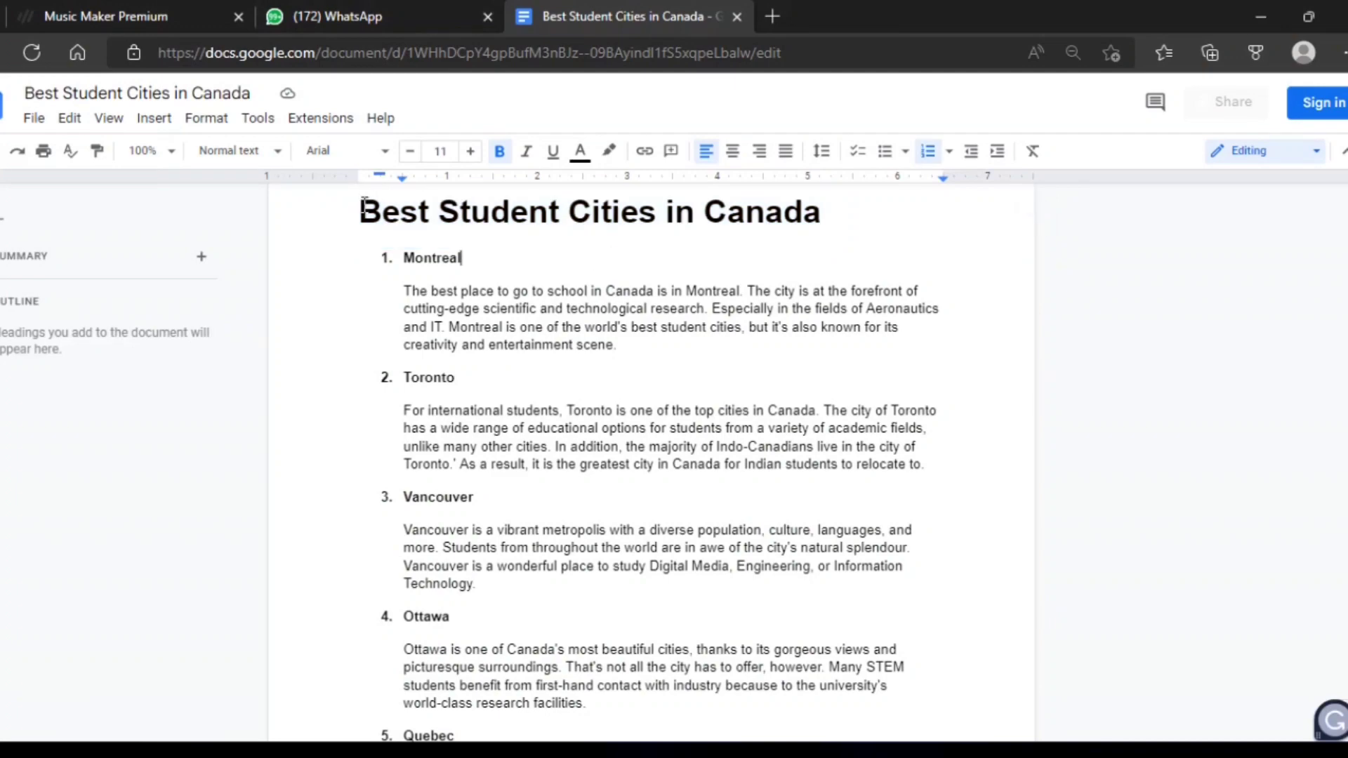
# Select the 'Best Student Cities in Canada' title in Google Docs and open a new browser tab
pyautogui.tripleClick(365, 203)
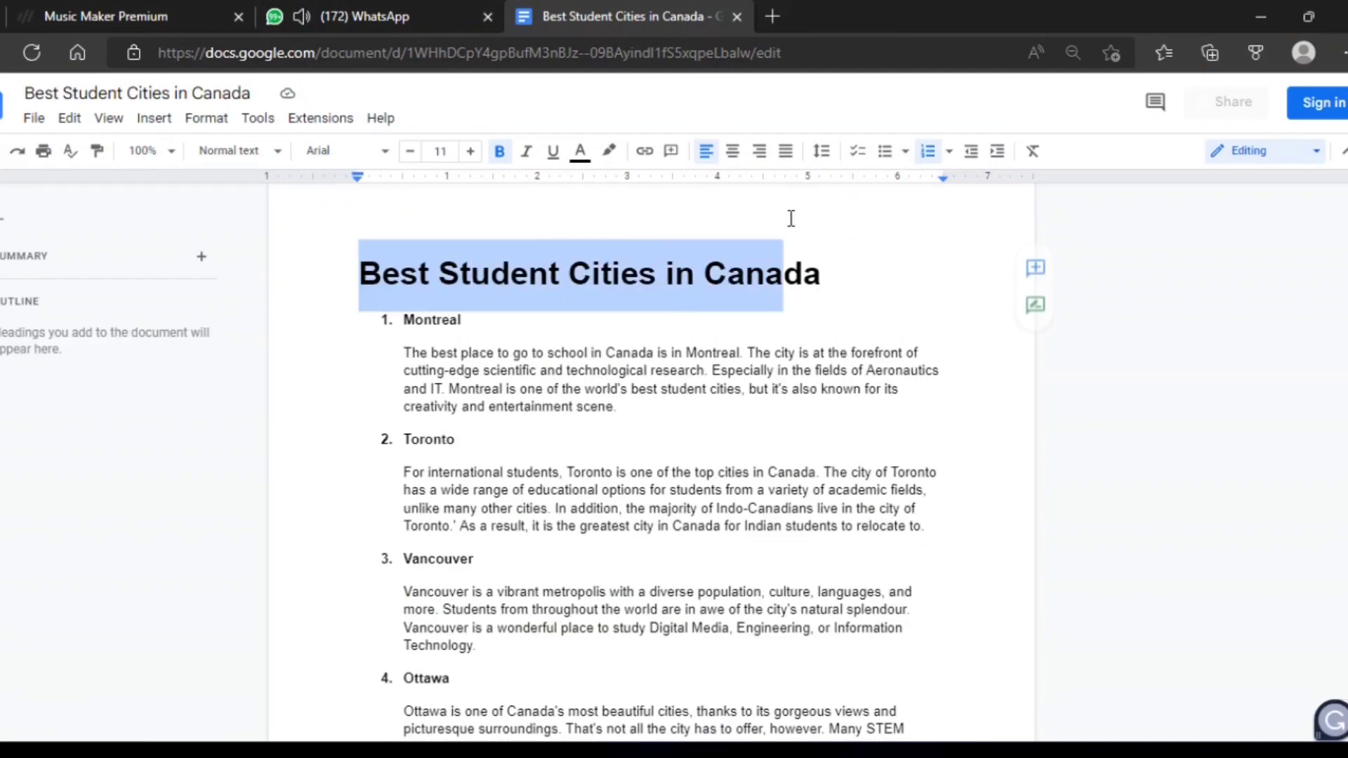
pyautogui.click(781, 3)
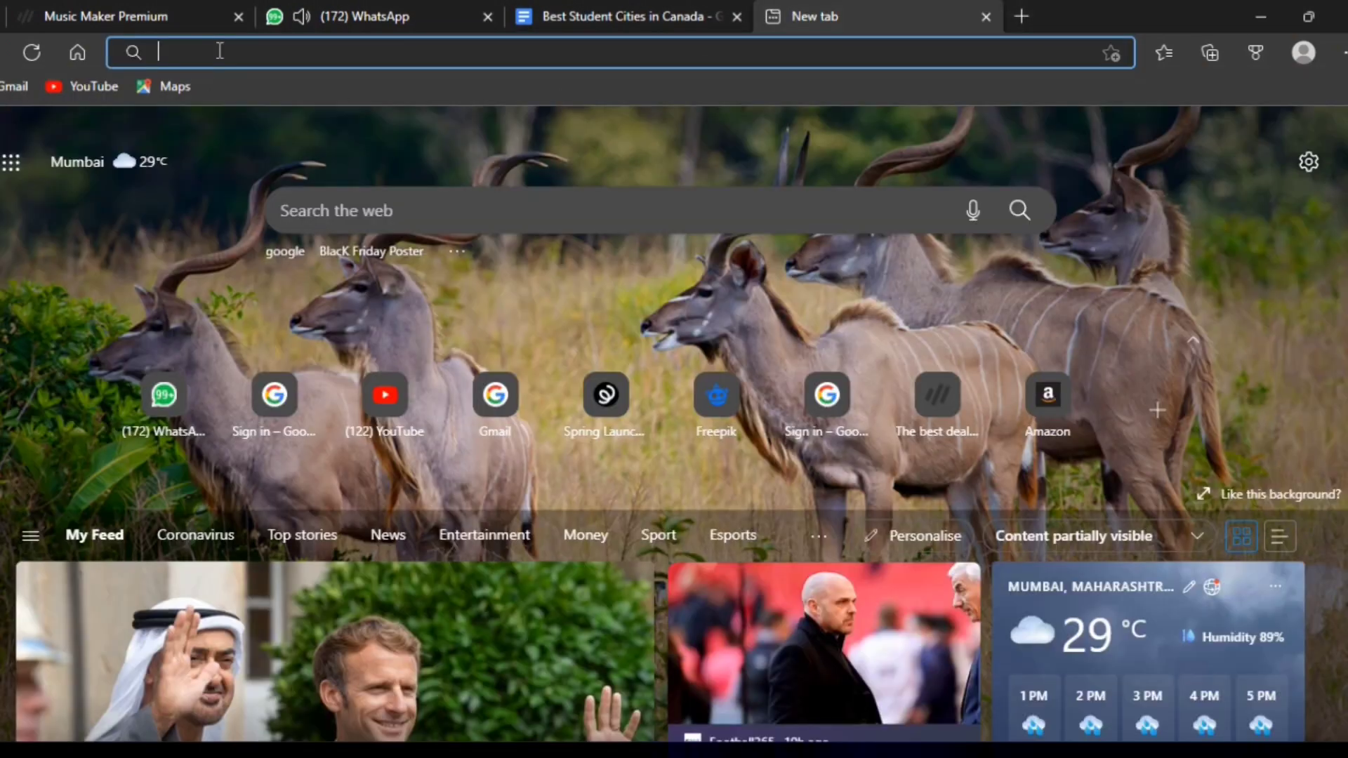
# Briefly switch among the WhatsApp, Google Doc and new browser tabs, ending on the new tab
pyautogui.click(220, 51)
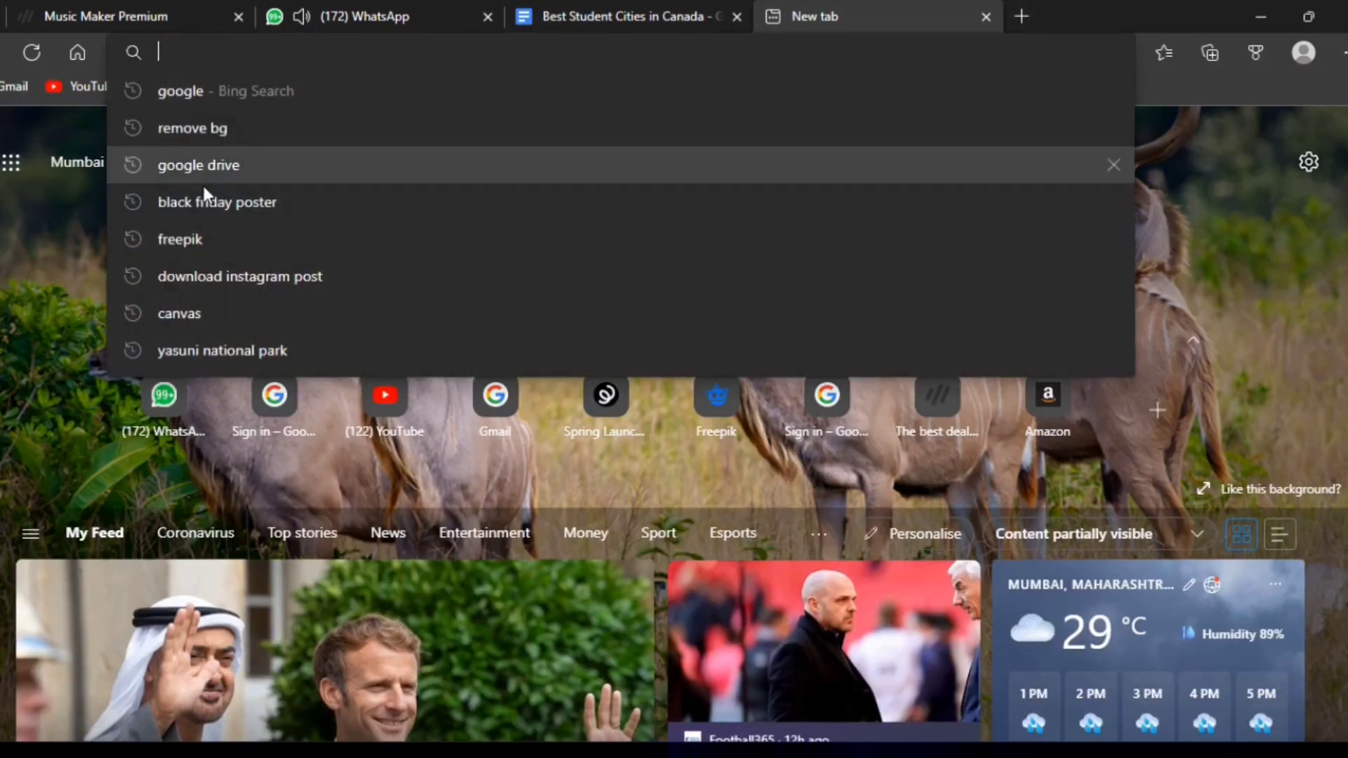
pyautogui.click(55, 242)
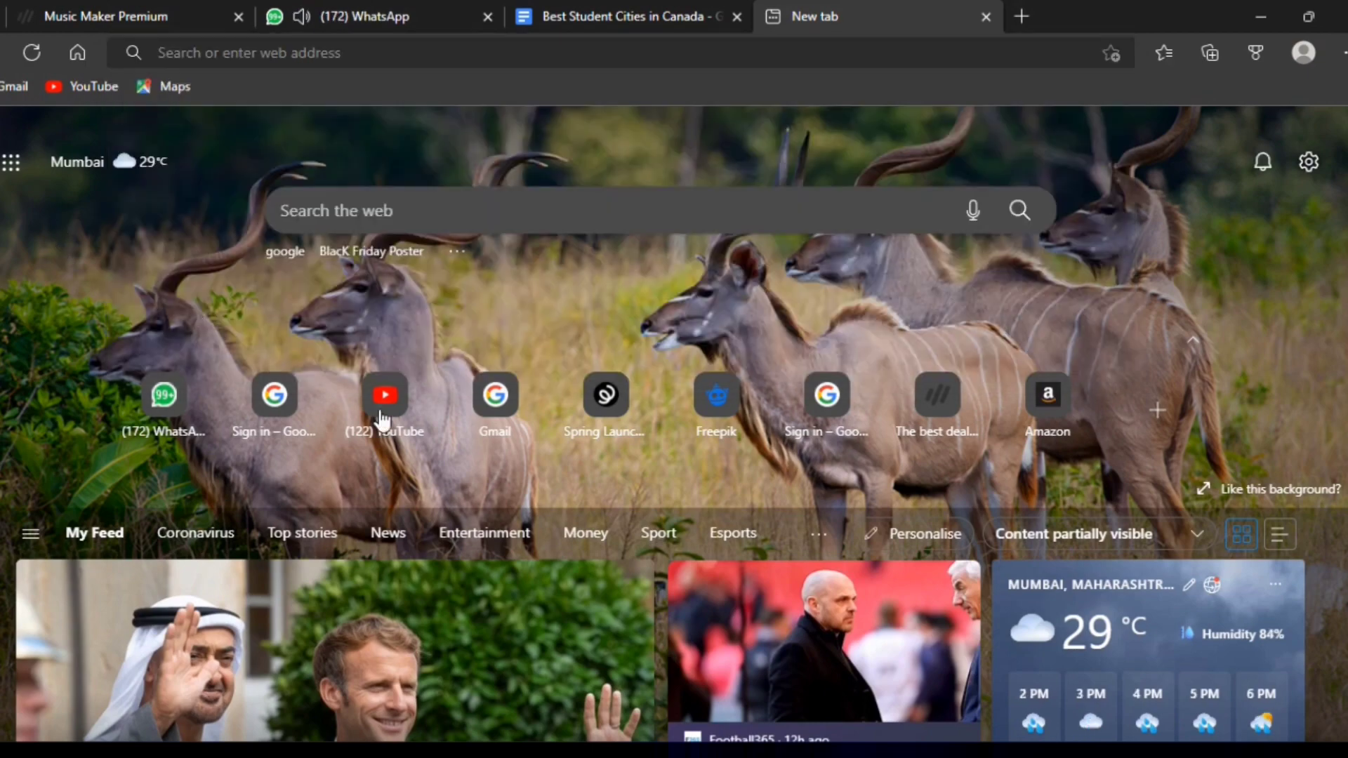
pyautogui.click(372, 6)
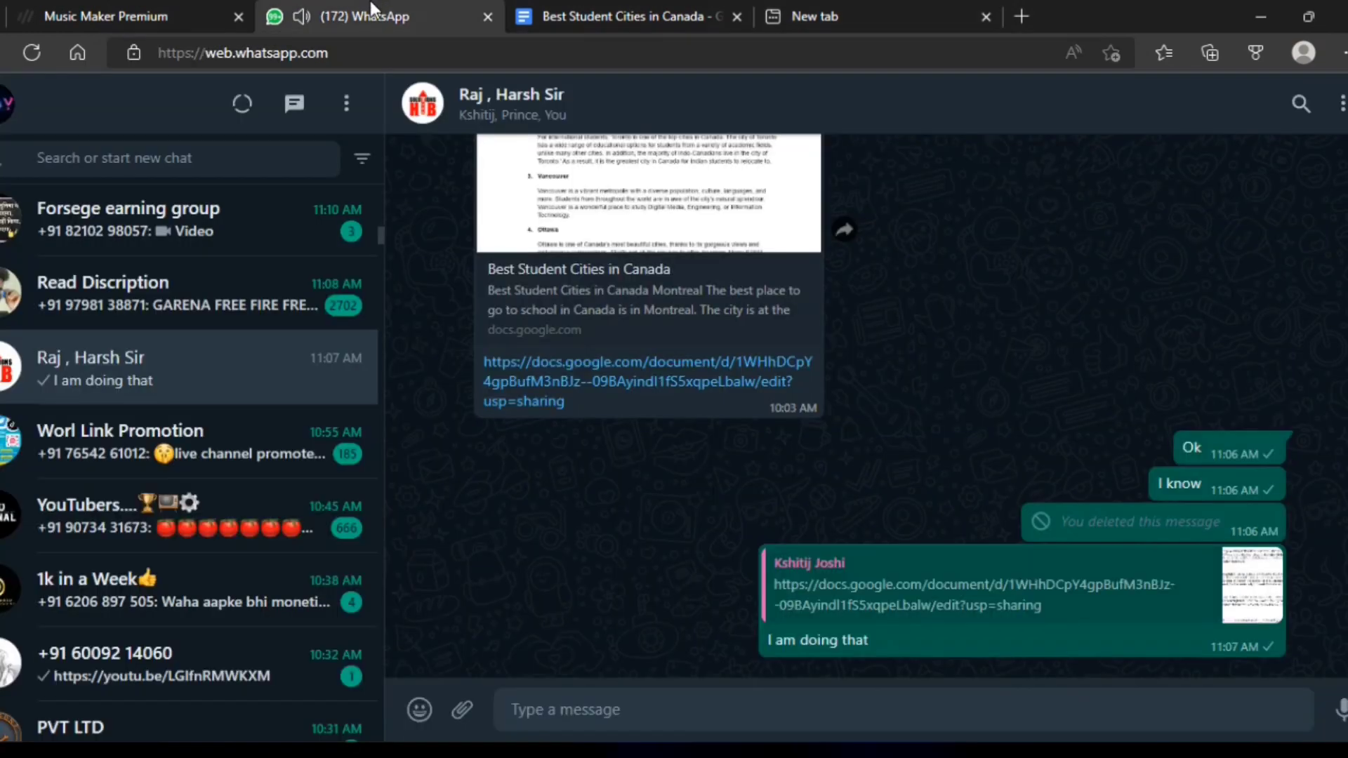
pyautogui.click(601, 5)
pyautogui.click(797, 5)
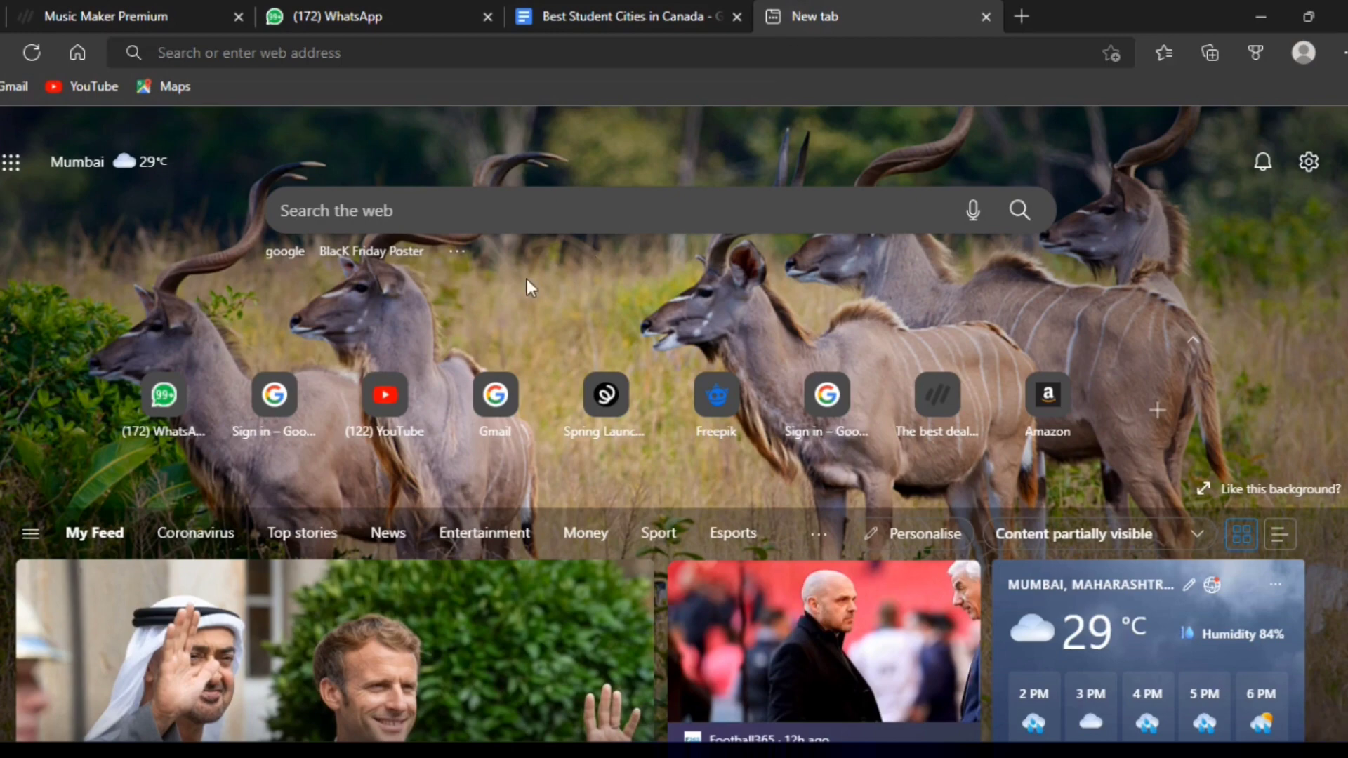
# Go to google.com and search Google for Canva
pyautogui.click(391, 46)
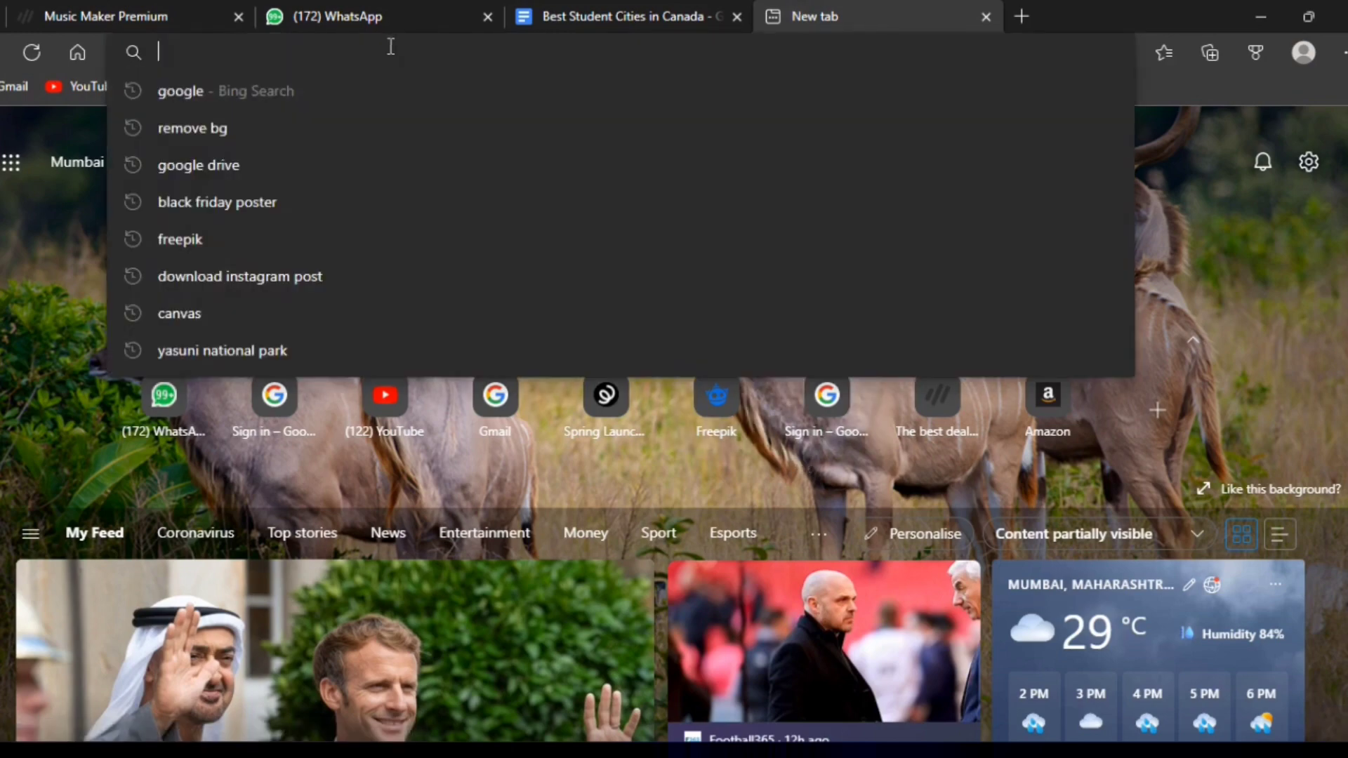
pyautogui.write('C')
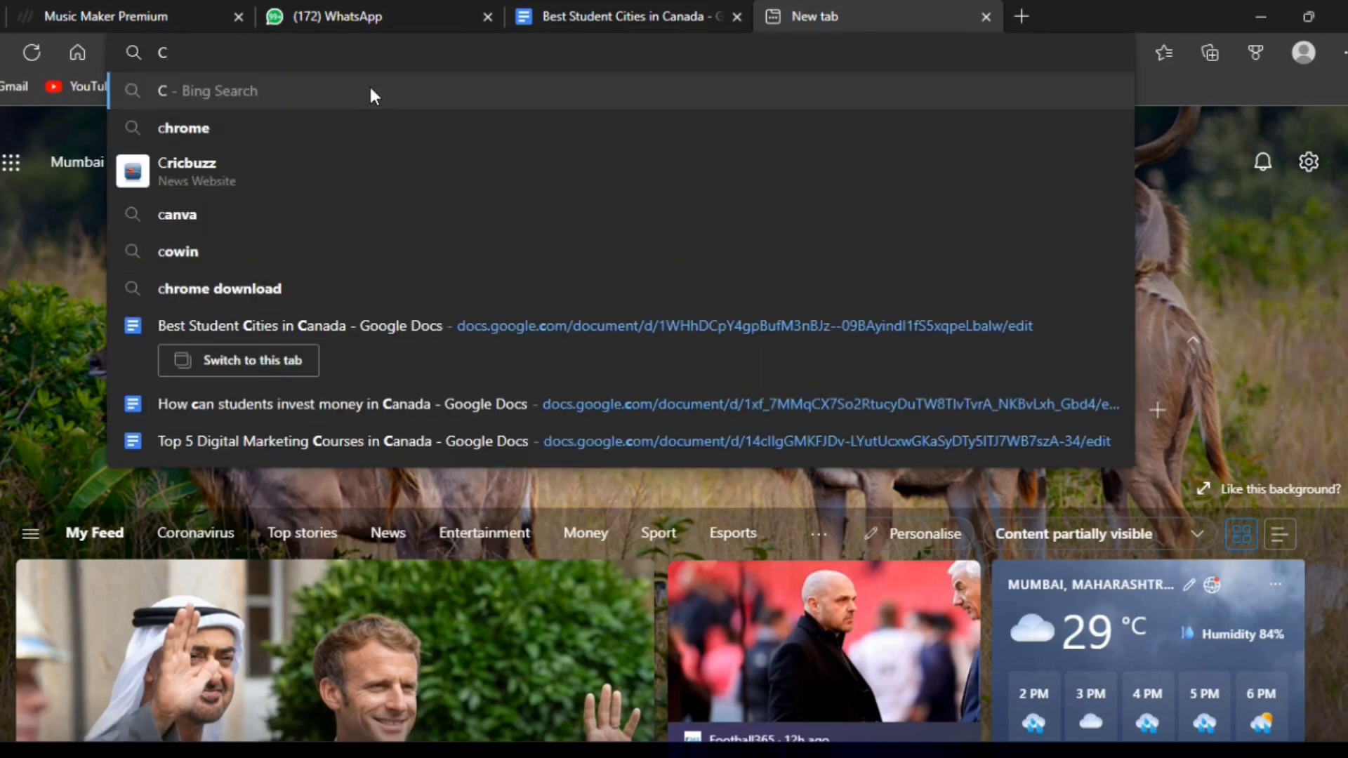
pyautogui.press('BackSpace')
pyautogui.write('google.com')
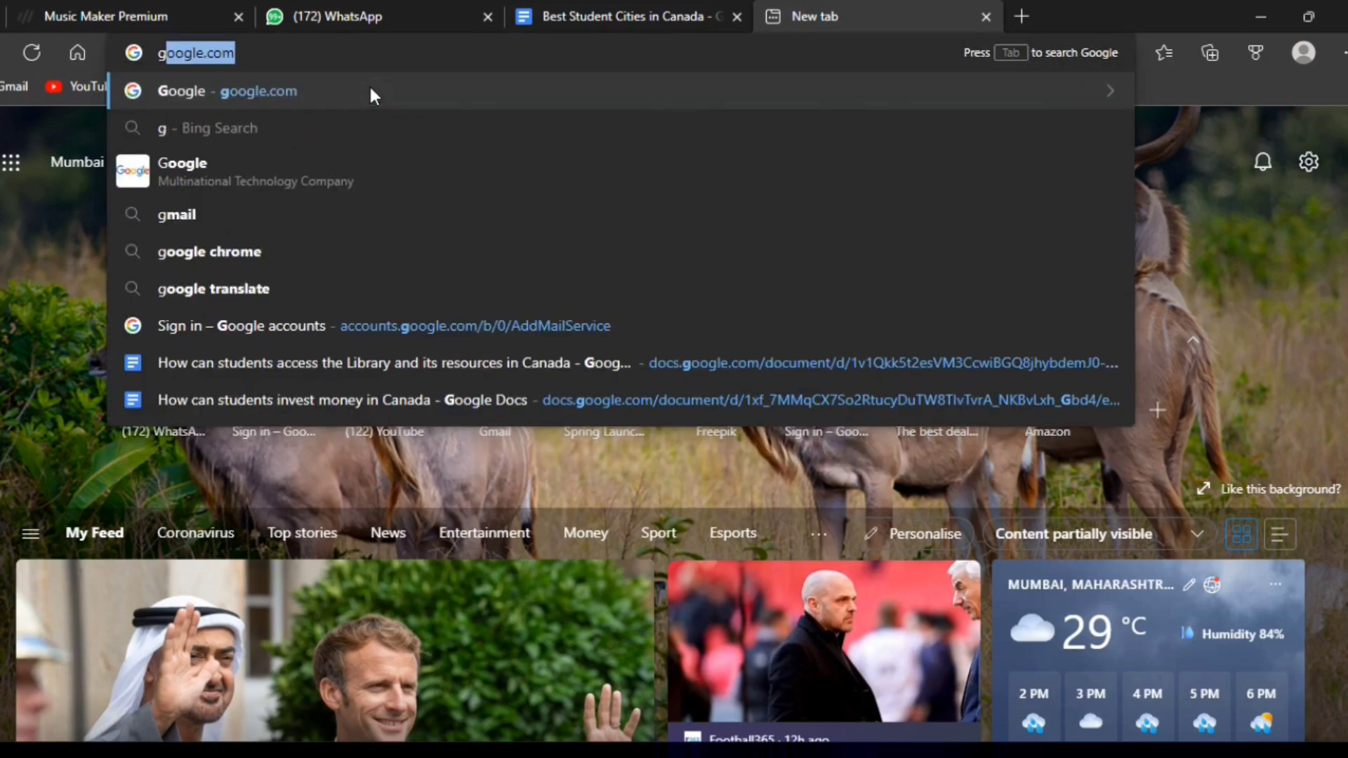
pyautogui.press('Return')
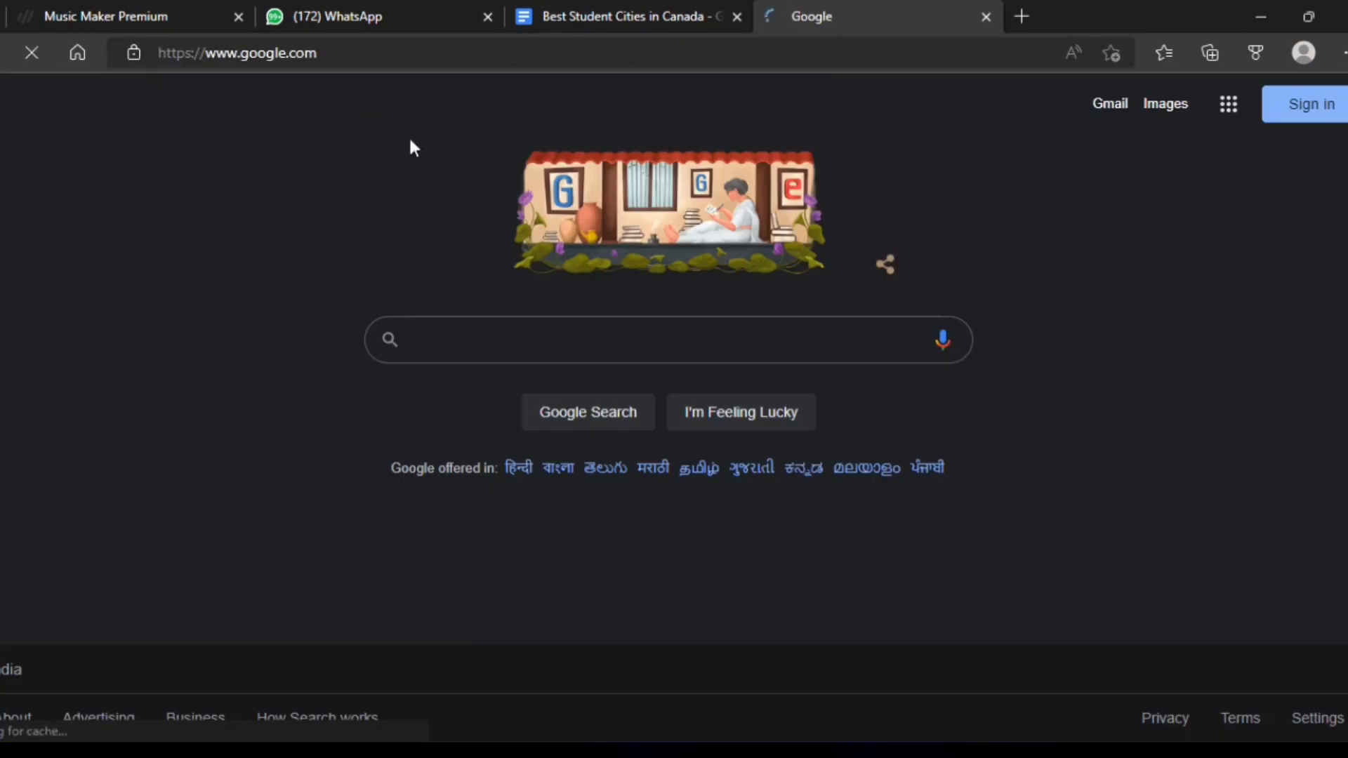
pyautogui.click(472, 349)
pyautogui.write('C')
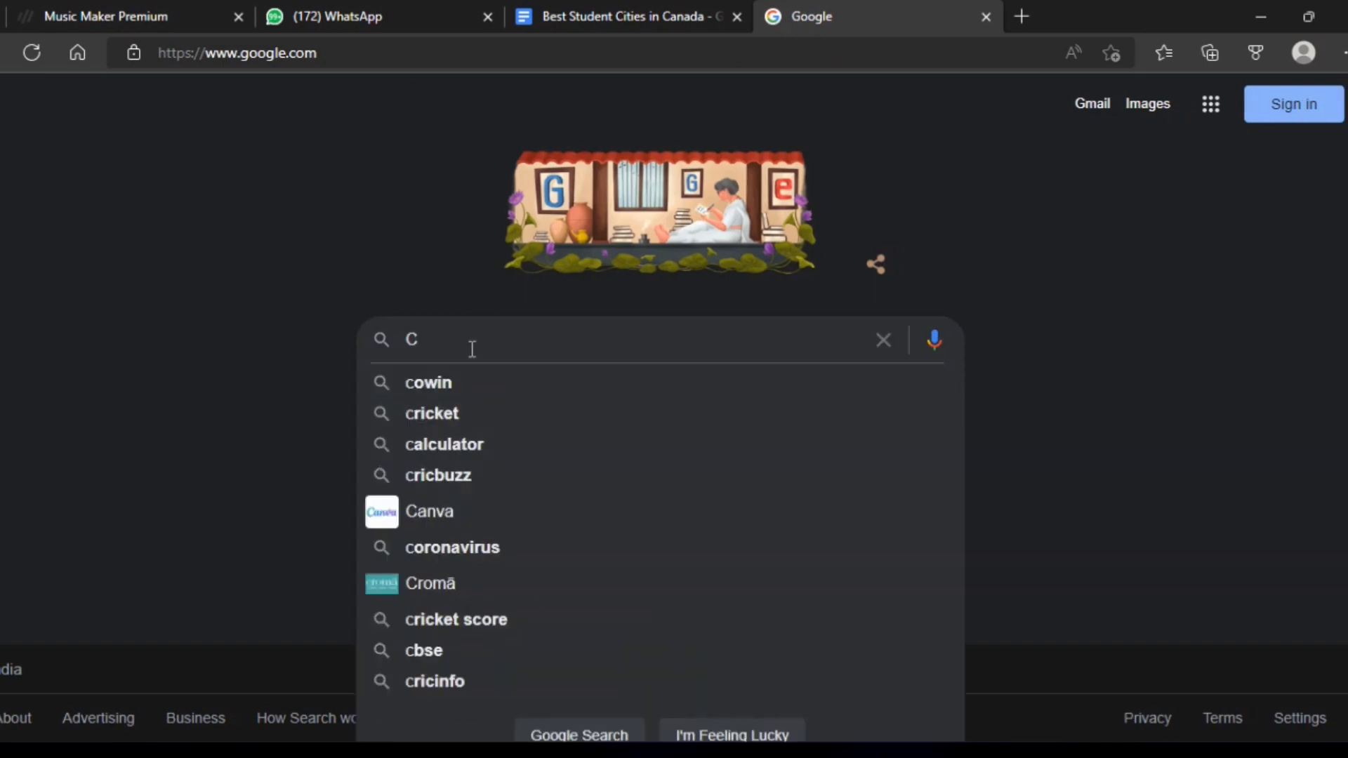
pyautogui.write('anva')
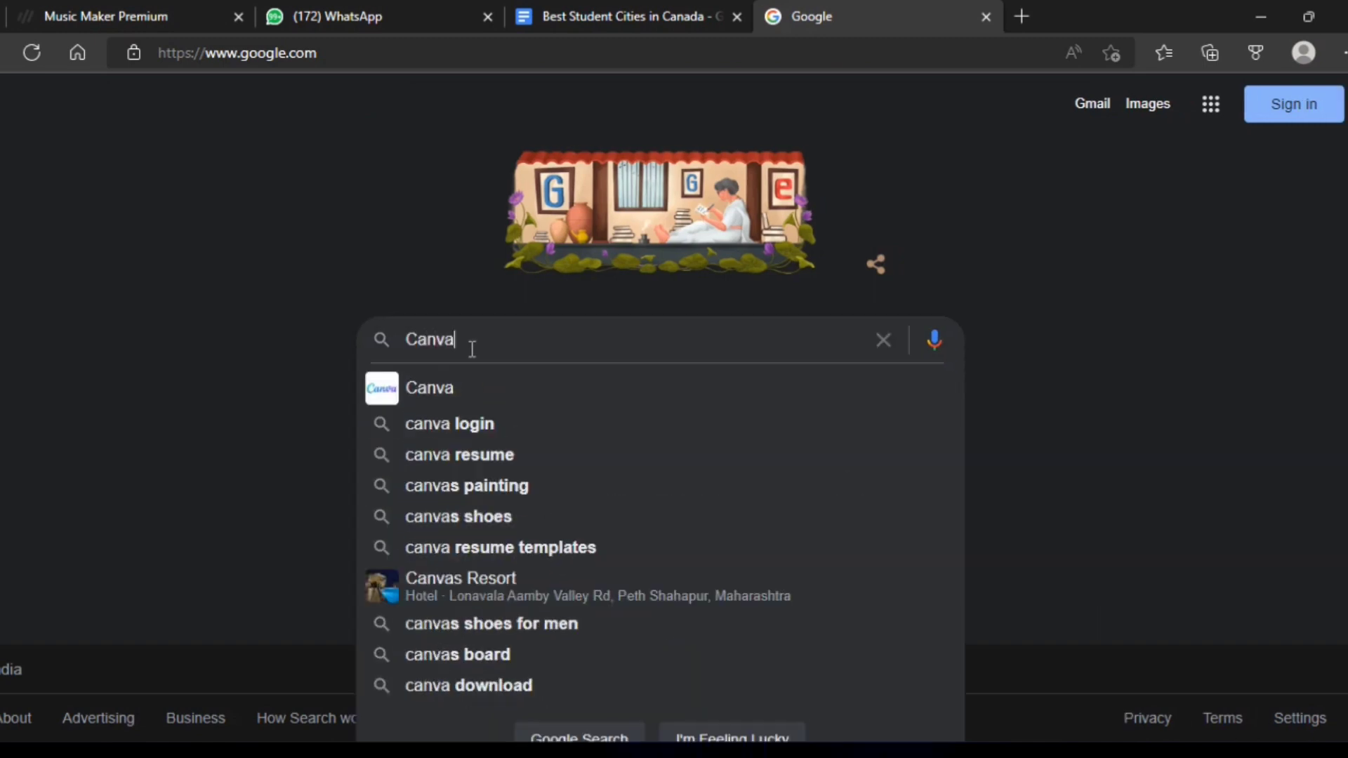
pyautogui.press('Return')
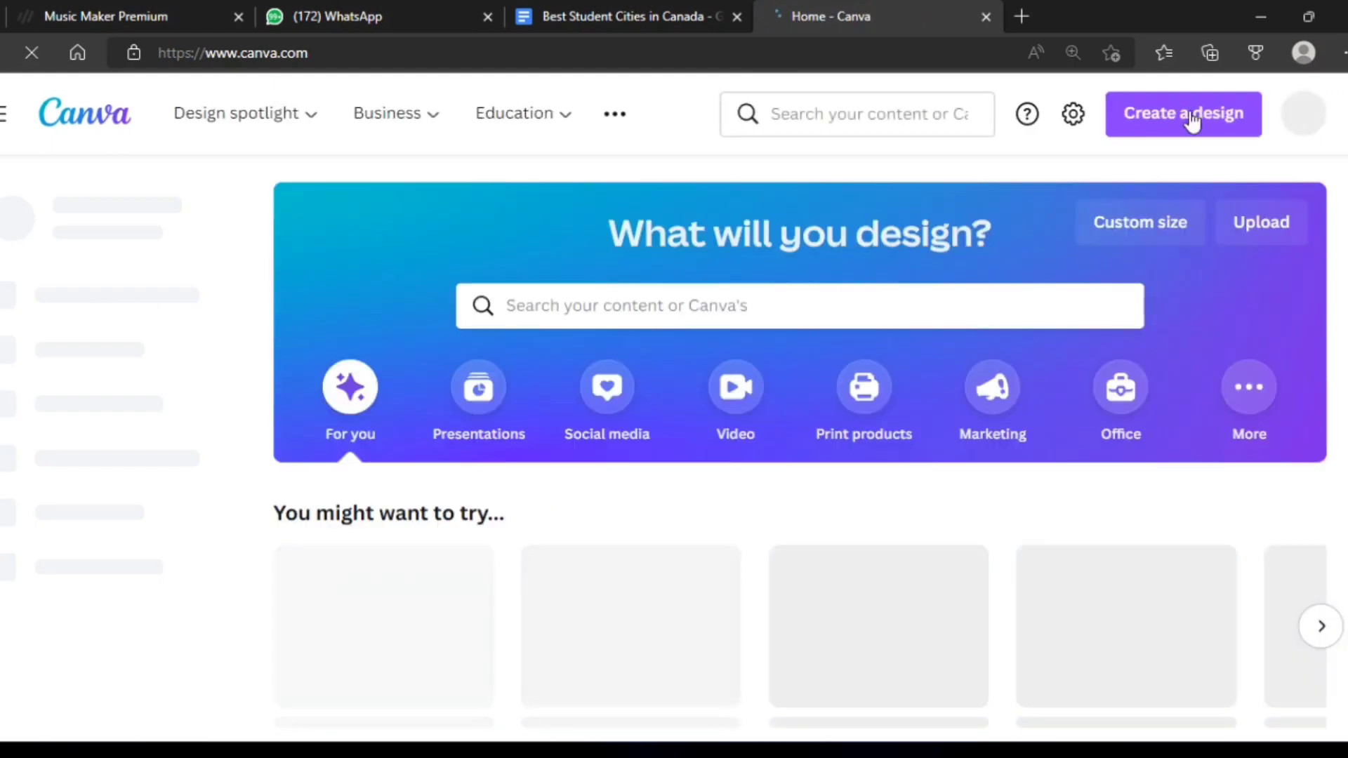
# Create an Instagram Post design, add two more pages, and scroll back to page 1
pyautogui.click(1187, 114)
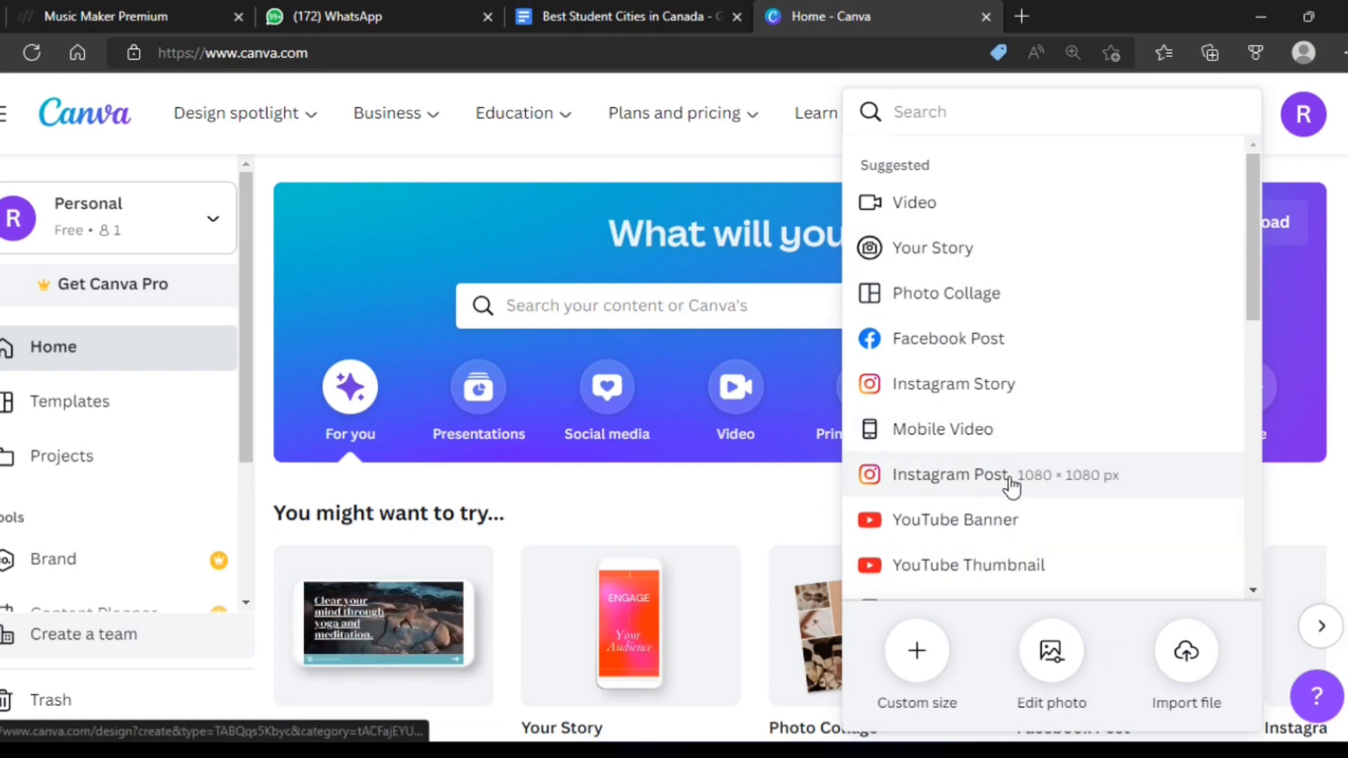
pyautogui.click(1009, 480)
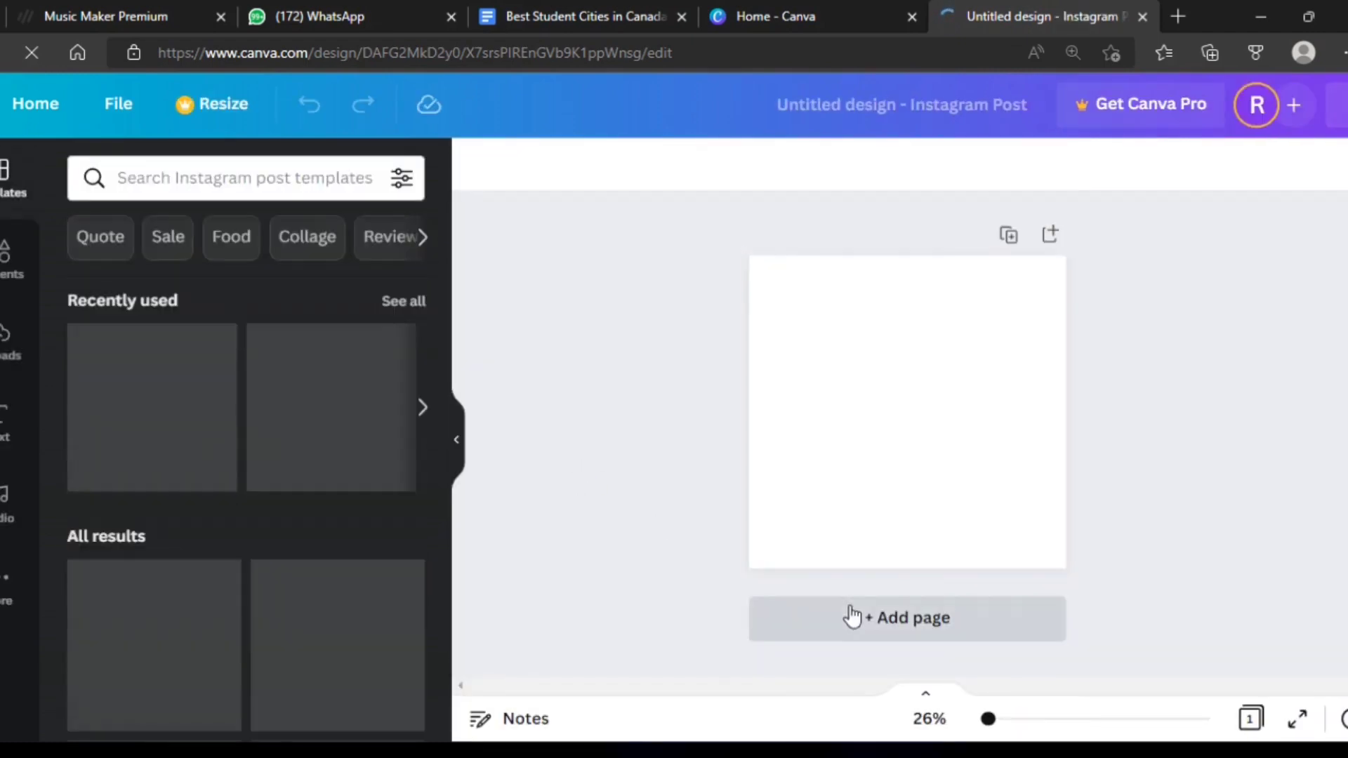
pyautogui.click(851, 615)
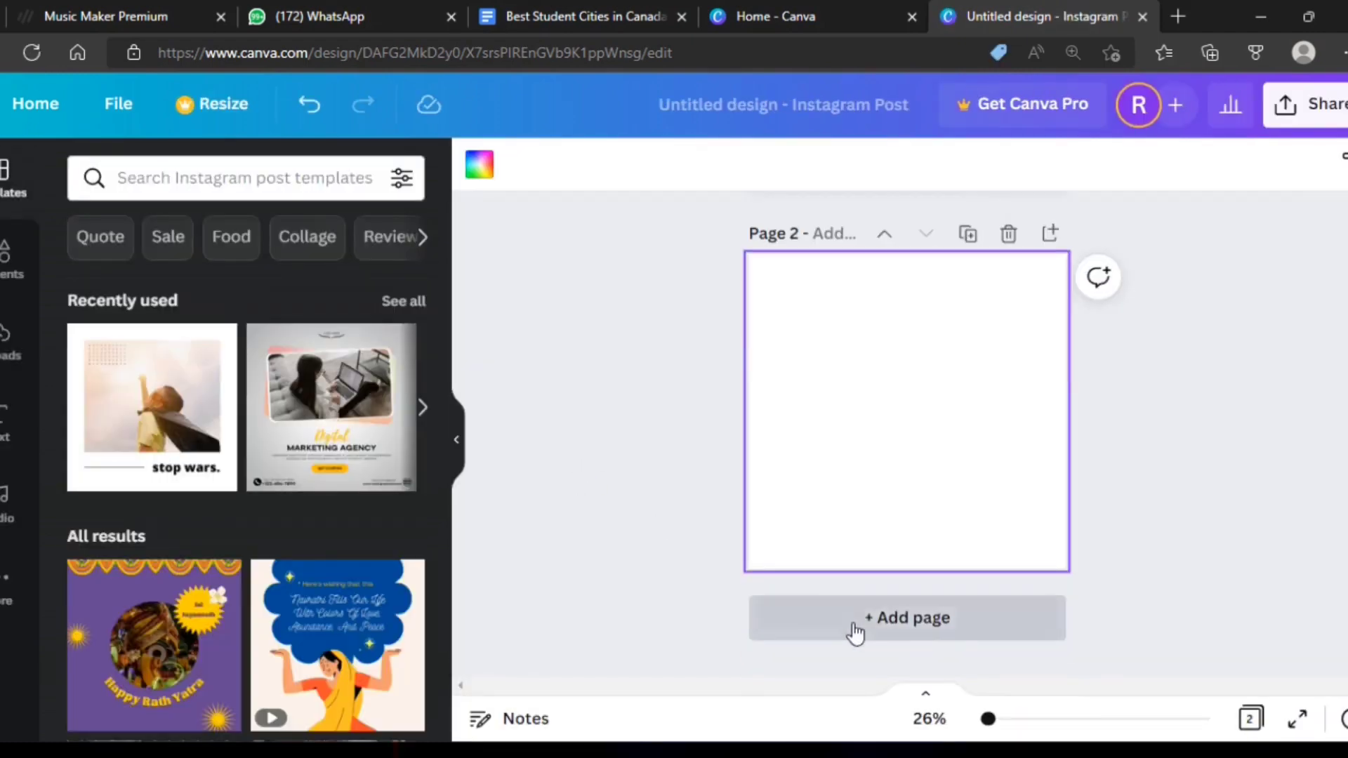
pyautogui.click(853, 627)
pyautogui.scroll(4, 1137, 460)
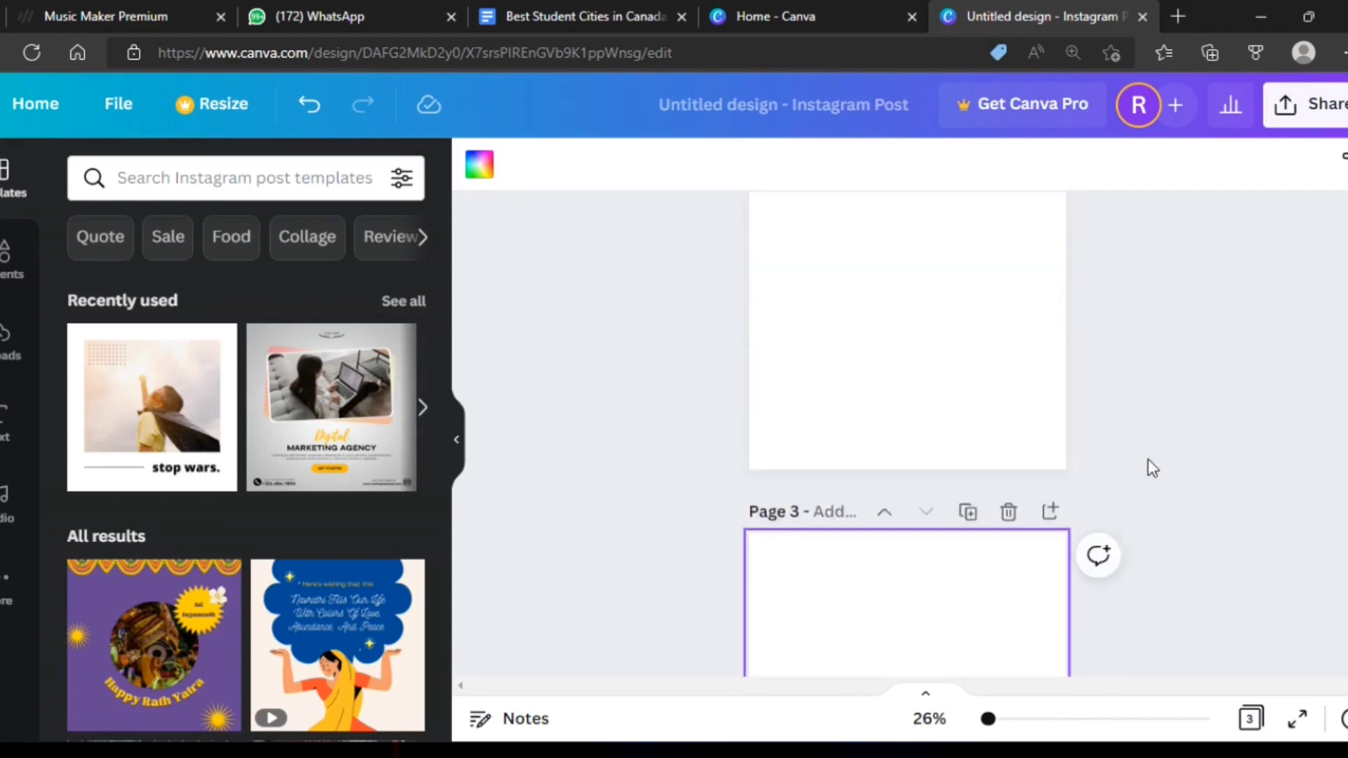
pyautogui.scroll(2, 1148, 458)
pyautogui.scroll(2, 1148, 458)
pyautogui.moveTo(331, 407)
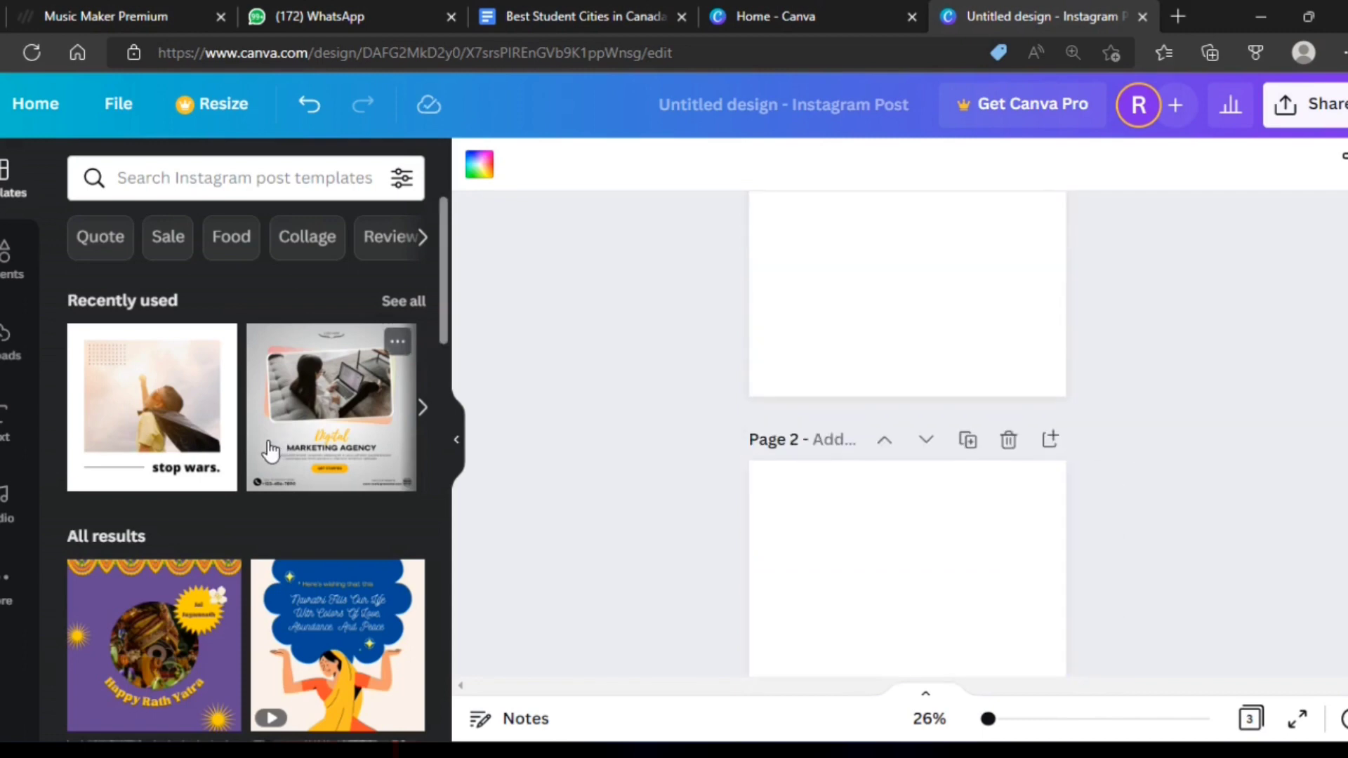
pyautogui.scroll(3, 1071, 386)
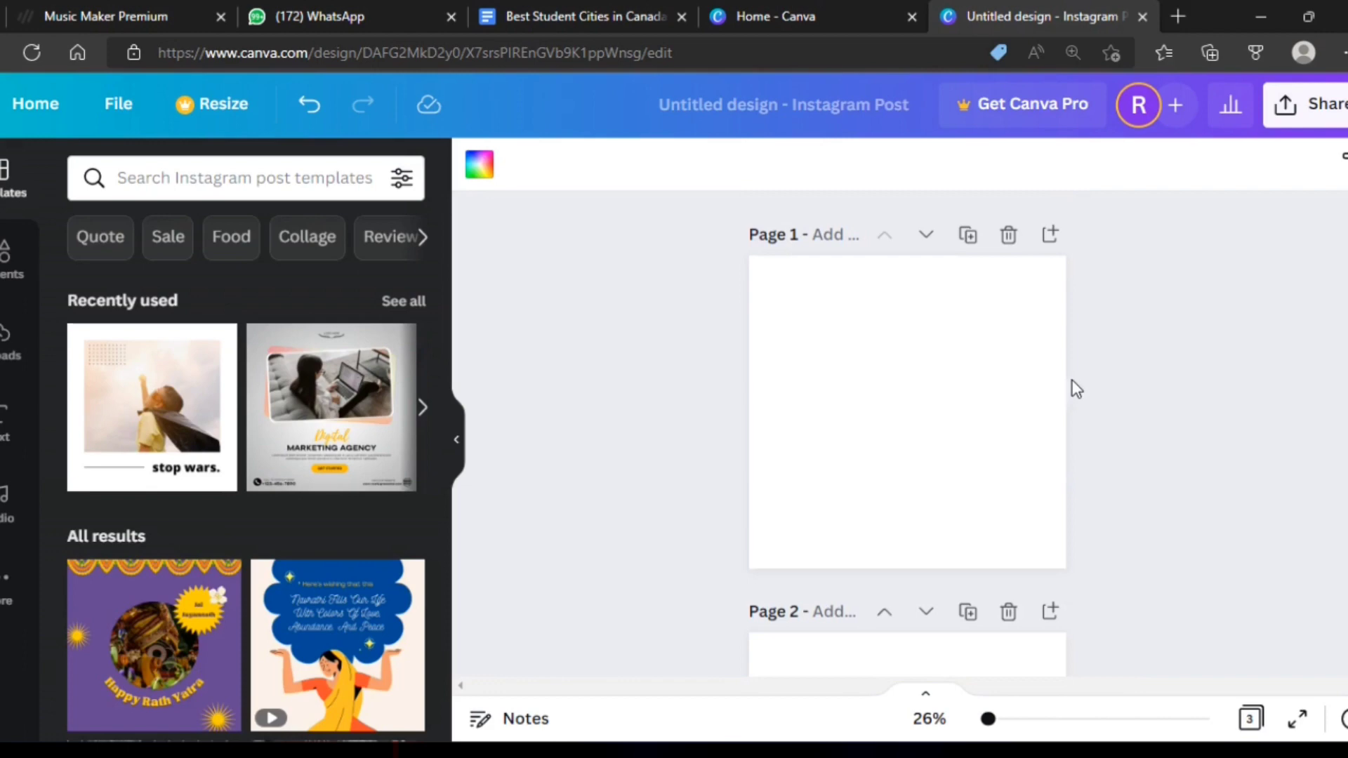
# Apply the Digital Marketing Agency template to page 1 and delete its grey patterned background
pyautogui.click(339, 421)
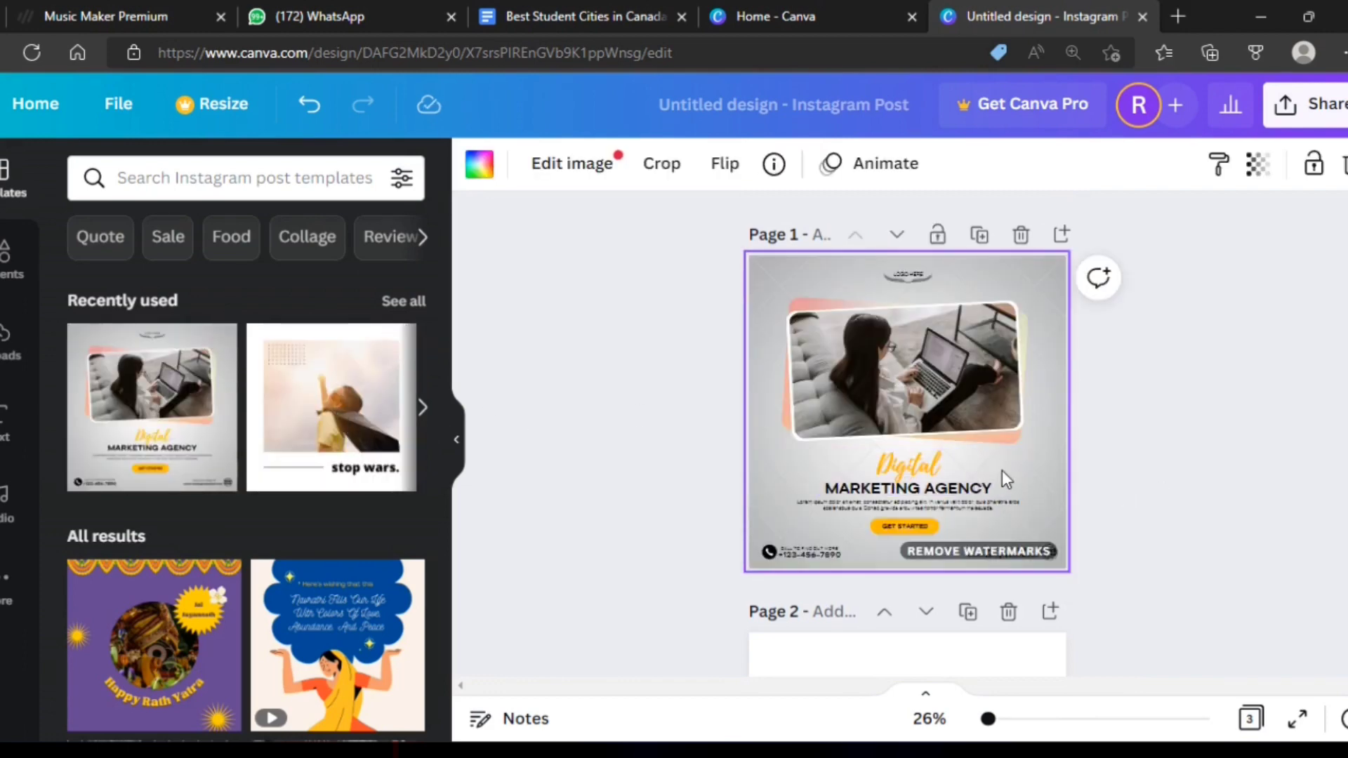
pyautogui.click(952, 546)
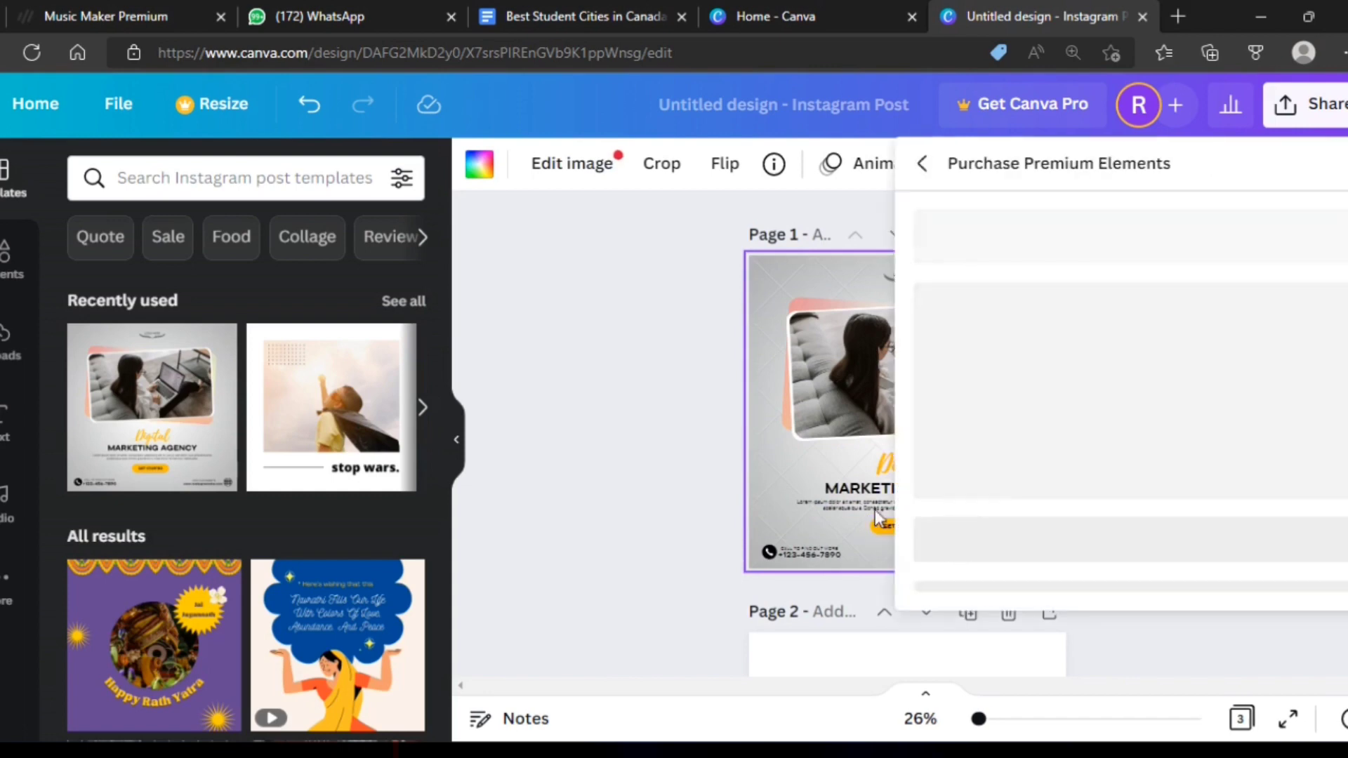
pyautogui.press('Delete')
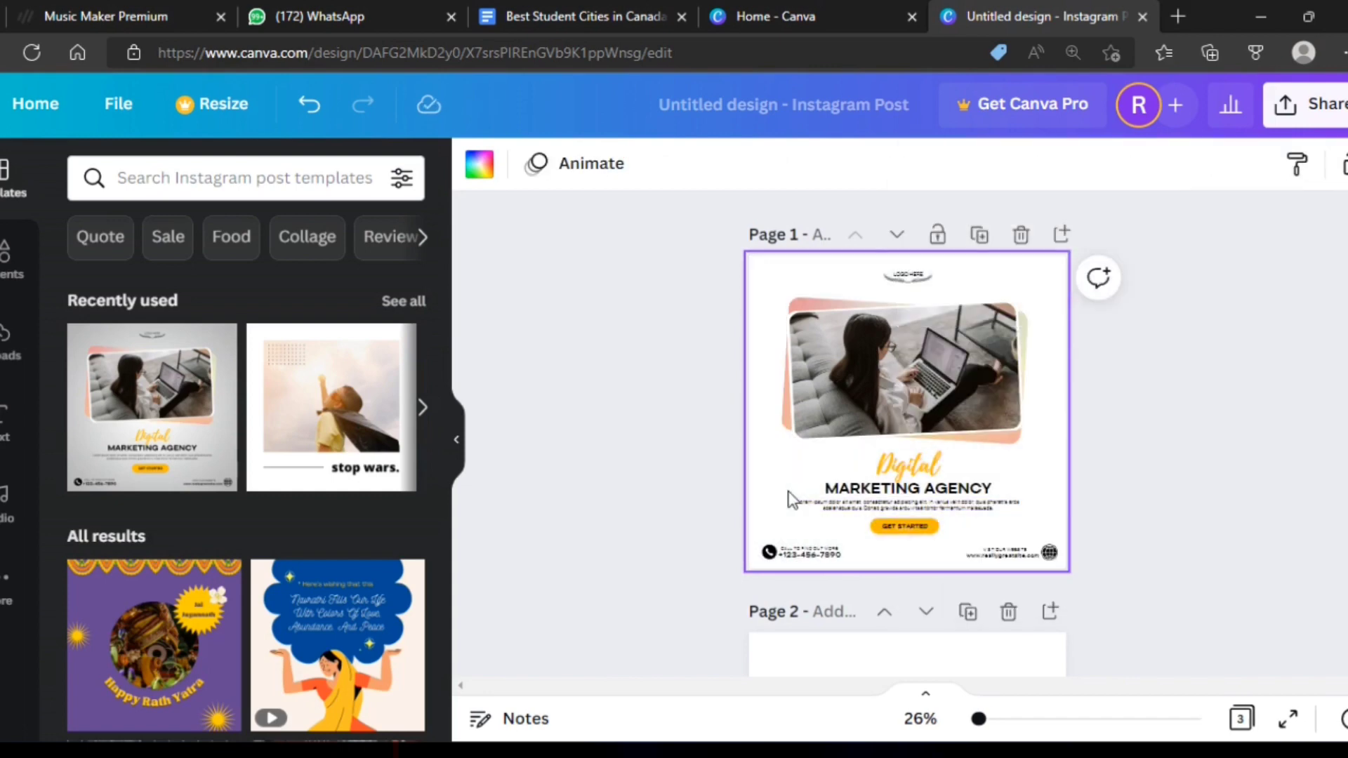
# Delete the phone number, website, globe and phone icons, VISIT OUR WEBSITE text and GET STARTED button
pyautogui.click(811, 556)
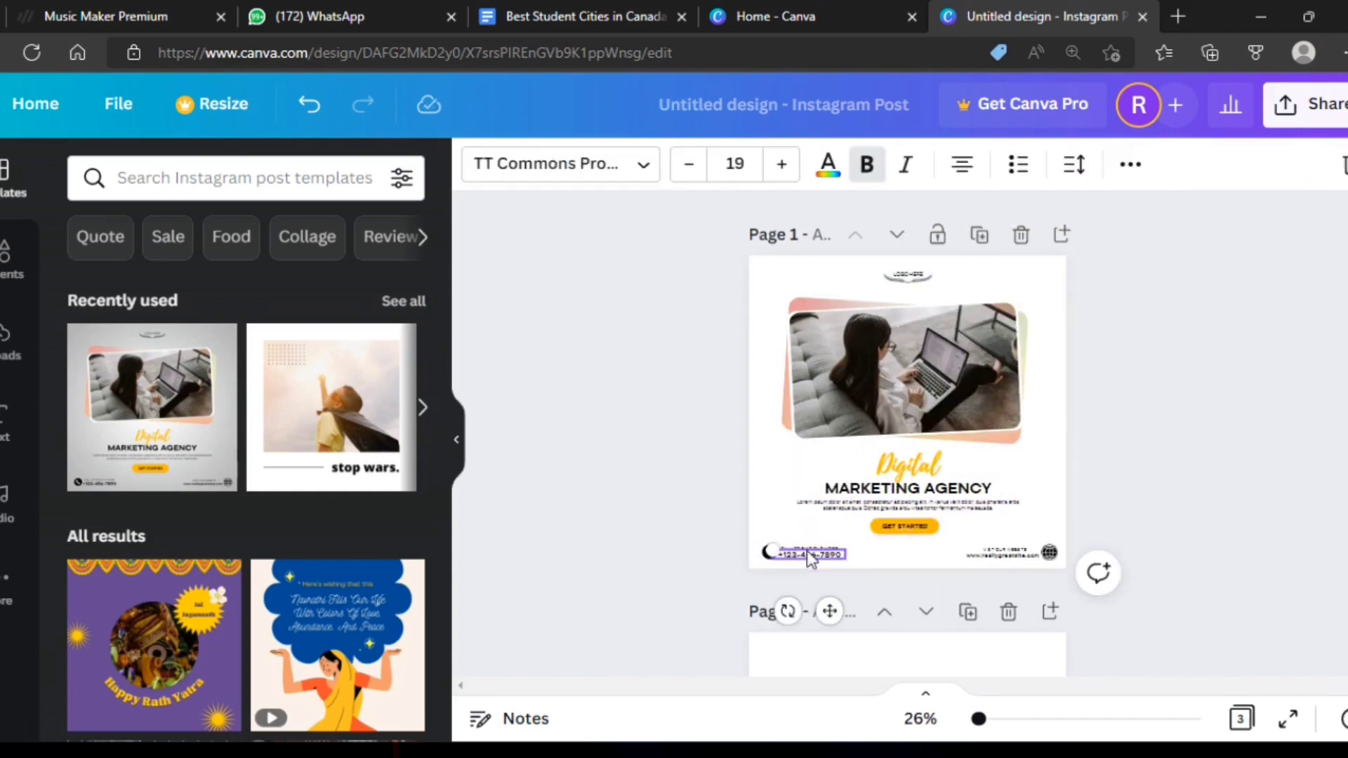
pyautogui.press('Delete')
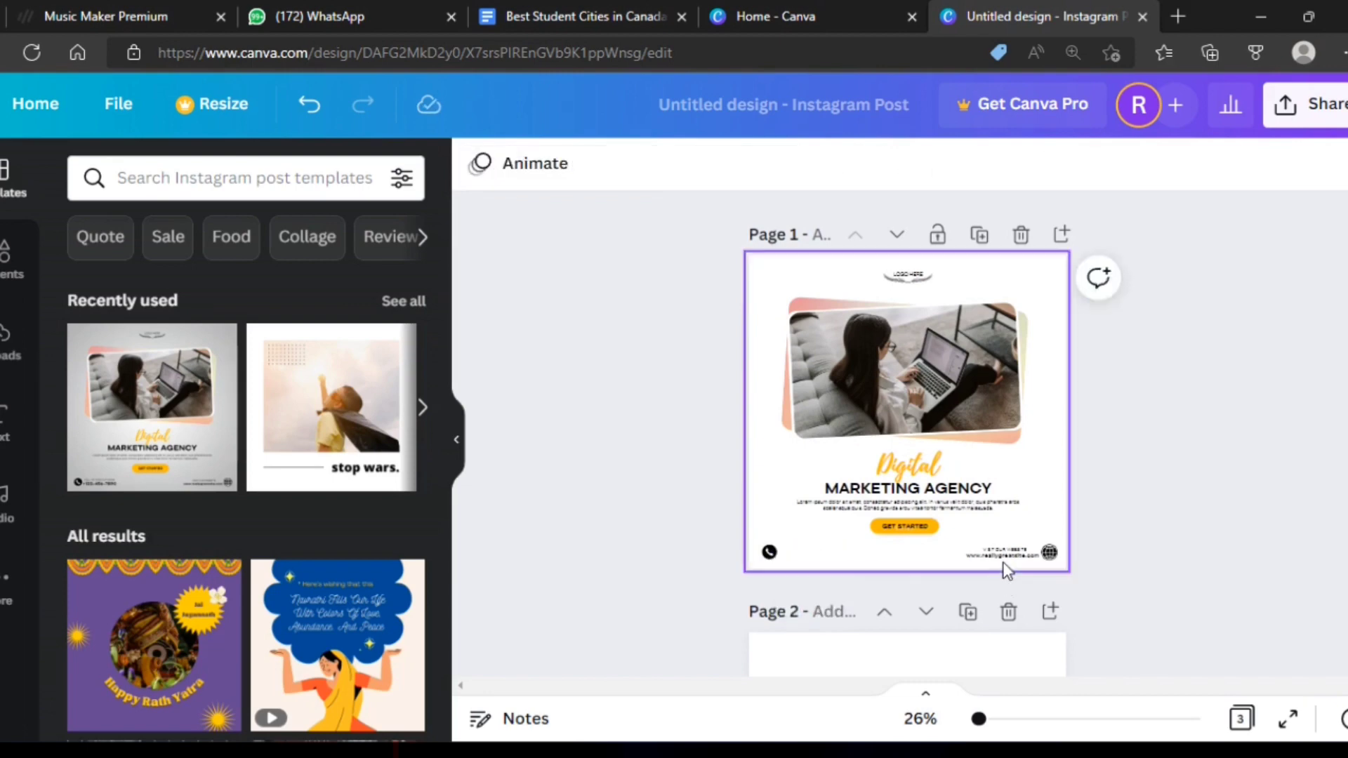
pyautogui.click(1001, 558)
pyautogui.press('Delete')
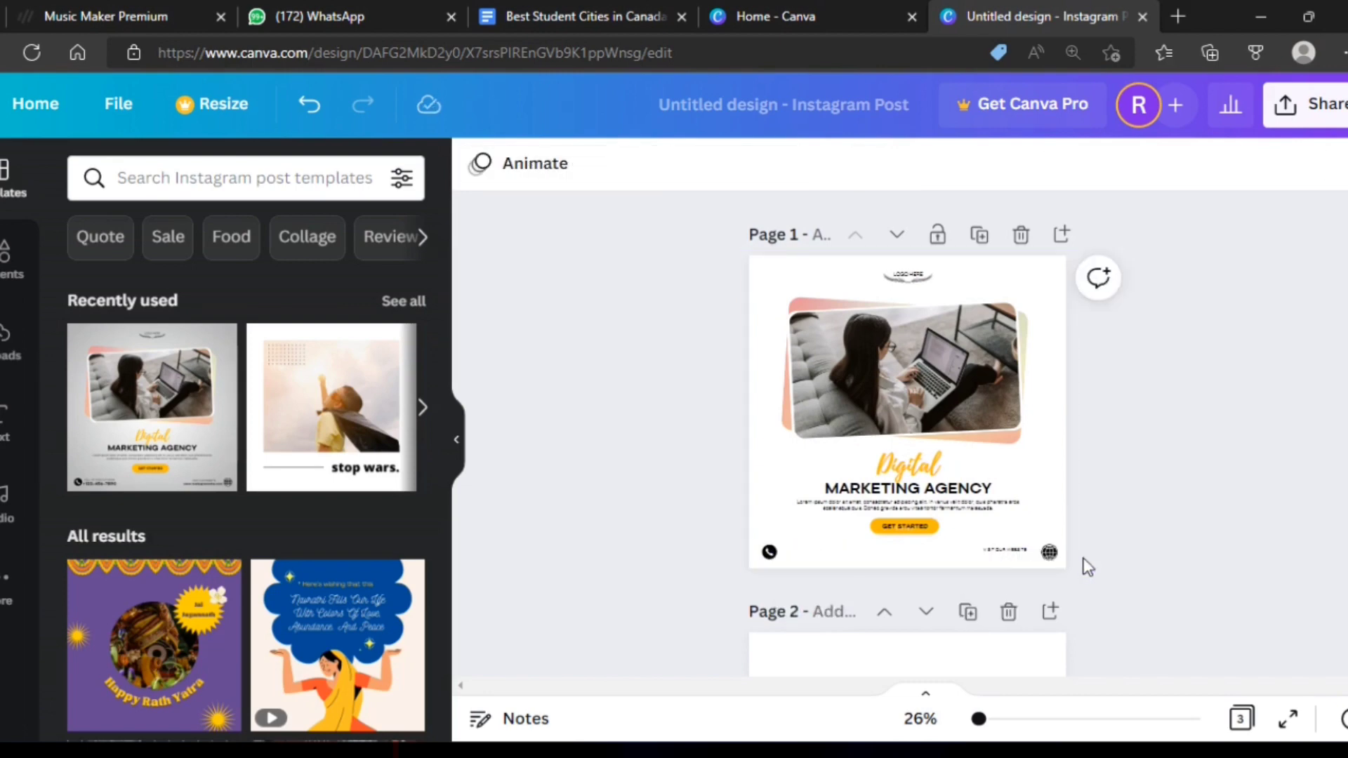
pyautogui.click(1049, 554)
pyautogui.press('Delete')
pyautogui.click(1020, 549)
pyautogui.press('Delete')
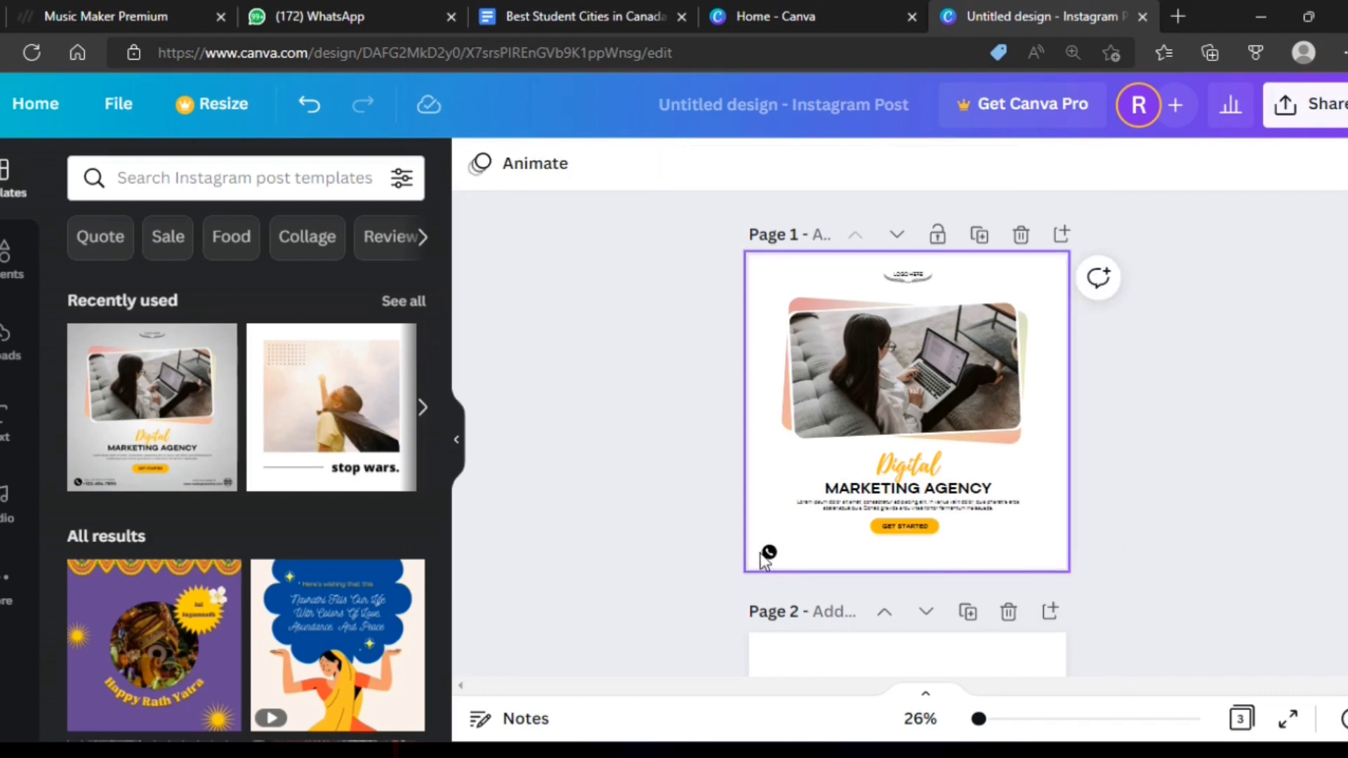
pyautogui.click(767, 553)
pyautogui.press('Delete')
pyautogui.click(904, 526)
pyautogui.press('Delete')
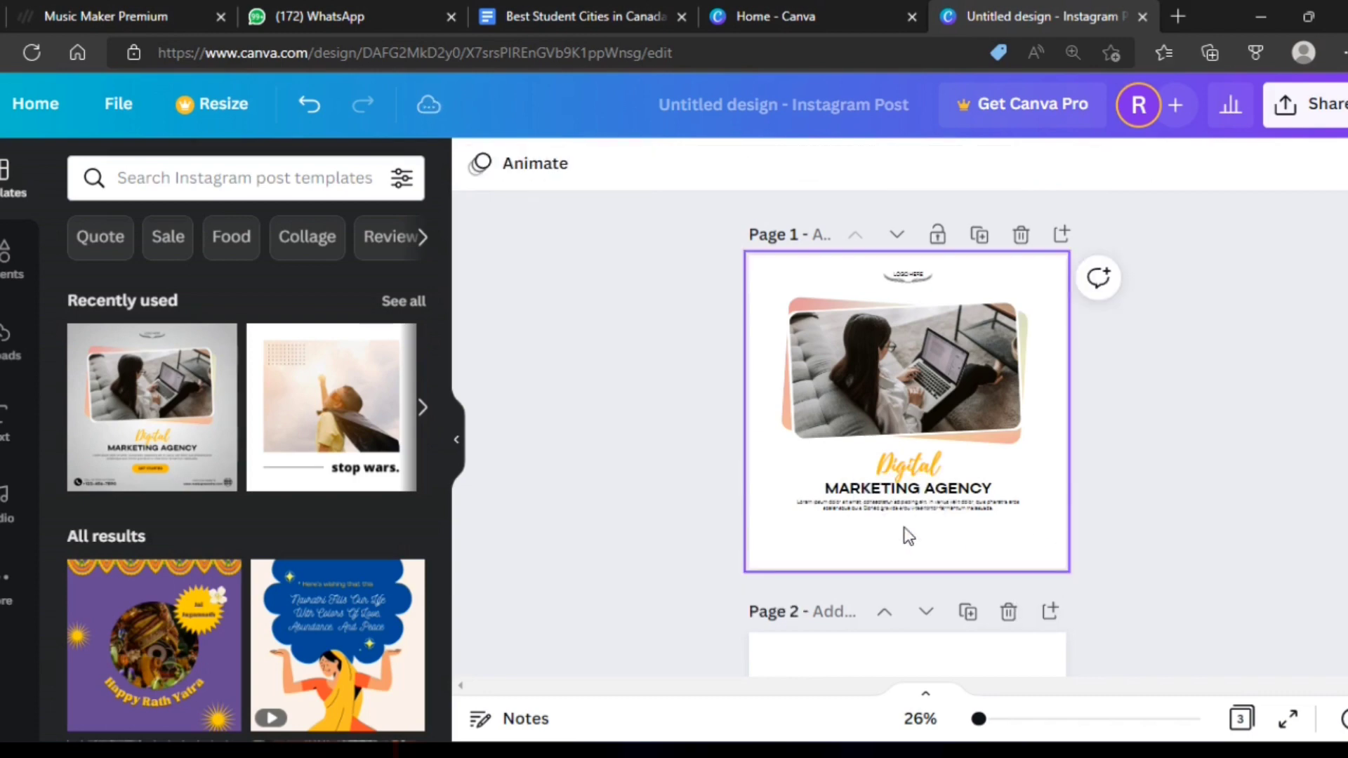
# Remove the placeholder paragraph and Digital script, and replace MARKETING AGENCY with the pasted title
pyautogui.click(905, 507)
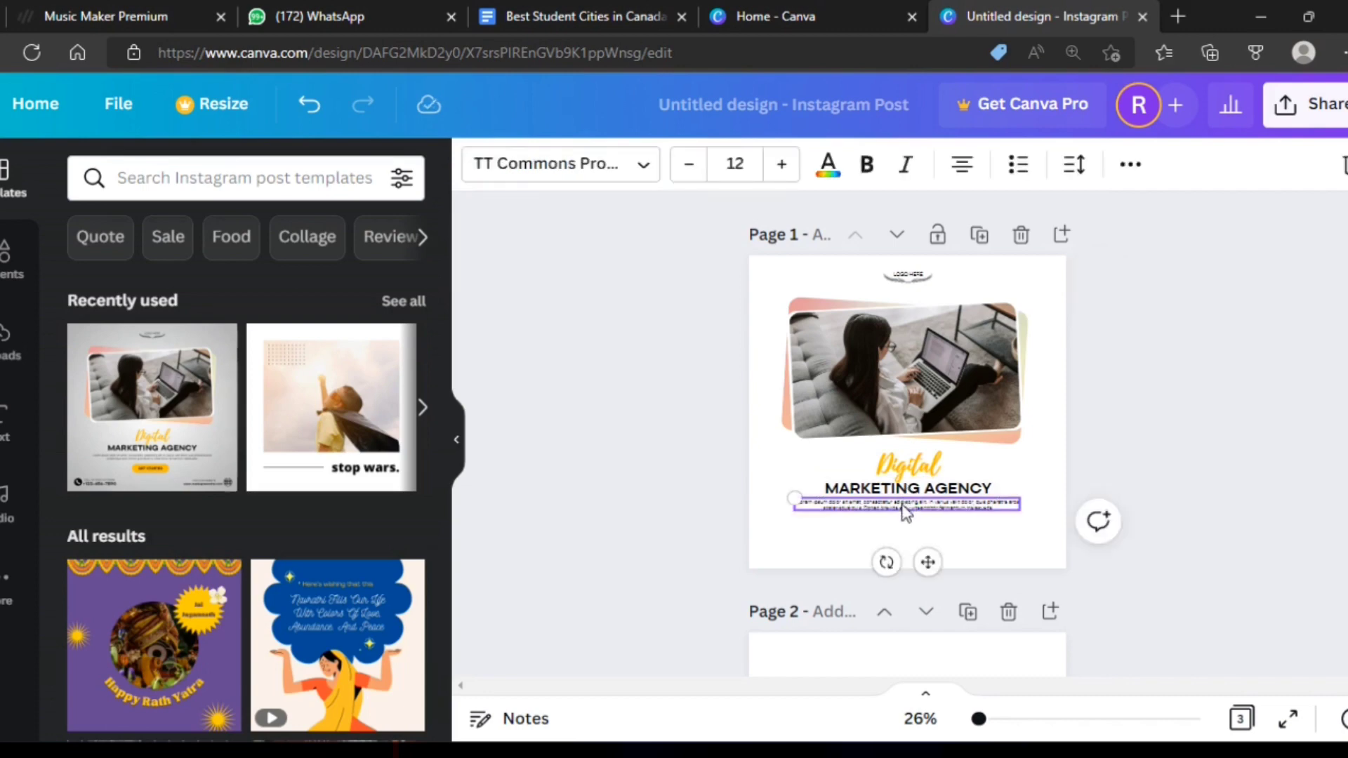
pyautogui.press('Delete')
pyautogui.click(909, 460)
pyautogui.press('Delete')
pyautogui.click(976, 491)
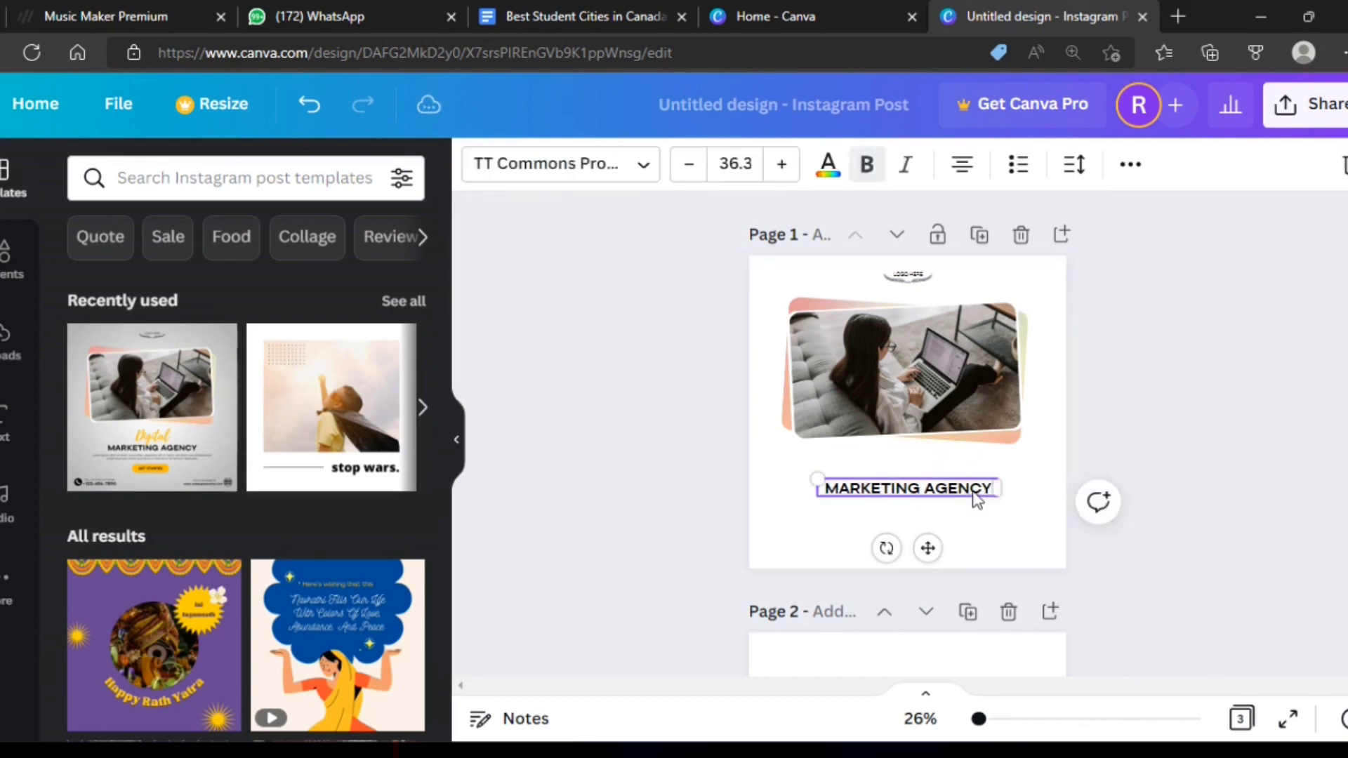
pyautogui.doubleClick(974, 491)
pyautogui.write('BEST STUDENT CITIES IN CANADA')
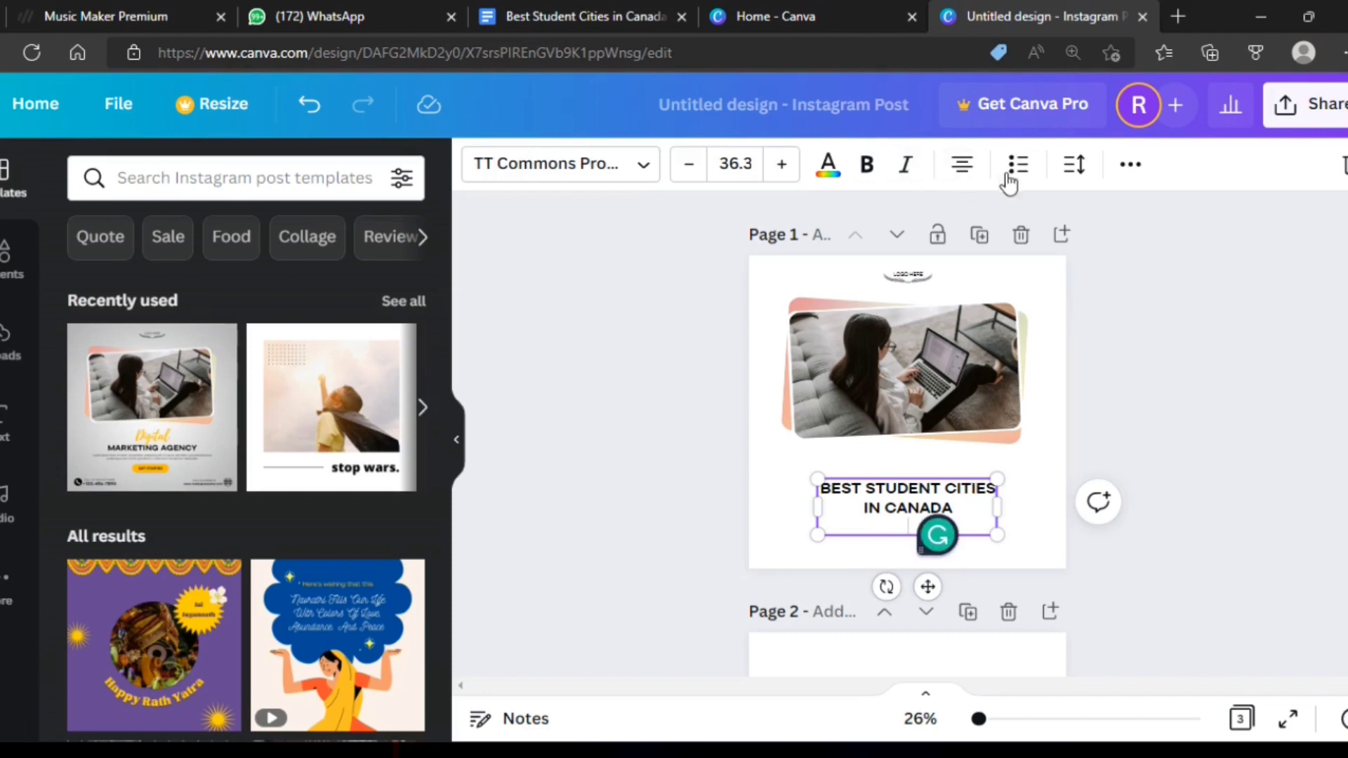
# Tighten the line spacing of the page 1 title
pyautogui.click(1066, 169)
pyautogui.moveTo(1180, 324); pyautogui.dragTo(1119, 351)
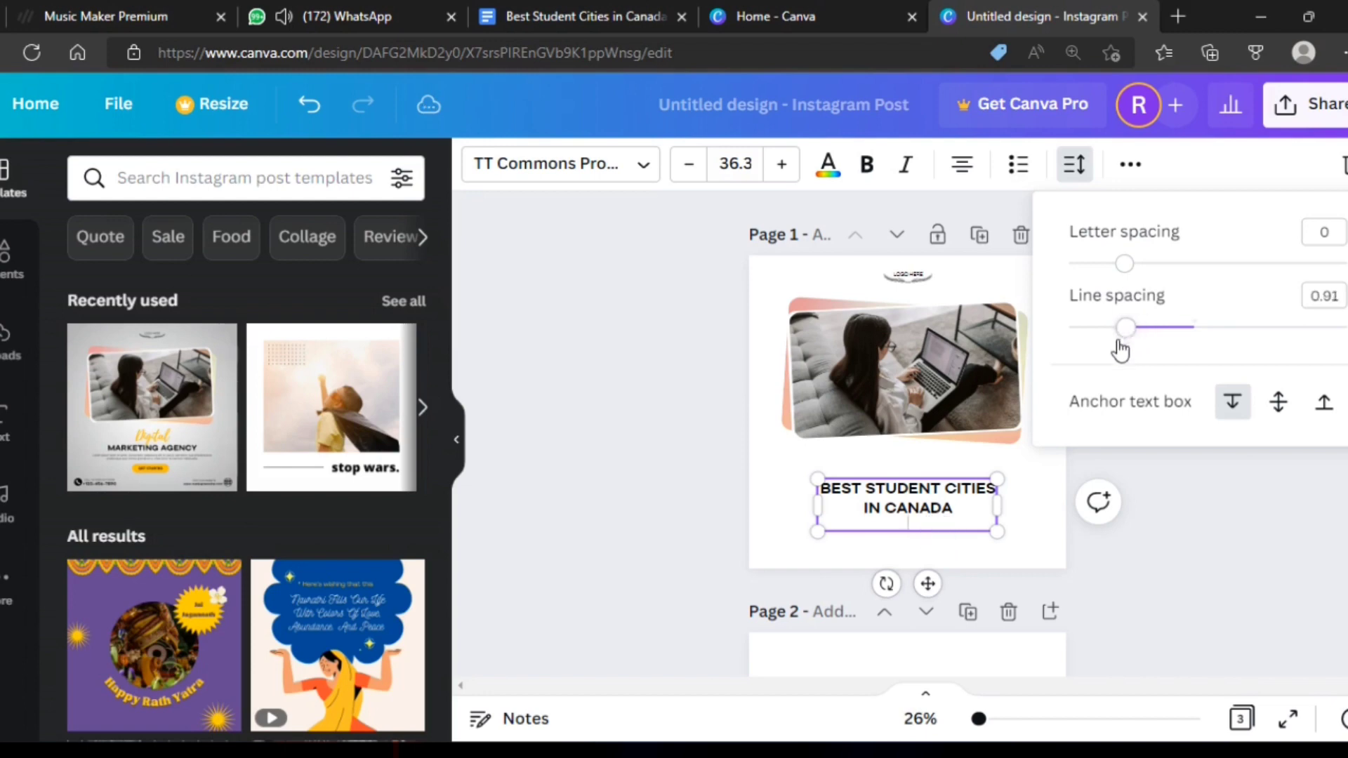
pyautogui.click(1154, 528)
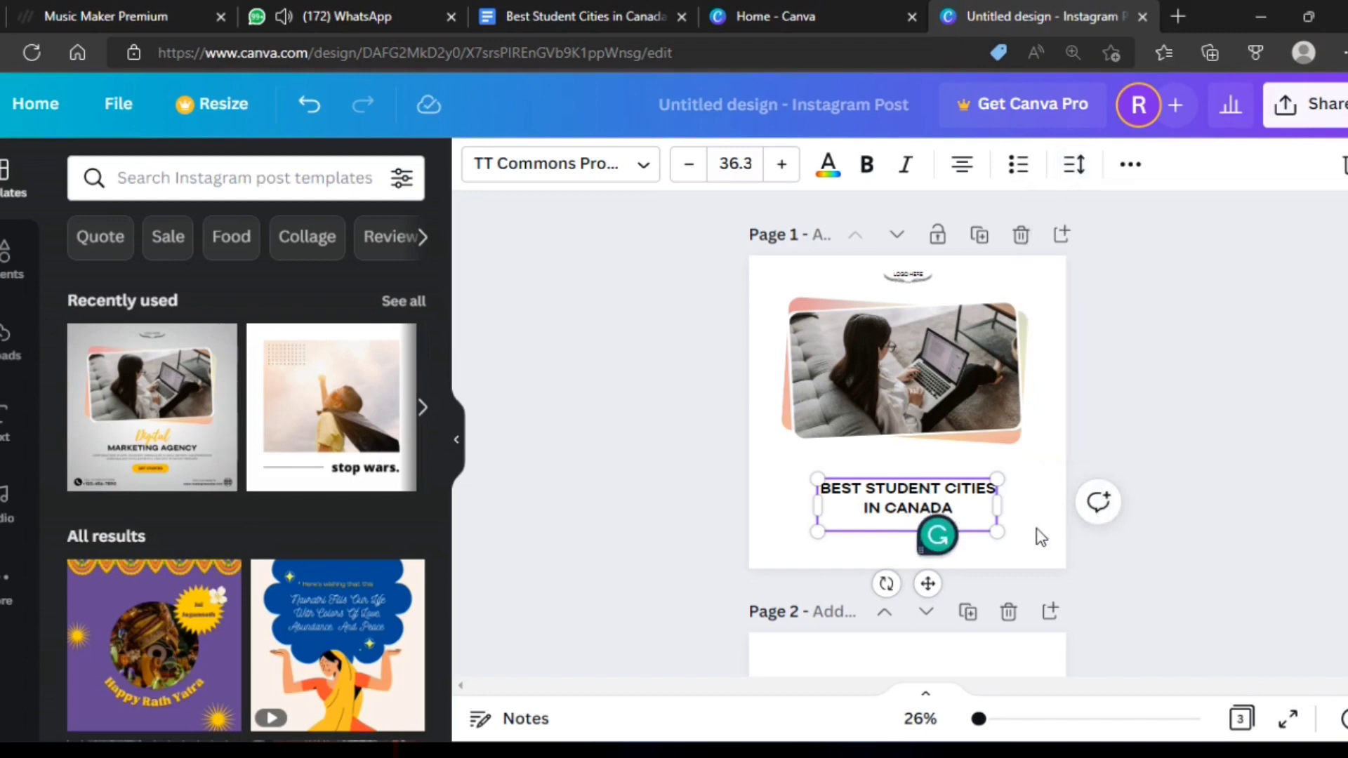
pyautogui.click(1238, 574)
pyautogui.click(944, 512)
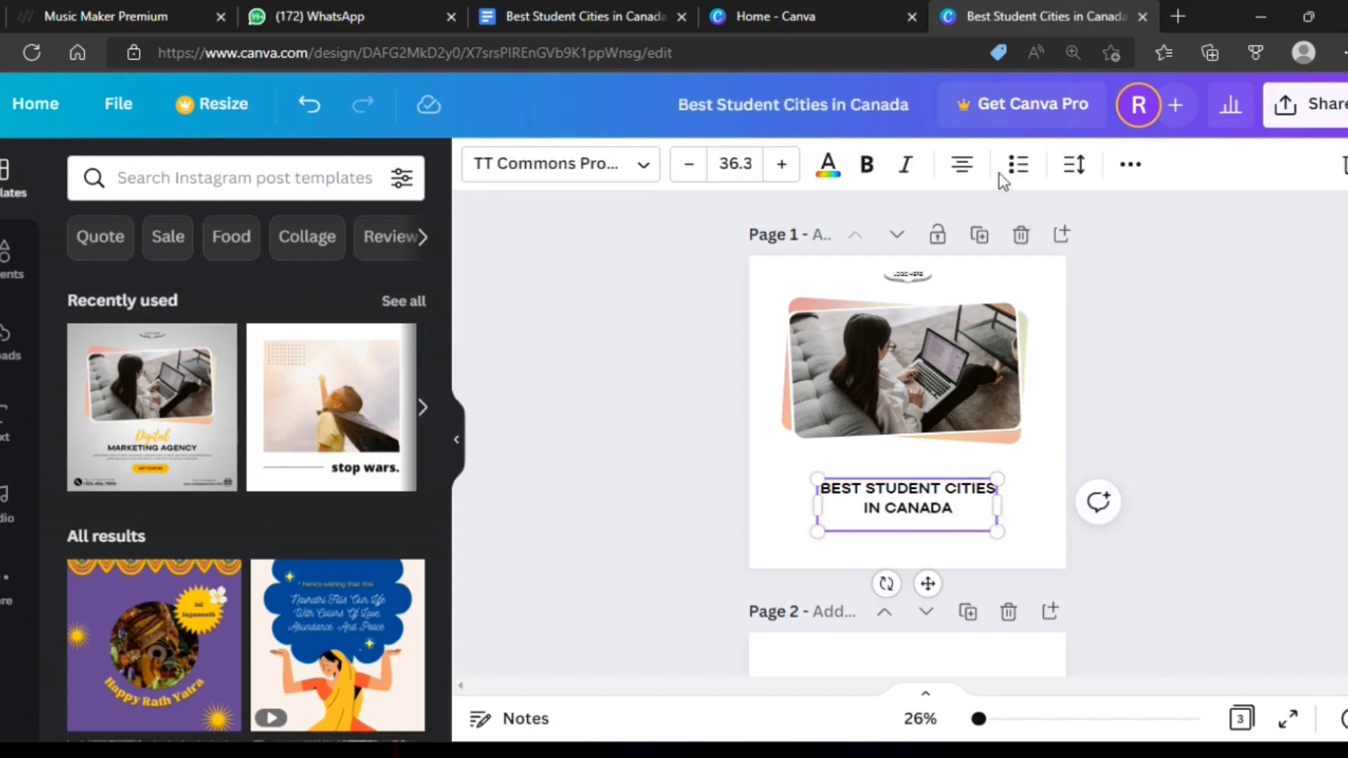
pyautogui.click(1078, 166)
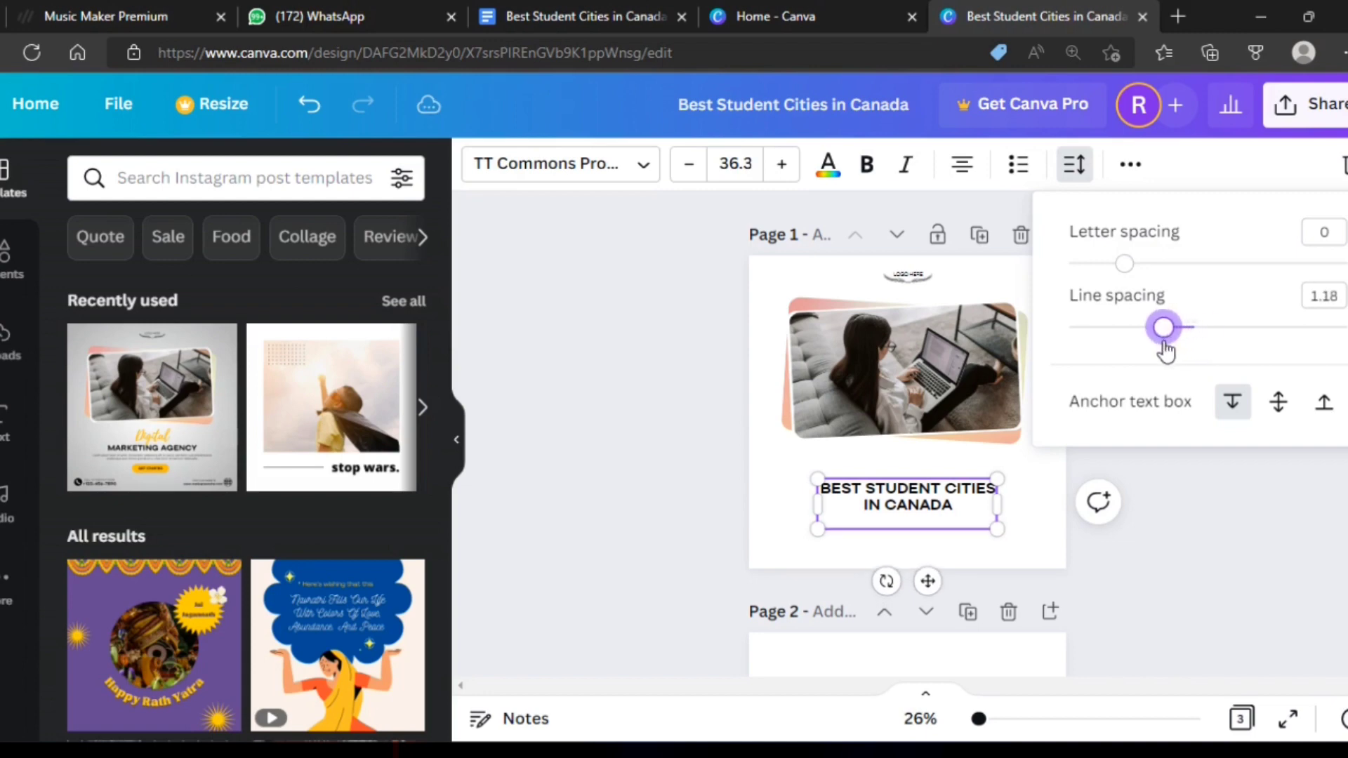
pyautogui.moveTo(1199, 342); pyautogui.dragTo(1158, 344)
pyautogui.click(1215, 515)
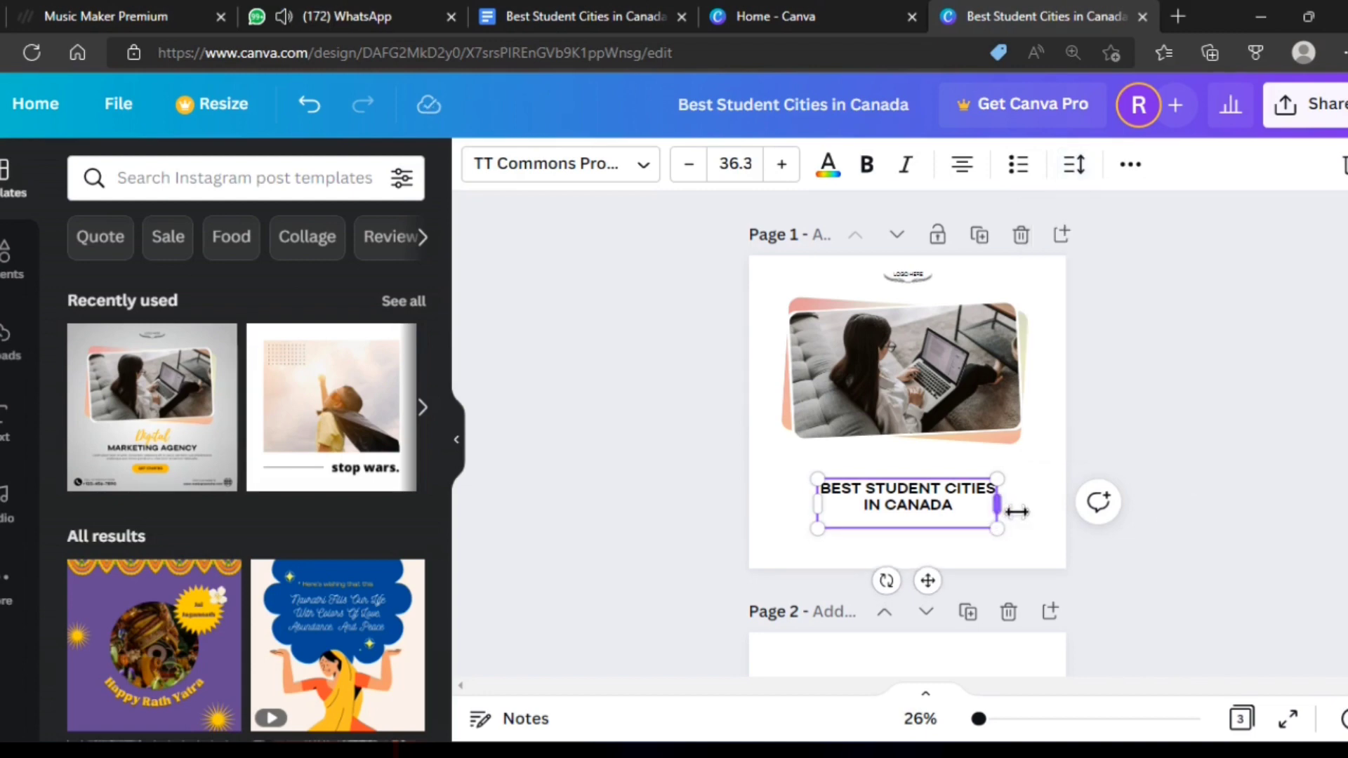
# Widen the title box below the photo so it wraps as 'BEST STUDENT CITIES IN / CANADA'
pyautogui.moveTo(1016, 512); pyautogui.dragTo(1131, 502)
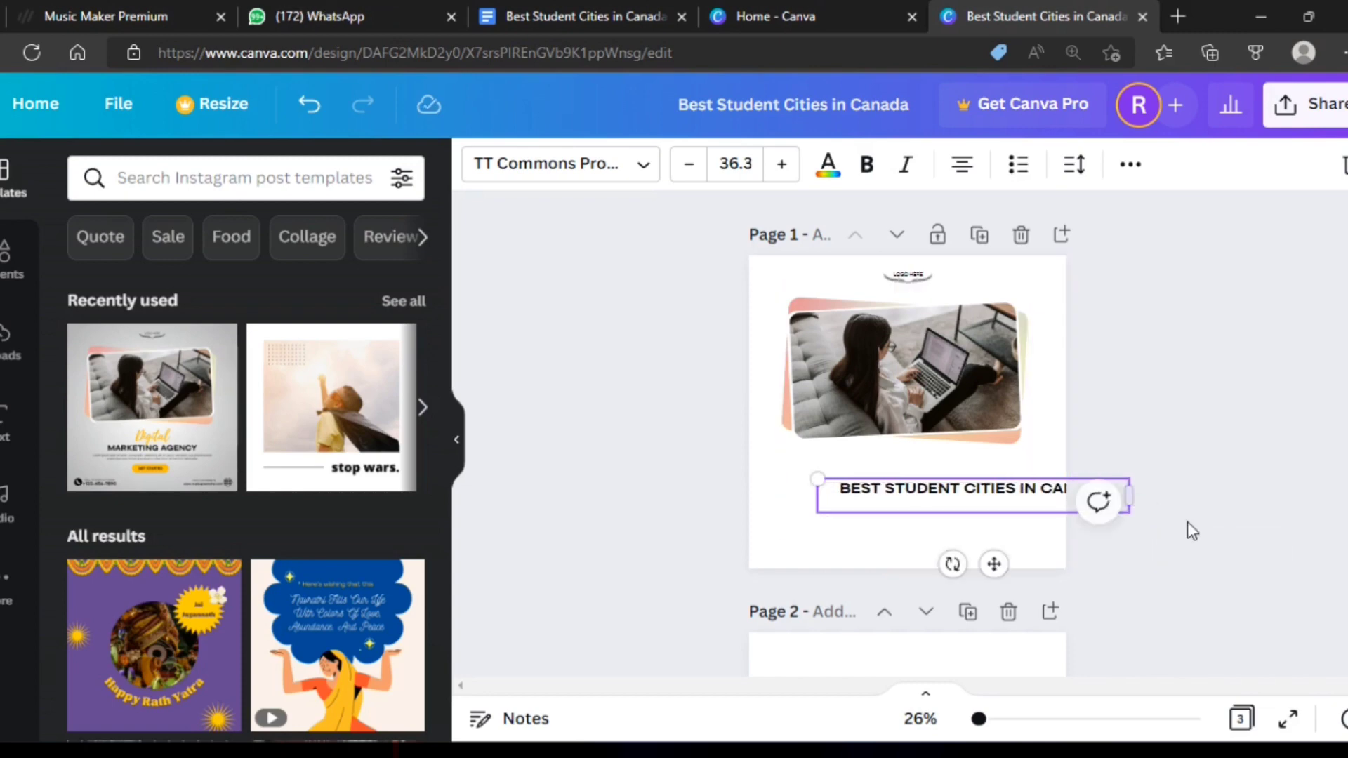
pyautogui.moveTo(1013, 505); pyautogui.dragTo(939, 493)
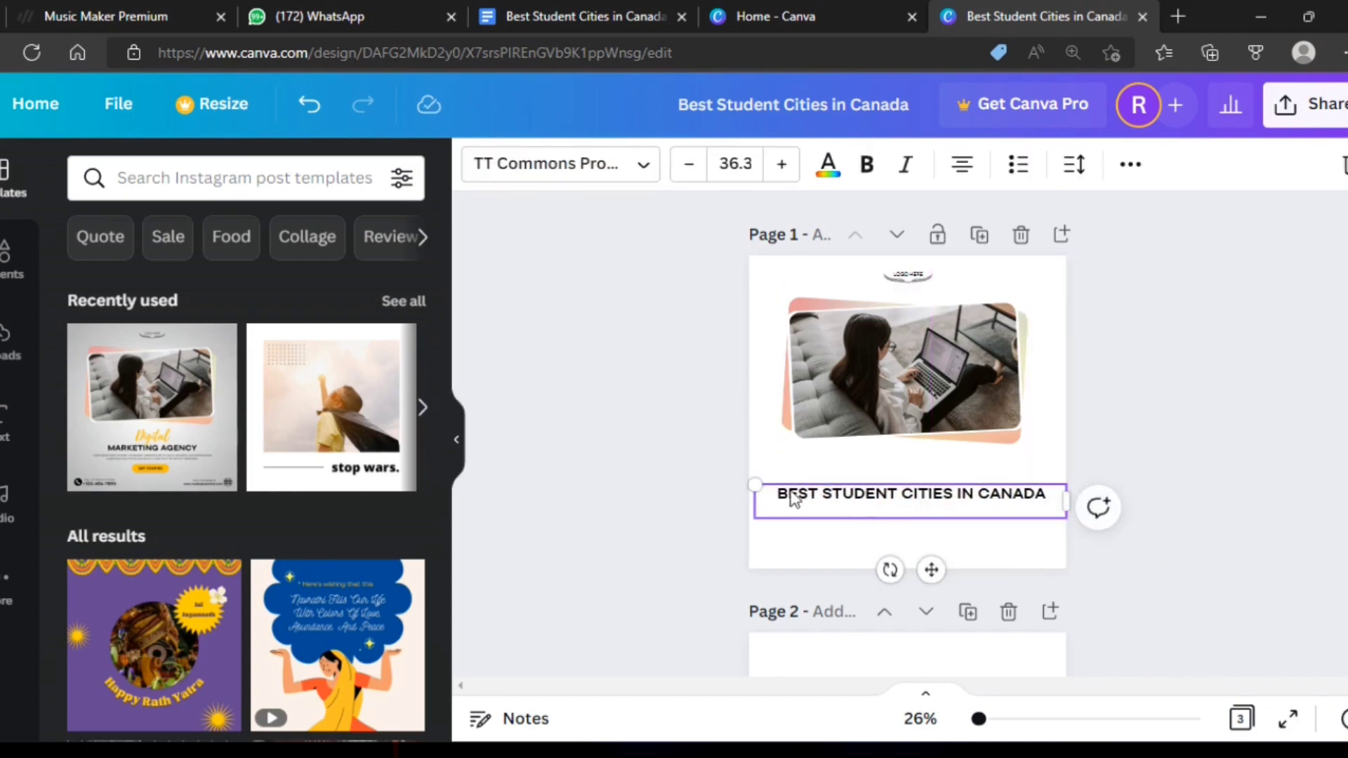
pyautogui.moveTo(758, 485); pyautogui.dragTo(779, 487)
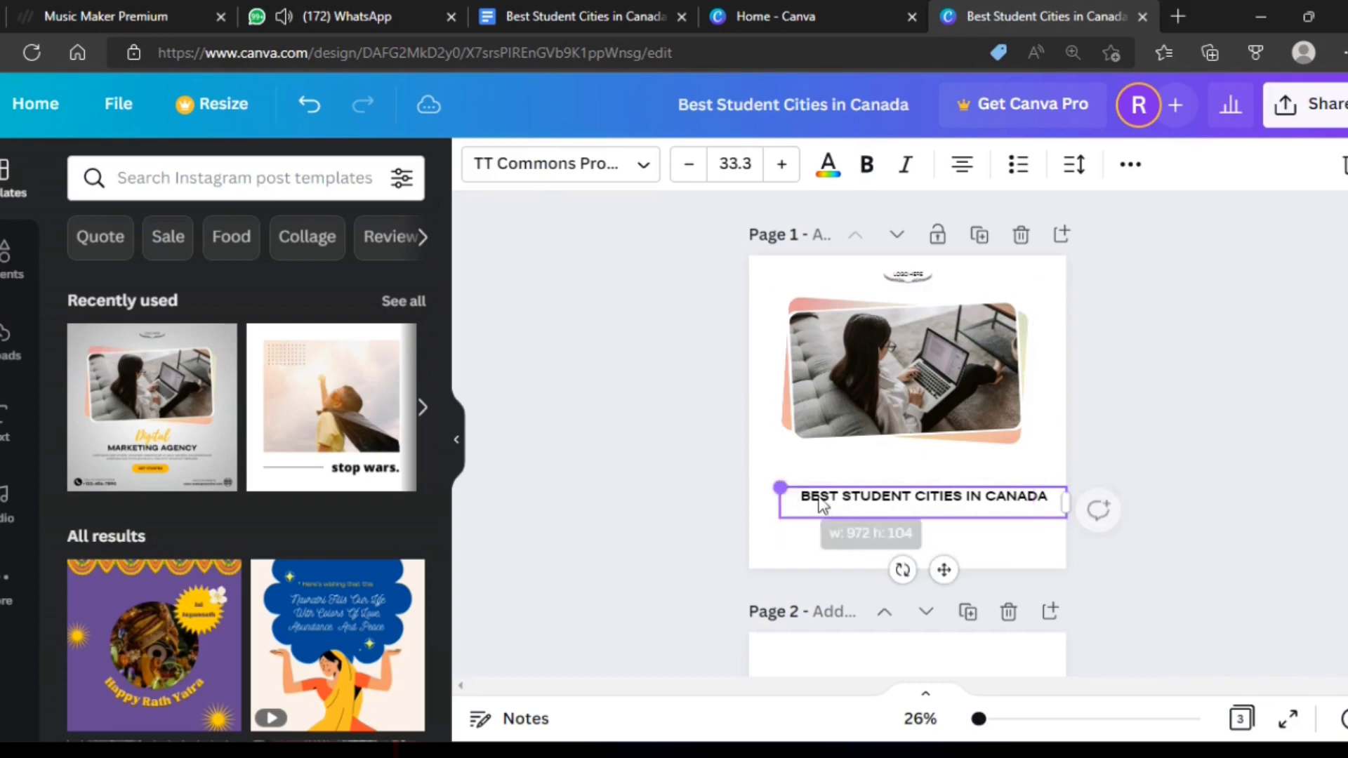
pyautogui.moveTo(1013, 515)
pyautogui.mouseDown()
pyautogui.moveTo(1004, 507)
pyautogui.moveTo(1032, 508)
pyautogui.moveTo(1016, 508)
pyautogui.mouseUp()
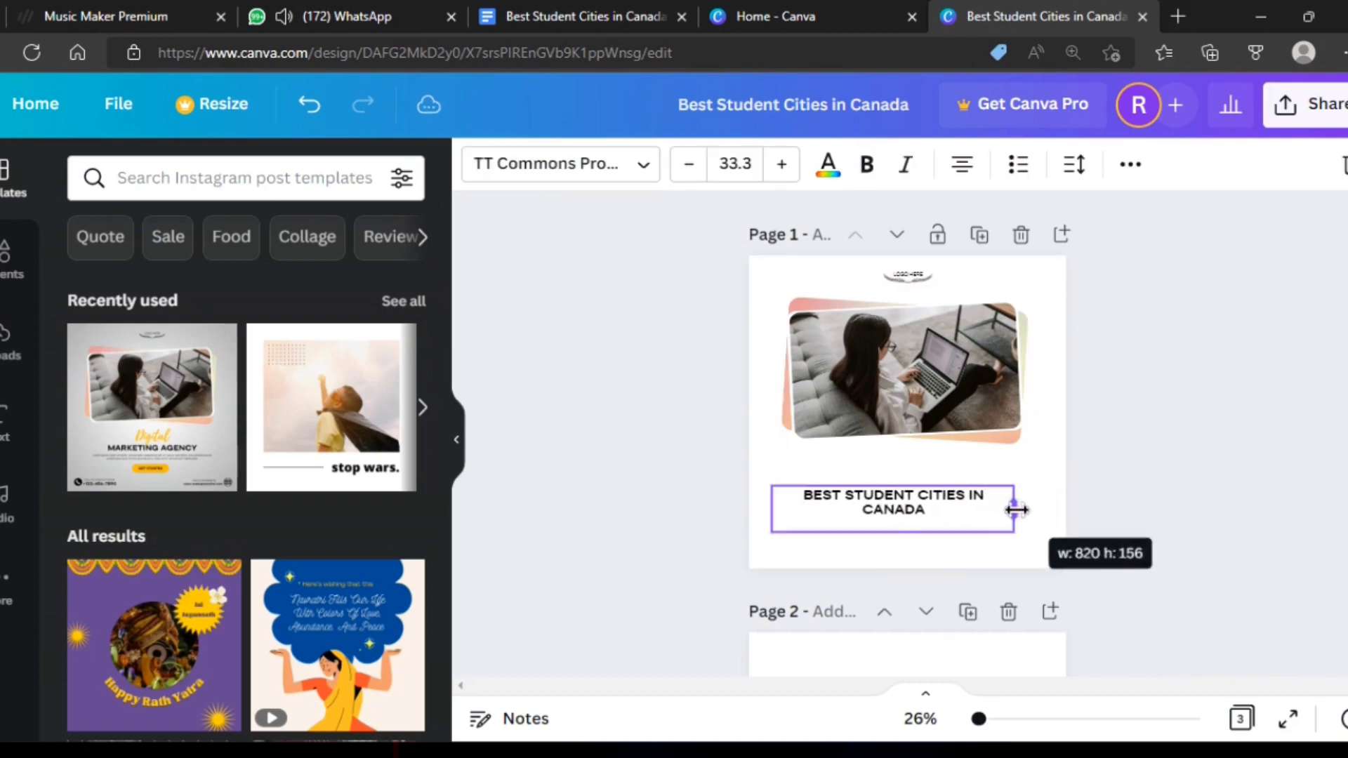
pyautogui.moveTo(930, 498); pyautogui.dragTo(937, 489)
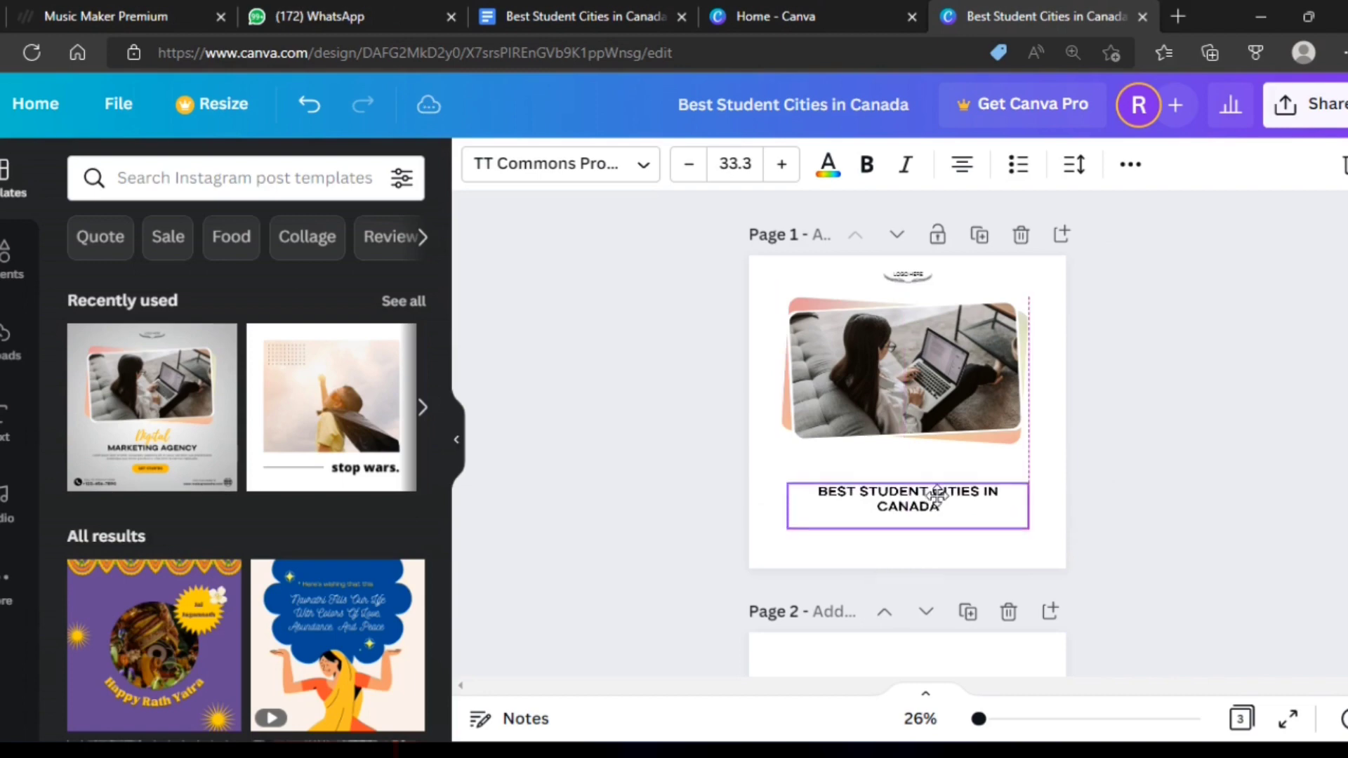
pyautogui.moveTo(788, 529); pyautogui.dragTo(770, 535)
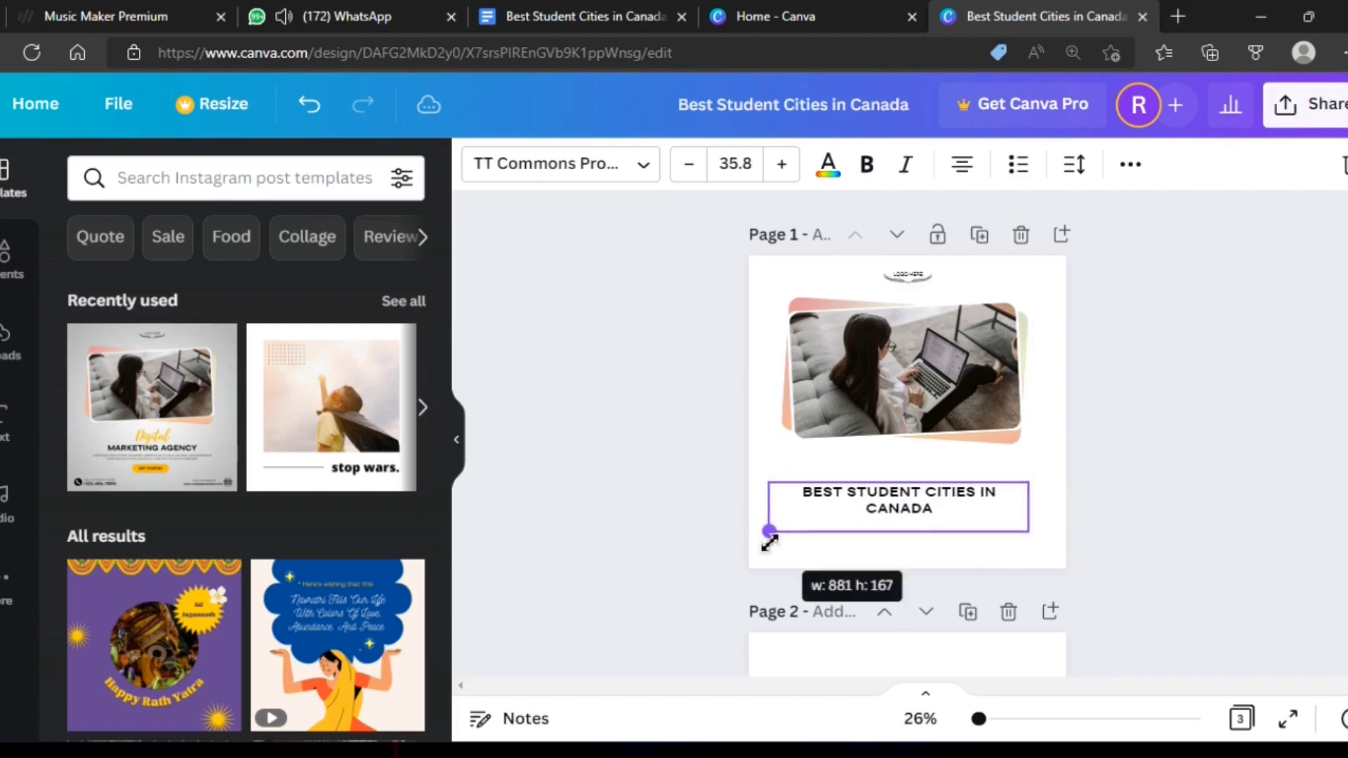
# Recolour the frame behind the laptop photo from peach to red using Default Colours
pyautogui.click(1190, 541)
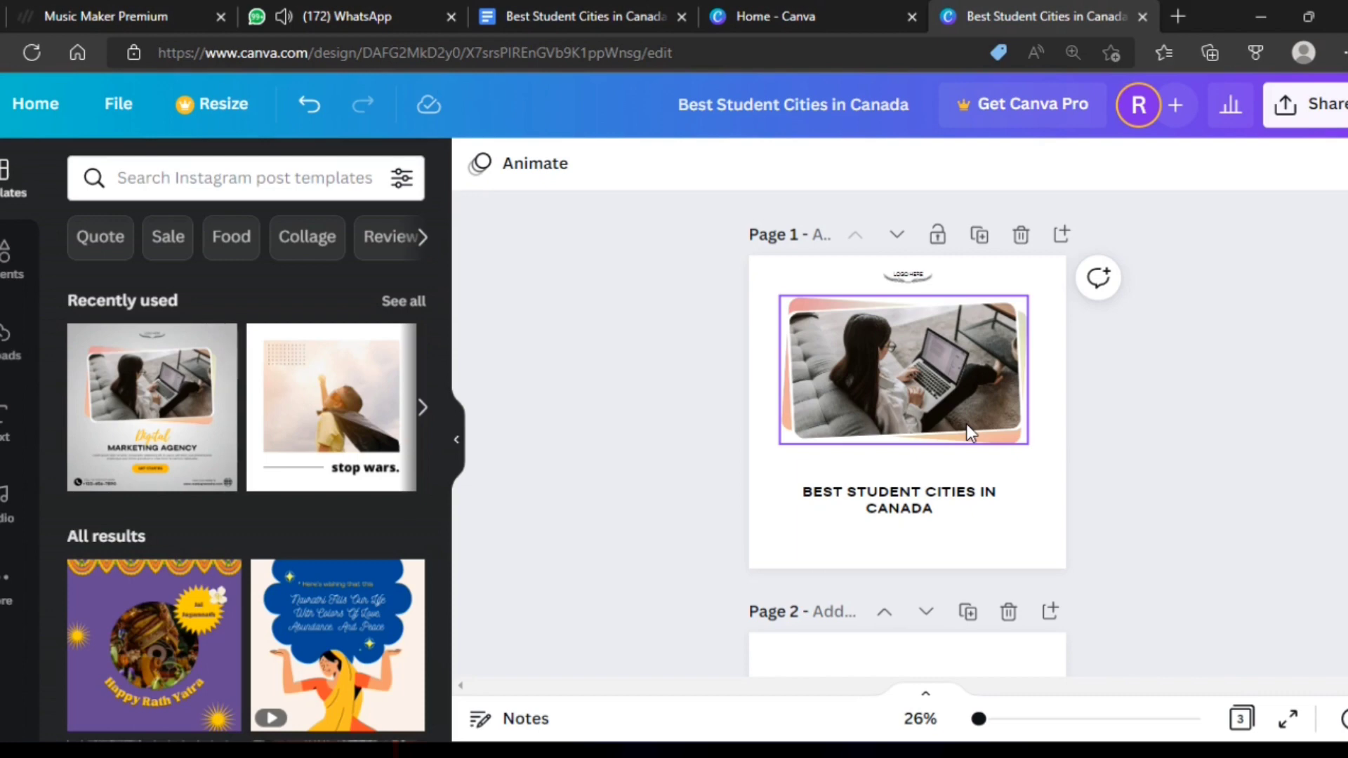
pyautogui.click(886, 378)
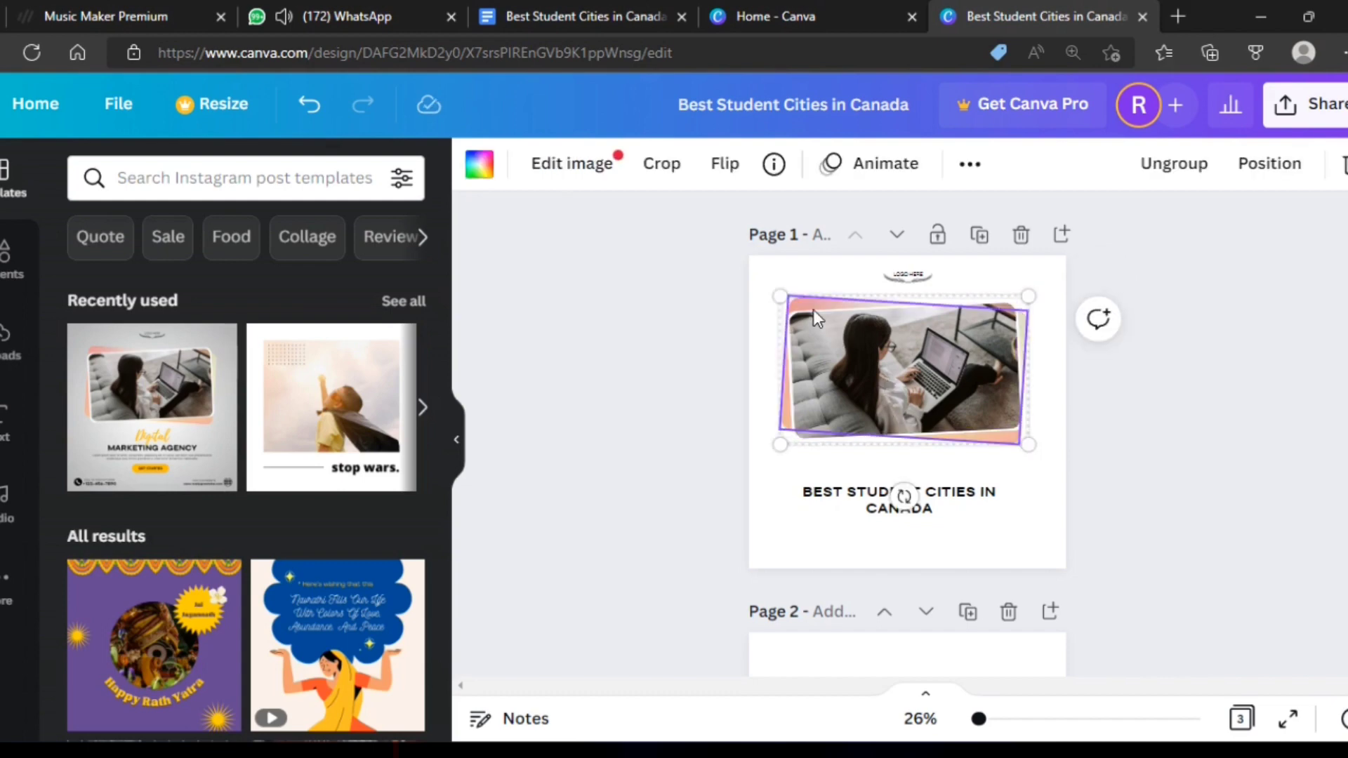
pyautogui.click(474, 176)
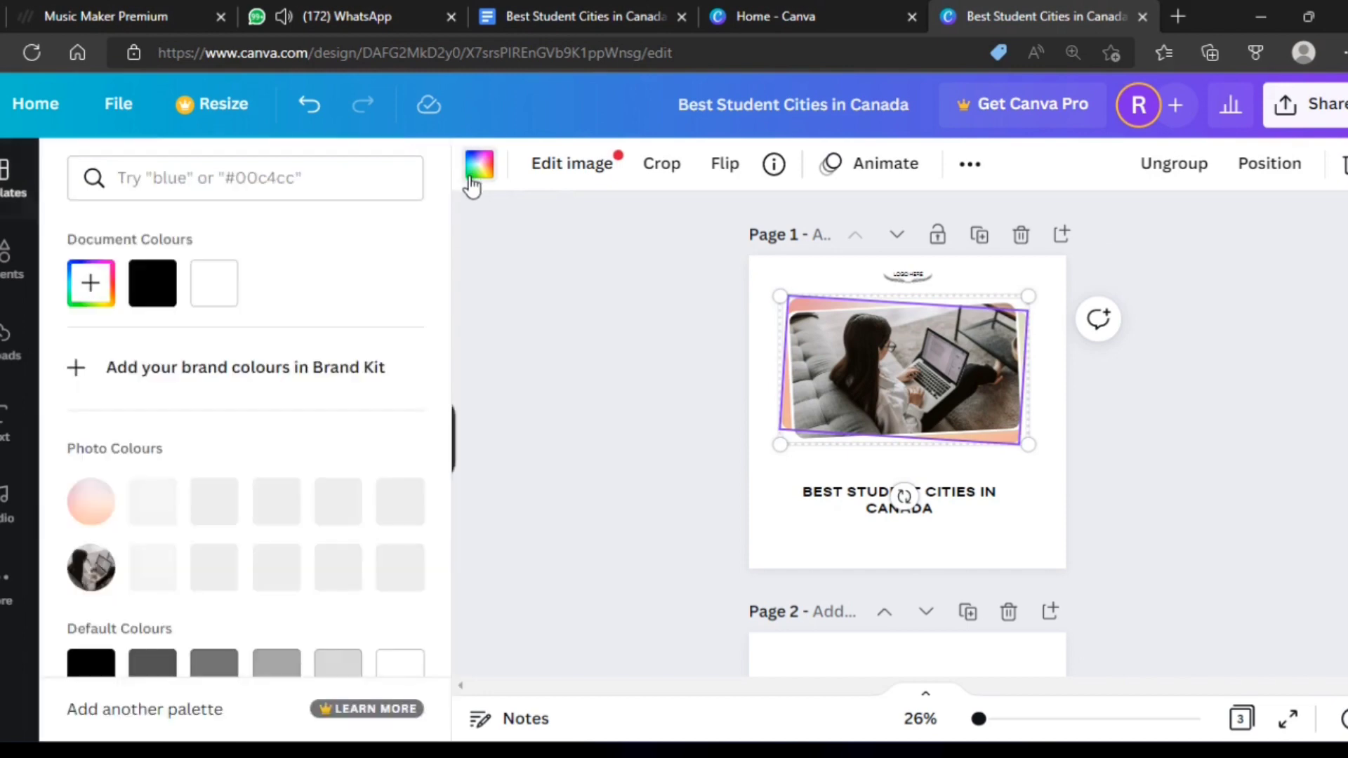
pyautogui.scroll(-3, 253, 620)
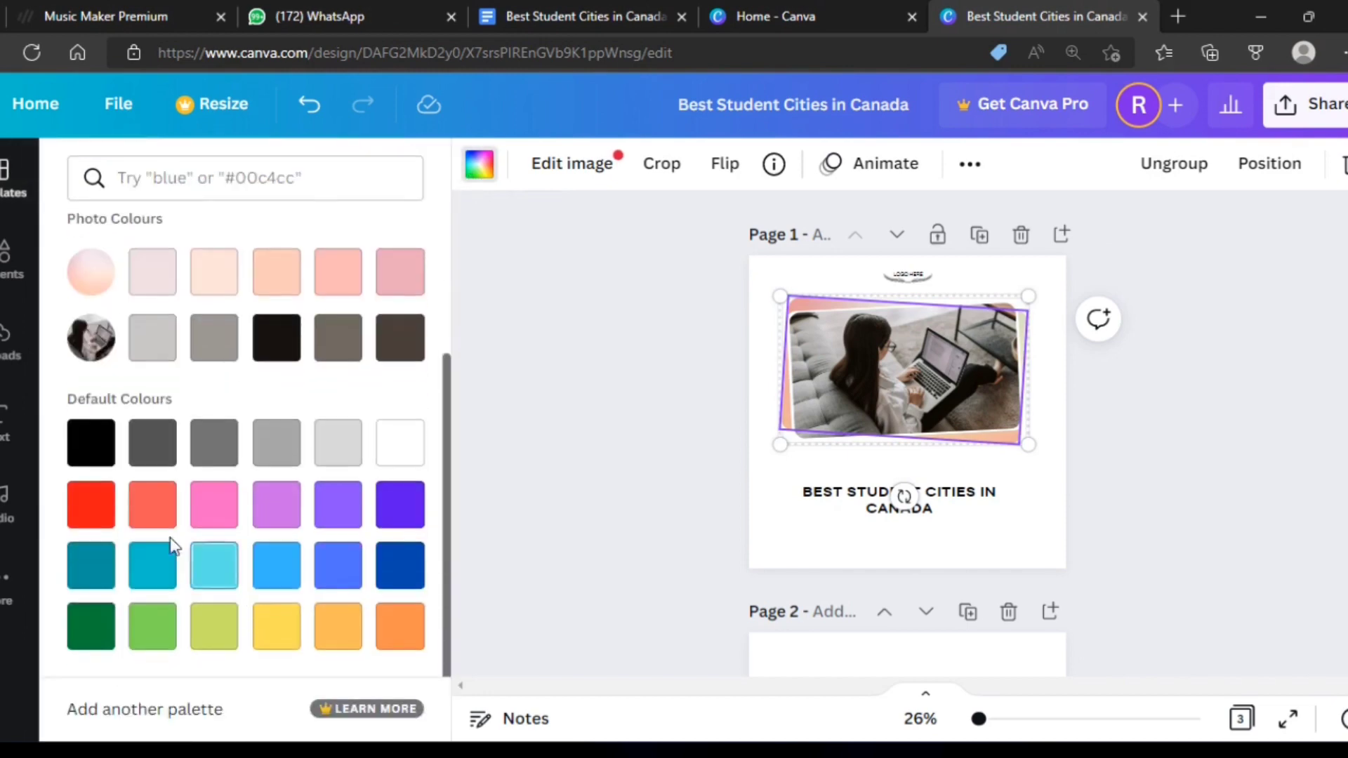
pyautogui.click(98, 506)
pyautogui.press('Escape')
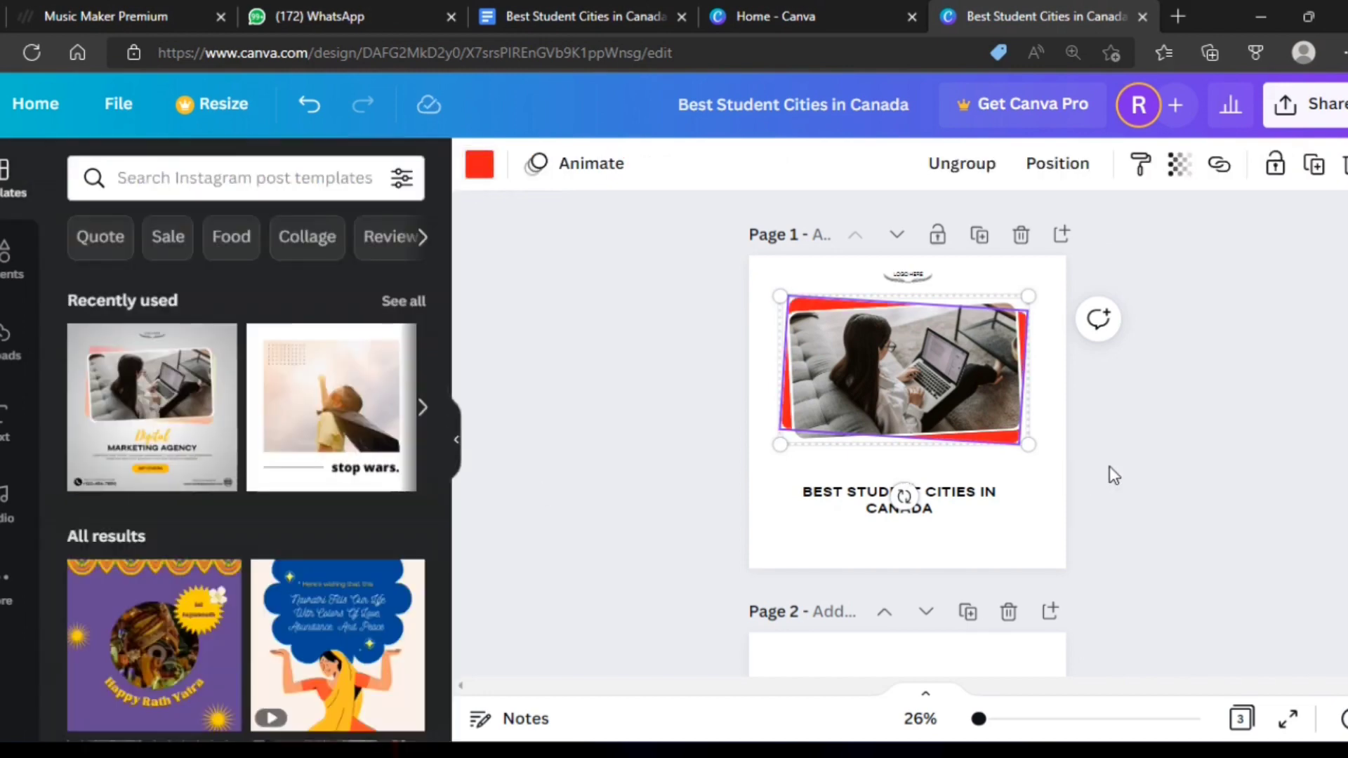
pyautogui.click(1109, 466)
pyautogui.click(907, 281)
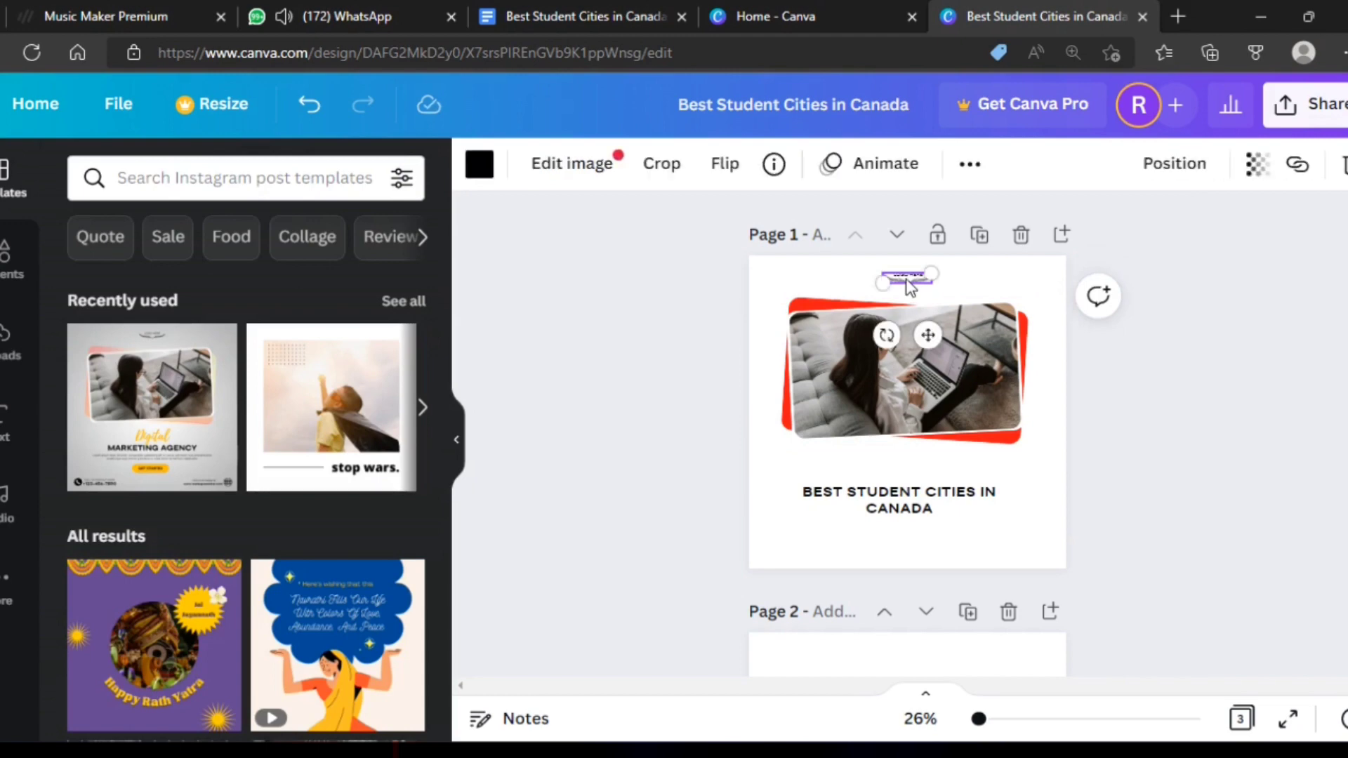
pyautogui.click(1063, 424)
# Drag the page 1 title's corner handle to enlarge its text
pyautogui.scroll(-3, 947, 299)
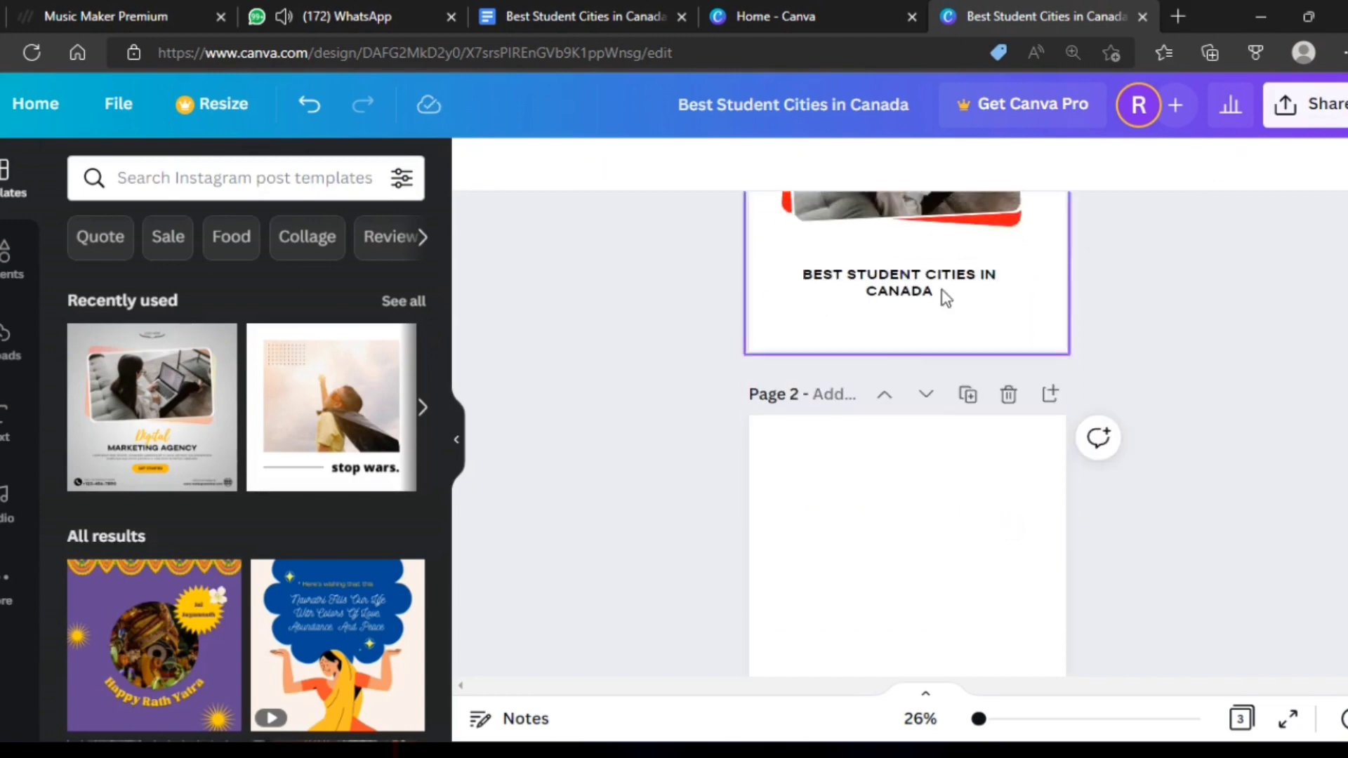
pyautogui.click(938, 276)
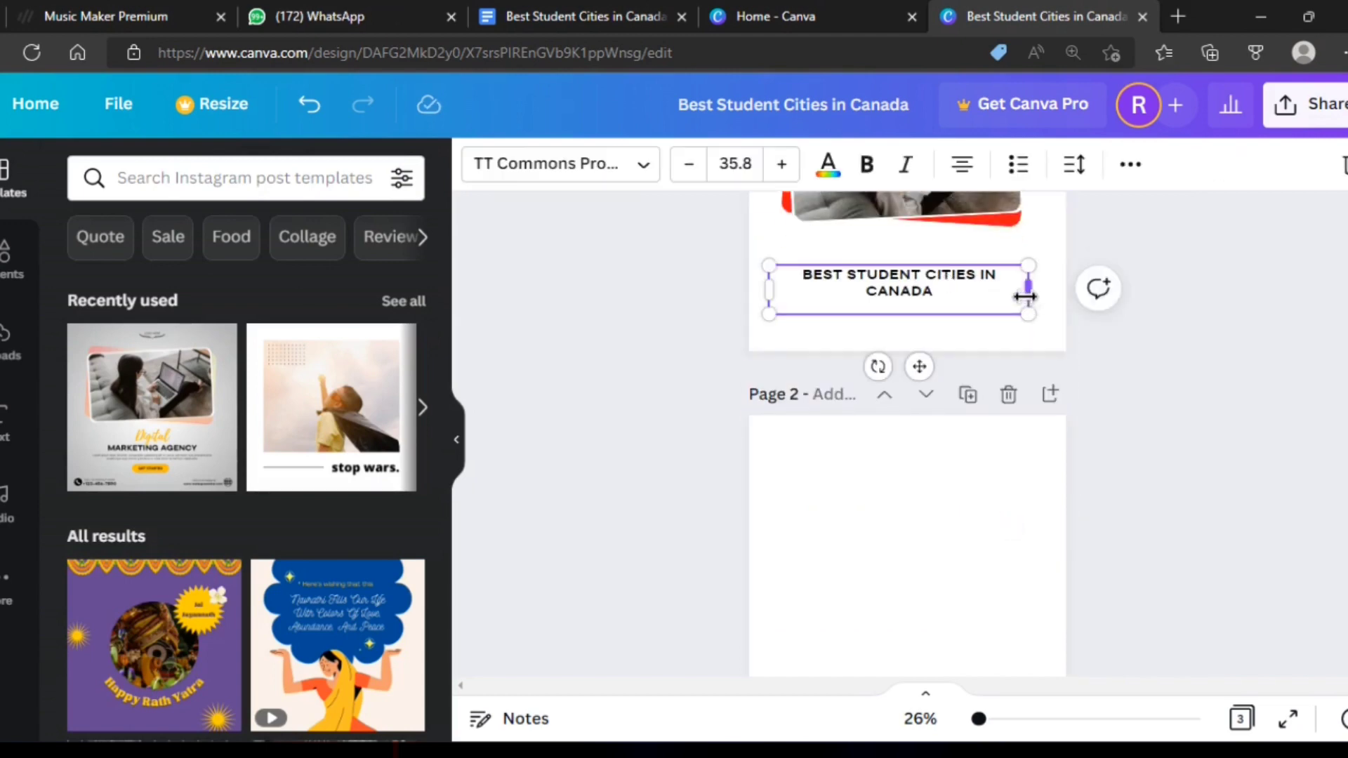
pyautogui.moveTo(1025, 297)
pyautogui.mouseDown()
pyautogui.moveTo(981, 293)
pyautogui.moveTo(990, 323)
pyautogui.moveTo(1043, 335)
pyautogui.mouseUp()
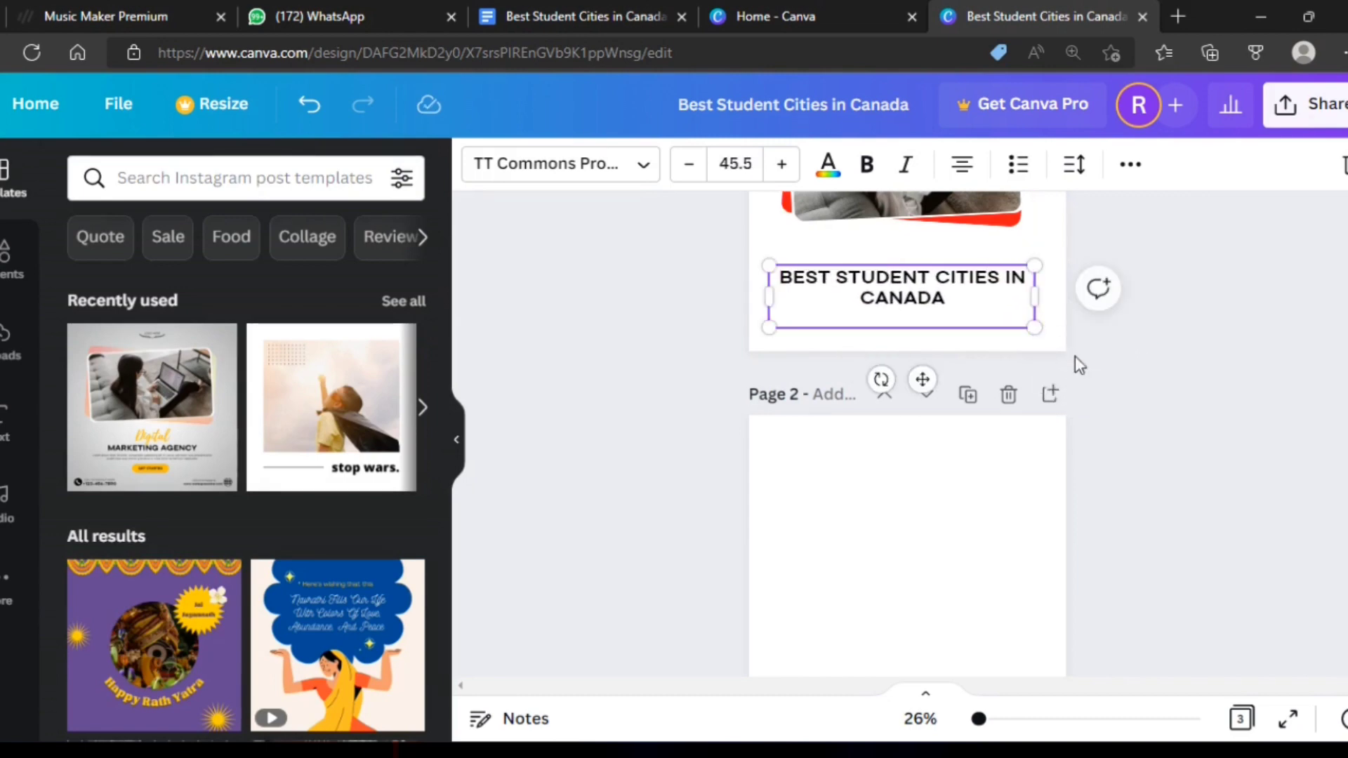
pyautogui.click(1202, 379)
pyautogui.scroll(-2, 1201, 377)
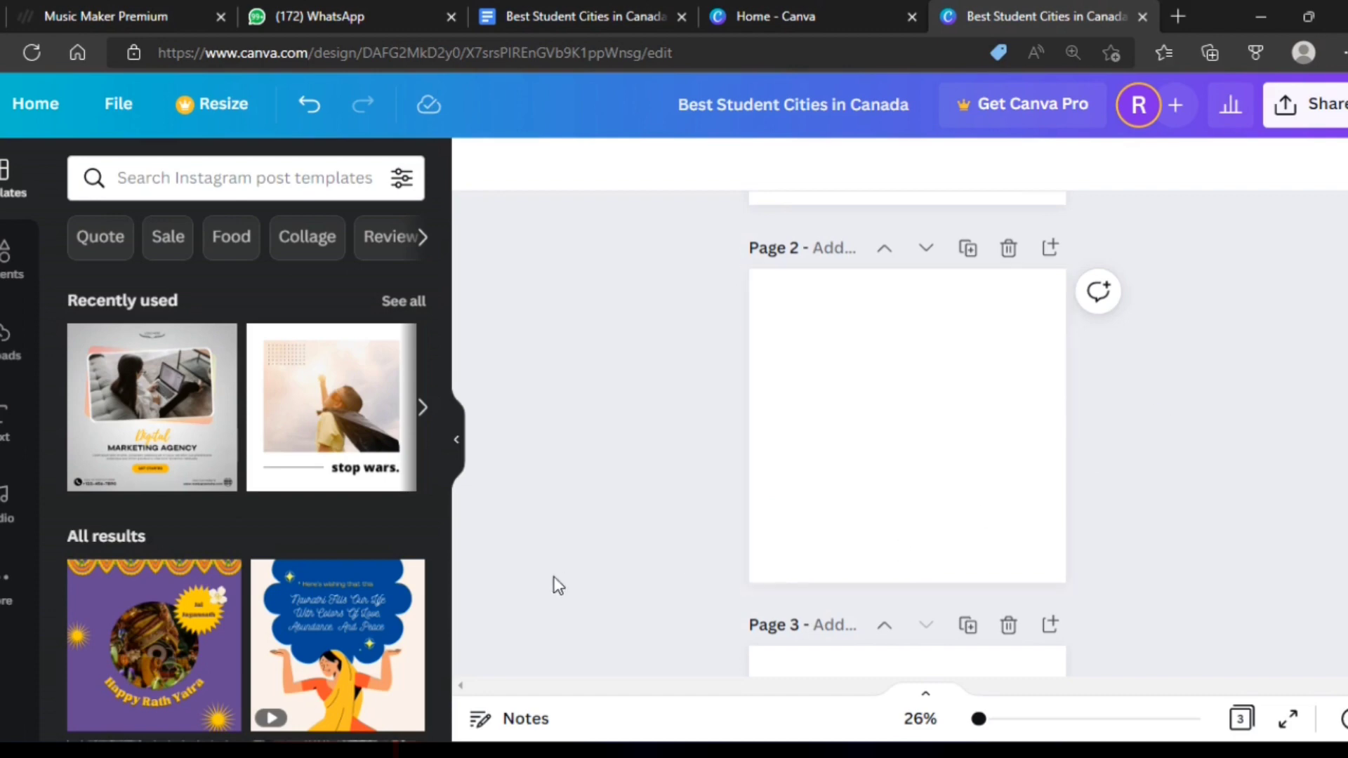
# Hide the side panel, enlarge the title further to size 46.9, and bring up Google Docs
pyautogui.click(460, 449)
pyautogui.scroll(2, 1053, 419)
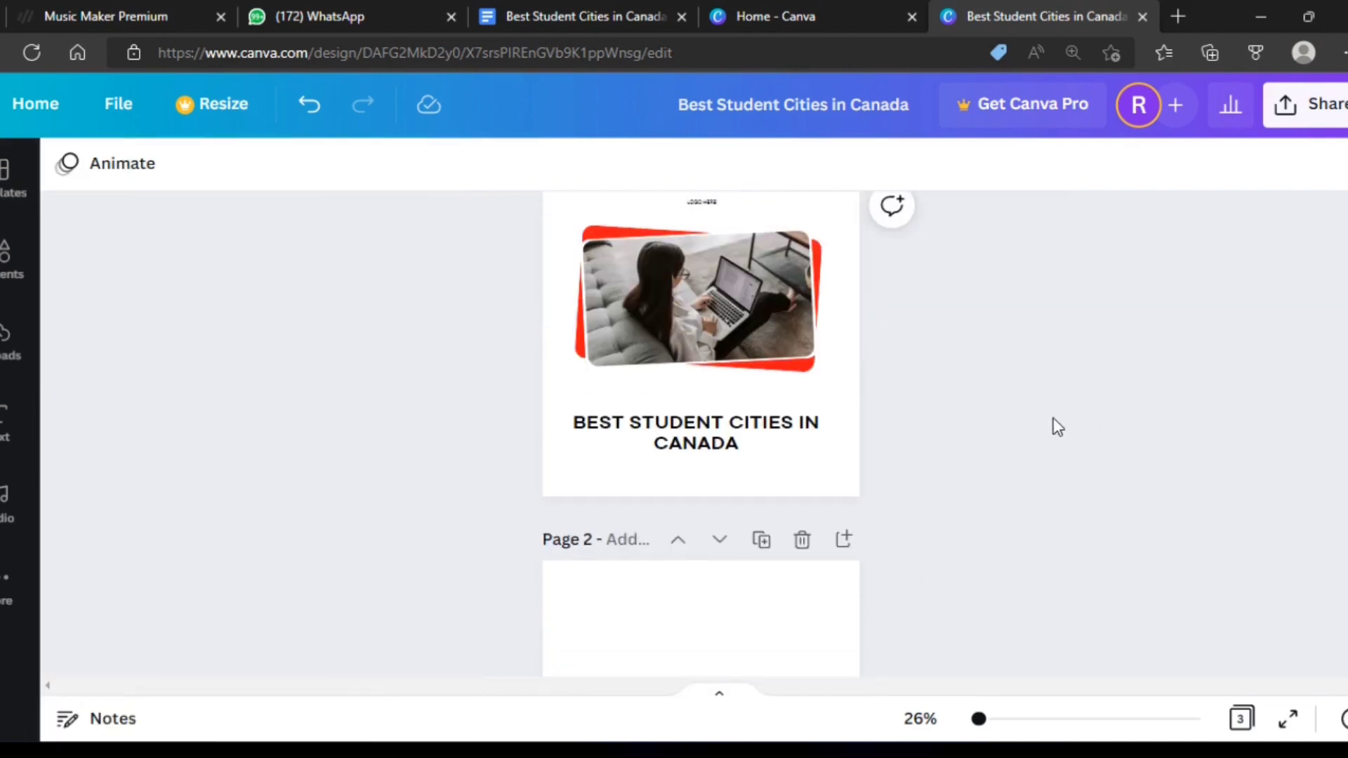
pyautogui.click(783, 430)
pyautogui.moveTo(824, 473); pyautogui.dragTo(836, 477)
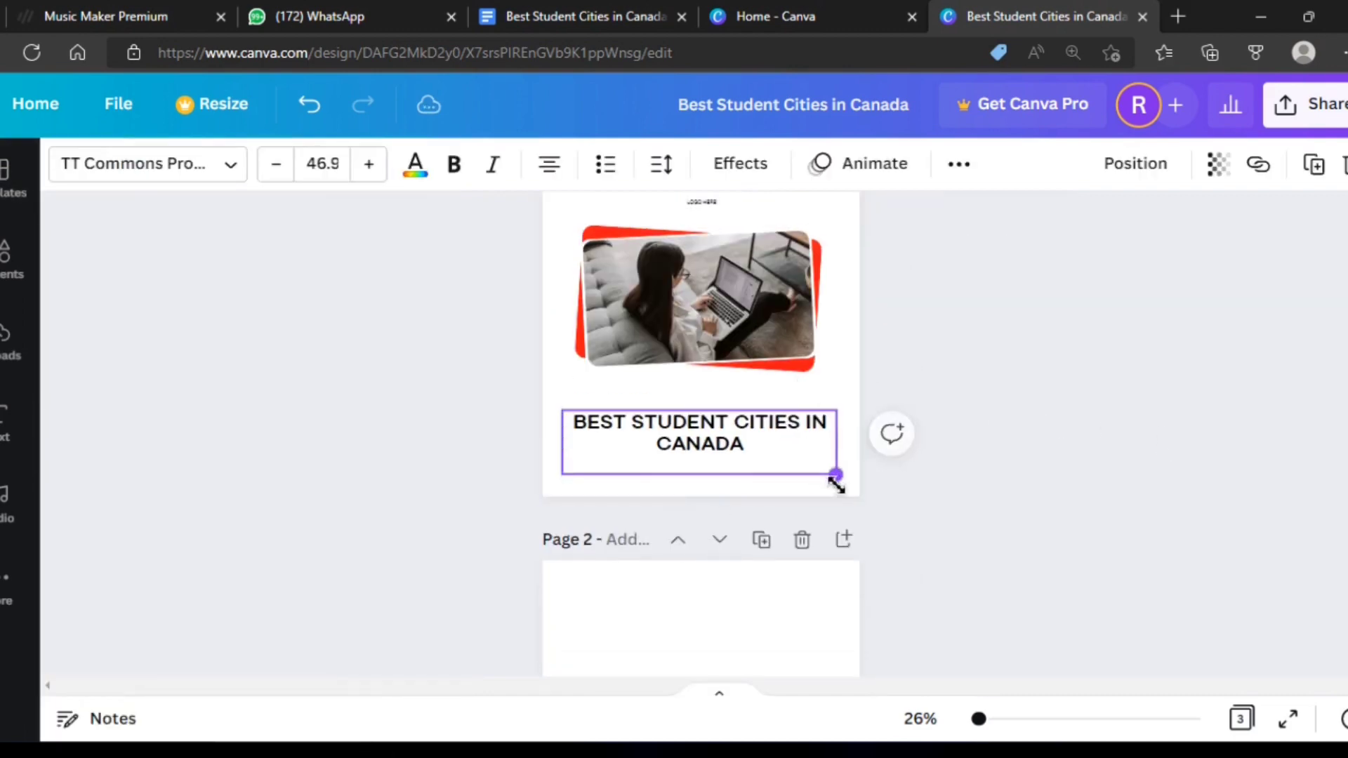
pyautogui.click(927, 527)
pyautogui.scroll(-1, 932, 527)
pyautogui.scroll(-2, 928, 523)
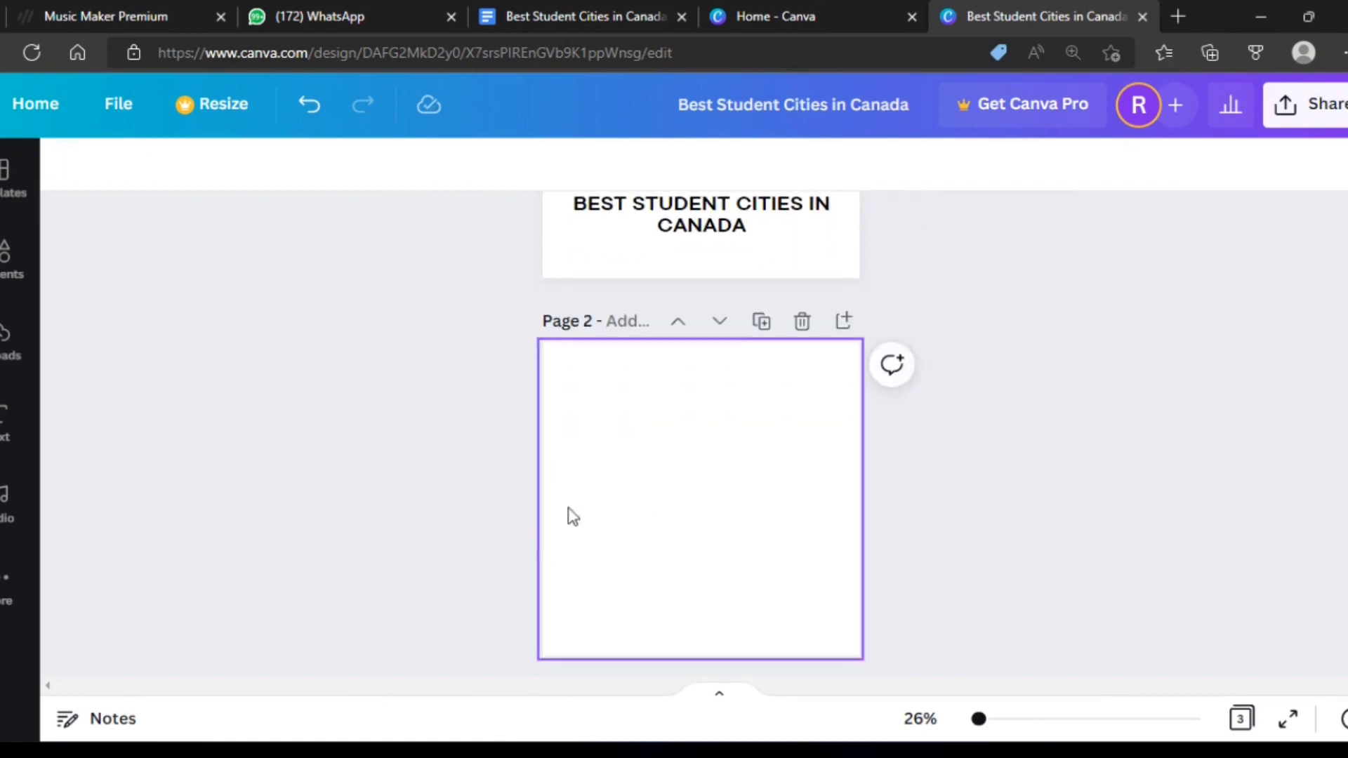
pyautogui.click(523, 17)
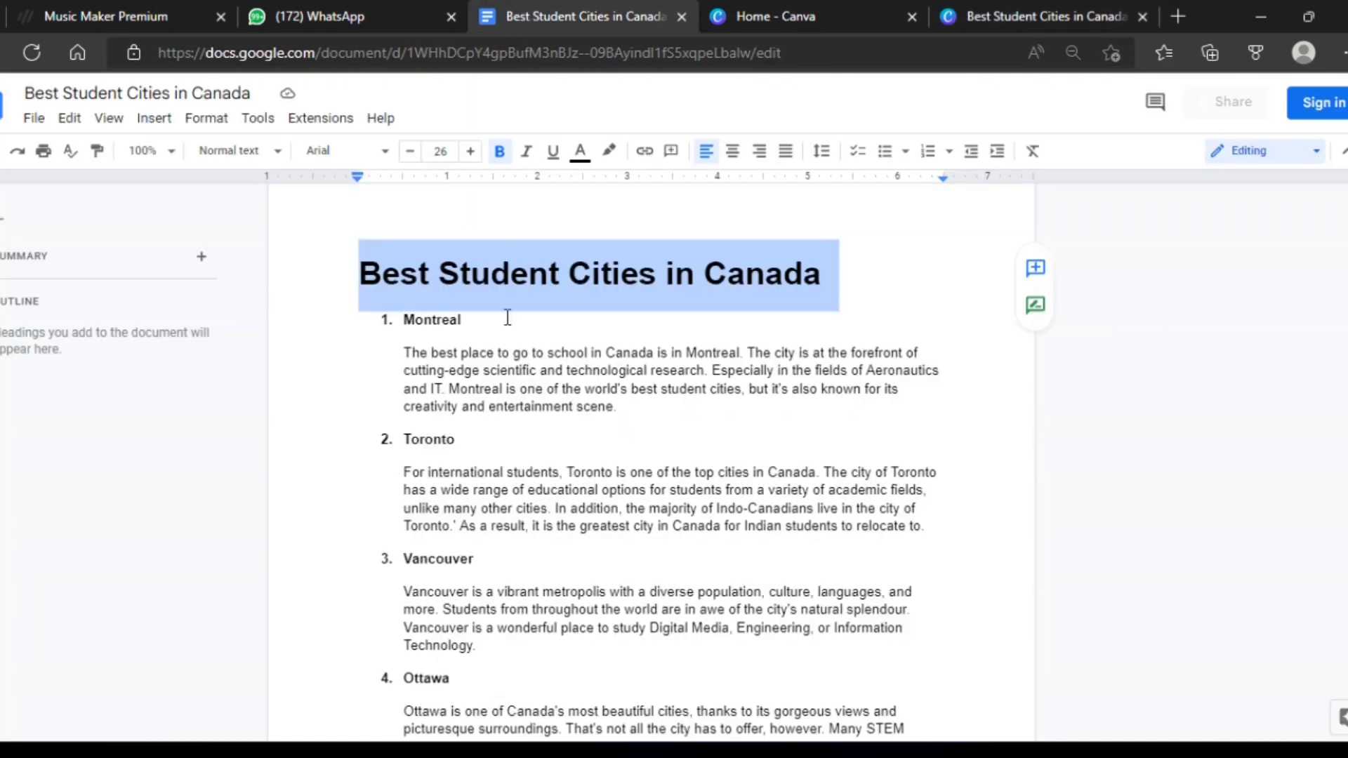
# Undo an accidental move of the Montreal heading text, reselect 'Montreal', and return to Canva
pyautogui.click(407, 331)
pyautogui.moveTo(419, 325); pyautogui.dragTo(457, 324)
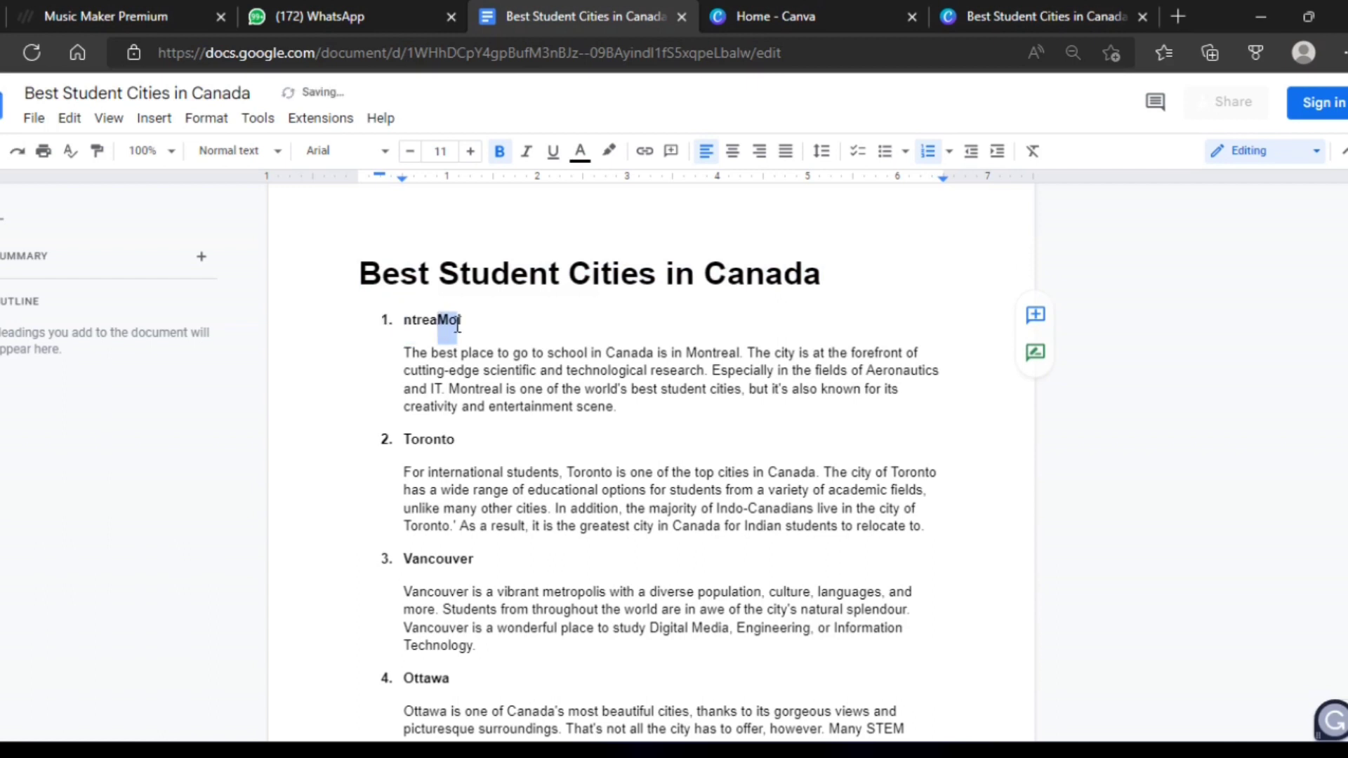
pyautogui.hotkey('ctrl', 'z')
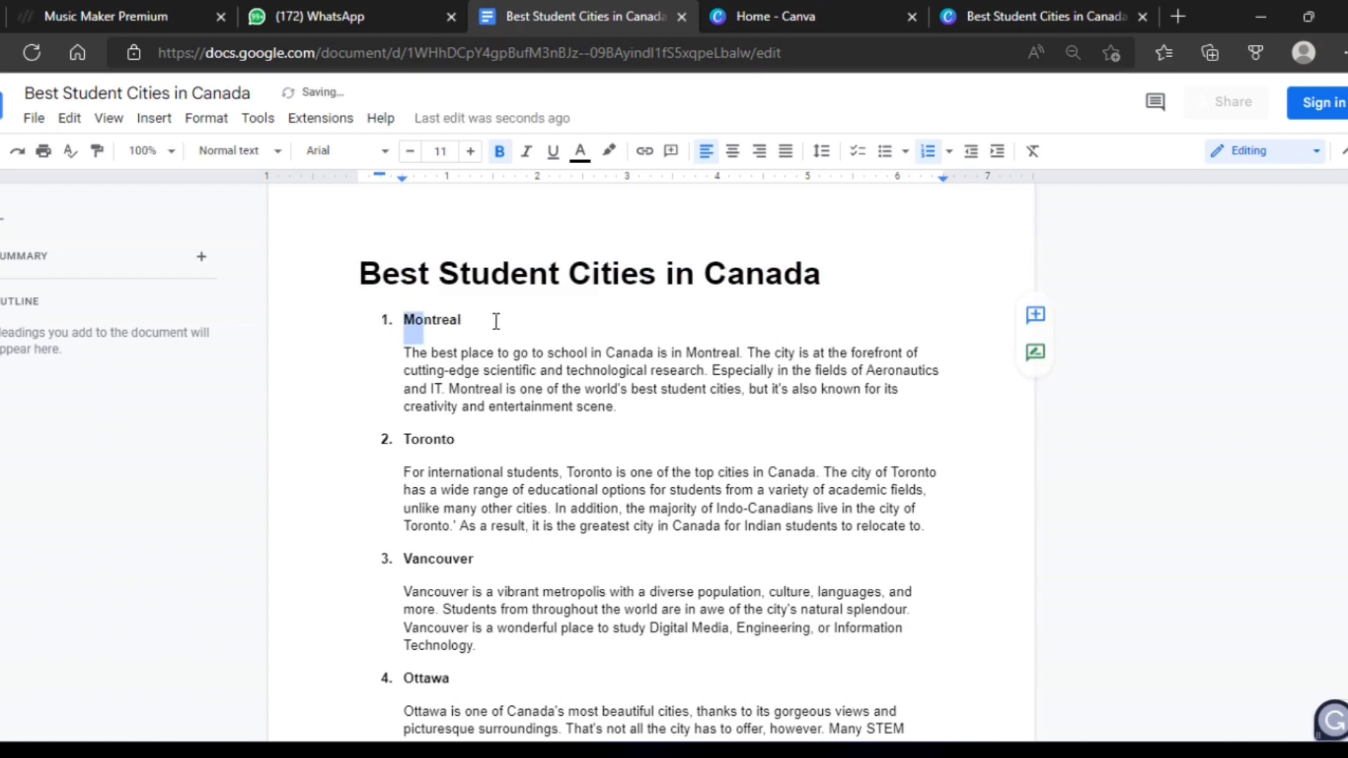
pyautogui.moveTo(400, 323); pyautogui.dragTo(471, 328)
pyautogui.hotkey('ctrl', 'c')
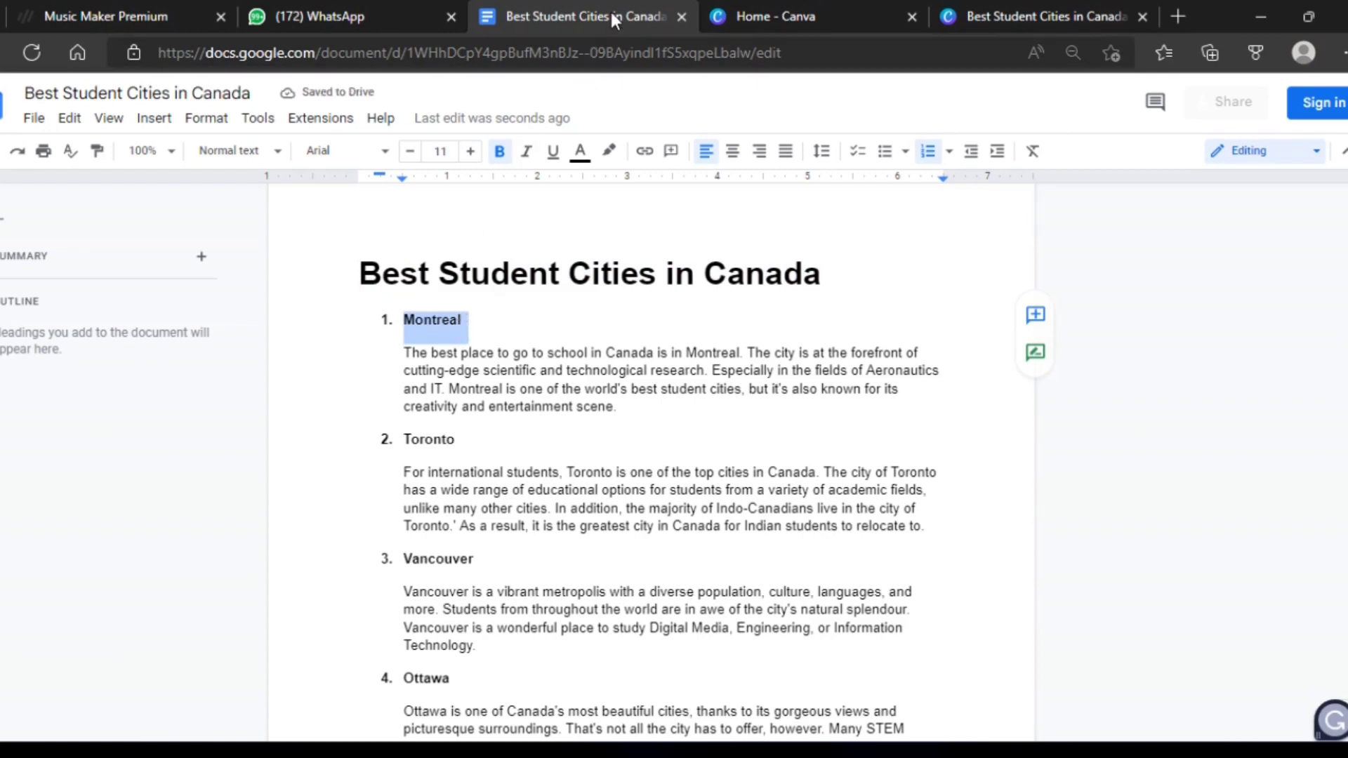
pyautogui.click(753, 5)
# Add a subheading text box on page 2 containing the pasted '1. Montreal' heading
pyautogui.click(1024, 8)
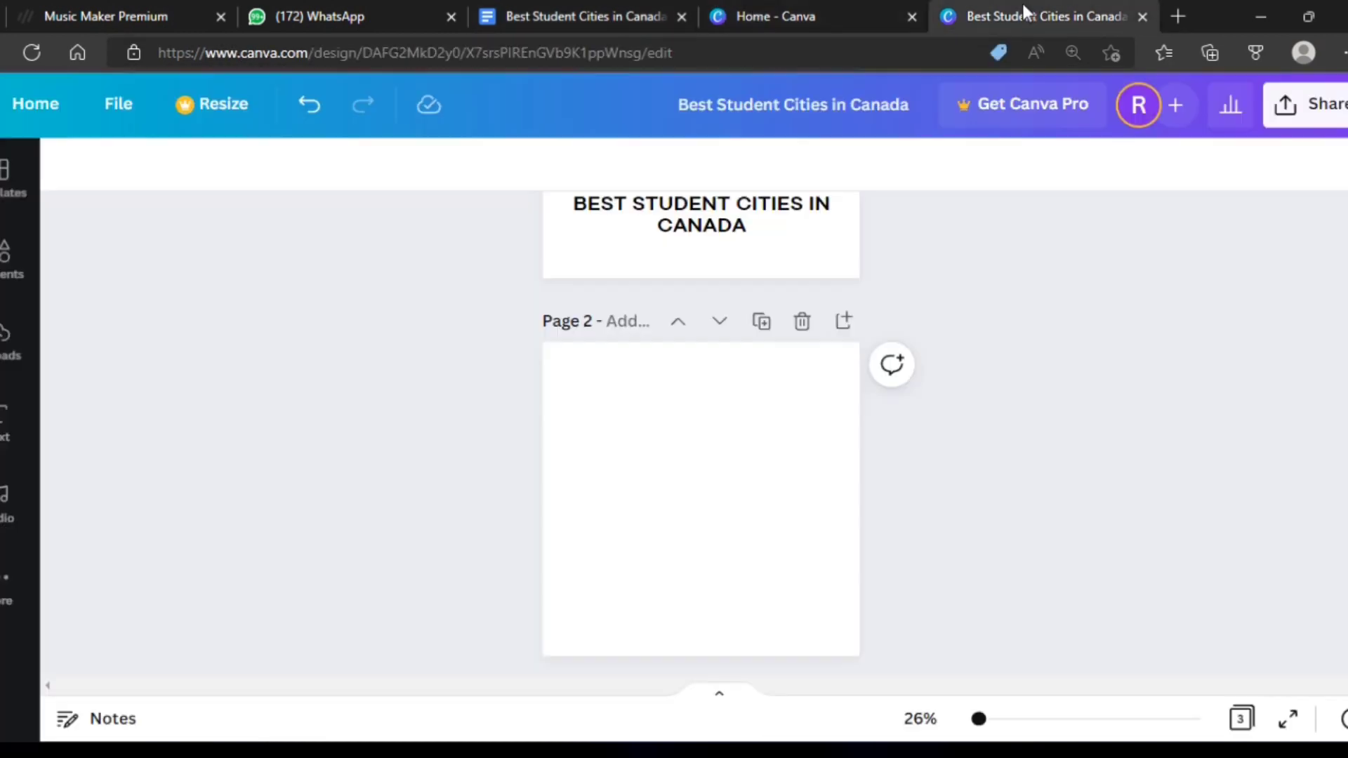
pyautogui.click(5, 428)
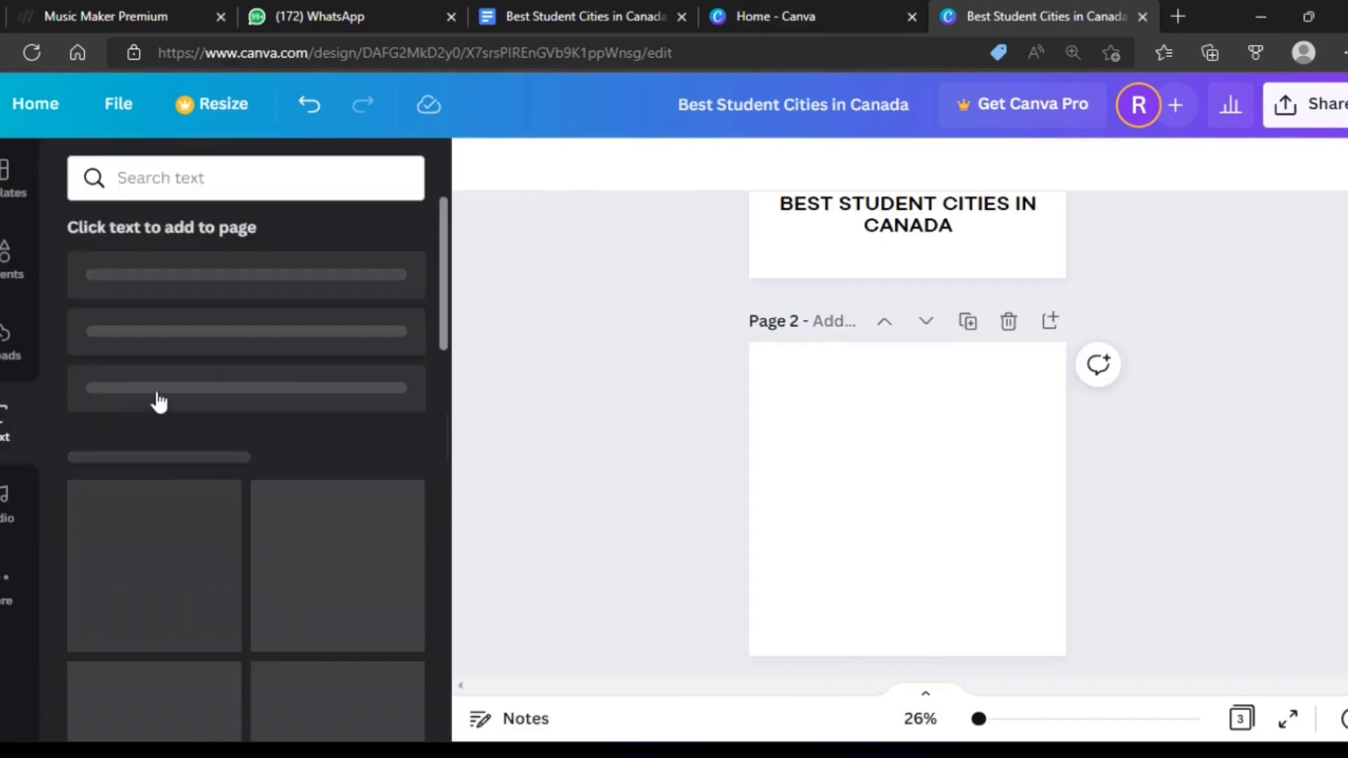
pyautogui.click(233, 363)
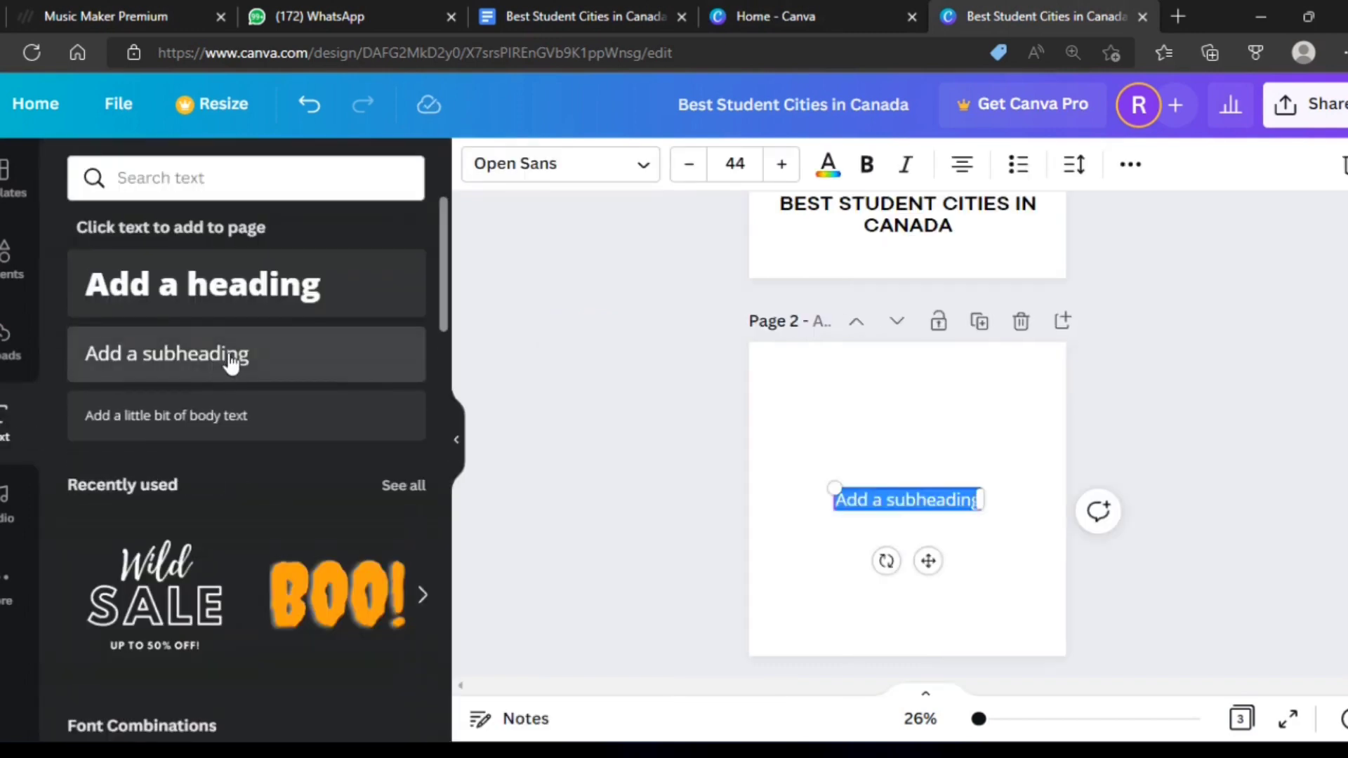
pyautogui.hotkey('ctrl', 'v')
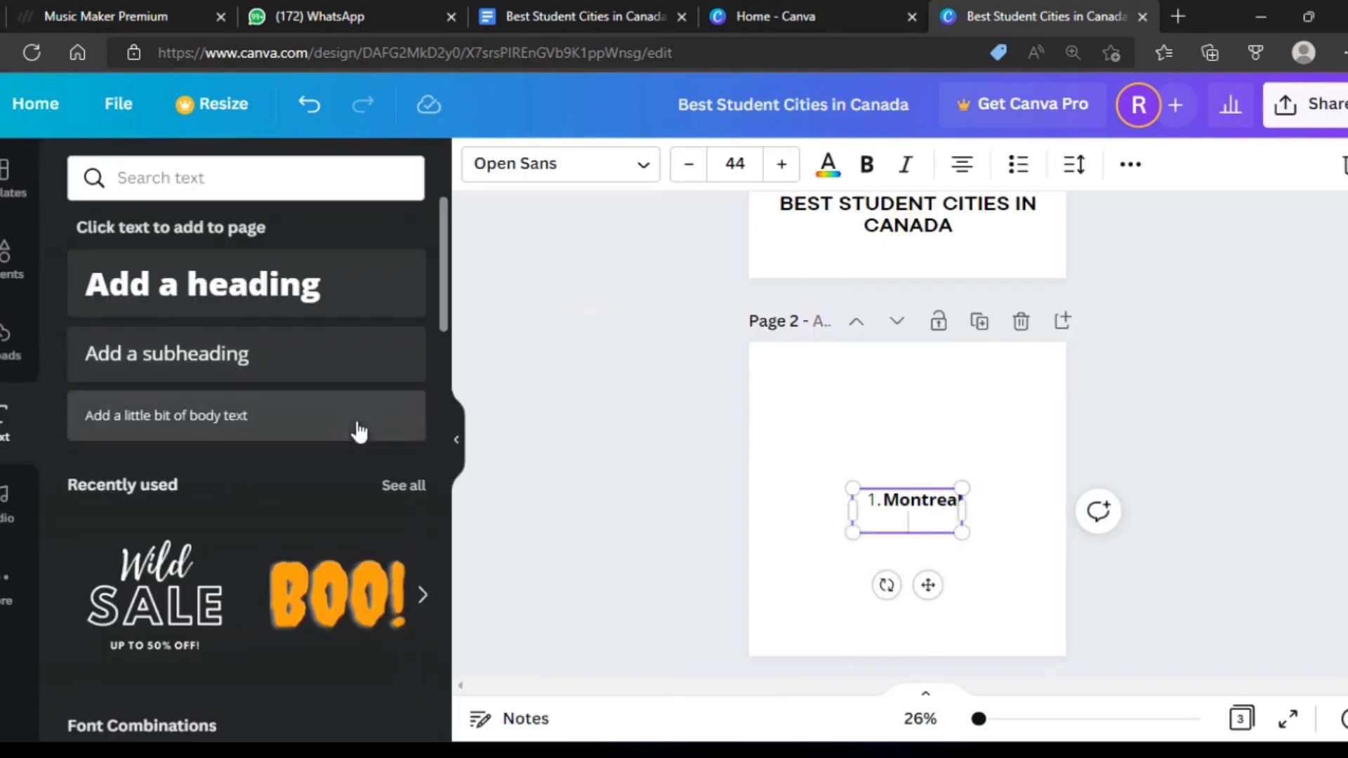
# Move the '1. Montreal' heading to page 2's upper left and bring up Google Docs
pyautogui.scroll(-1, 445, 444)
pyautogui.scroll(-5, 445, 445)
pyautogui.click(457, 439)
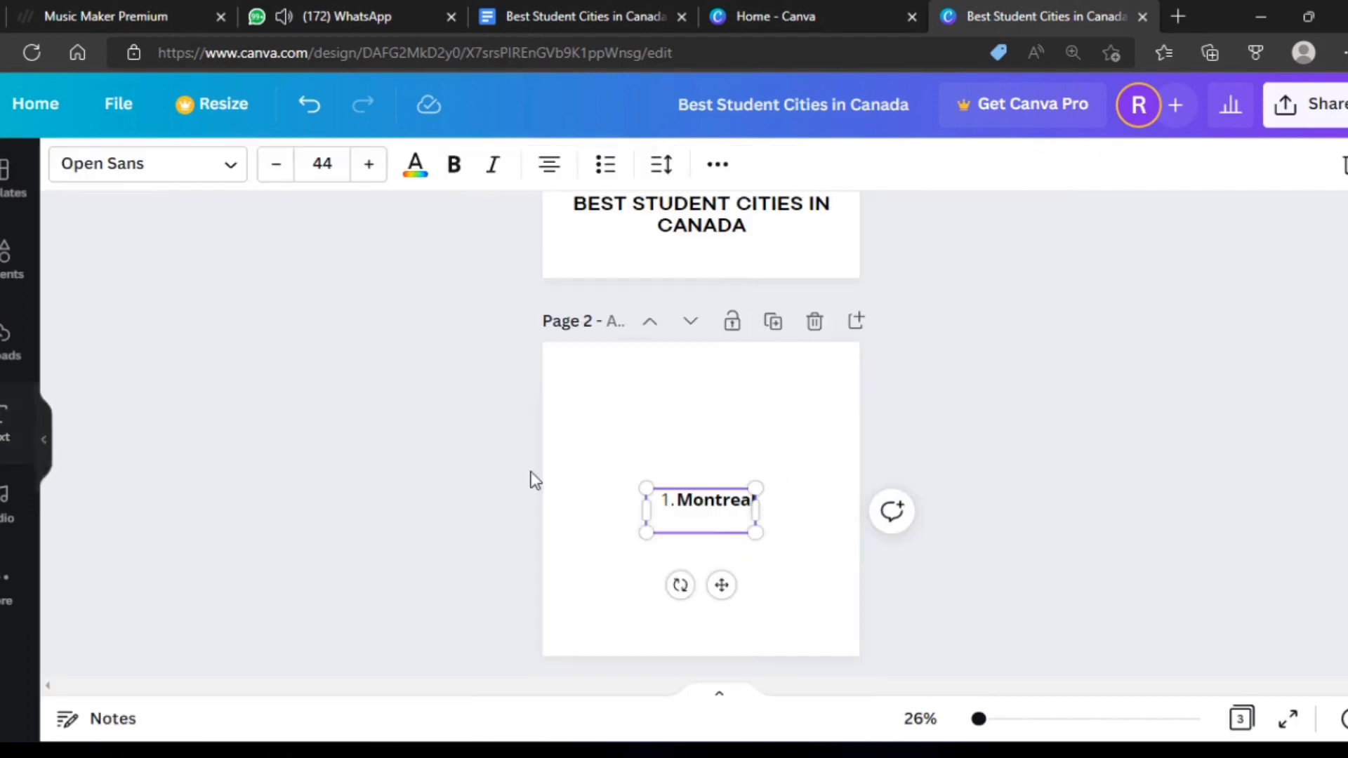
pyautogui.click(1042, 534)
pyautogui.moveTo(730, 511); pyautogui.dragTo(649, 446)
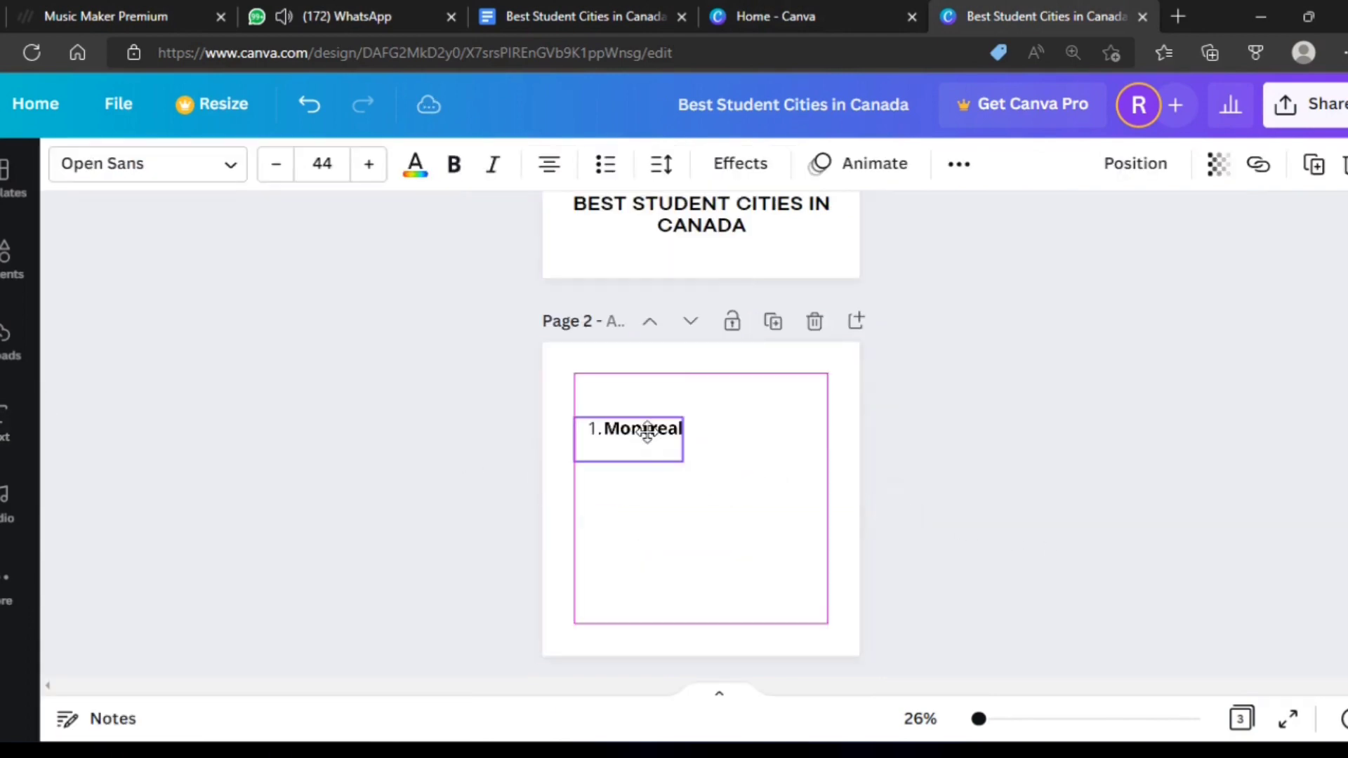
pyautogui.click(919, 509)
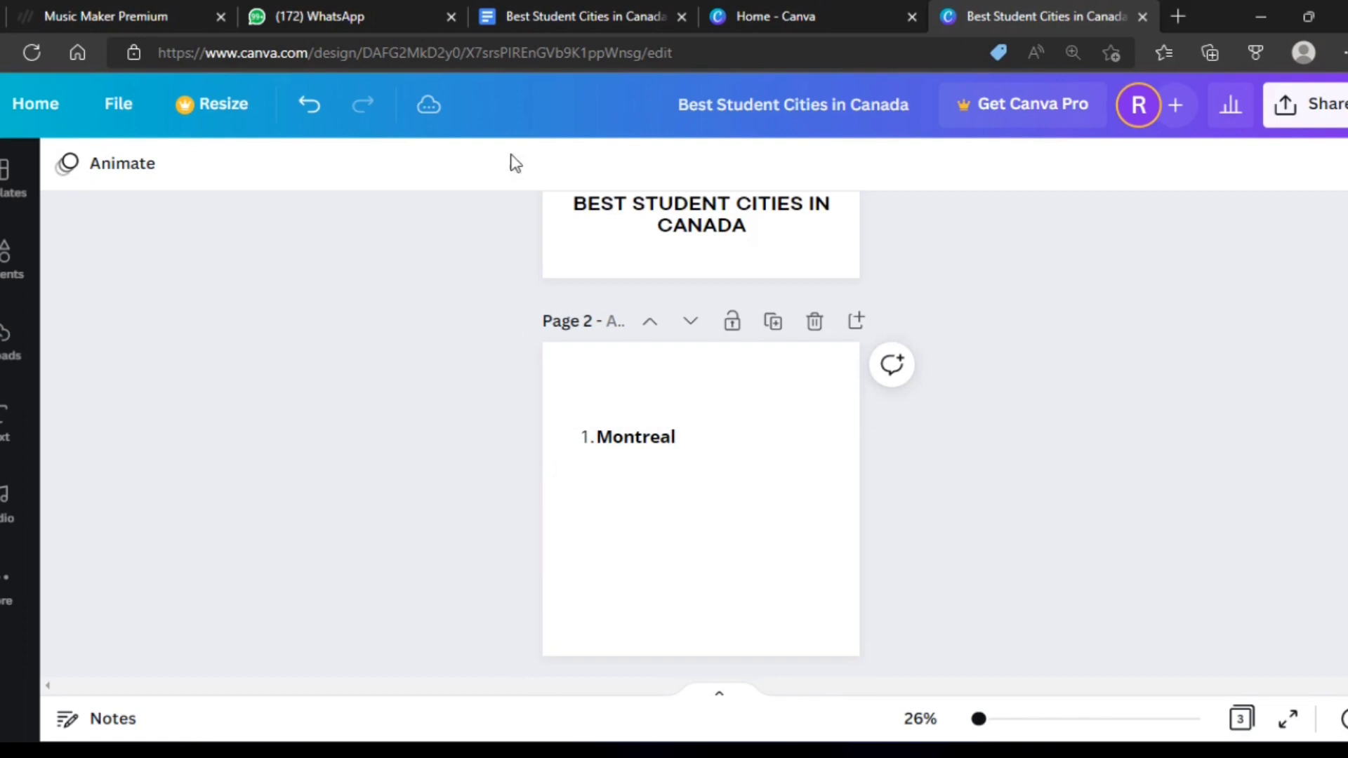
pyautogui.click(517, 2)
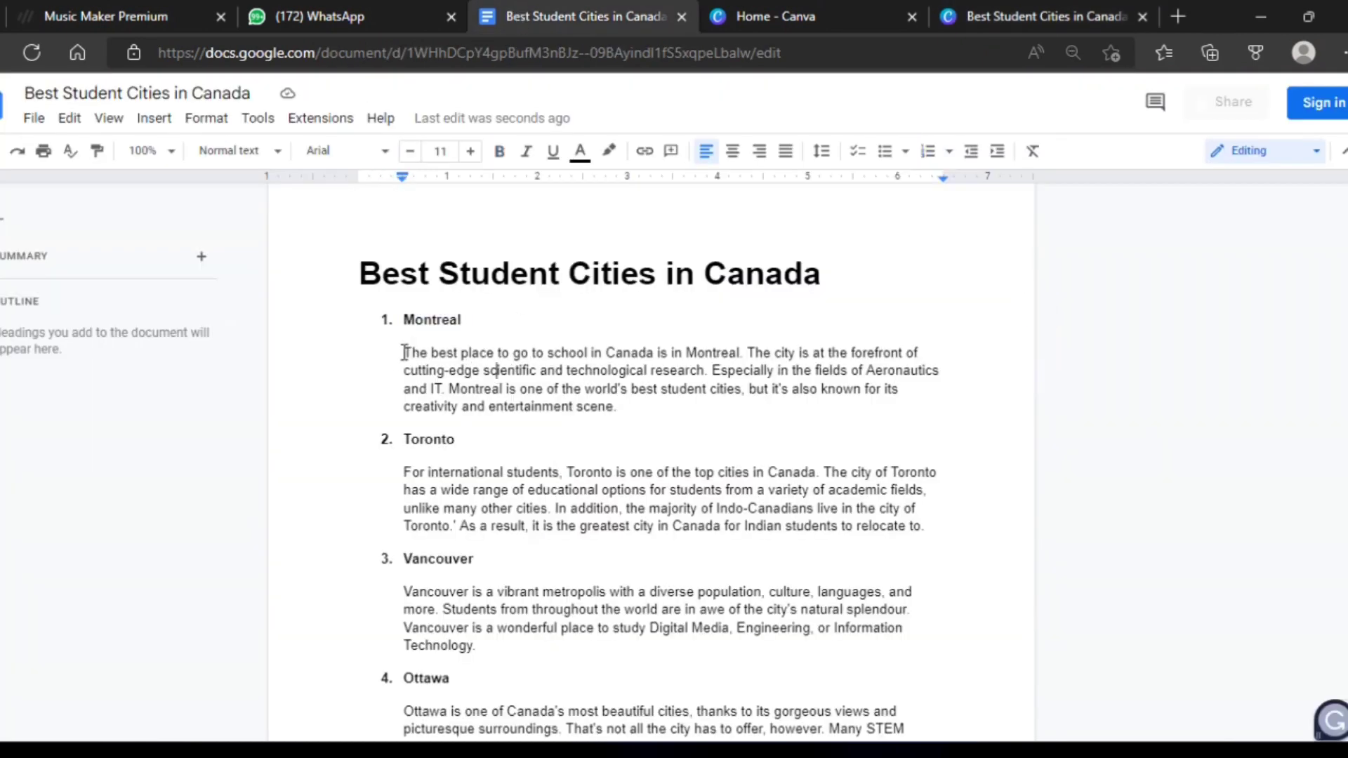
# Select the Montreal description paragraph in Google Docs and return to the Canva design
pyautogui.moveTo(405, 352)
pyautogui.mouseDown()
pyautogui.moveTo(633, 413)
pyautogui.moveTo(805, 20)
pyautogui.mouseUp()
pyautogui.hotkey('ctrl', 'c')
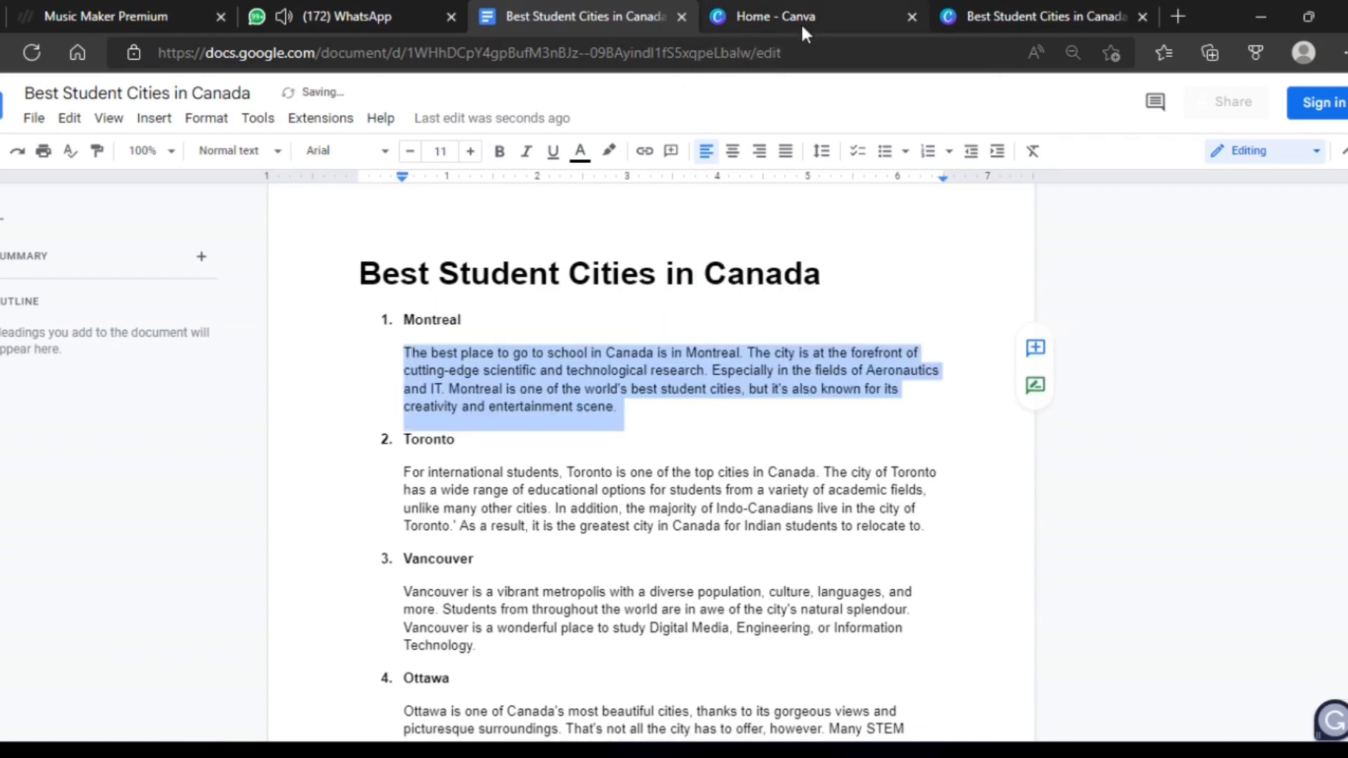
pyautogui.click(840, 8)
pyautogui.click(1006, 8)
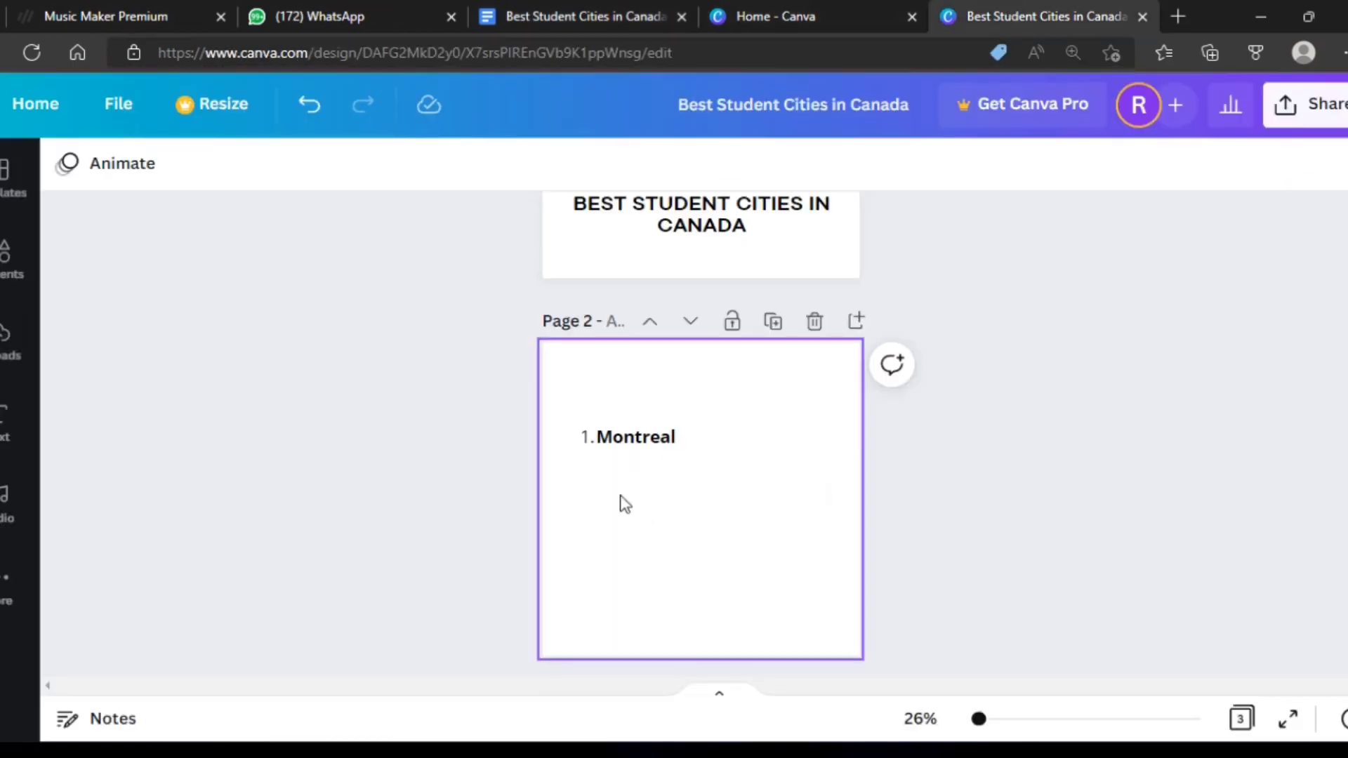
# Add a subheading text box to page 2, then delete it as unwanted
pyautogui.click(2, 449)
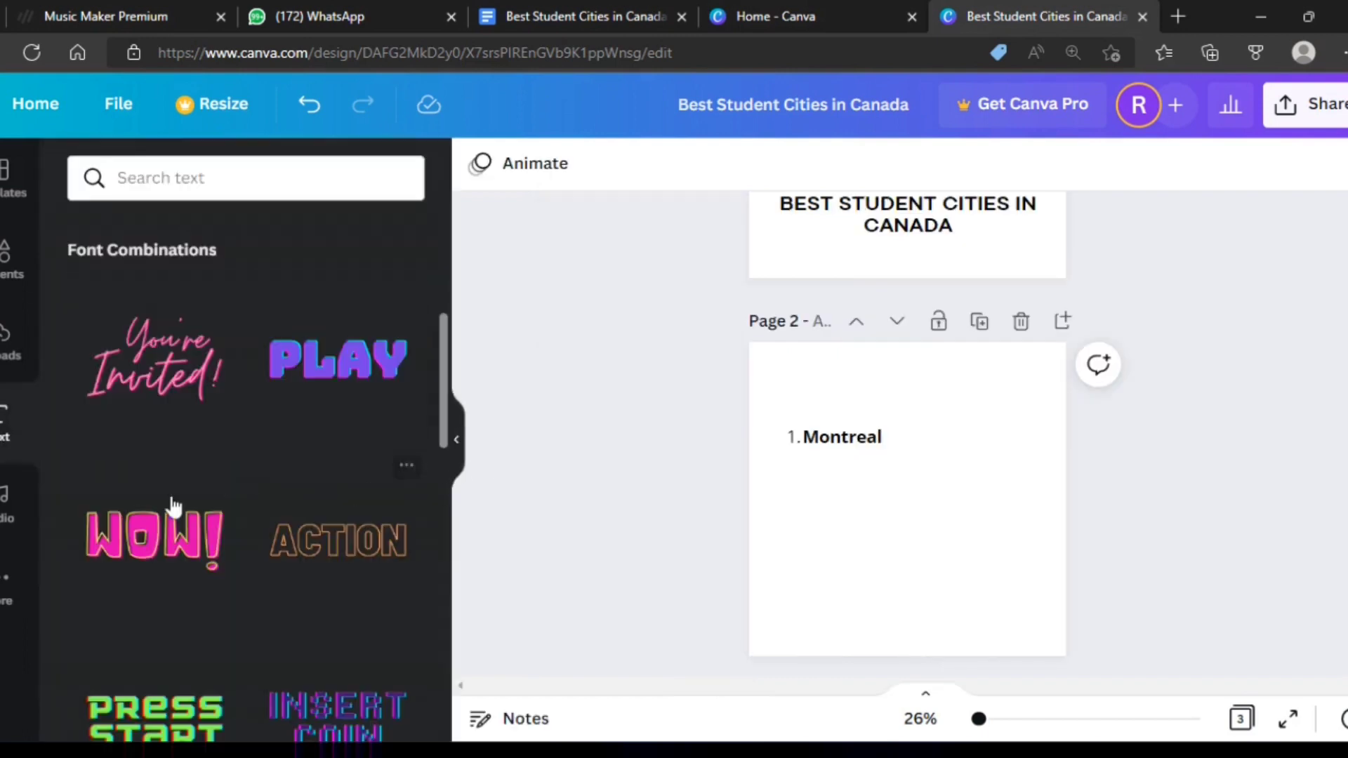
pyautogui.scroll(5, 141, 372)
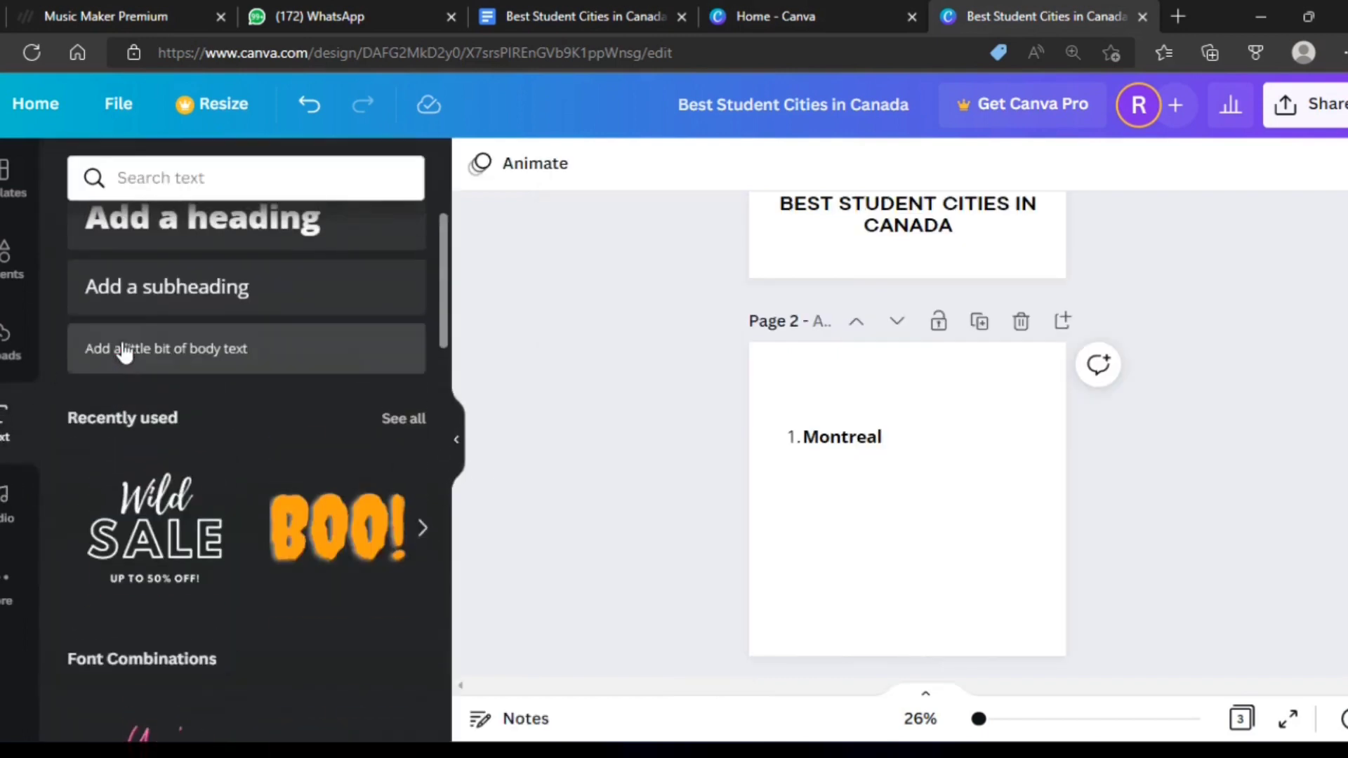
pyautogui.click(190, 381)
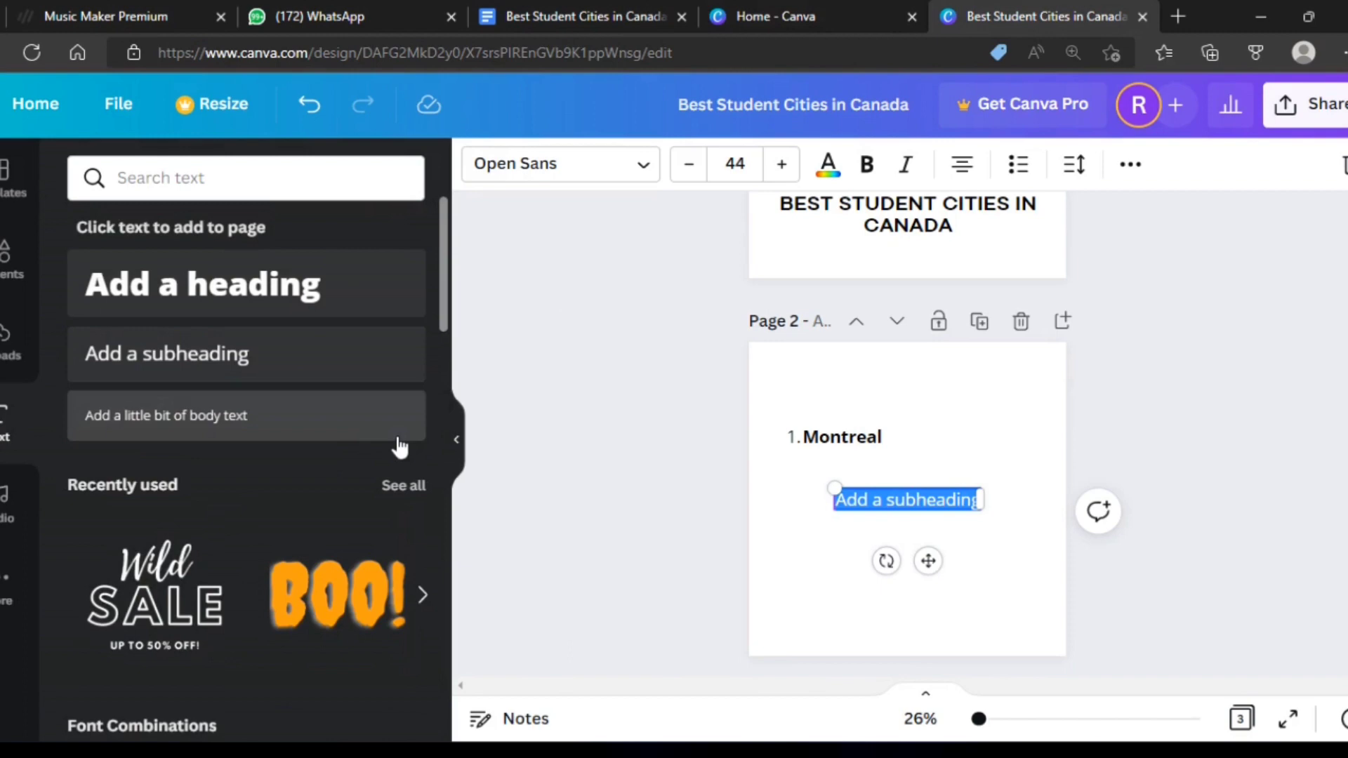
pyautogui.click(457, 443)
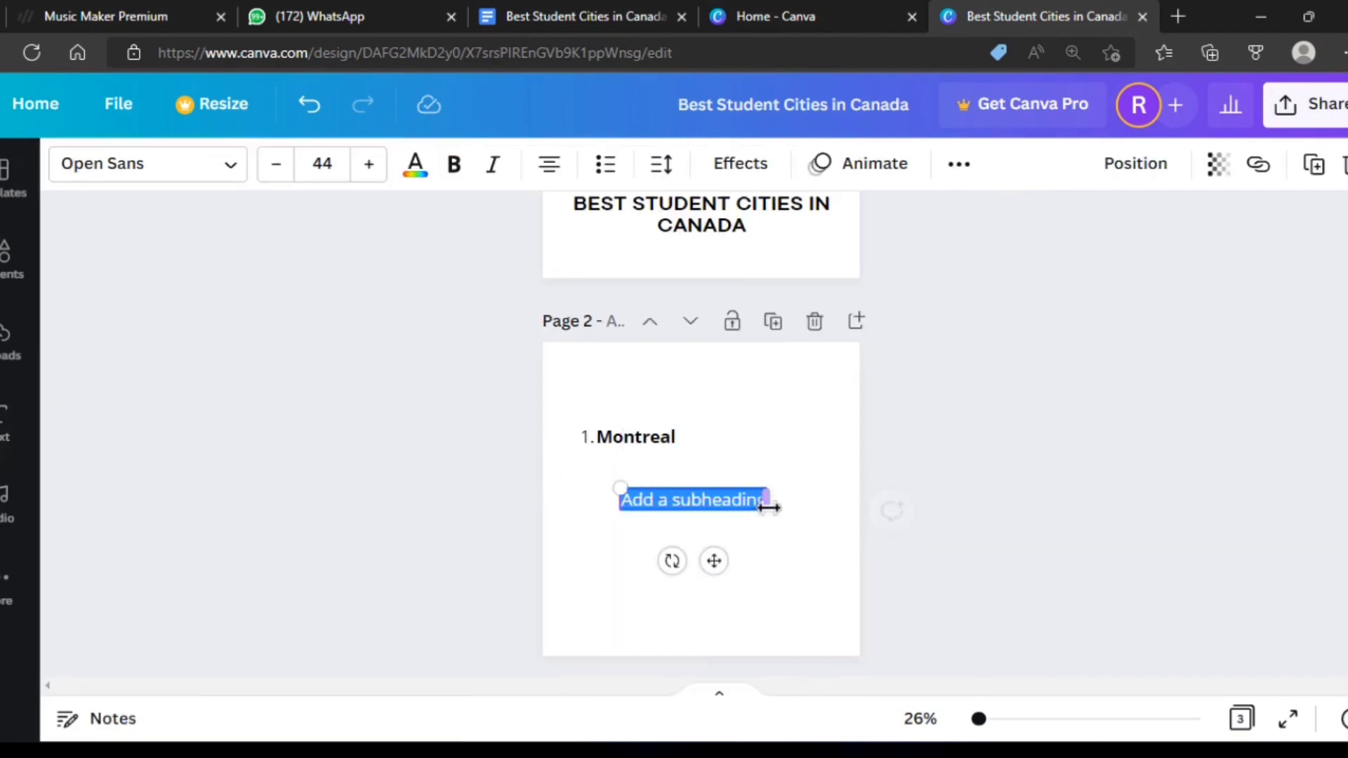
pyautogui.moveTo(776, 510); pyautogui.dragTo(811, 511)
pyautogui.press('Delete')
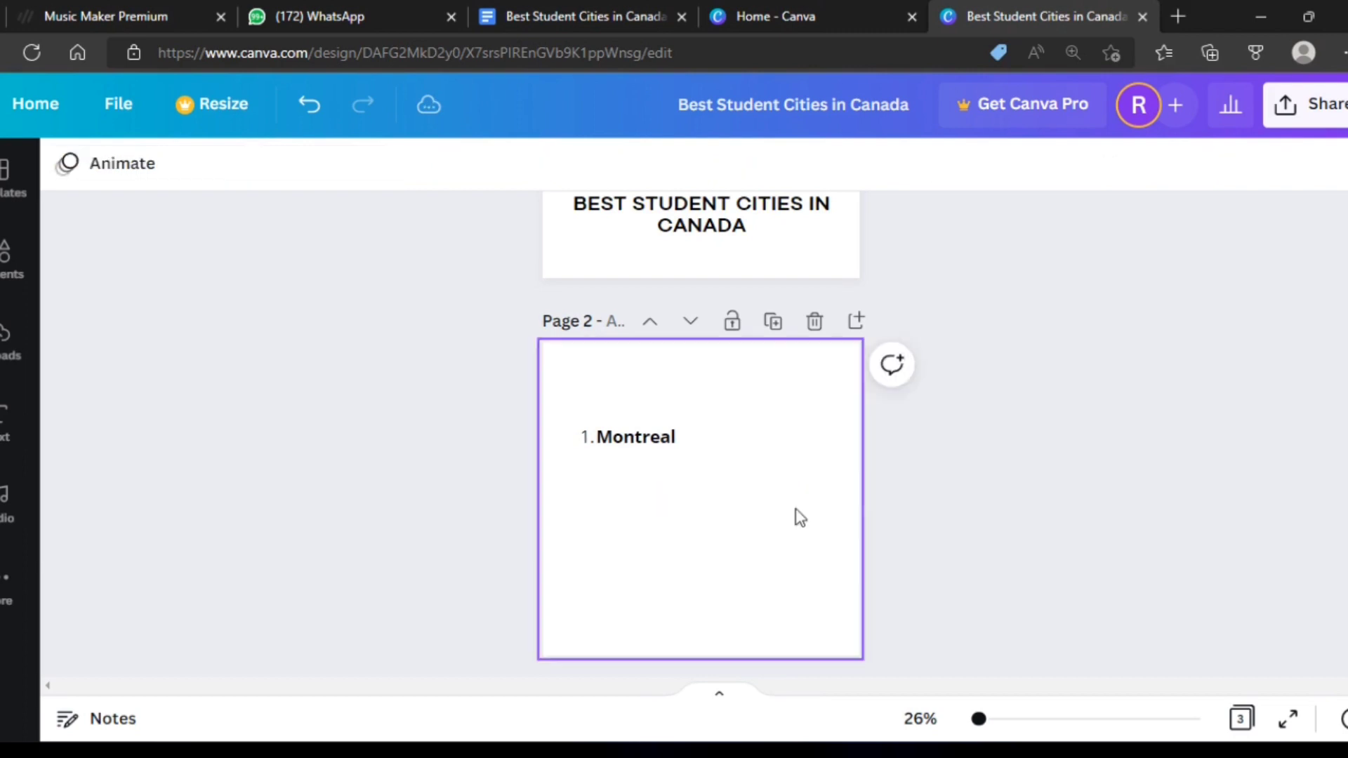
# Paste the Montreal description onto page 2, left-aligned, and widen its box
pyautogui.hotkey('ctrl', 'v')
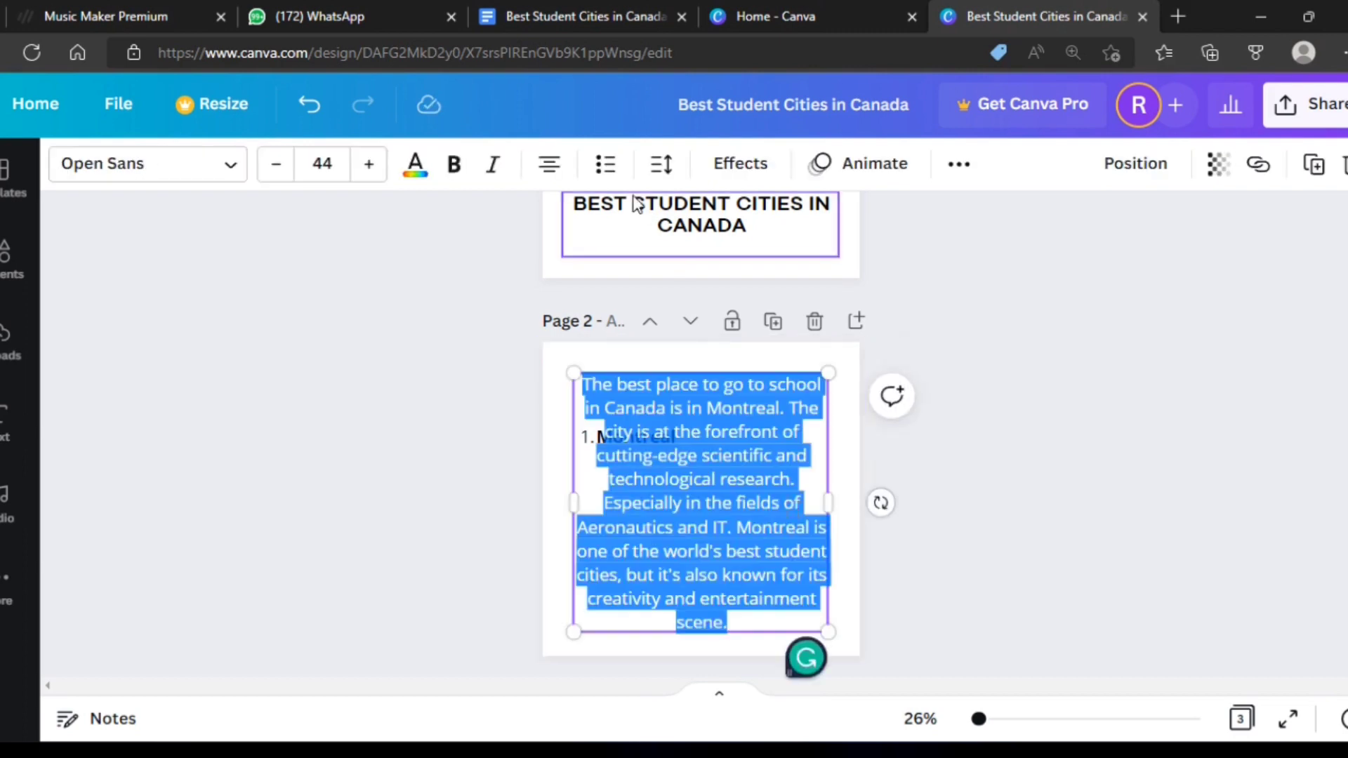
pyautogui.click(548, 165)
pyautogui.click(1025, 517)
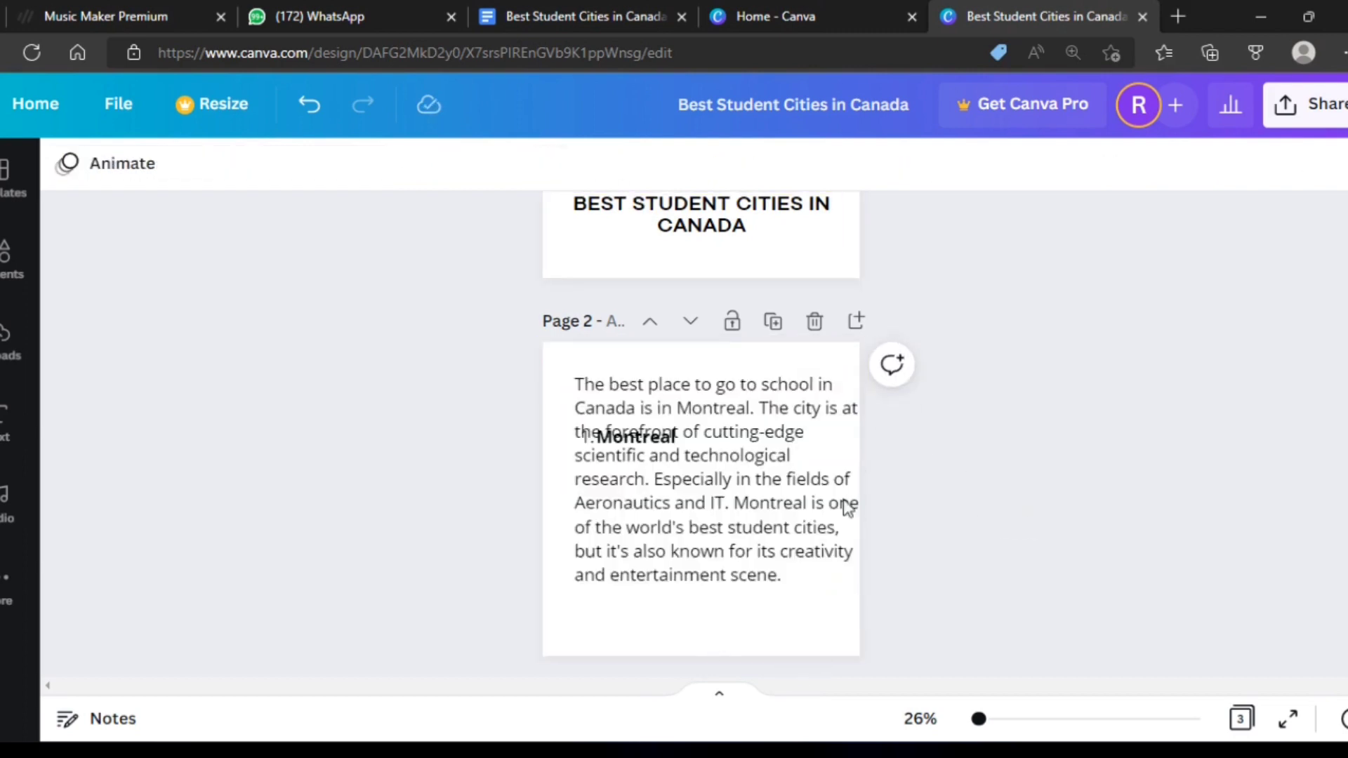
pyautogui.click(732, 515)
pyautogui.moveTo(732, 514); pyautogui.dragTo(723, 542)
pyautogui.moveTo(855, 507)
pyautogui.mouseDown()
pyautogui.moveTo(1049, 509)
pyautogui.moveTo(1025, 536)
pyautogui.moveTo(842, 481)
pyautogui.mouseUp()
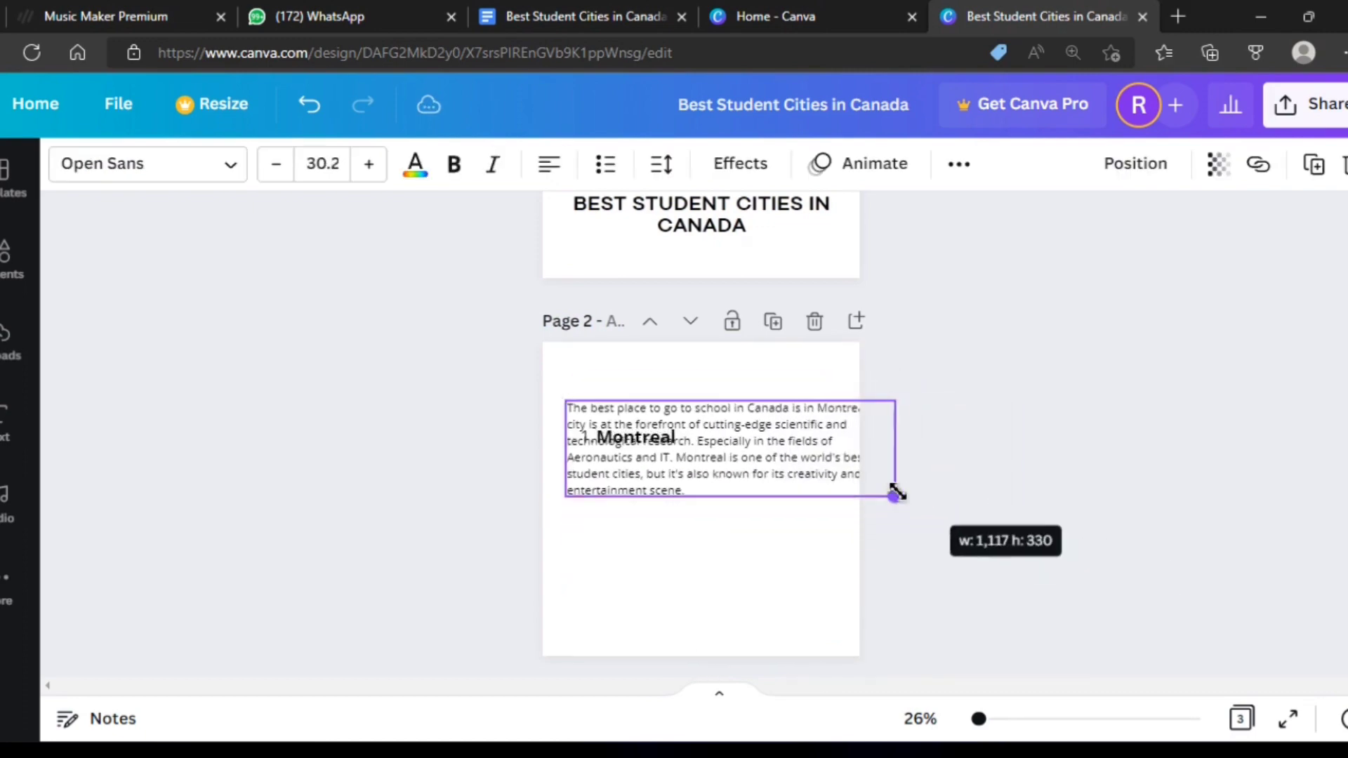
# Fit the Montreal paragraph as a smaller column under the heading, aligning their left edges
pyautogui.click(843, 500)
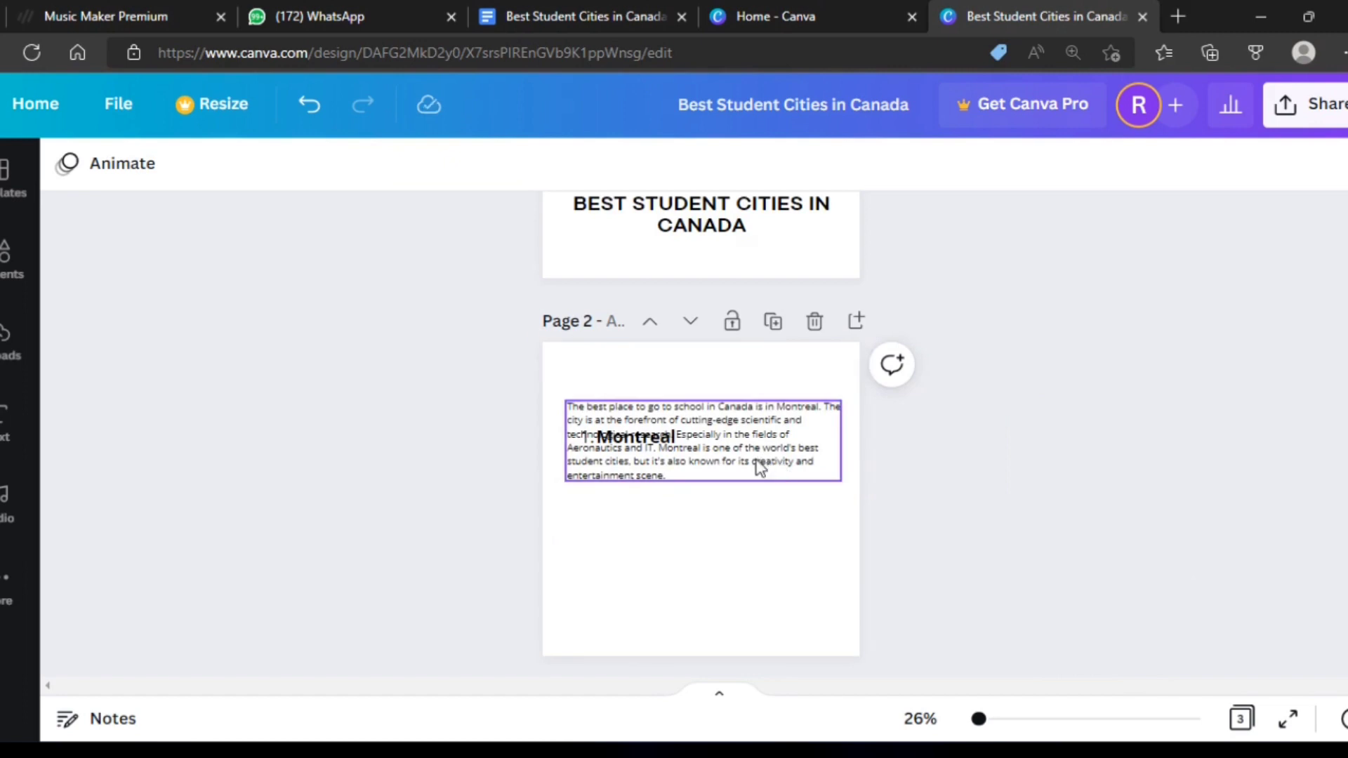
pyautogui.moveTo(761, 465); pyautogui.dragTo(765, 507)
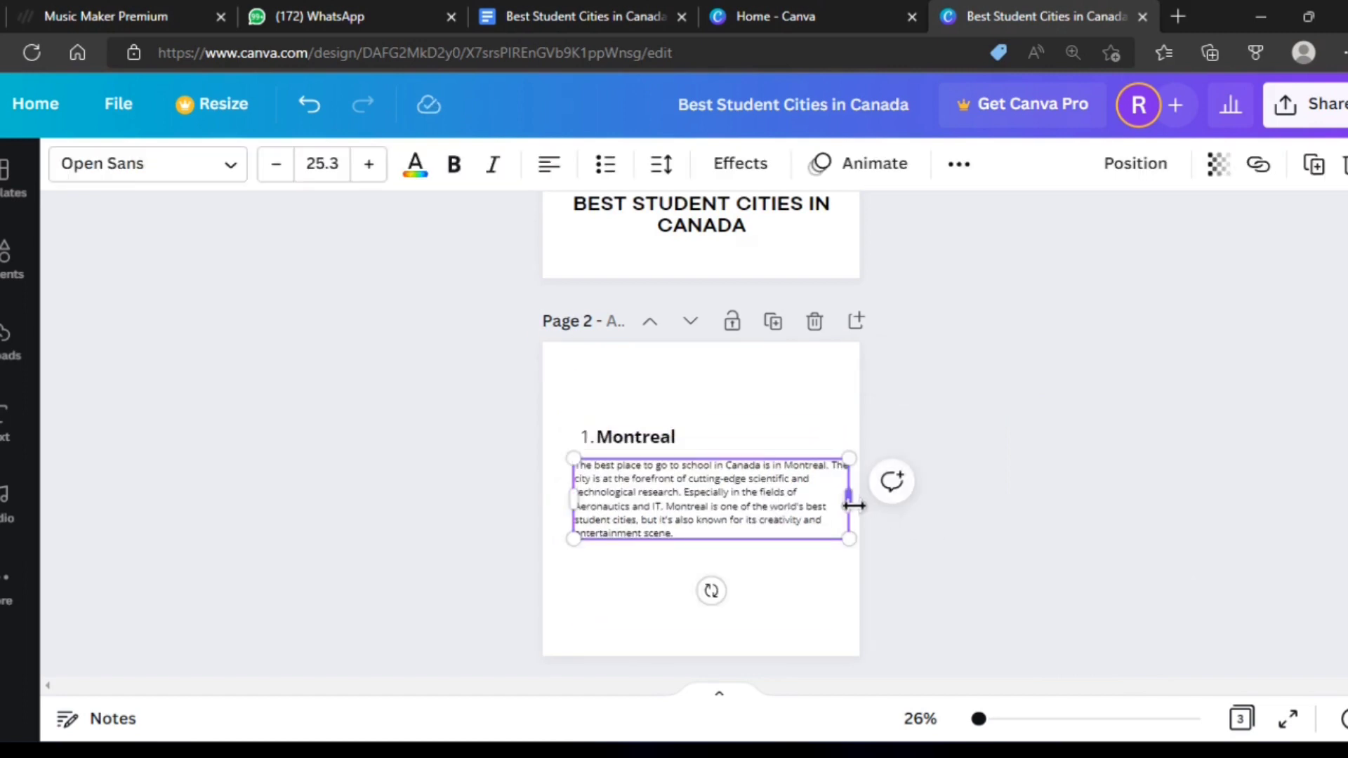
pyautogui.moveTo(849, 505); pyautogui.dragTo(820, 506)
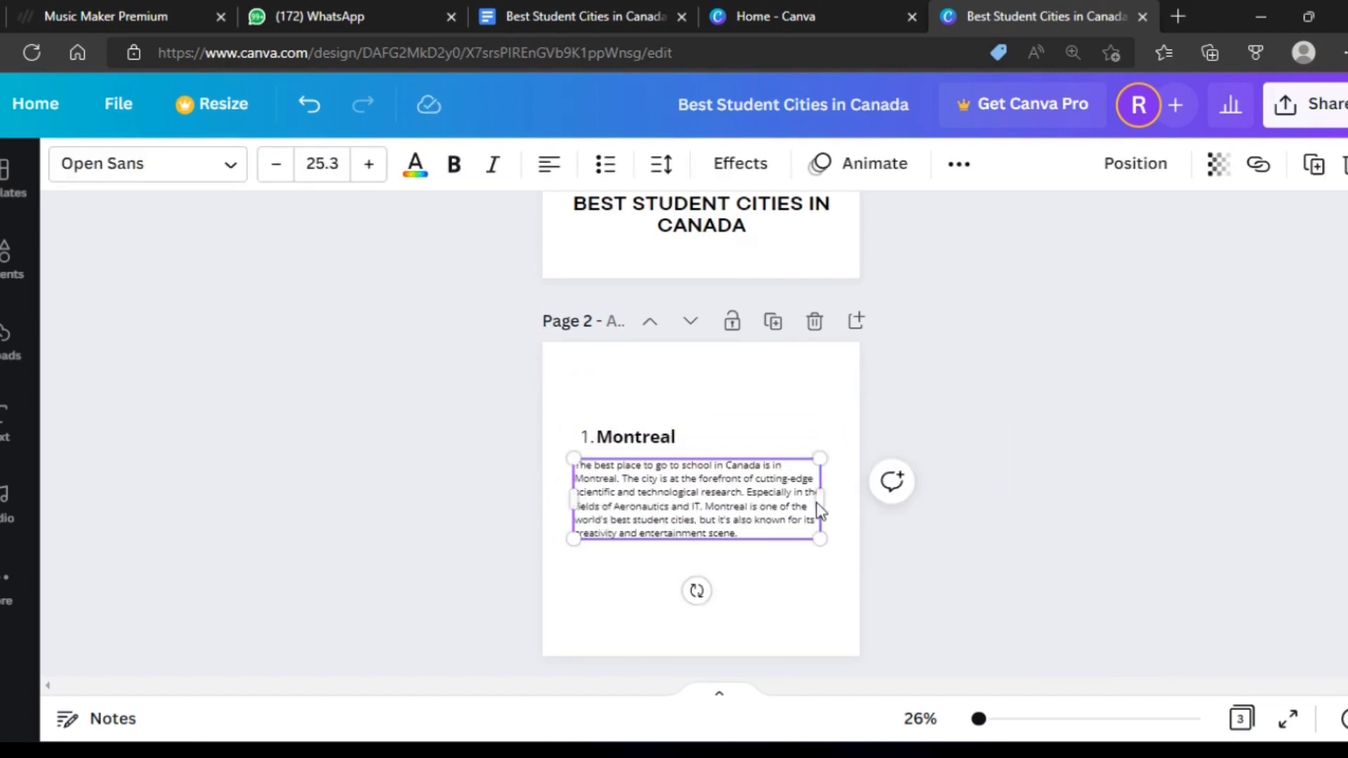
pyautogui.moveTo(820, 539); pyautogui.dragTo(852, 570)
pyautogui.click(929, 583)
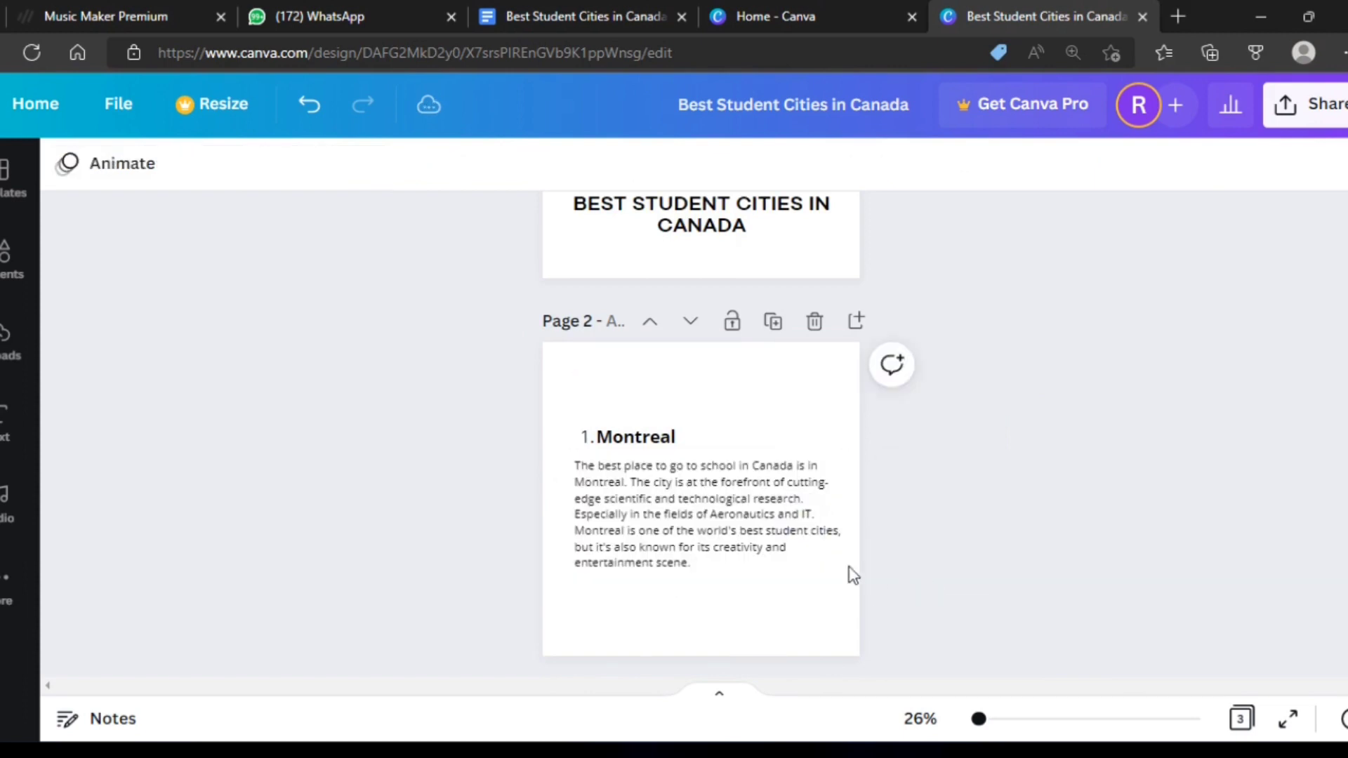
pyautogui.click(618, 449)
pyautogui.moveTo(617, 449); pyautogui.dragTo(609, 450)
# Enlarge the paragraph slightly and set the 1. Montreal heading on the alignment guide
pyautogui.click(968, 547)
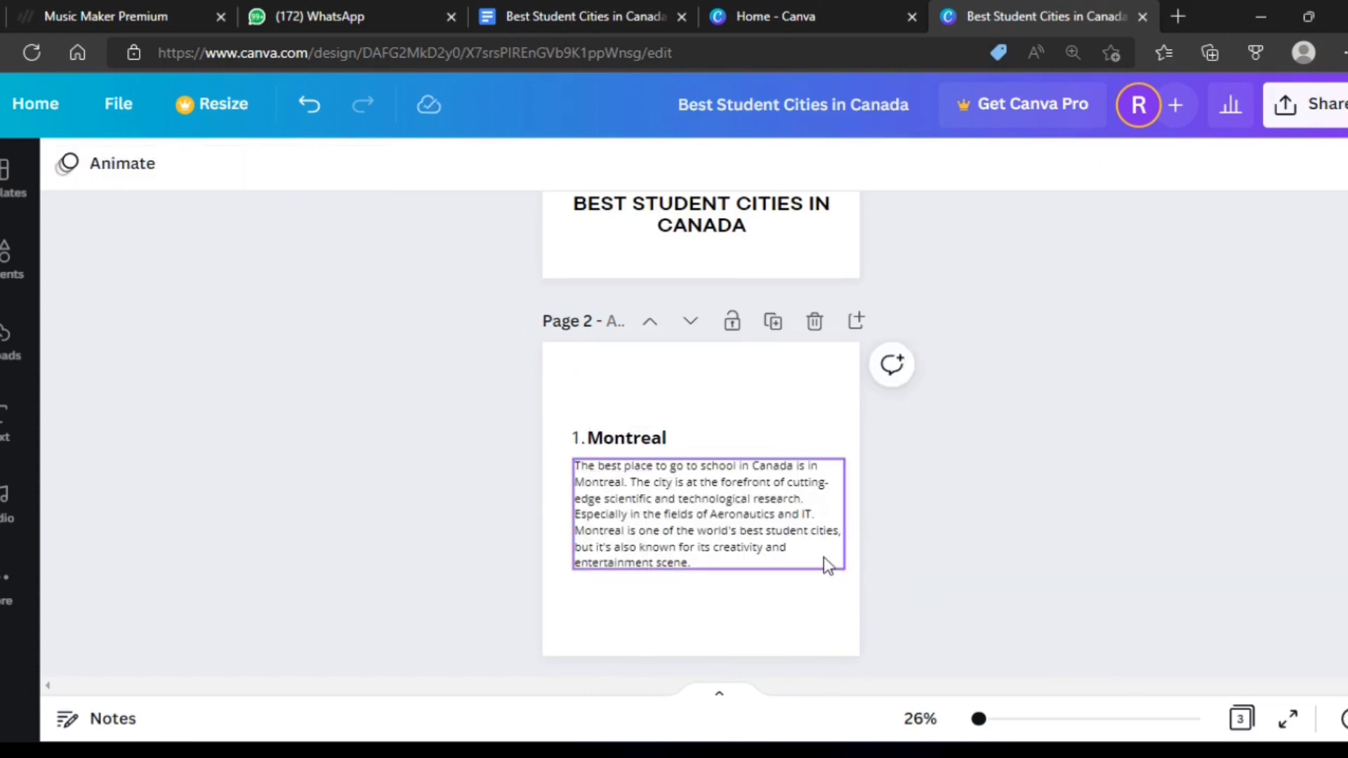
pyautogui.click(828, 566)
pyautogui.moveTo(855, 575); pyautogui.dragTo(860, 575)
pyautogui.click(876, 590)
pyautogui.click(846, 568)
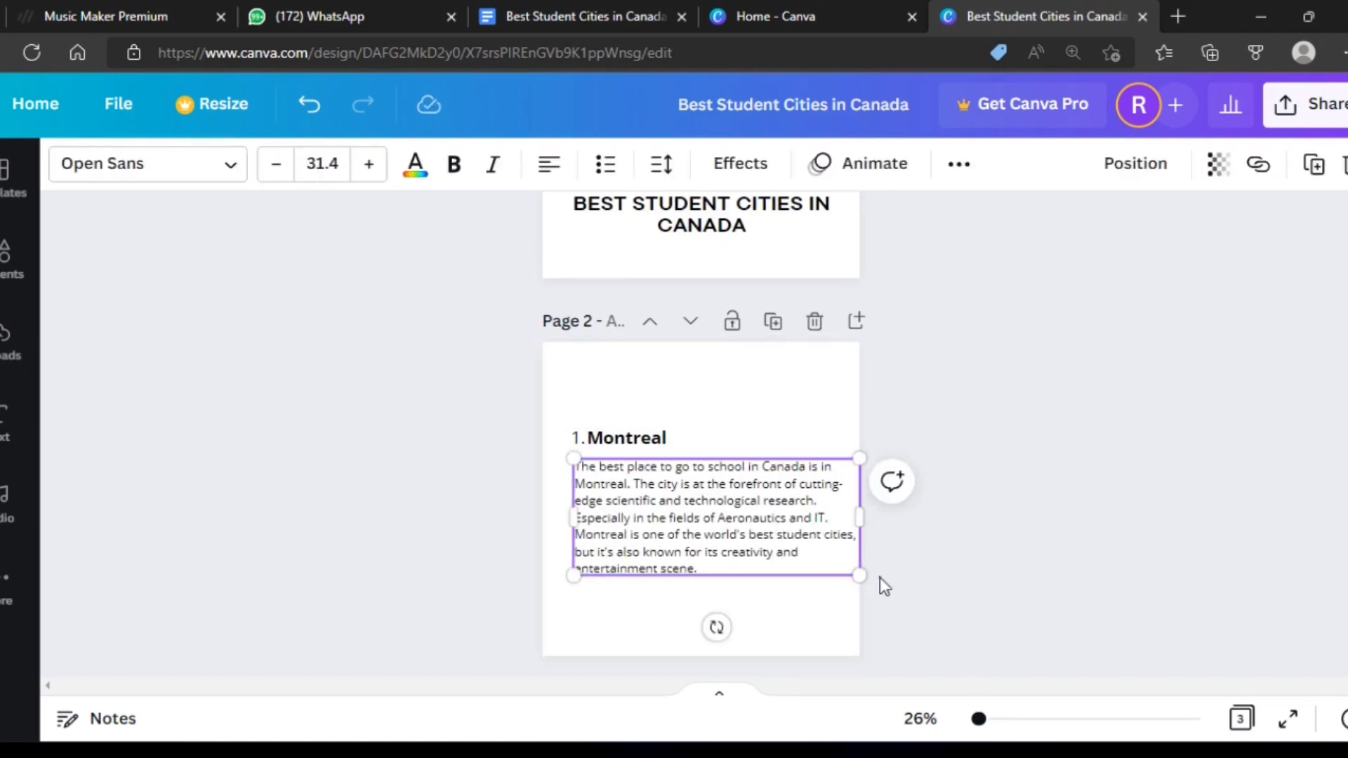
pyautogui.click(879, 577)
pyautogui.moveTo(635, 447); pyautogui.dragTo(632, 436)
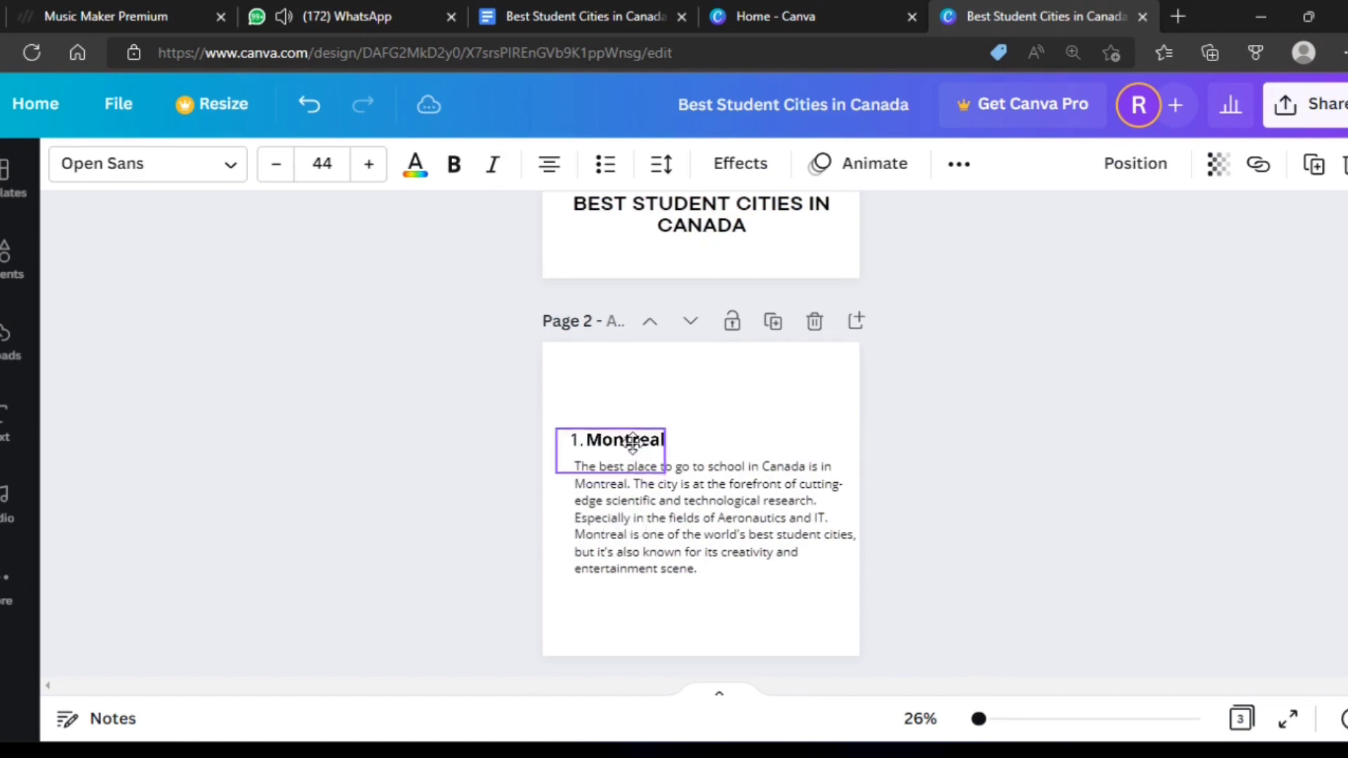
pyautogui.click(1023, 555)
pyautogui.scroll(1, 1019, 555)
pyautogui.scroll(3, 1019, 555)
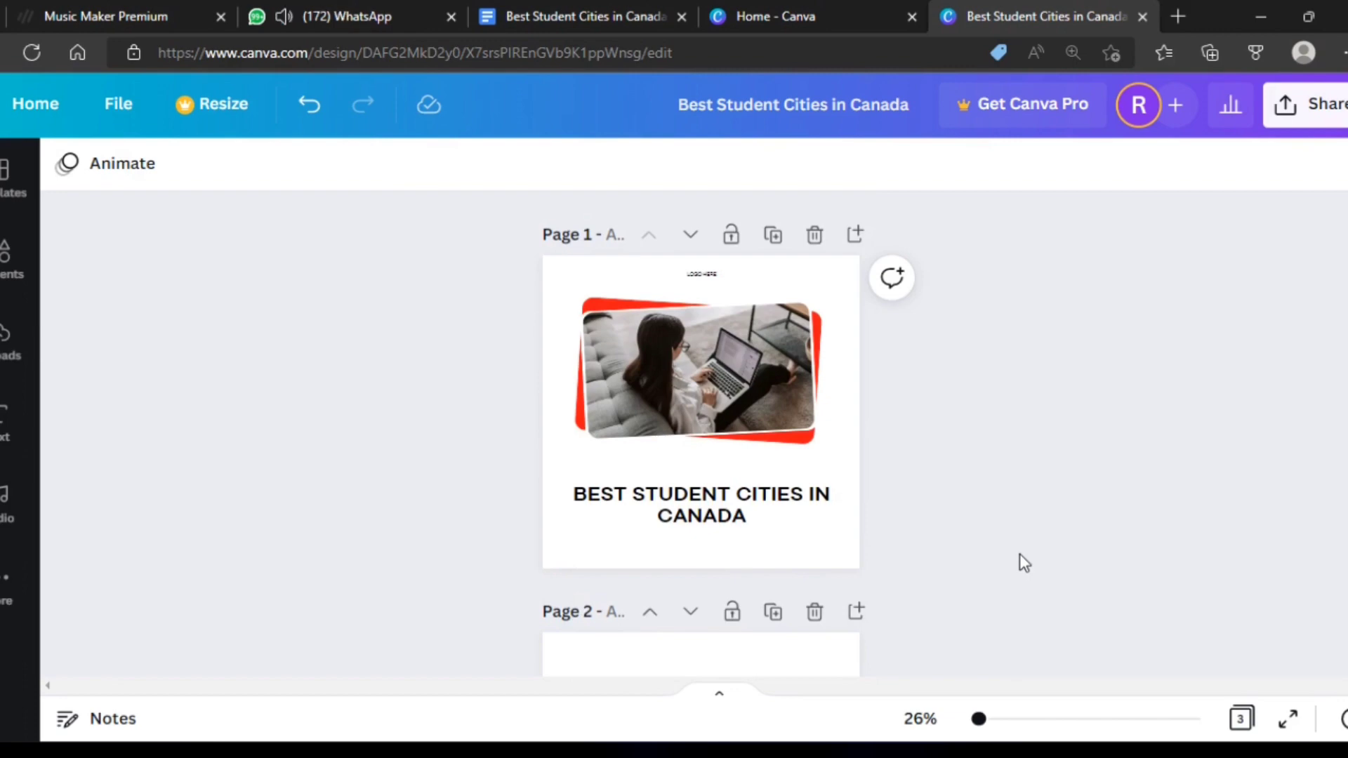
pyautogui.scroll(-4, 1015, 541)
pyautogui.scroll(-4, 1015, 540)
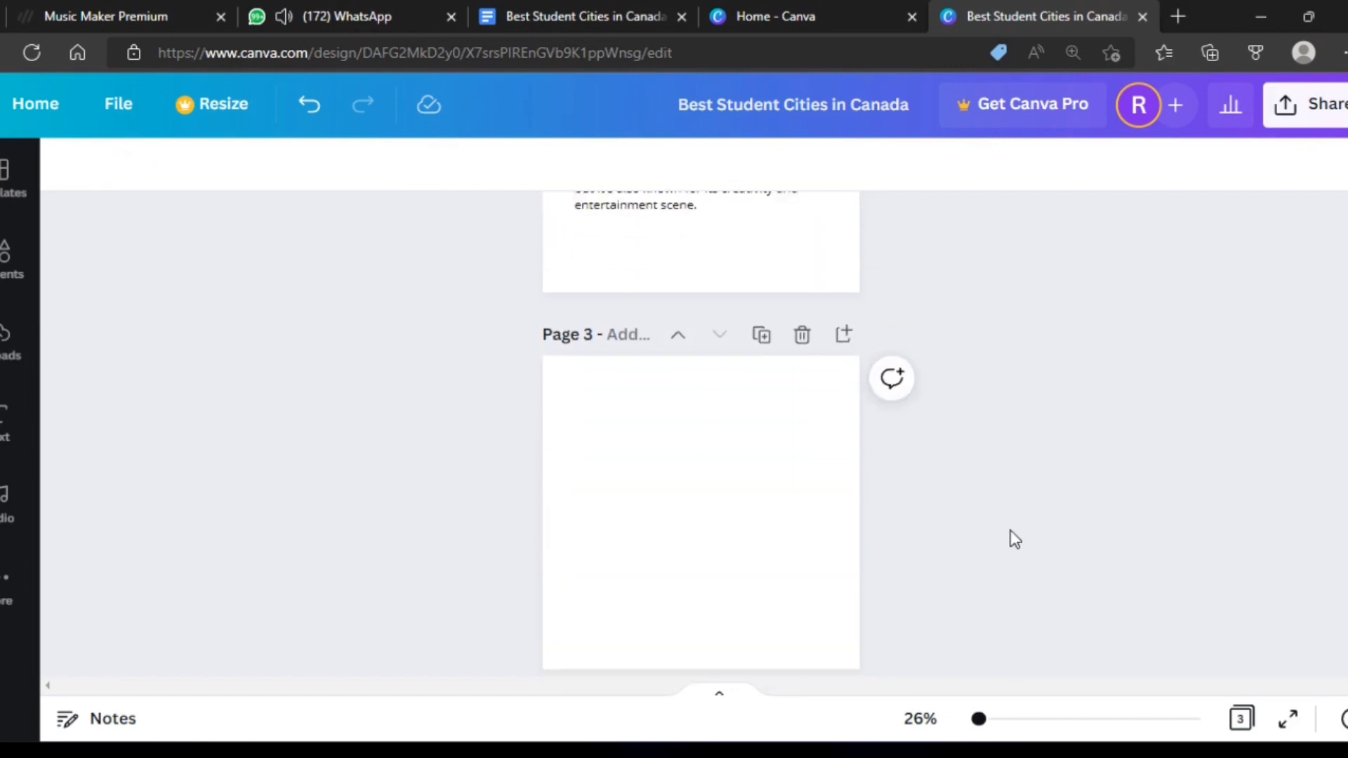
pyautogui.scroll(2, 1011, 539)
pyautogui.click(622, 329)
pyautogui.click(932, 361)
pyautogui.scroll(1, 932, 361)
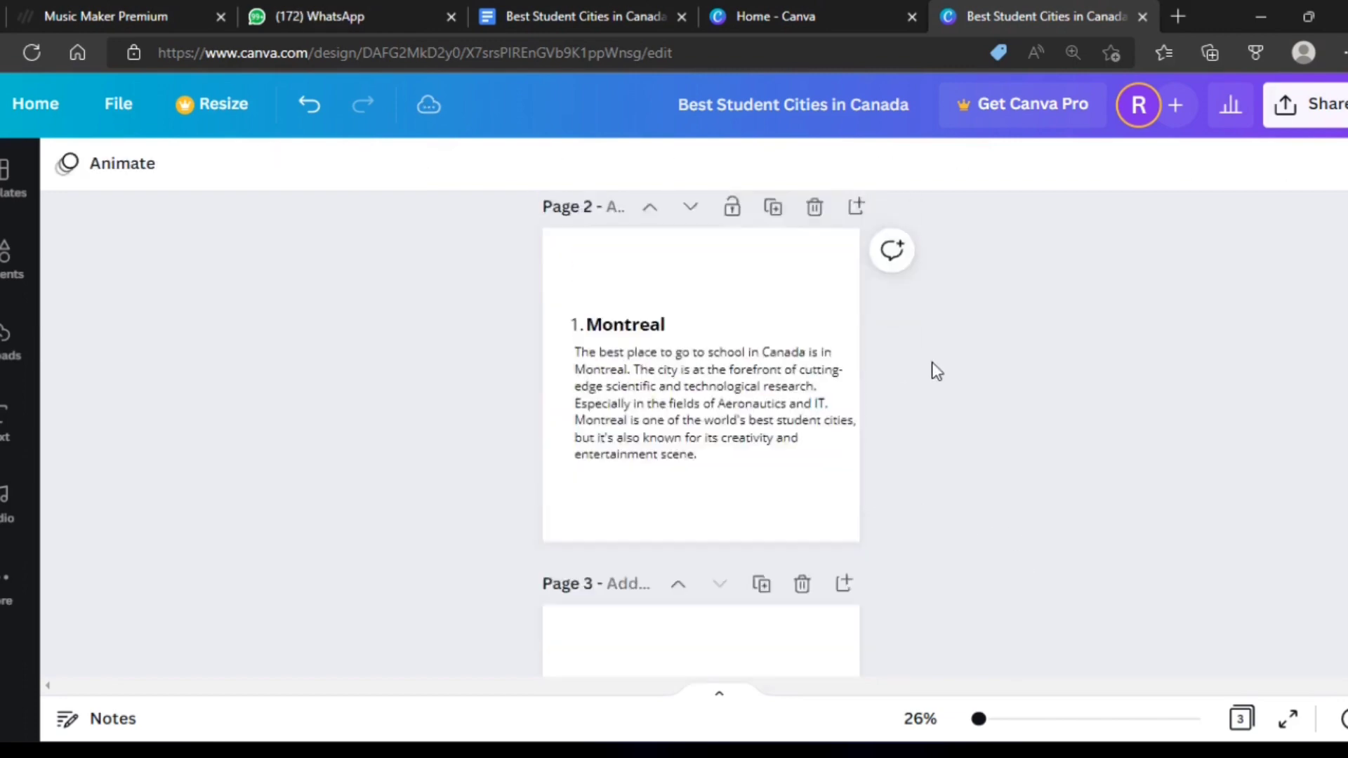
pyautogui.scroll(4, 932, 362)
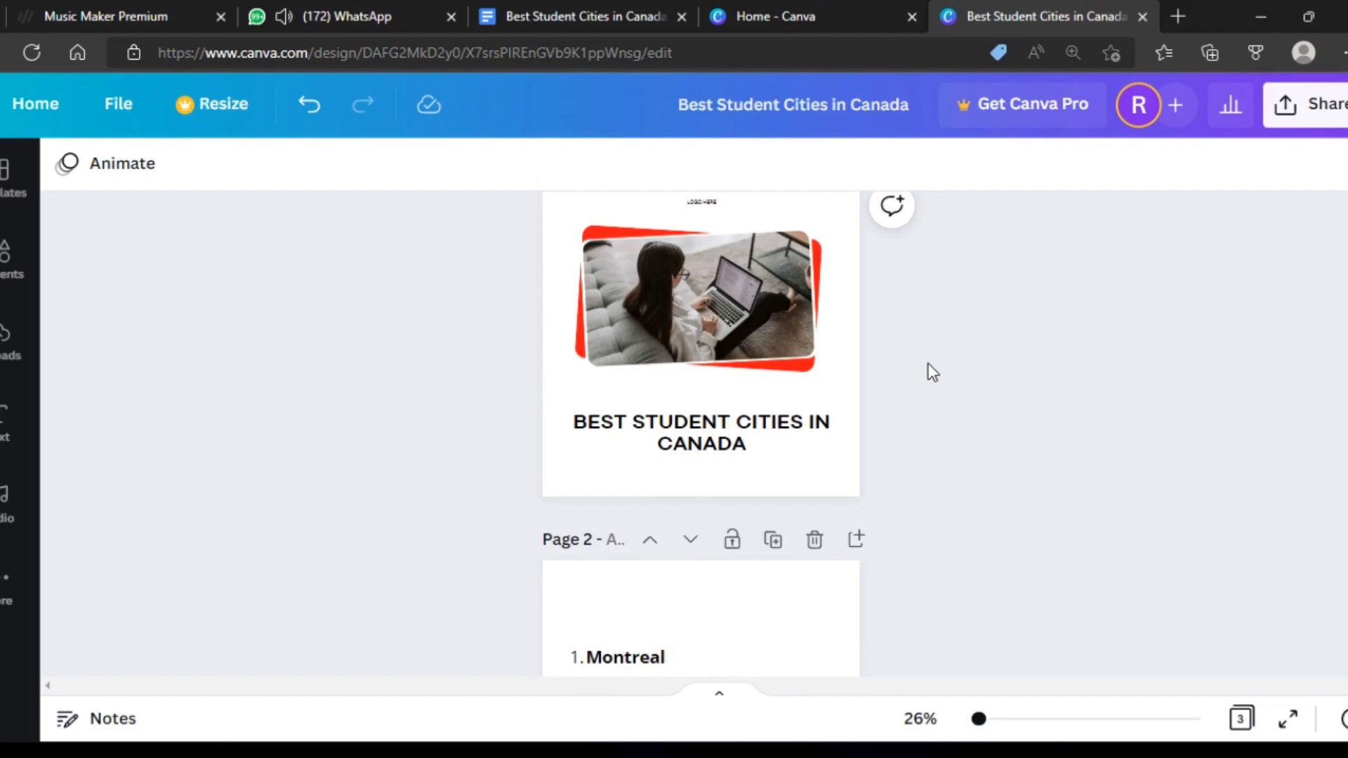
pyautogui.scroll(-4, 974, 495)
pyautogui.scroll(-3, 974, 493)
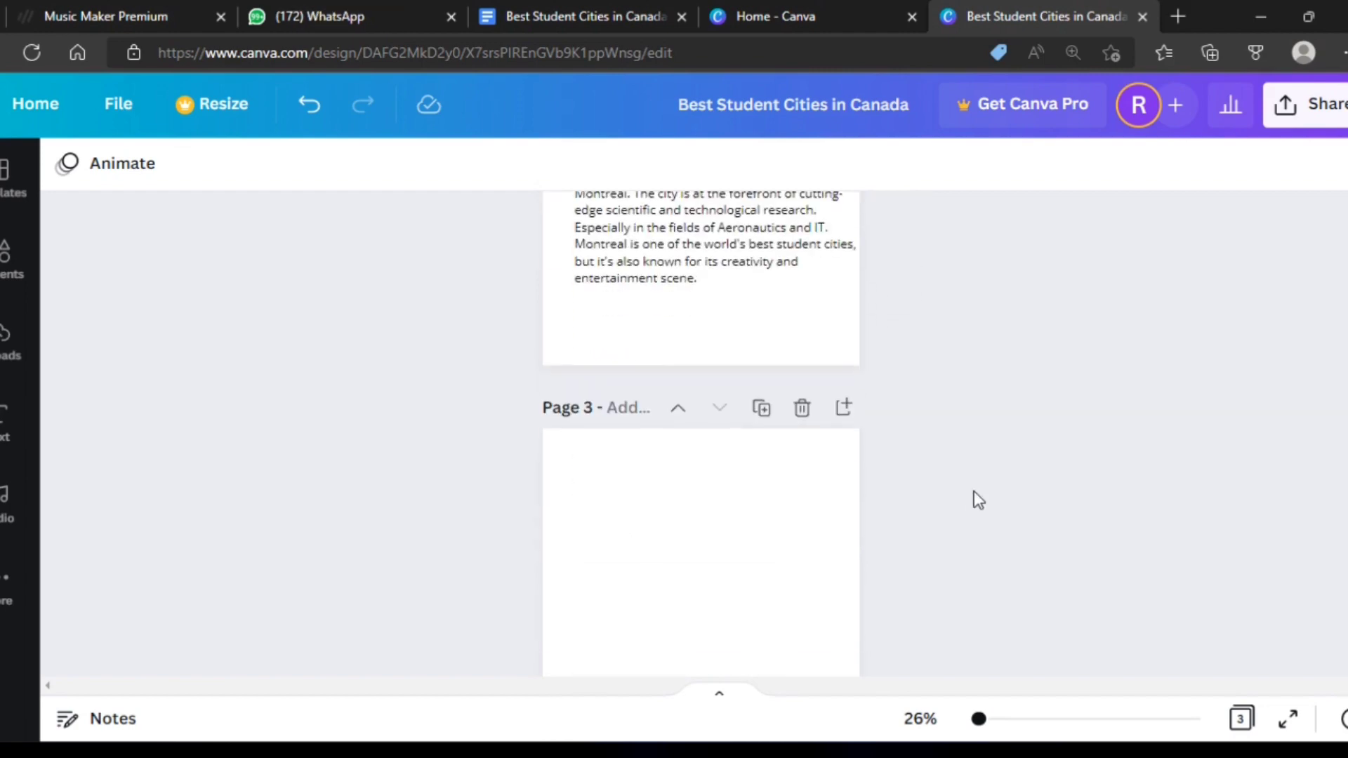
# Select the word Toronto in the Google Docs article
pyautogui.click(527, 11)
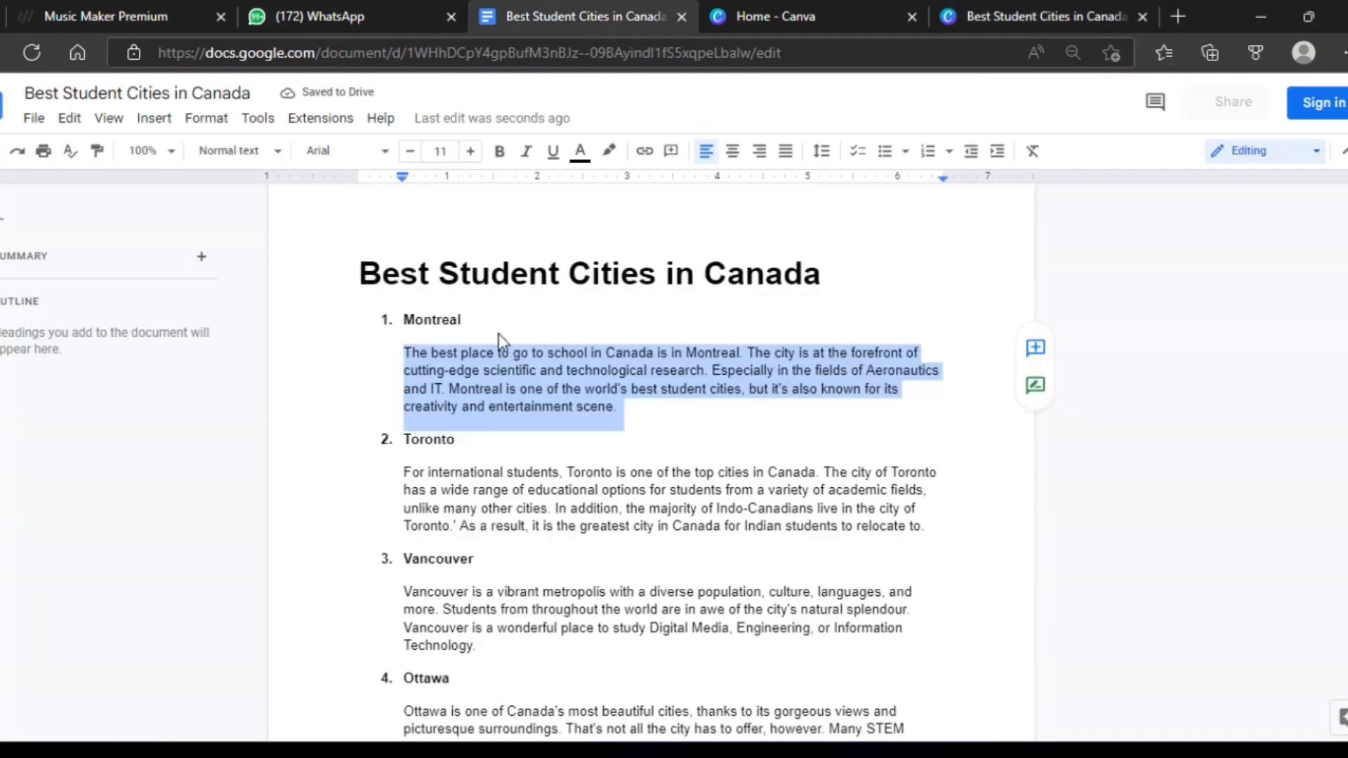
pyautogui.click(400, 455)
pyautogui.doubleClick(452, 443)
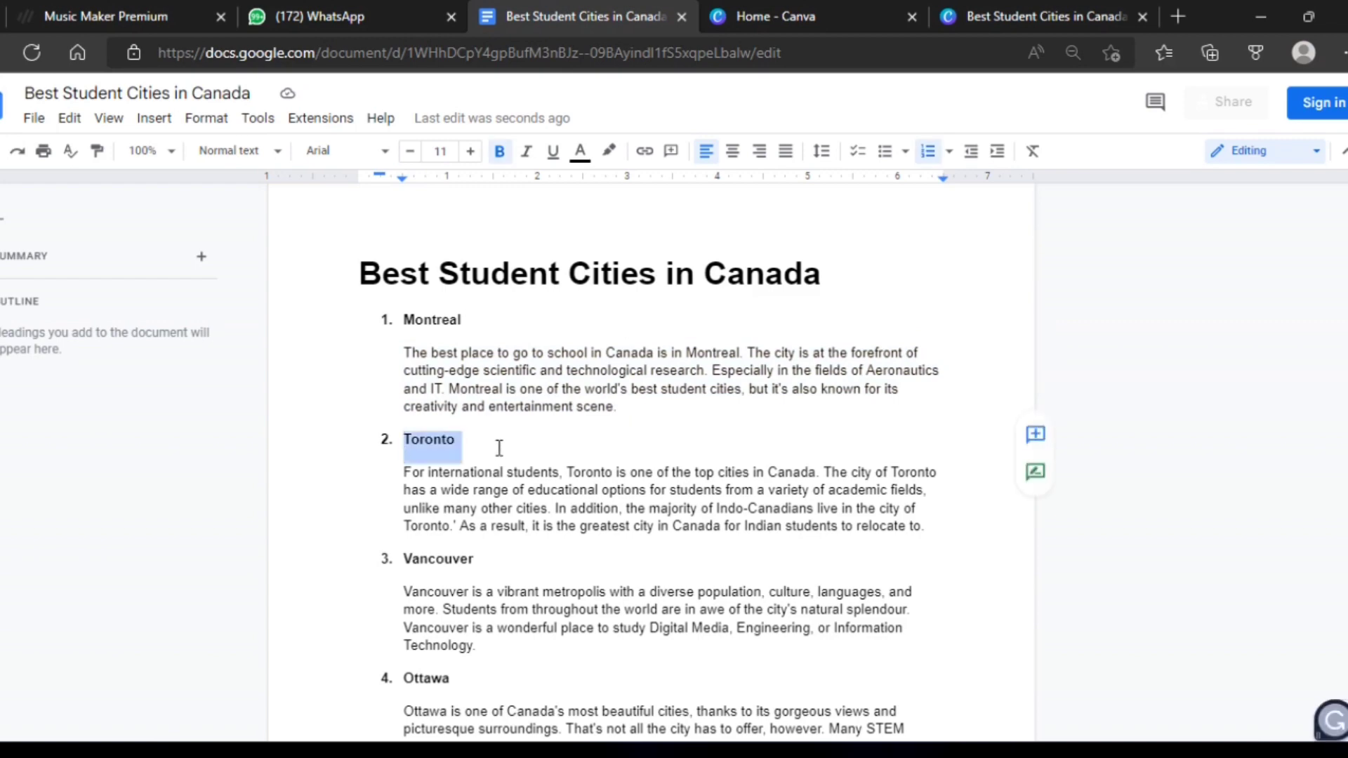
pyautogui.click(980, 9)
pyautogui.scroll(-3, 856, 507)
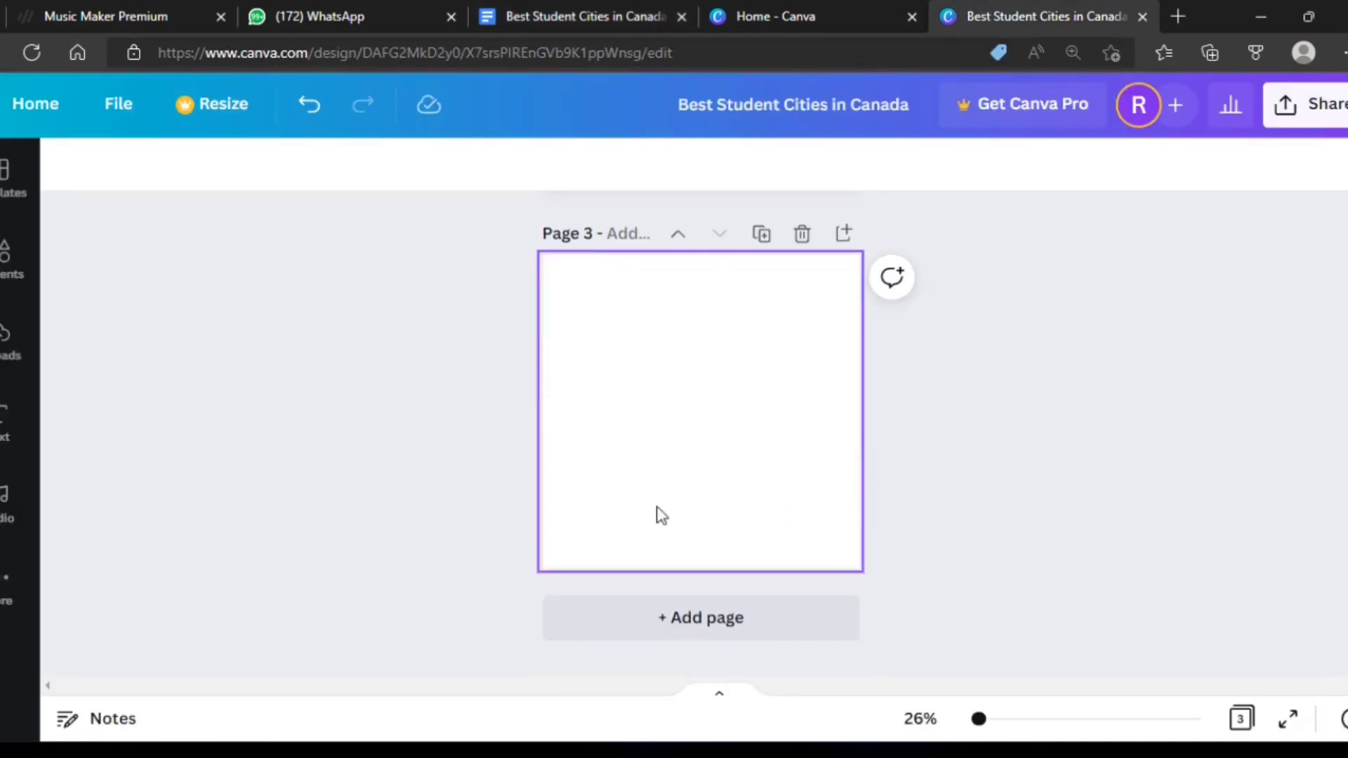
pyautogui.click(67, 442)
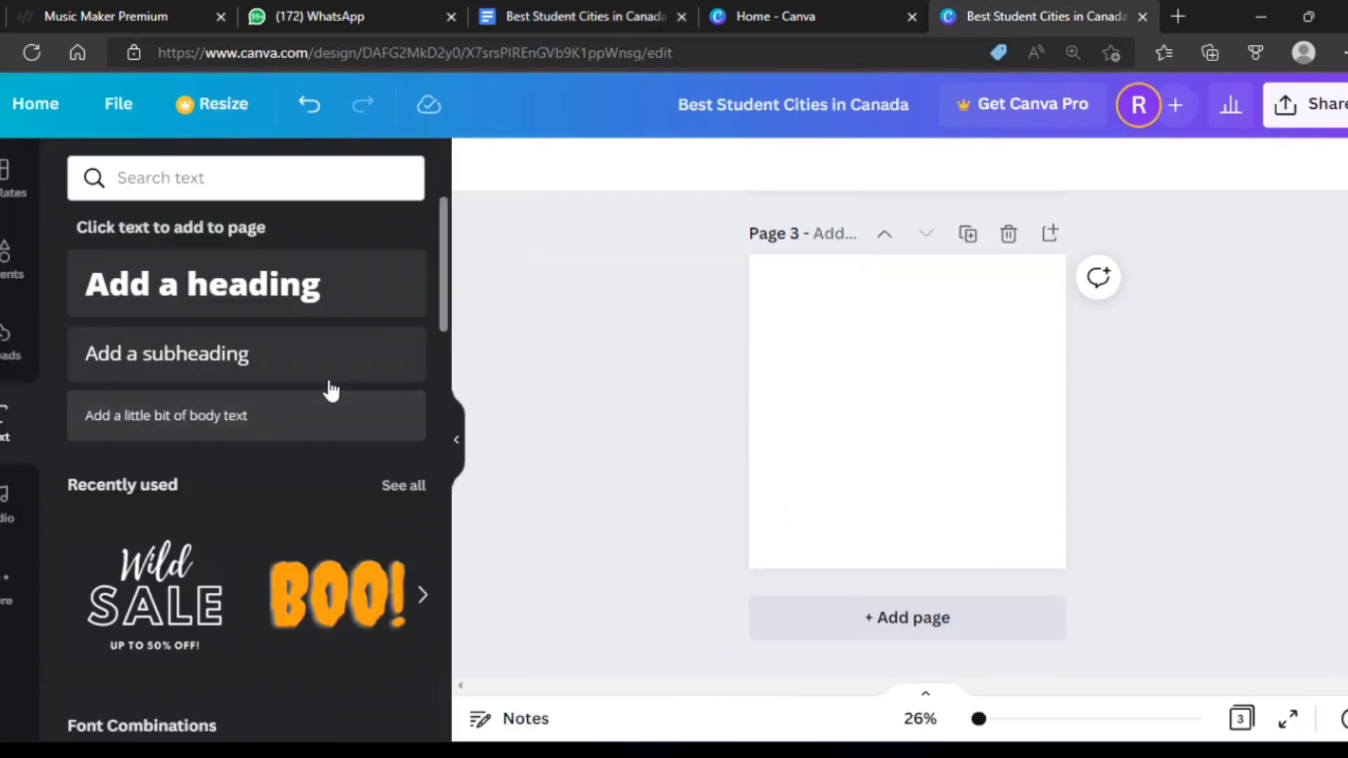
pyautogui.click(460, 448)
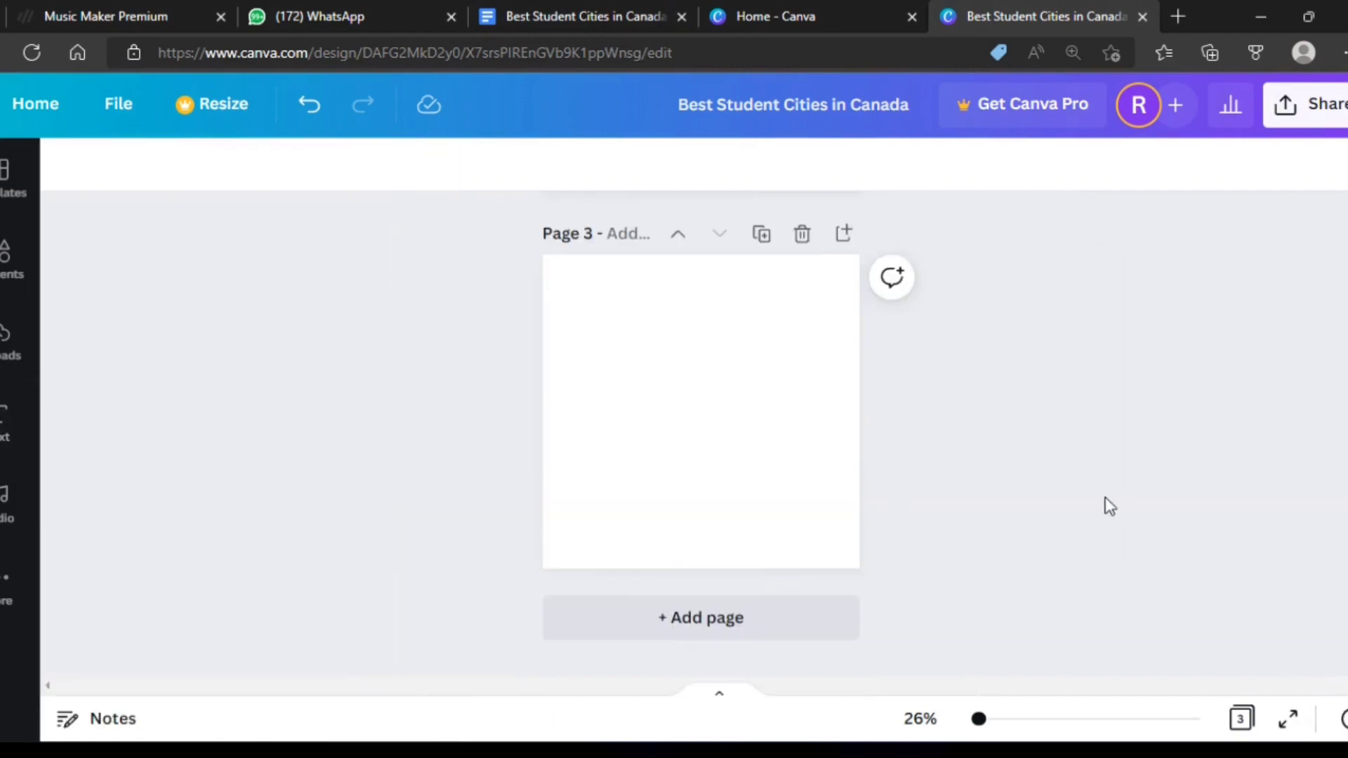
pyautogui.scroll(3, 1005, 470)
# Paste a copy of the 1. Montreal heading onto page 3
pyautogui.click(622, 238)
pyautogui.scroll(3, 616, 401)
pyautogui.click(620, 411)
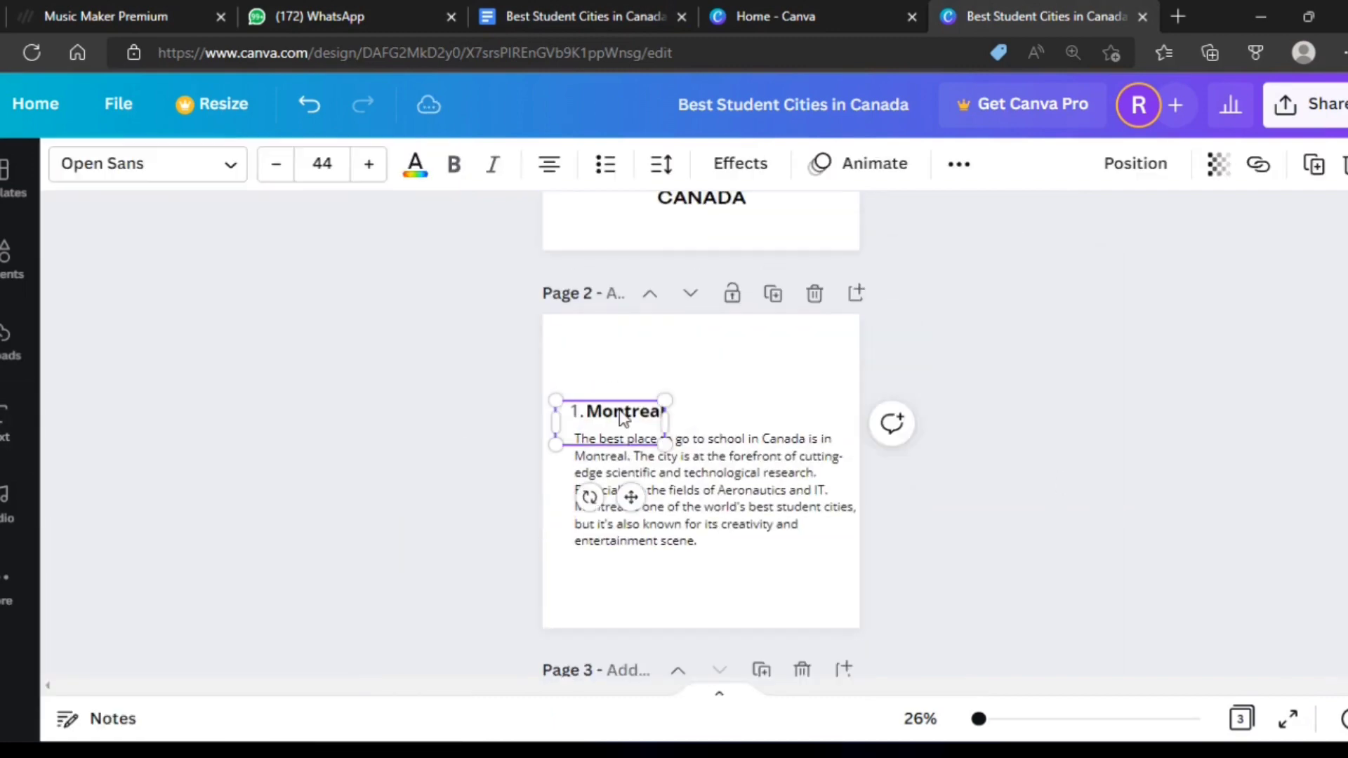
pyautogui.scroll(-4, 1032, 491)
pyautogui.click(731, 521)
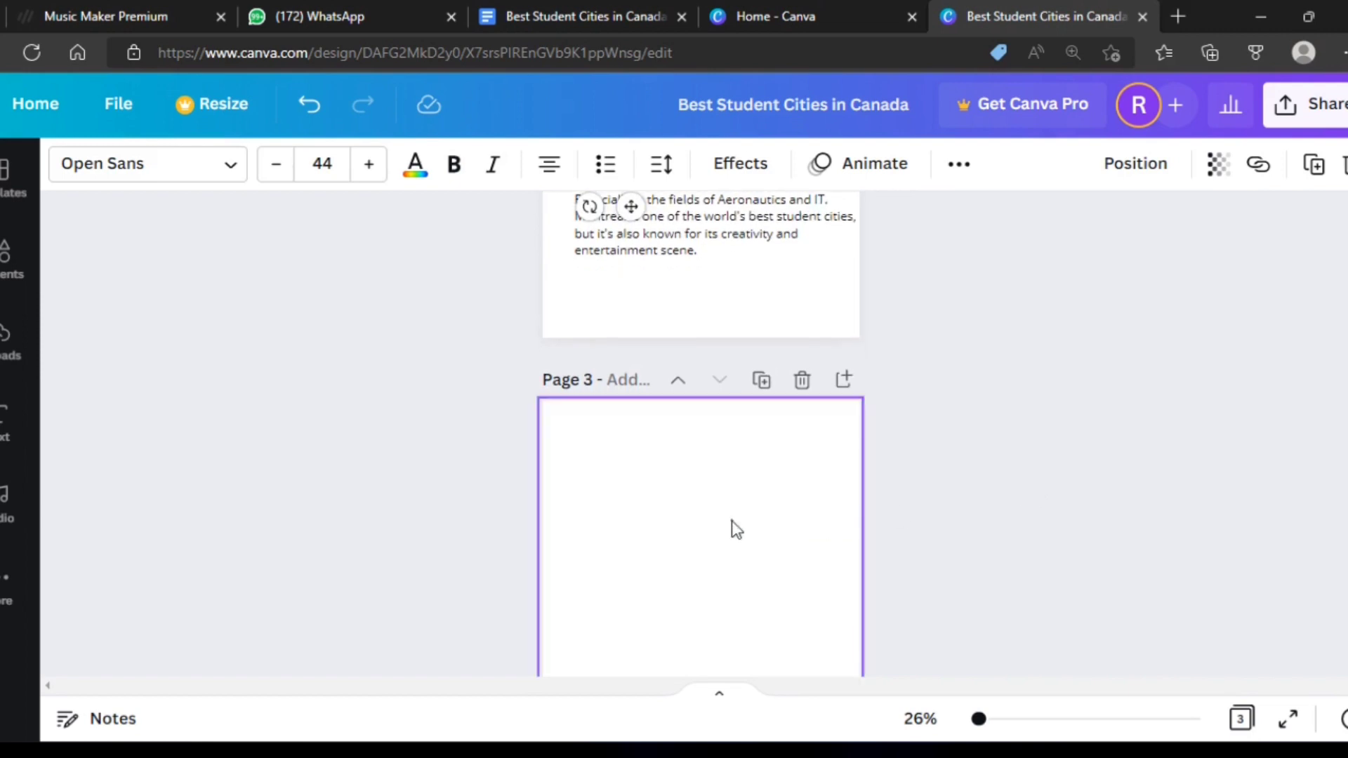
pyautogui.write('1. Montreal')
# Select the Toronto heading text in the Google Docs document
pyautogui.click(882, 512)
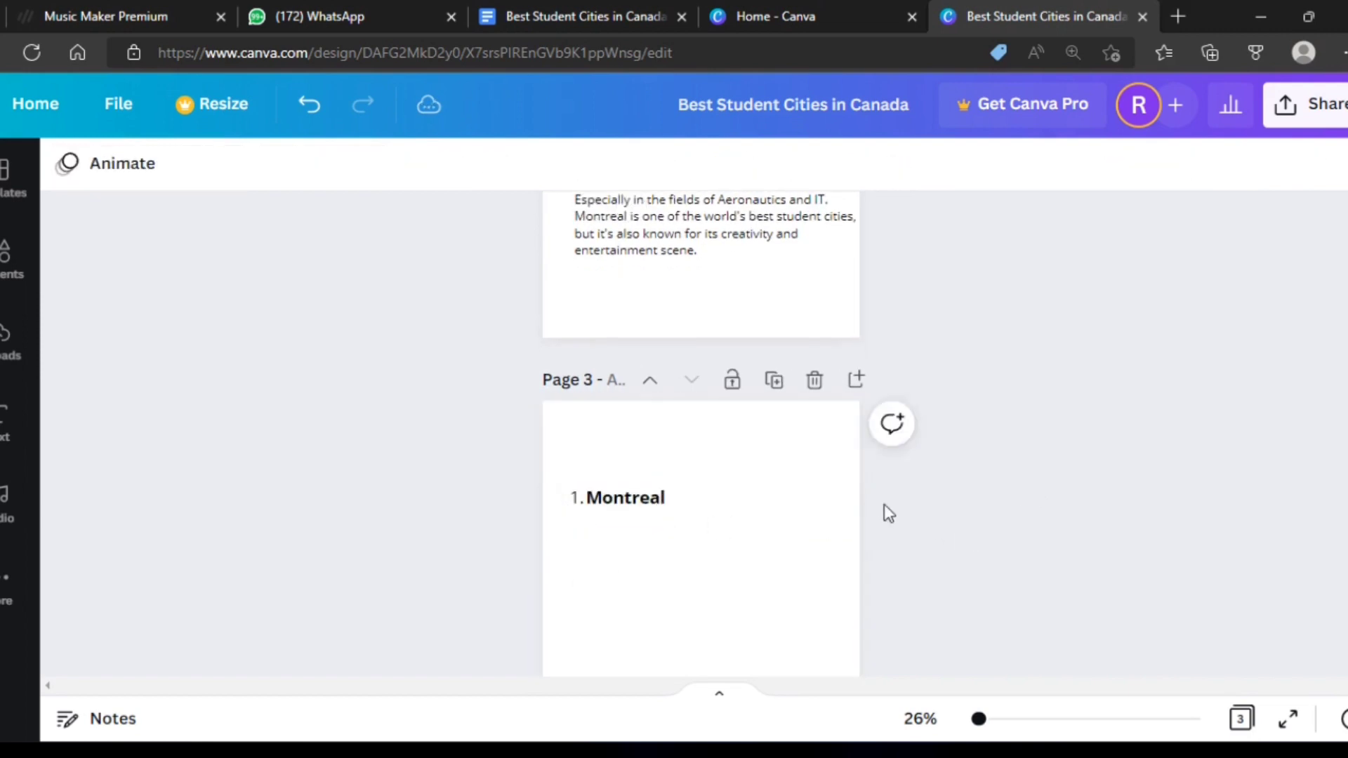
pyautogui.click(625, 21)
pyautogui.click(433, 442)
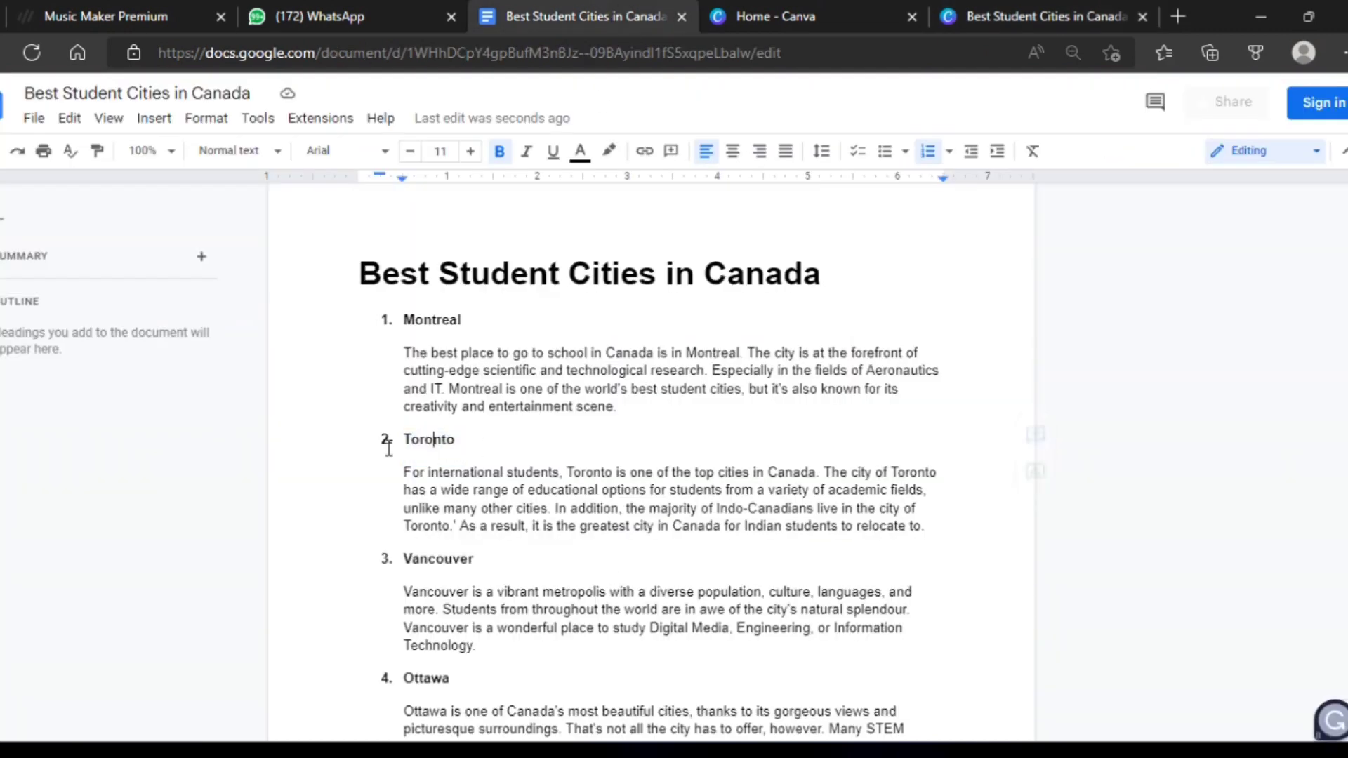
pyautogui.moveTo(436, 442); pyautogui.dragTo(464, 446)
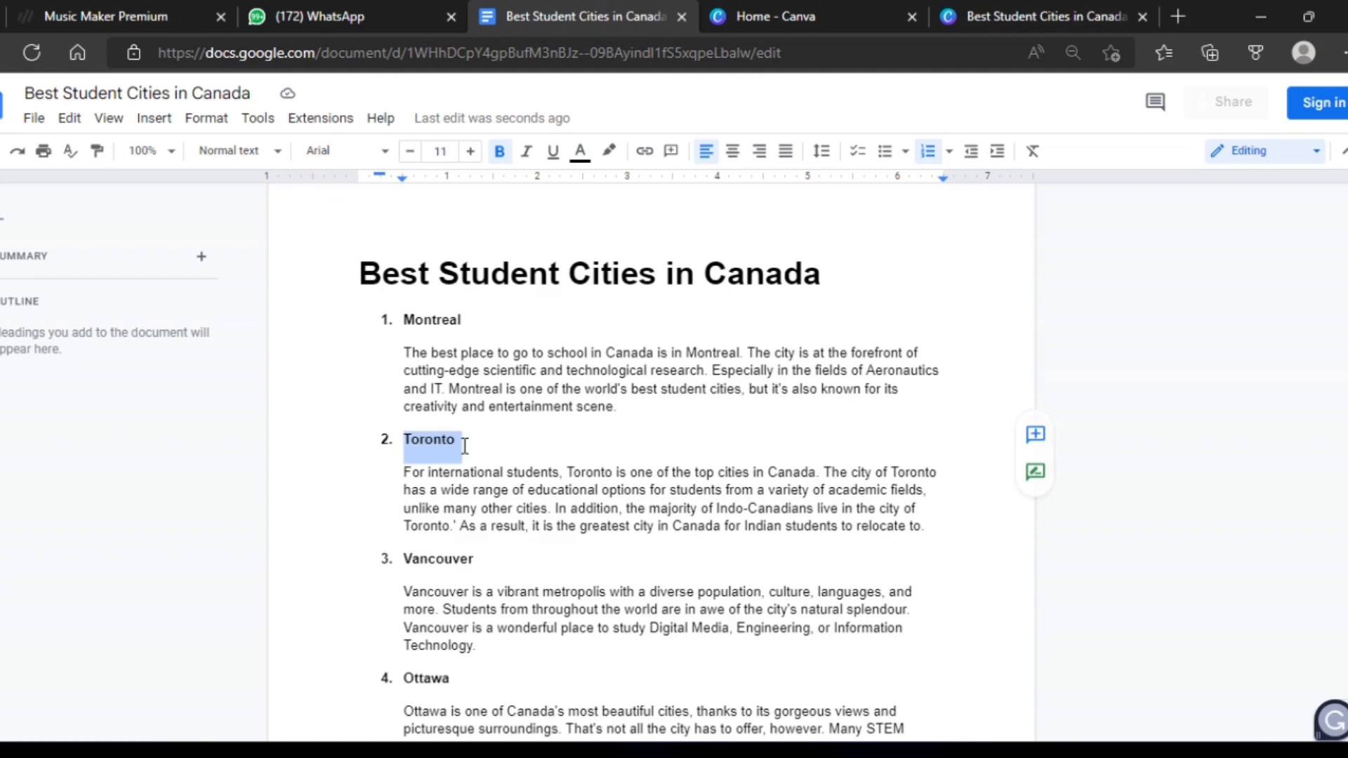
pyautogui.click(778, 14)
pyautogui.click(984, 9)
# Change the pasted heading's city to Toronto, then delete that text box
pyautogui.click(580, 492)
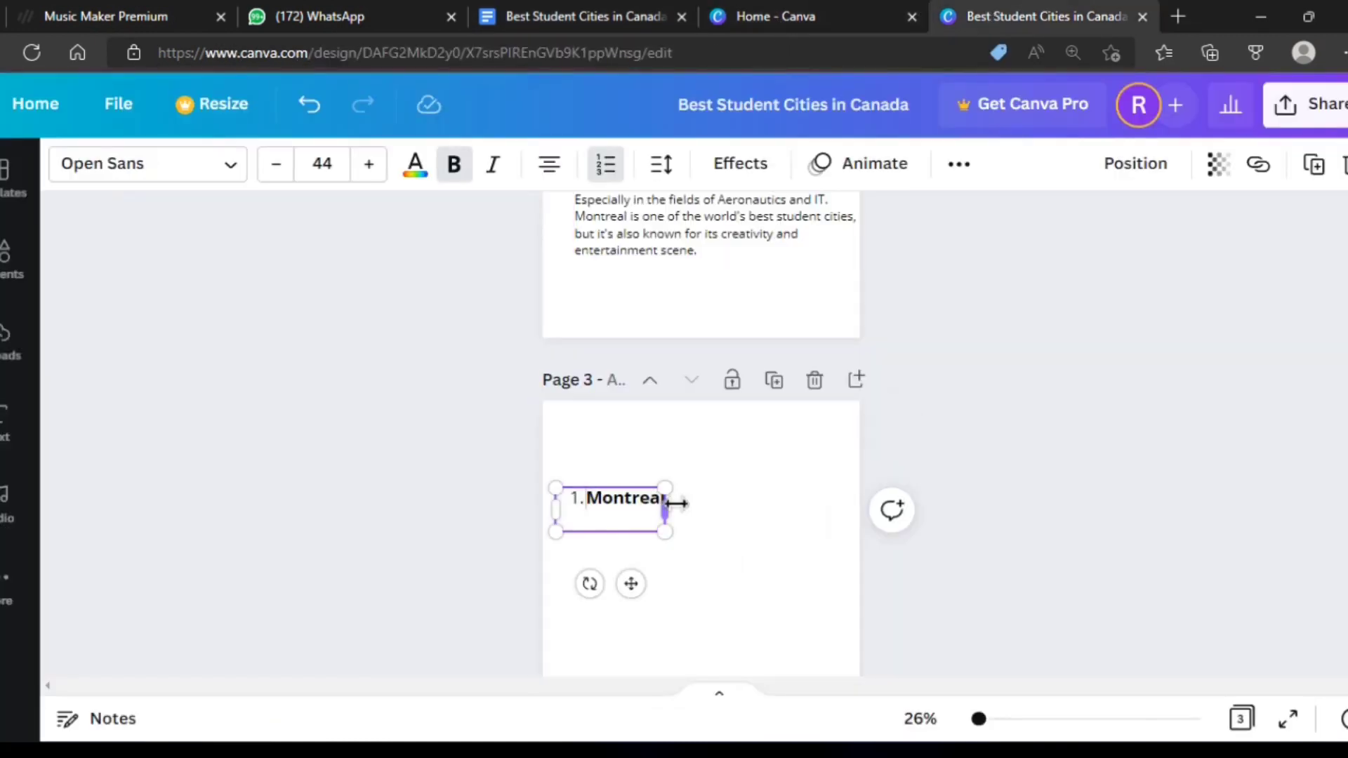
pyautogui.press('Down')
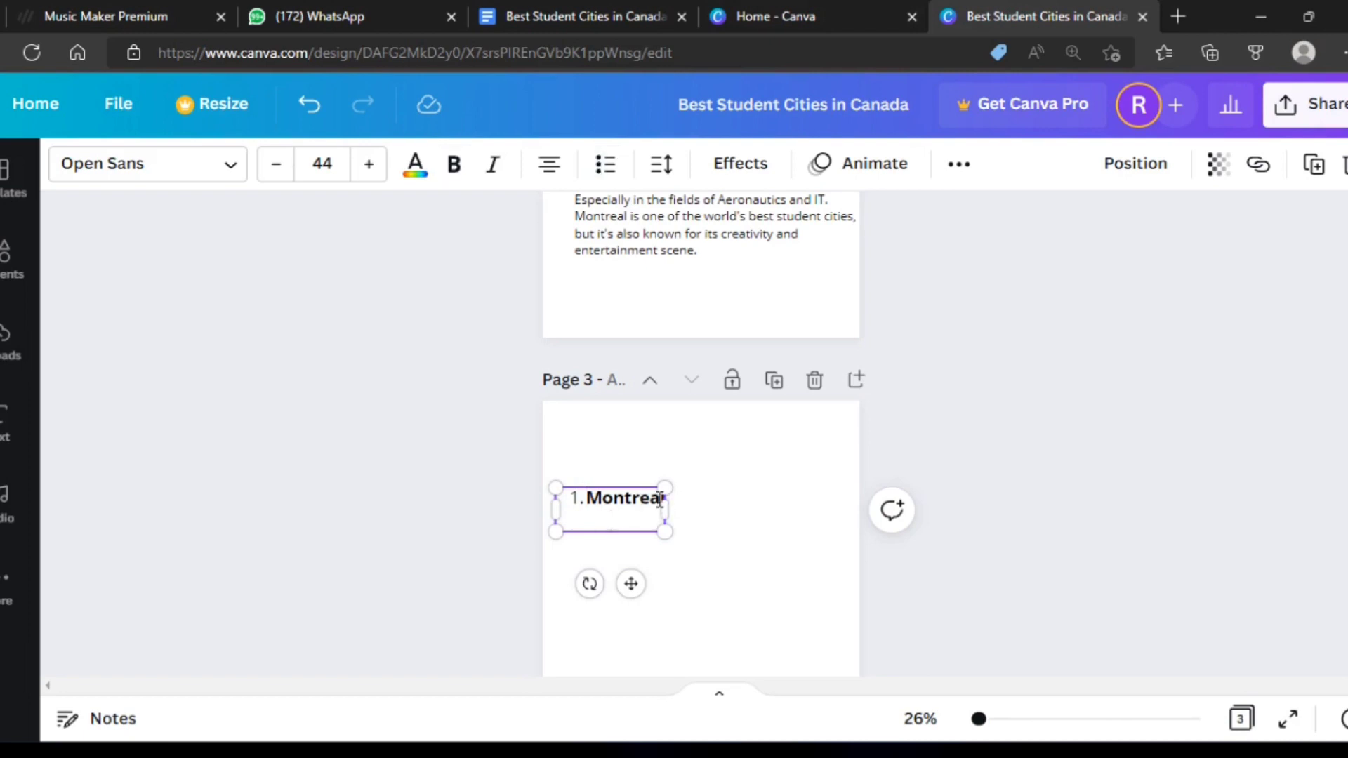
pyautogui.moveTo(660, 500); pyautogui.dragTo(591, 497)
pyautogui.press('BackSpace')
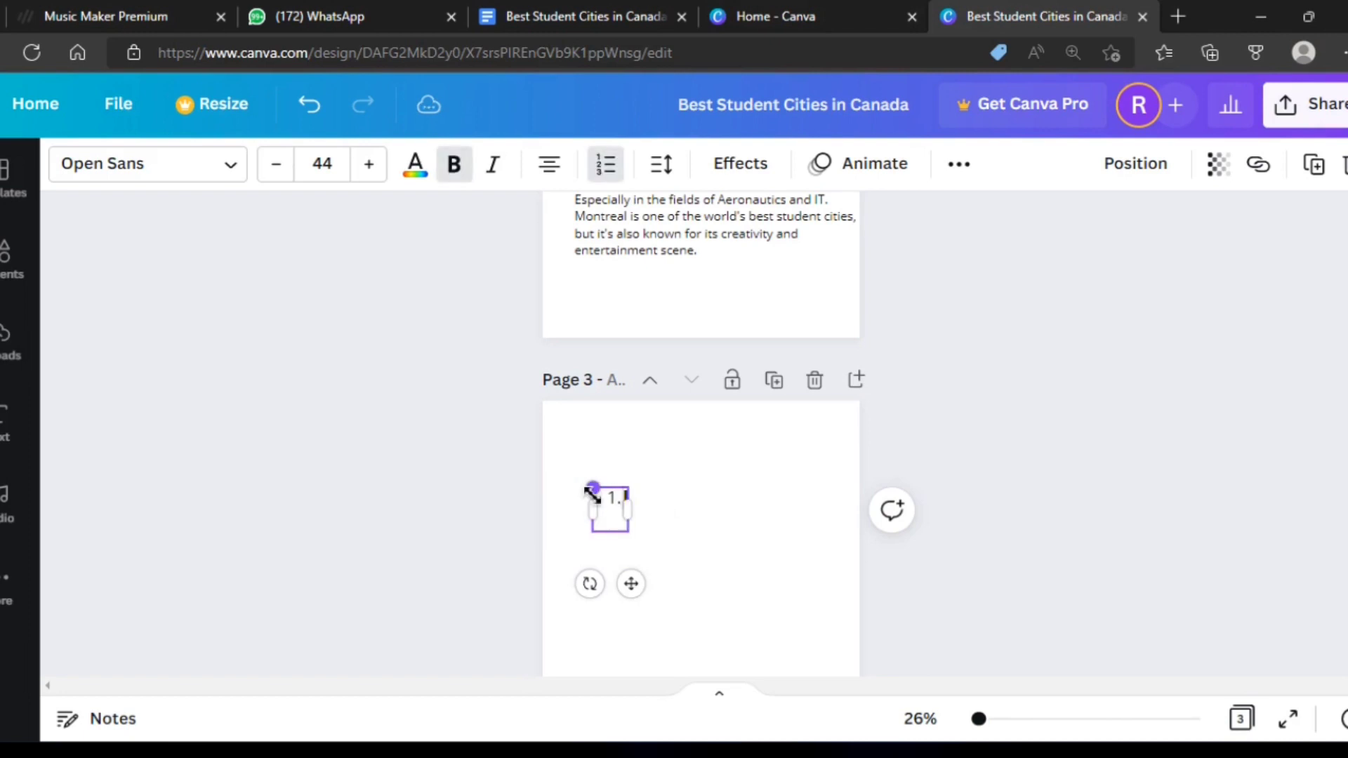
pyautogui.write('Toronto')
pyautogui.press('Return')
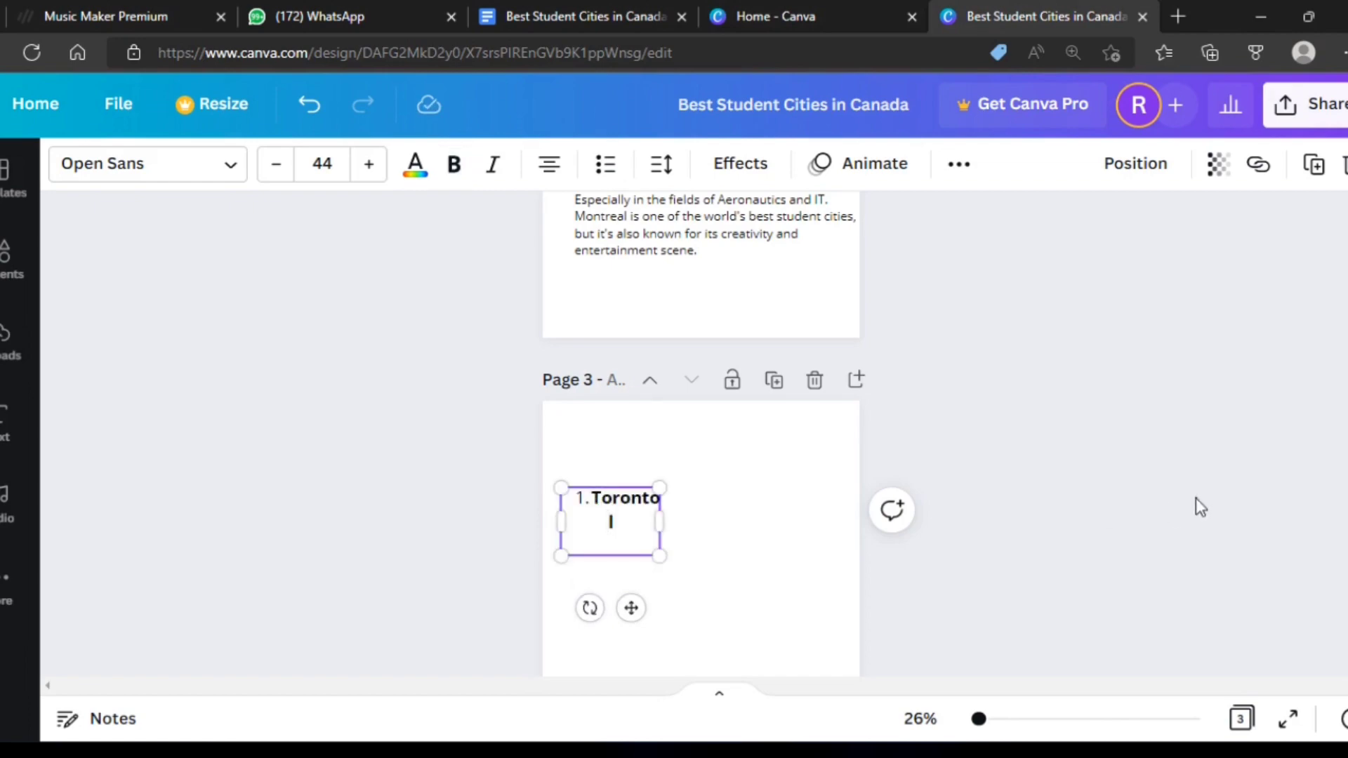
pyautogui.click(1199, 507)
pyautogui.click(560, 505)
pyautogui.press('Delete')
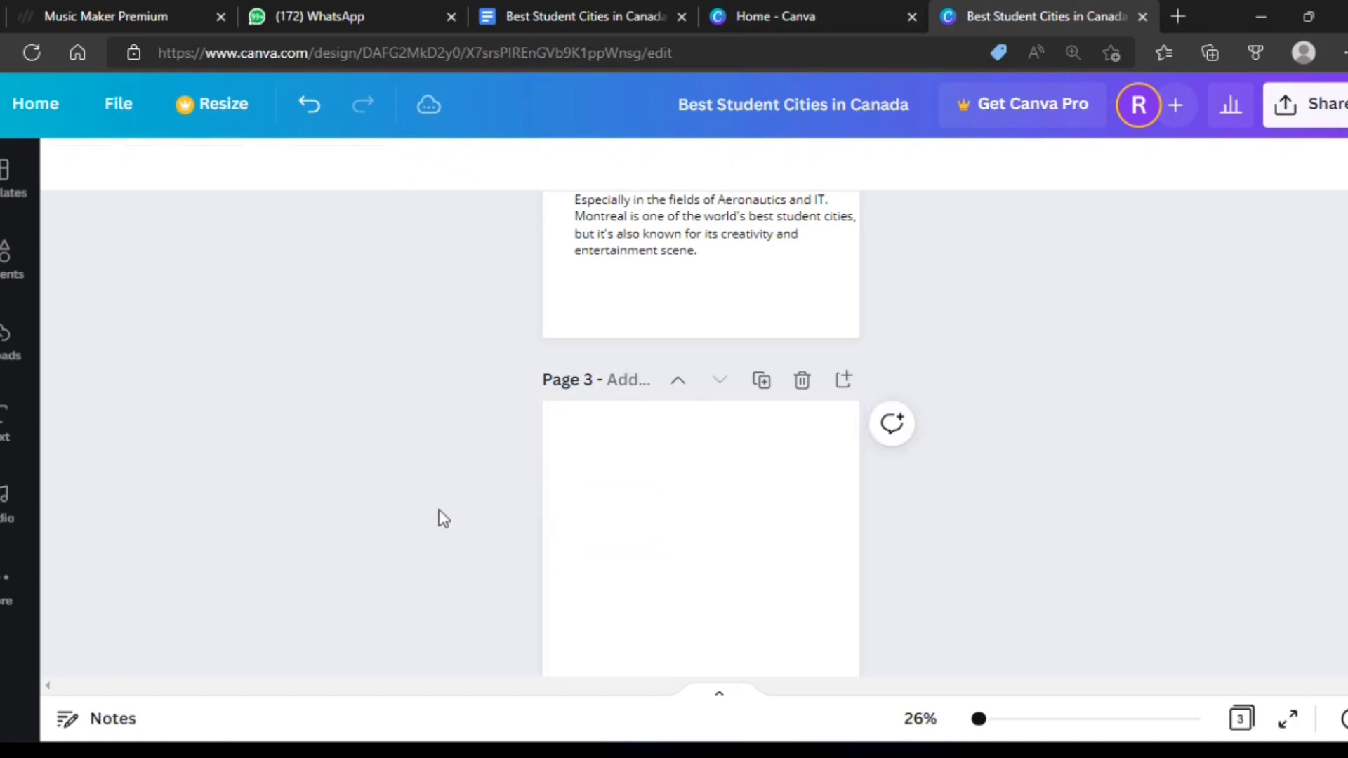
# Add a subheading on page 3 reading '2. Toronto' without list numbering
pyautogui.click(7, 422)
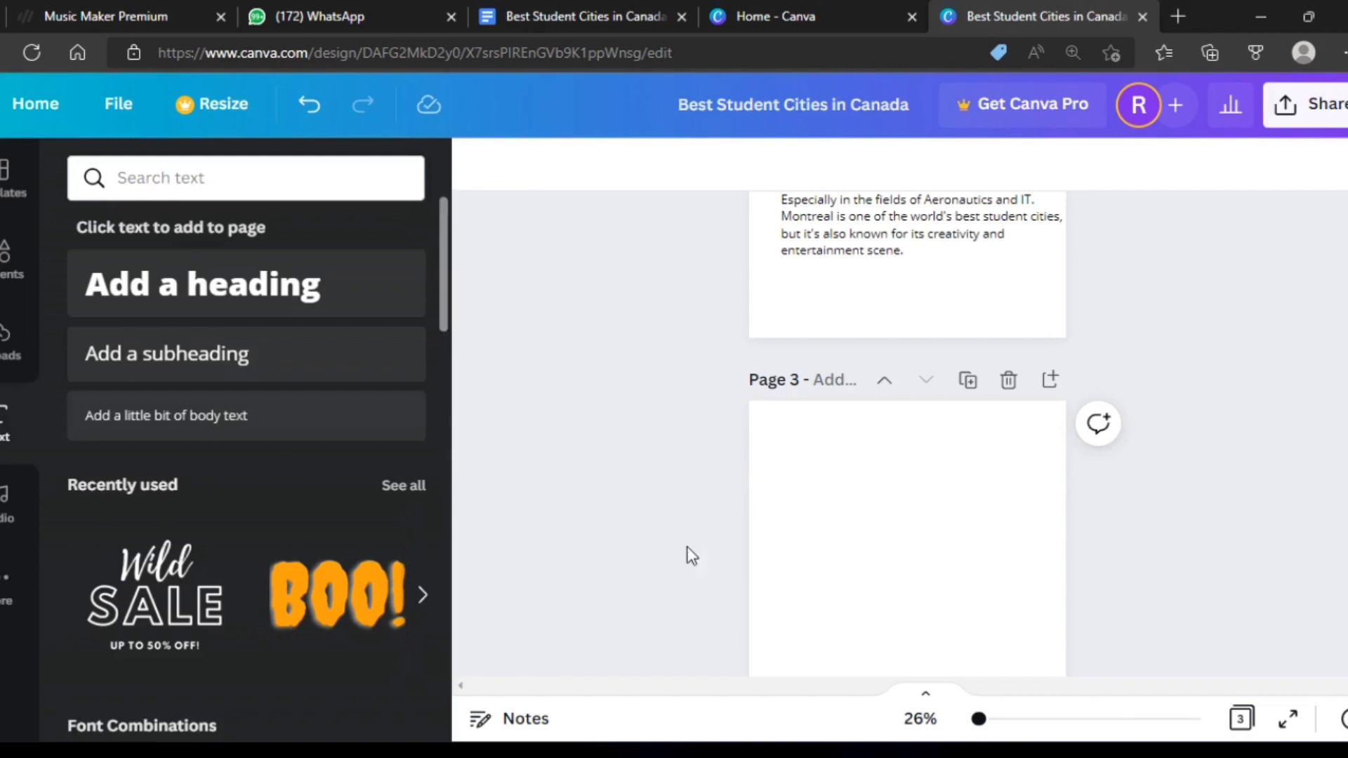
pyautogui.click(376, 375)
pyautogui.hotkey('ctrl', 'v')
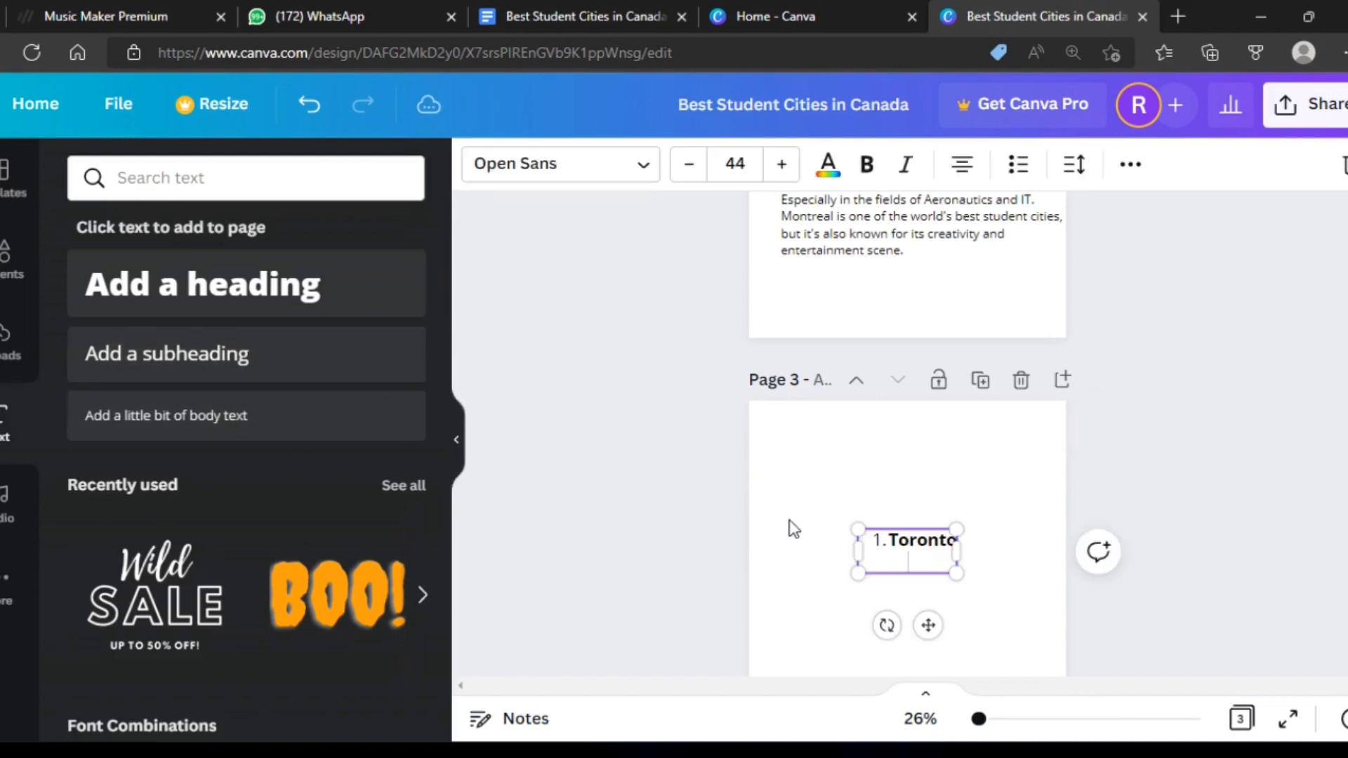
pyautogui.press('BackSpace')
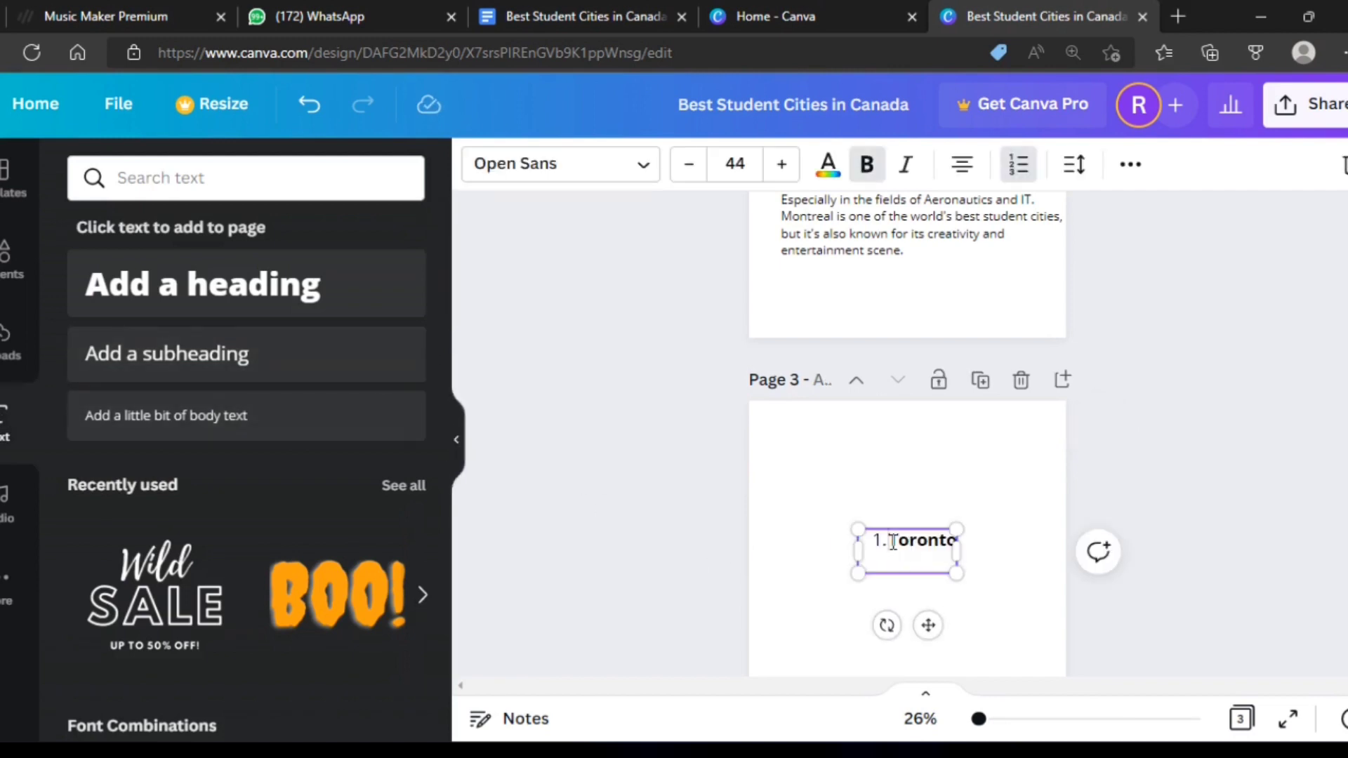
pyautogui.write('2')
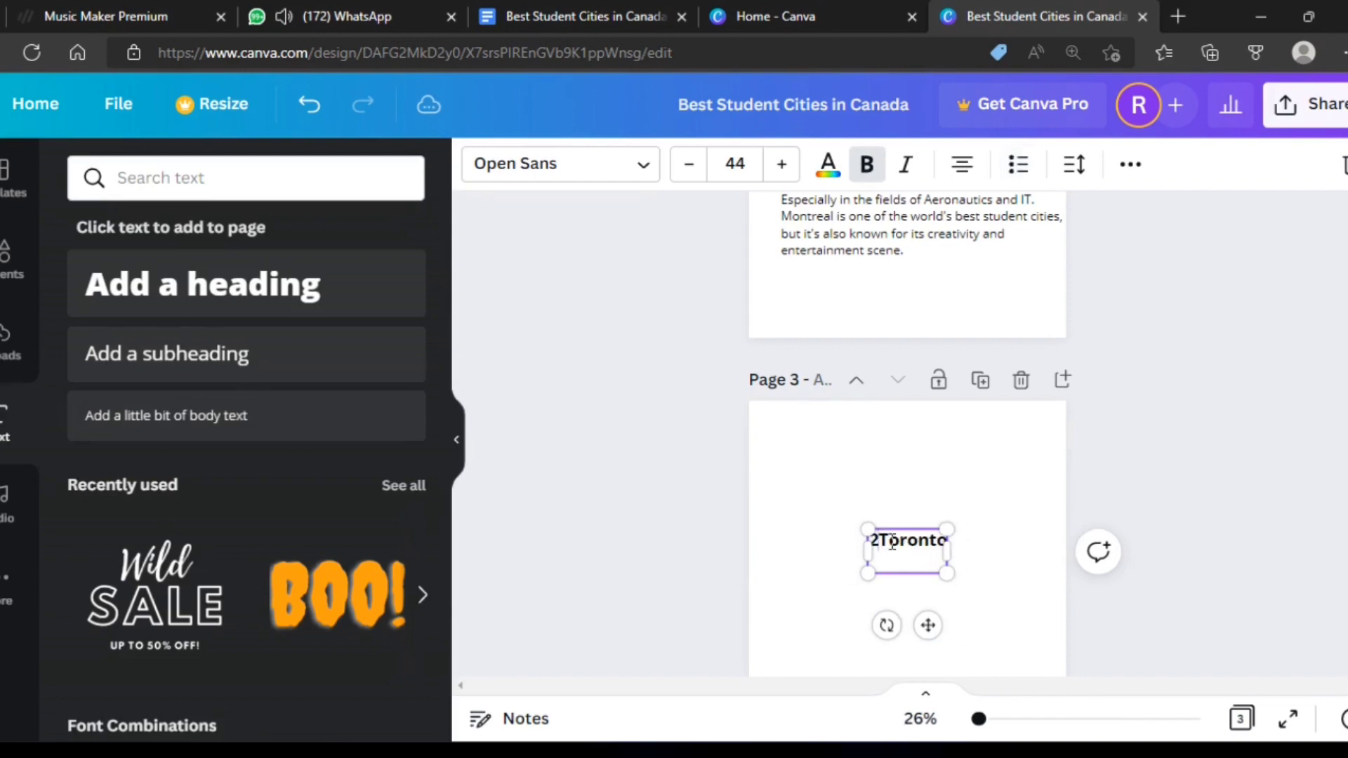
pyautogui.write('.')
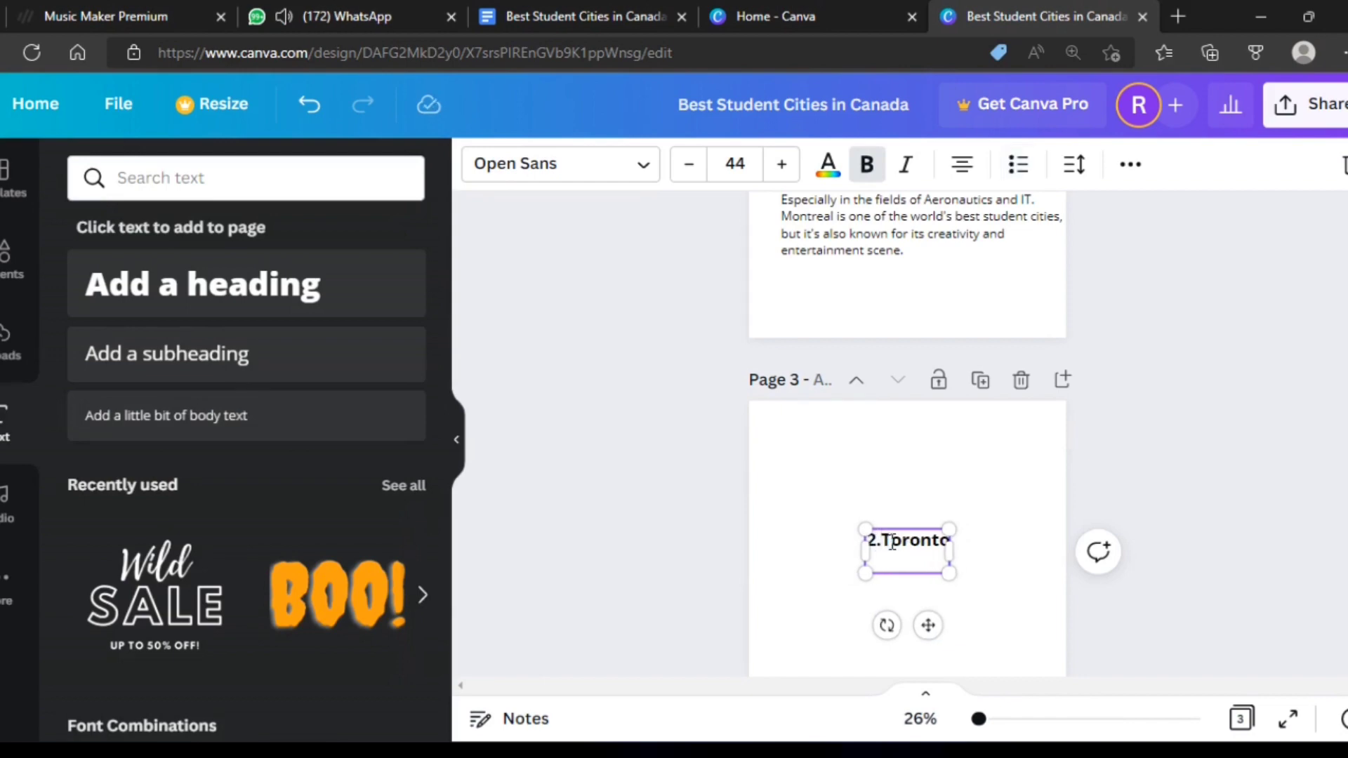
pyautogui.click(1129, 535)
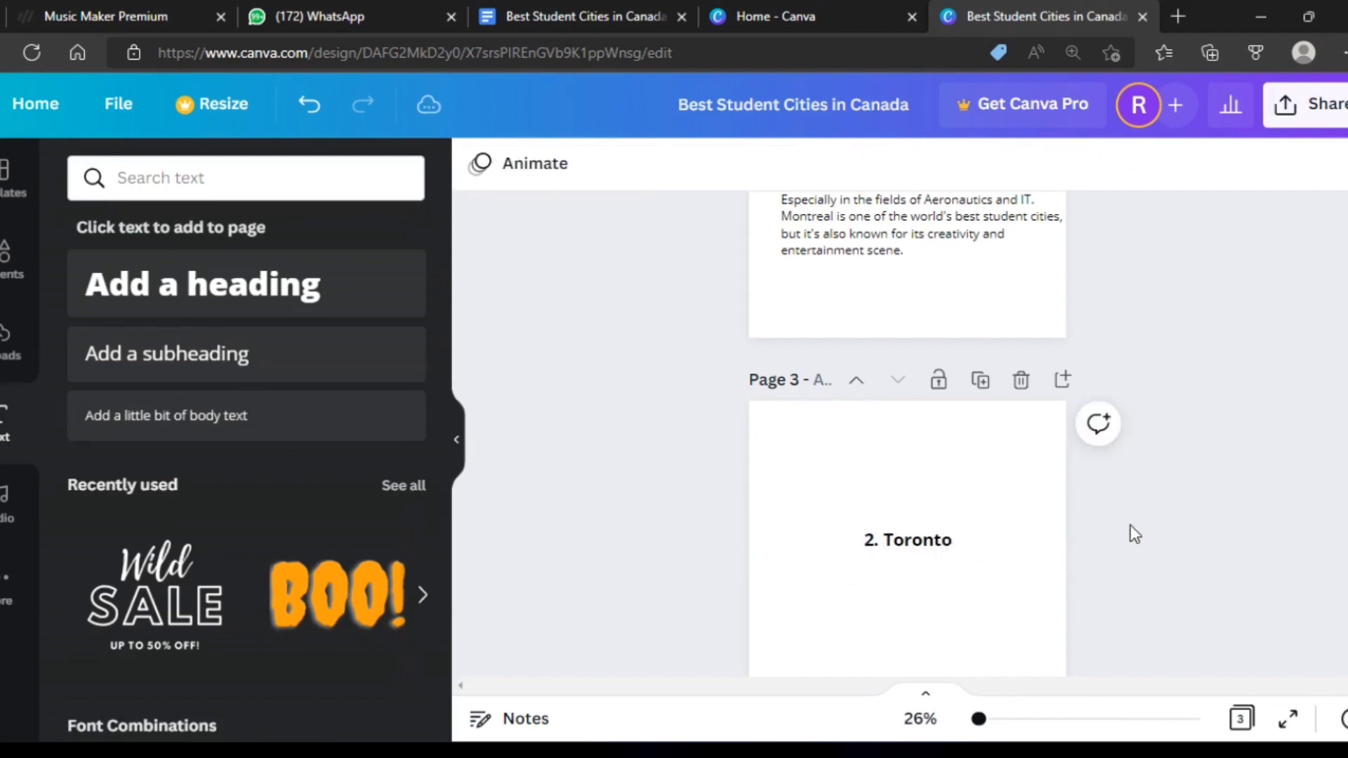
# Position the 2. Toronto heading toward the left side of page 3
pyautogui.click(457, 439)
pyautogui.click(742, 558)
pyautogui.moveTo(731, 539); pyautogui.dragTo(650, 523)
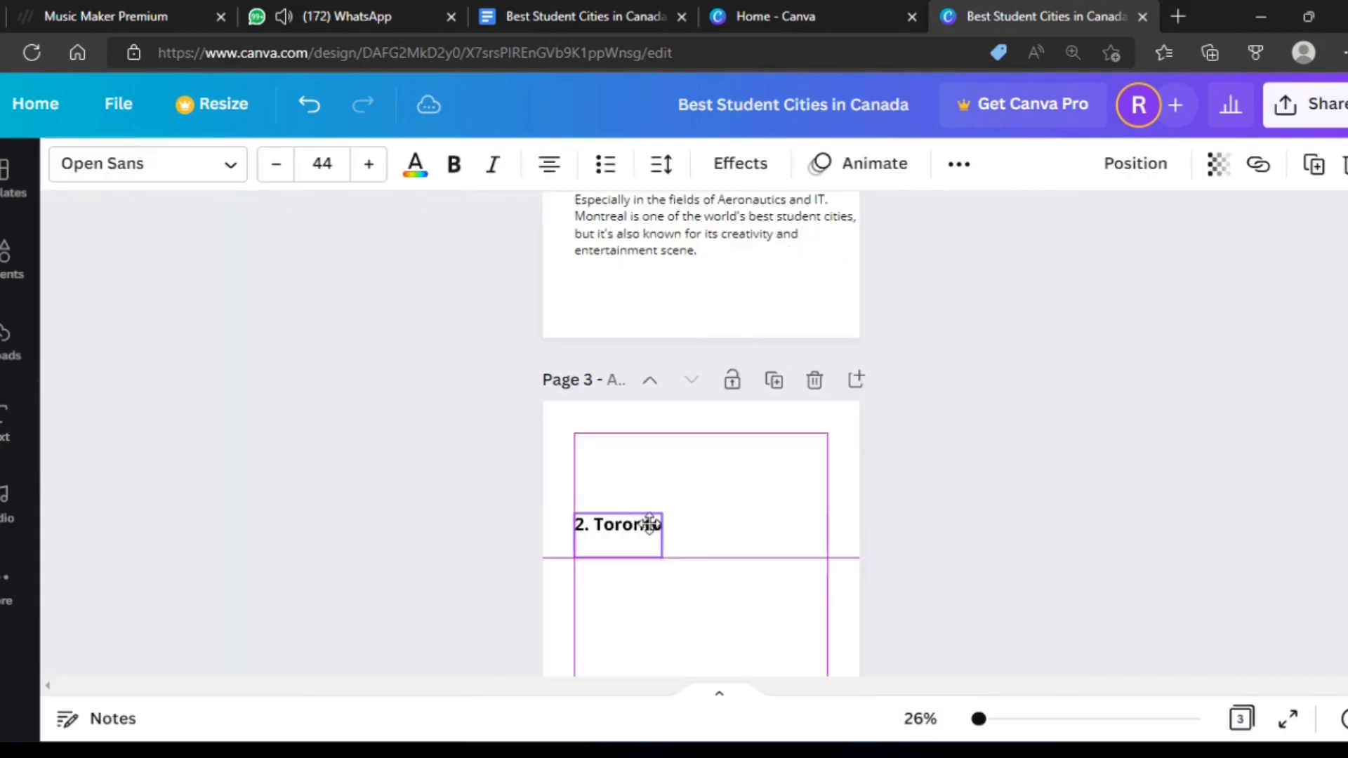
pyautogui.click(938, 460)
pyautogui.scroll(5, 939, 460)
pyautogui.scroll(-5, 702, 578)
pyautogui.click(702, 578)
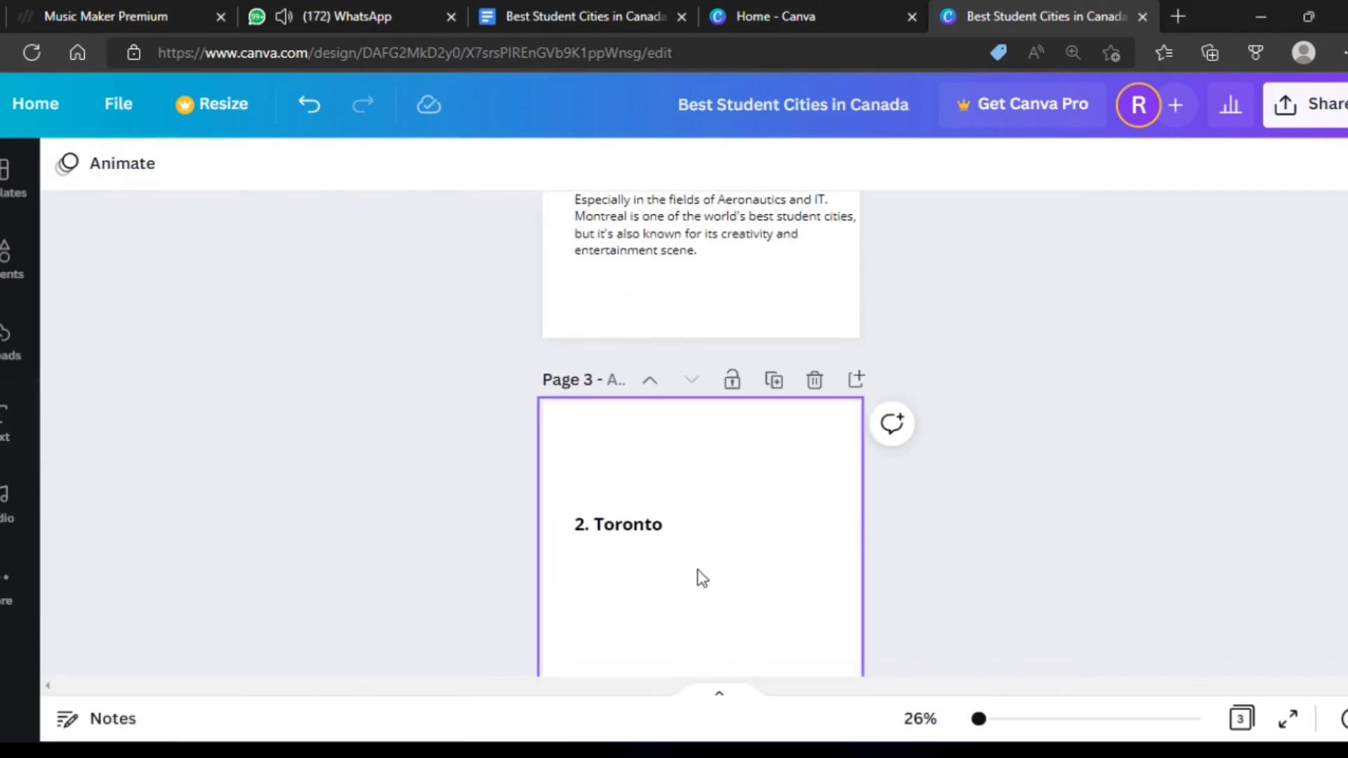
pyautogui.moveTo(611, 536); pyautogui.dragTo(619, 536)
pyautogui.click(971, 475)
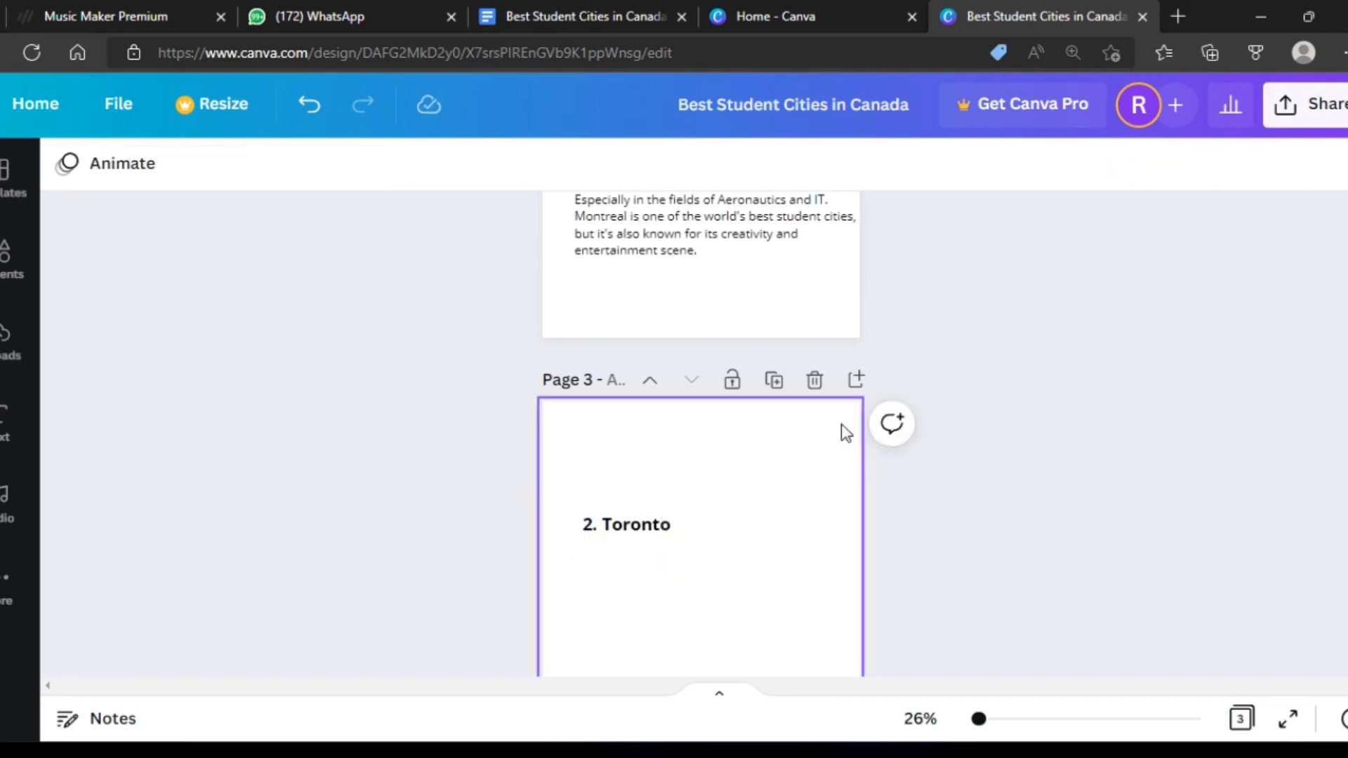
pyautogui.click(602, 7)
# Paste a copy of the Montreal description box onto page 3 below the 2. Toronto heading
pyautogui.scroll(-3, 573, 341)
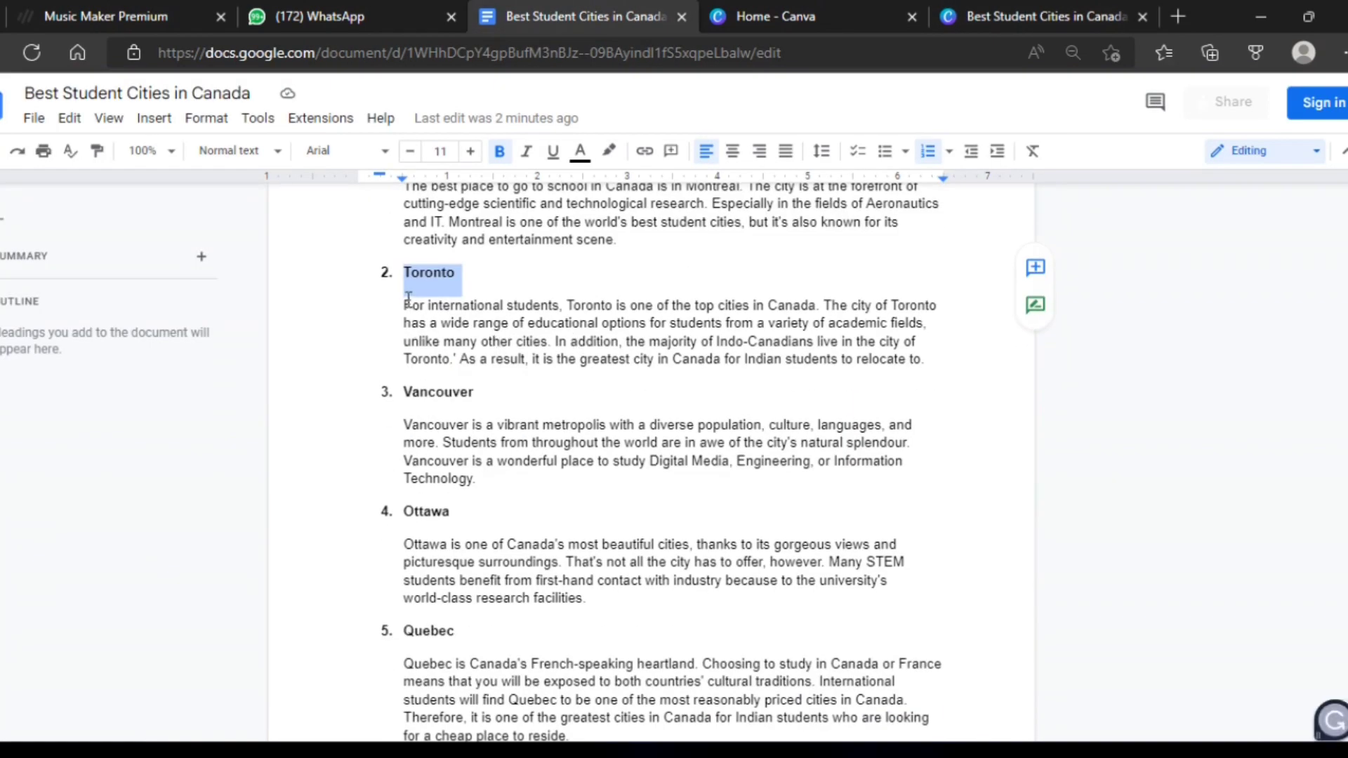
pyautogui.moveTo(405, 304); pyautogui.dragTo(933, 369)
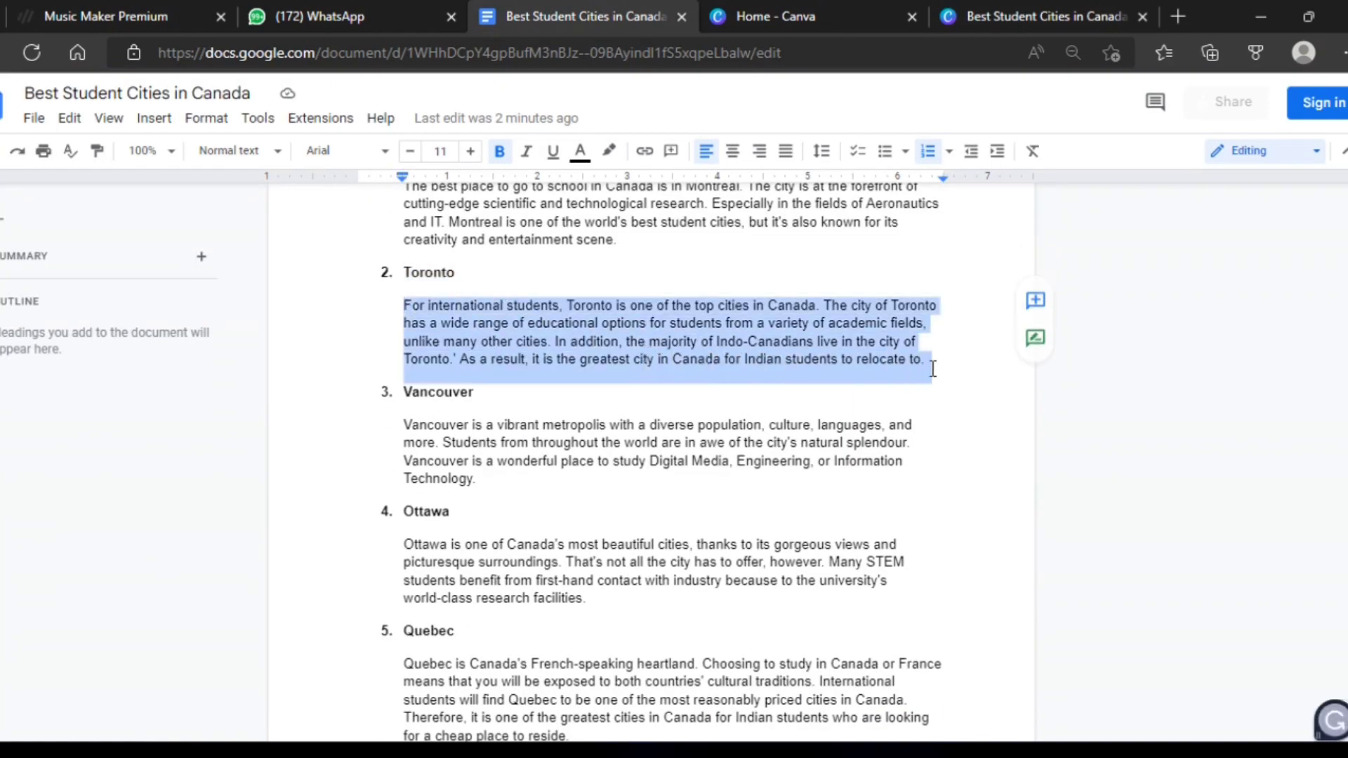
pyautogui.click(1009, 14)
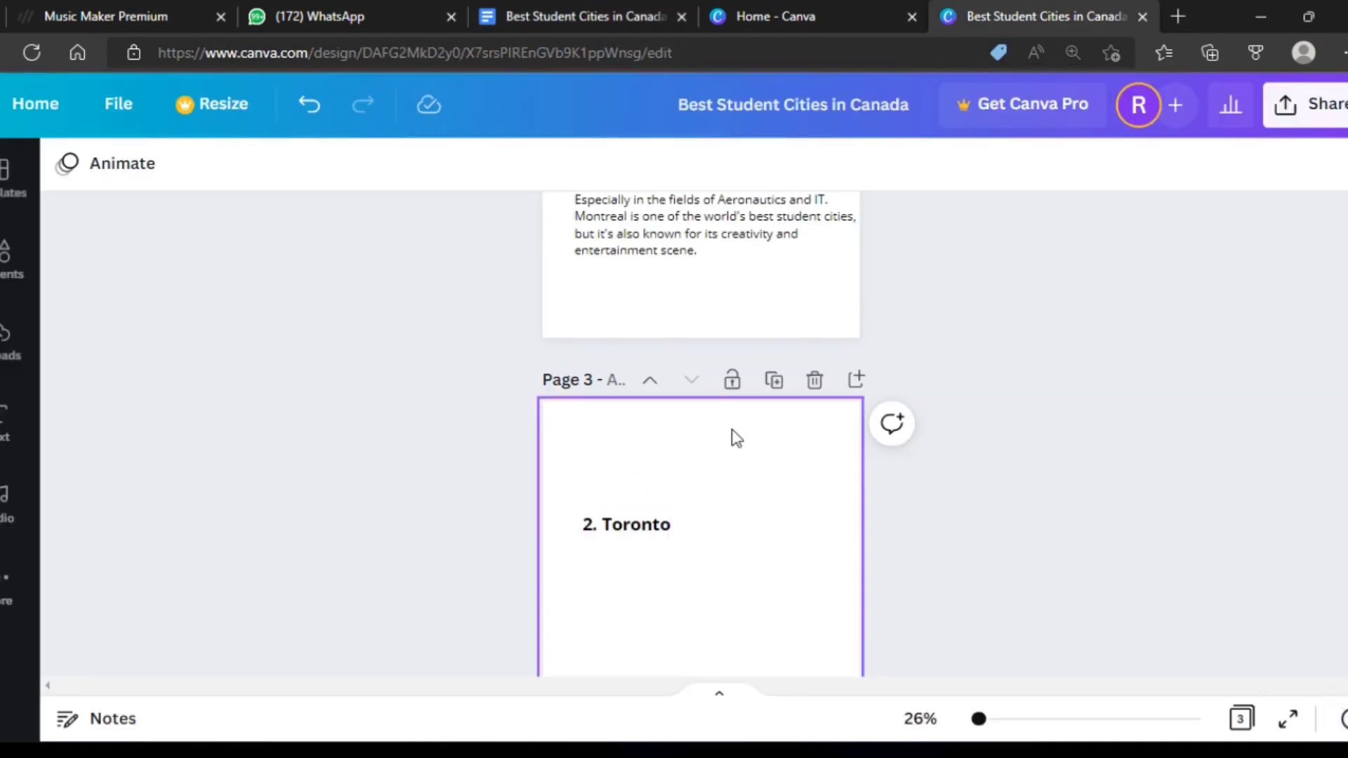
pyautogui.scroll(1, 702, 316)
pyautogui.click(692, 280)
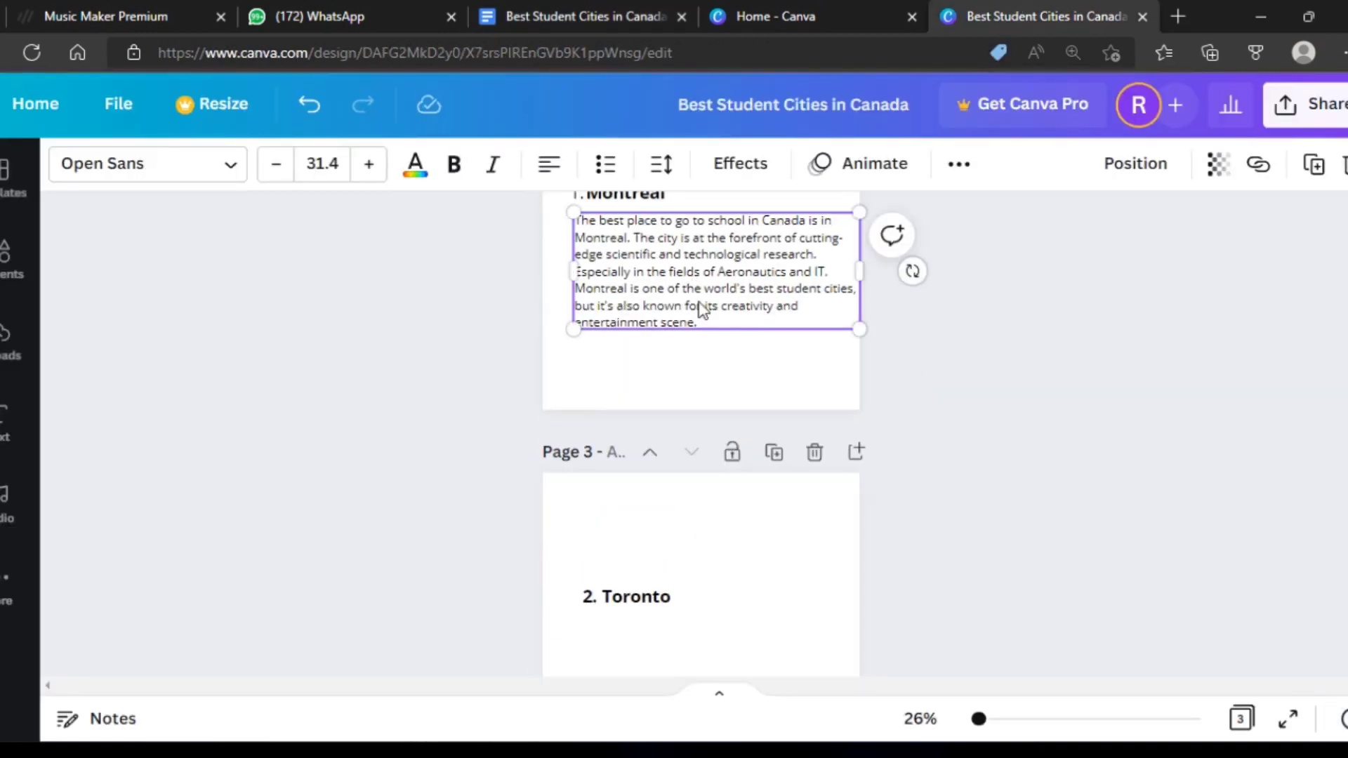
pyautogui.scroll(-3, 702, 309)
pyautogui.click(749, 436)
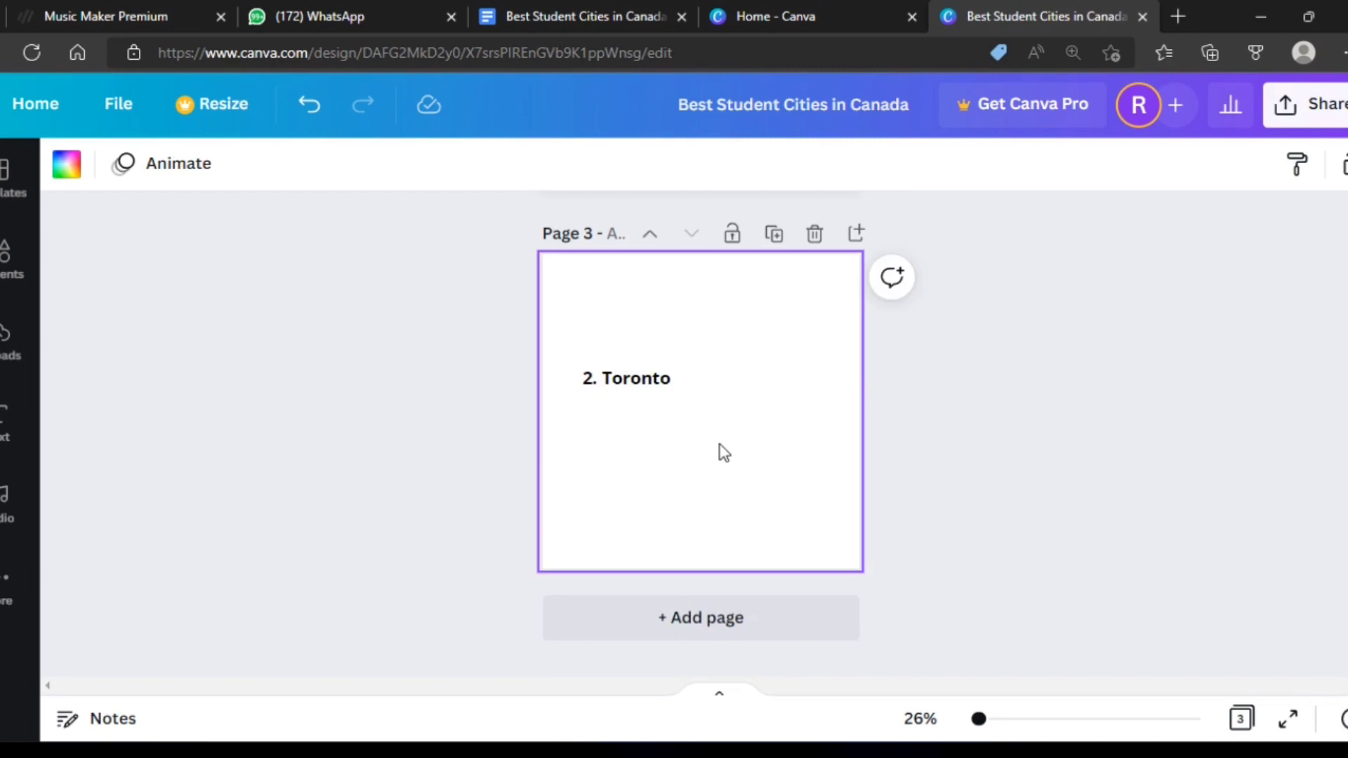
pyautogui.hotkey('ctrl', 'v')
pyautogui.moveTo(724, 453); pyautogui.dragTo(706, 467)
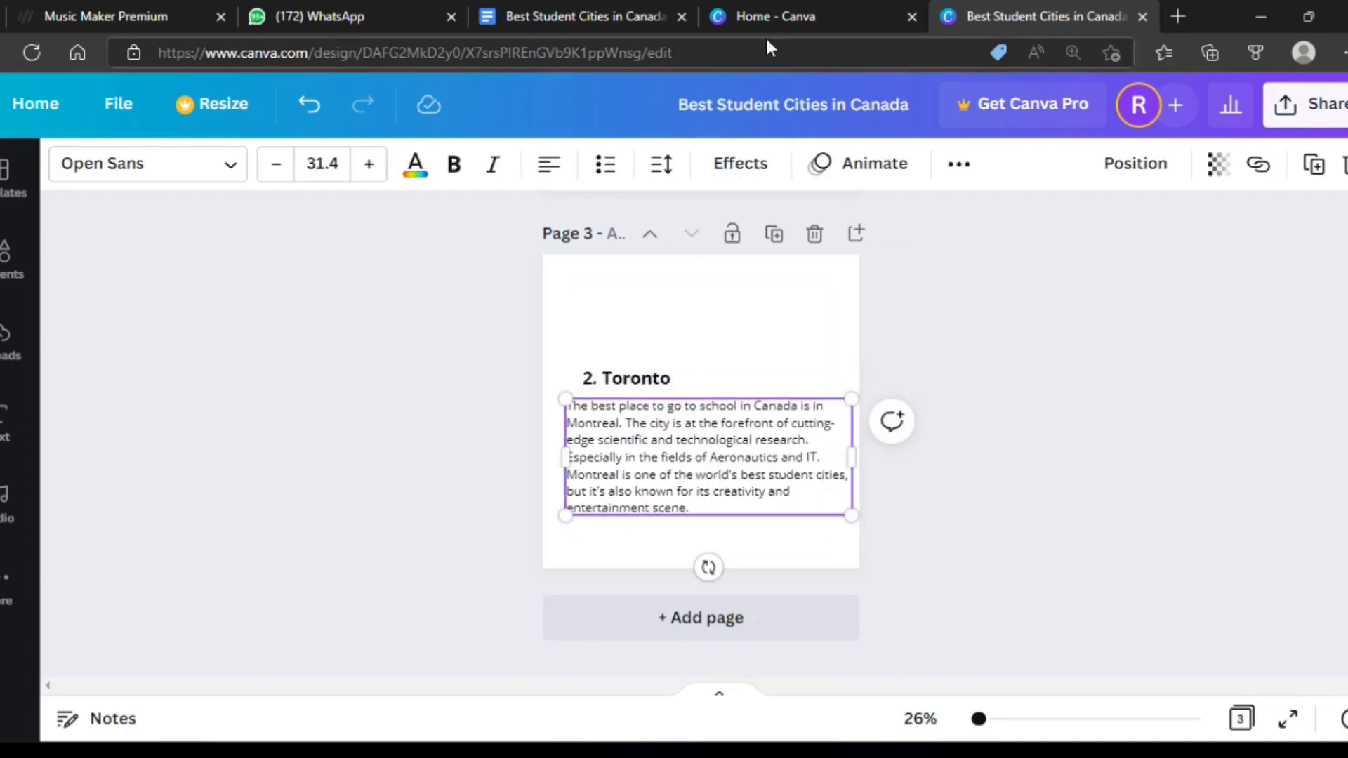
# Replace the copied Montreal text with the Toronto description from Google Docs
pyautogui.click(605, 8)
pyautogui.click(485, 403)
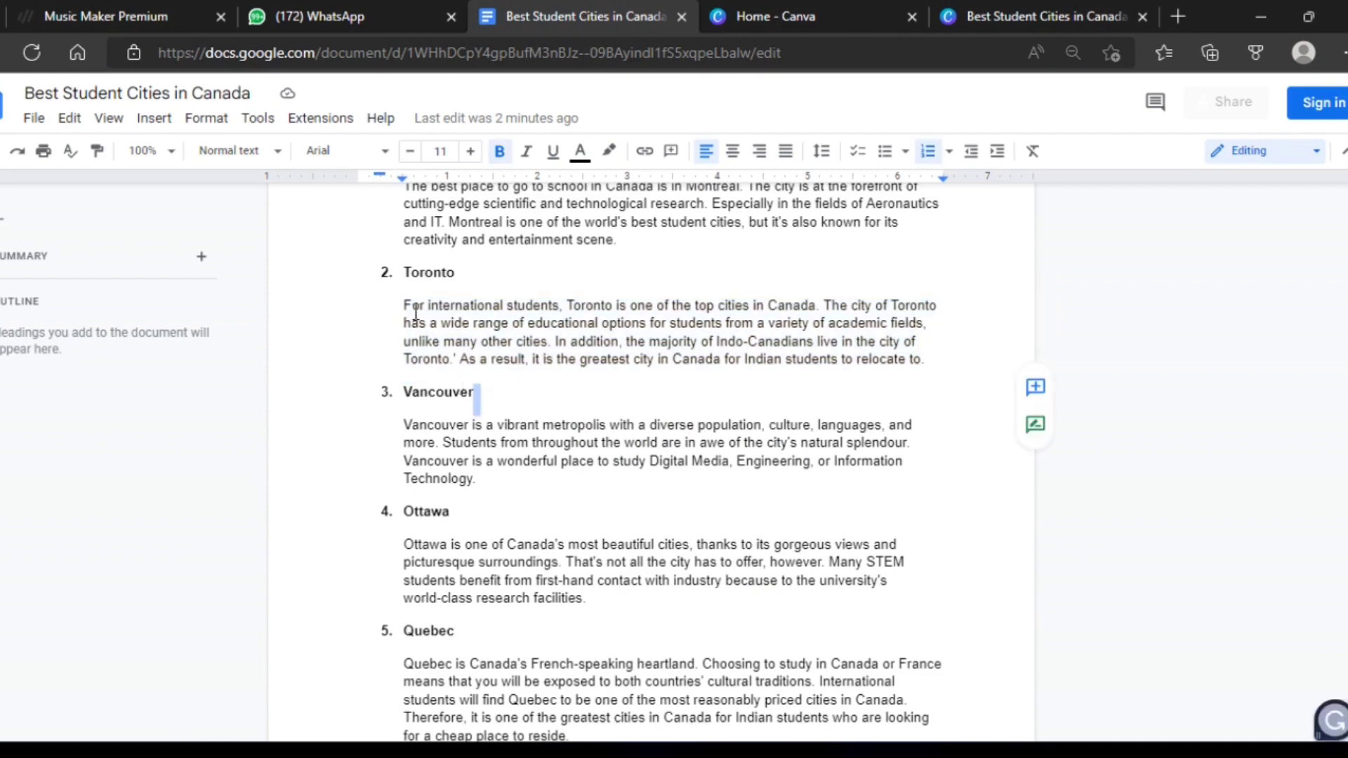
pyautogui.moveTo(426, 314); pyautogui.dragTo(951, 379)
pyautogui.hotkey('ctrl', 'c')
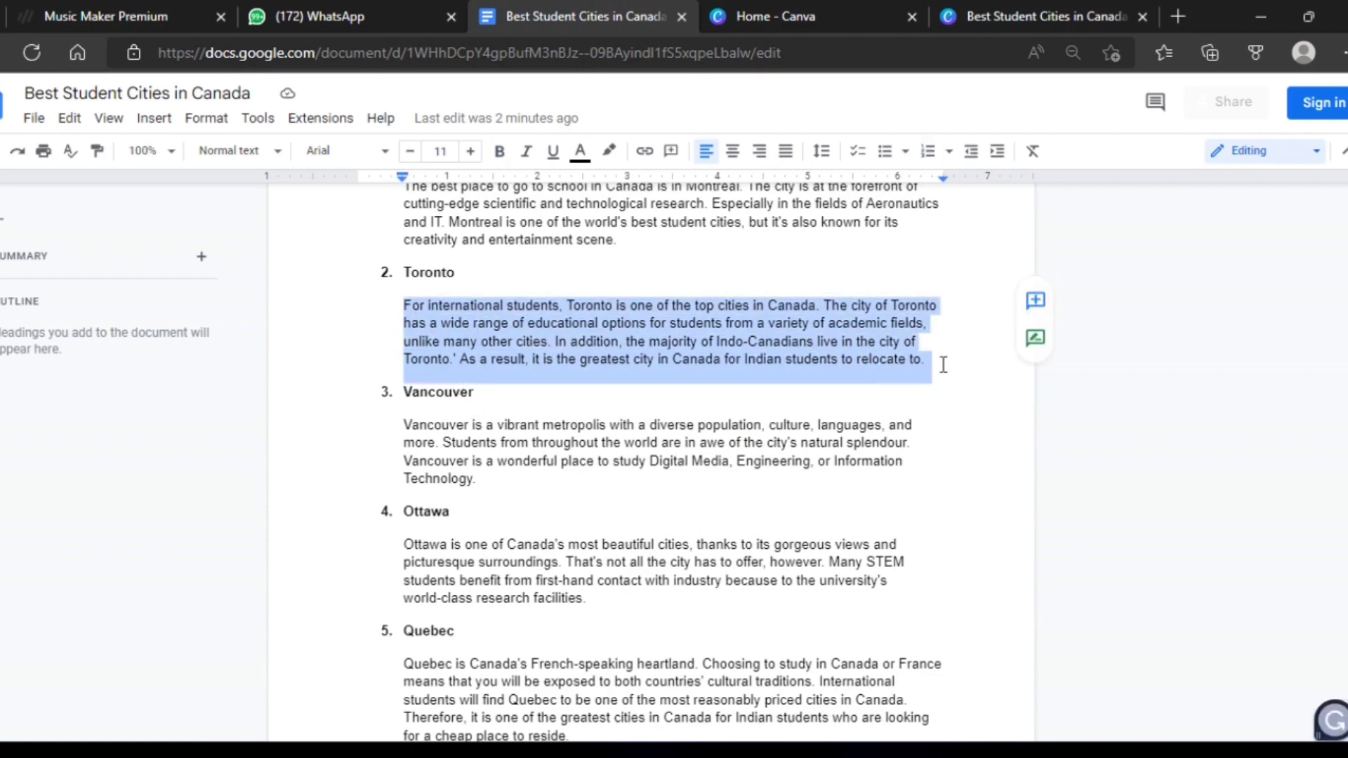
pyautogui.click(798, 3)
pyautogui.click(984, 5)
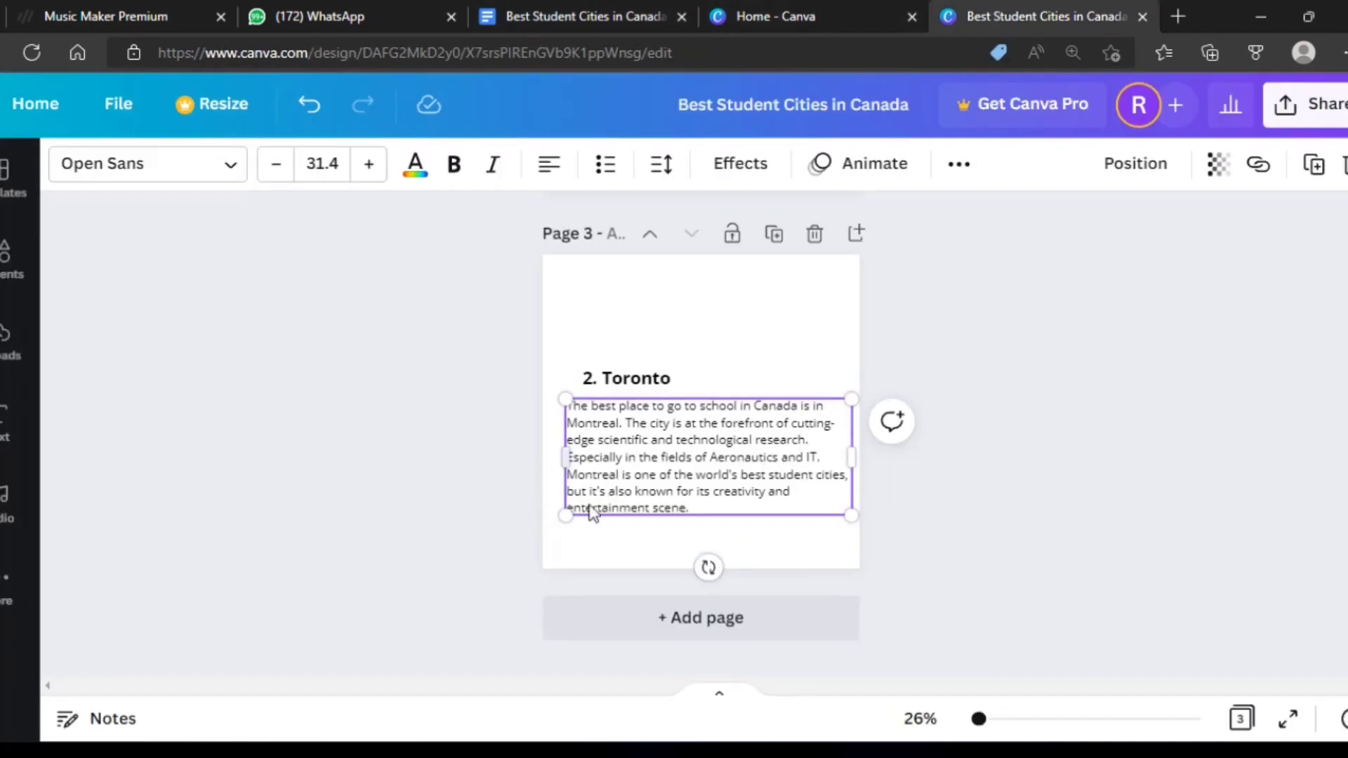
pyautogui.hotkey('ctrl', 'a')
pyautogui.press('BackSpace')
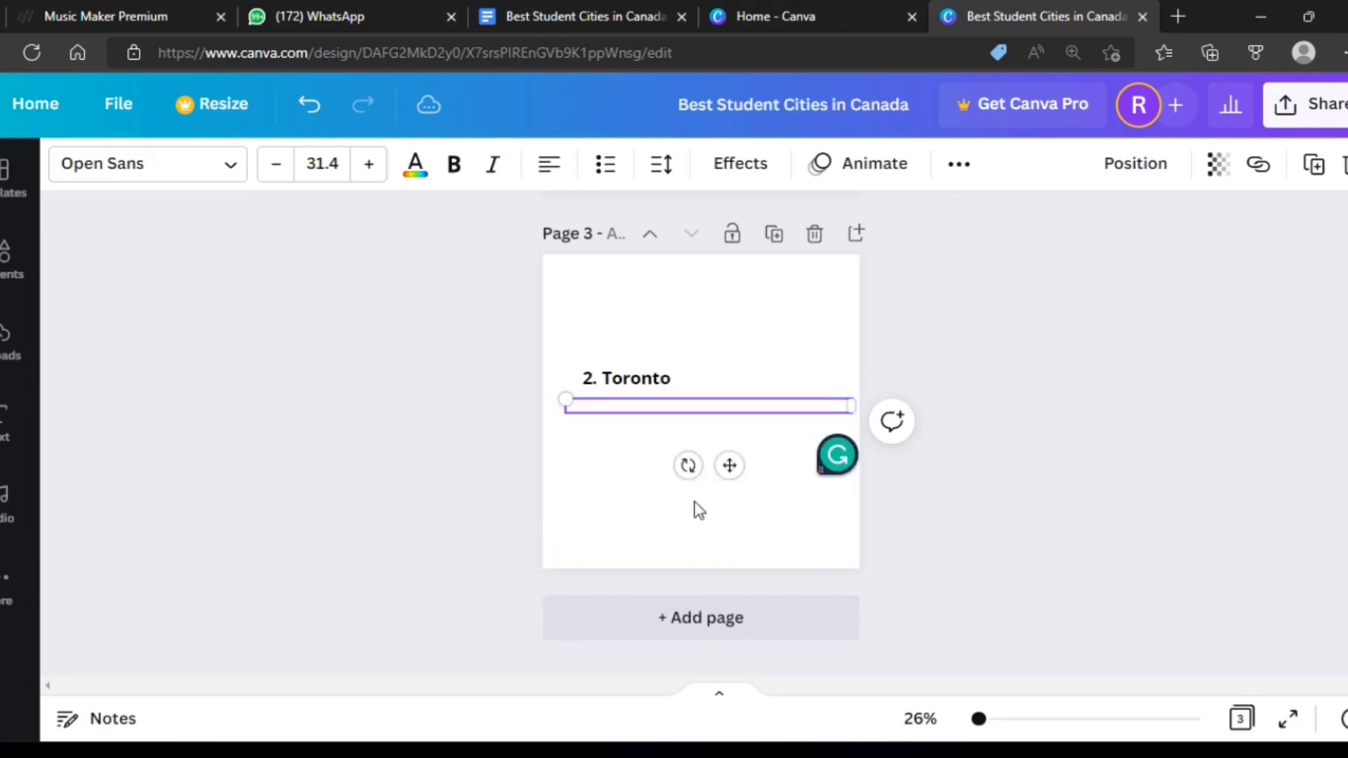
pyautogui.hotkey('ctrl', 'v')
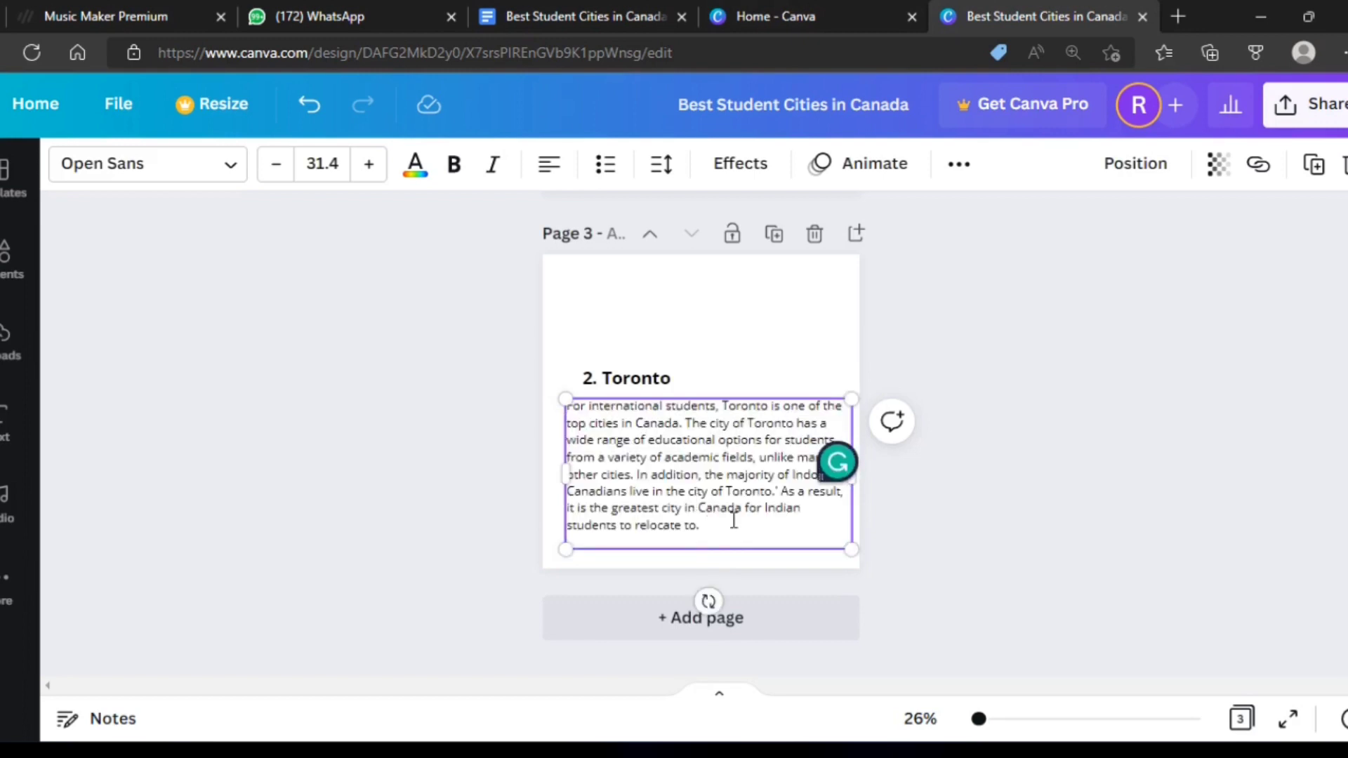
pyautogui.scroll(5, 731, 521)
pyautogui.scroll(-5, 818, 453)
# Line the Toronto paragraph up with the heading's left edge, just below it
pyautogui.click(967, 507)
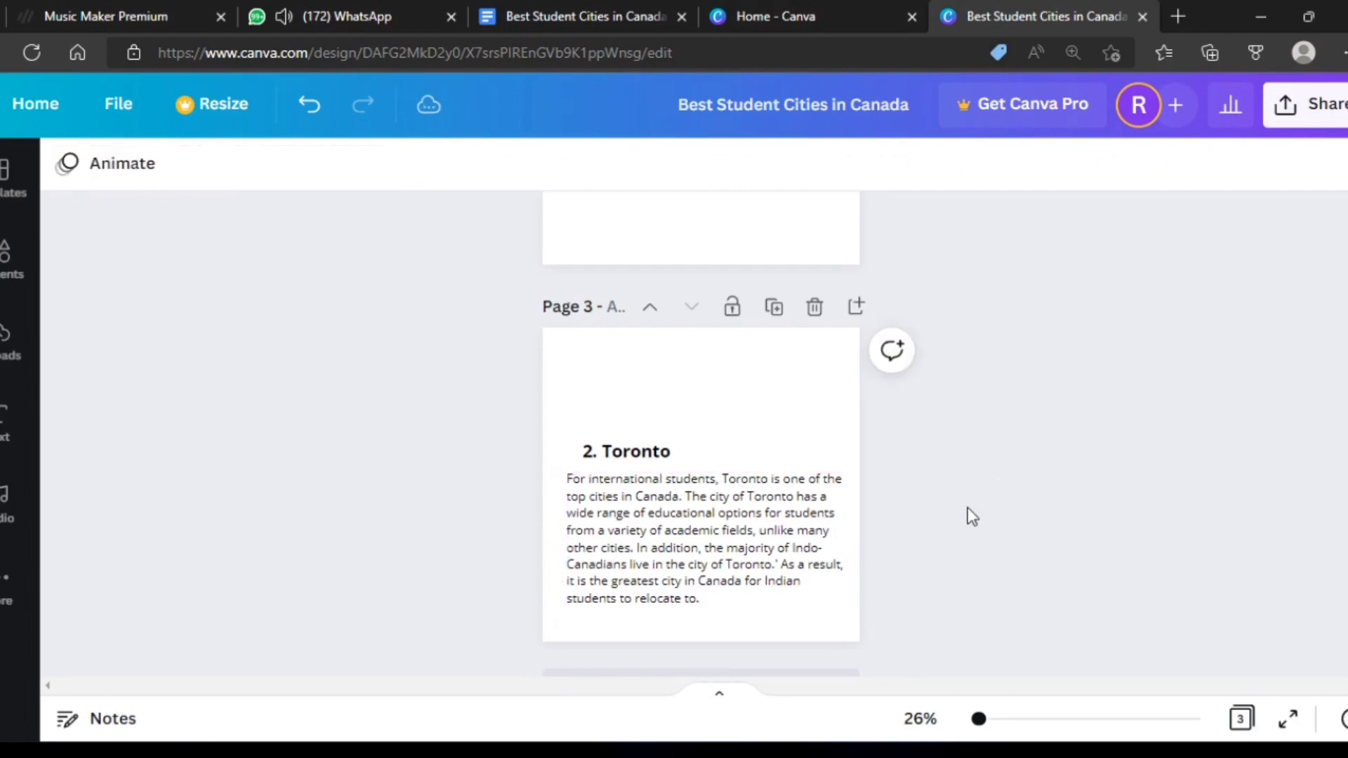
pyautogui.click(638, 458)
pyautogui.moveTo(675, 540); pyautogui.dragTo(679, 536)
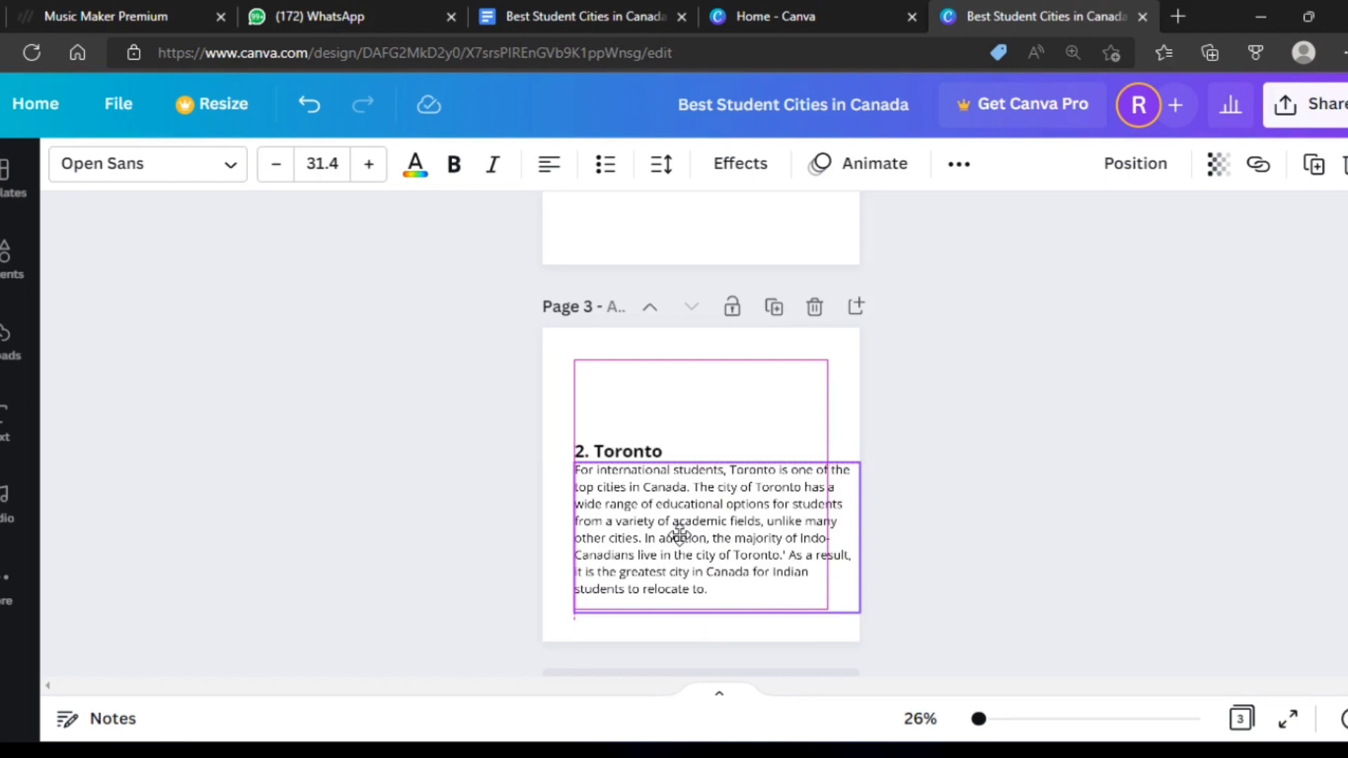
pyautogui.moveTo(678, 536); pyautogui.dragTo(685, 544)
pyautogui.click(907, 538)
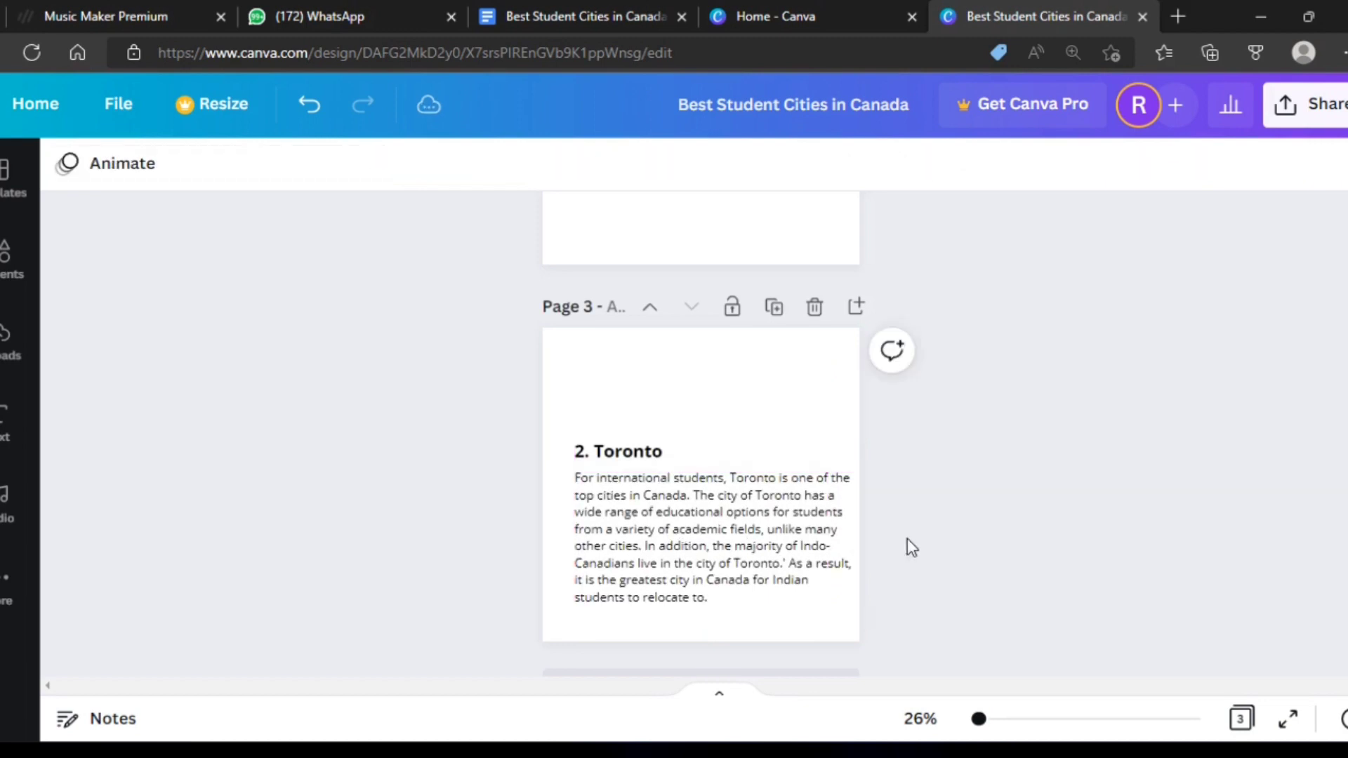
pyautogui.click(629, 462)
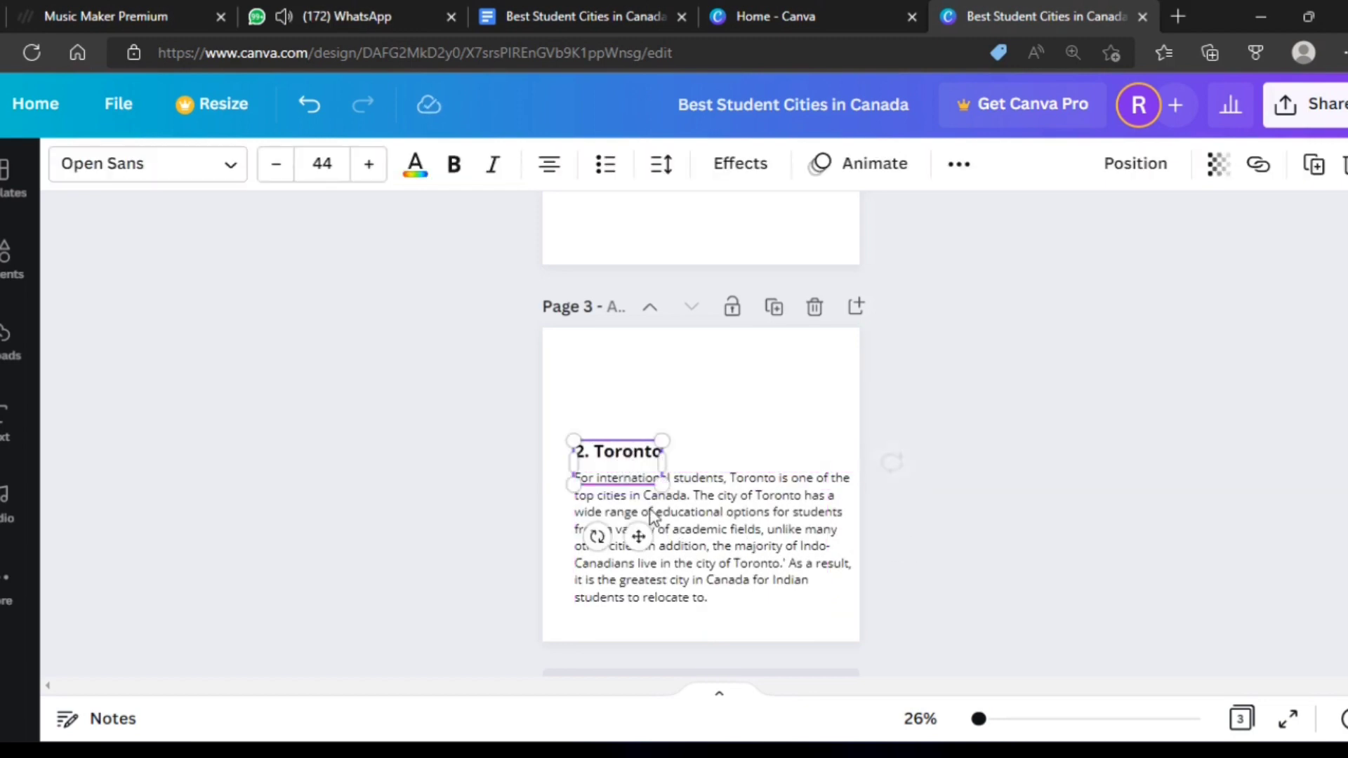
pyautogui.click(667, 572)
pyautogui.moveTo(667, 572); pyautogui.dragTo(670, 571)
# Raise the 2. Toronto heading and tuck its paragraph up snugly beneath it
pyautogui.click(627, 451)
pyautogui.moveTo(627, 451); pyautogui.dragTo(636, 438)
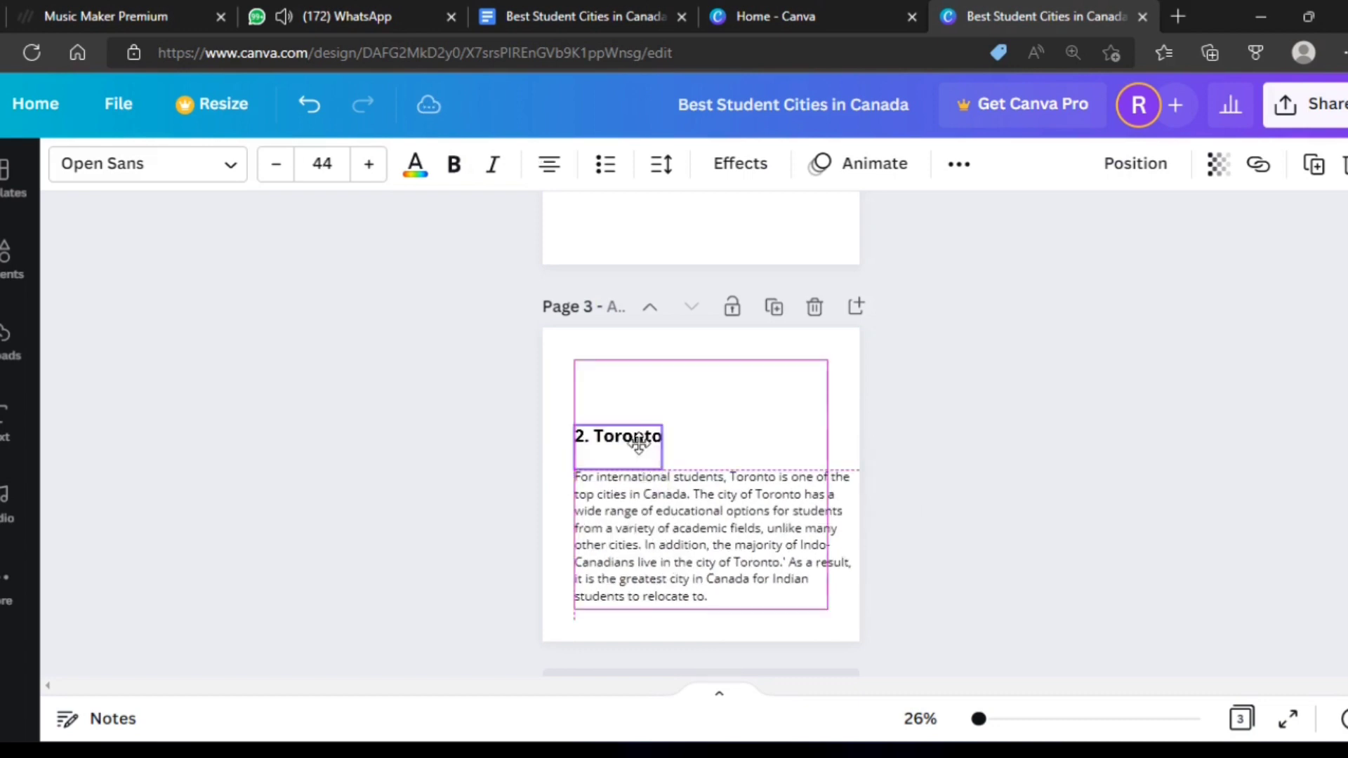
pyautogui.click(652, 537)
pyautogui.moveTo(652, 537); pyautogui.dragTo(651, 514)
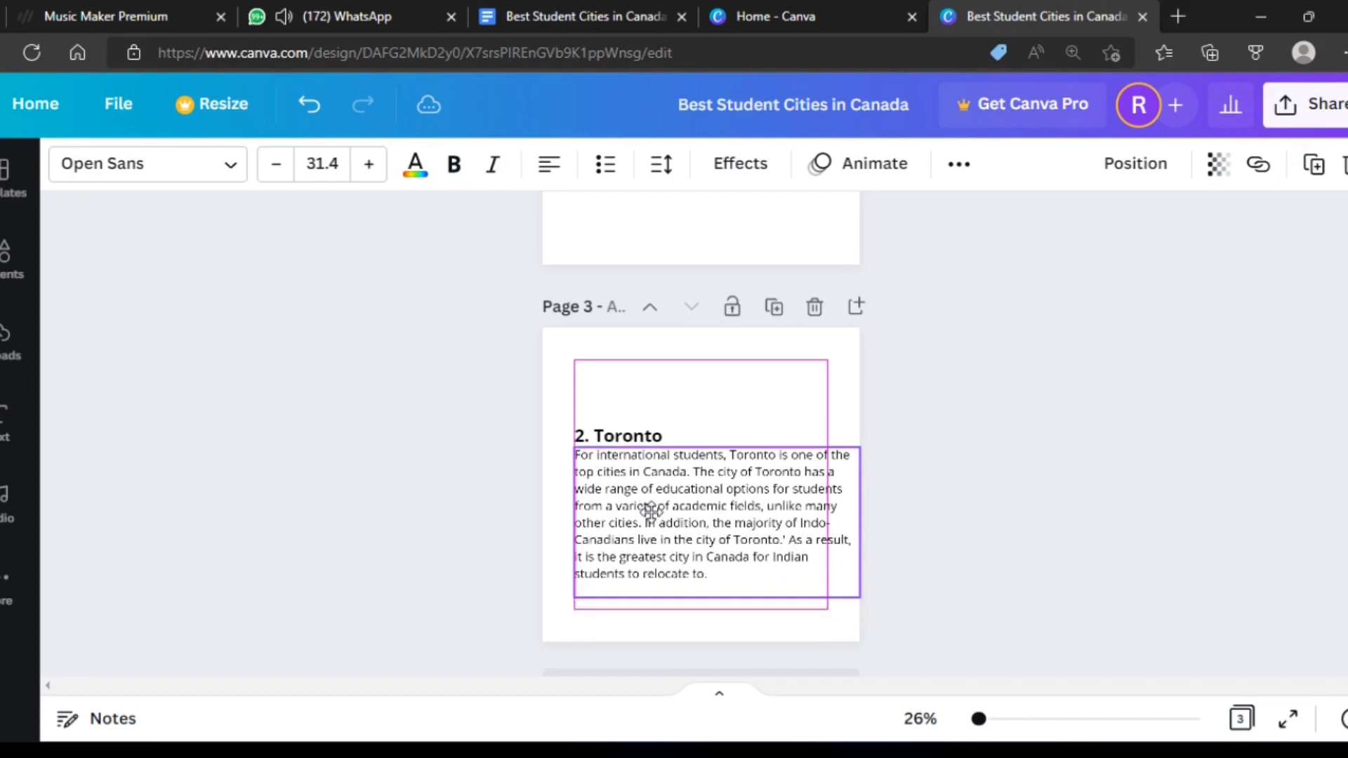
pyautogui.click(992, 482)
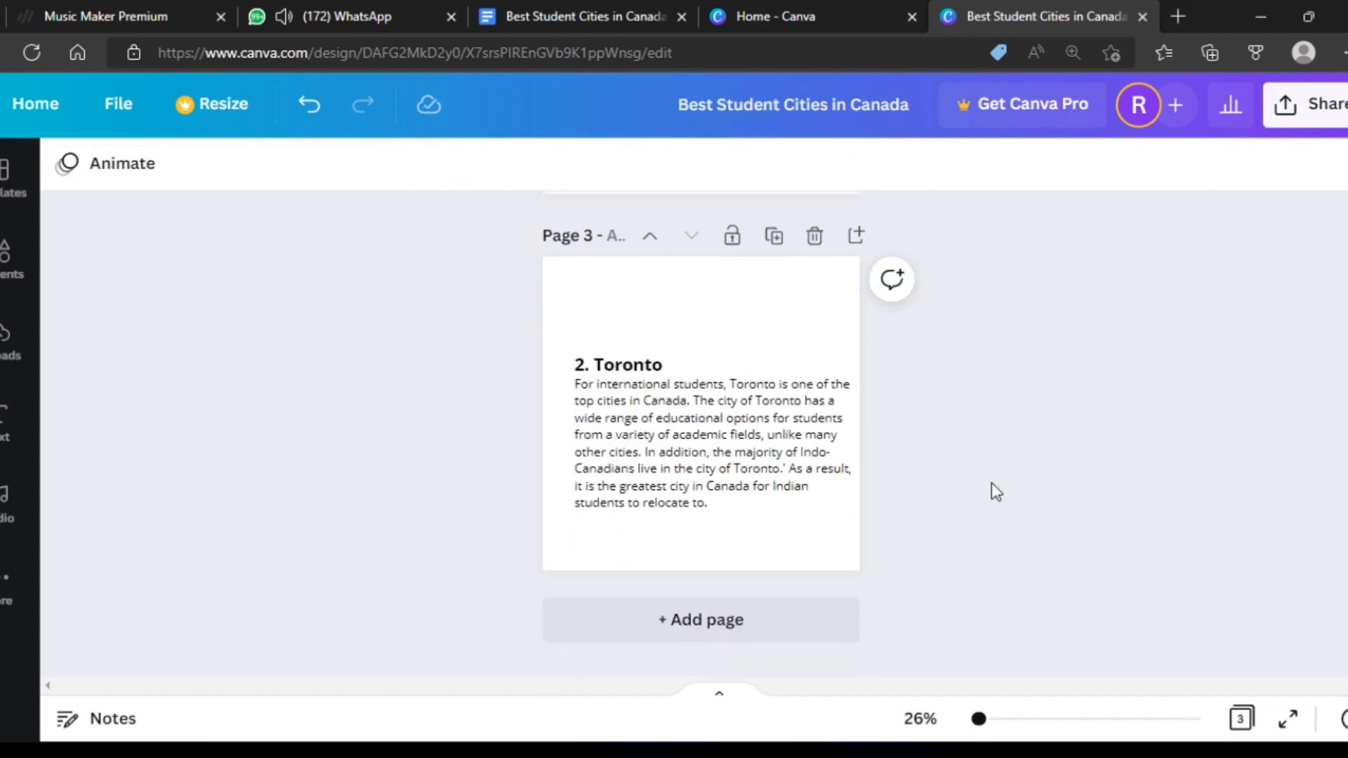
# Compare page 3's layout against the 1. Montreal heading on page 2
pyautogui.scroll(-1, 992, 482)
pyautogui.scroll(4, 992, 483)
pyautogui.scroll(1, 991, 482)
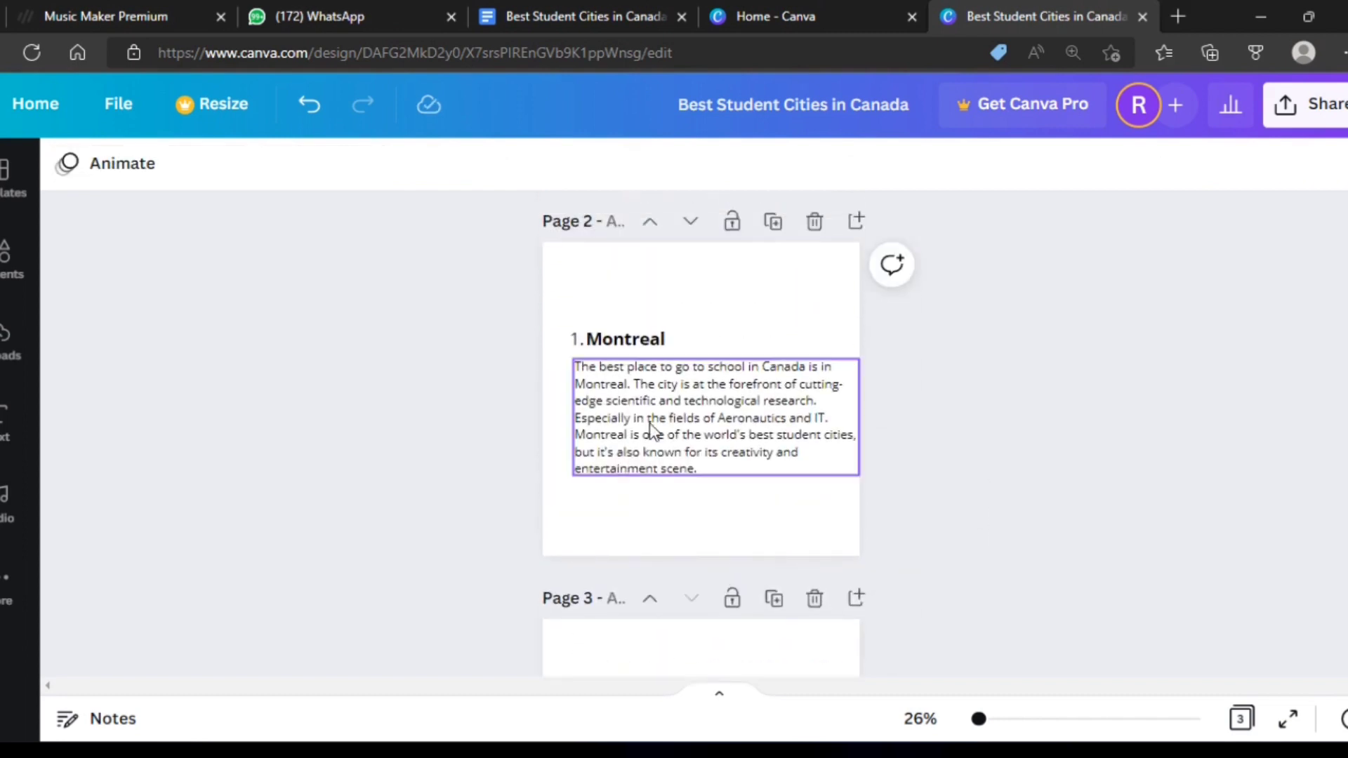
pyautogui.click(618, 354)
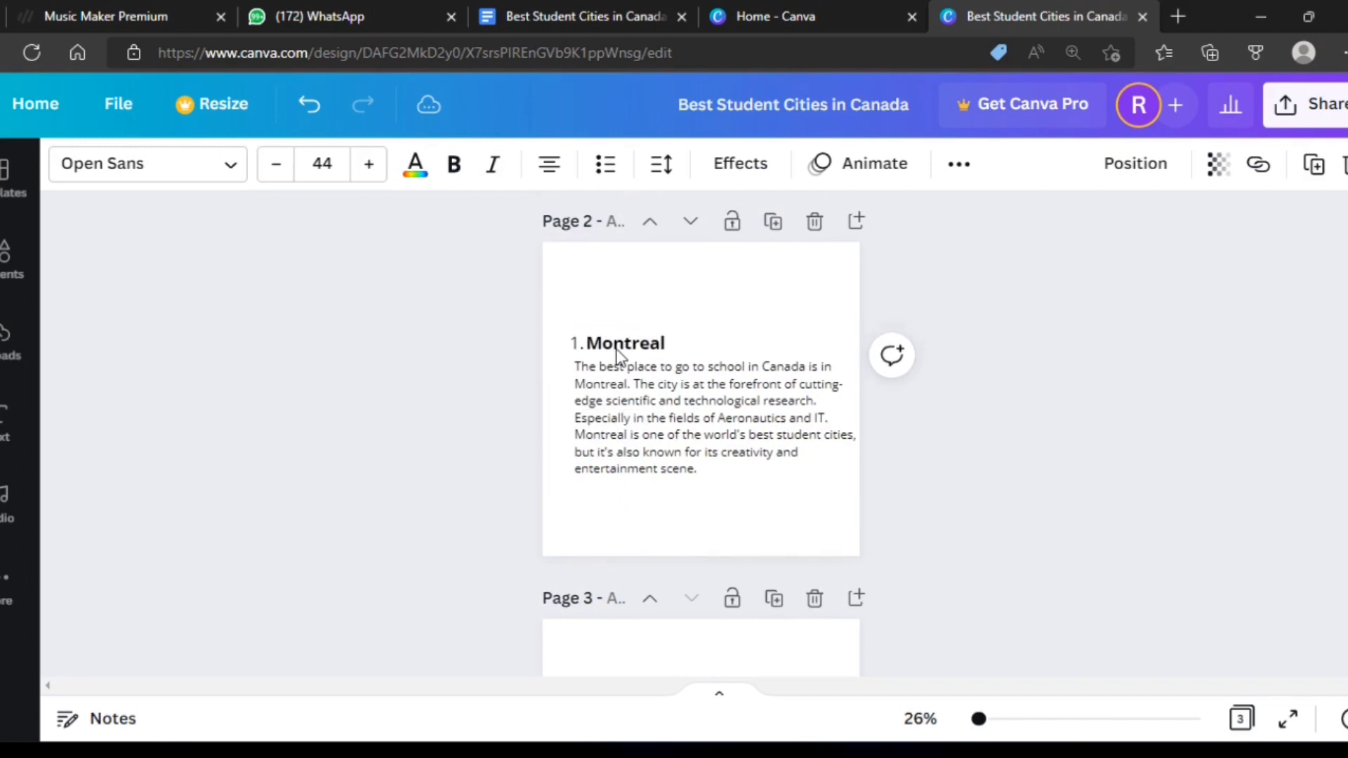
pyautogui.click(890, 424)
pyautogui.scroll(-5, 891, 424)
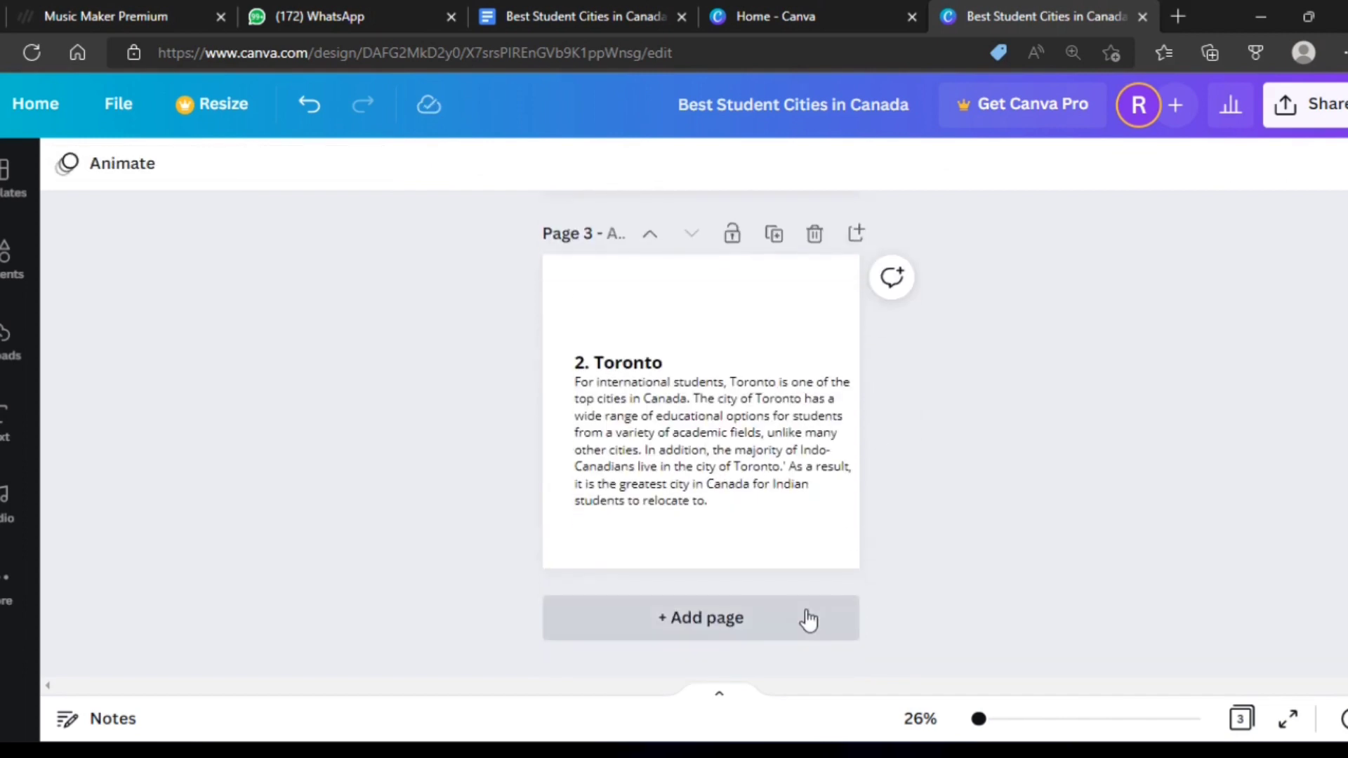
# Add a blank page 4 and select the Vancouver heading in Google Docs
pyautogui.click(808, 619)
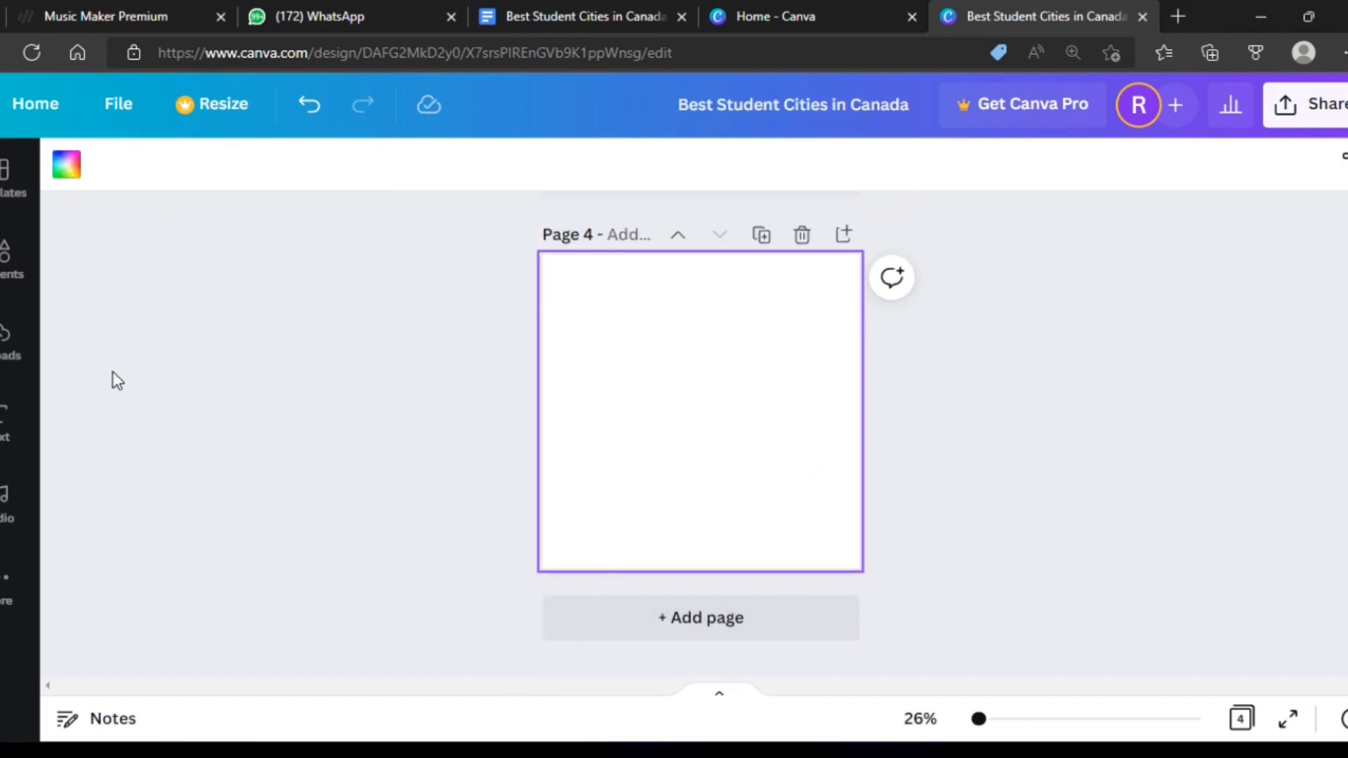
pyautogui.click(293, 15)
pyautogui.click(604, 14)
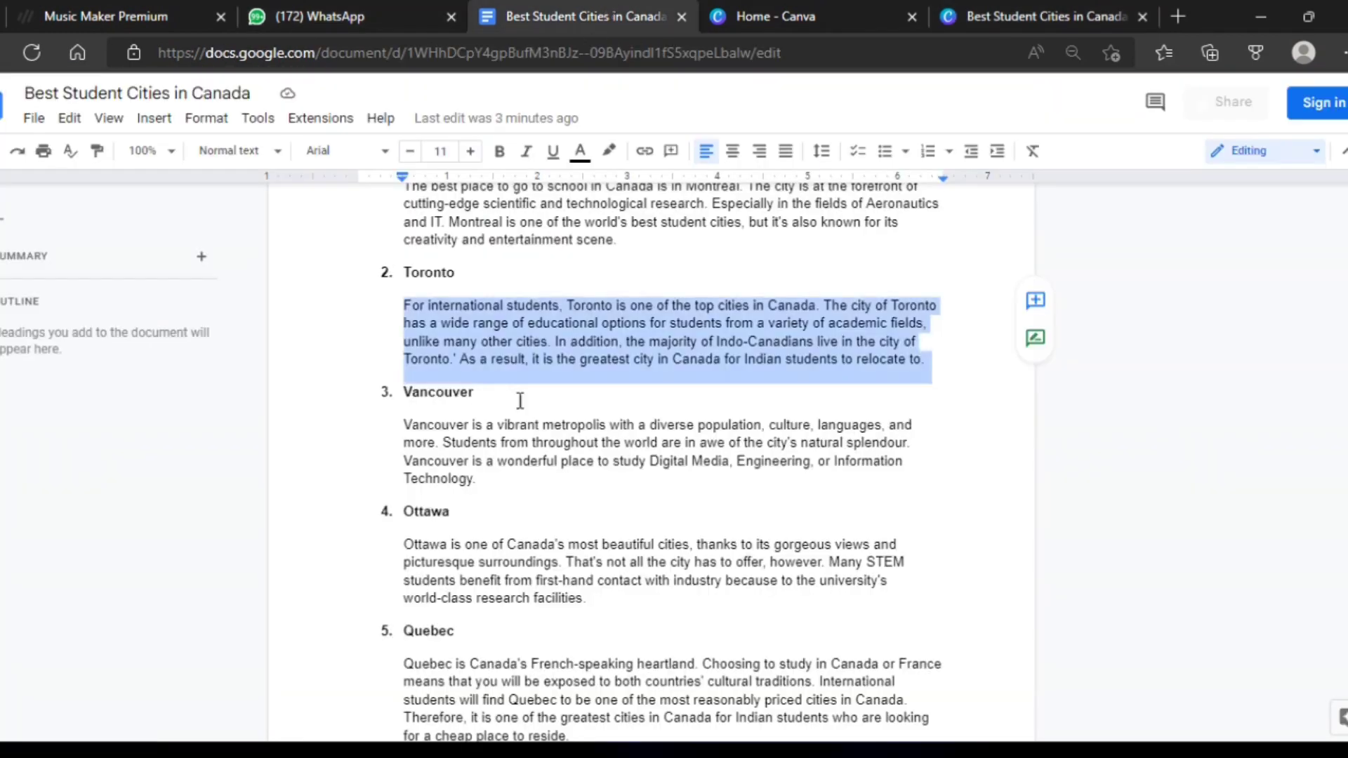
pyautogui.scroll(-2, 520, 401)
pyautogui.moveTo(403, 308); pyautogui.dragTo(474, 312)
pyautogui.hotkey('ctrl', 'c')
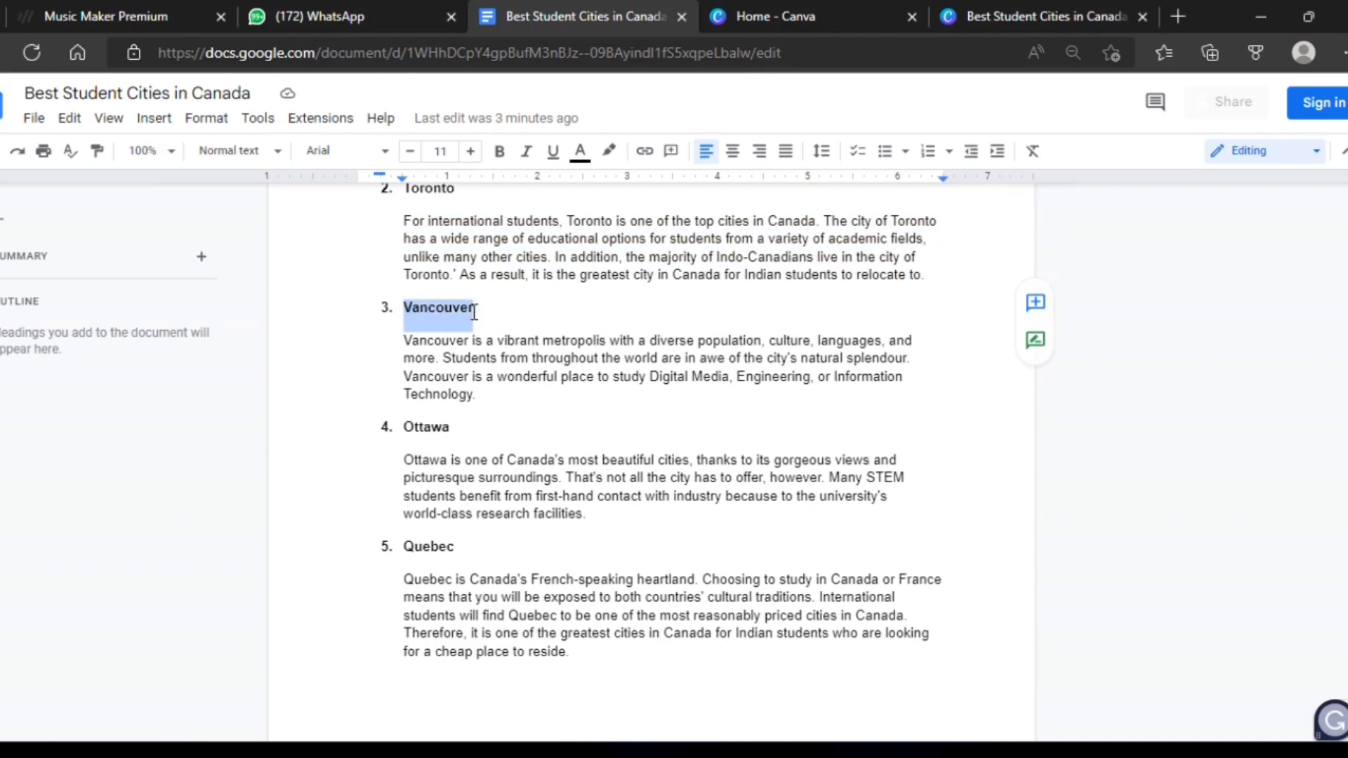
pyautogui.click(802, 17)
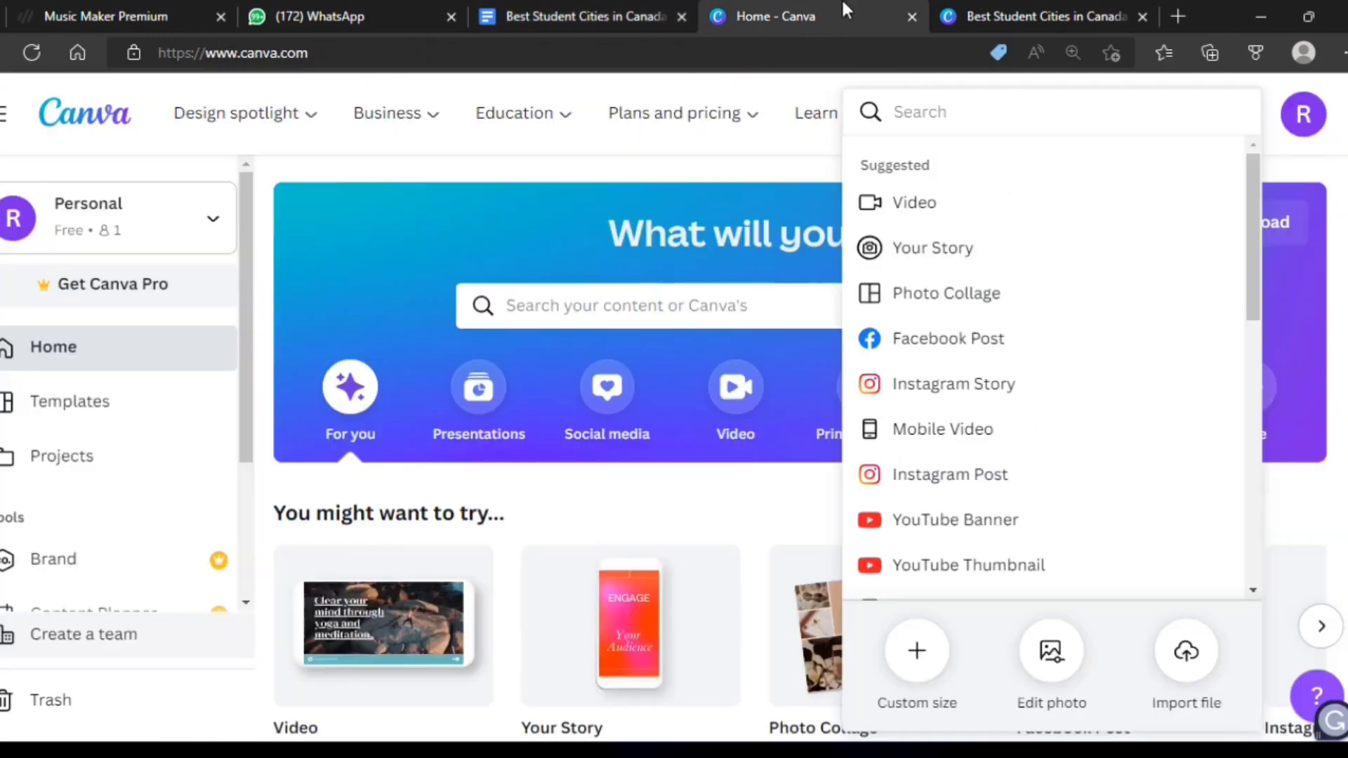
pyautogui.click(995, 5)
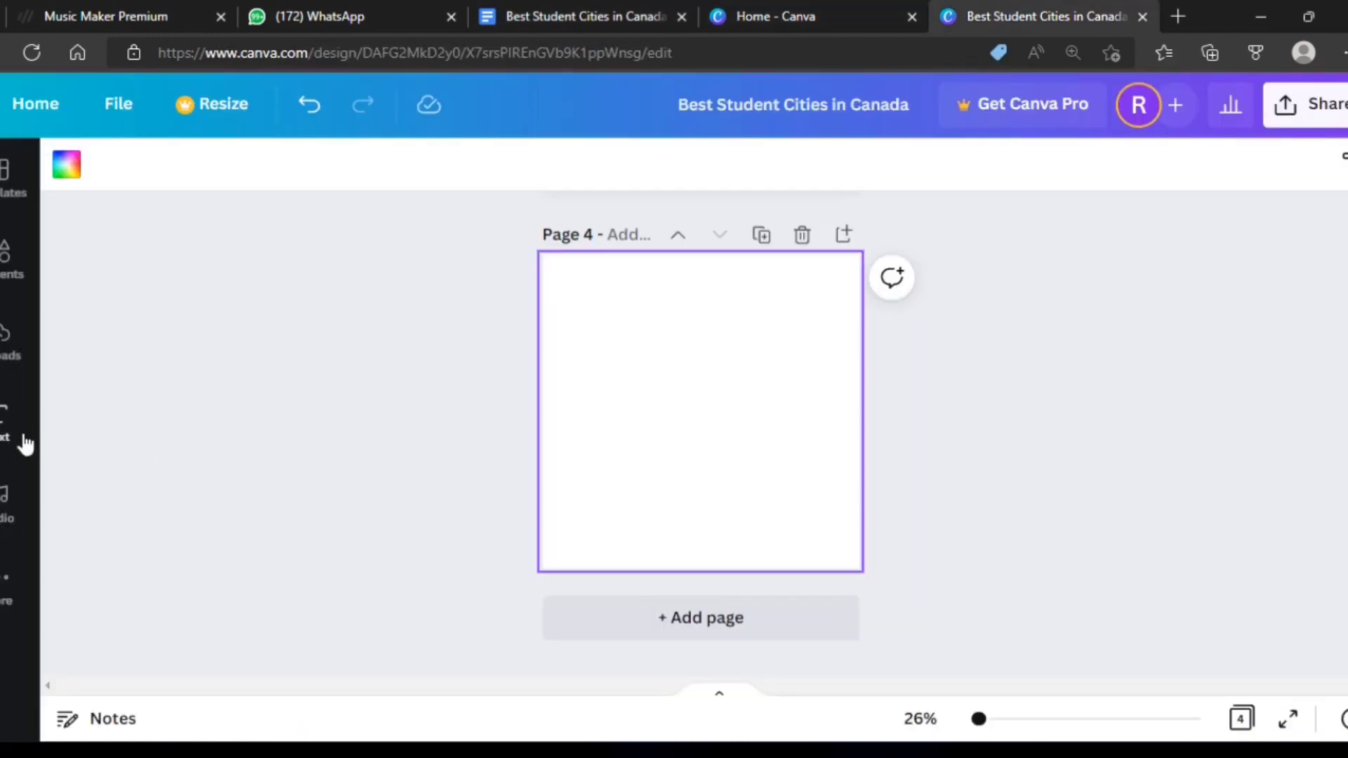
# Add a subheading box to page 4 holding the pasted Vancouver heading
pyautogui.scroll(4, 773, 407)
pyautogui.click(768, 410)
pyautogui.scroll(-3, 767, 410)
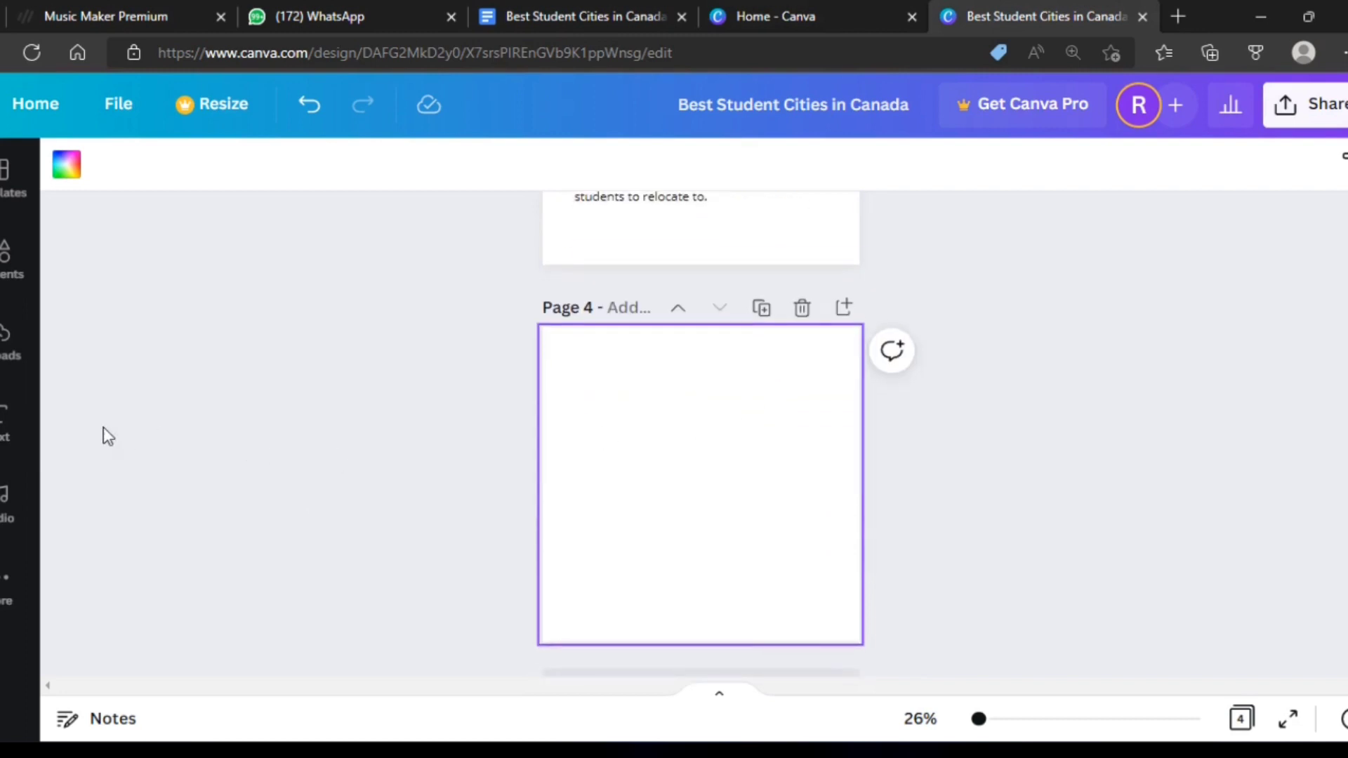
pyautogui.click(26, 440)
pyautogui.click(330, 367)
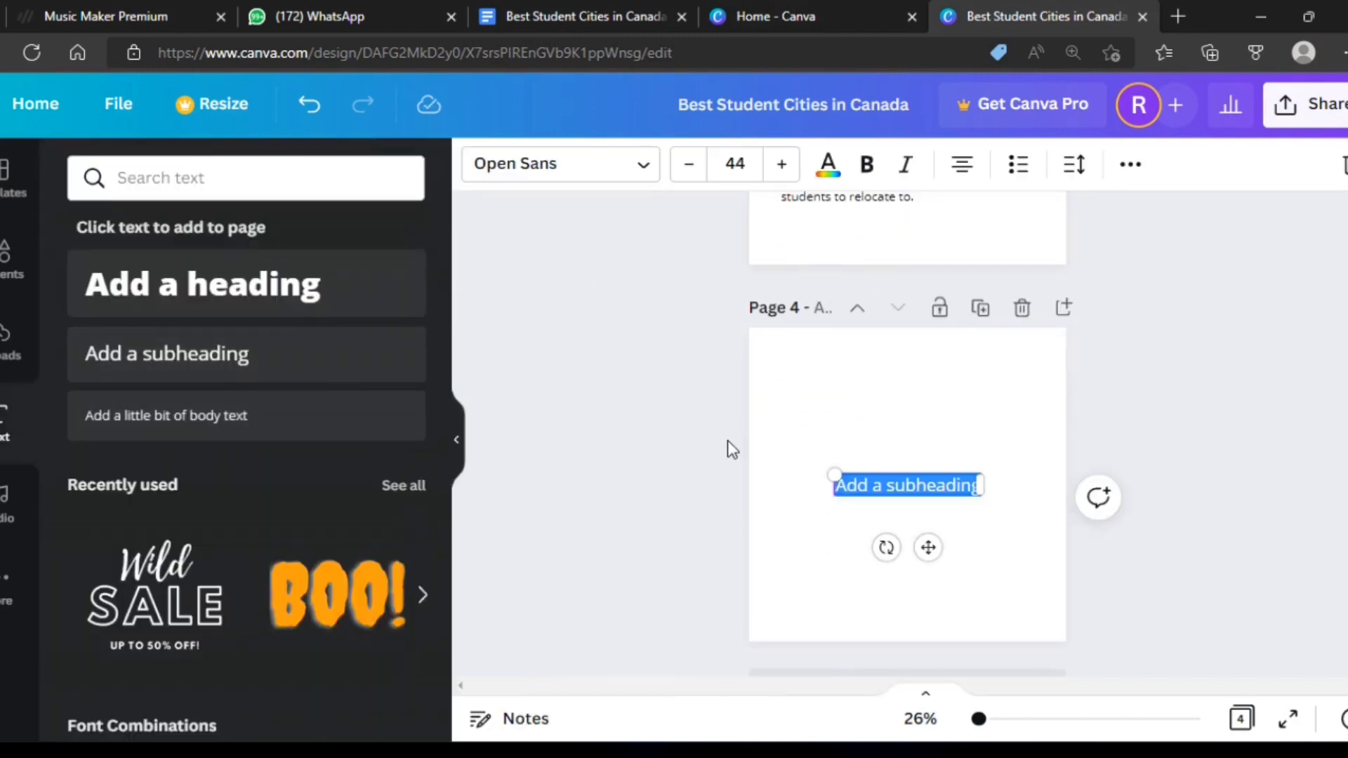
pyautogui.press('BackSpace')
pyautogui.hotkey('ctrl', 'v')
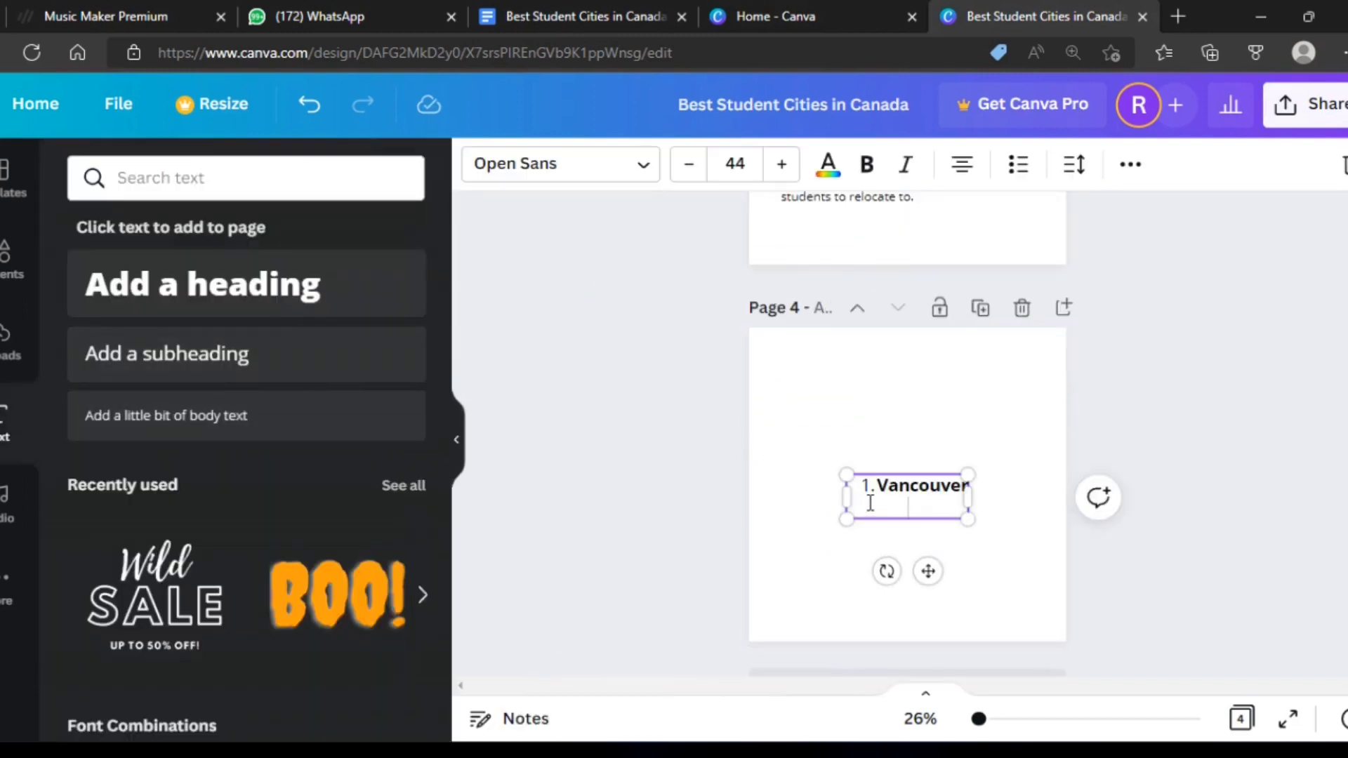
# Replace the automatic list numbering so the heading reads '3. Vancouver'
pyautogui.click(879, 493)
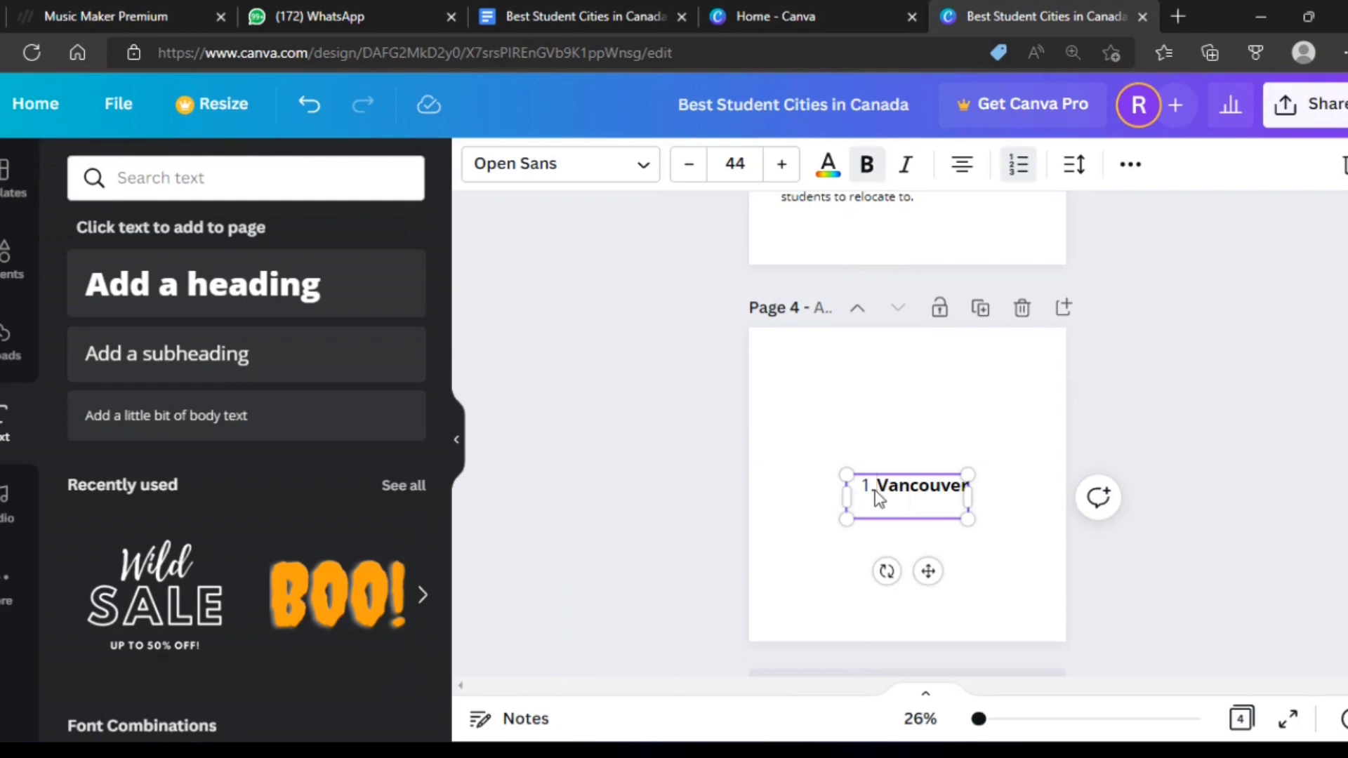
pyautogui.press('BackSpace')
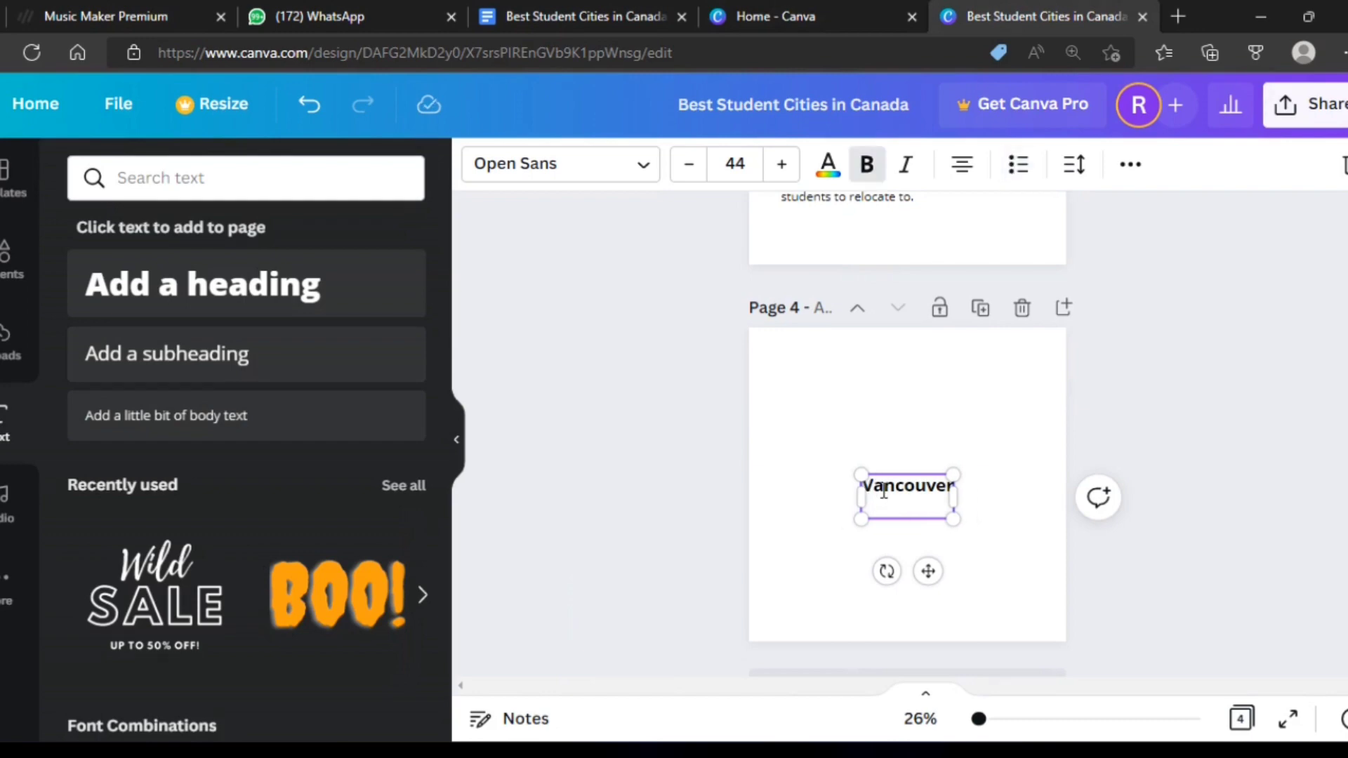
pyautogui.write('3,')
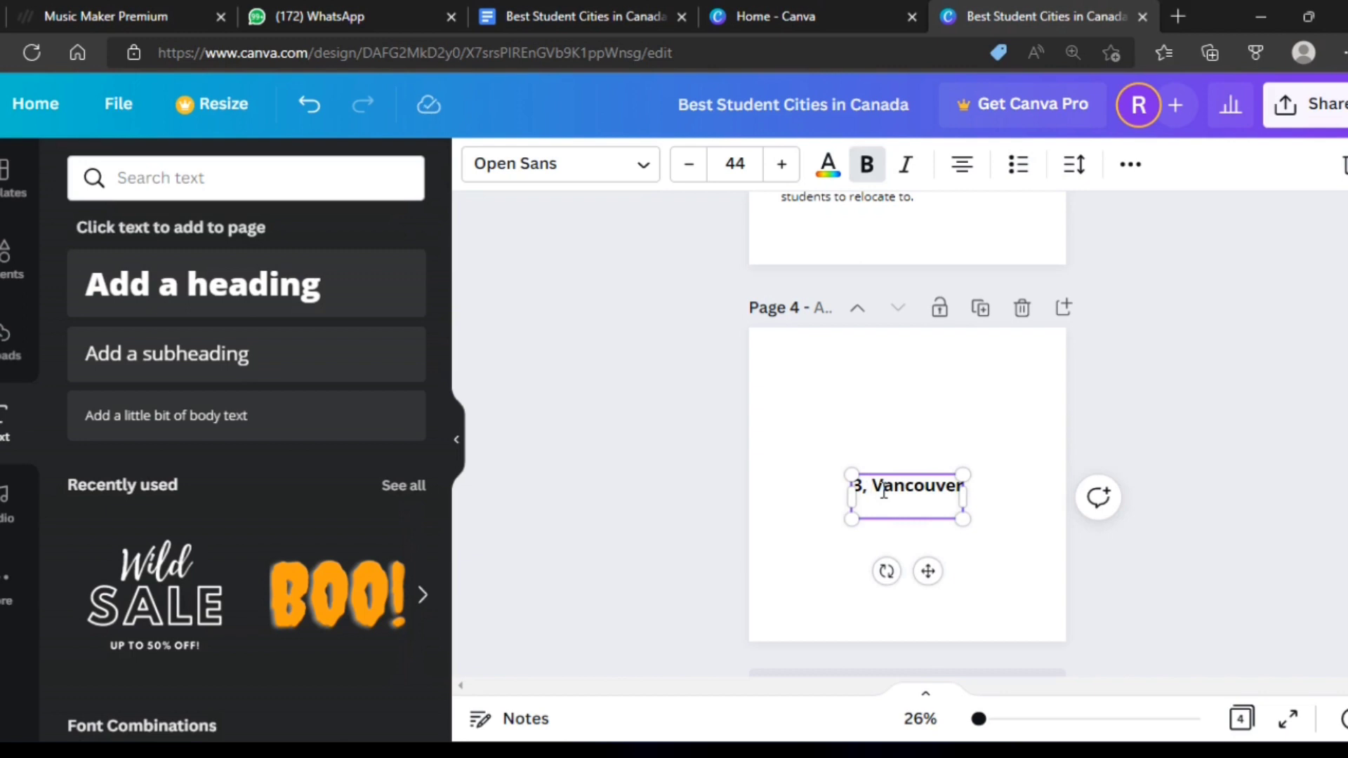
pyautogui.press('BackSpace')
pyautogui.press('BackSpace')
pyautogui.write('.')
# Move the 3. Vancouver heading toward the upper left of page 4
pyautogui.click(457, 440)
pyautogui.click(794, 478)
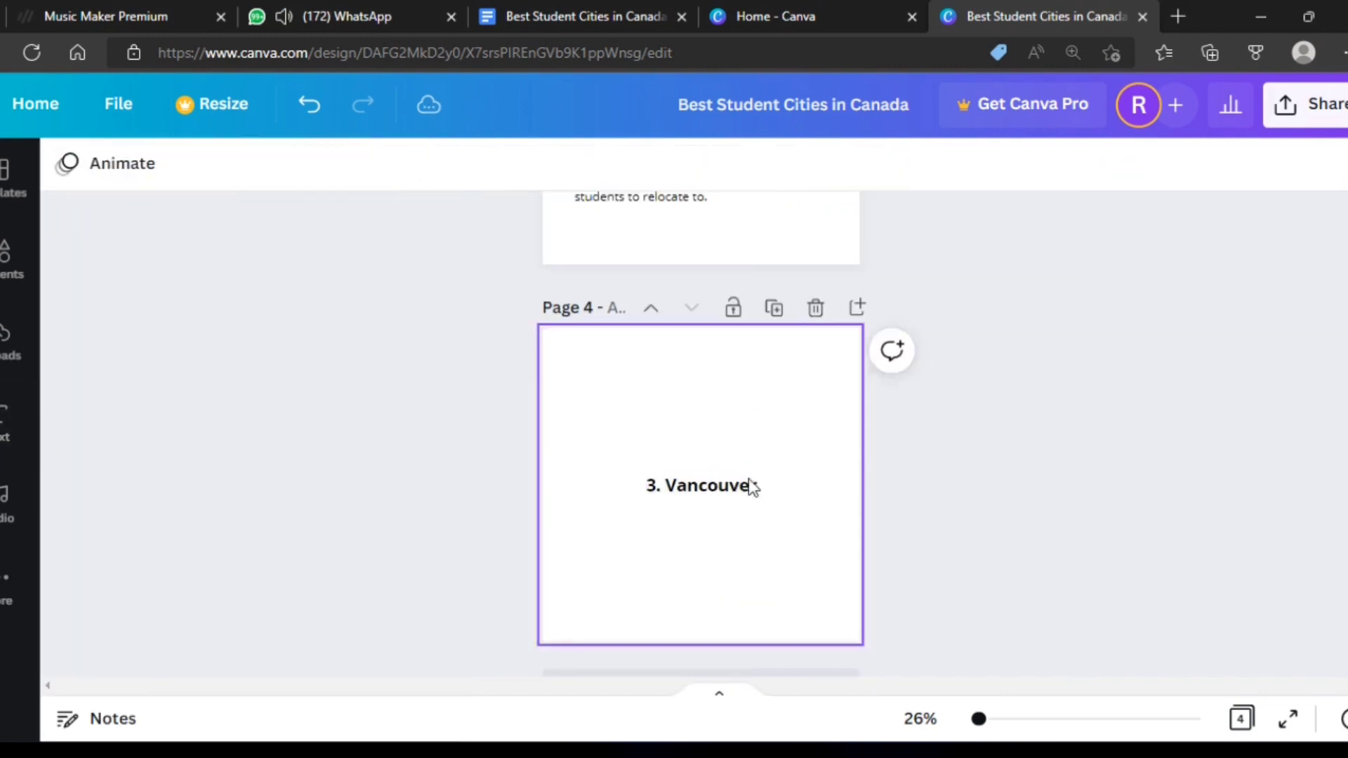
pyautogui.moveTo(692, 478); pyautogui.dragTo(628, 428)
pyautogui.click(1019, 429)
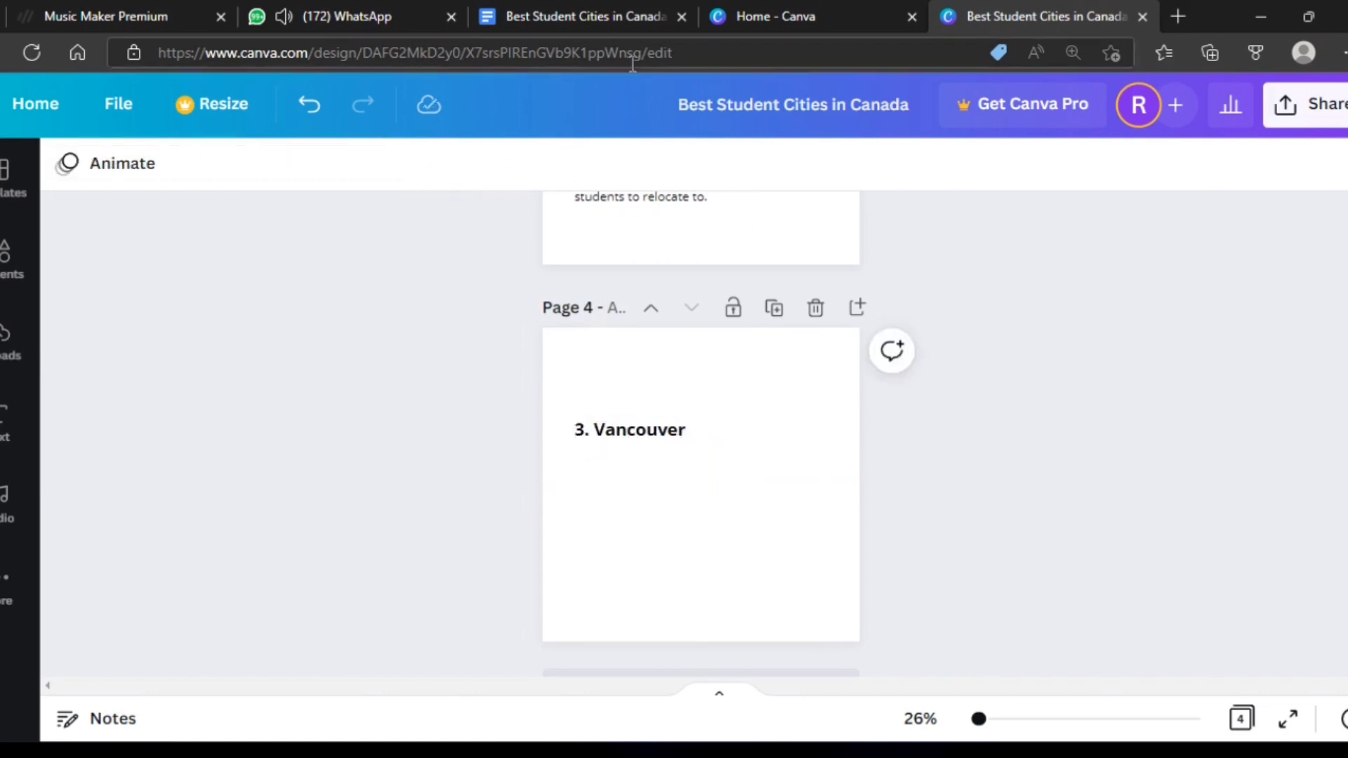
pyautogui.click(583, 16)
# Copy the Vancouver description from Google Docs and paste it into a new text box on page 4
pyautogui.moveTo(403, 340); pyautogui.dragTo(488, 399)
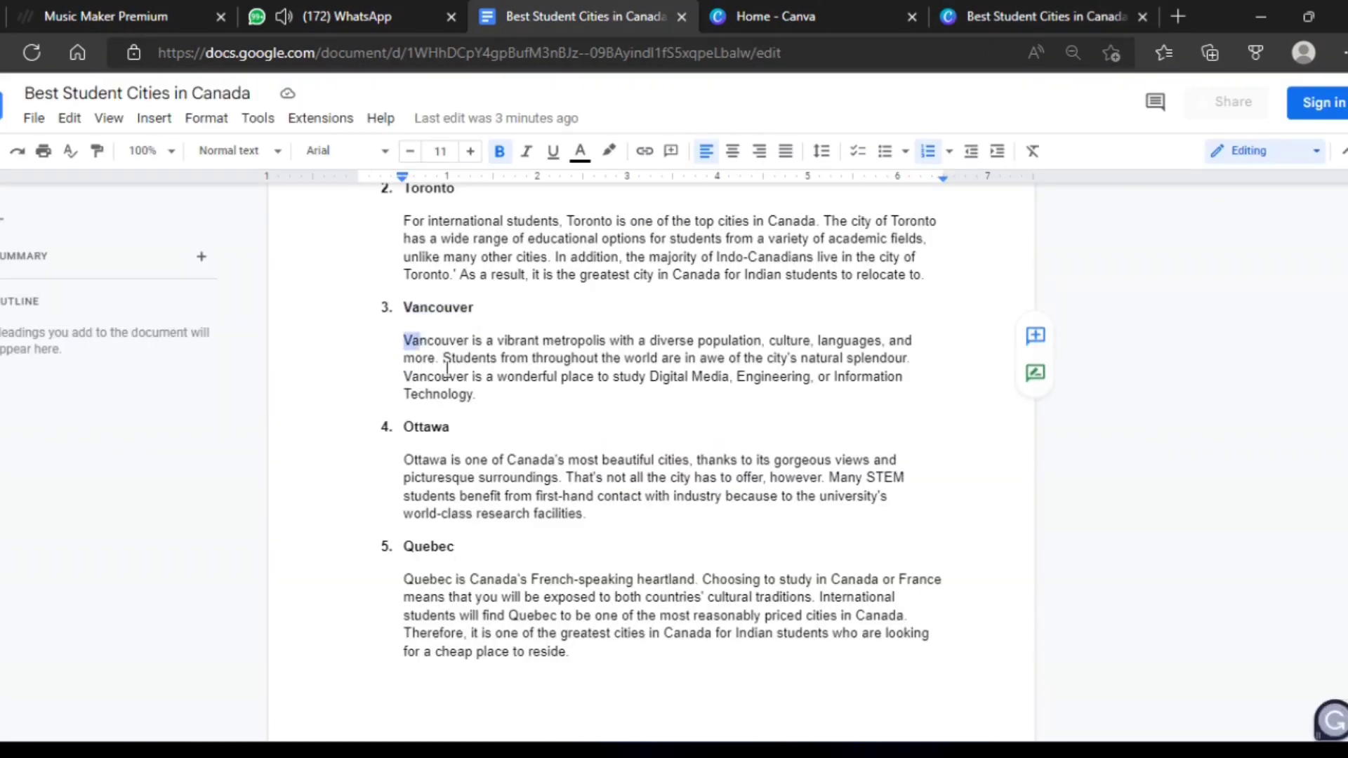
pyautogui.click(1011, 16)
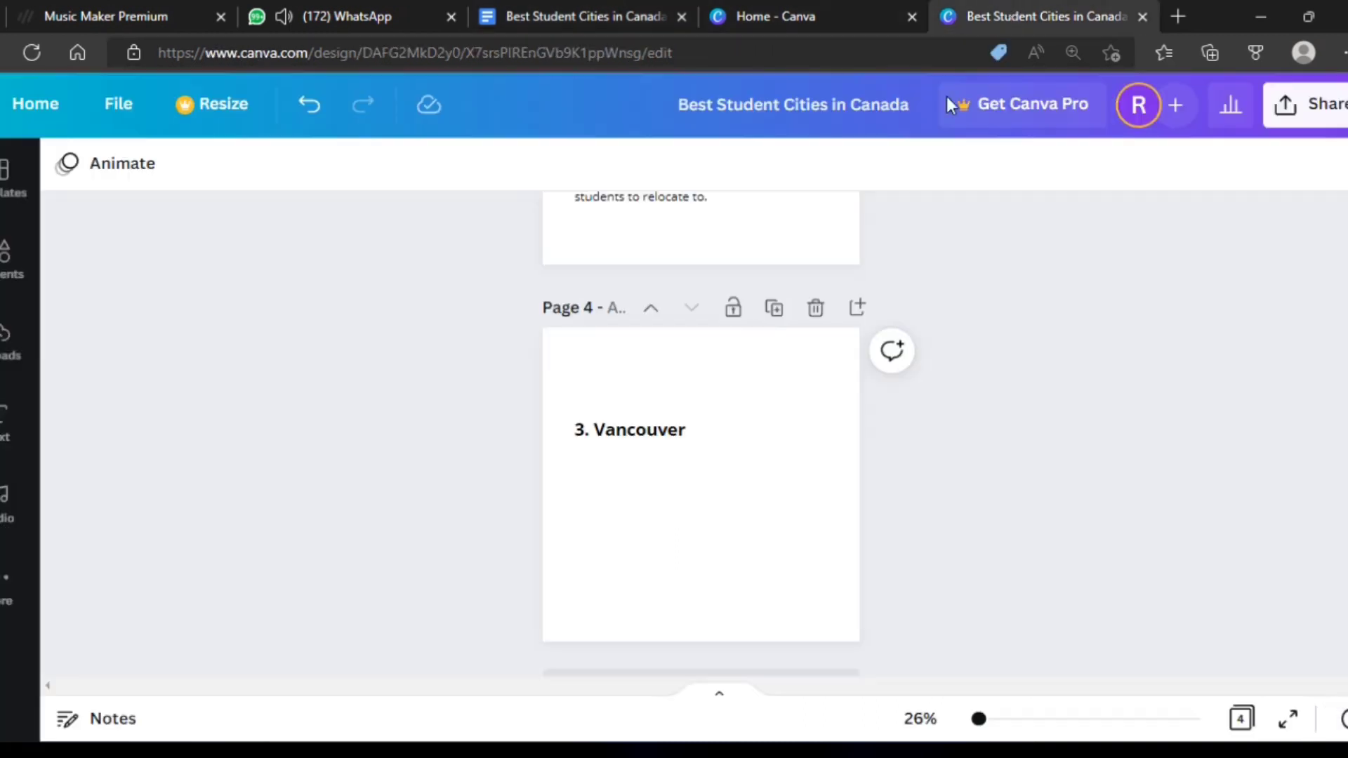
pyautogui.click(15, 455)
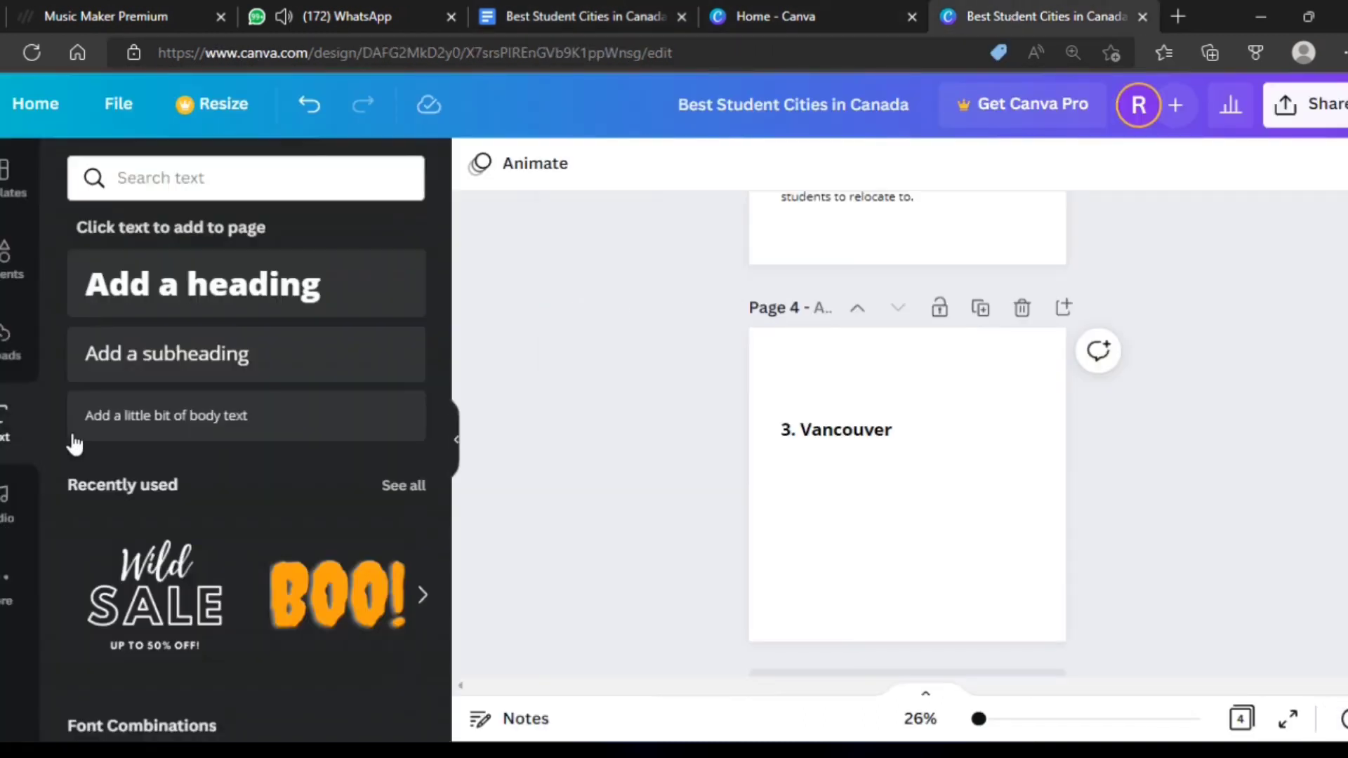
pyautogui.click(166, 372)
pyautogui.write("Vancouver is a vibrant metropolis with a diverse population, culture, languages, and more. Students from throughout the world are in awe of the city's natural splendour. Vancouver is a wonderful place to study Digital Media, Engineering, or Information Technology.")
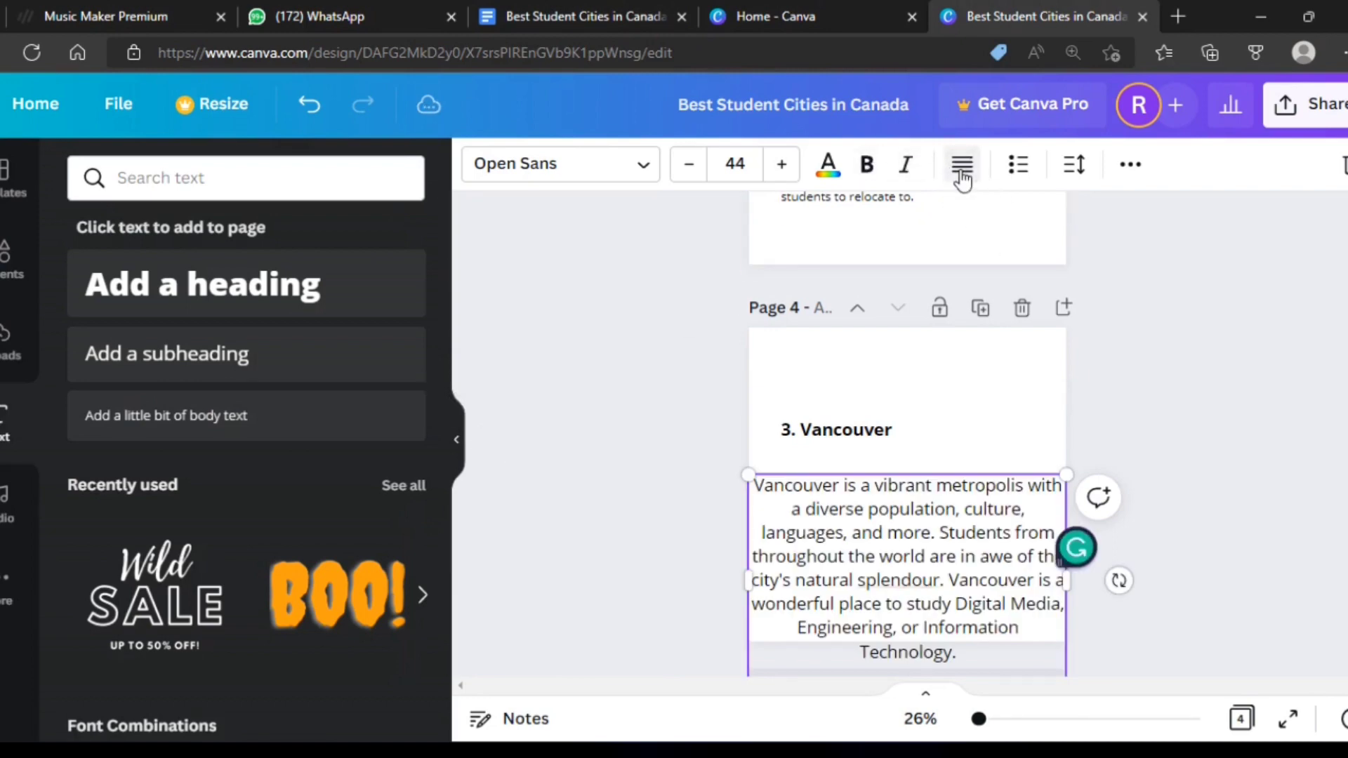
# Left-align the Vancouver paragraph and shrink its text to size 36
pyautogui.click(1299, 440)
pyautogui.click(889, 561)
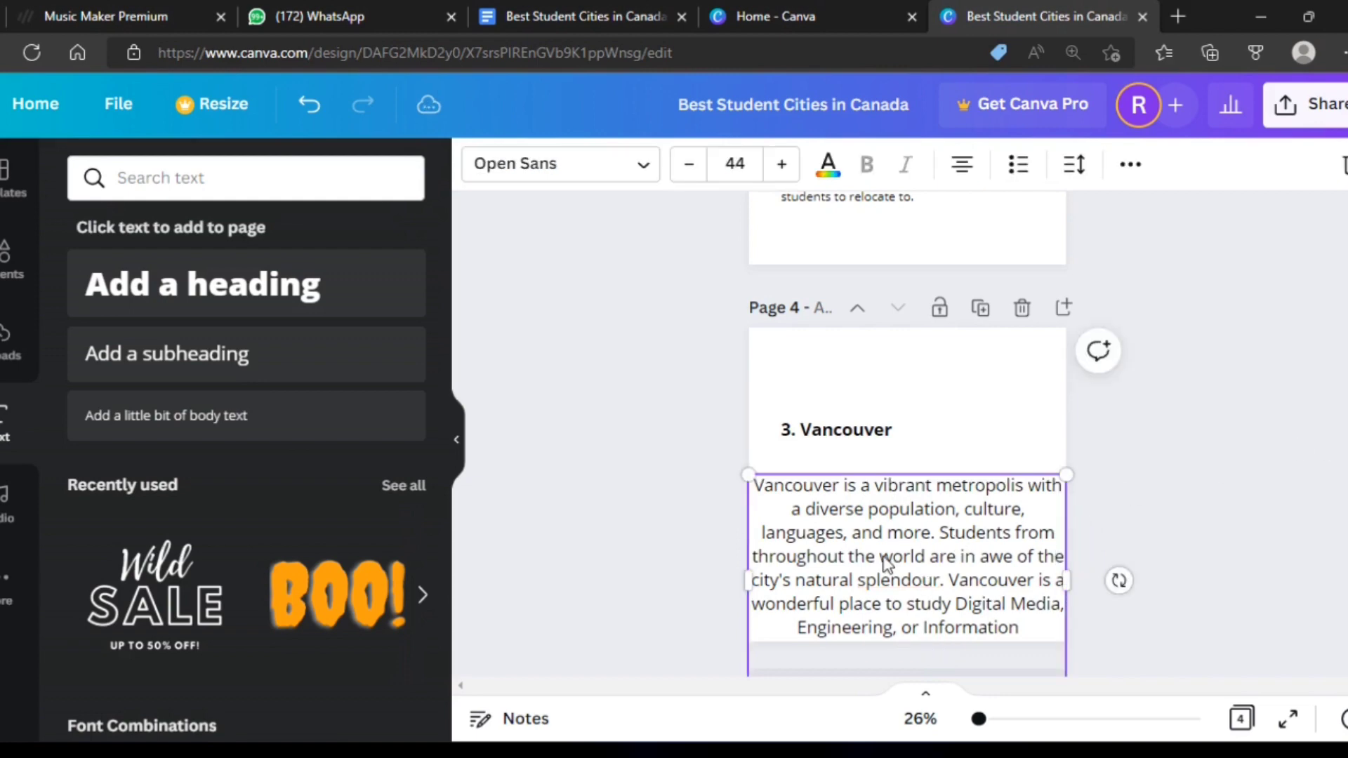
pyautogui.click(959, 176)
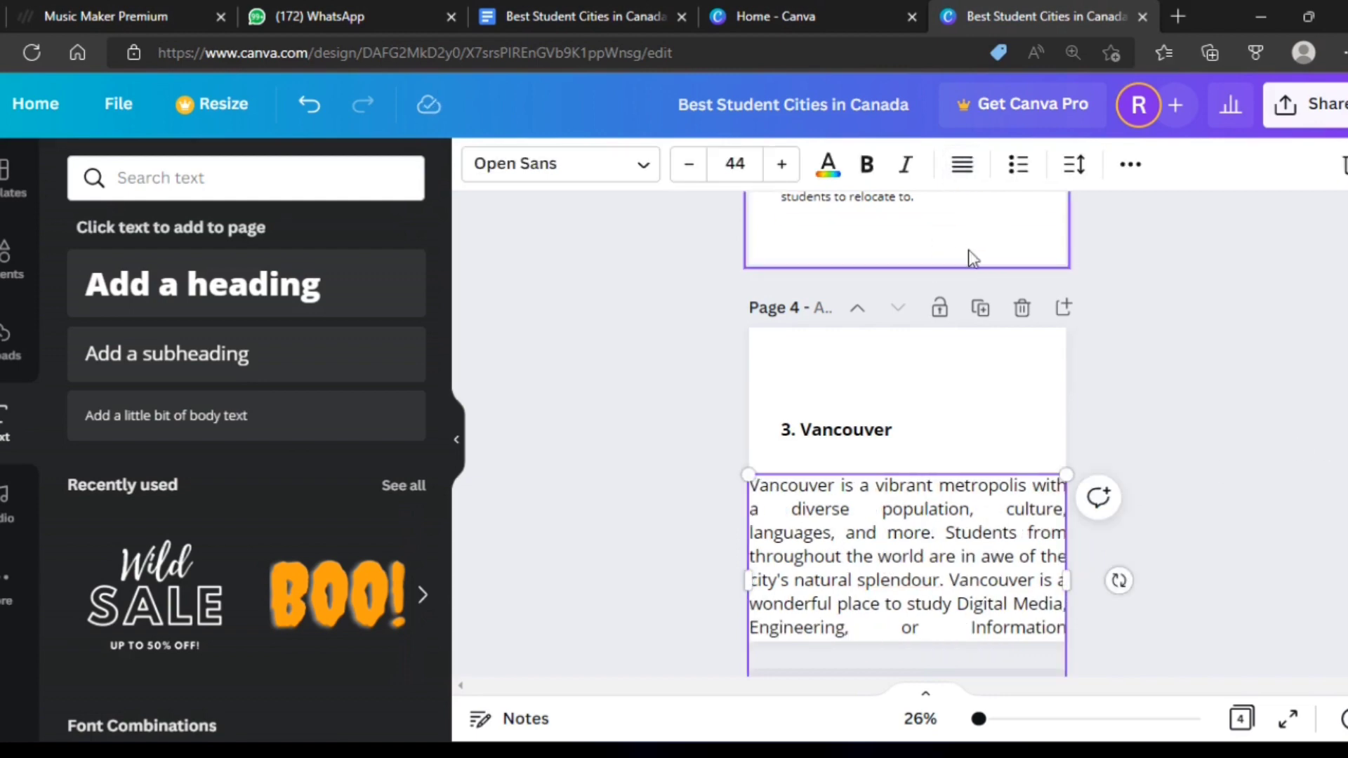
pyautogui.click(964, 182)
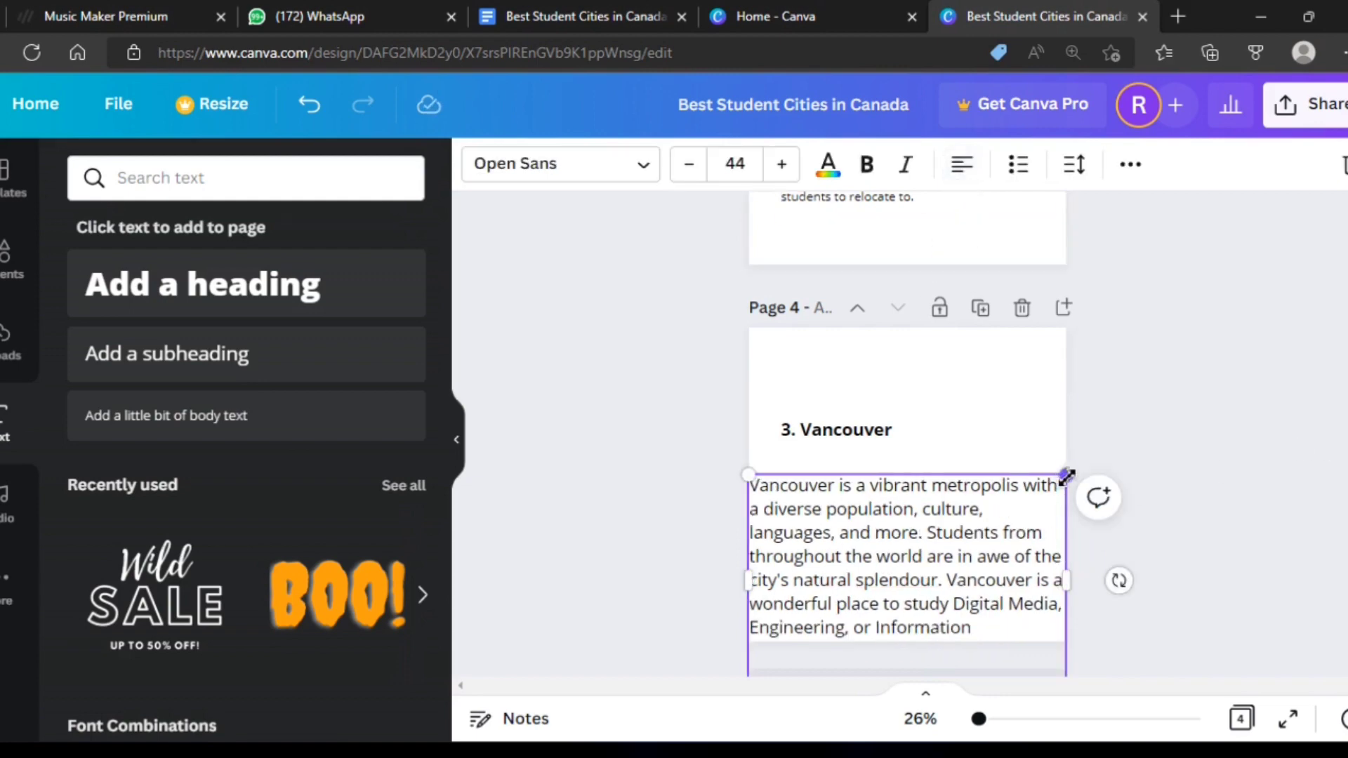
pyautogui.moveTo(1066, 477); pyautogui.dragTo(1008, 513)
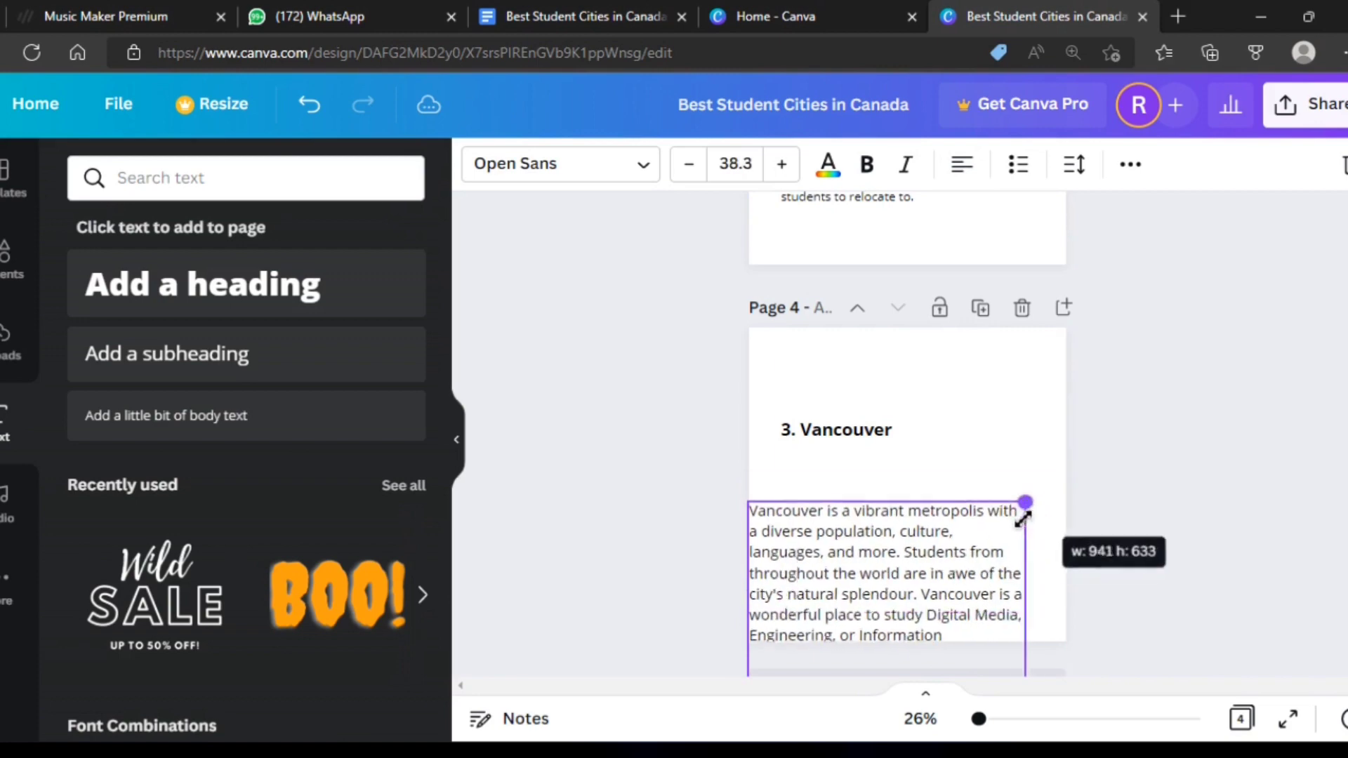
pyautogui.click(456, 440)
# Move the paragraph under the '3. Vancouver' heading, widen it, and line the heading up with it
pyautogui.moveTo(632, 560); pyautogui.dragTo(654, 487)
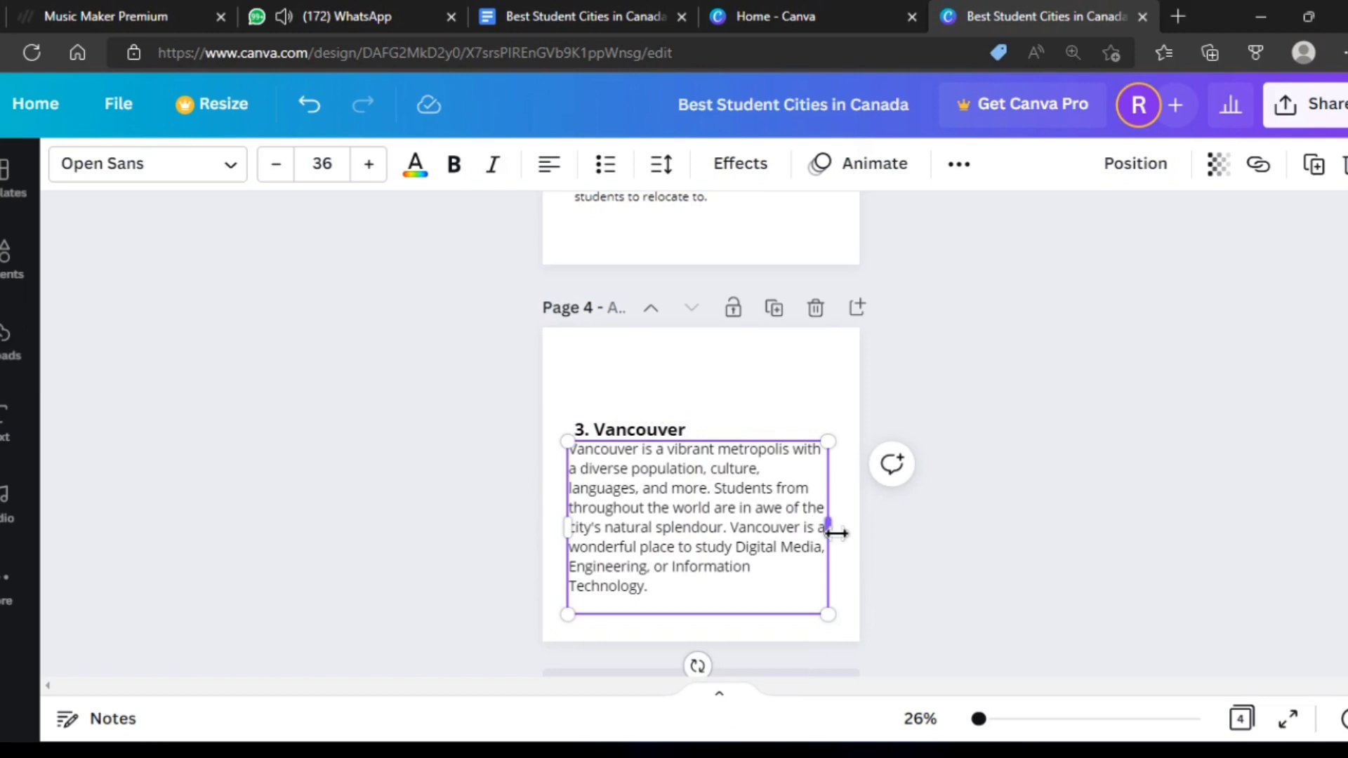
pyautogui.moveTo(836, 534)
pyautogui.mouseDown()
pyautogui.moveTo(852, 533)
pyautogui.moveTo(814, 542)
pyautogui.mouseUp()
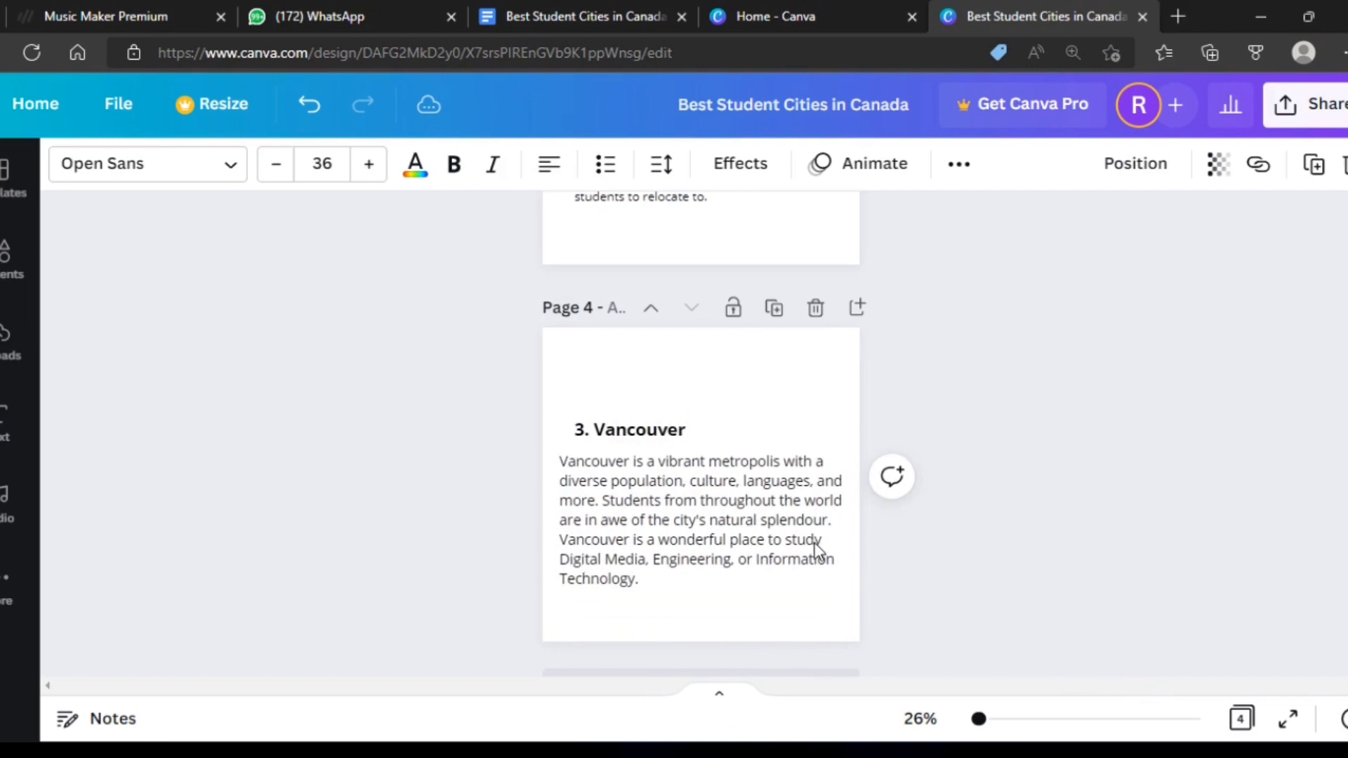
pyautogui.moveTo(658, 442); pyautogui.dragTo(641, 444)
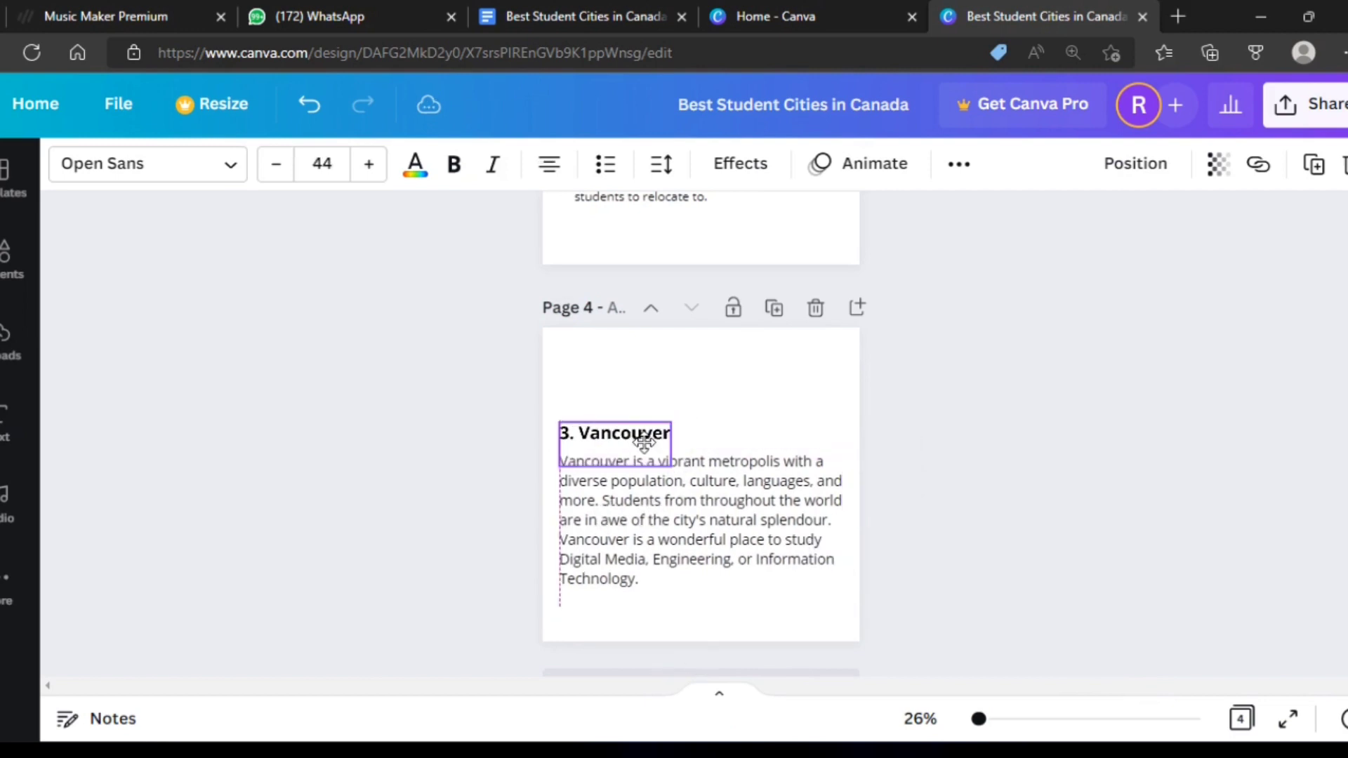
pyautogui.click(955, 491)
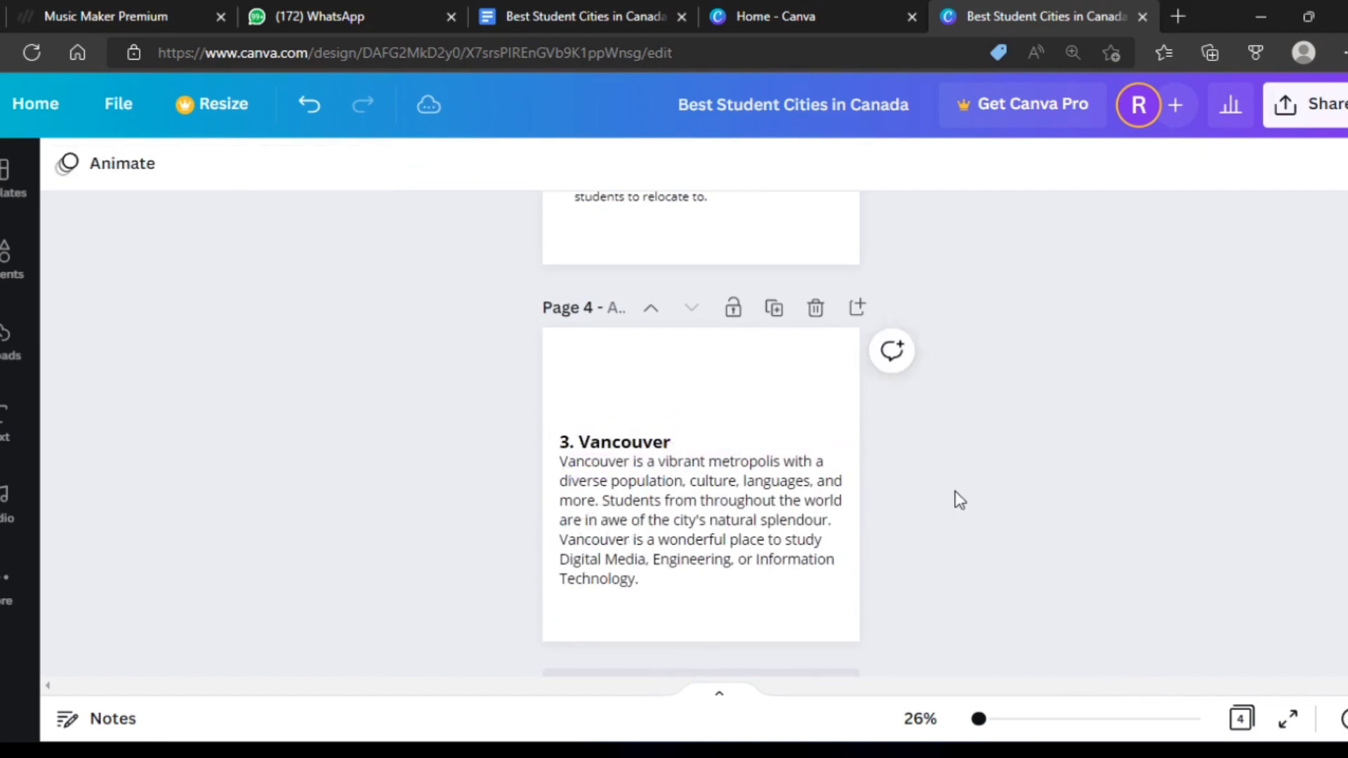
pyautogui.scroll(1, 955, 492)
pyautogui.scroll(4, 955, 491)
pyautogui.scroll(-5, 956, 499)
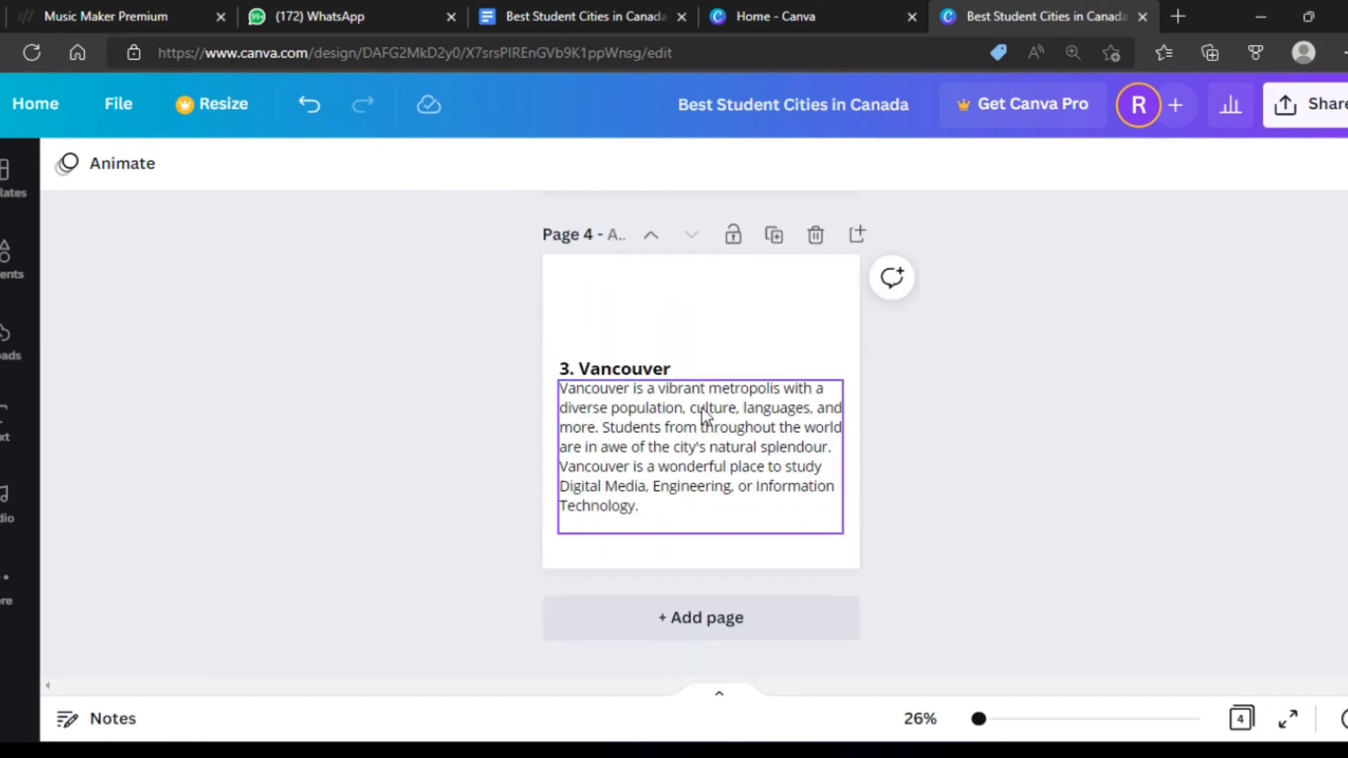
pyautogui.moveTo(655, 370); pyautogui.dragTo(673, 371)
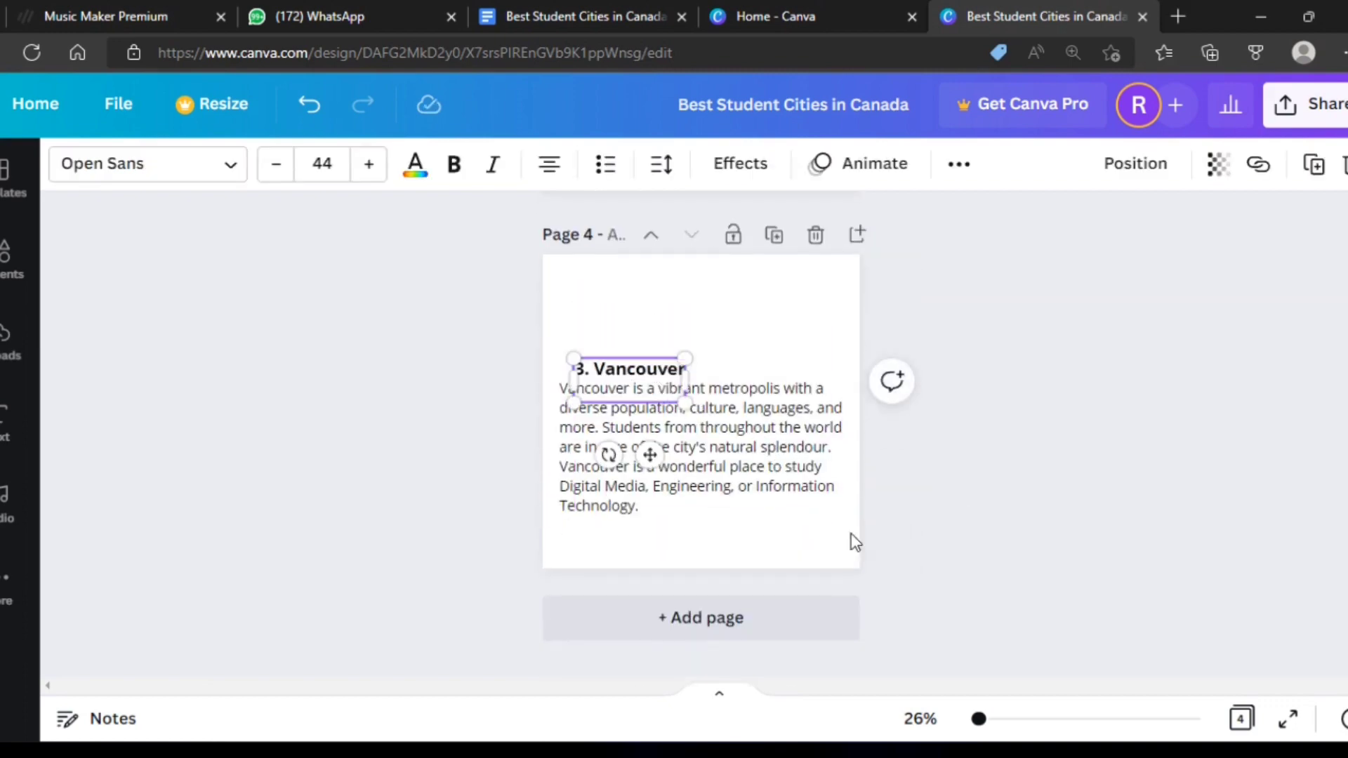
# Fine-tune the Vancouver description's size and alignment beneath its heading, then add blank page 5
pyautogui.click(836, 521)
pyautogui.moveTo(845, 534); pyautogui.dragTo(830, 529)
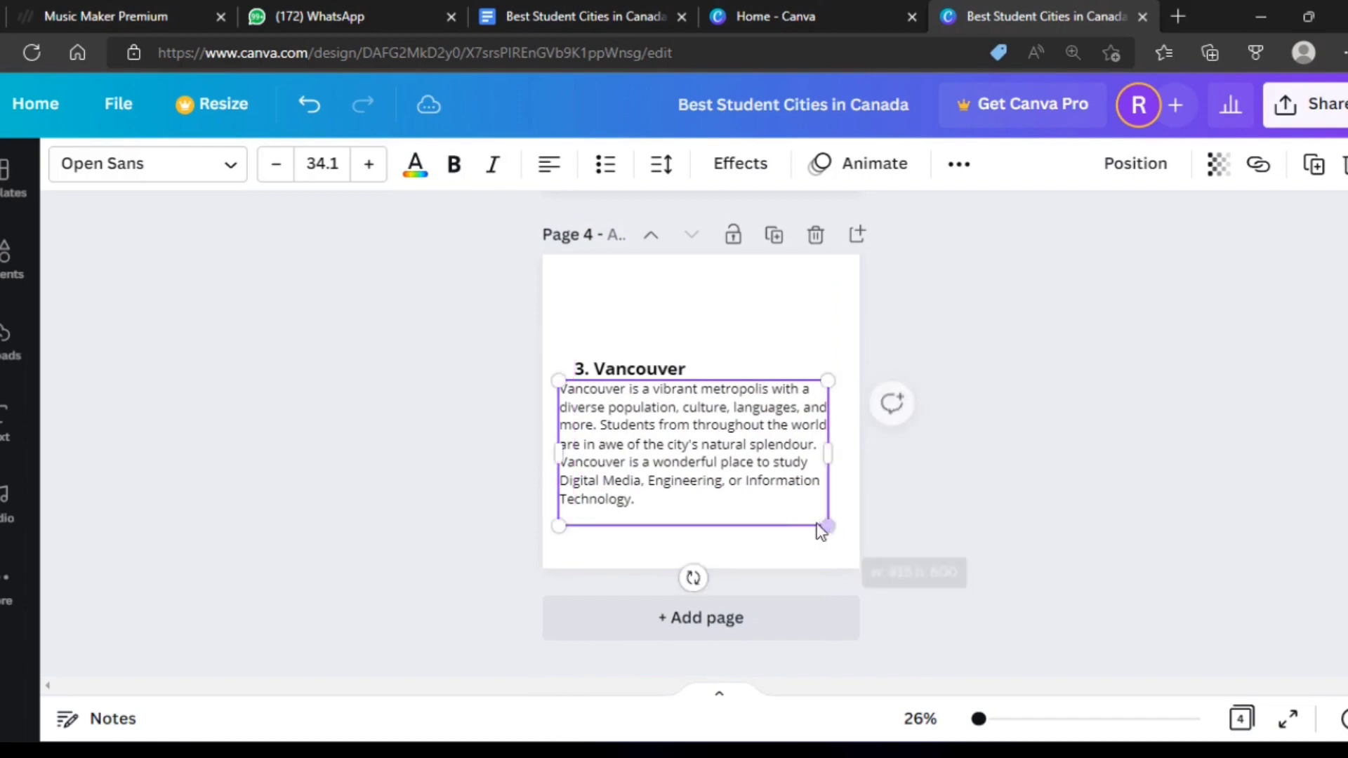
pyautogui.moveTo(727, 467); pyautogui.dragTo(742, 467)
pyautogui.click(938, 506)
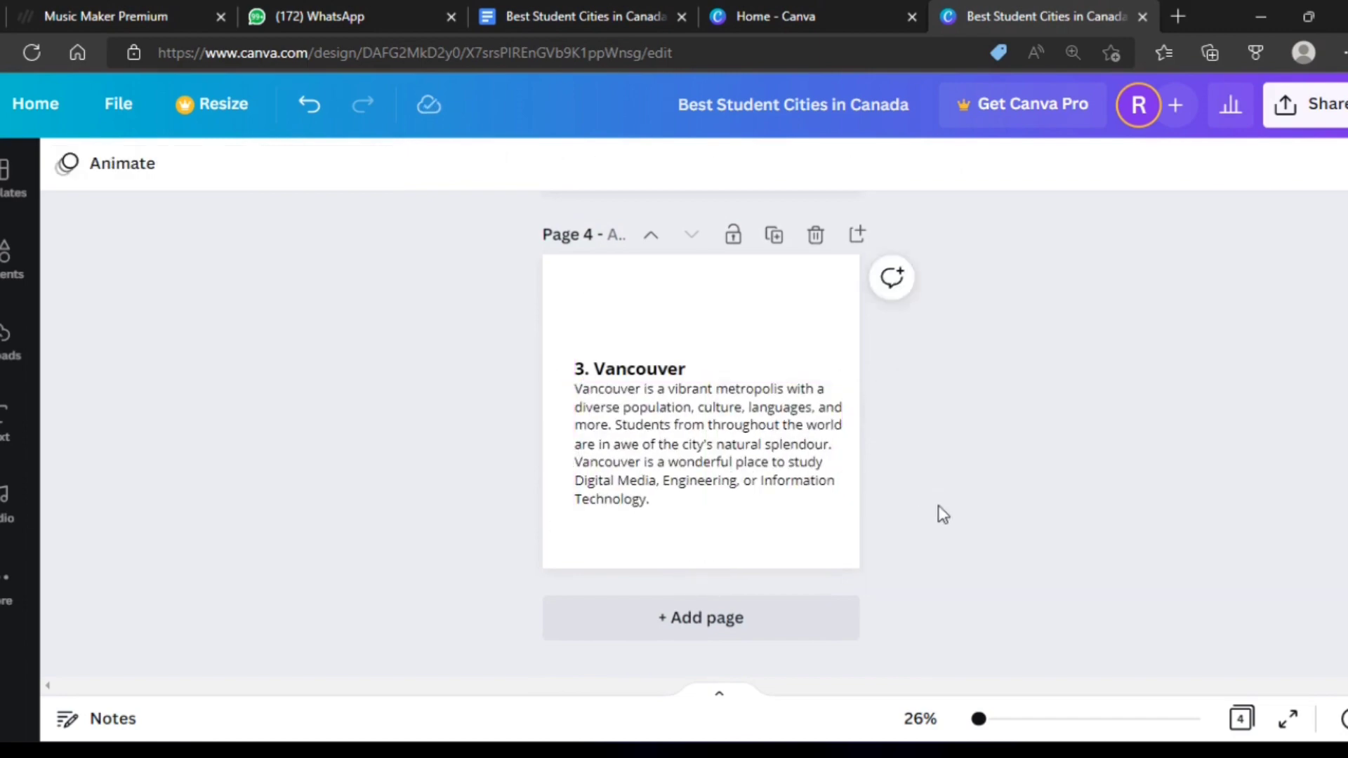
pyautogui.scroll(5, 938, 505)
pyautogui.scroll(-5, 941, 512)
pyautogui.scroll(-2, 941, 512)
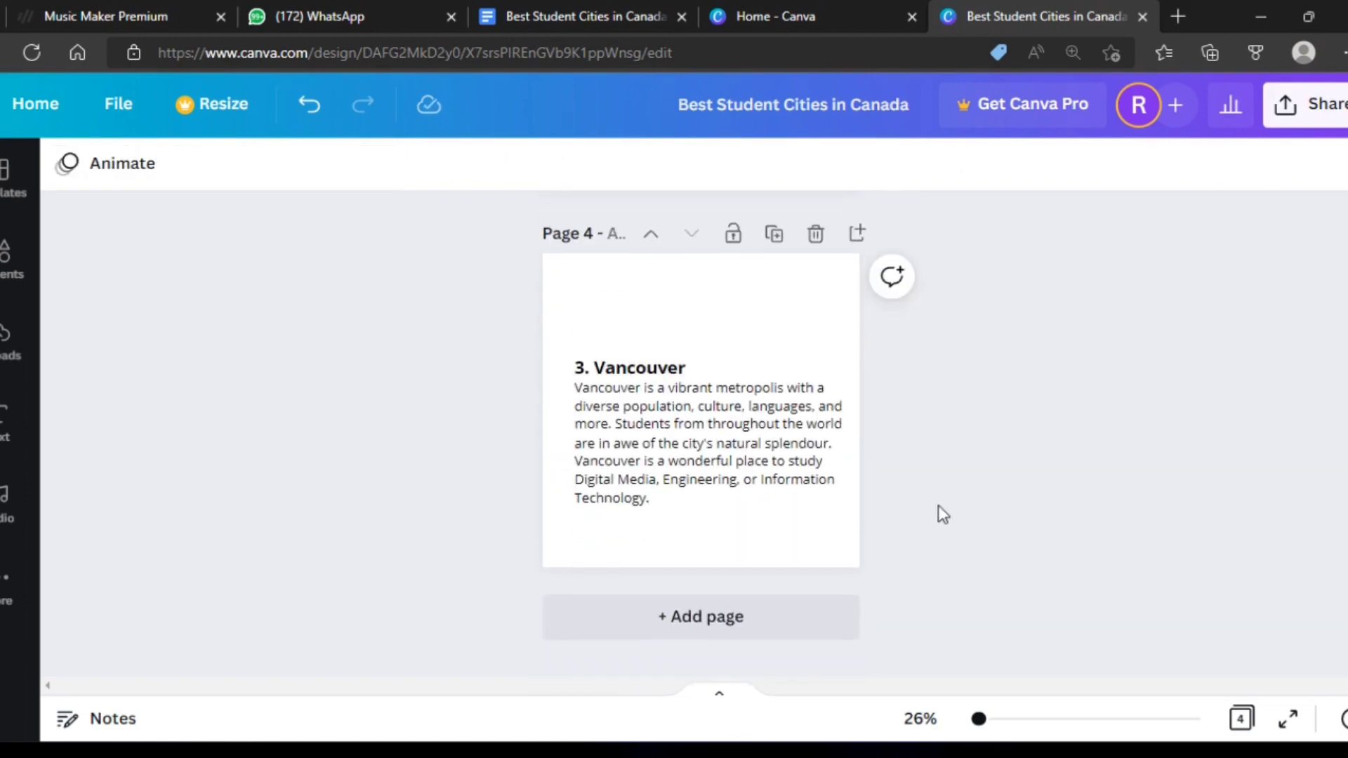
pyautogui.click(846, 617)
# Copy the Ottawa heading from Google Docs and paste it as a subheading on page 5
pyautogui.click(632, 15)
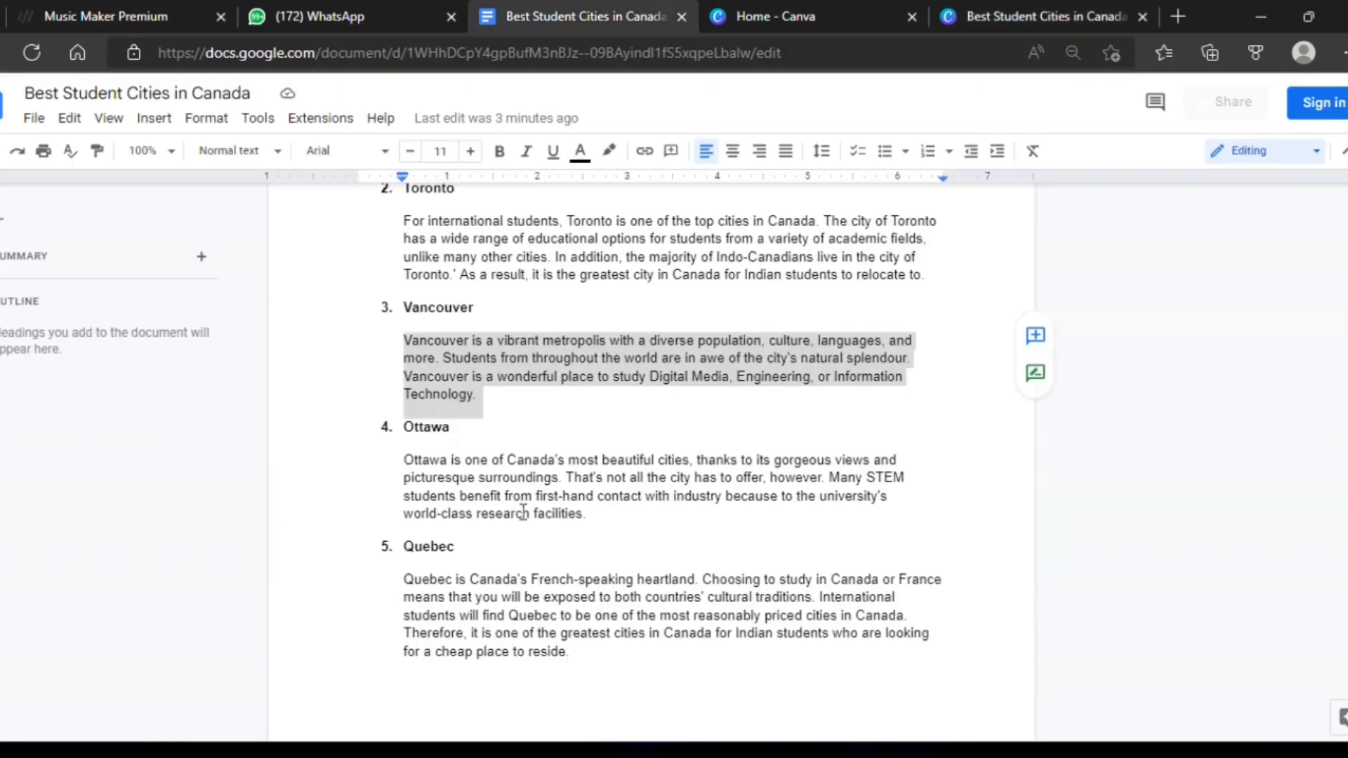
pyautogui.scroll(-2, 403, 405)
pyautogui.moveTo(379, 293); pyautogui.dragTo(442, 288)
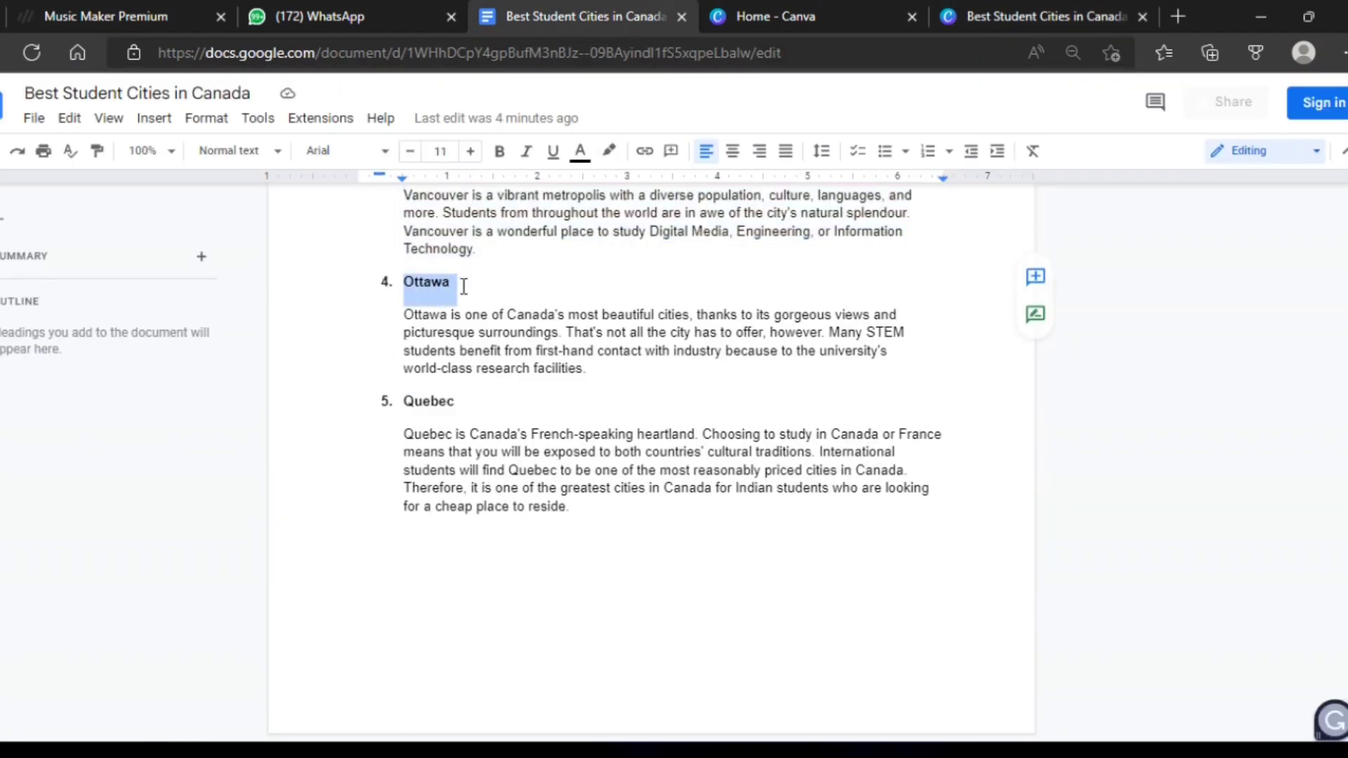
pyautogui.click(801, 15)
pyautogui.click(1039, 15)
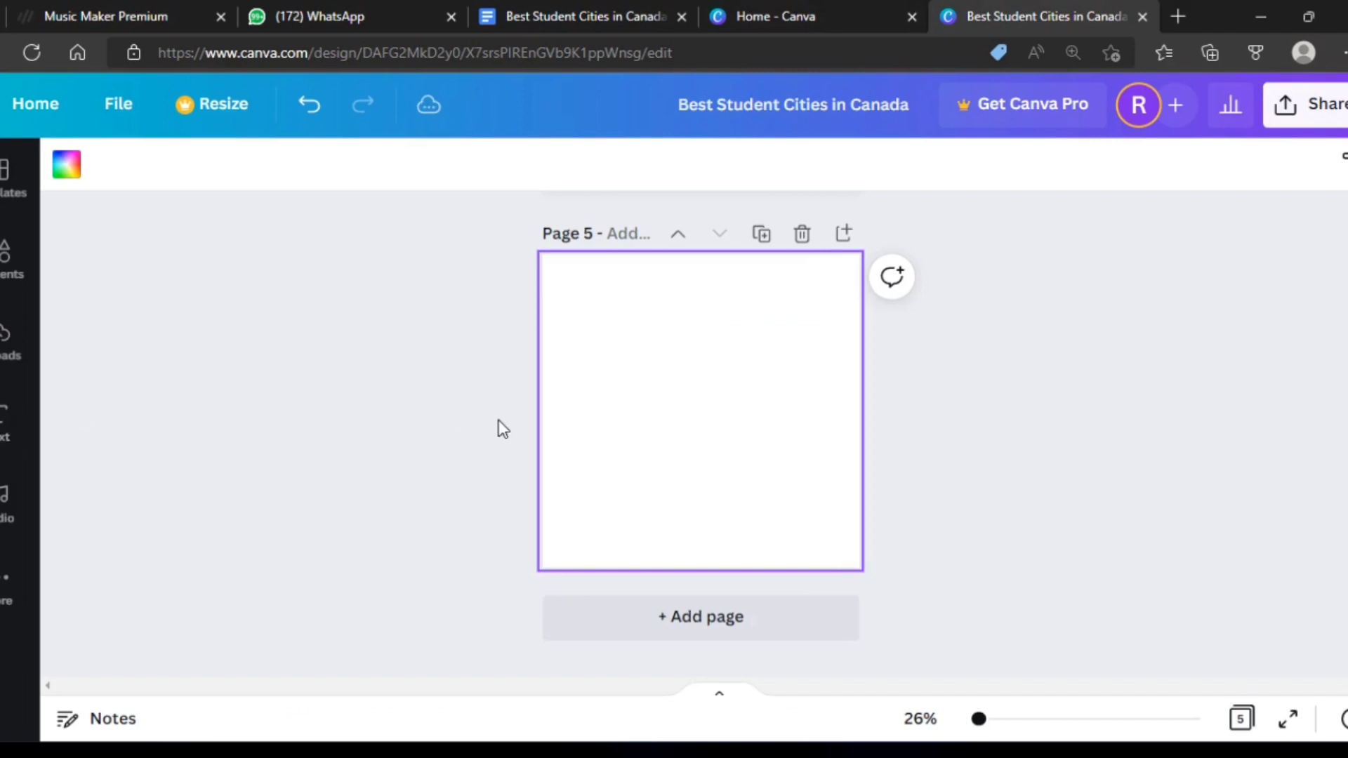
pyautogui.click(14, 431)
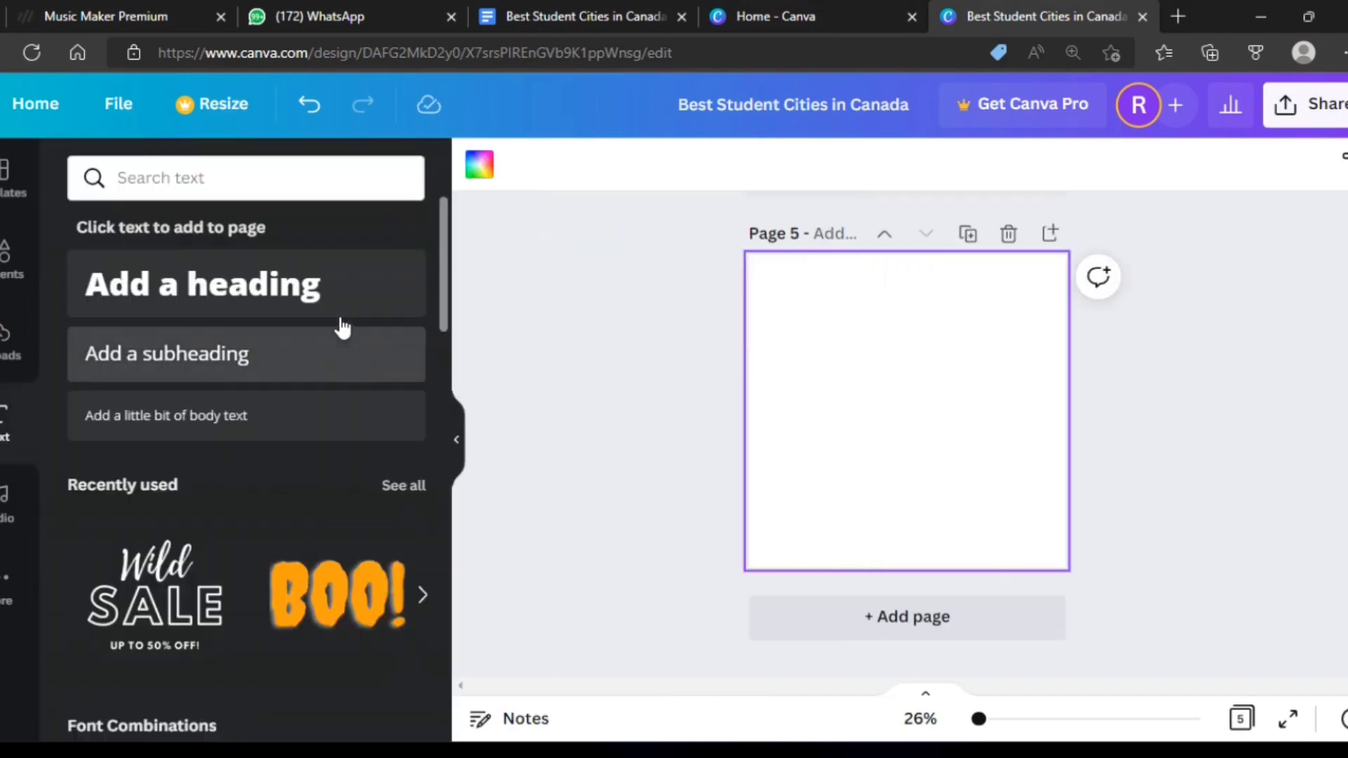
pyautogui.click(336, 345)
pyautogui.write('Ottawa')
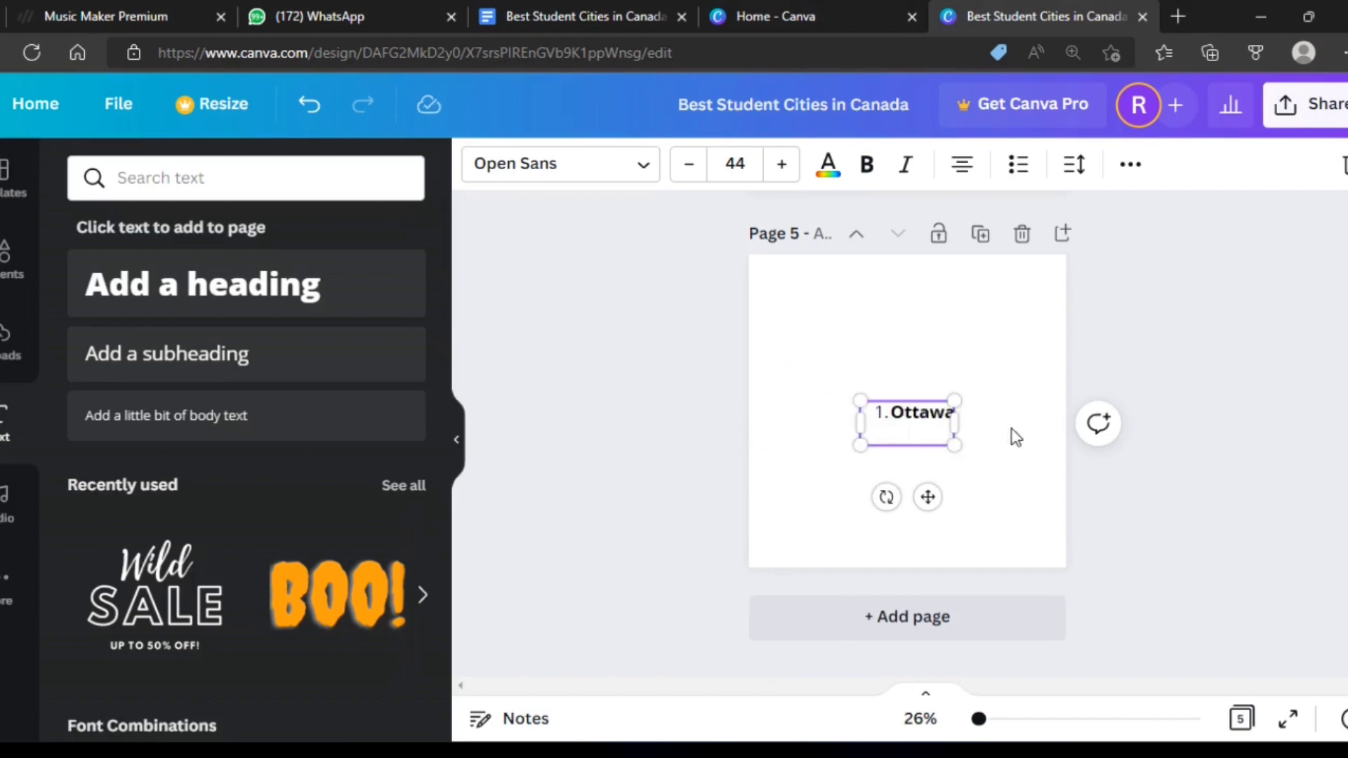
# Replace the list numbering so the heading reads '4. Ottawa' and move it toward the upper left
pyautogui.click(893, 412)
pyautogui.press('BackSpace')
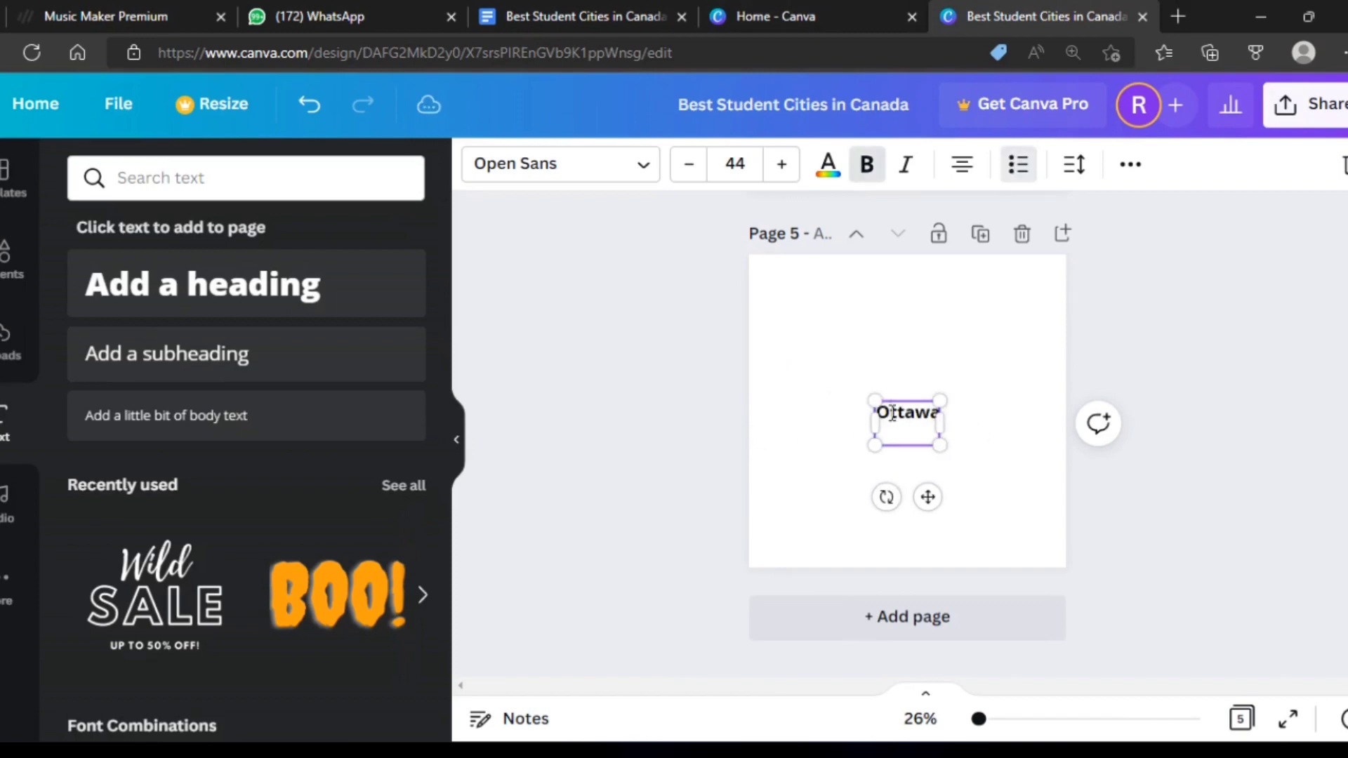
pyautogui.write('3.')
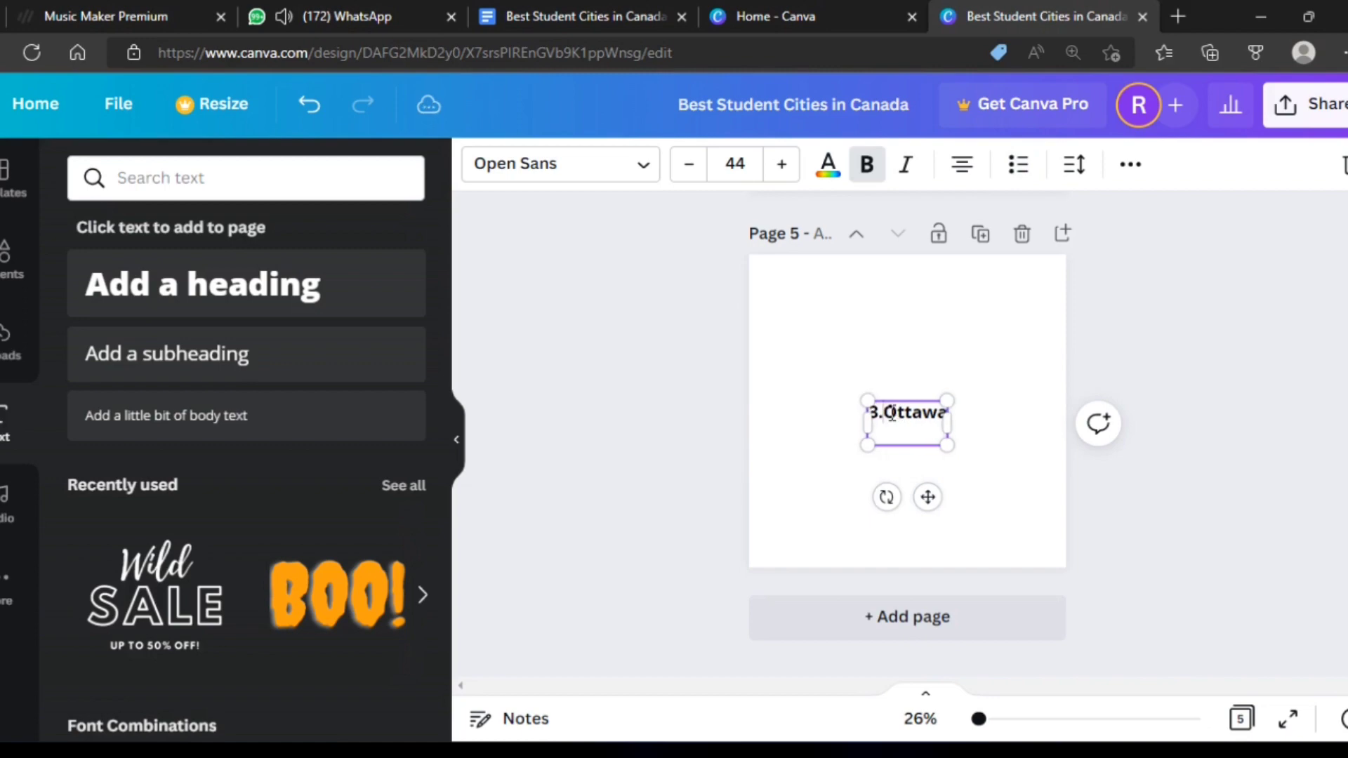
pyautogui.click(457, 446)
pyautogui.scroll(3, 970, 432)
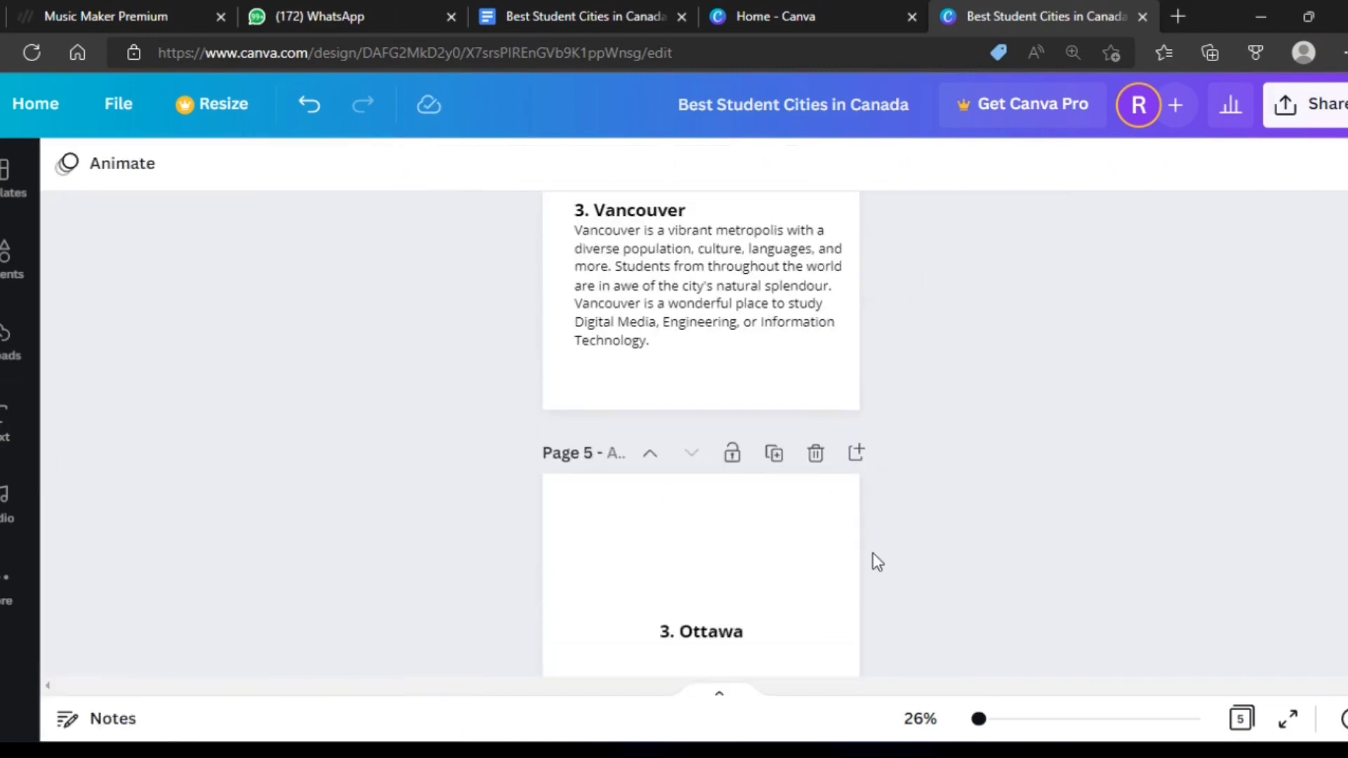
pyautogui.click(670, 640)
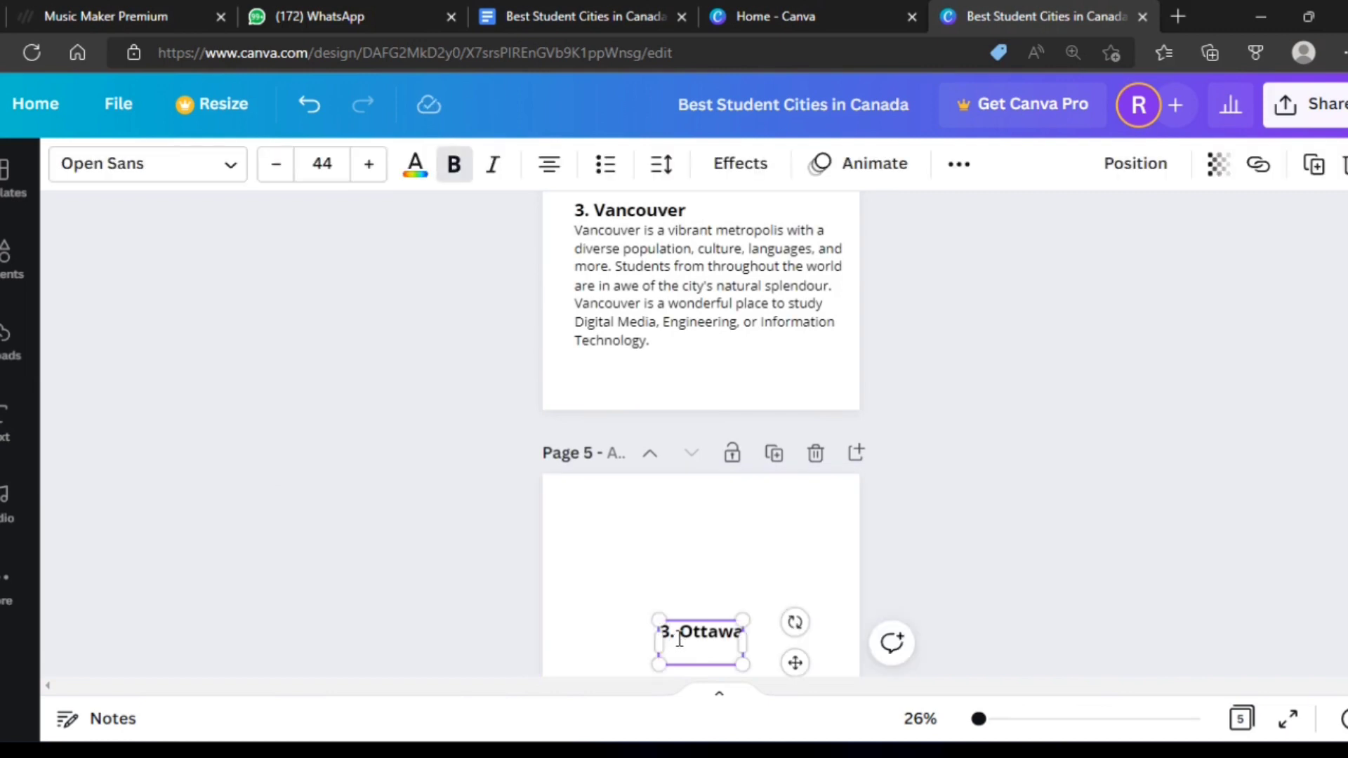
pyautogui.press('BackSpace')
pyautogui.write('4')
pyautogui.click(951, 554)
pyautogui.scroll(-3, 951, 555)
pyautogui.moveTo(681, 403); pyautogui.dragTo(629, 386)
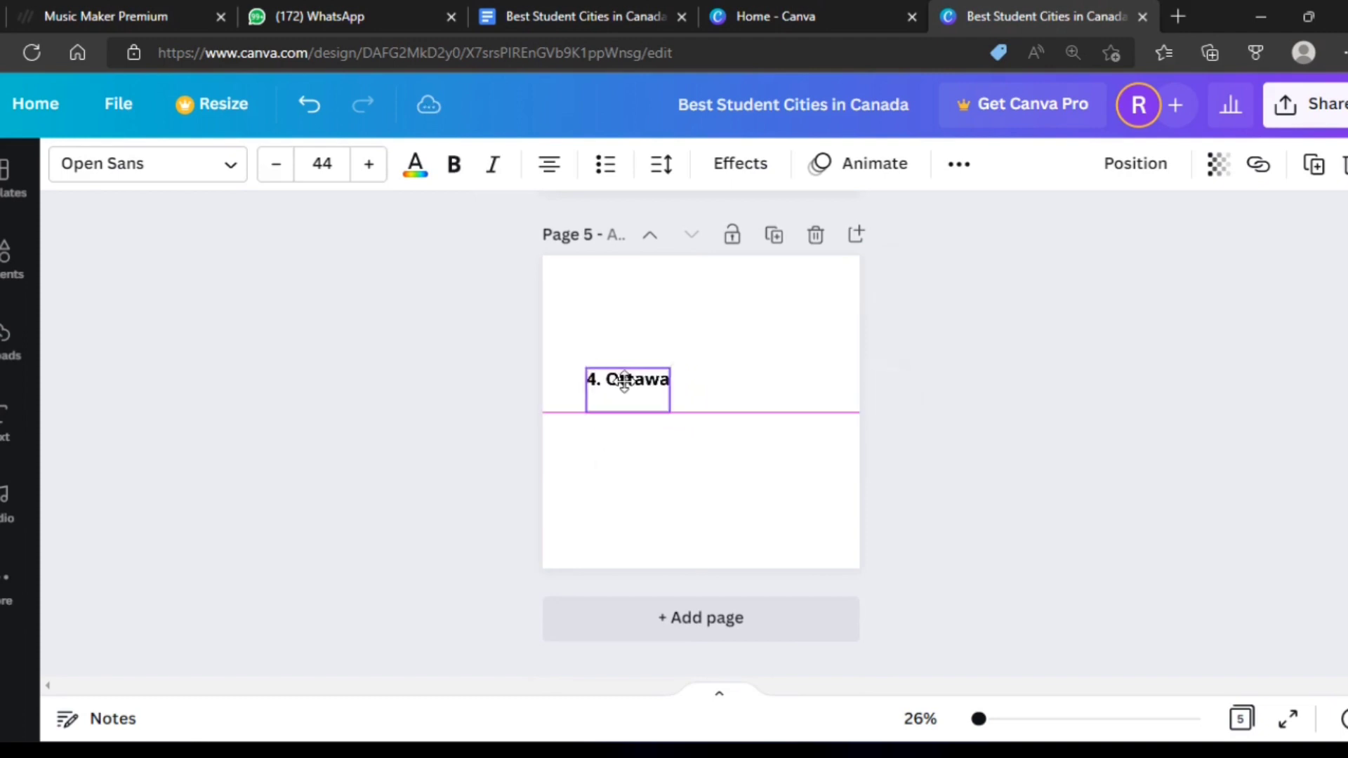
# Copy the whole Ottawa description paragraph from the Google Docs city list
pyautogui.click(776, 372)
pyautogui.click(590, 16)
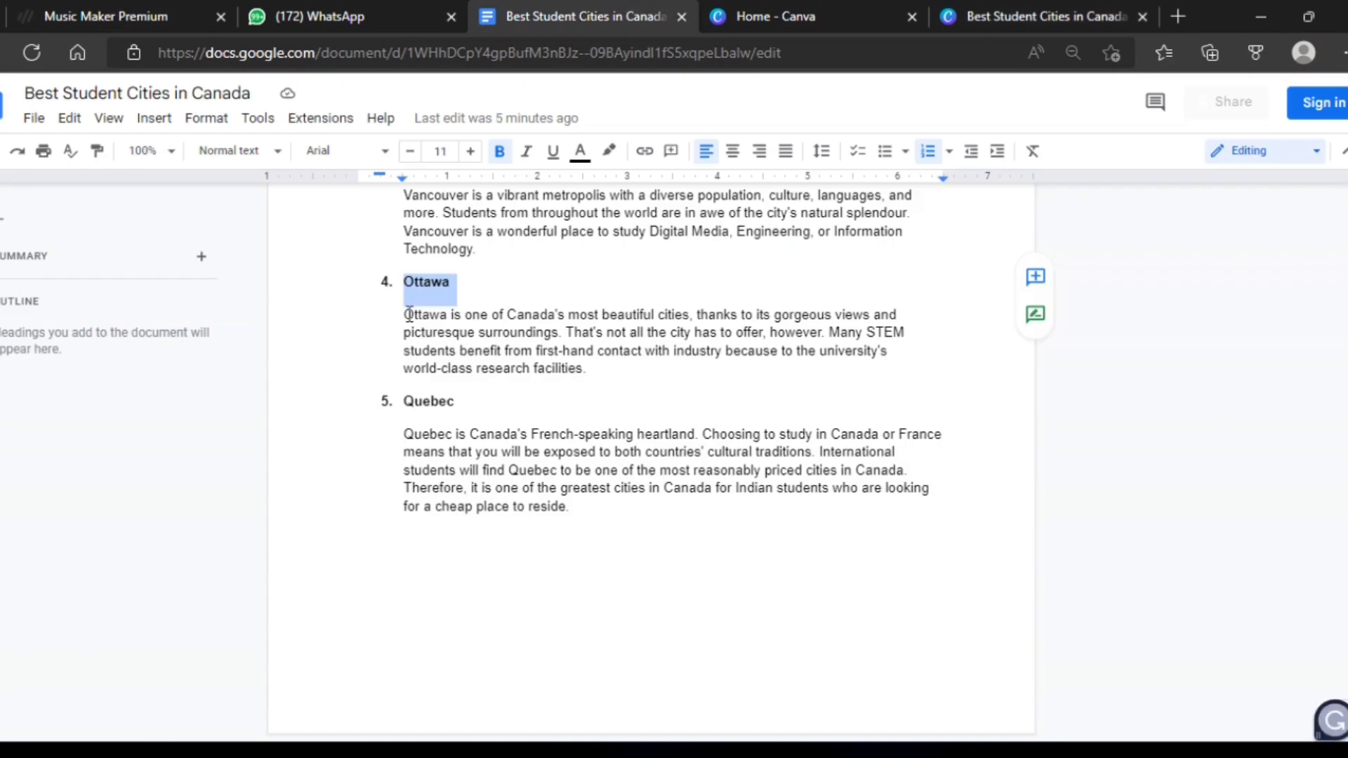
pyautogui.moveTo(404, 314); pyautogui.dragTo(589, 369)
pyautogui.hotkey('ctrl', 'c')
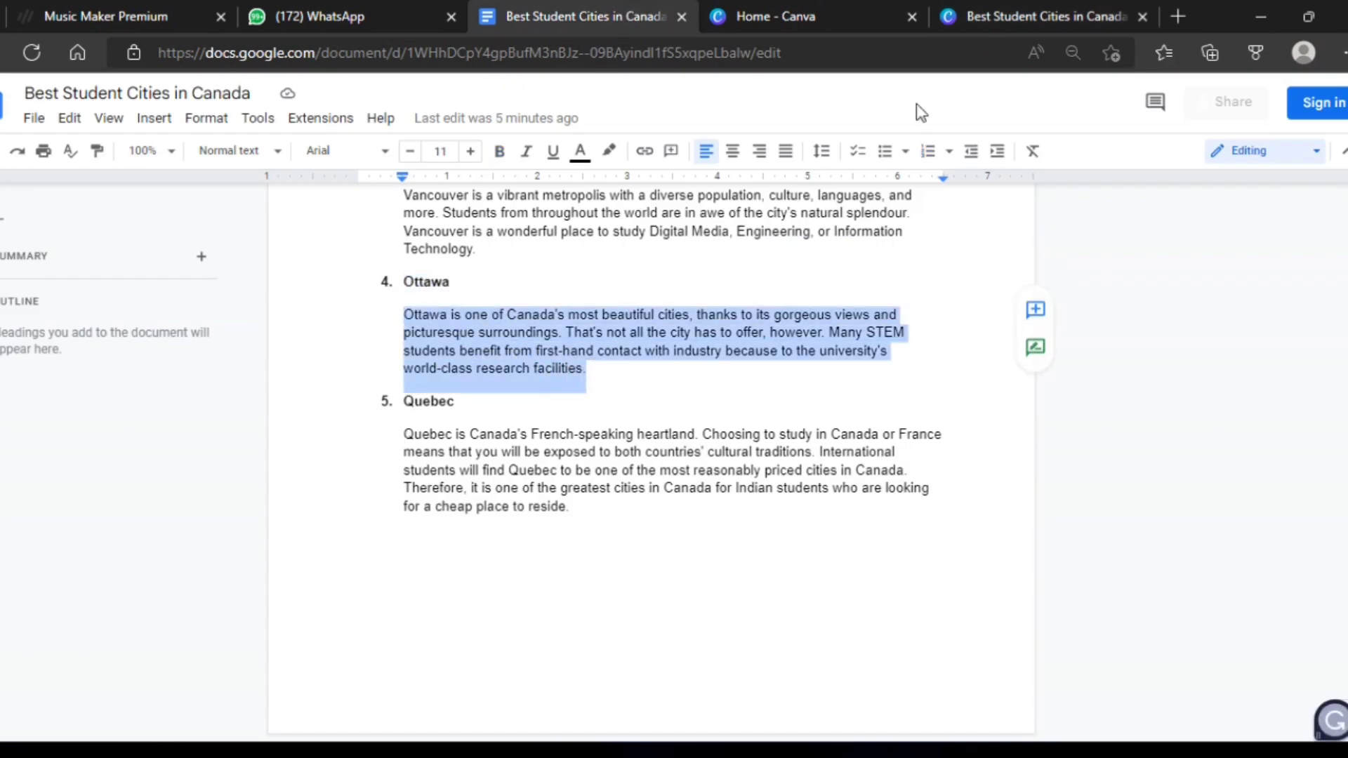
pyautogui.click(1000, 14)
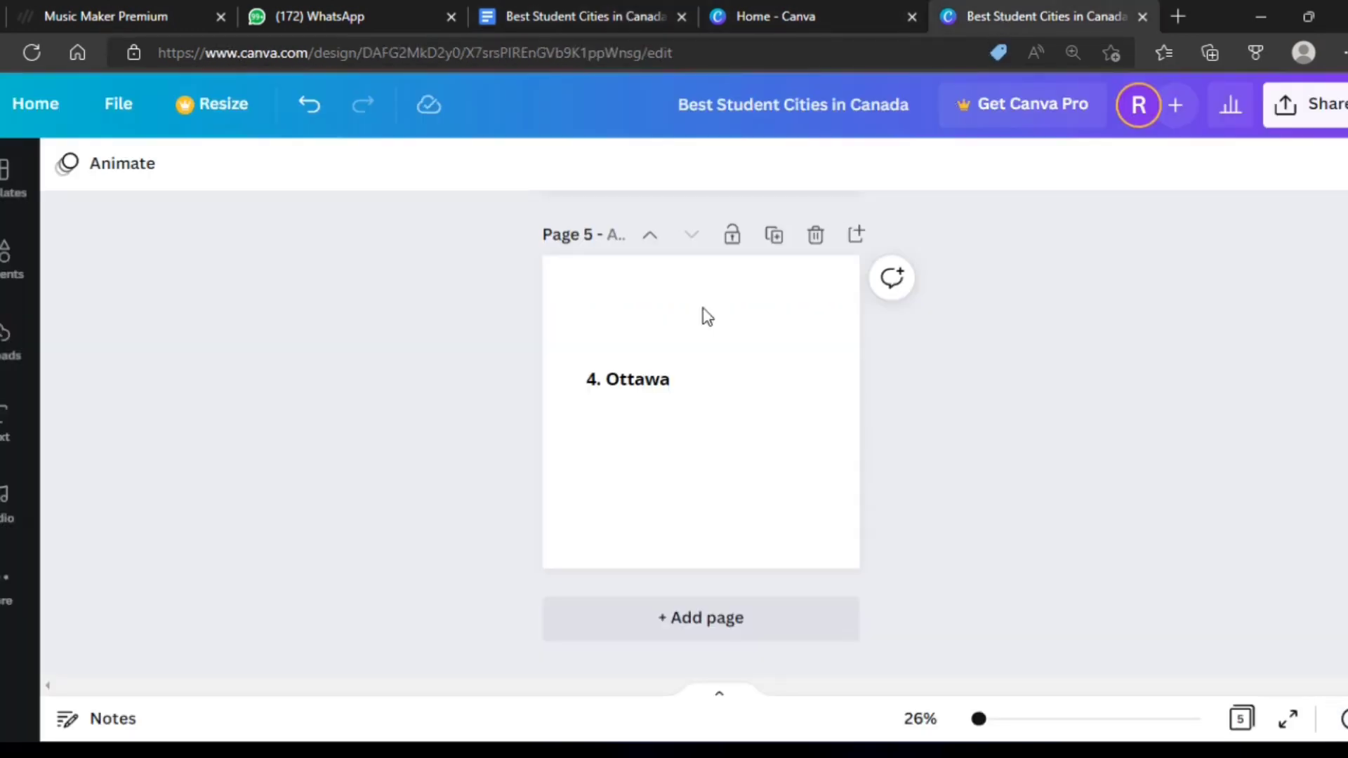
pyautogui.click(8, 428)
# Paste the Ottawa description as a left-aligned text box, shrink it, and place it under '4. Ottawa'
pyautogui.click(302, 358)
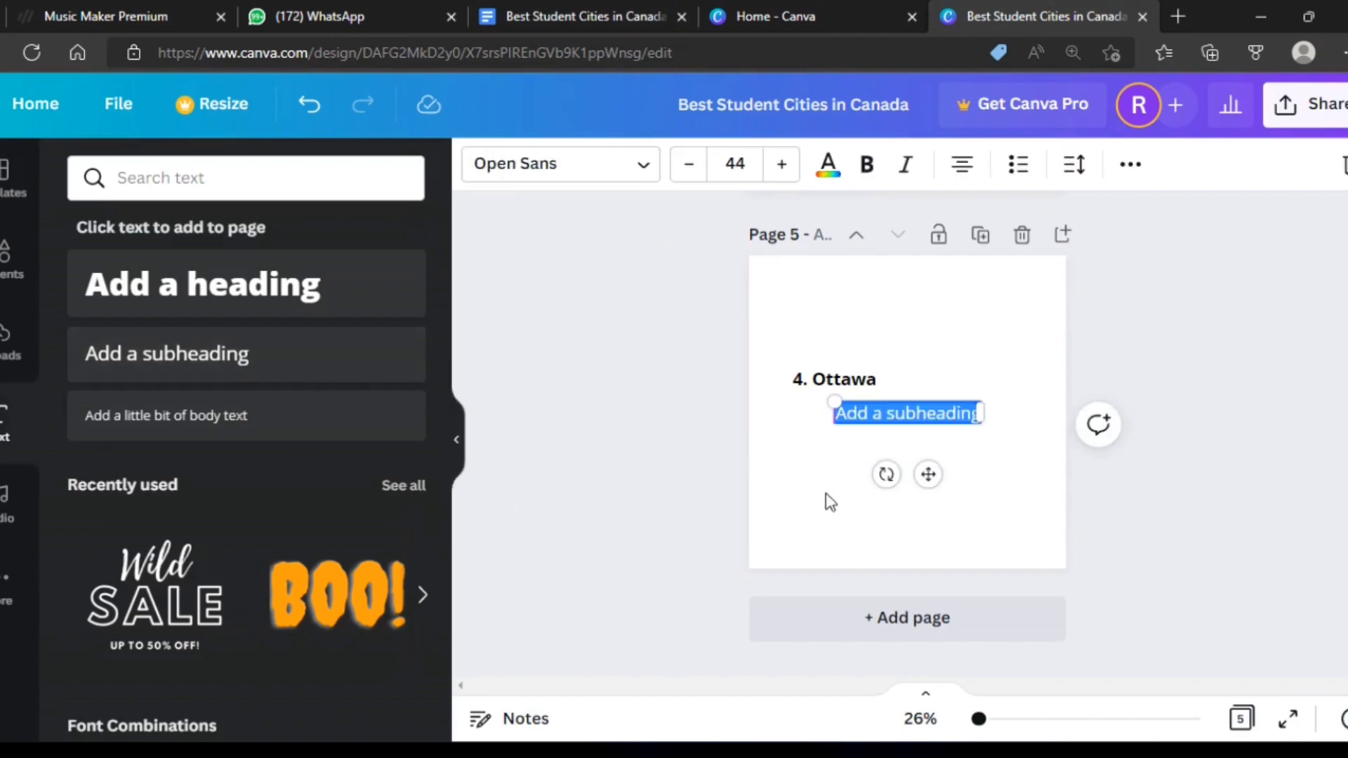
pyautogui.hotkey('ctrl', 'v')
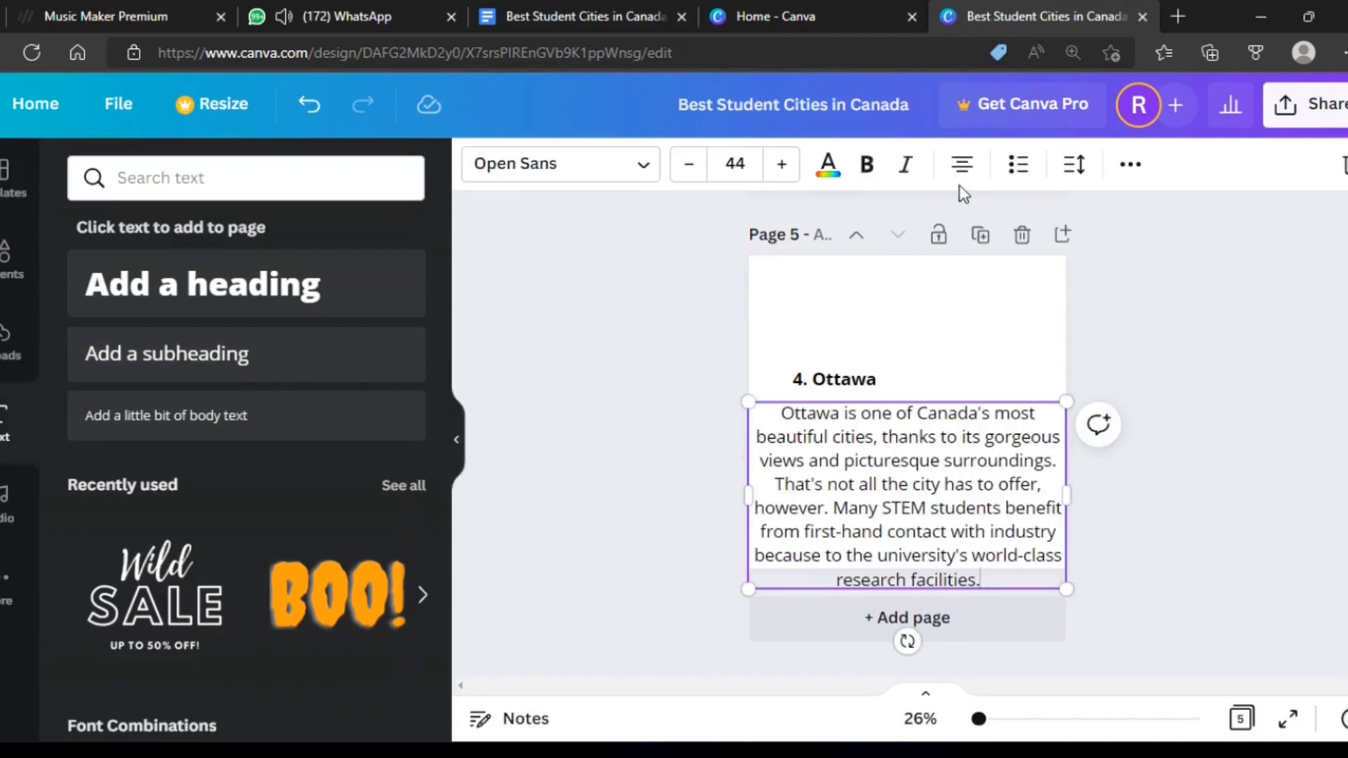
pyautogui.click(958, 174)
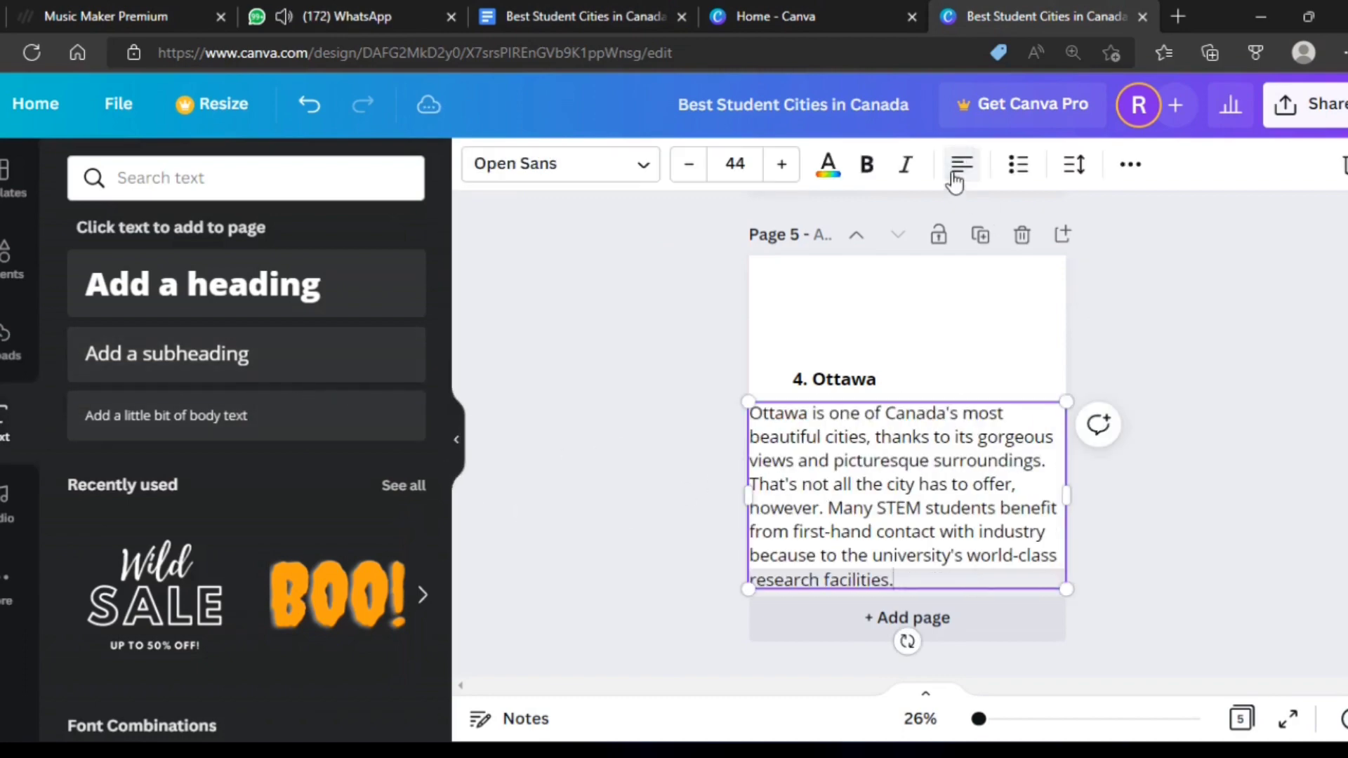
pyautogui.click(457, 442)
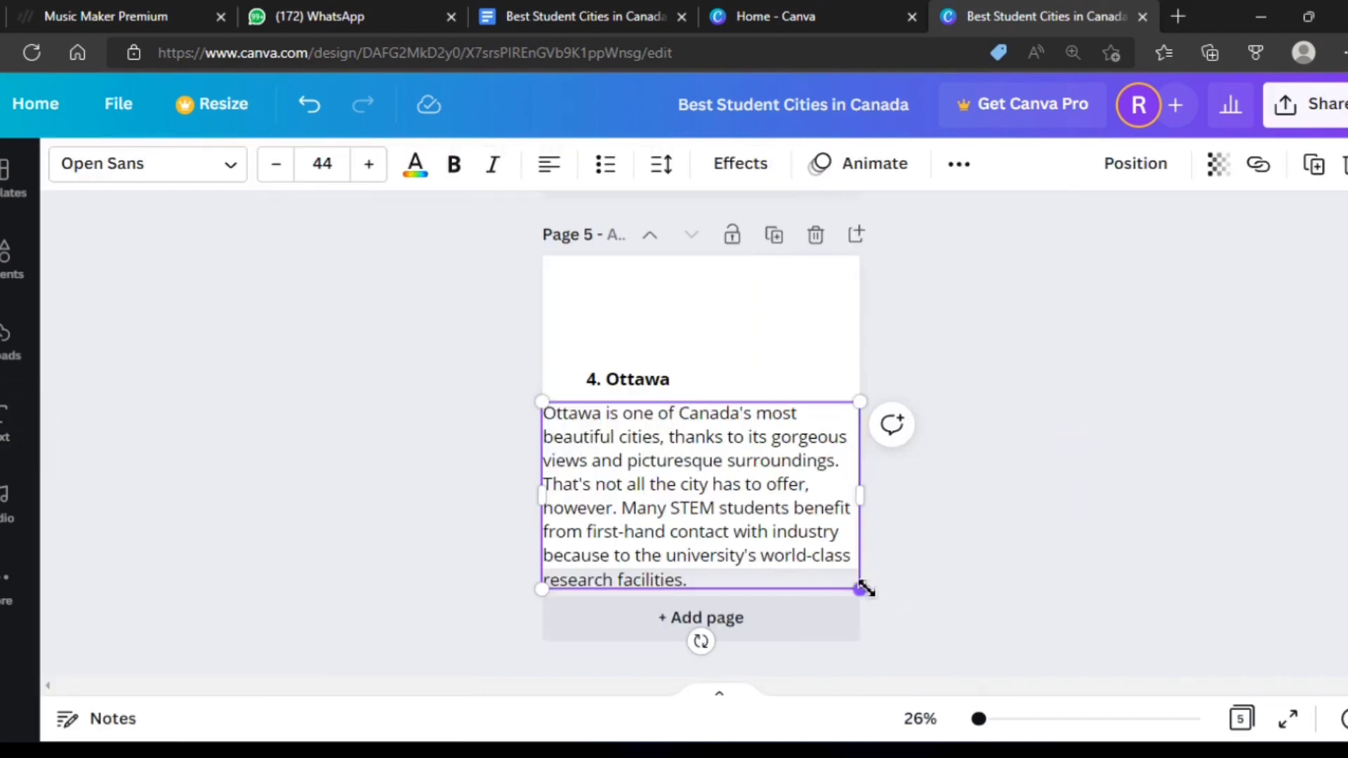
pyautogui.moveTo(865, 589); pyautogui.dragTo(784, 544)
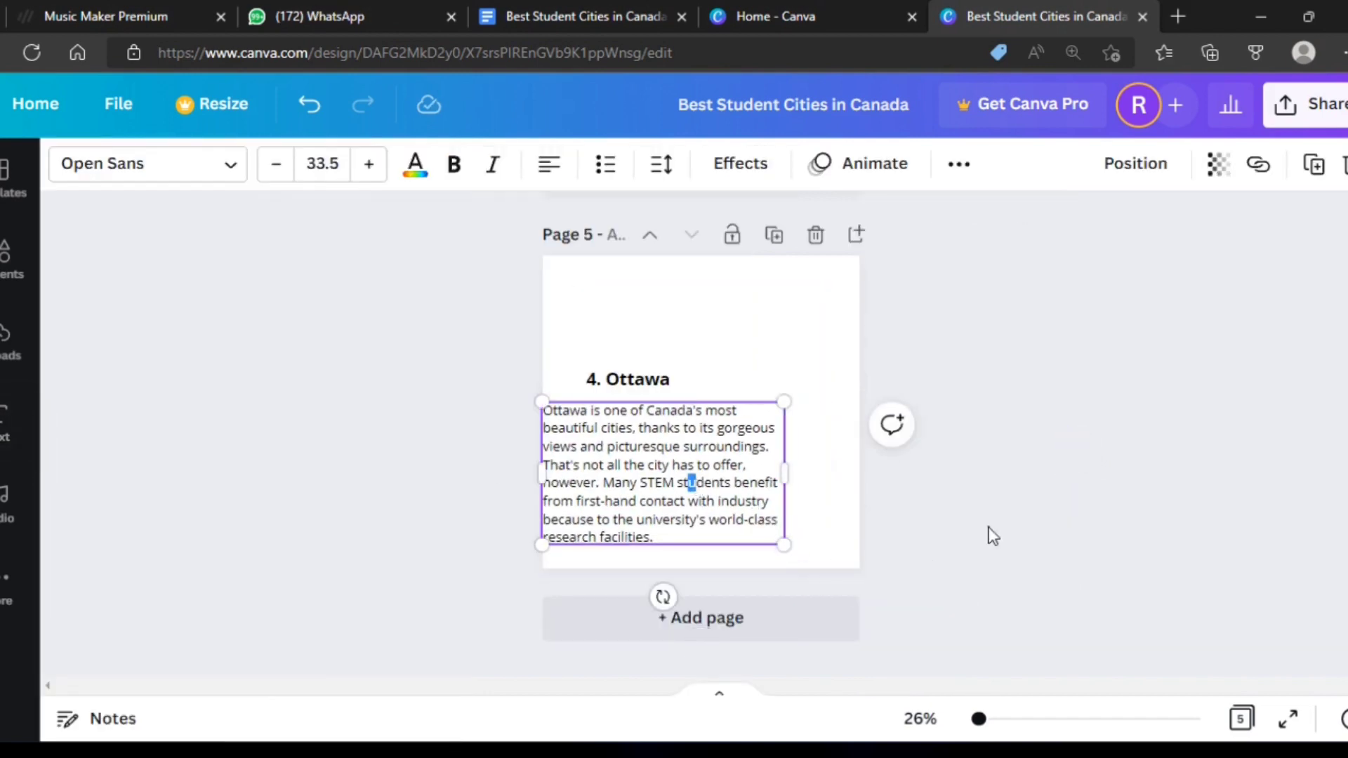
pyautogui.moveTo(655, 488); pyautogui.dragTo(688, 478)
pyautogui.moveTo(634, 386); pyautogui.dragTo(624, 385)
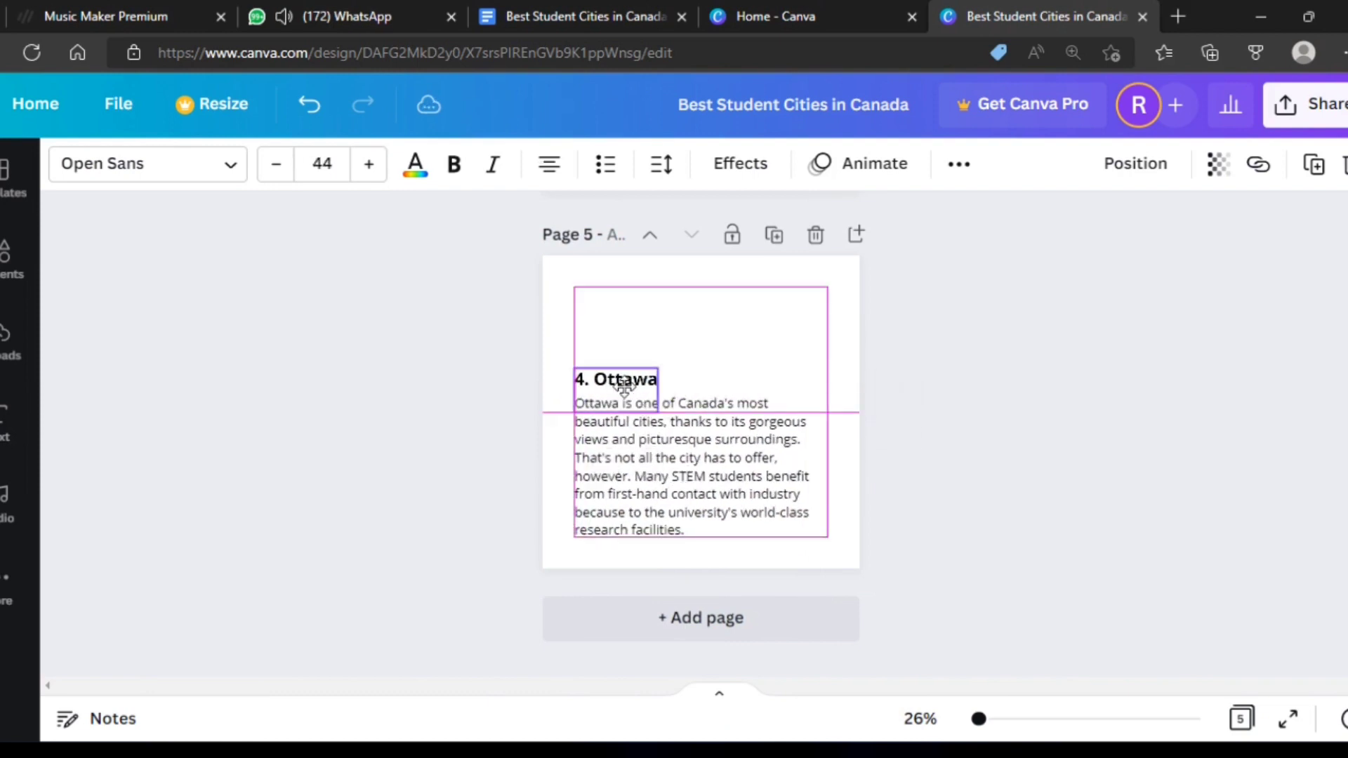
# Widen and slightly enlarge the Ottawa paragraph to match Vancouver, aligning the heading to its left edge
pyautogui.click(602, 460)
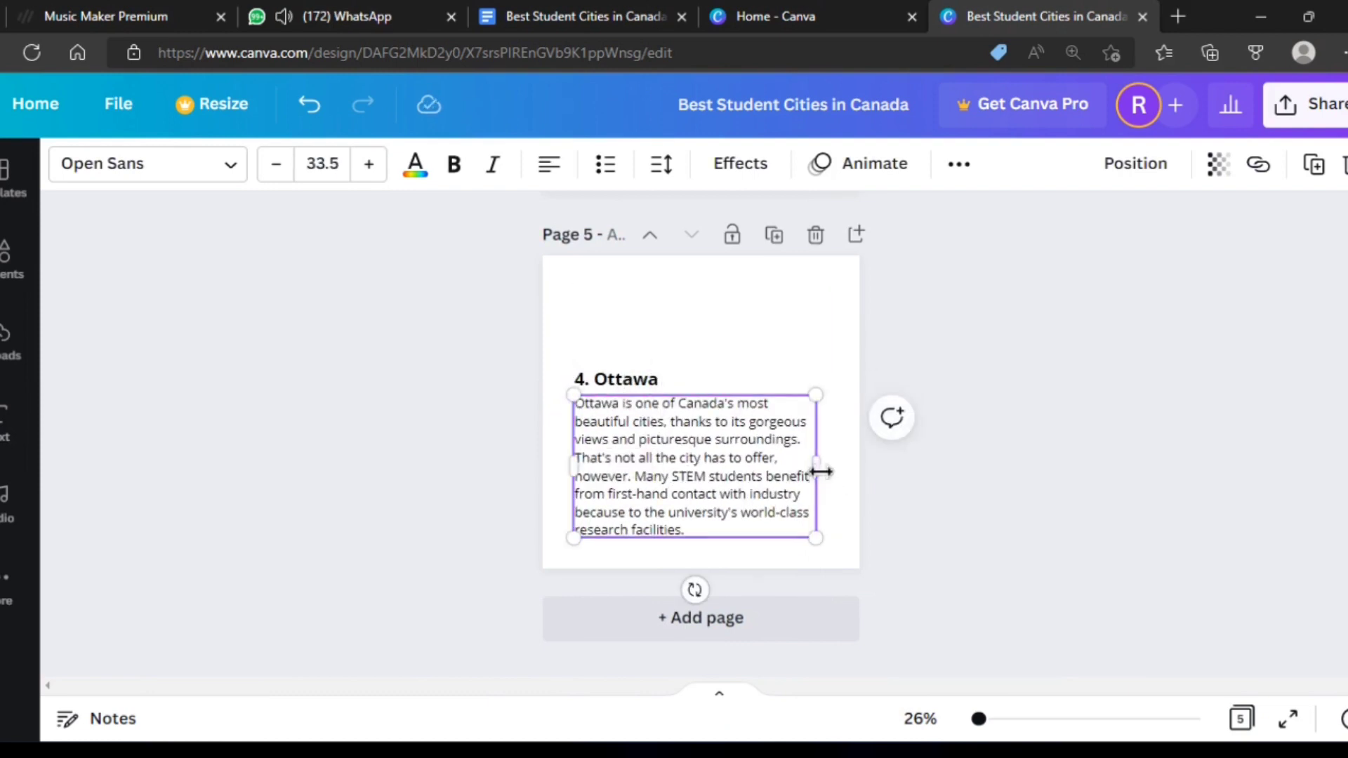
pyautogui.moveTo(826, 471); pyautogui.dragTo(847, 466)
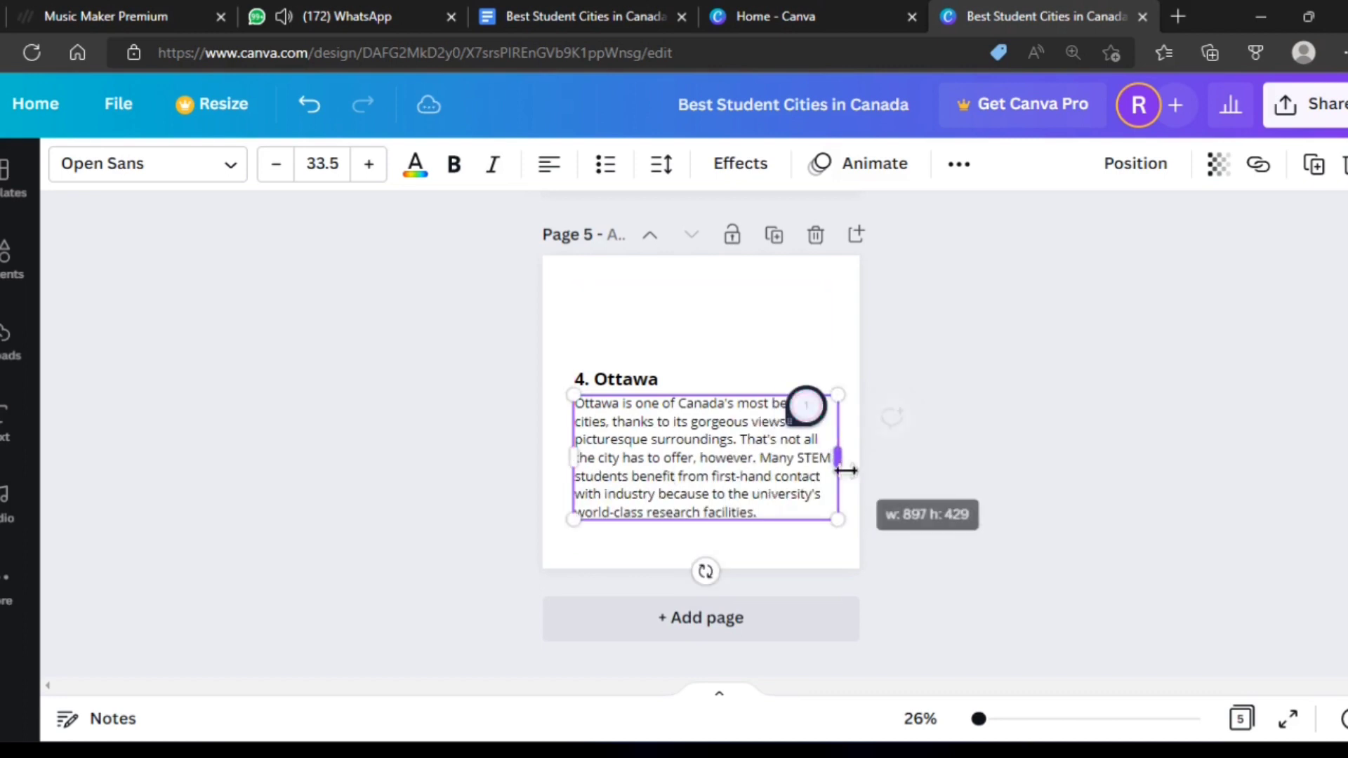
pyautogui.click(941, 516)
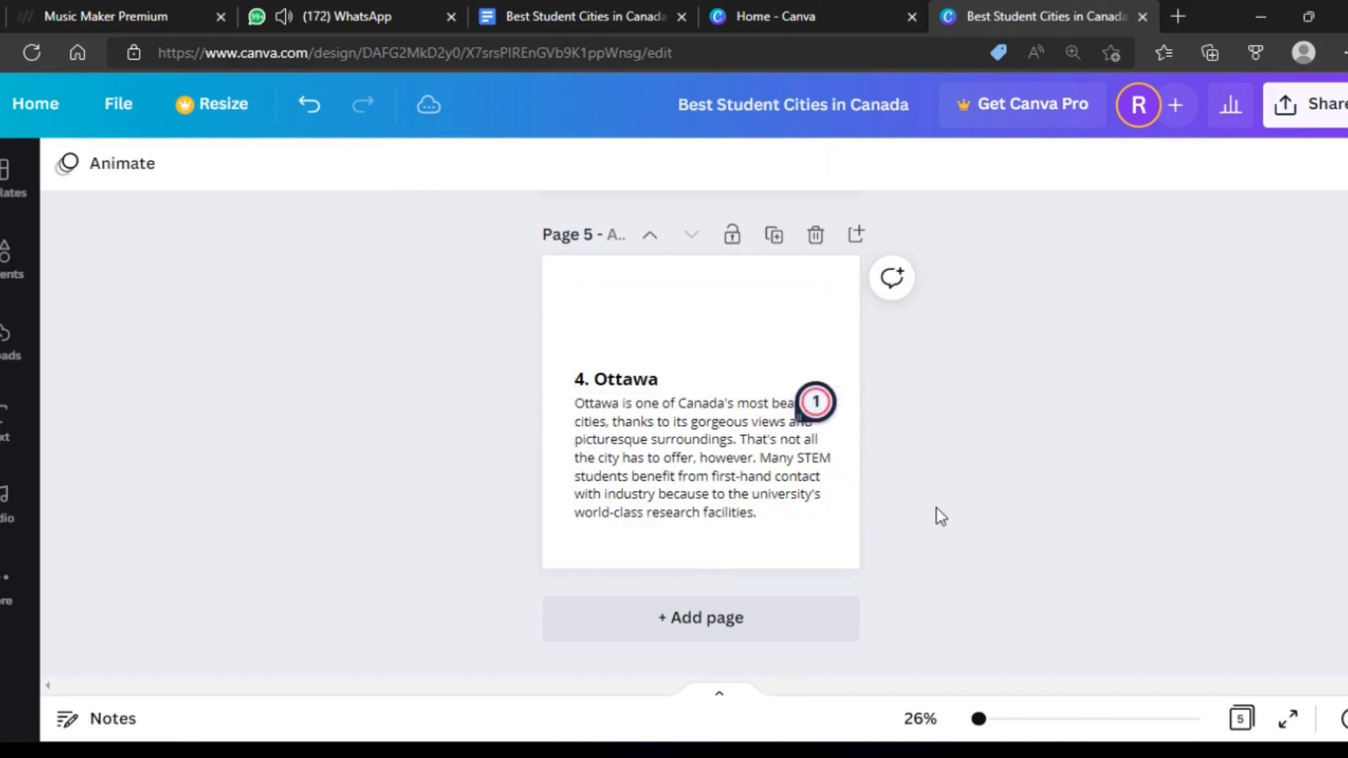
pyautogui.click(788, 515)
pyautogui.moveTo(841, 521); pyautogui.dragTo(847, 525)
pyautogui.click(894, 549)
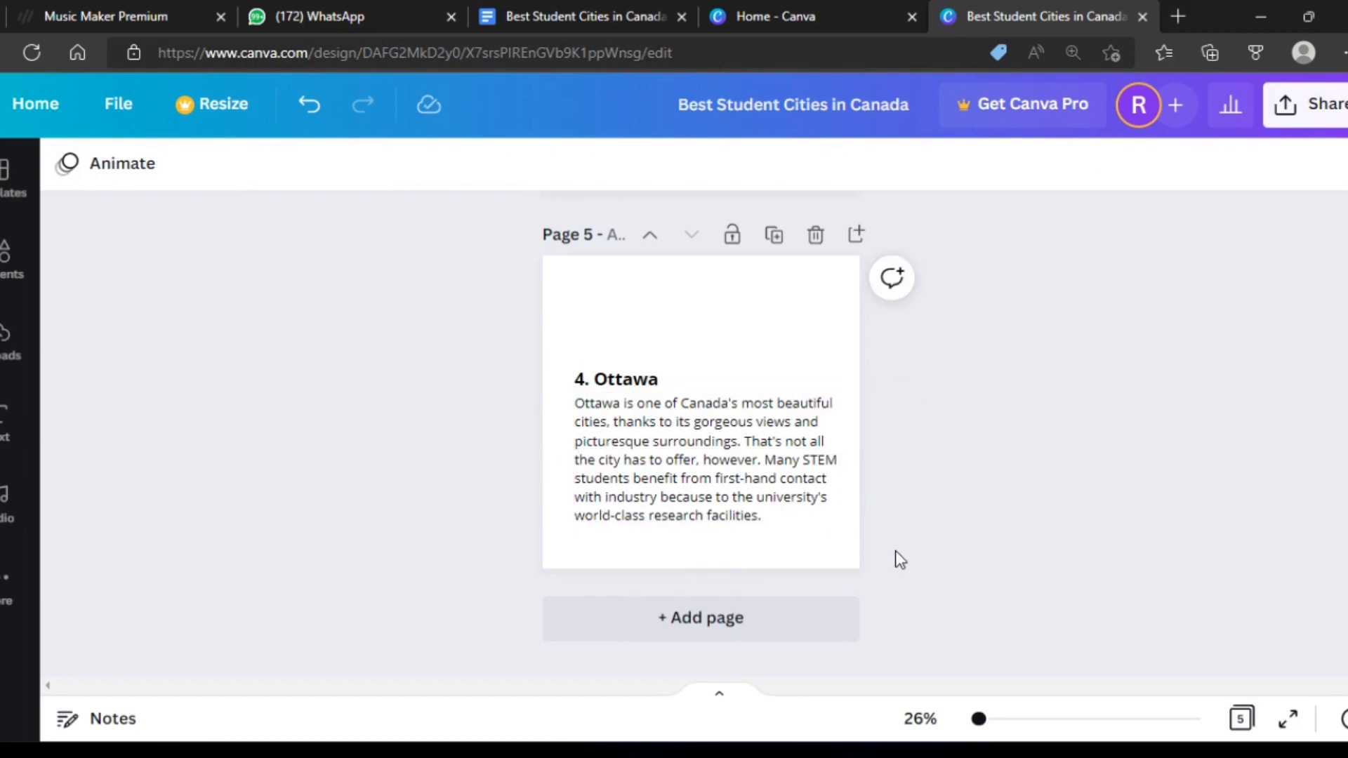
pyautogui.click(621, 382)
pyautogui.moveTo(621, 381); pyautogui.dragTo(621, 374)
pyautogui.click(953, 373)
# Scroll through the design to check the finished '4. Ottawa' page layout
pyautogui.scroll(3, 946, 462)
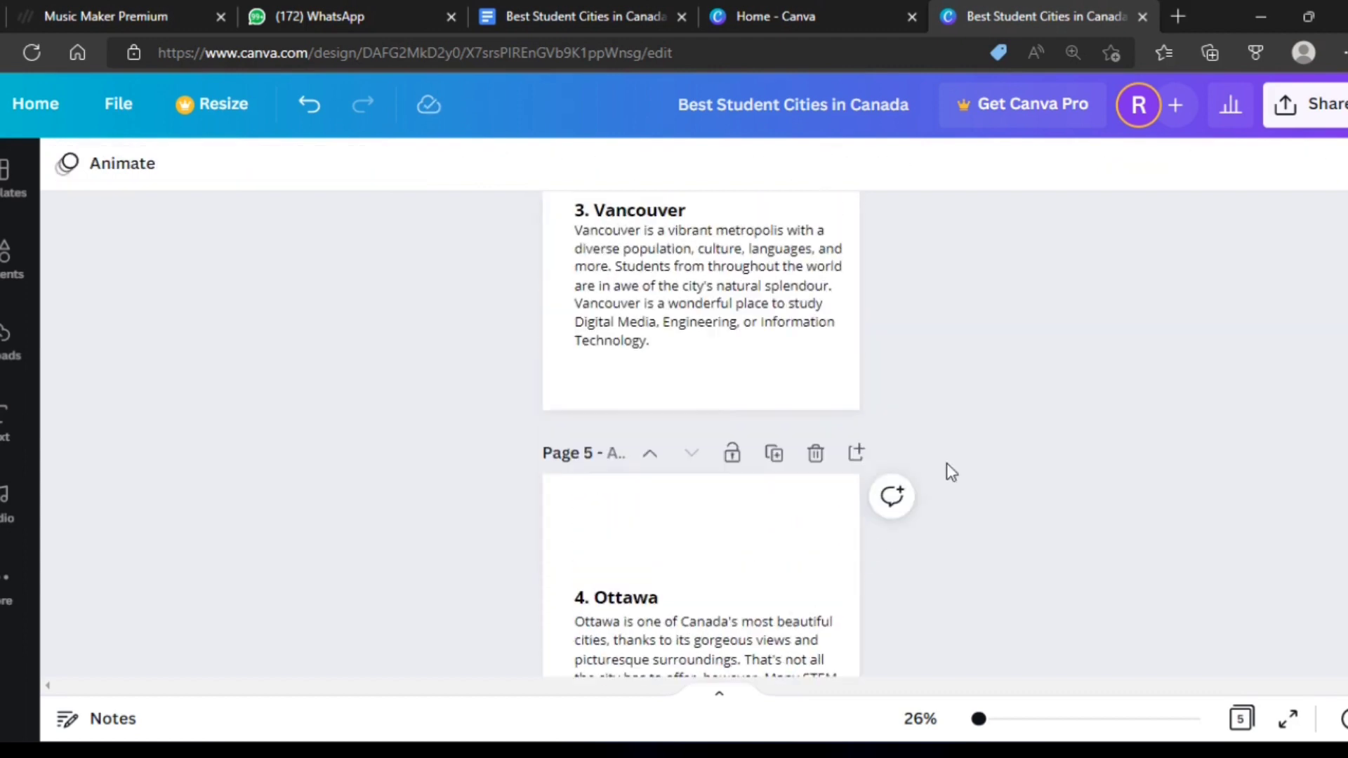
pyautogui.scroll(2, 946, 462)
pyautogui.scroll(2, 800, 482)
pyautogui.scroll(-3, 689, 512)
pyautogui.scroll(-3, 615, 464)
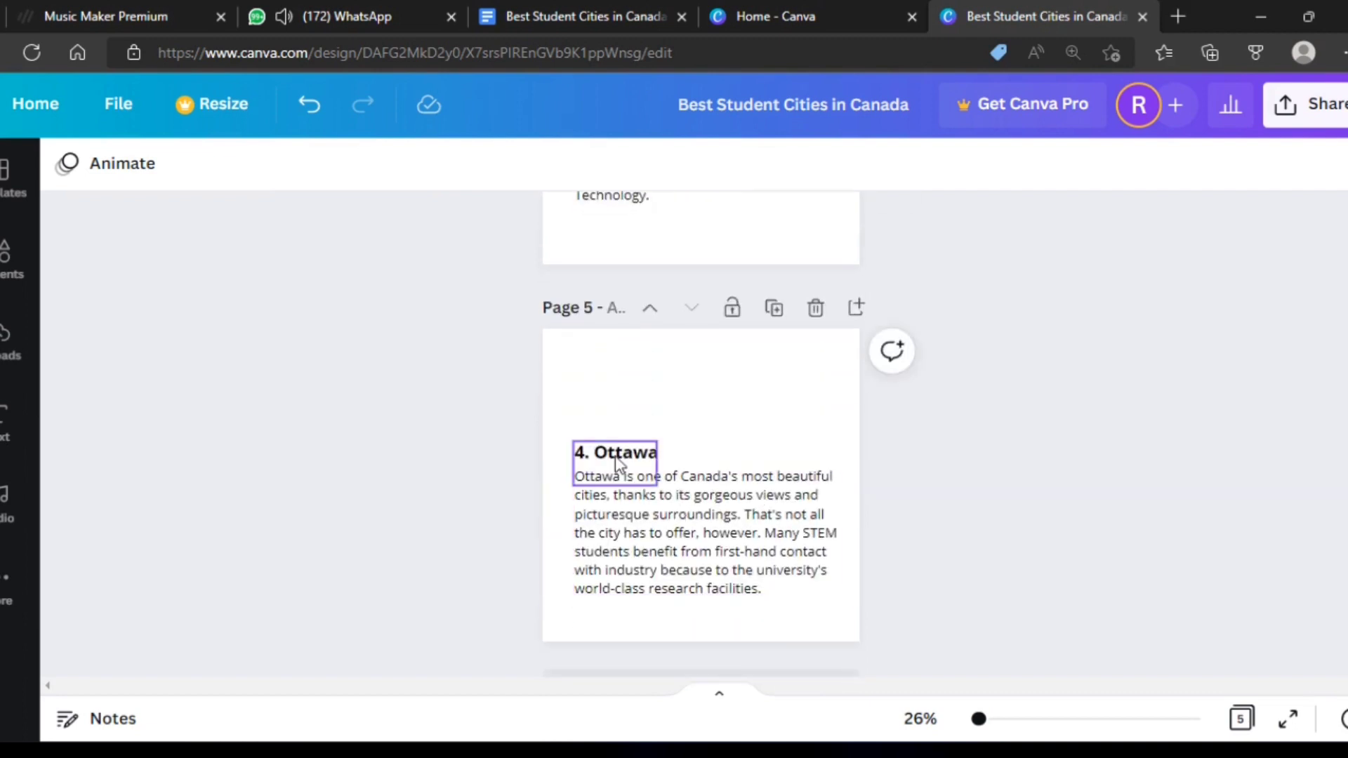
pyautogui.click(614, 456)
pyautogui.click(1040, 446)
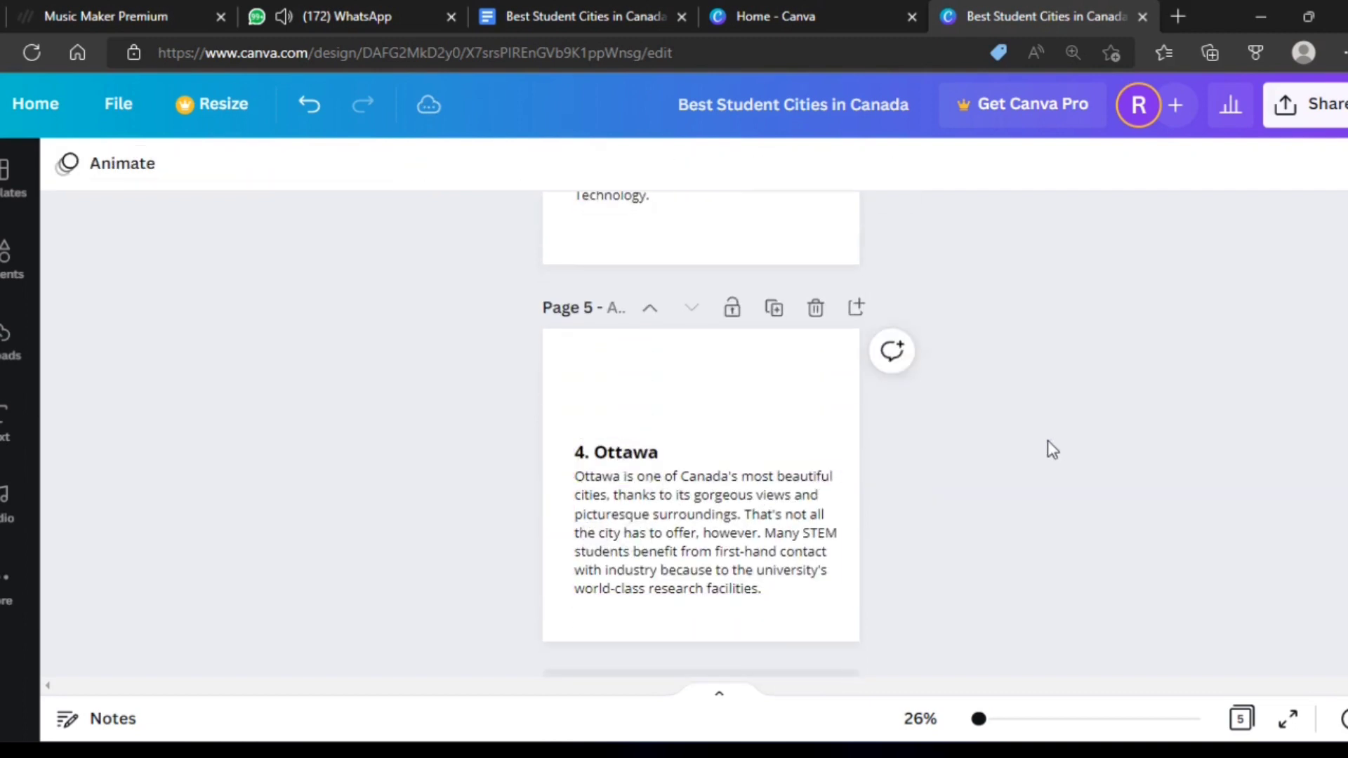
pyautogui.scroll(-1, 919, 533)
# Add page 6 and paste the Quebec heading from Google Docs as a subheading
pyautogui.click(816, 616)
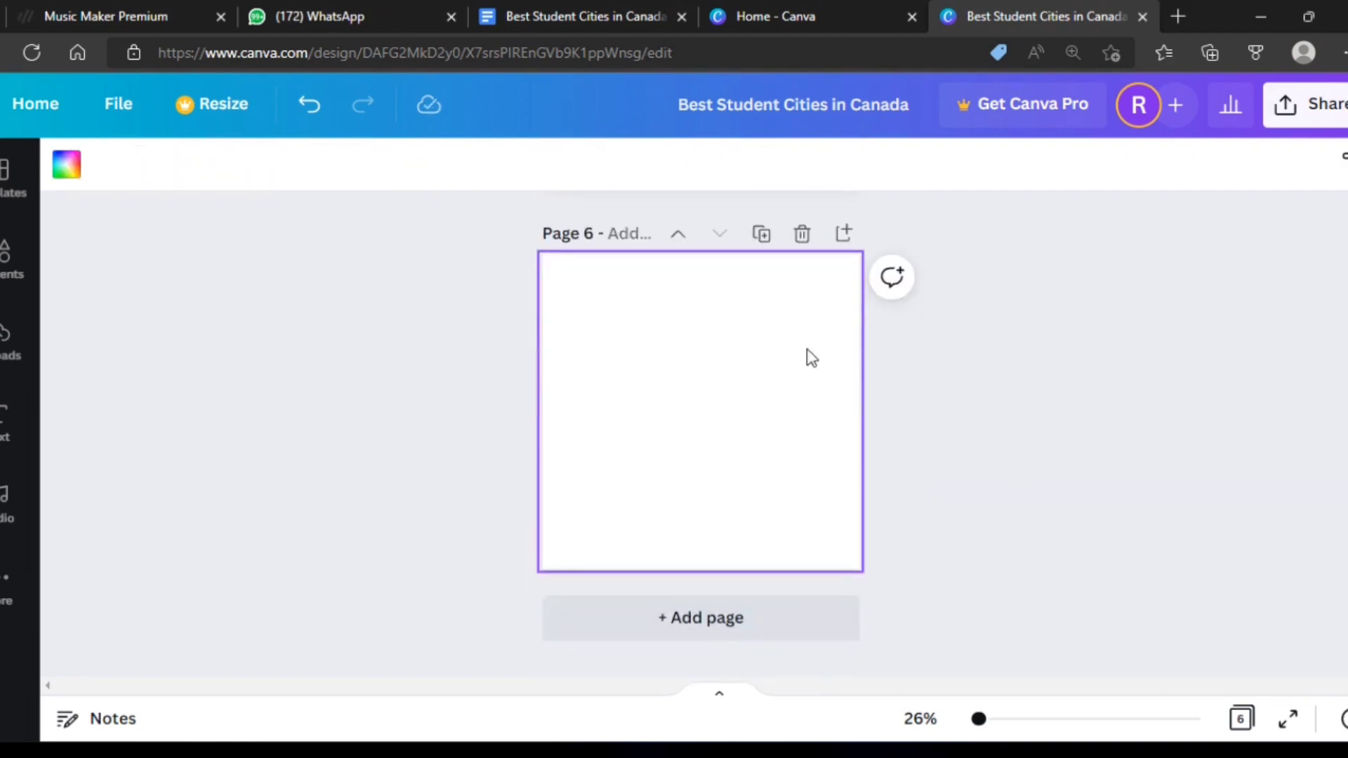
pyautogui.click(645, 16)
pyautogui.moveTo(403, 401); pyautogui.dragTo(457, 401)
pyautogui.hotkey('ctrl', 'c')
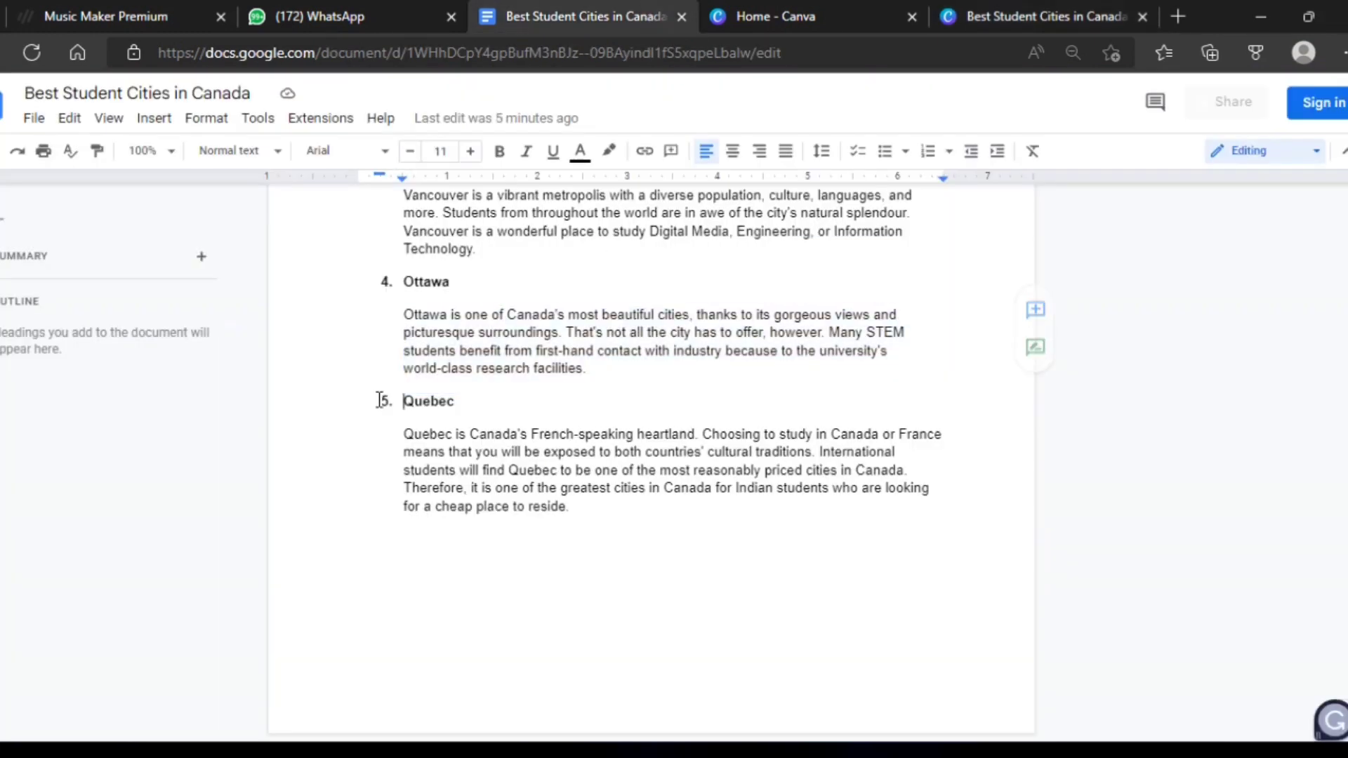
pyautogui.click(980, 3)
pyautogui.scroll(3, 780, 423)
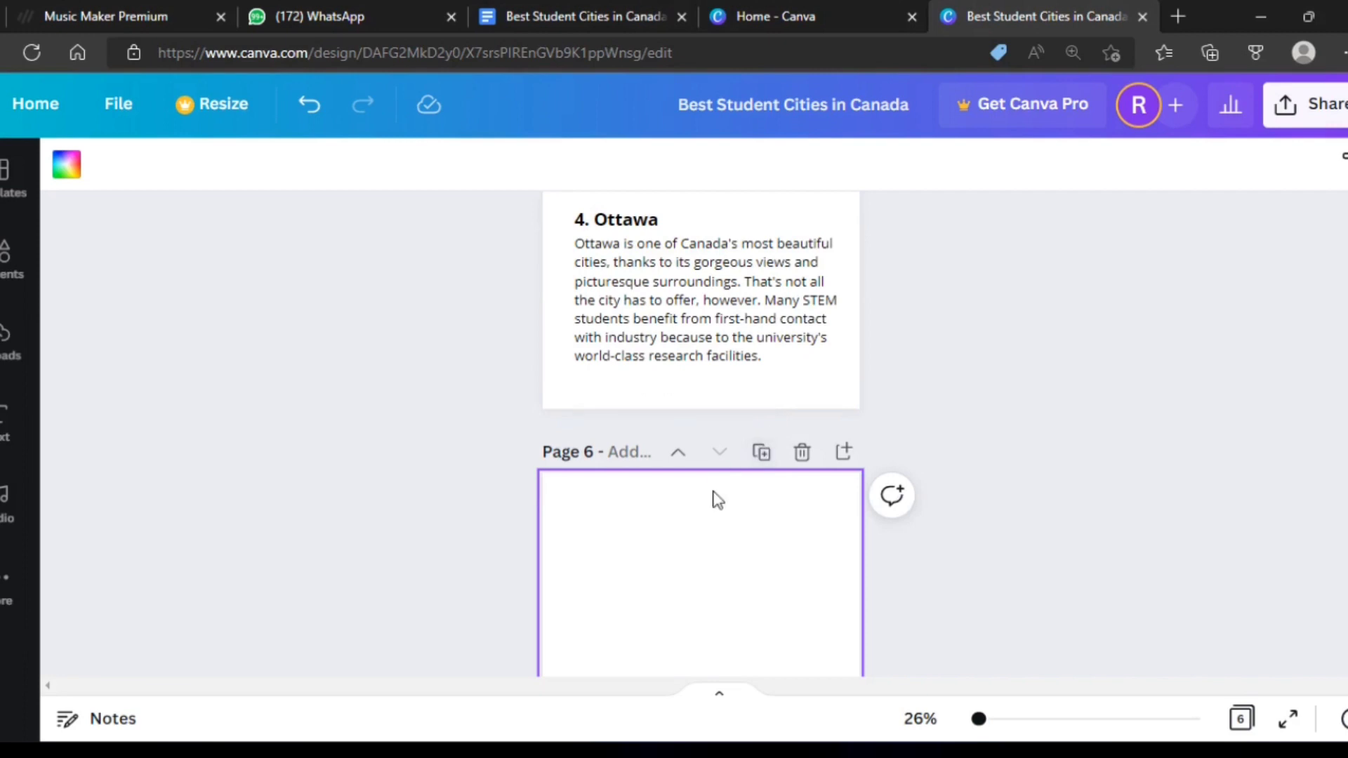
pyautogui.scroll(-3, 716, 499)
pyautogui.click(6, 420)
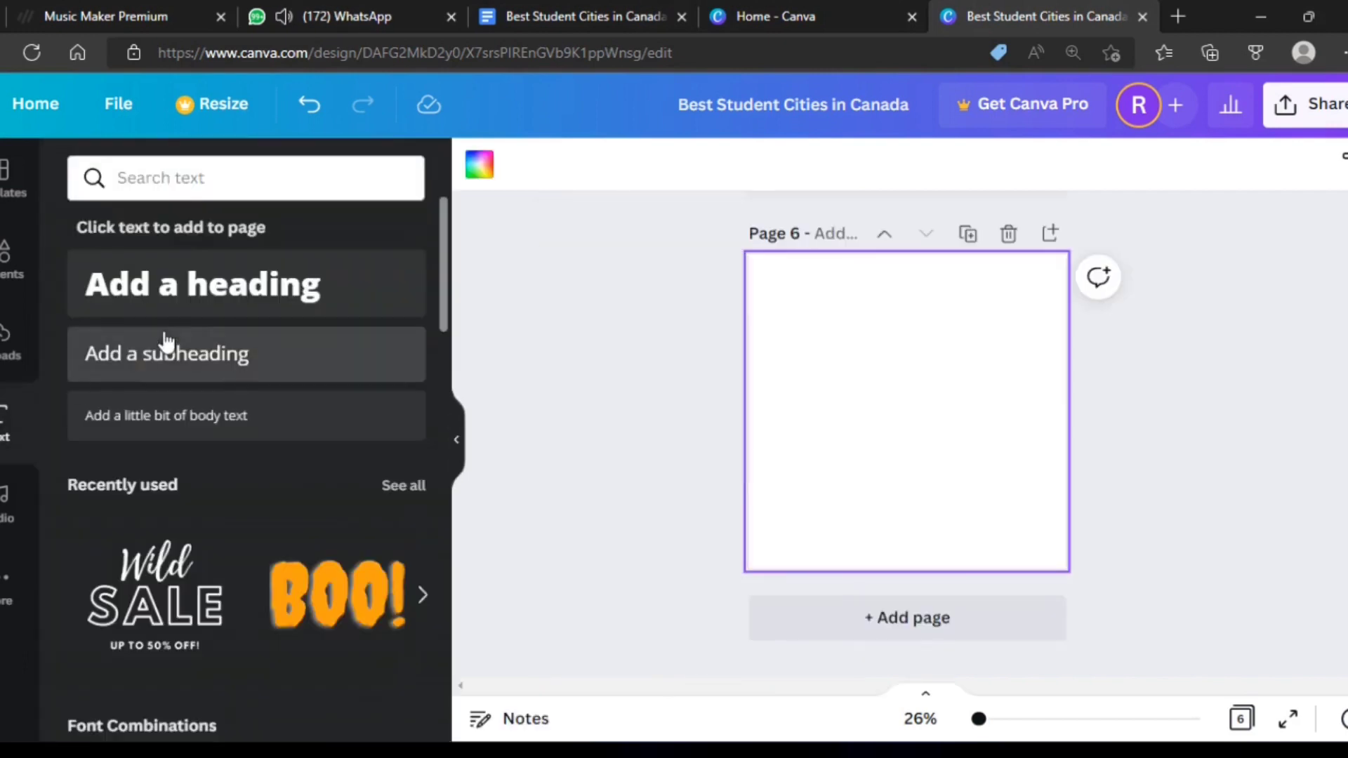
pyautogui.click(340, 360)
pyautogui.hotkey('ctrl', 'v')
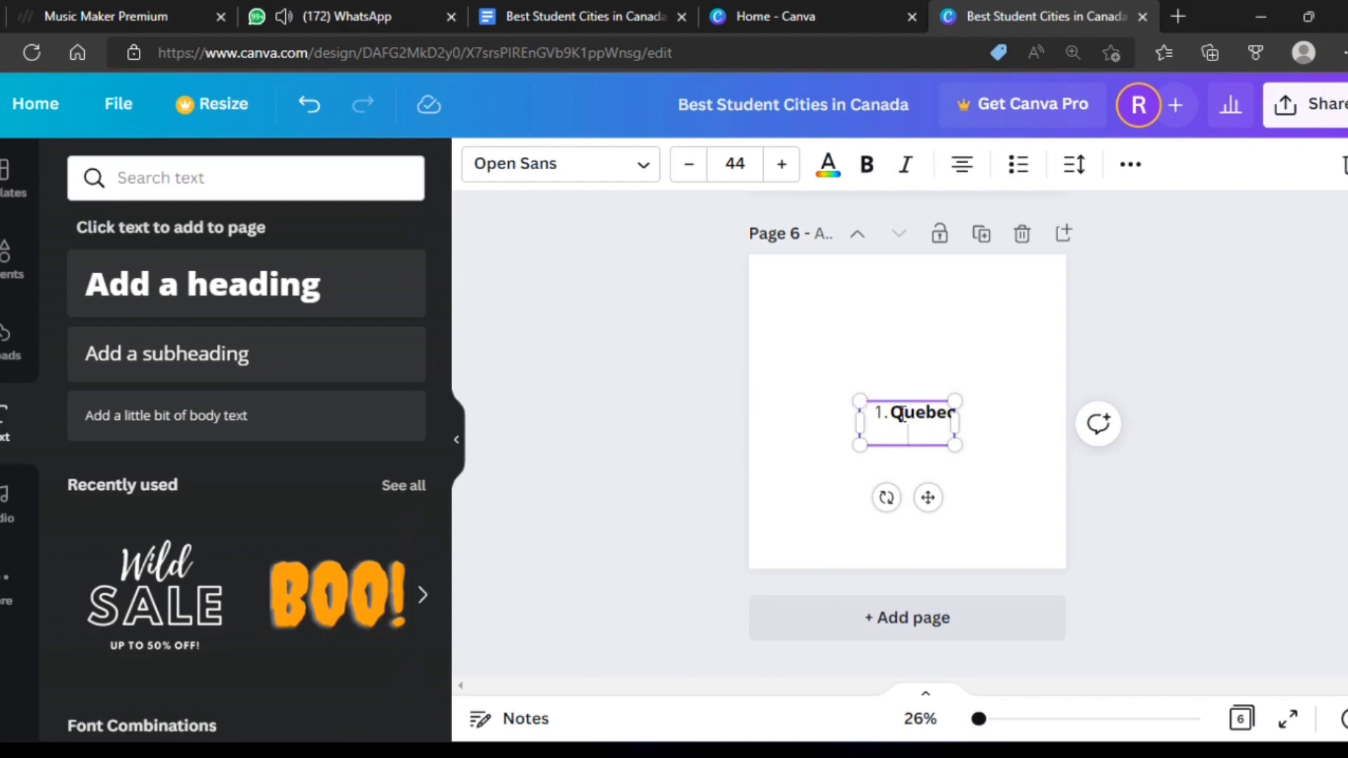
# Change the heading's number to read '5. Quebec' and move it to the page's upper left
pyautogui.click(896, 414)
pyautogui.press('BackSpace')
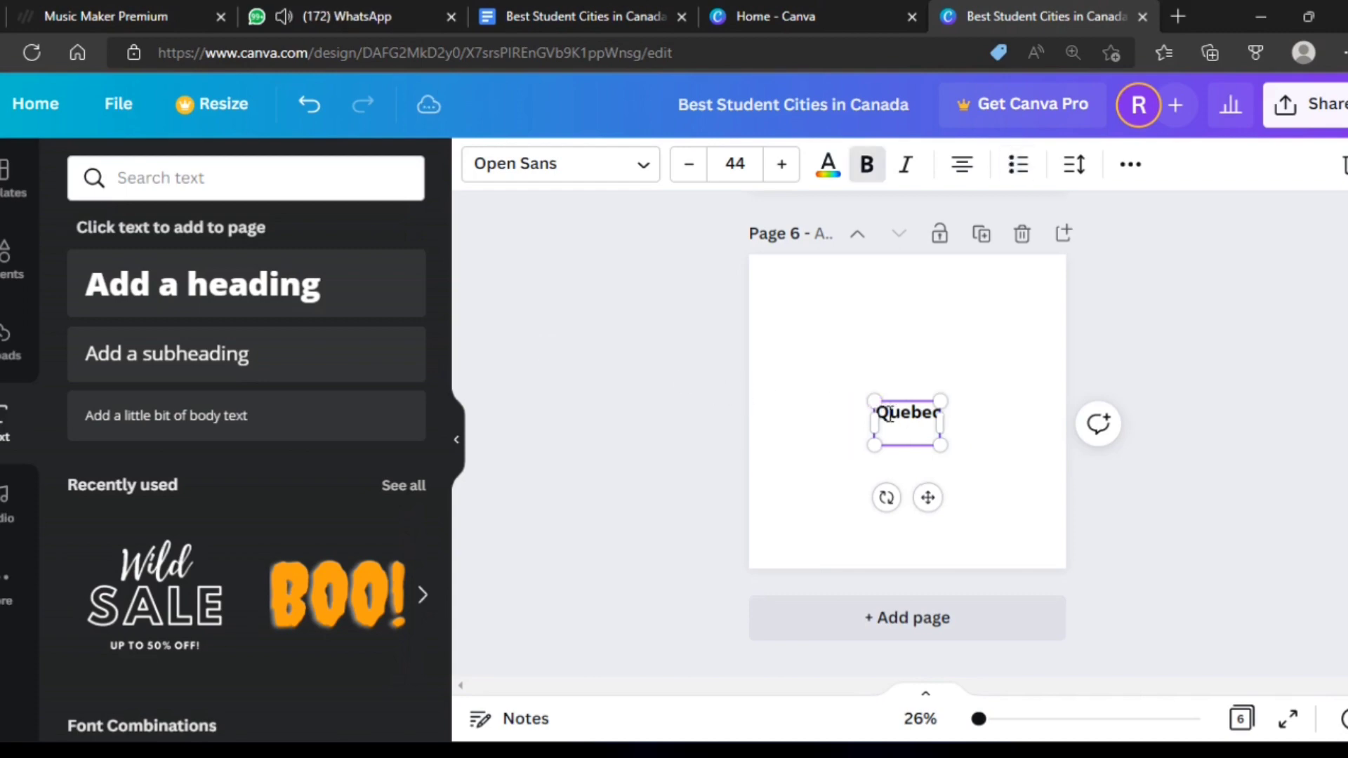
pyautogui.write('5')
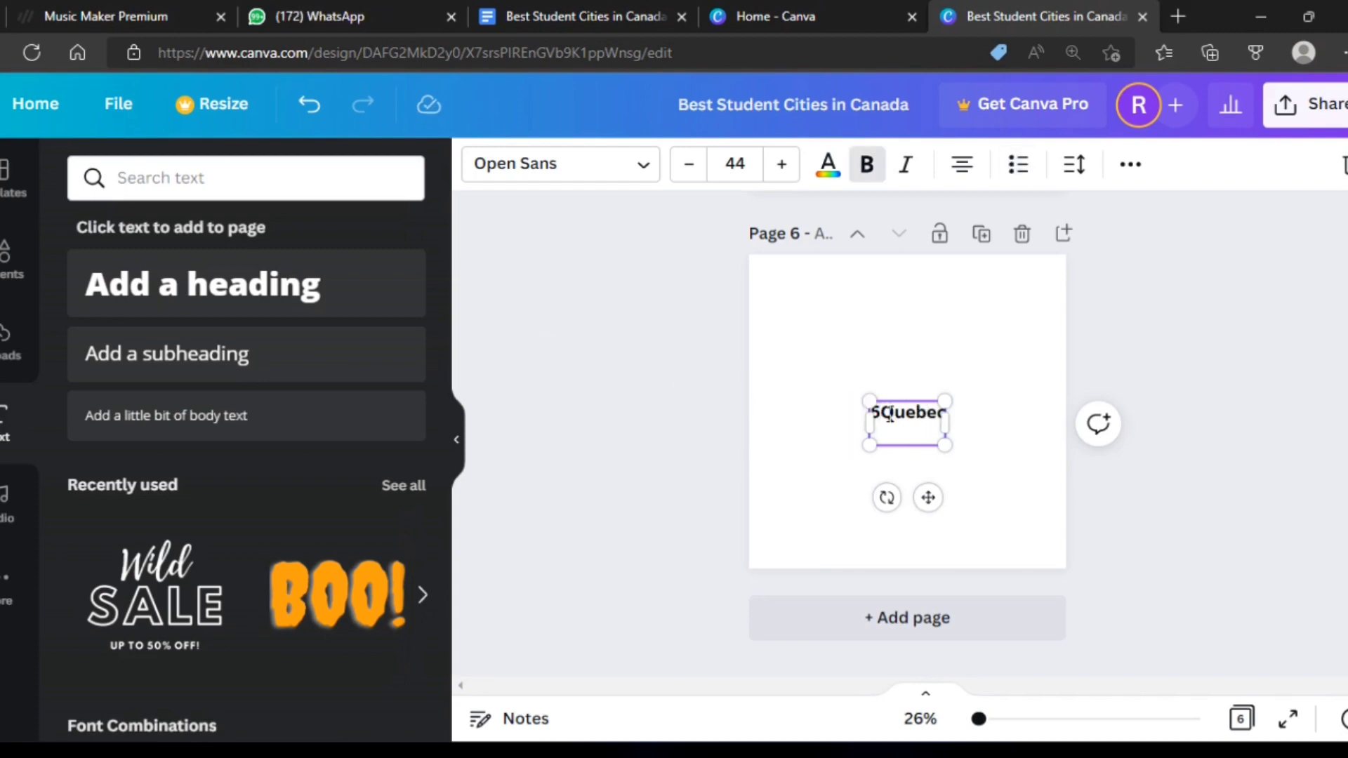
pyautogui.write('.')
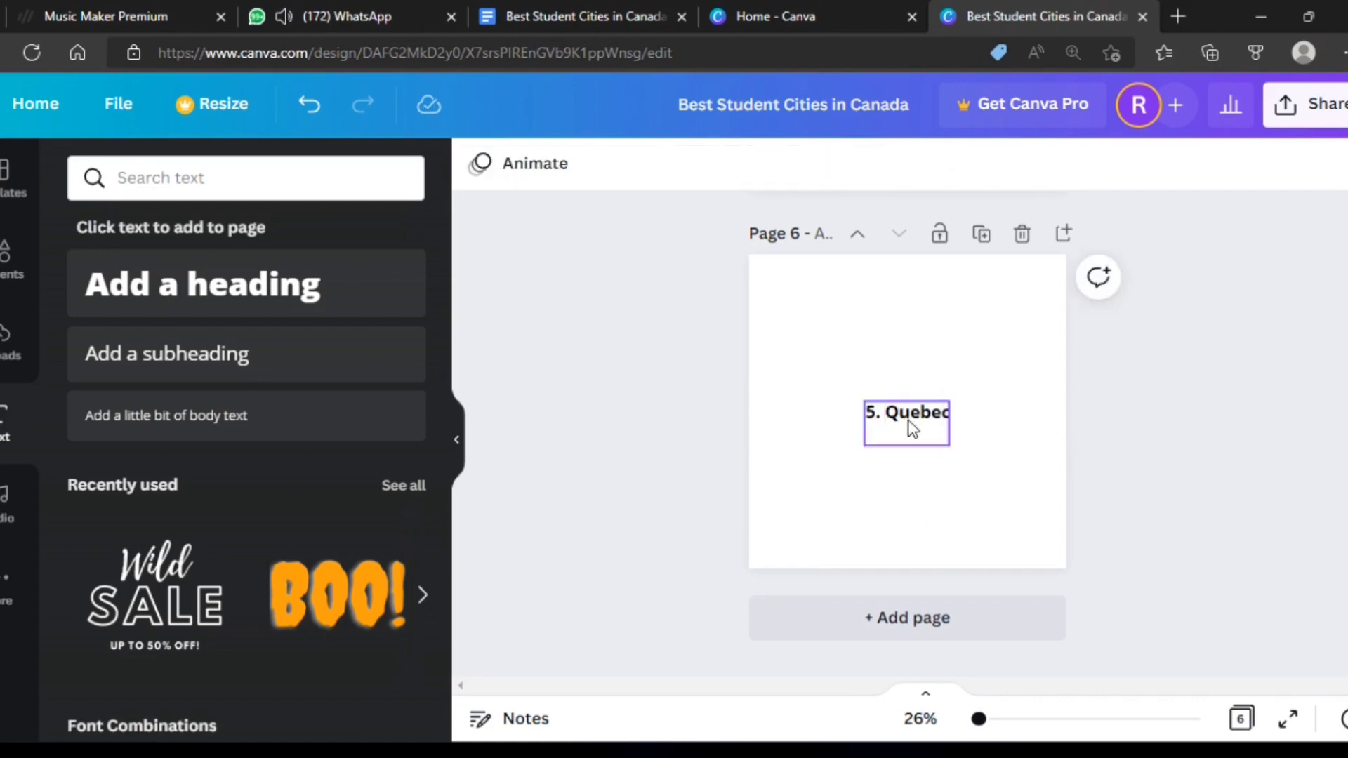
pyautogui.moveTo(908, 427); pyautogui.dragTo(838, 372)
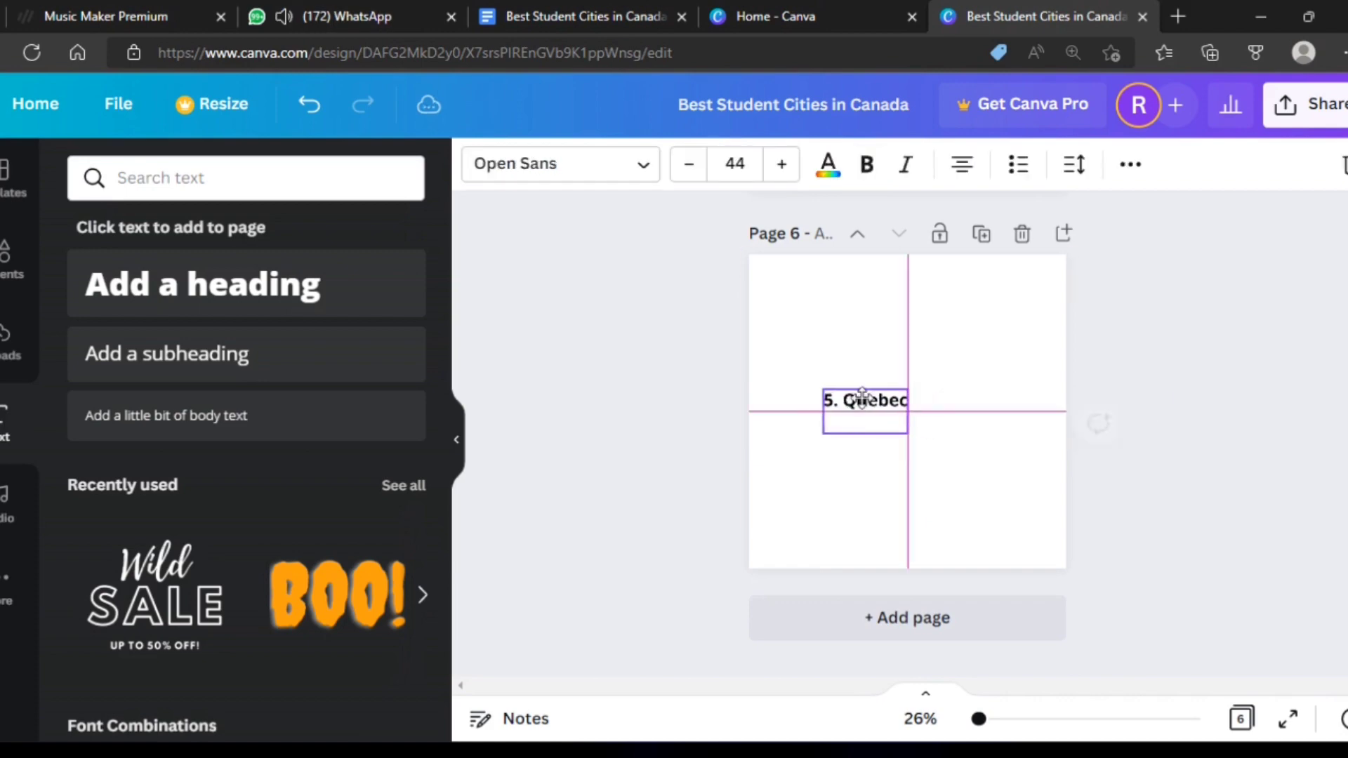
pyautogui.click(1324, 361)
# Copy the whole Quebec description paragraph from Google Docs
pyautogui.click(568, 14)
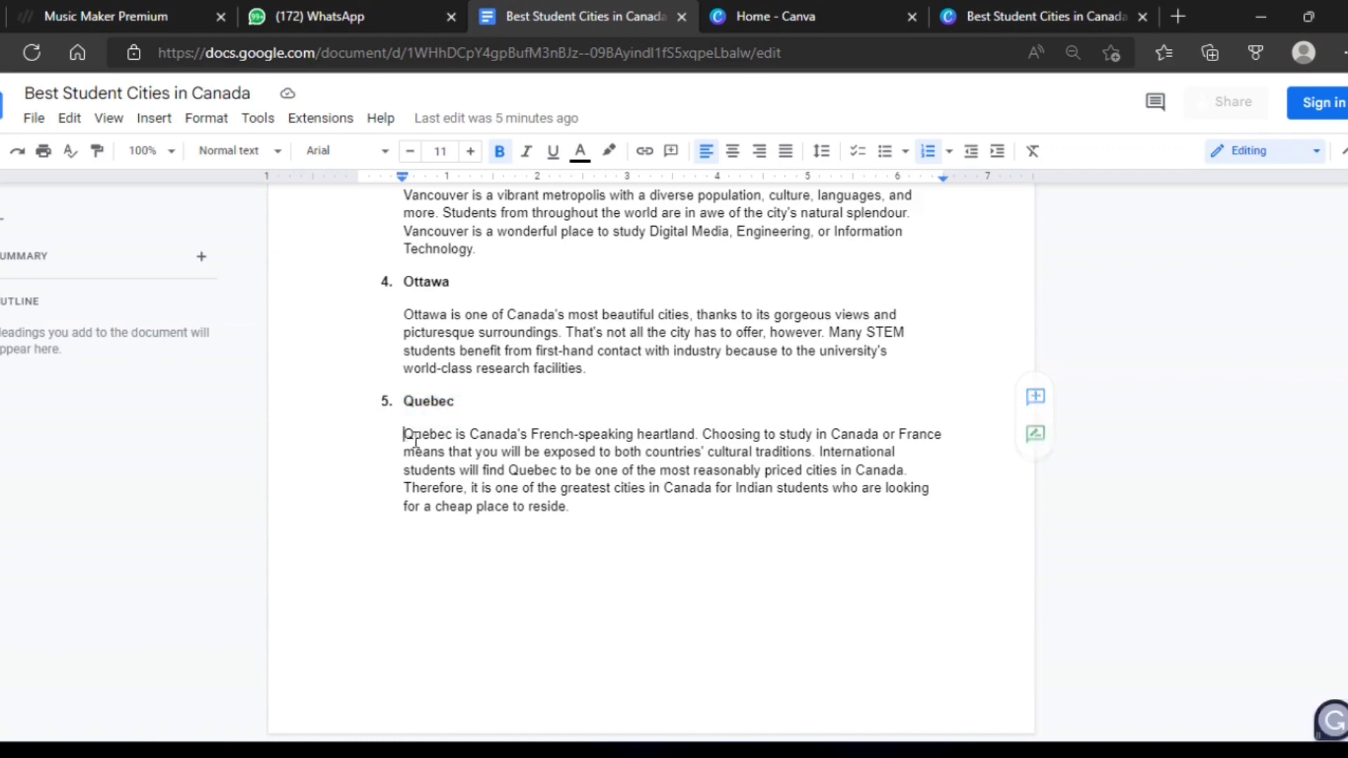
pyautogui.moveTo(403, 428); pyautogui.dragTo(562, 514)
pyautogui.hotkey('ctrl', 'c')
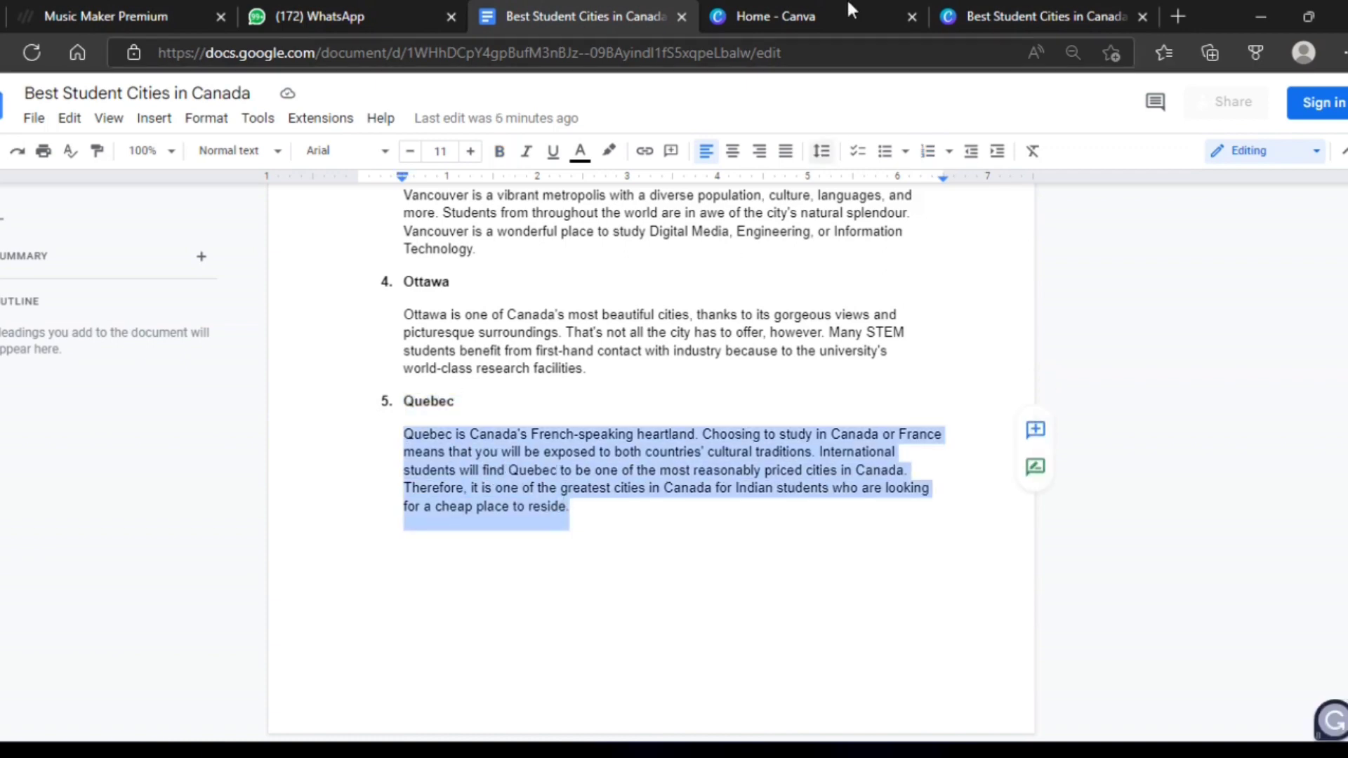
pyautogui.click(848, 5)
pyautogui.click(1004, 5)
# Paste the Quebec description into a new left-aligned box, then shrink, widen and slightly enlarge it
pyautogui.click(302, 369)
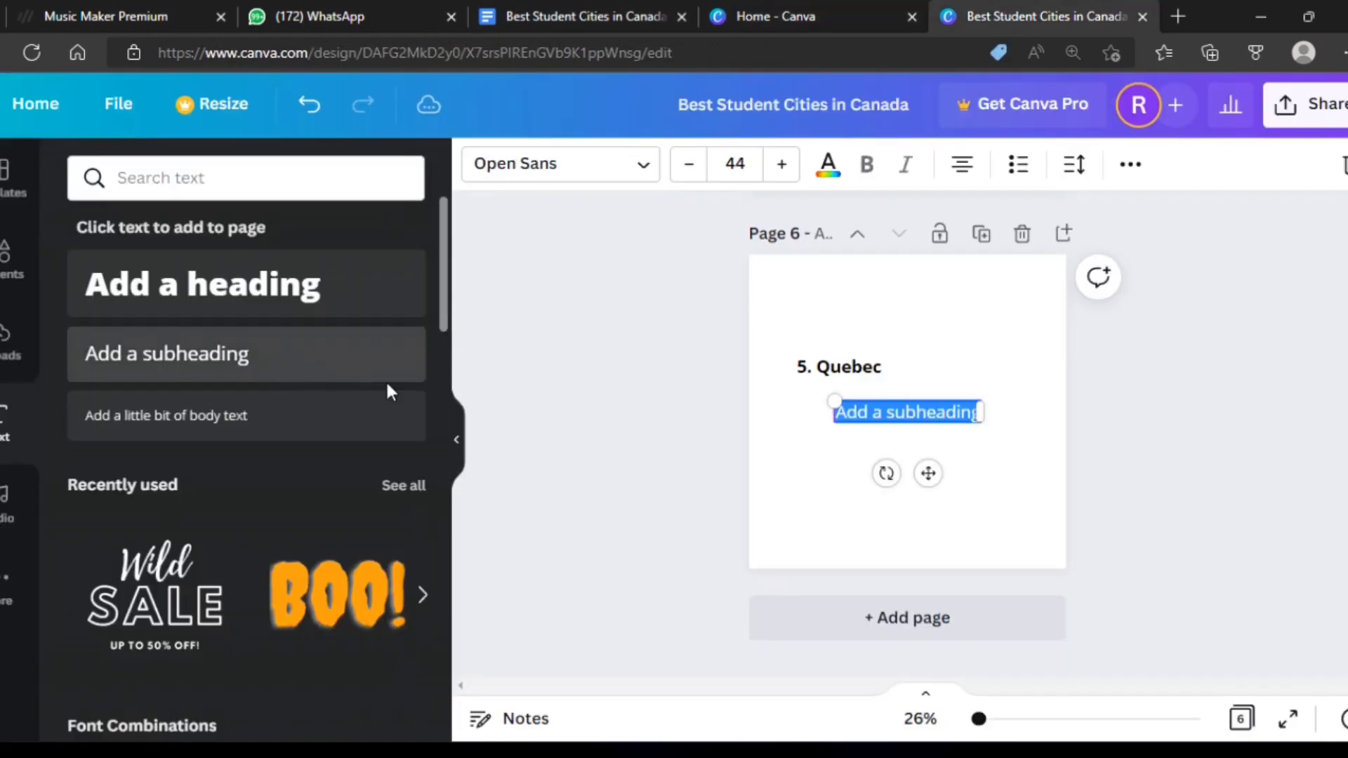
pyautogui.press('BackSpace')
pyautogui.hotkey('ctrl', 'v')
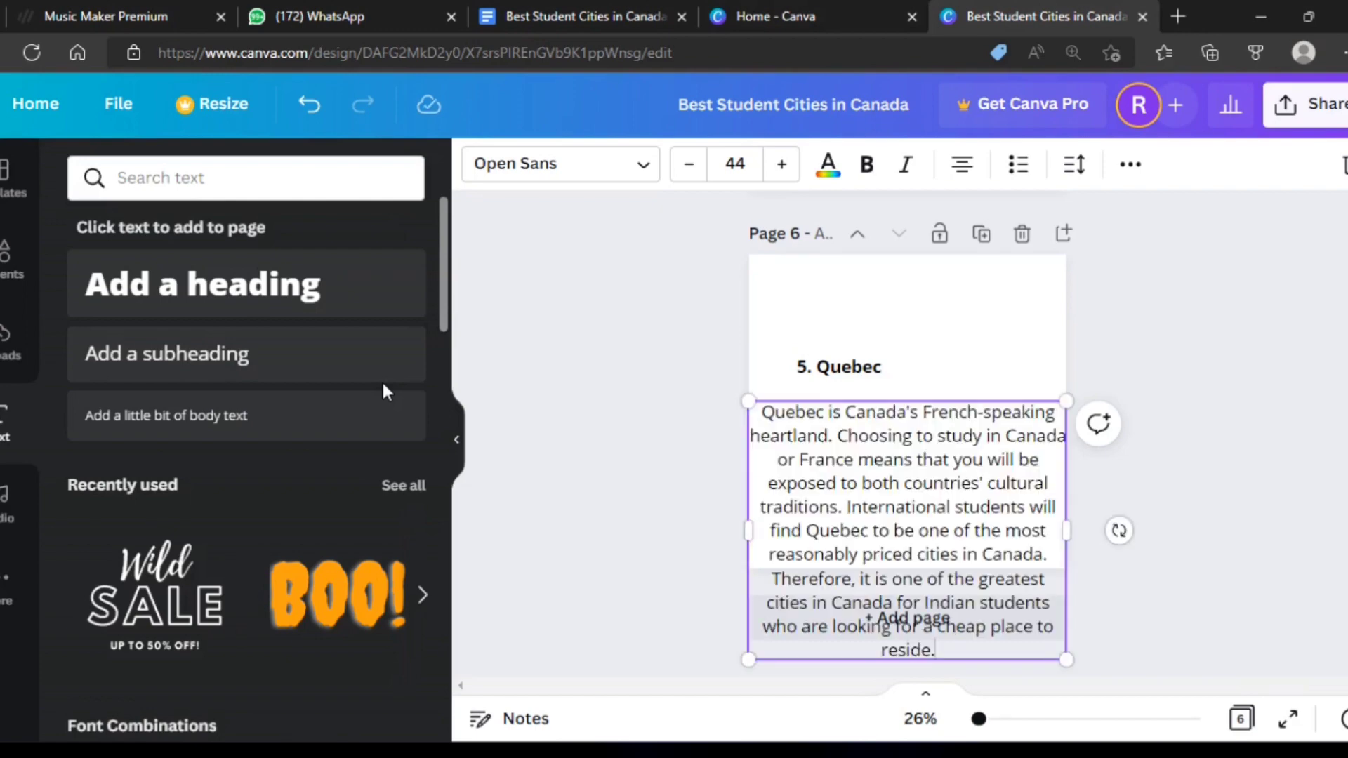
pyautogui.click(963, 165)
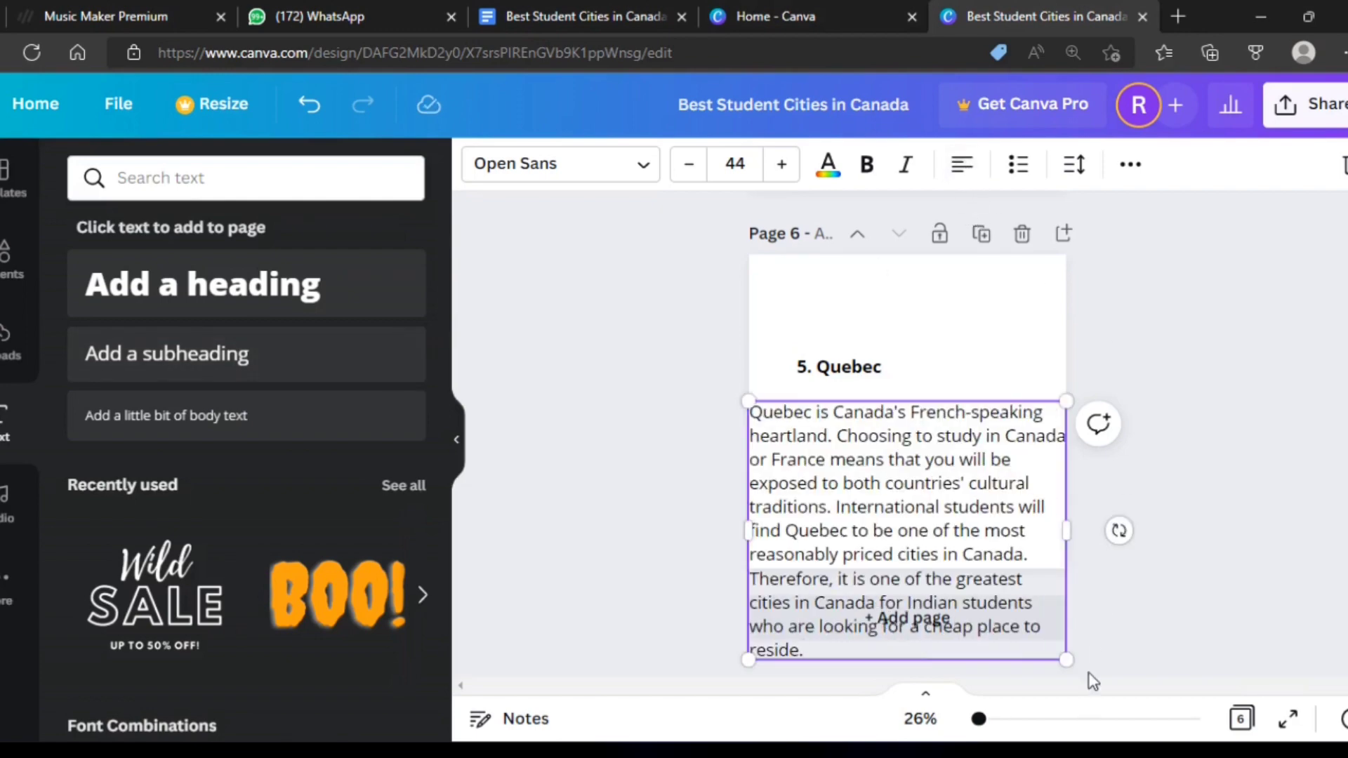
pyautogui.moveTo(1068, 659); pyautogui.dragTo(967, 552)
pyautogui.moveTo(967, 477); pyautogui.dragTo(1014, 485)
pyautogui.click(1332, 542)
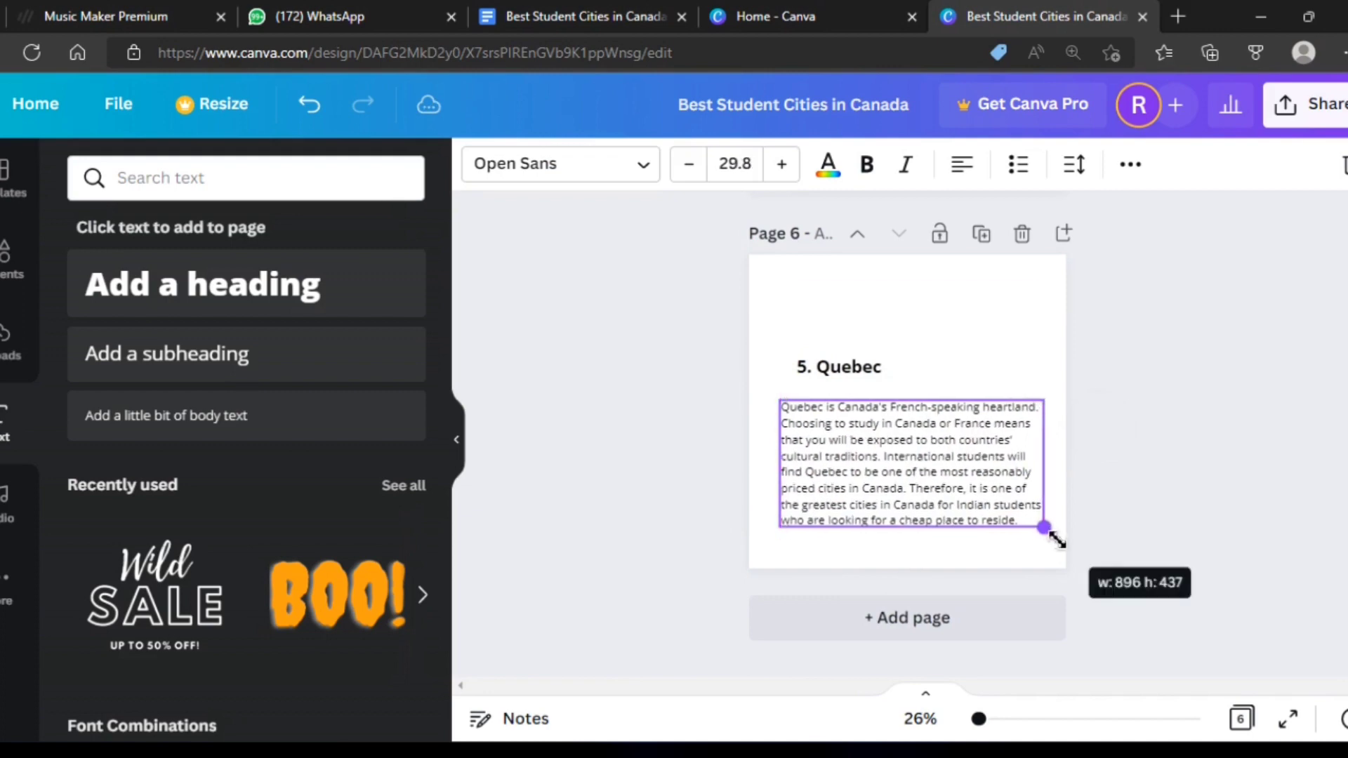
pyautogui.moveTo(1046, 528); pyautogui.dragTo(1099, 553)
pyautogui.click(1088, 548)
# Line up the '5. Quebec' heading and tuck the description directly beneath it
pyautogui.click(876, 368)
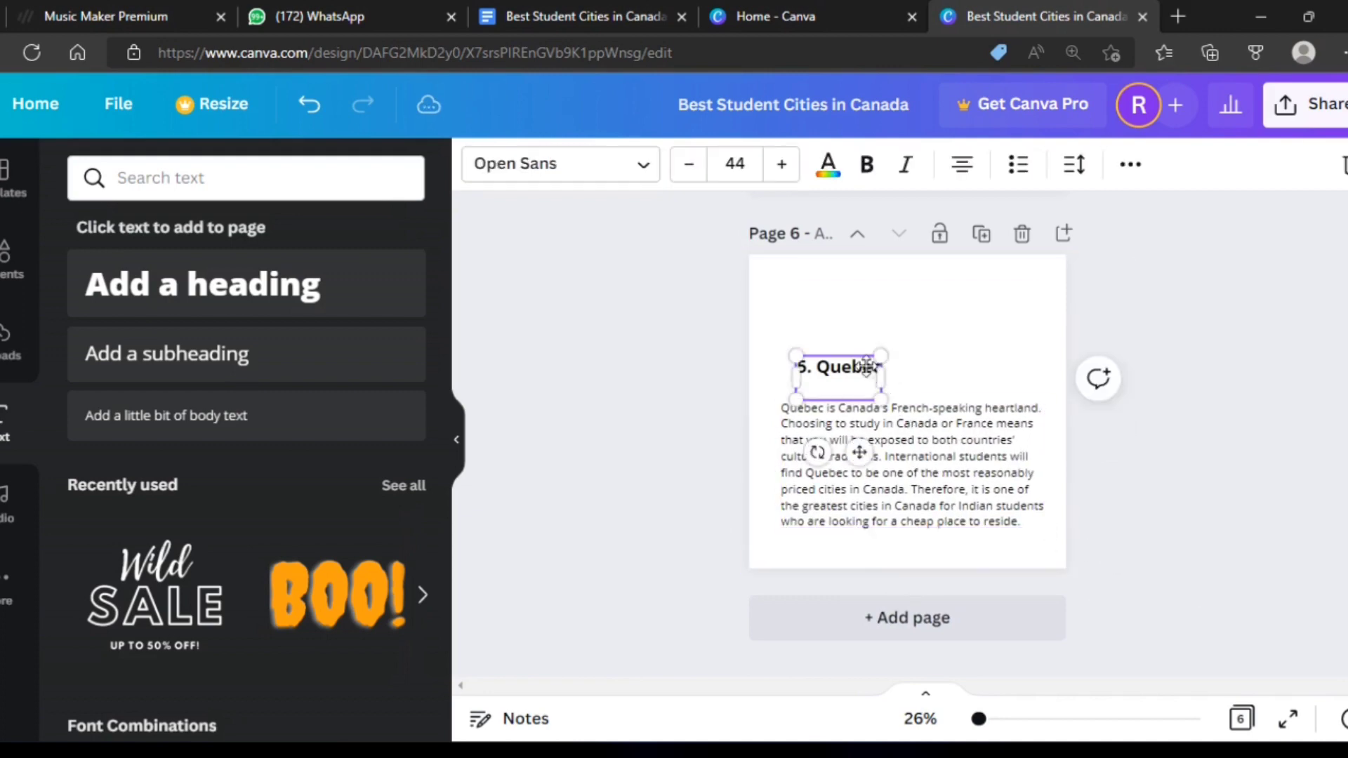
pyautogui.moveTo(869, 367); pyautogui.dragTo(853, 367)
pyautogui.click(925, 484)
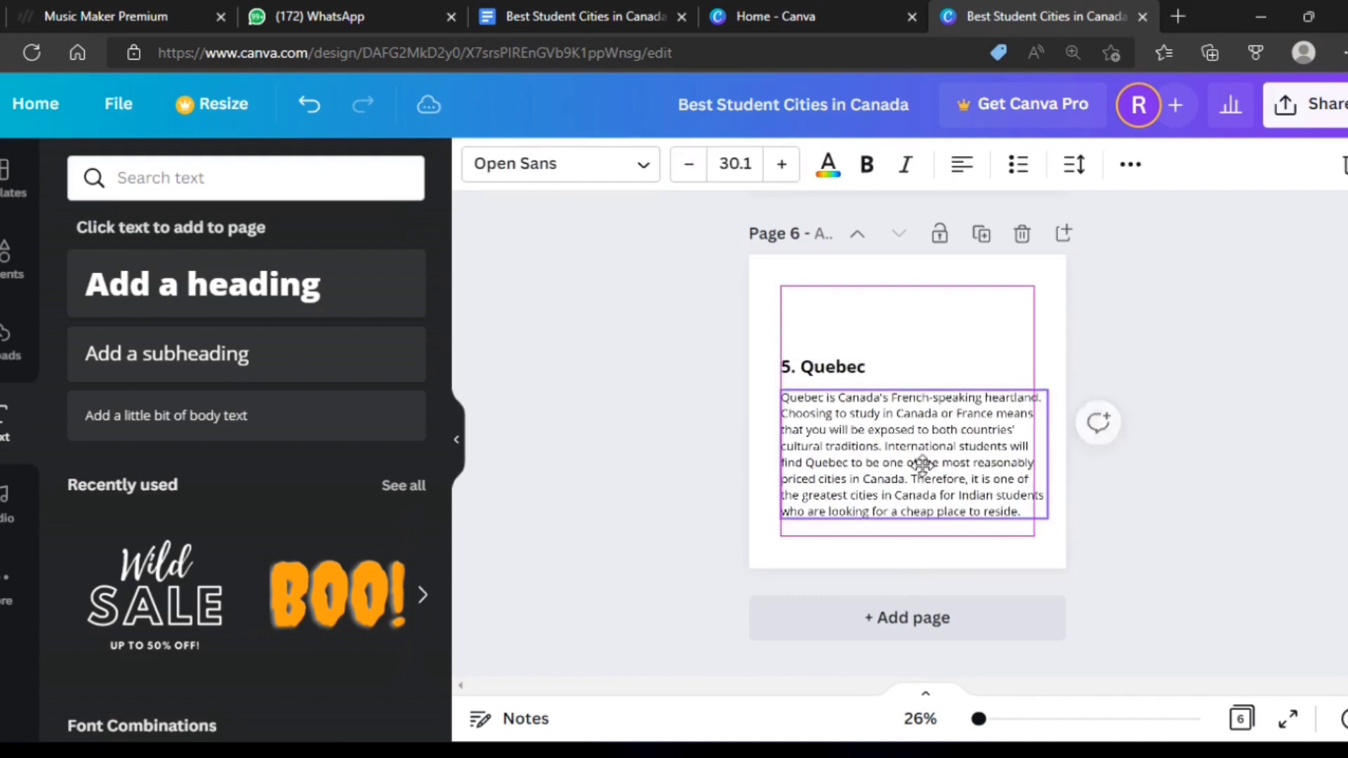
pyautogui.moveTo(925, 484); pyautogui.dragTo(925, 462)
pyautogui.click(1081, 482)
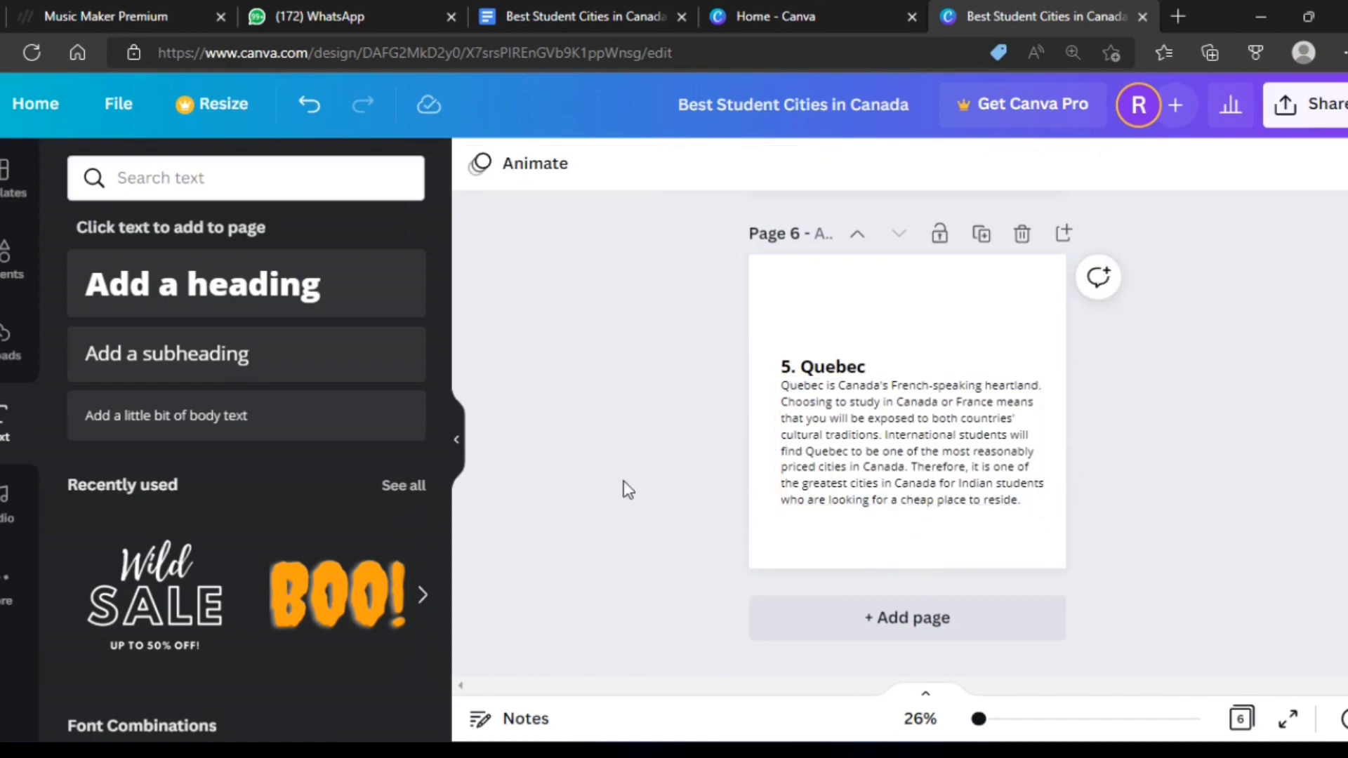
pyautogui.click(457, 441)
pyautogui.click(749, 496)
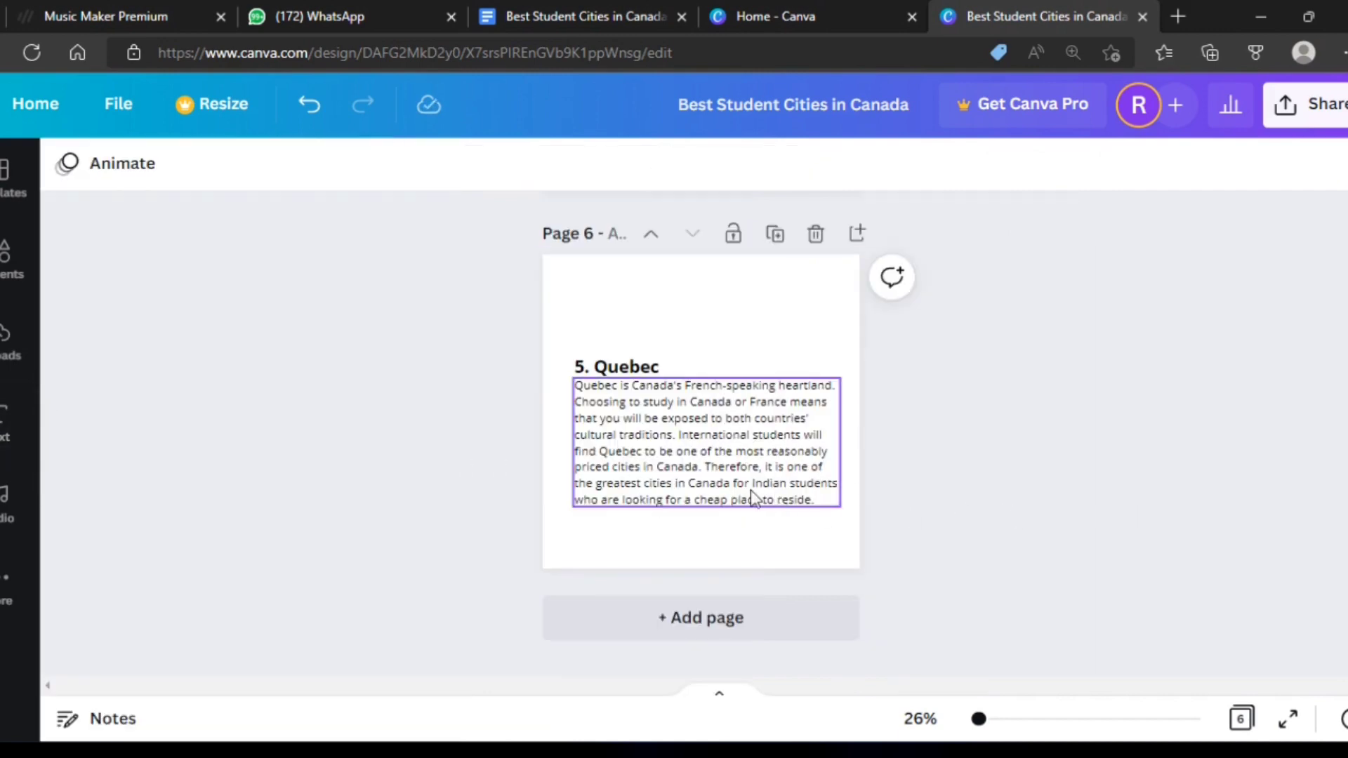
pyautogui.moveTo(750, 496); pyautogui.dragTo(752, 491)
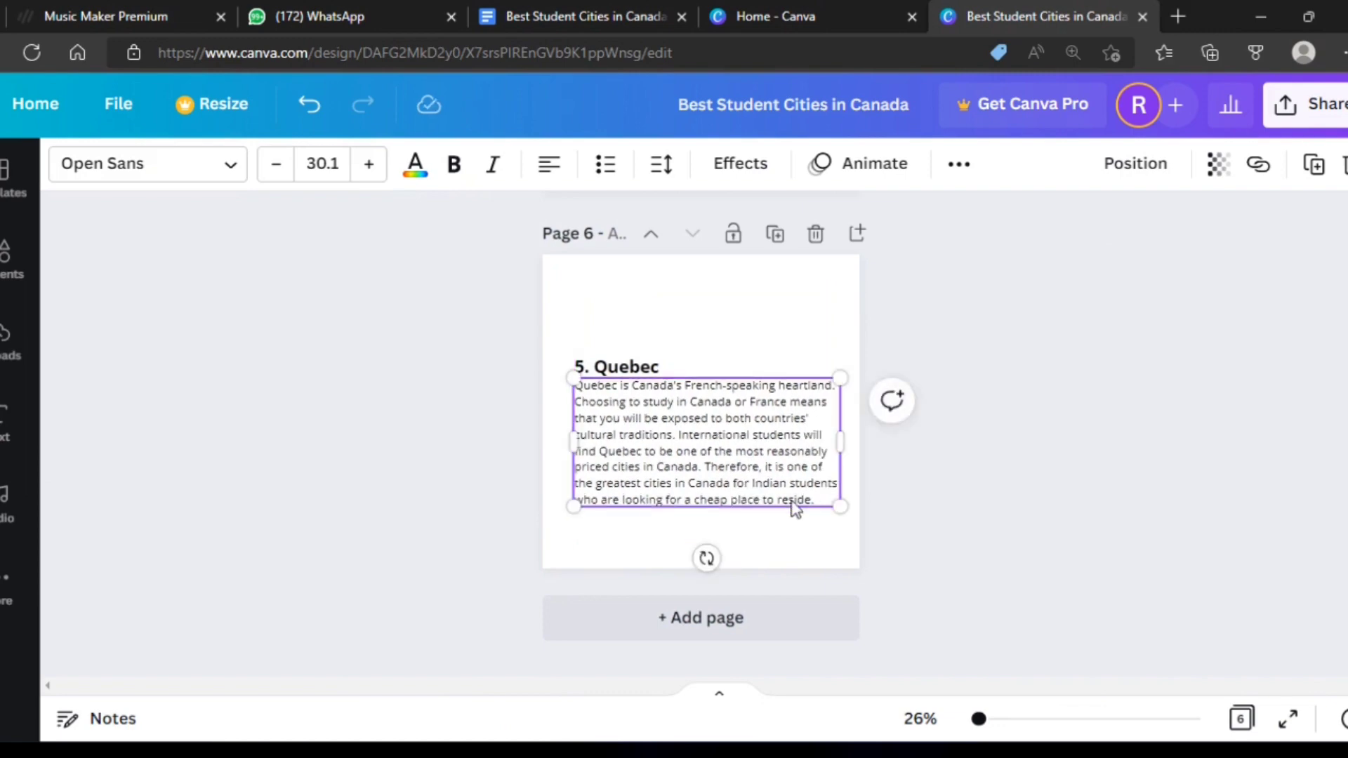
# Narrow the Quebec description box from its right handle so the text rewraps
pyautogui.click(948, 511)
pyautogui.scroll(5, 942, 503)
pyautogui.scroll(-5, 942, 503)
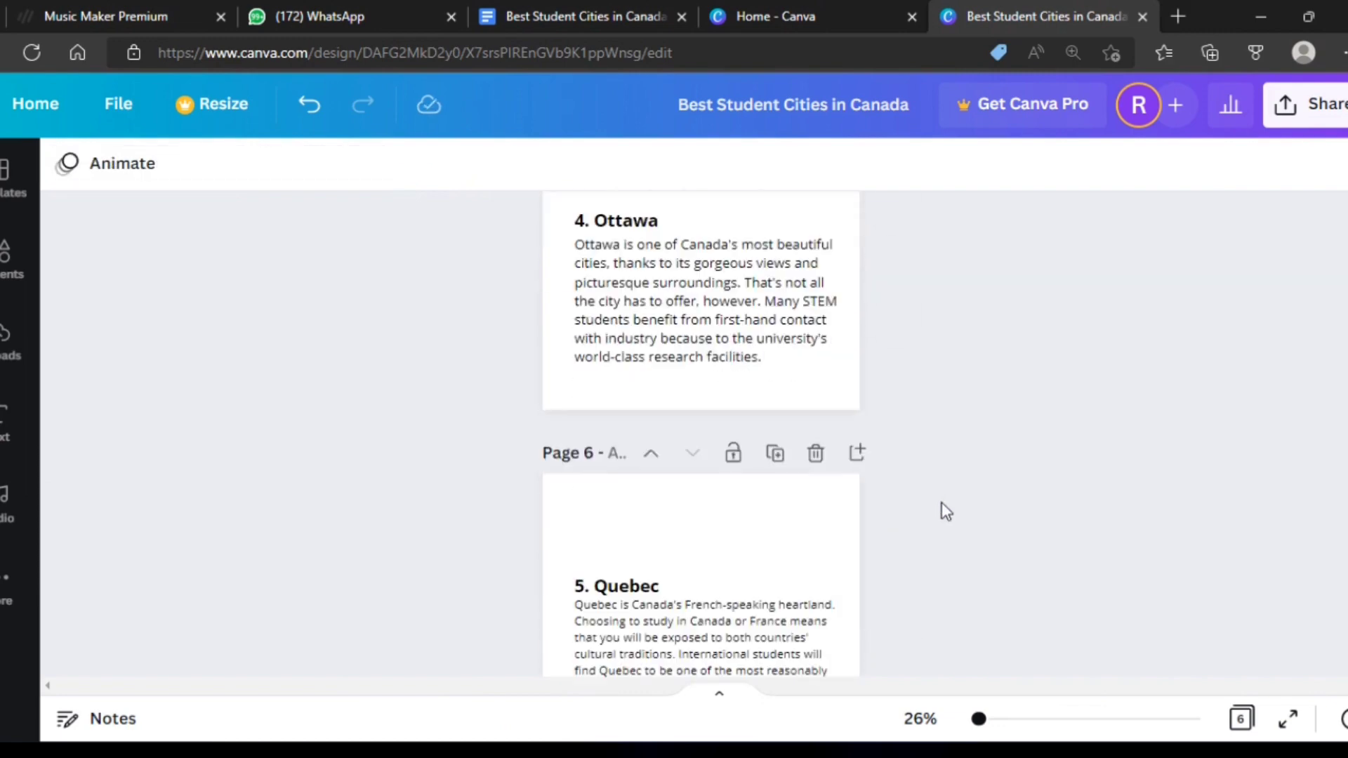
pyautogui.scroll(-1, 927, 507)
pyautogui.click(834, 456)
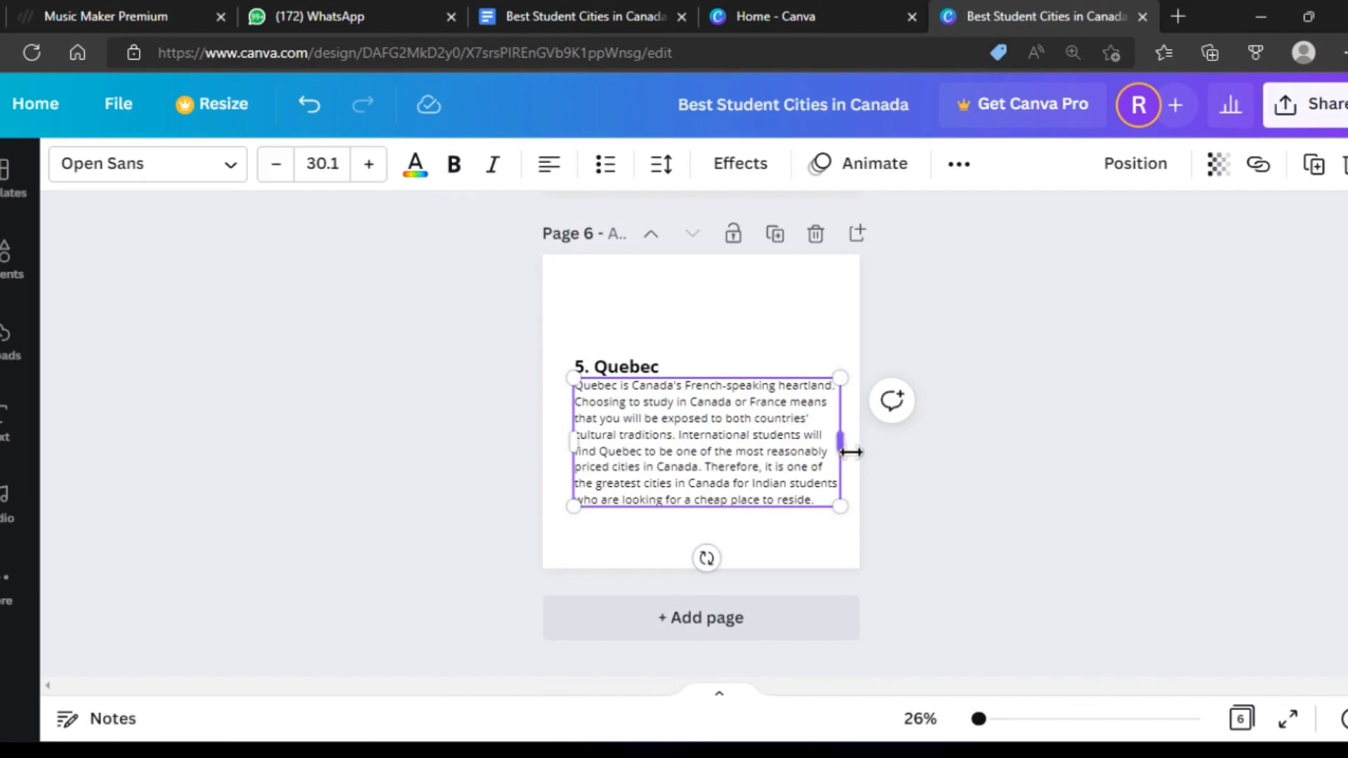
pyautogui.moveTo(851, 452); pyautogui.dragTo(837, 457)
pyautogui.click(948, 461)
# Nudge the Quebec description box slightly into place
pyautogui.scroll(2, 948, 462)
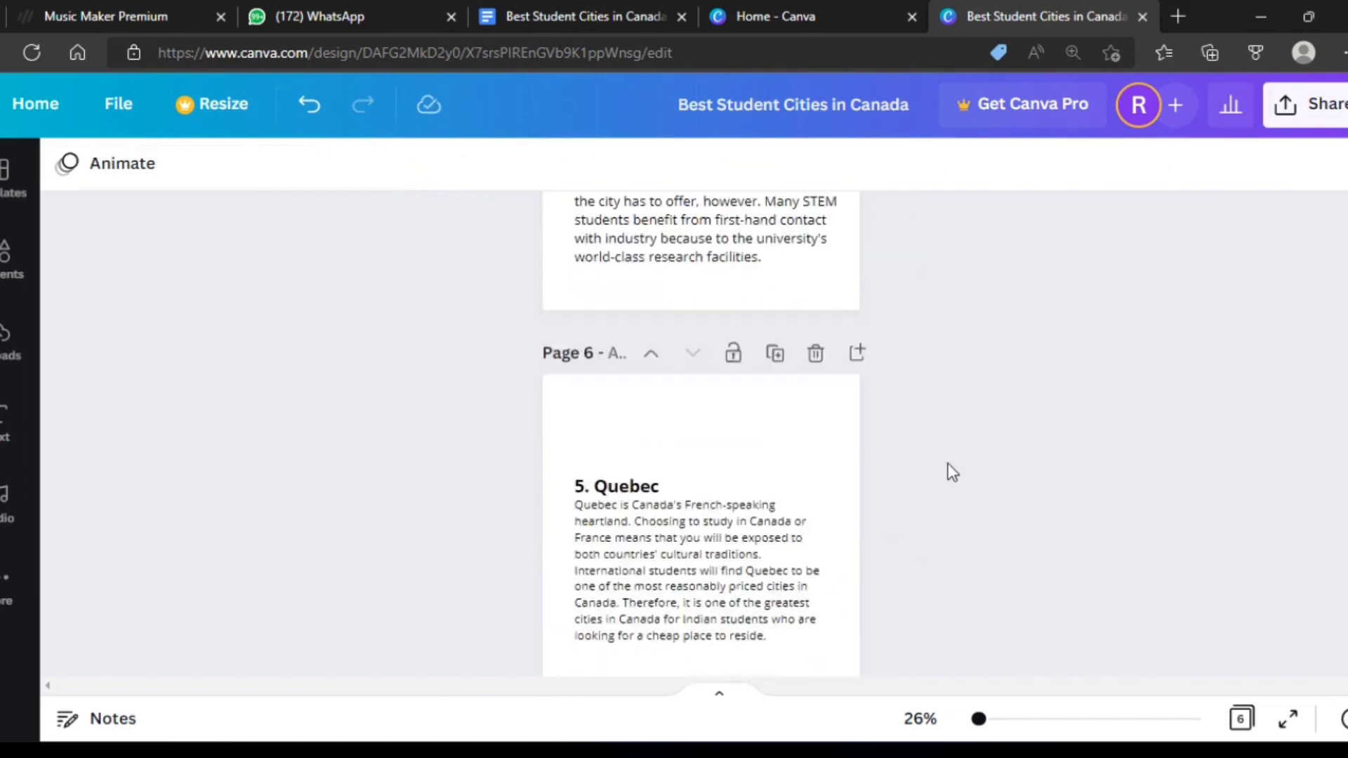
pyautogui.scroll(-1, 947, 462)
pyautogui.moveTo(720, 542); pyautogui.dragTo(723, 548)
pyautogui.click(1004, 542)
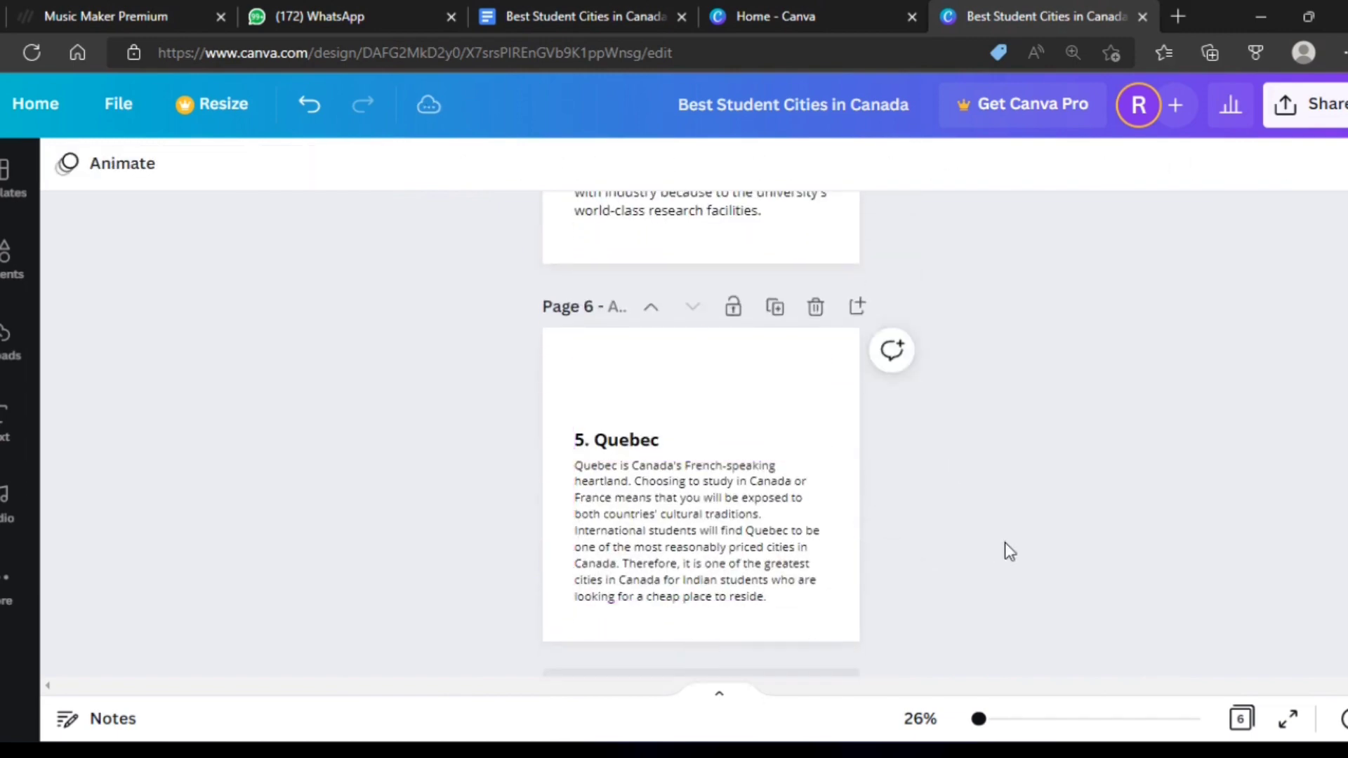
# Move the 4. Ottawa heading up so it sits above its description
pyautogui.scroll(5, 1004, 542)
pyautogui.click(737, 551)
pyautogui.click(627, 442)
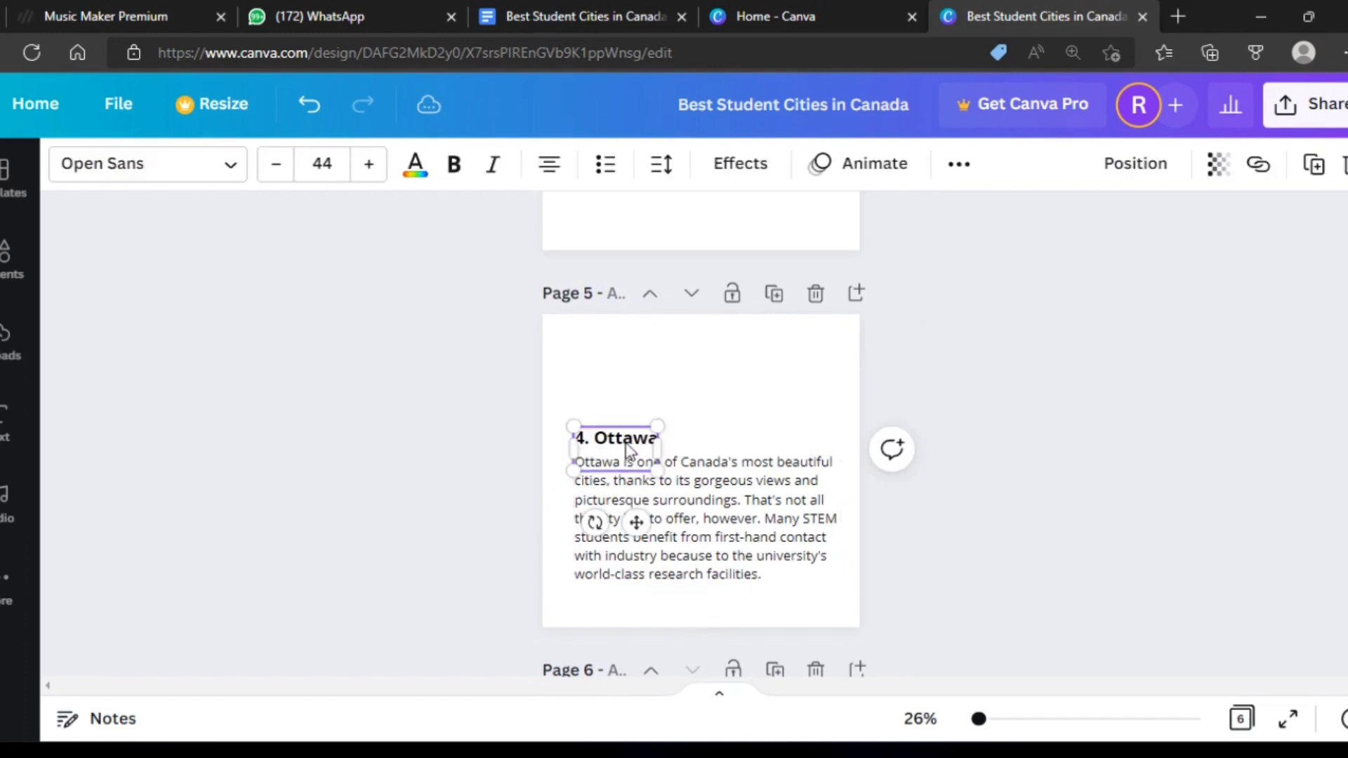
pyautogui.moveTo(627, 447); pyautogui.dragTo(624, 439)
pyautogui.click(1101, 497)
# Narrow the Toronto description box slightly so its lines reflow
pyautogui.scroll(2, 1101, 496)
pyautogui.scroll(3, 1093, 490)
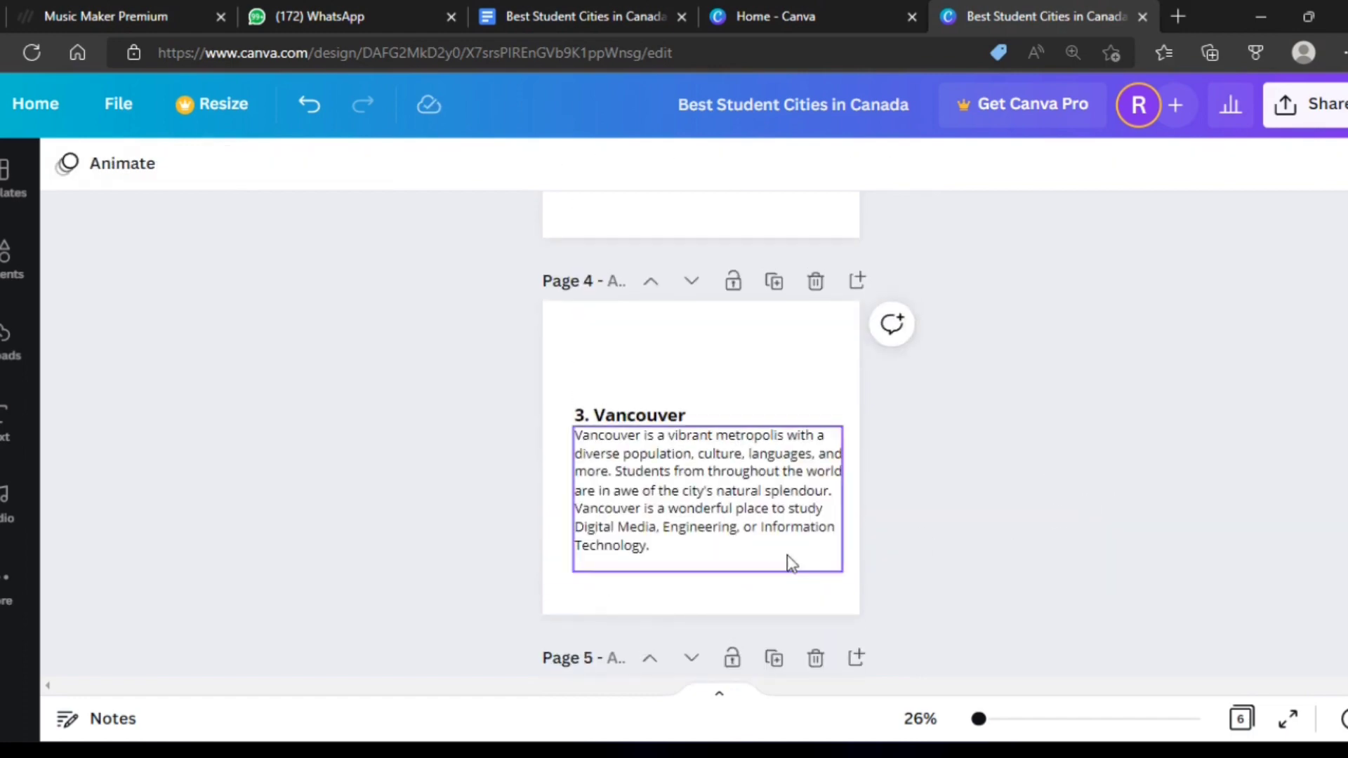
pyautogui.scroll(-3, 790, 564)
pyautogui.scroll(5, 788, 561)
pyautogui.scroll(6, 785, 559)
pyautogui.scroll(-1, 785, 559)
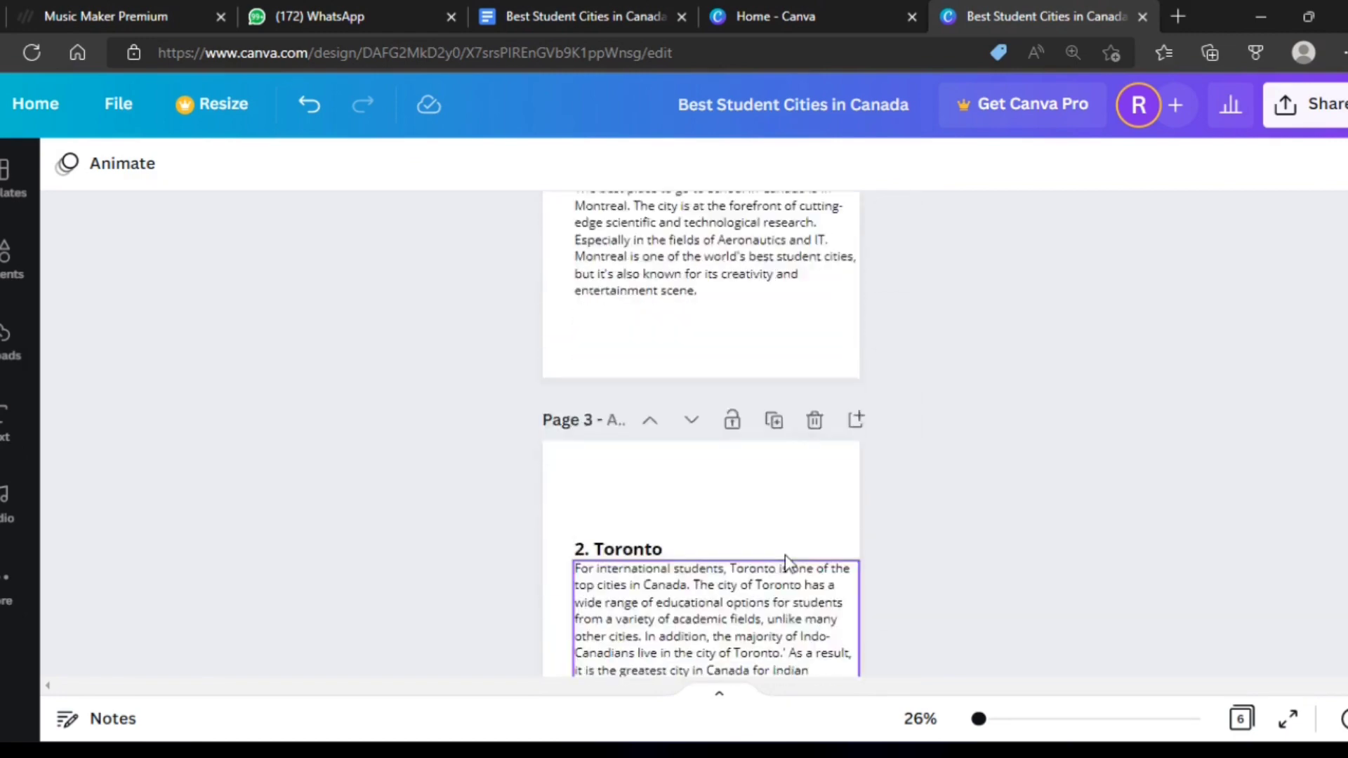
pyautogui.scroll(-3, 785, 554)
pyautogui.click(815, 424)
pyautogui.moveTo(861, 410); pyautogui.dragTo(851, 406)
pyautogui.click(923, 460)
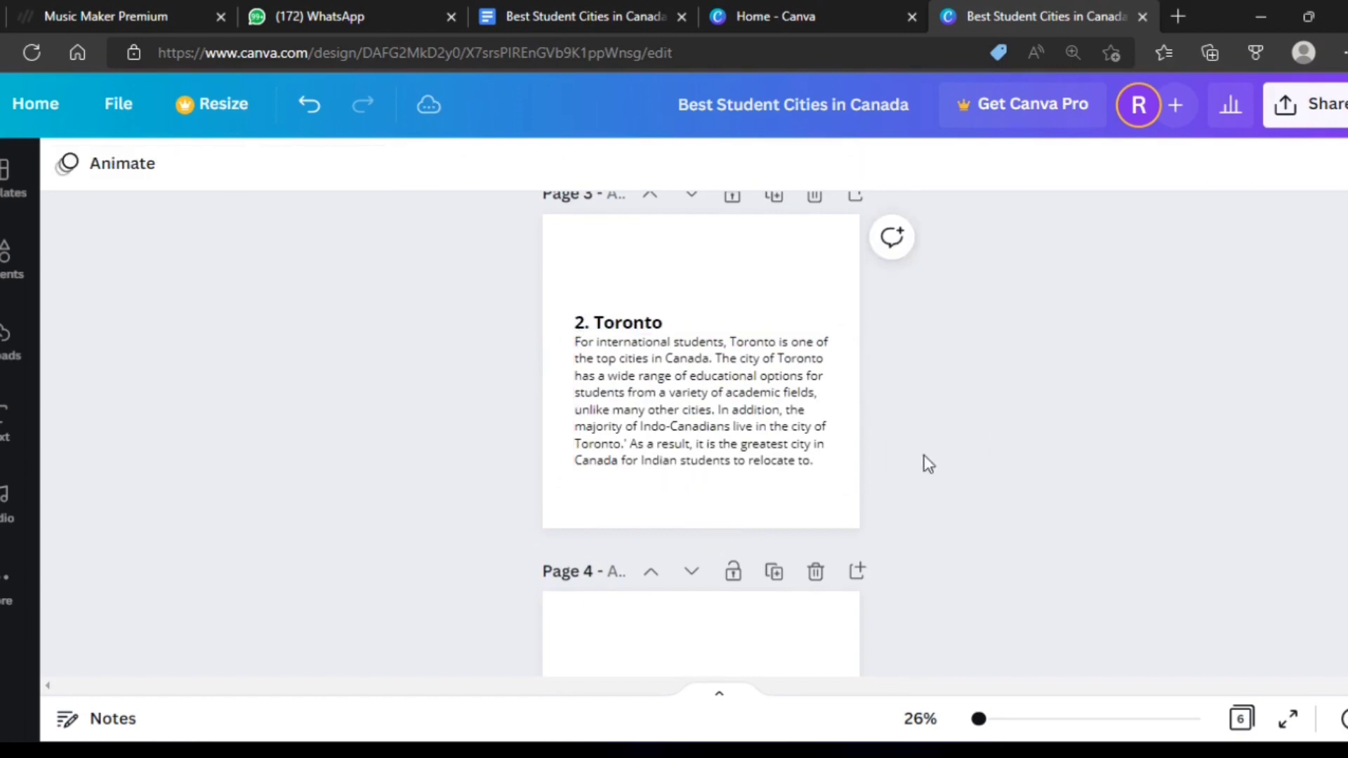
# Check the Montreal description, then browse and close the Text, Uploads and Elements panels
pyautogui.scroll(3, 976, 497)
pyautogui.scroll(3, 974, 496)
pyautogui.scroll(1, 972, 496)
pyautogui.click(733, 523)
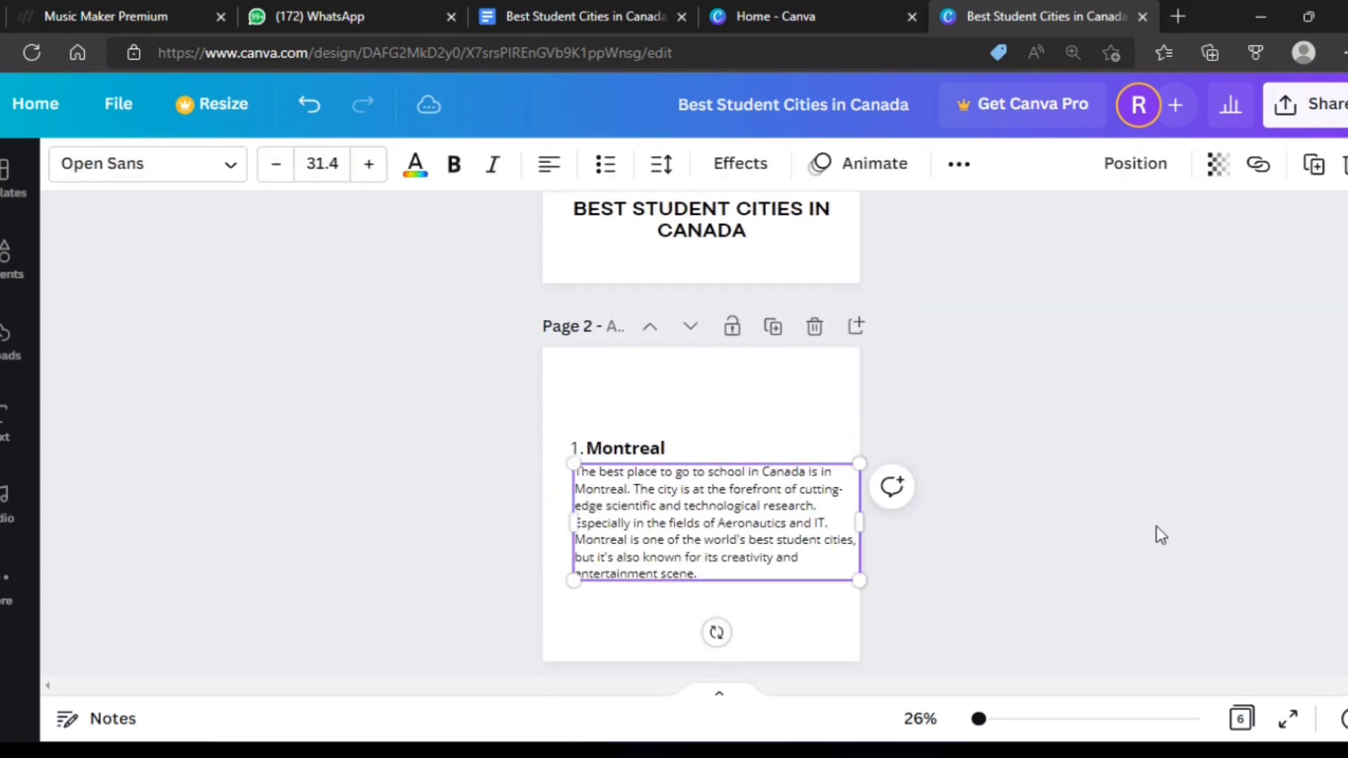
pyautogui.click(1156, 531)
pyautogui.scroll(3, 1053, 519)
pyautogui.click(7, 421)
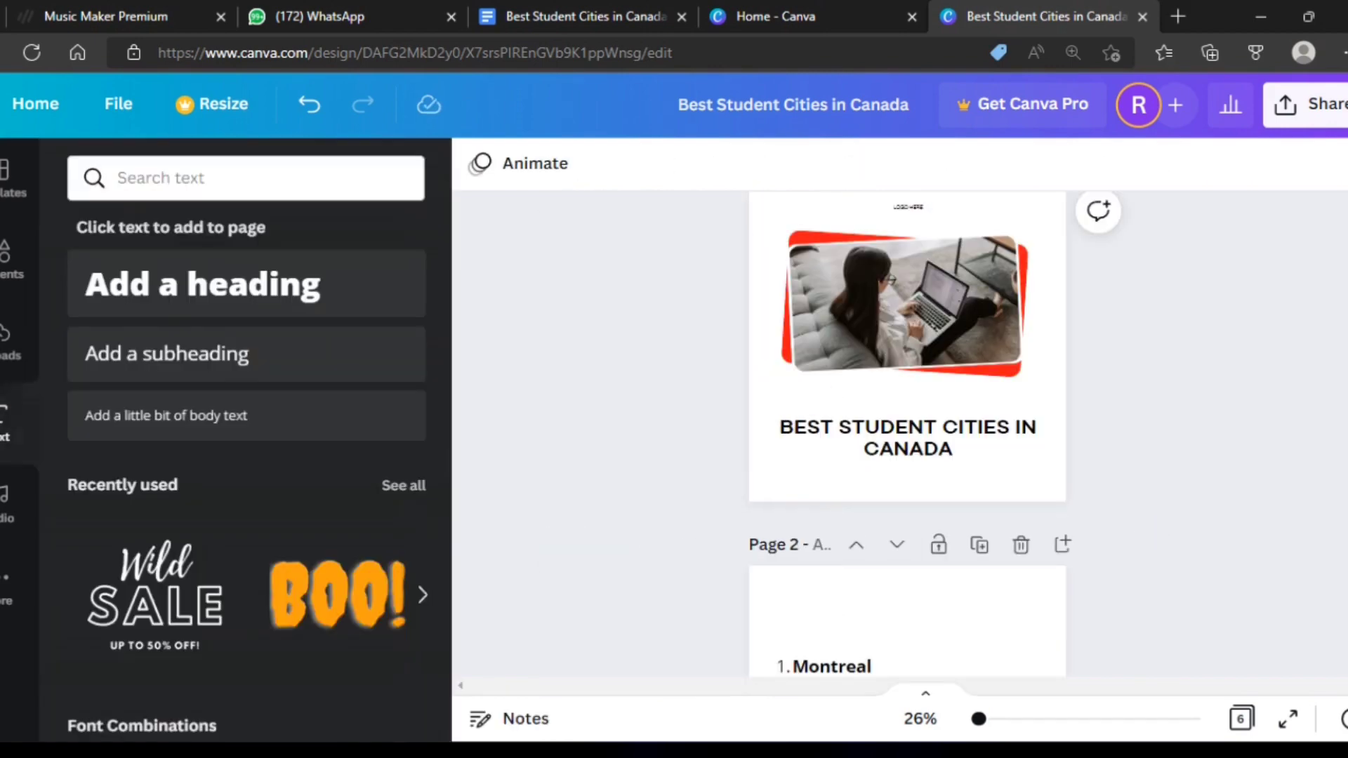
pyautogui.click(7, 337)
pyautogui.click(7, 260)
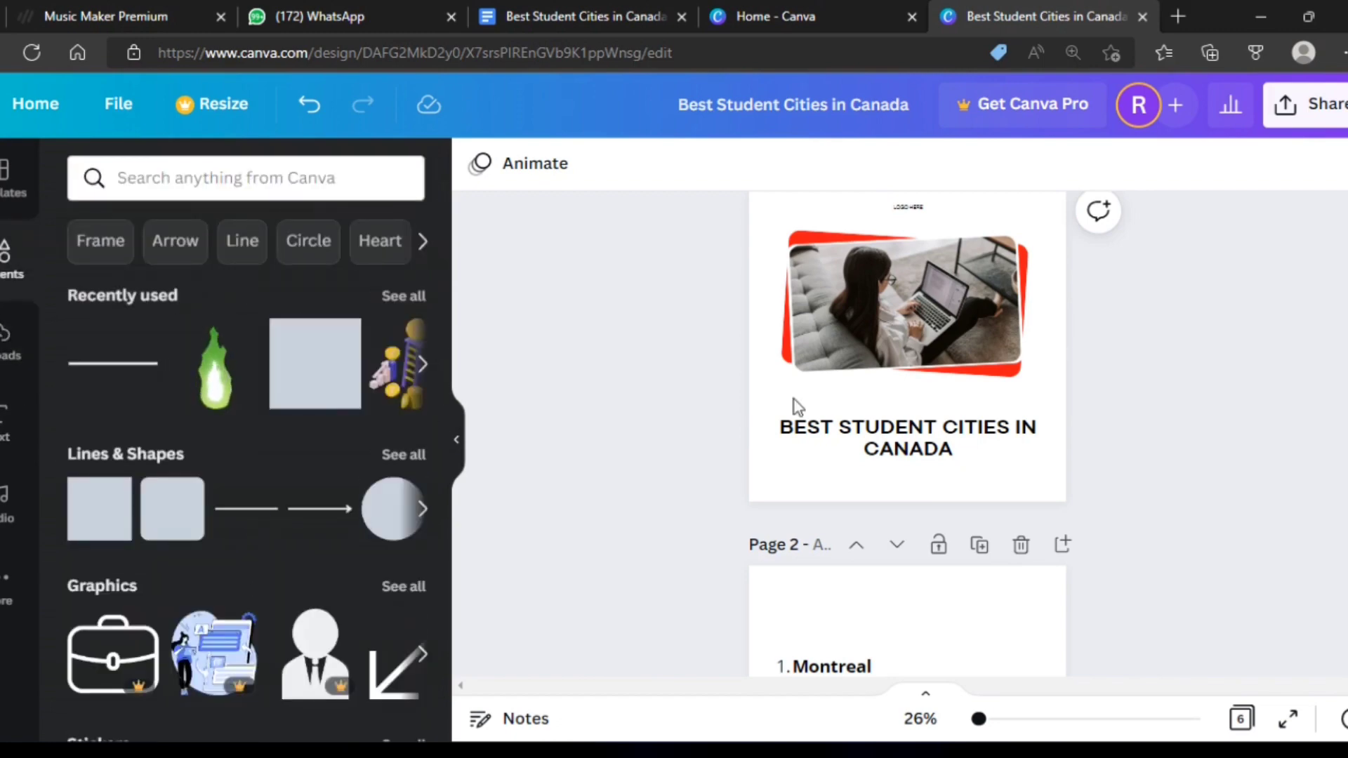
pyautogui.scroll(2, 794, 399)
pyautogui.click(458, 439)
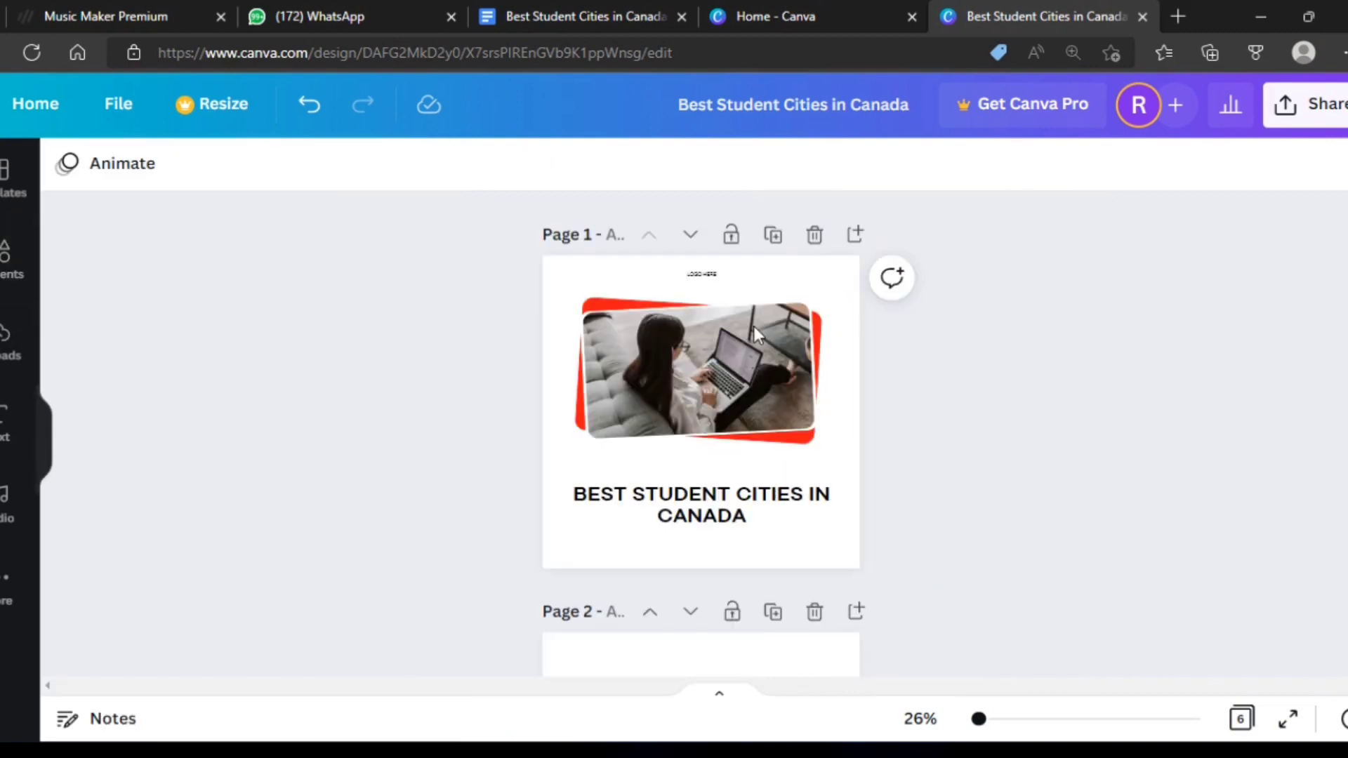
# Delete the LOGO HERE placeholder from the title page and slightly resize the Montreal description box
pyautogui.click(706, 273)
pyautogui.press('Delete')
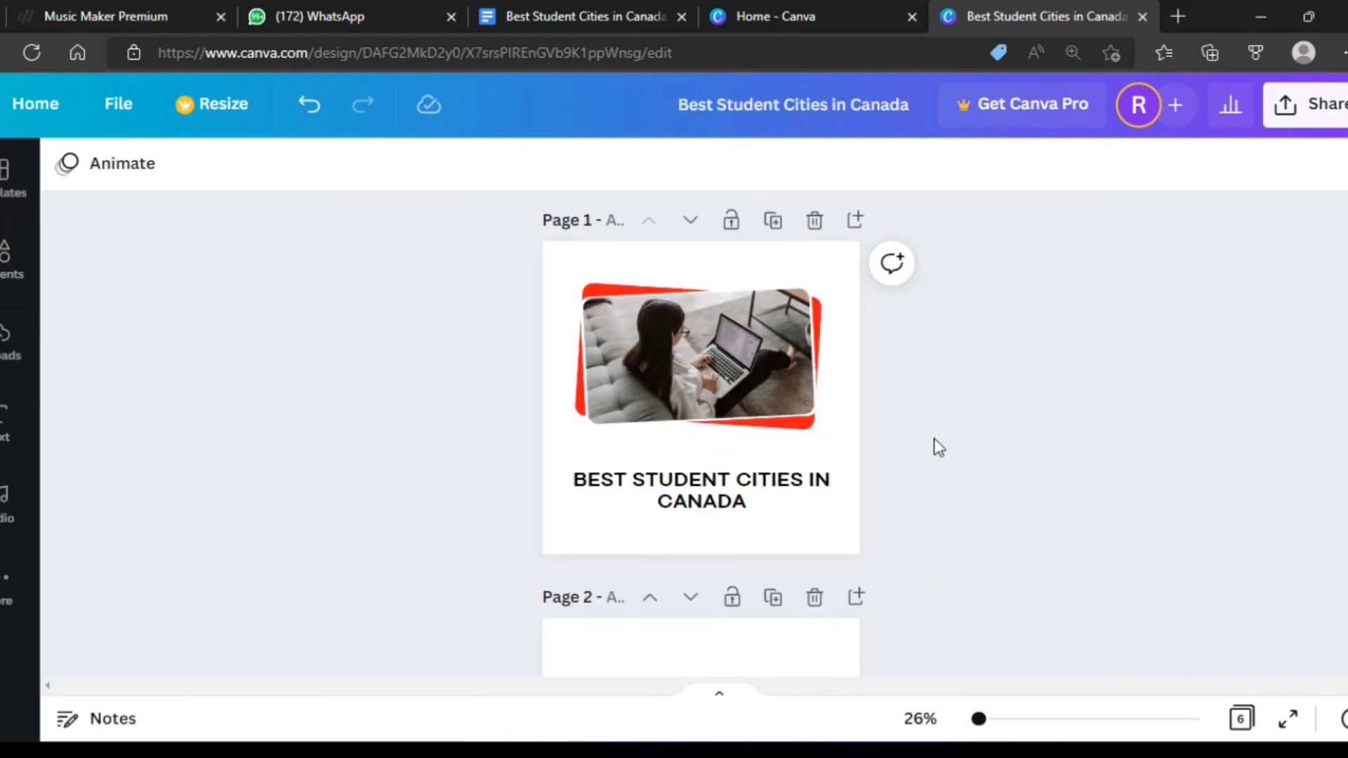
pyautogui.scroll(-5, 932, 445)
pyautogui.click(685, 243)
pyautogui.scroll(1, 942, 323)
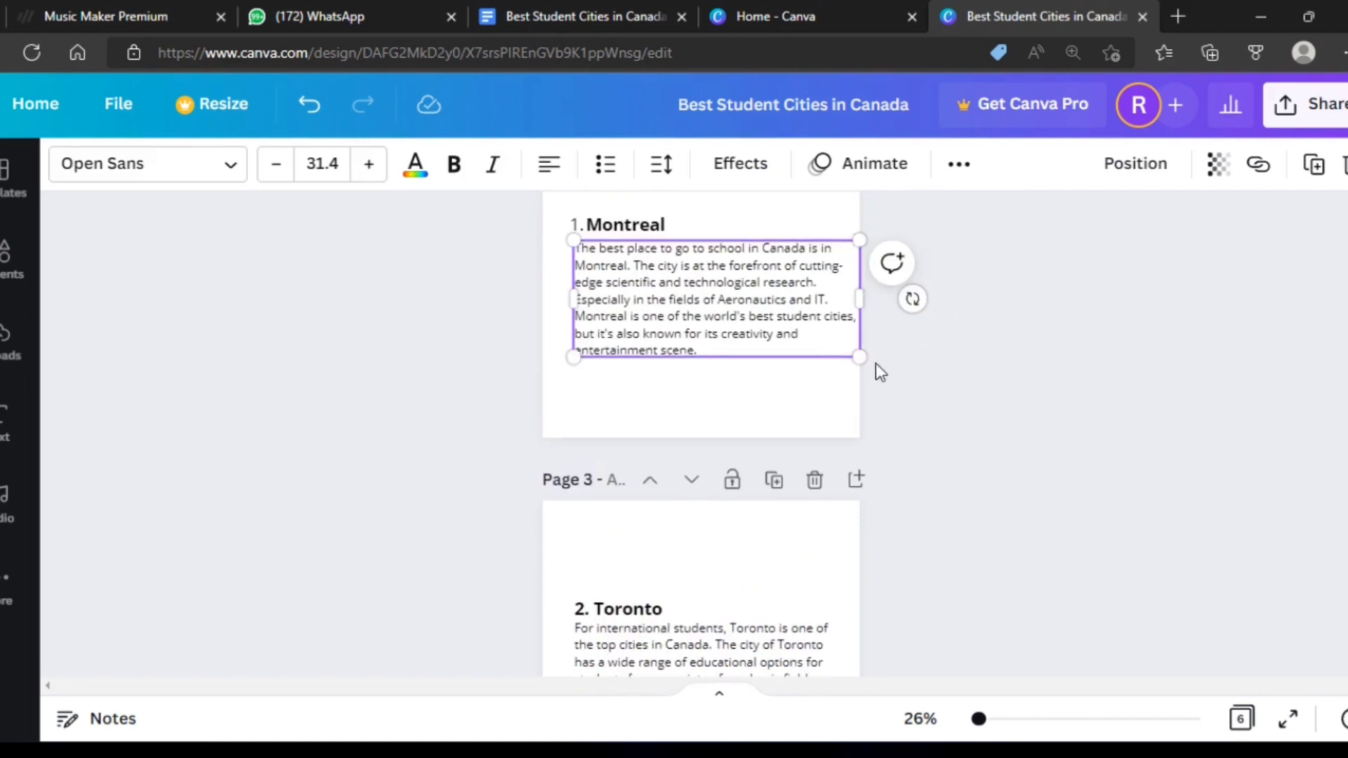
pyautogui.moveTo(853, 358); pyautogui.dragTo(875, 362)
pyautogui.click(1000, 414)
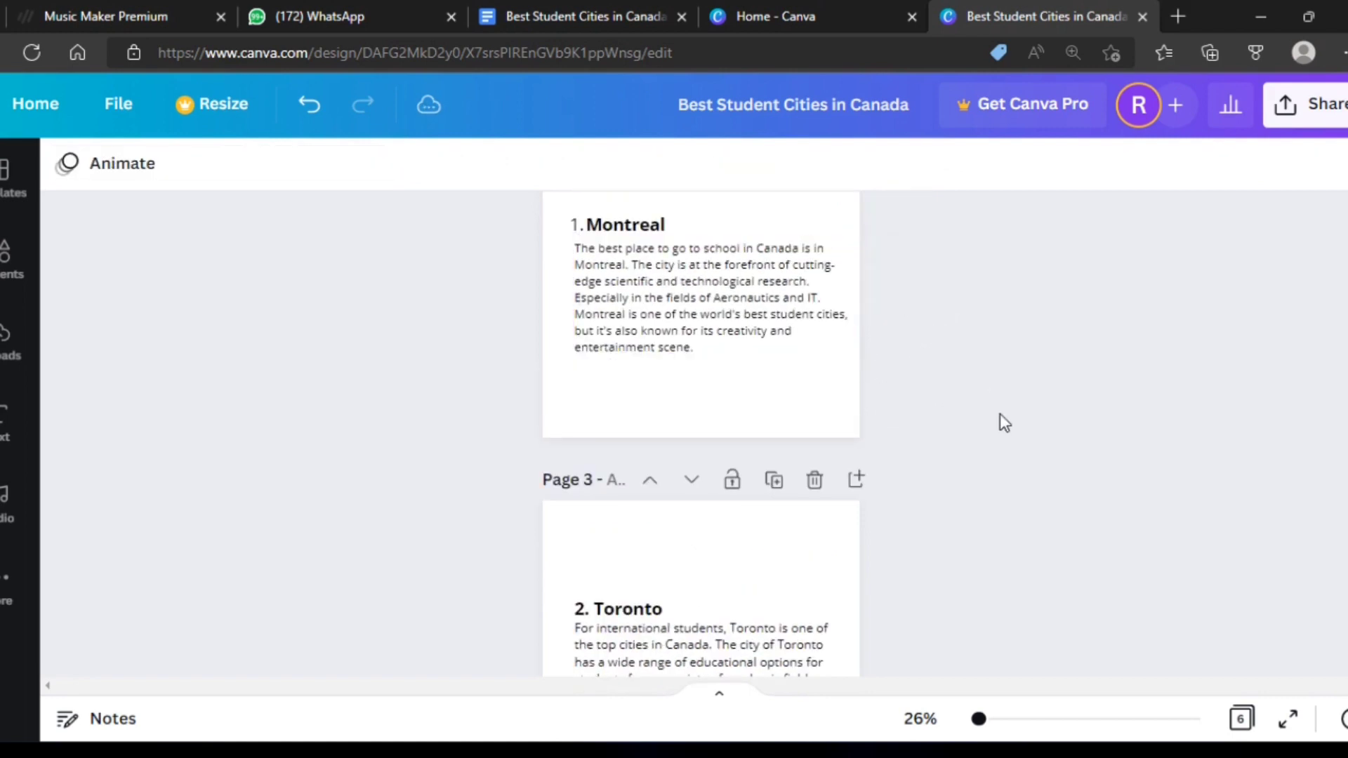
# Widen the Toronto description box slightly from its corner handle
pyautogui.scroll(-3, 1000, 414)
pyautogui.click(772, 453)
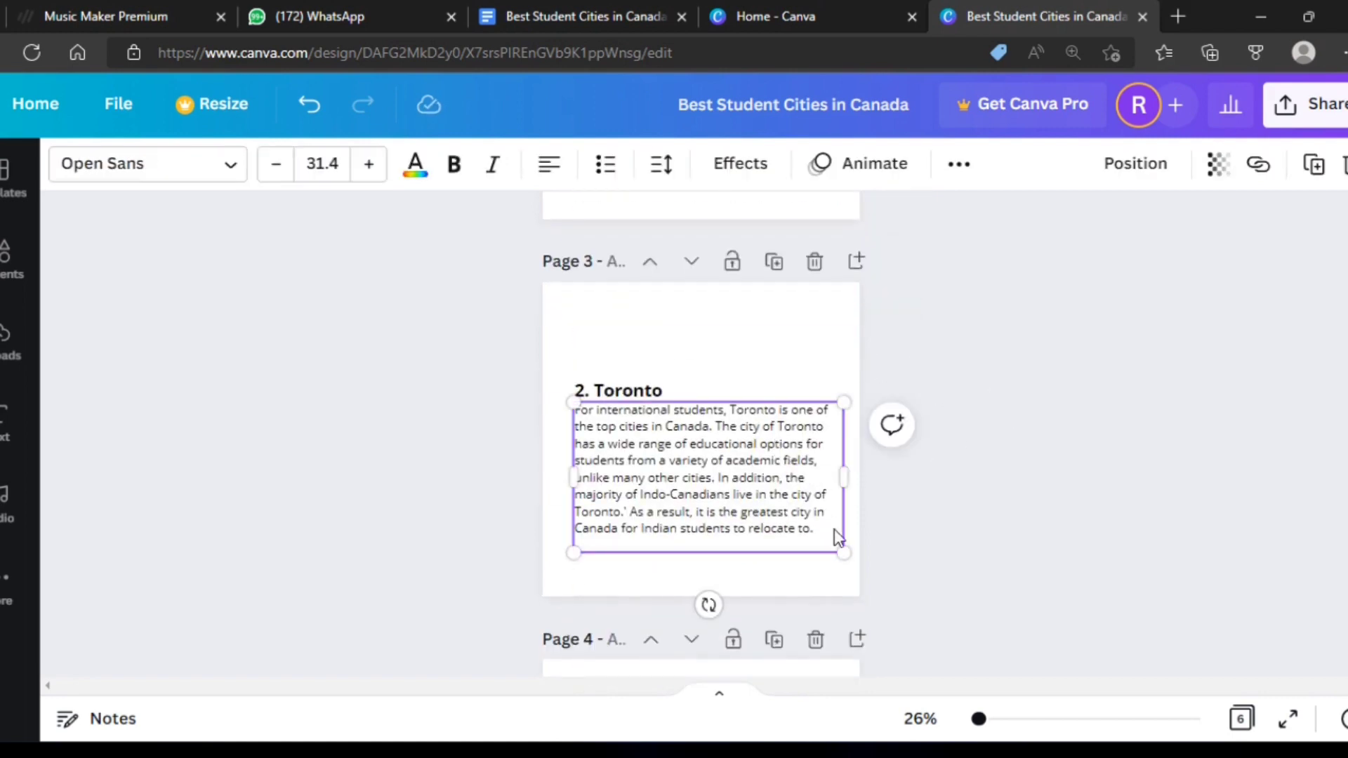
pyautogui.moveTo(843, 554); pyautogui.dragTo(851, 557)
pyautogui.click(890, 559)
pyautogui.scroll(-4, 891, 559)
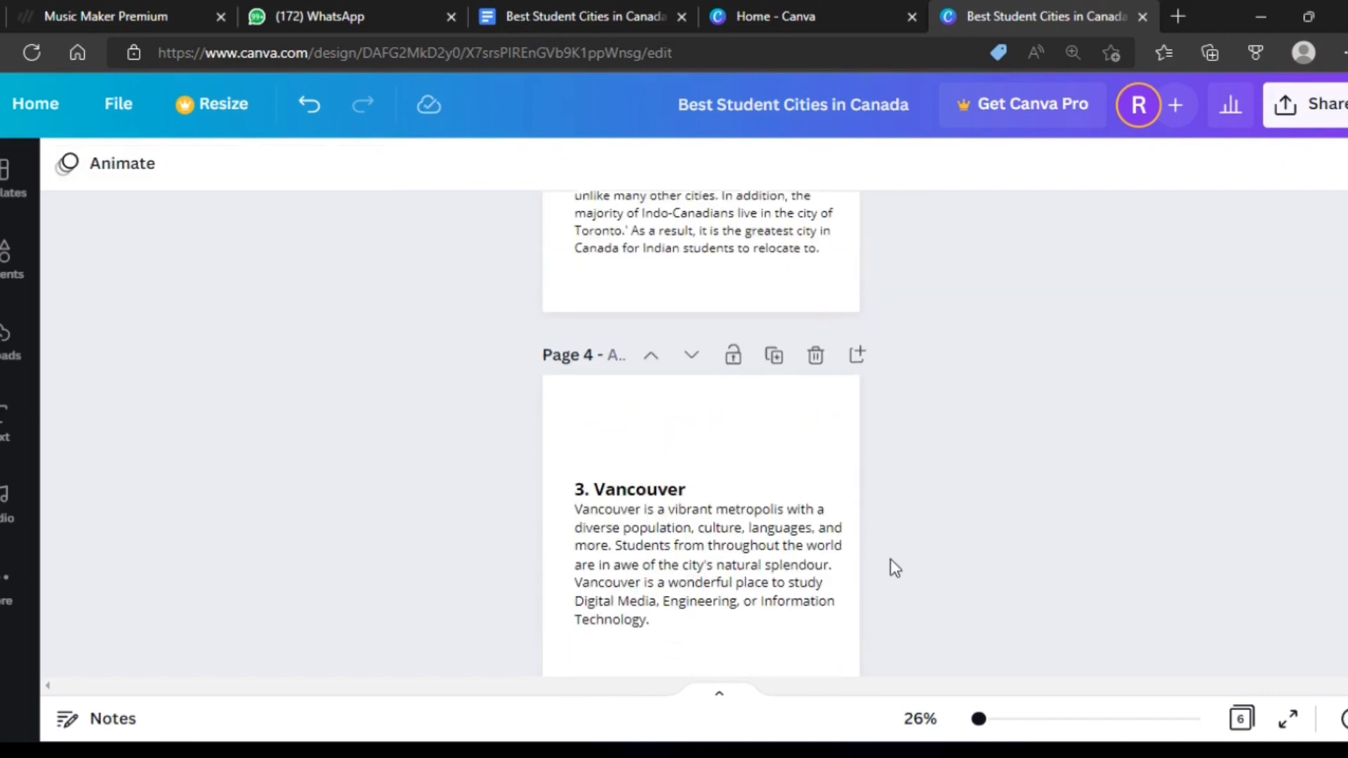
pyautogui.scroll(2, 756, 351)
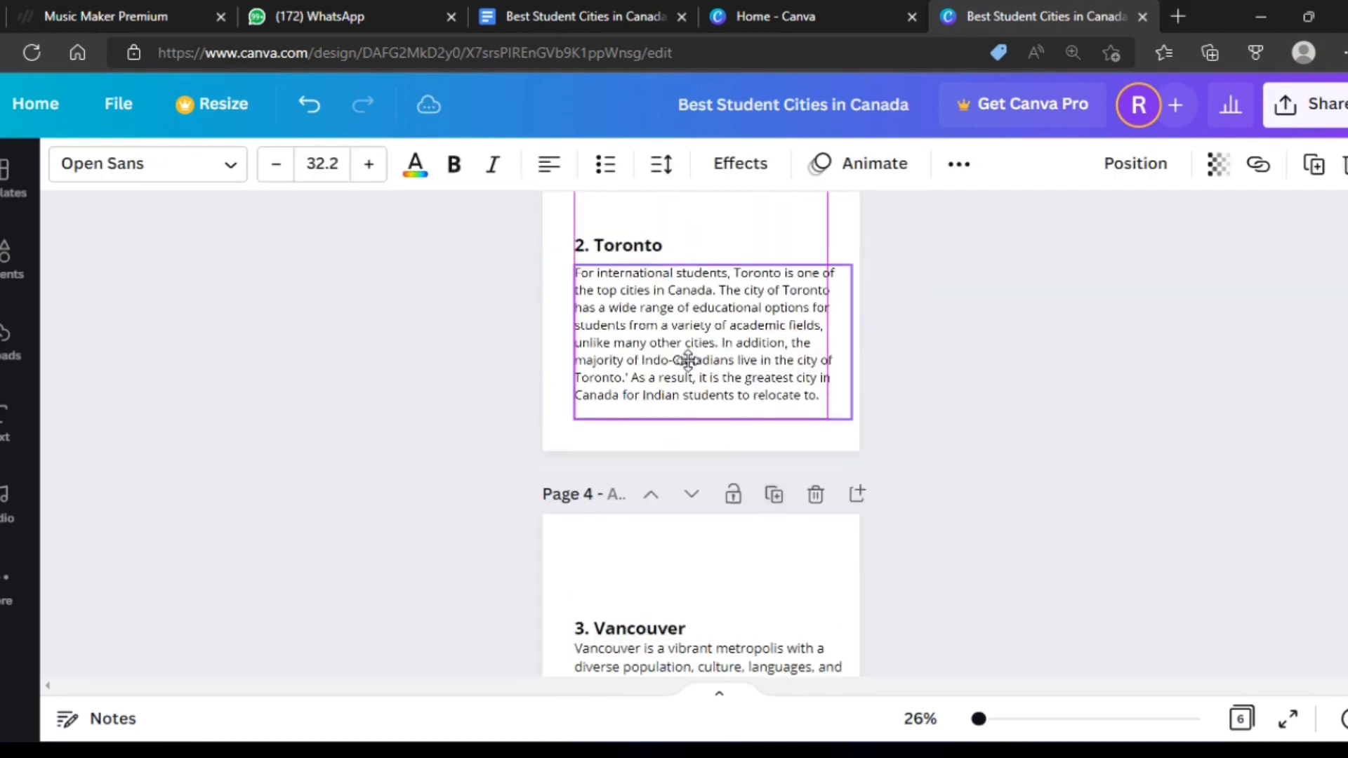
pyautogui.click(902, 385)
pyautogui.scroll(-2, 907, 388)
pyautogui.scroll(-3, 912, 398)
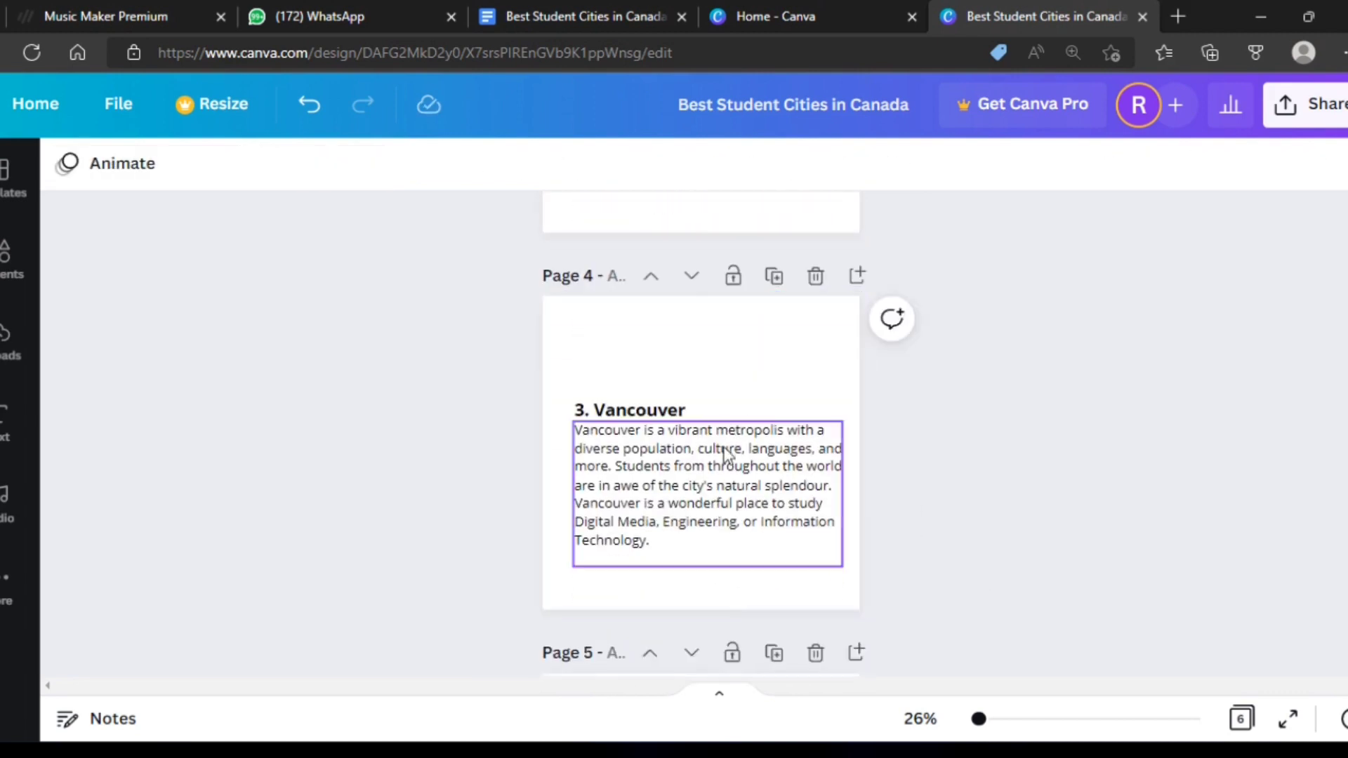
# Select and inspect the Vancouver description box
pyautogui.click(721, 490)
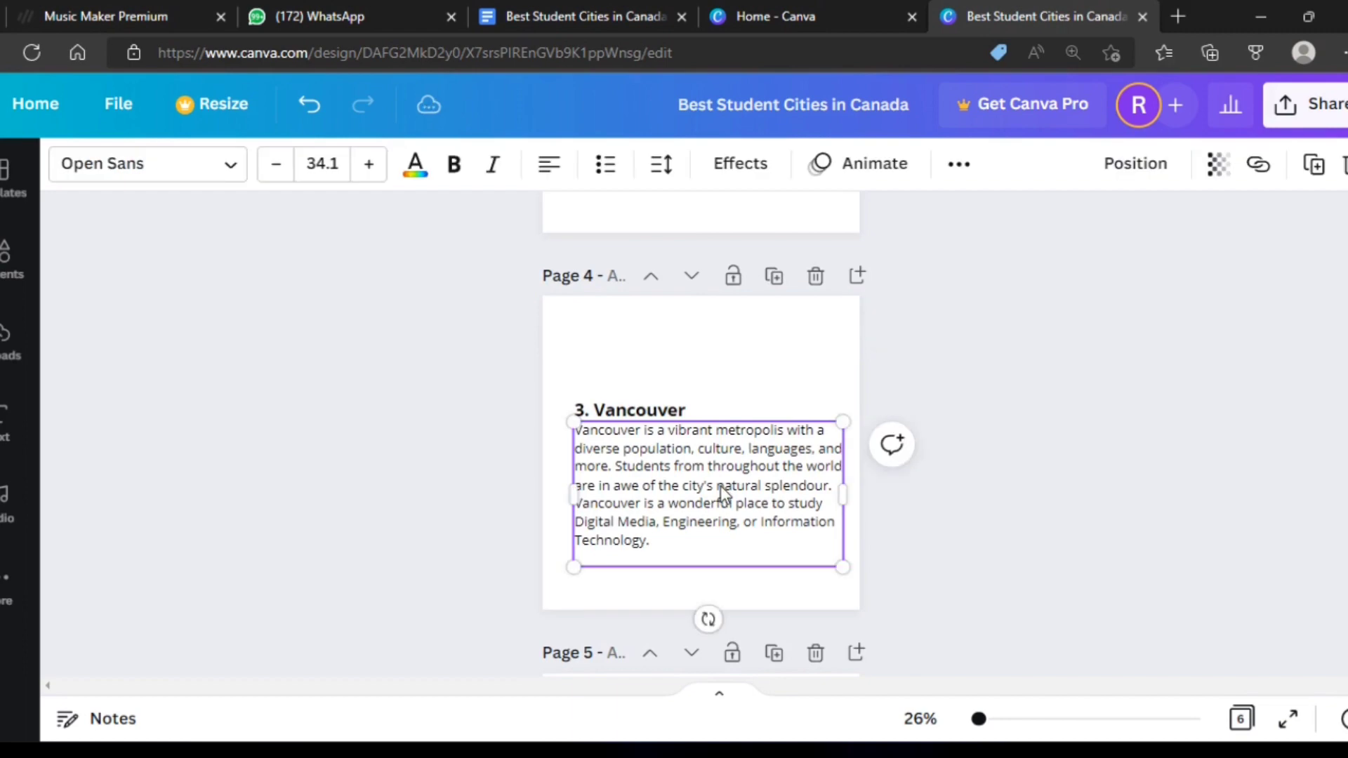
pyautogui.click(970, 521)
pyautogui.scroll(-6, 970, 521)
pyautogui.scroll(6, 940, 582)
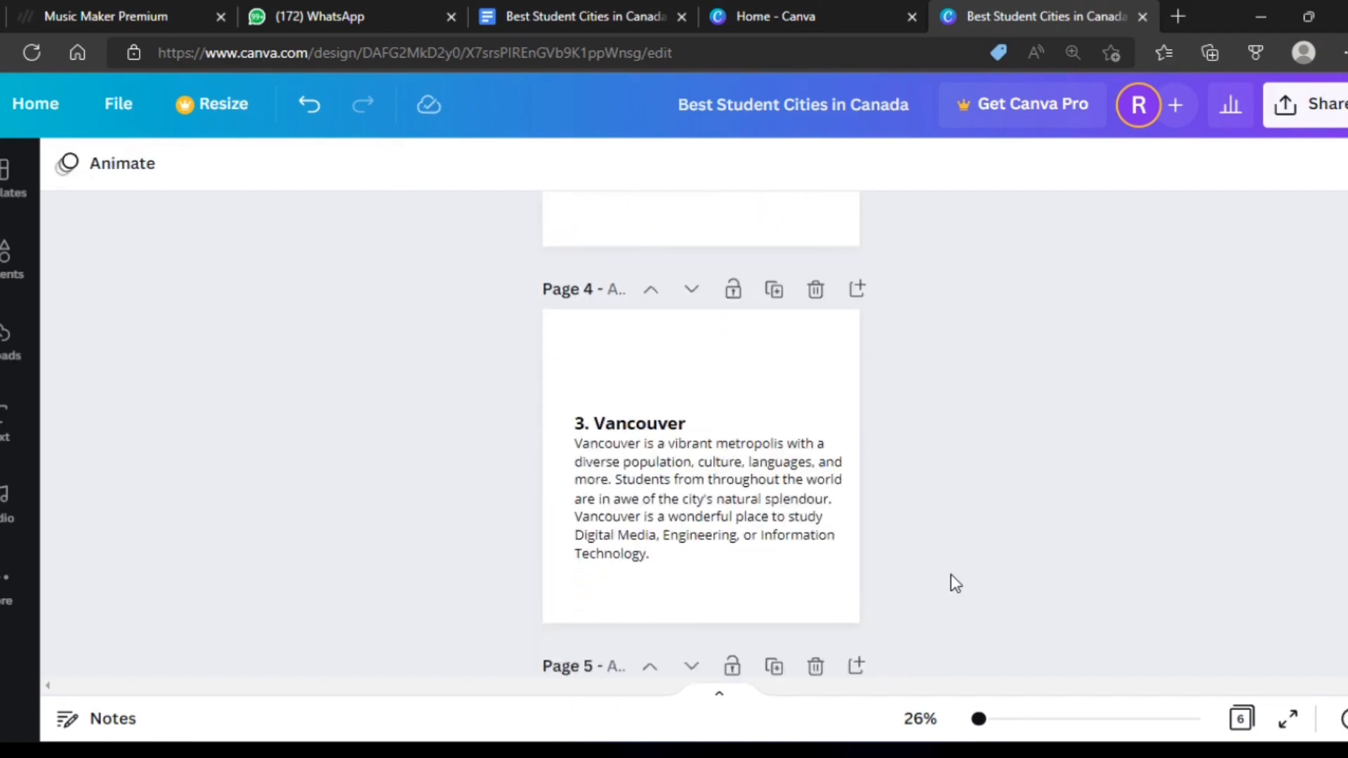
pyautogui.scroll(-5, 951, 575)
pyautogui.scroll(3, 950, 574)
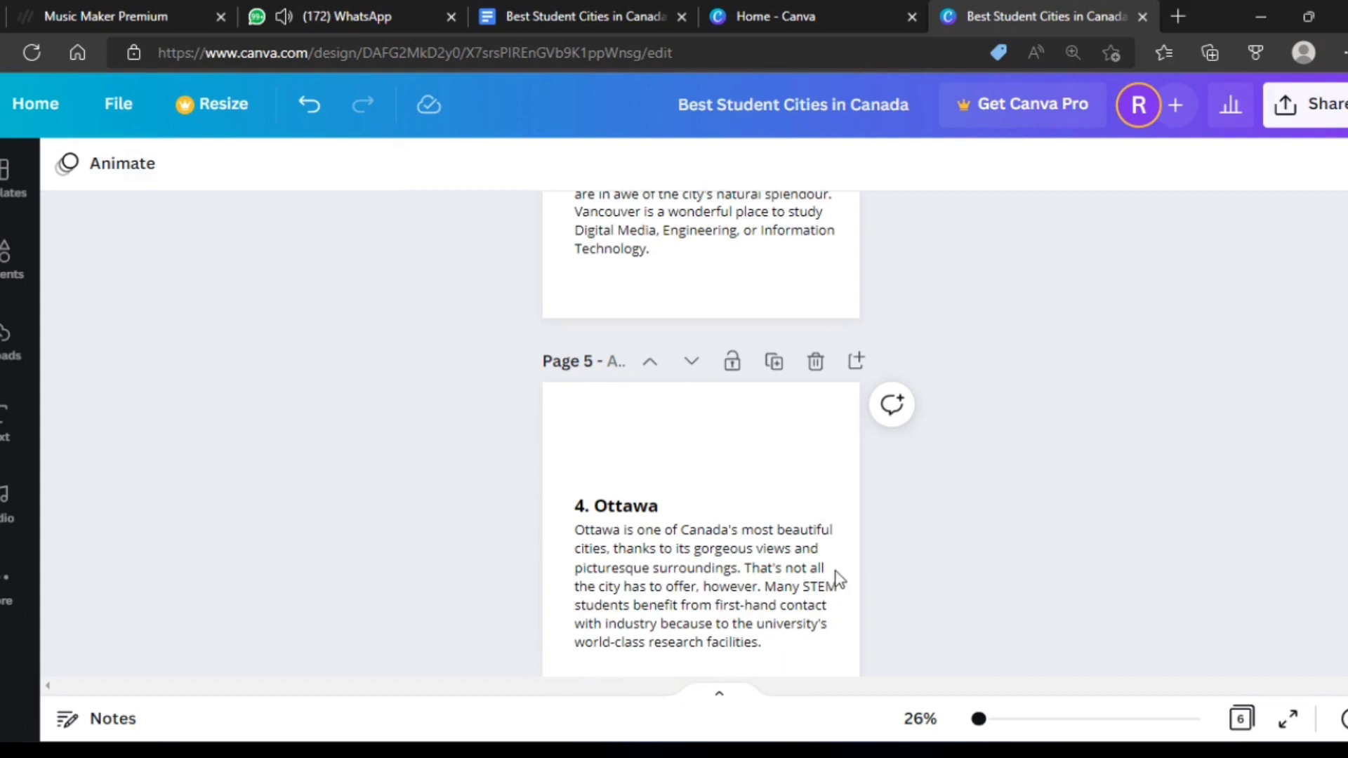
# Move the 4. Ottawa heading up and reshape its description box to be wider and shorter
pyautogui.click(645, 506)
pyautogui.moveTo(645, 506); pyautogui.dragTo(645, 492)
pyautogui.click(839, 604)
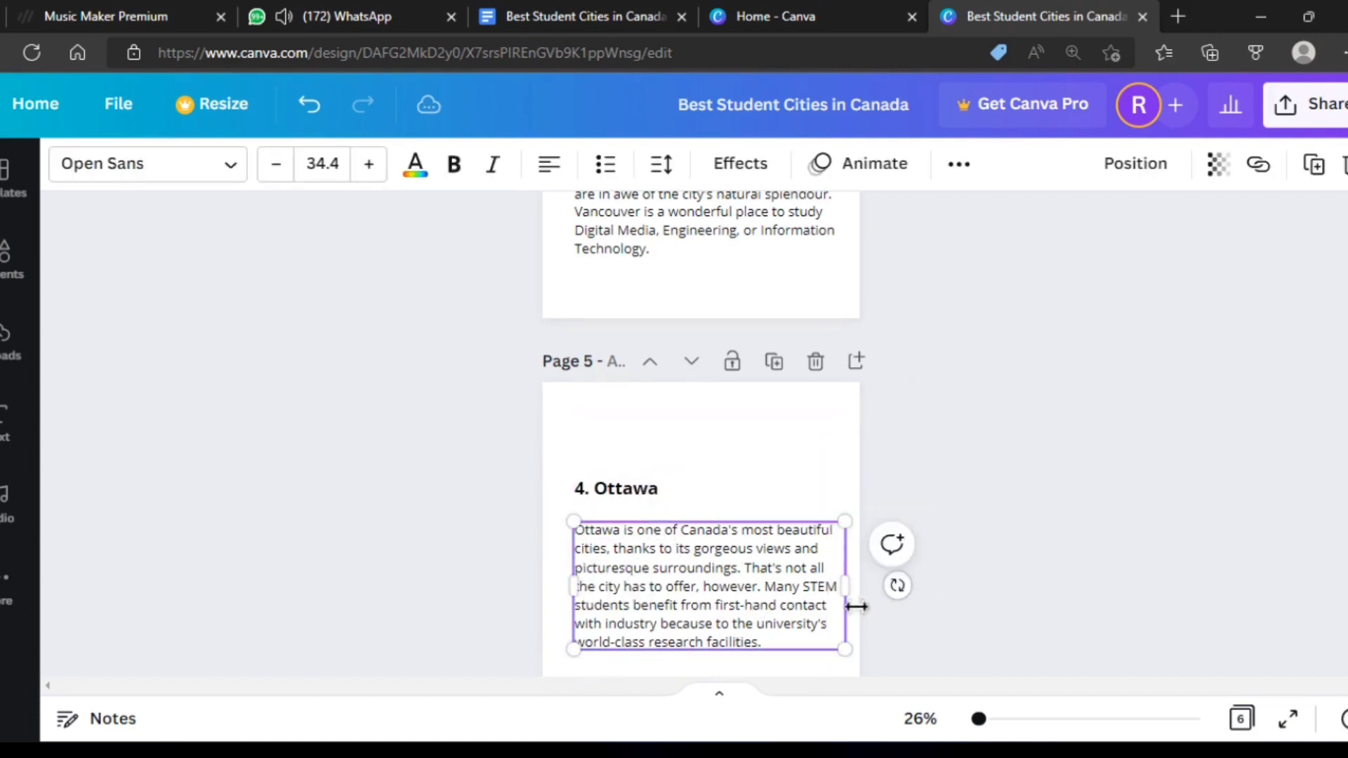
pyautogui.moveTo(858, 605)
pyautogui.mouseDown()
pyautogui.moveTo(898, 620)
pyautogui.moveTo(846, 610)
pyautogui.mouseUp()
pyautogui.moveTo(765, 593); pyautogui.dragTo(765, 577)
pyautogui.click(1070, 603)
# Resize the Quebec description to size 26.9 in a wider box so it reflows onto fewer lines
pyautogui.scroll(-4, 1067, 589)
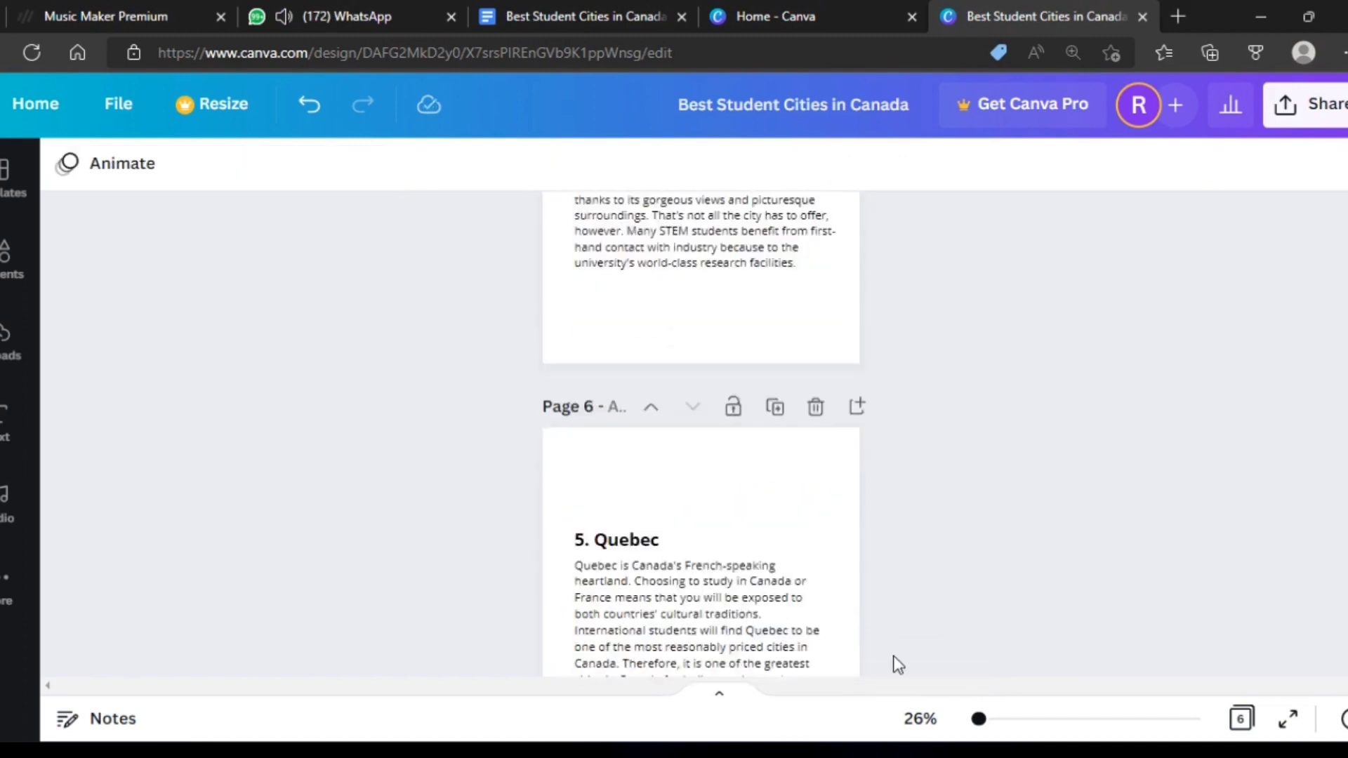
pyautogui.scroll(-3, 772, 561)
pyautogui.click(695, 492)
pyautogui.moveTo(843, 461)
pyautogui.mouseDown()
pyautogui.moveTo(835, 469)
pyautogui.moveTo(902, 475)
pyautogui.moveTo(831, 481)
pyautogui.mouseUp()
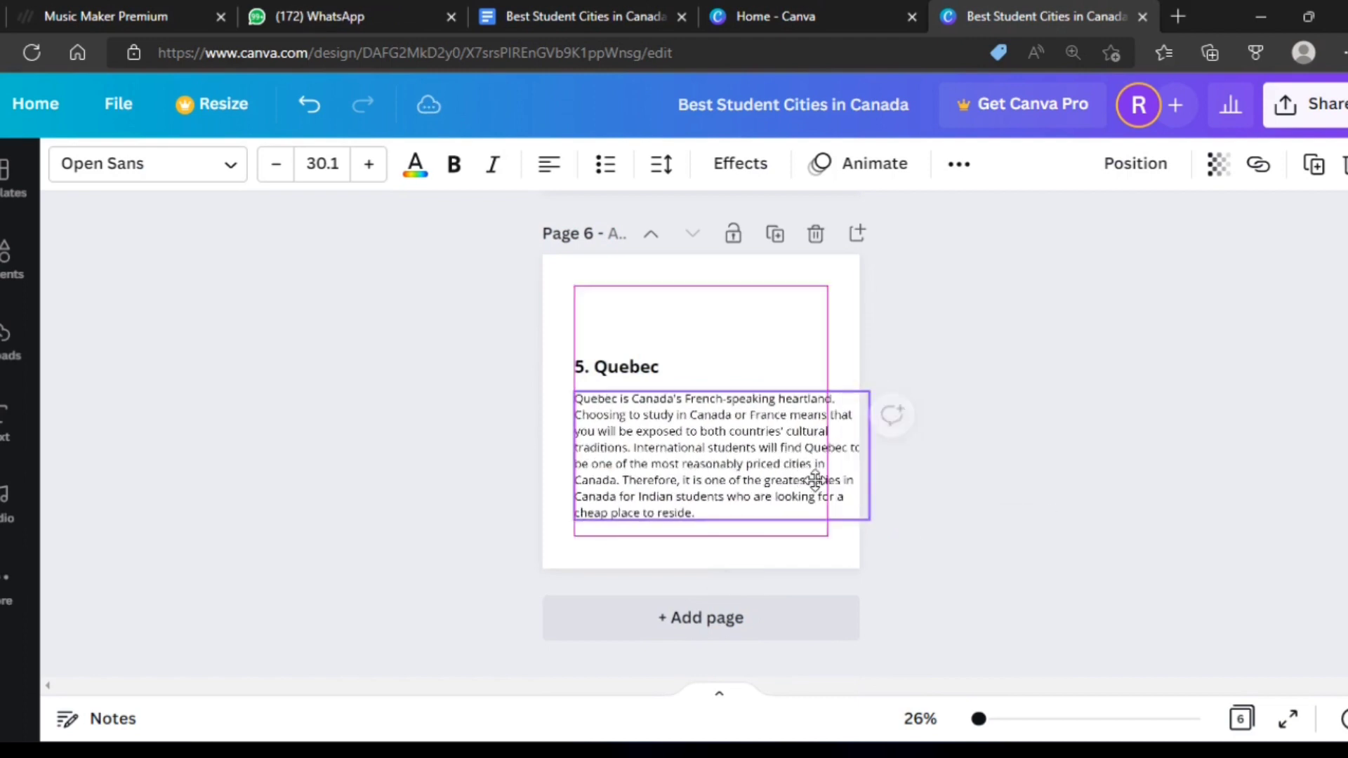
pyautogui.moveTo(881, 519)
pyautogui.mouseDown()
pyautogui.moveTo(843, 504)
pyautogui.moveTo(866, 469)
pyautogui.moveTo(806, 461)
pyautogui.mouseUp()
pyautogui.click(865, 489)
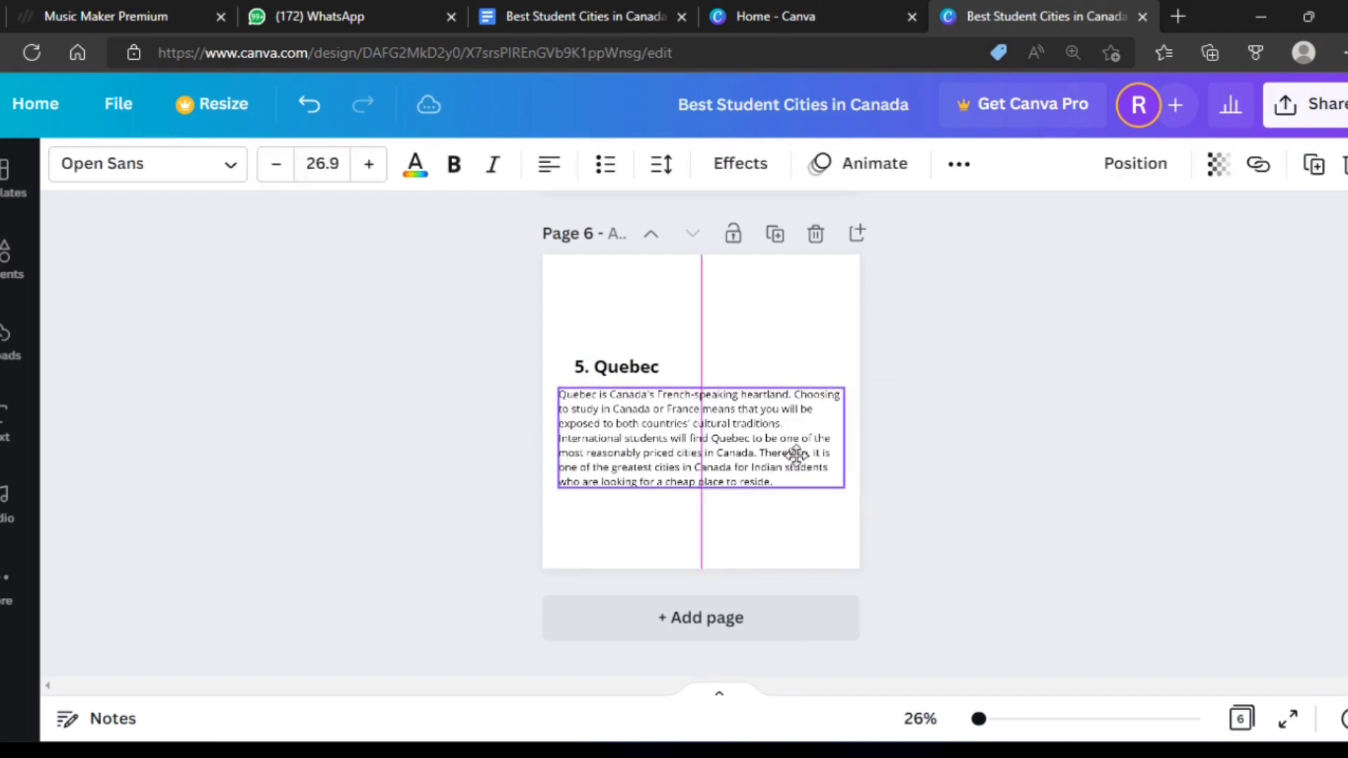
pyautogui.click(1001, 475)
pyautogui.scroll(2, 996, 474)
pyautogui.scroll(3, 997, 474)
# Widen the Vancouver description box, set line spacing to 1.25, and scale it smaller
pyautogui.scroll(5, 997, 474)
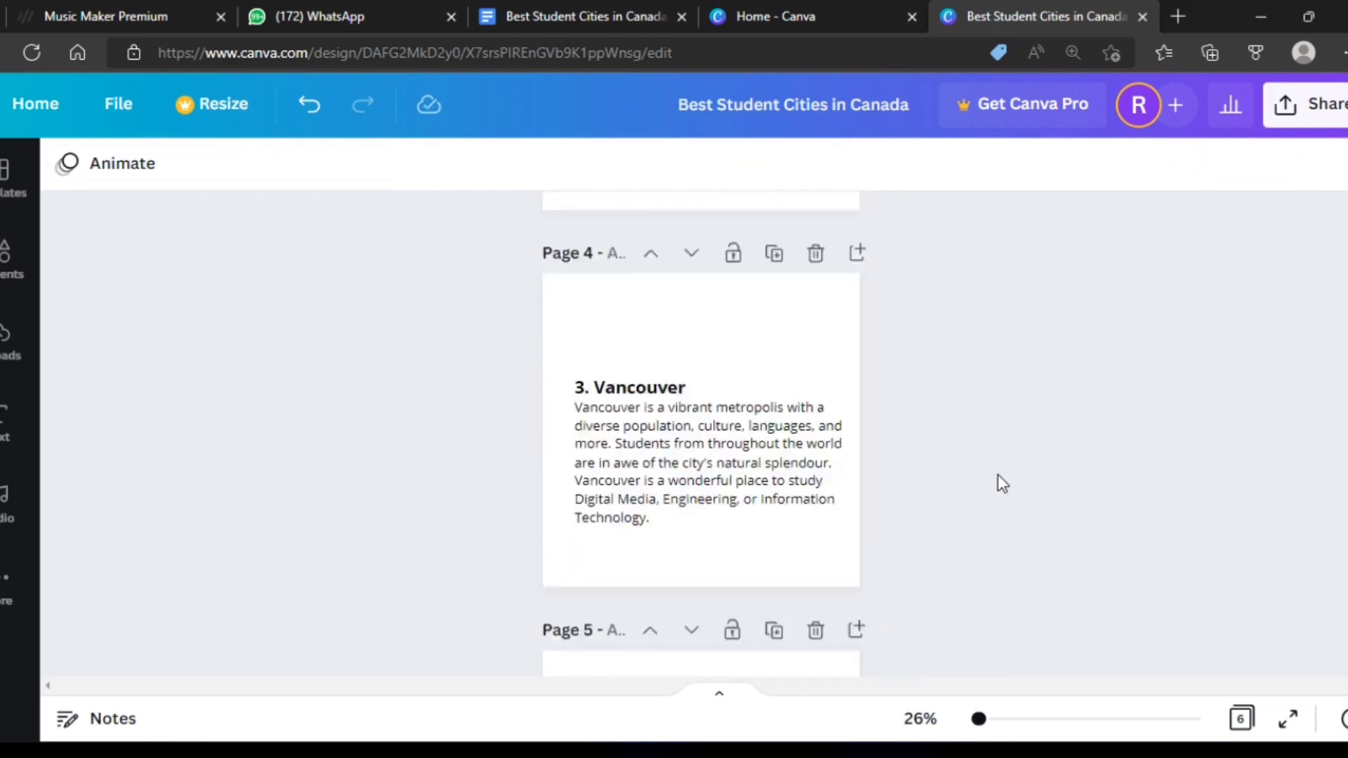
pyautogui.click(744, 565)
pyautogui.moveTo(842, 562); pyautogui.dragTo(896, 566)
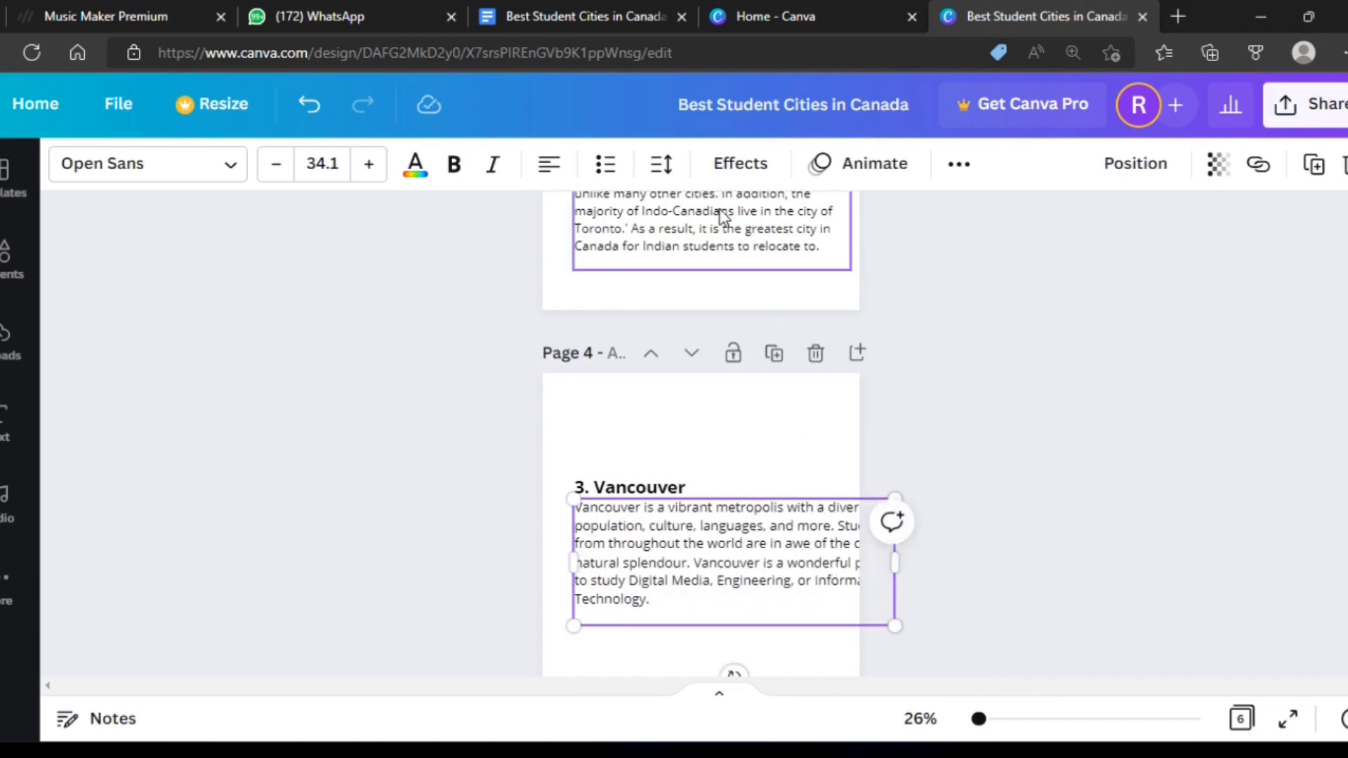
pyautogui.click(662, 164)
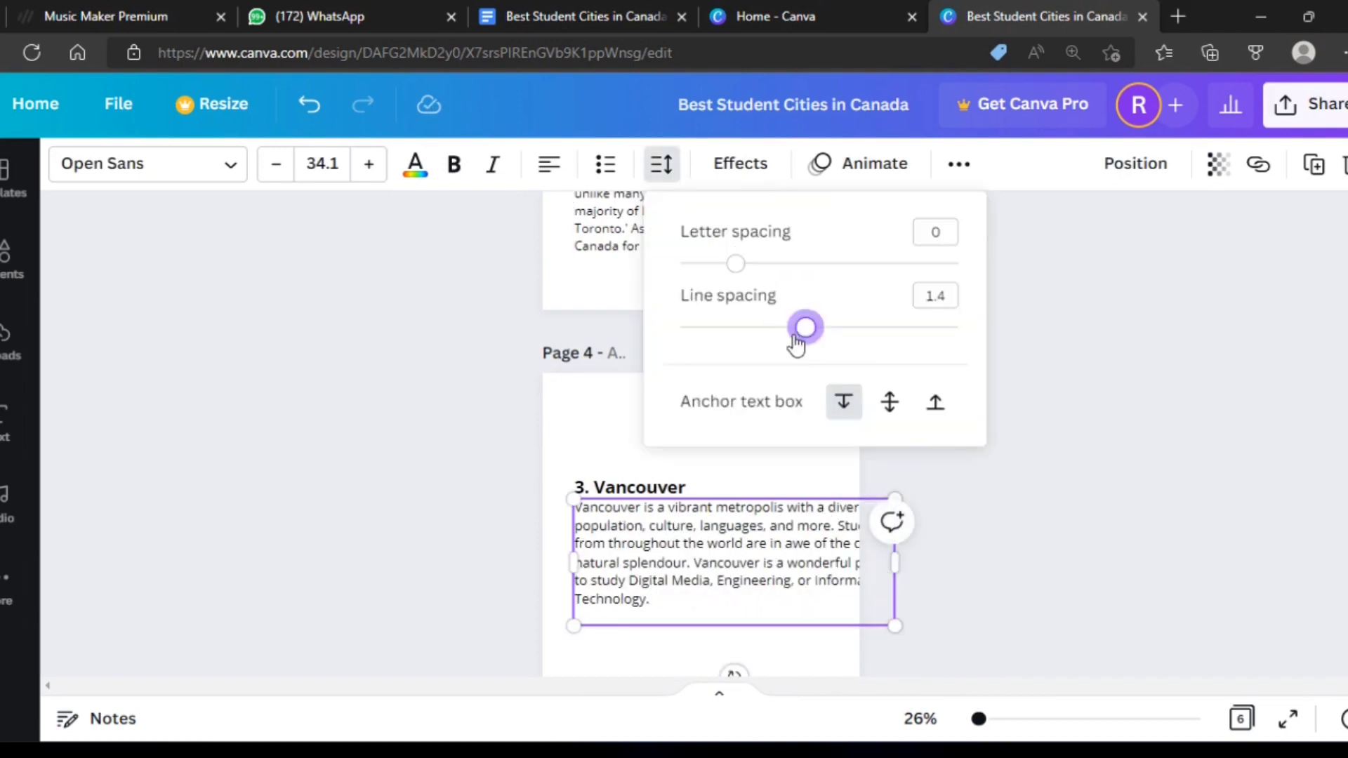
pyautogui.moveTo(795, 340); pyautogui.dragTo(787, 341)
pyautogui.moveTo(902, 554); pyautogui.dragTo(882, 569)
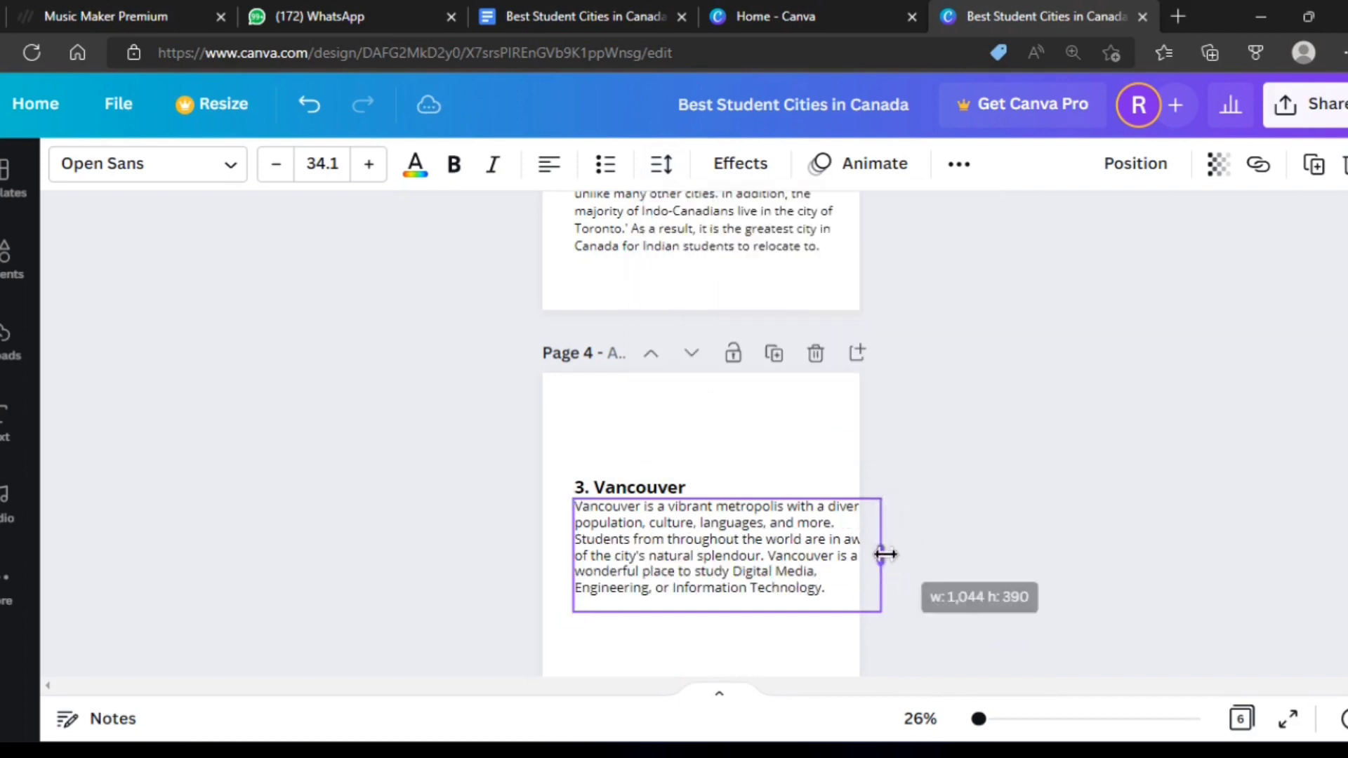
pyautogui.moveTo(885, 617); pyautogui.dragTo(861, 609)
pyautogui.click(878, 608)
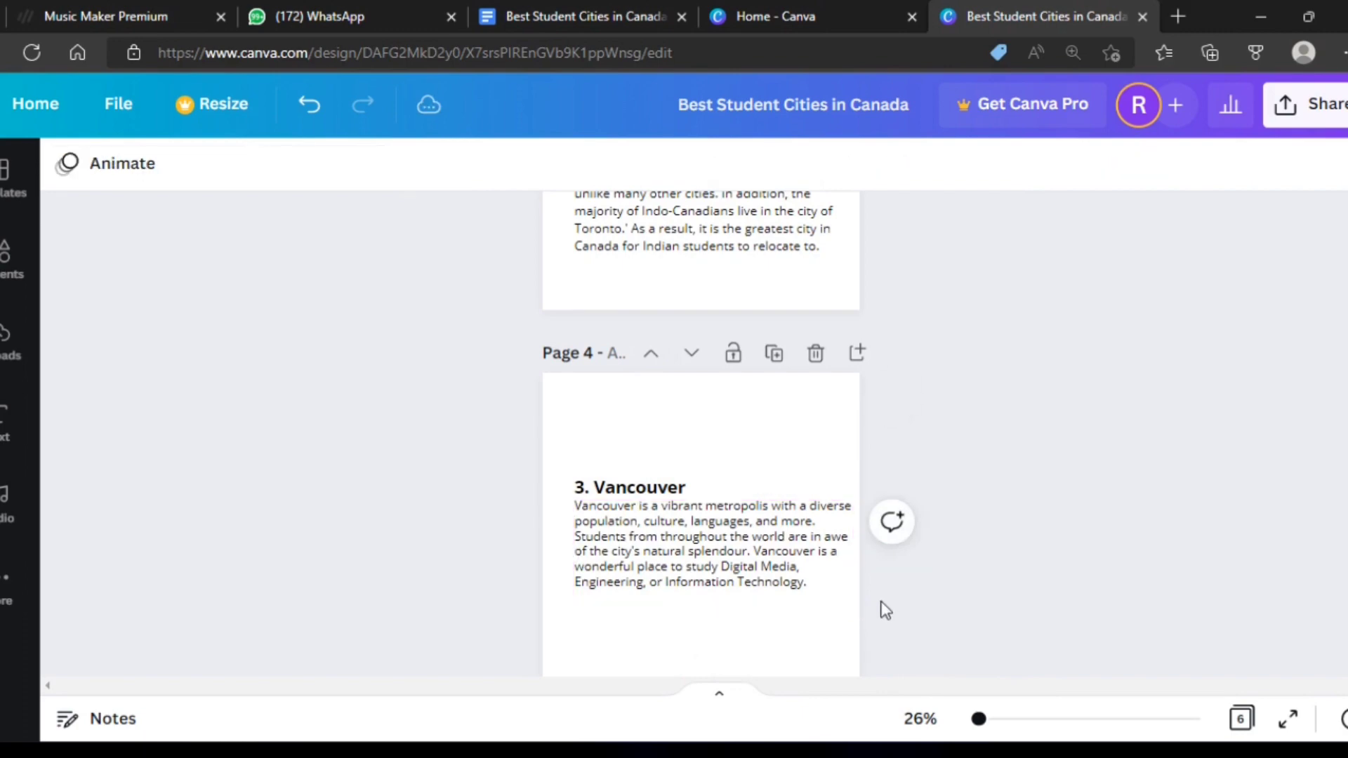
pyautogui.scroll(3, 884, 608)
# Widen and scale down the Toronto description box and tighten its line spacing
pyautogui.click(836, 463)
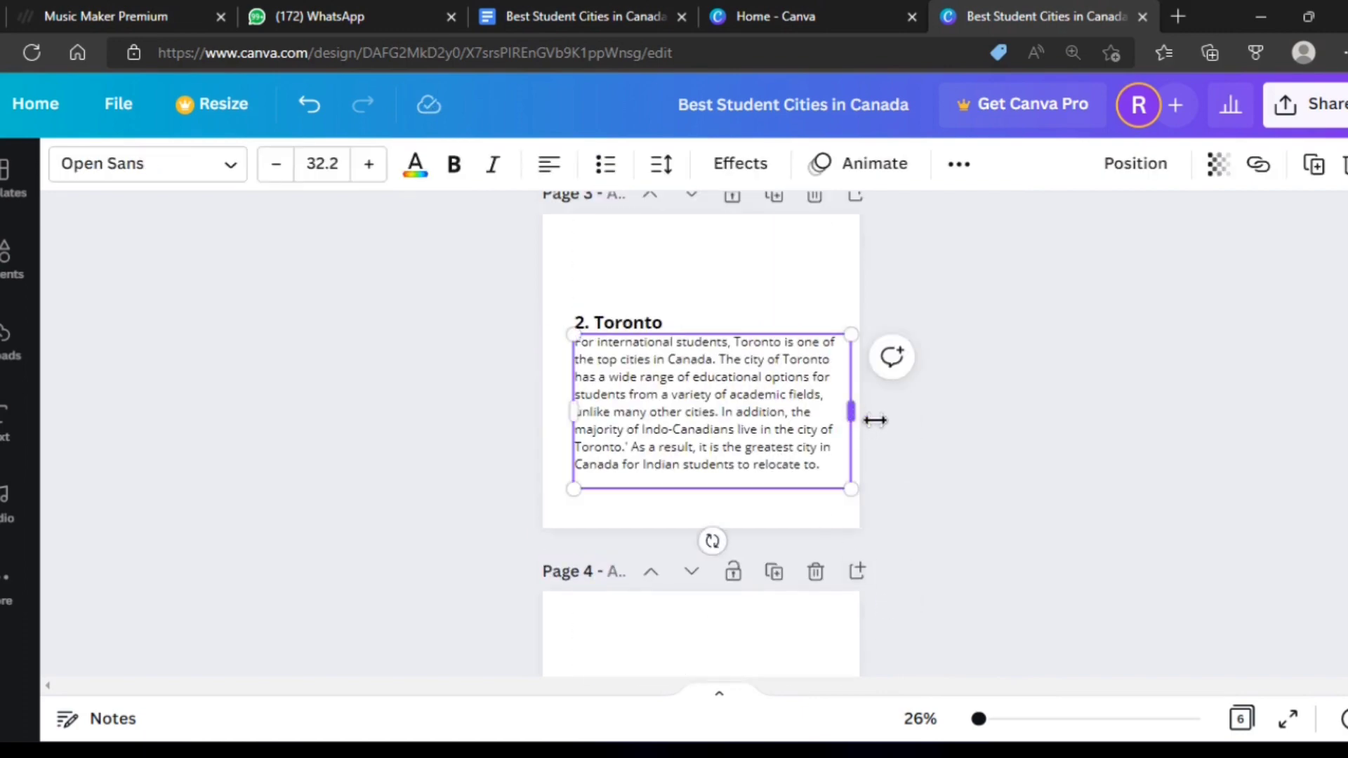
pyautogui.moveTo(875, 420); pyautogui.dragTo(883, 420)
pyautogui.moveTo(886, 474); pyautogui.dragTo(870, 478)
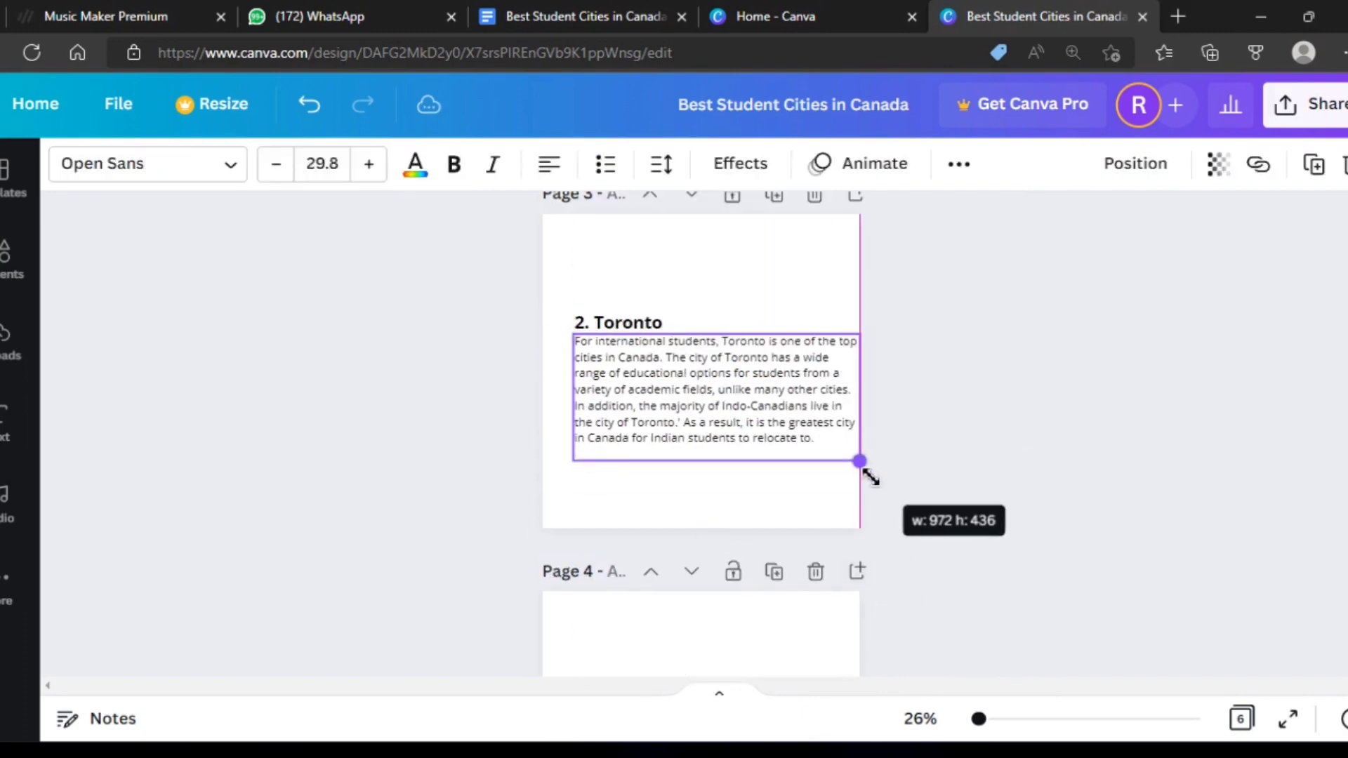
pyautogui.click(662, 164)
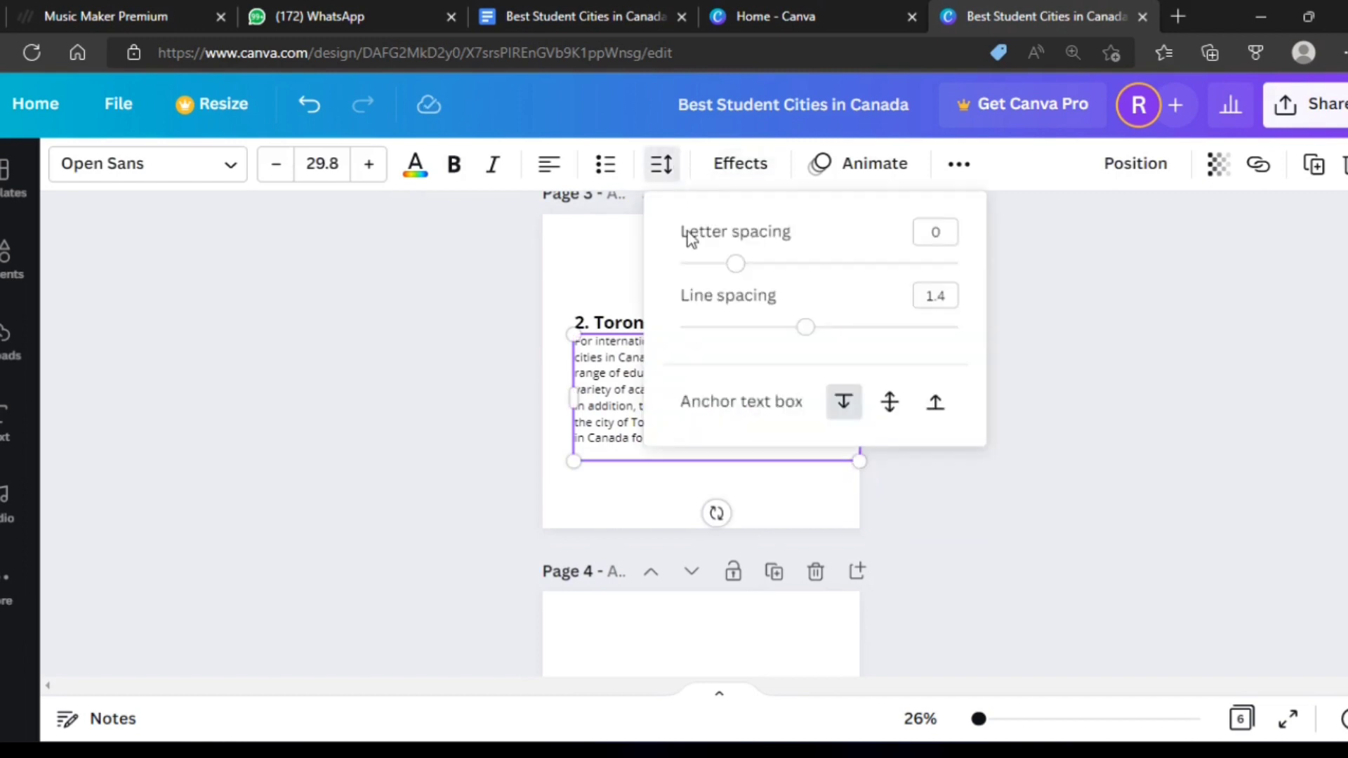
pyautogui.moveTo(800, 336); pyautogui.dragTo(789, 330)
pyautogui.click(1048, 415)
# Scale the Toronto description box slightly smaller
pyautogui.scroll(3, 1048, 417)
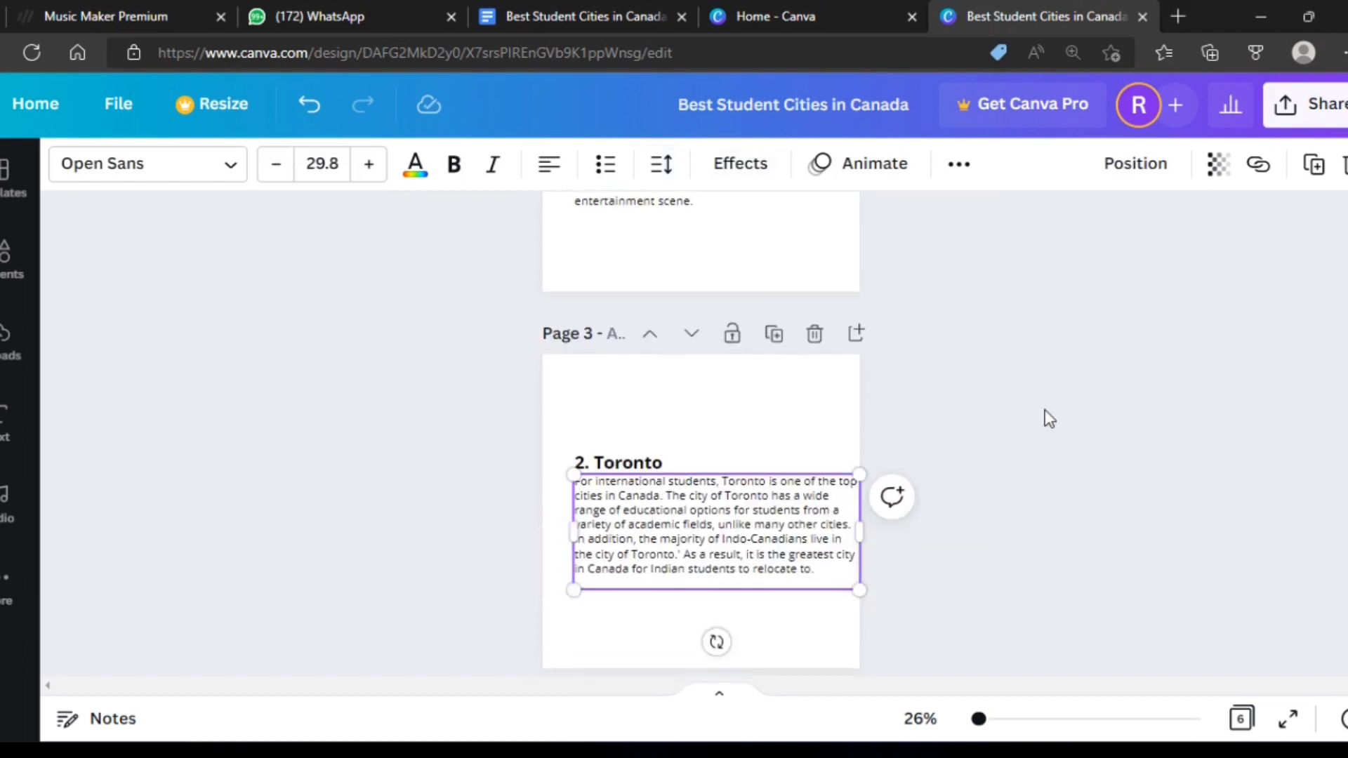
pyautogui.scroll(1, 1044, 414)
pyautogui.scroll(3, 1043, 410)
pyautogui.scroll(-4, 1043, 410)
pyautogui.click(836, 516)
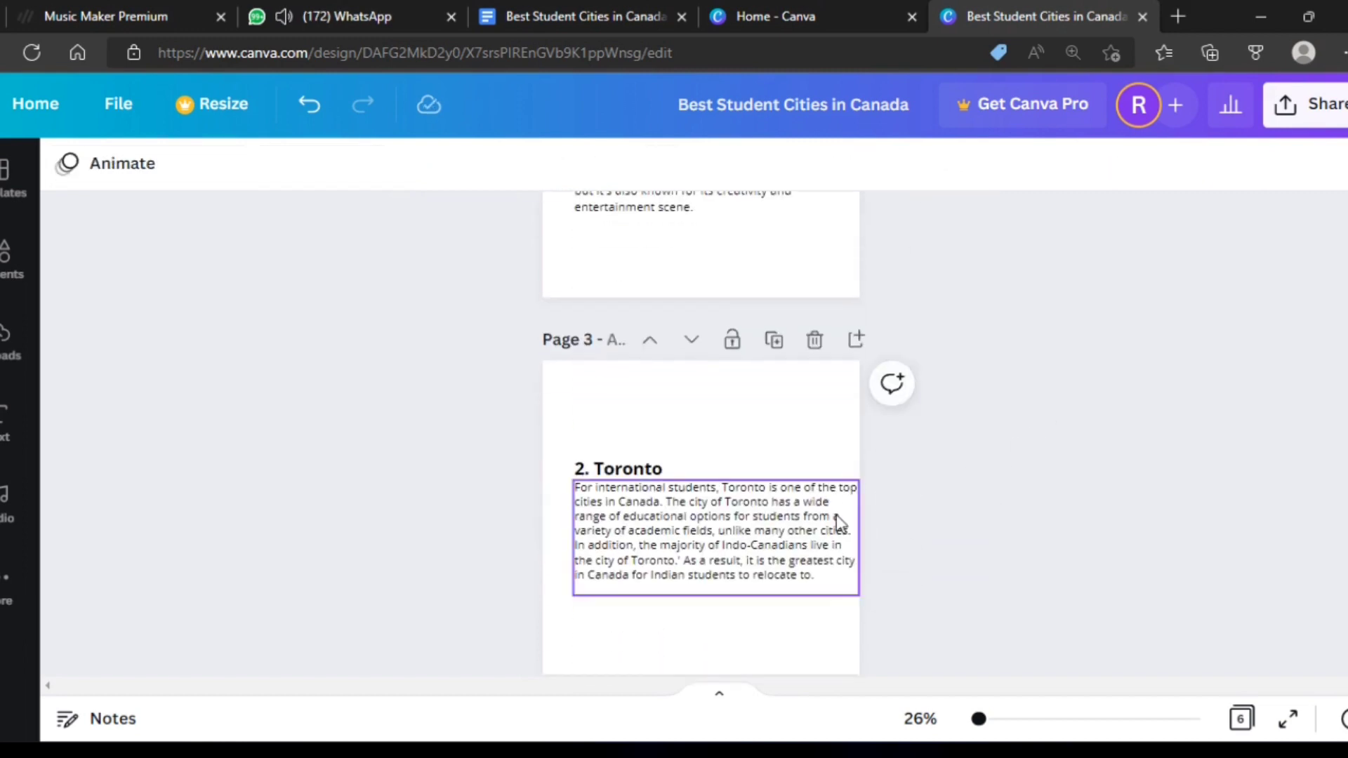
pyautogui.moveTo(857, 593); pyautogui.dragTo(853, 591)
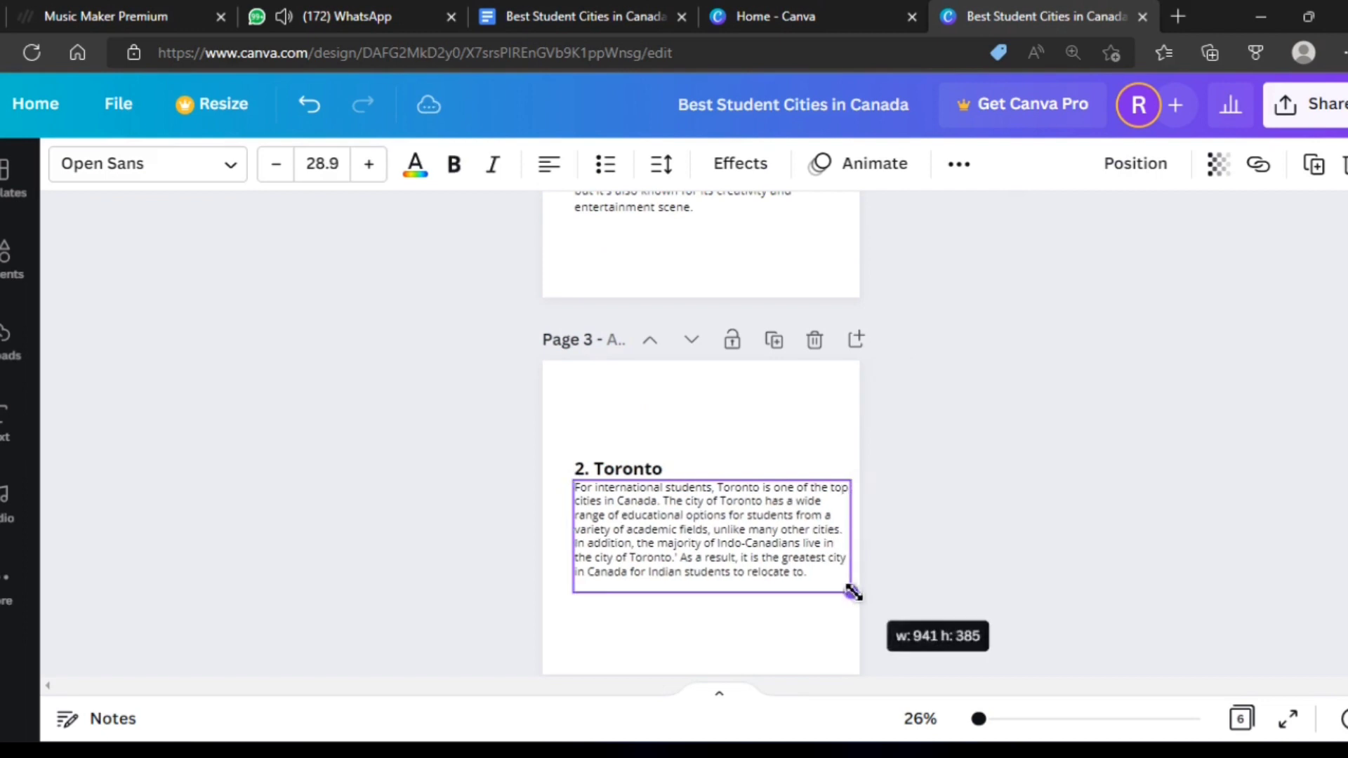
pyautogui.click(888, 585)
# Widen the Montreal description box so its text shrinks to size 28.2
pyautogui.scroll(1, 887, 584)
pyautogui.scroll(3, 888, 584)
pyautogui.click(719, 418)
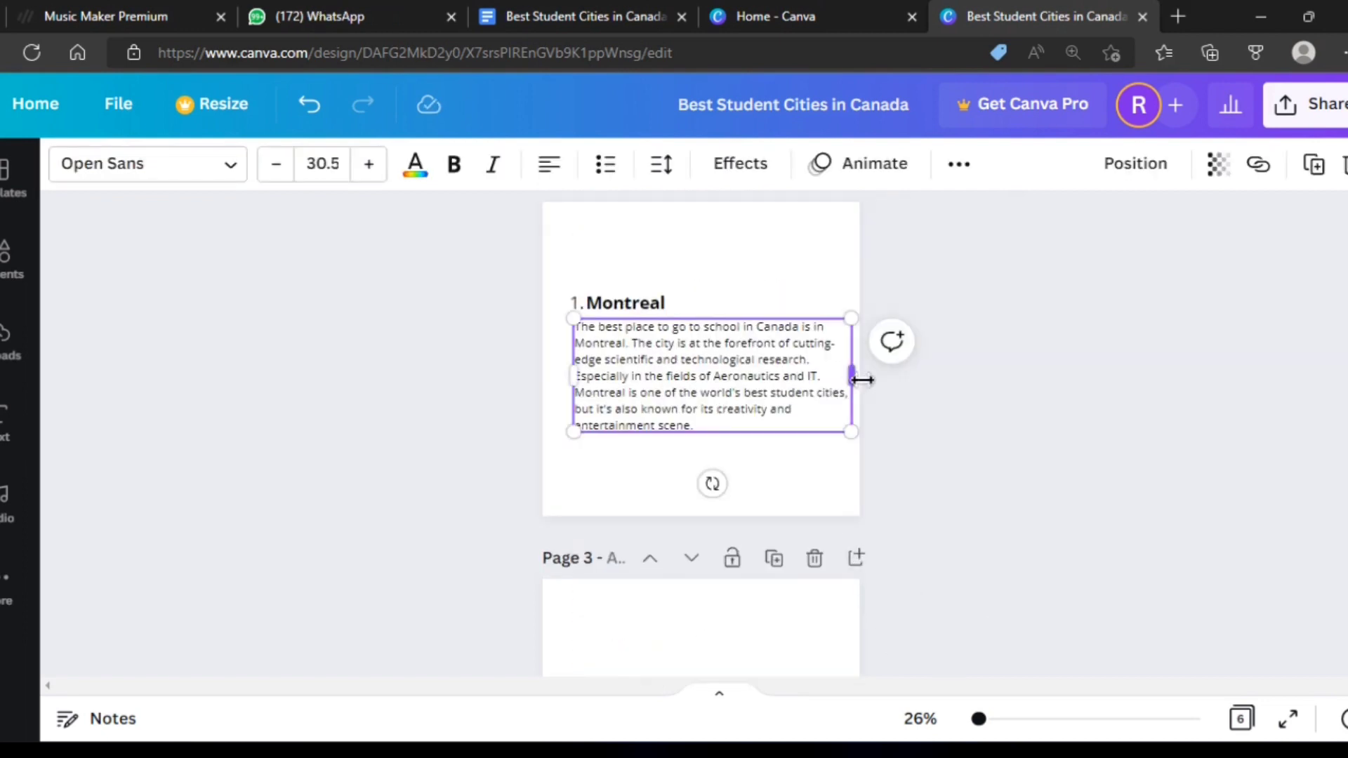
pyautogui.moveTo(862, 379)
pyautogui.mouseDown()
pyautogui.moveTo(883, 379)
pyautogui.moveTo(851, 413)
pyautogui.moveTo(868, 415)
pyautogui.mouseUp()
pyautogui.click(946, 450)
pyautogui.scroll(5, 945, 453)
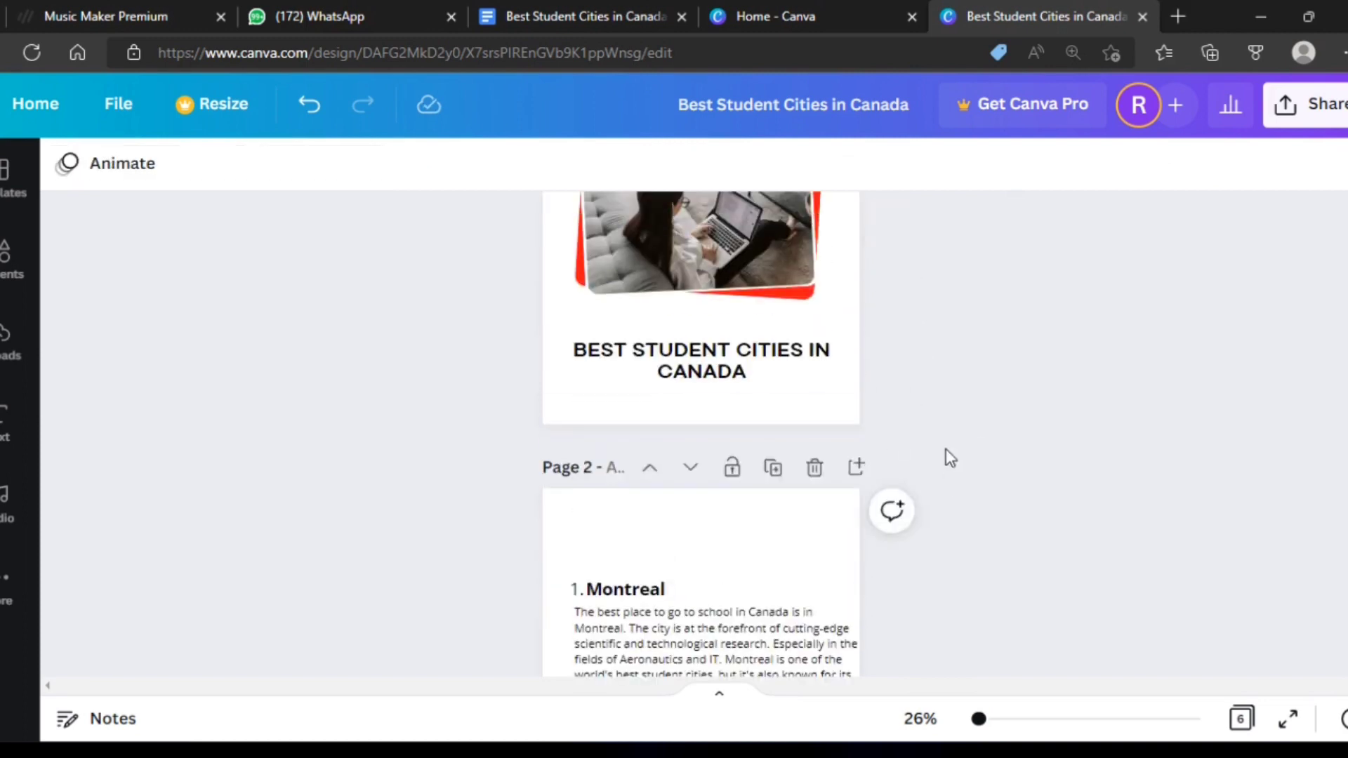
pyautogui.scroll(-6, 786, 412)
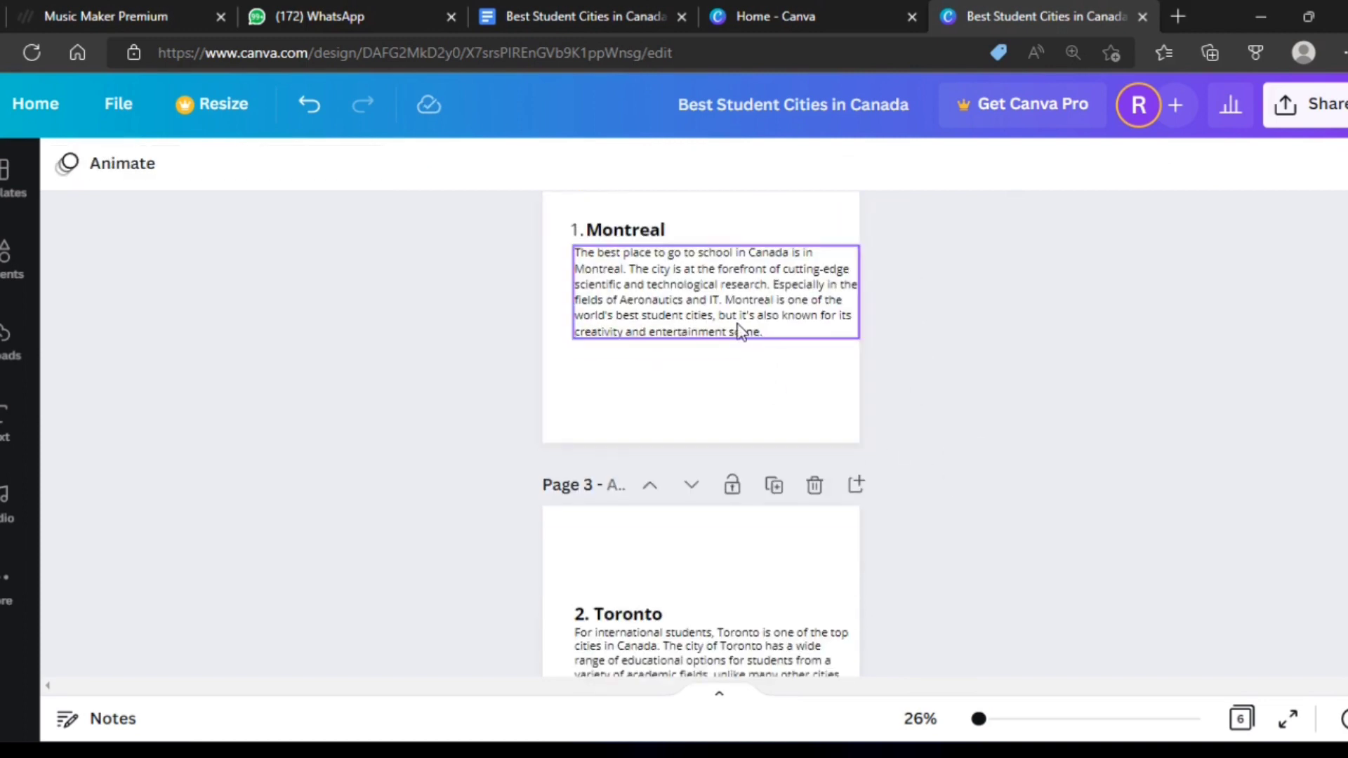
pyautogui.scroll(2, 741, 334)
# Scroll down through the uploaded images in Uploads, then select the 1. Montreal heading
pyautogui.click(11, 341)
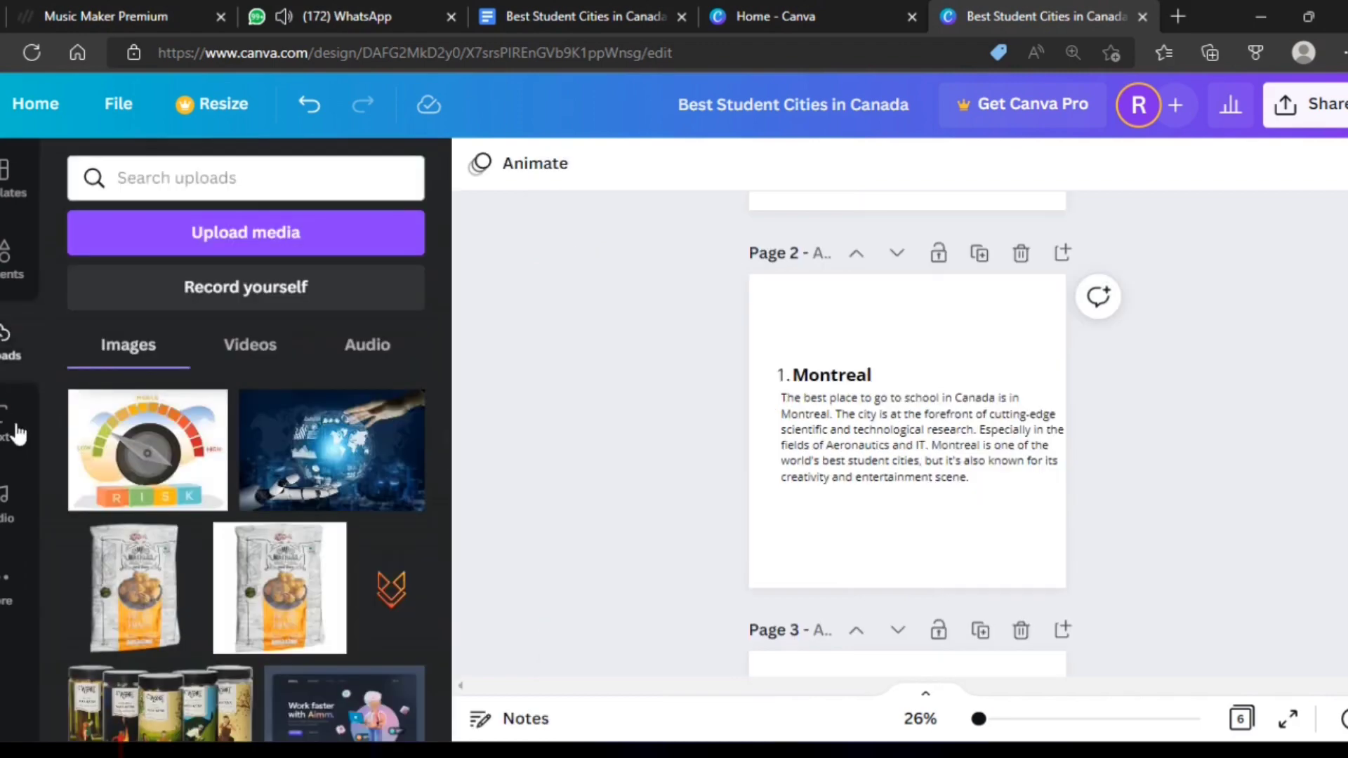
pyautogui.scroll(-3, 199, 449)
pyautogui.scroll(-3, 198, 449)
pyautogui.scroll(-3, 199, 449)
pyautogui.scroll(-3, 199, 449)
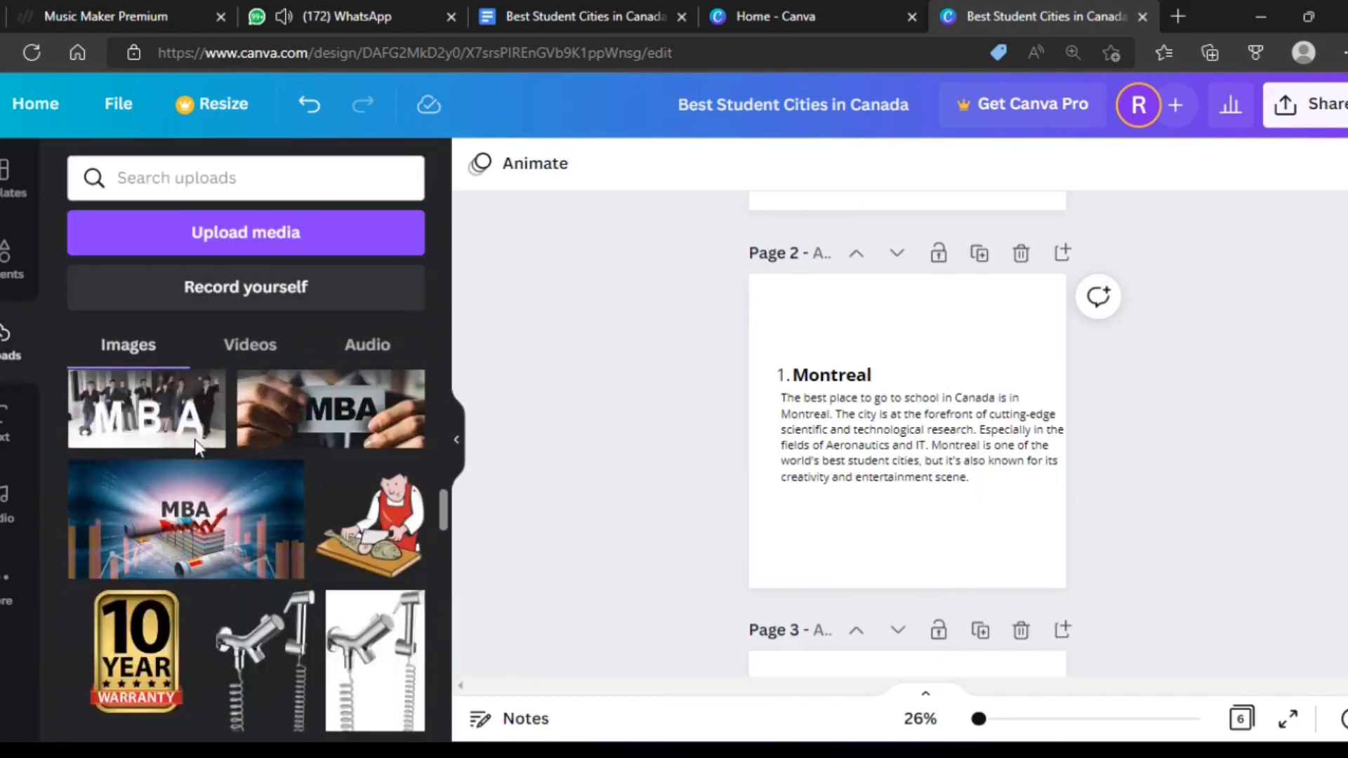
pyautogui.scroll(-3, 195, 440)
pyautogui.scroll(-3, 268, 518)
pyautogui.scroll(-3, 267, 518)
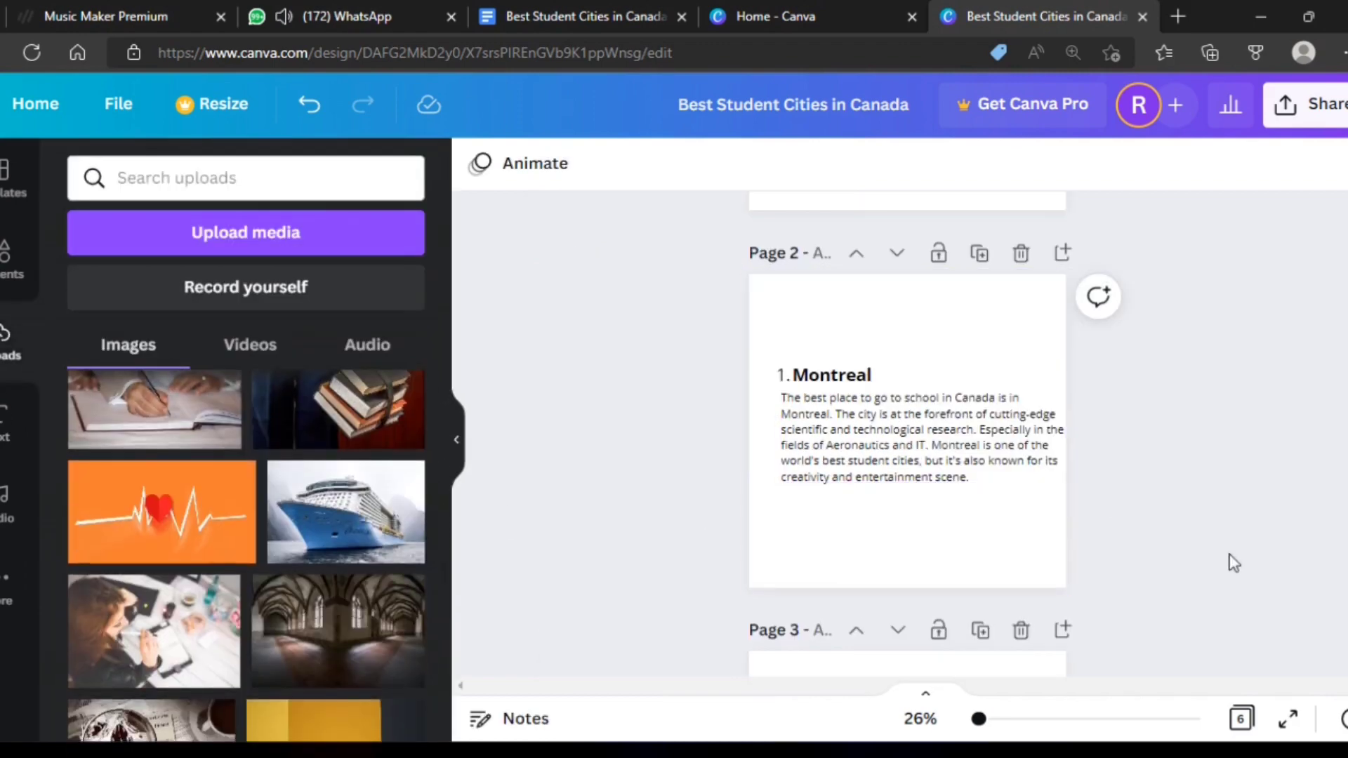
pyautogui.click(800, 379)
pyautogui.scroll(2, 1127, 348)
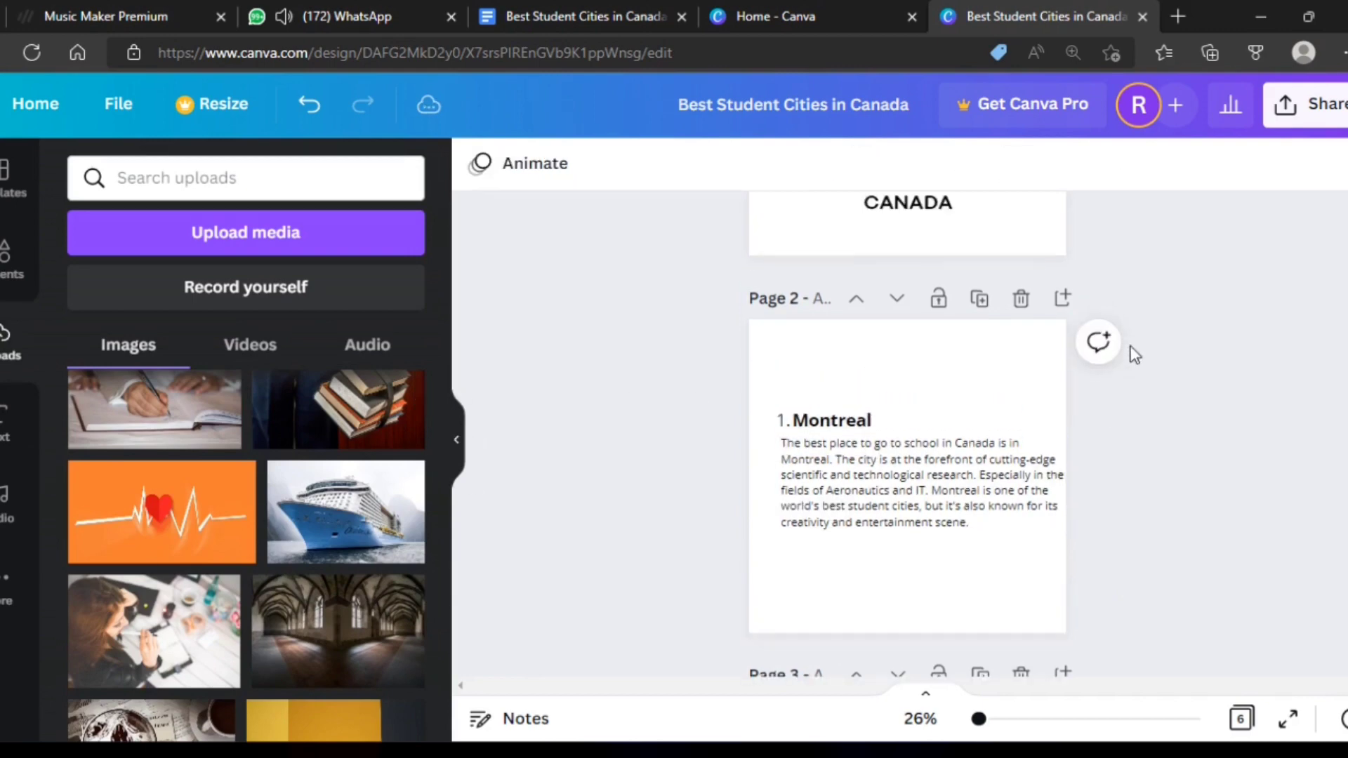
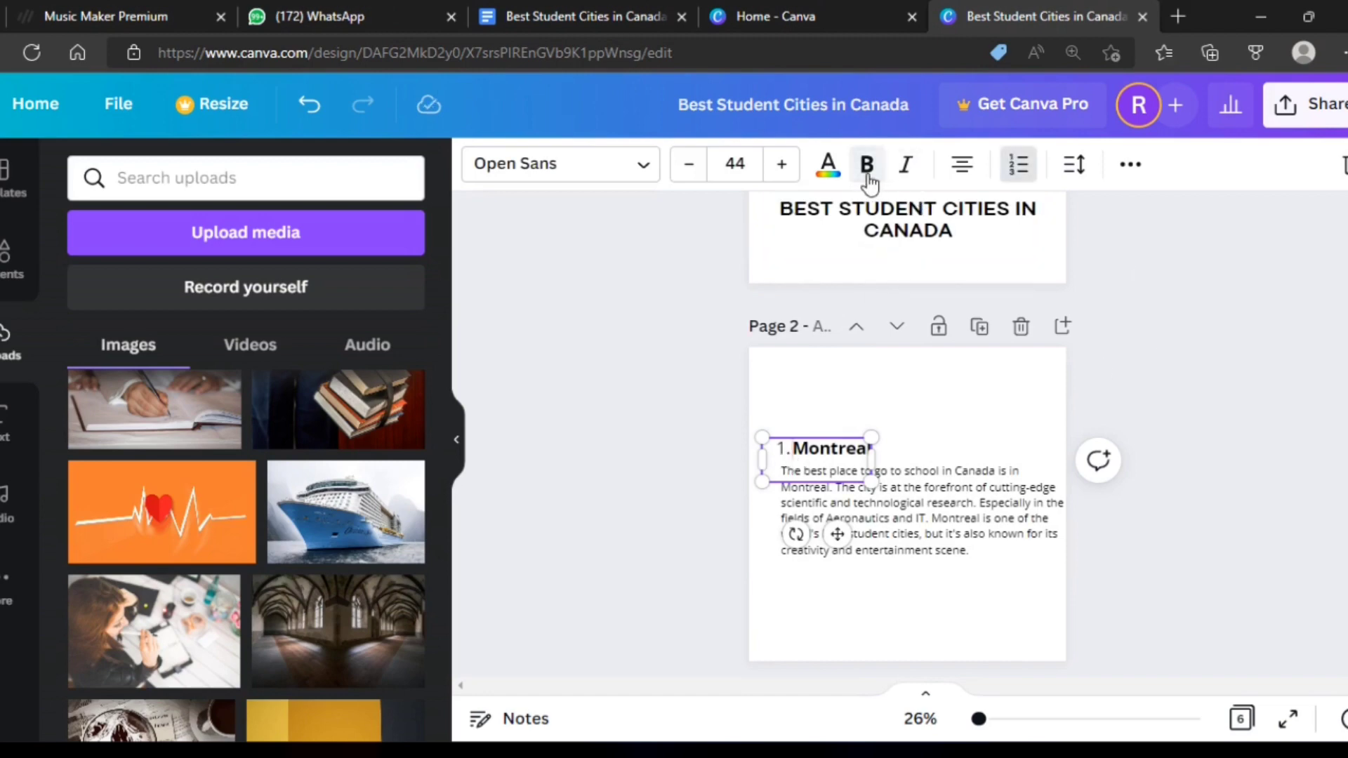
# Remove the list numbering from the '1.Montreal' heading on page 2, keeping it bold
pyautogui.click(1218, 443)
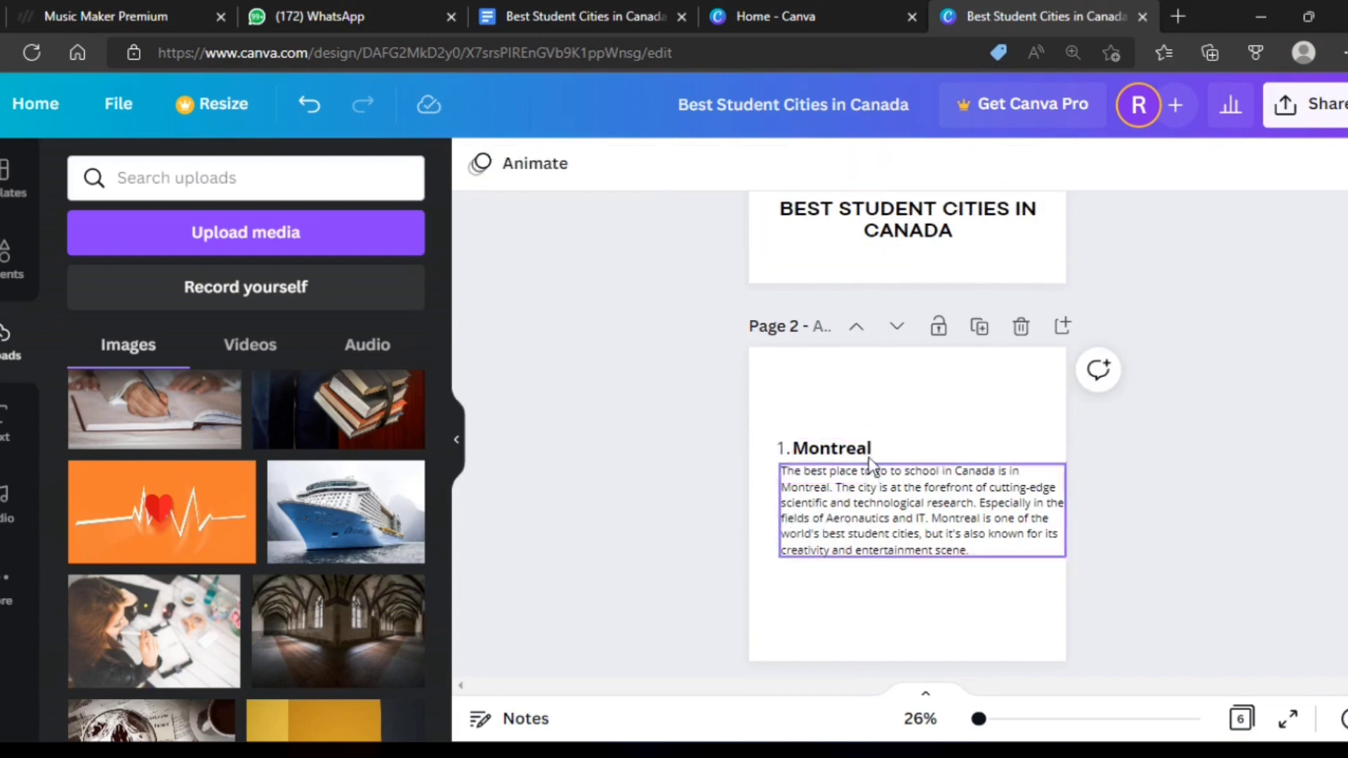
pyautogui.click(835, 449)
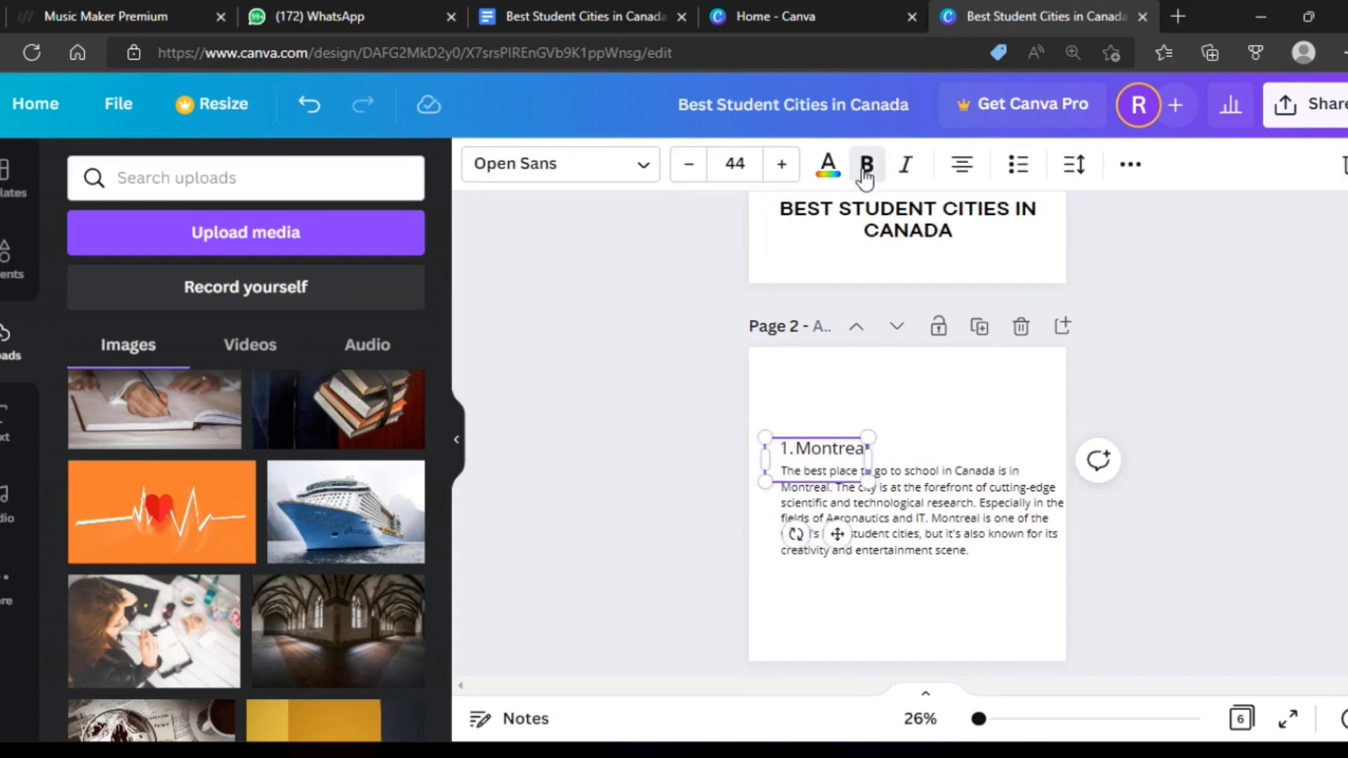
pyautogui.click(1090, 395)
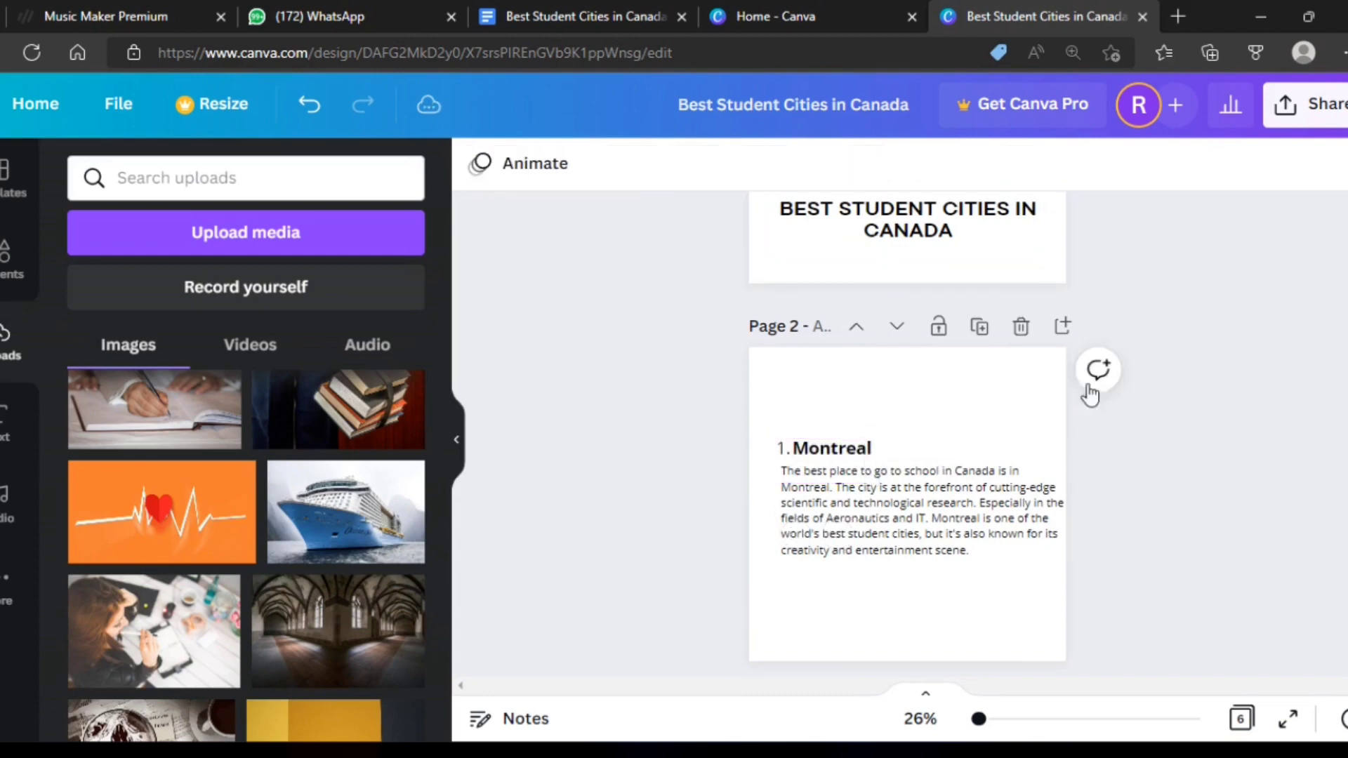
pyautogui.click(801, 462)
pyautogui.hotkey('ctrl', 'shift', '7')
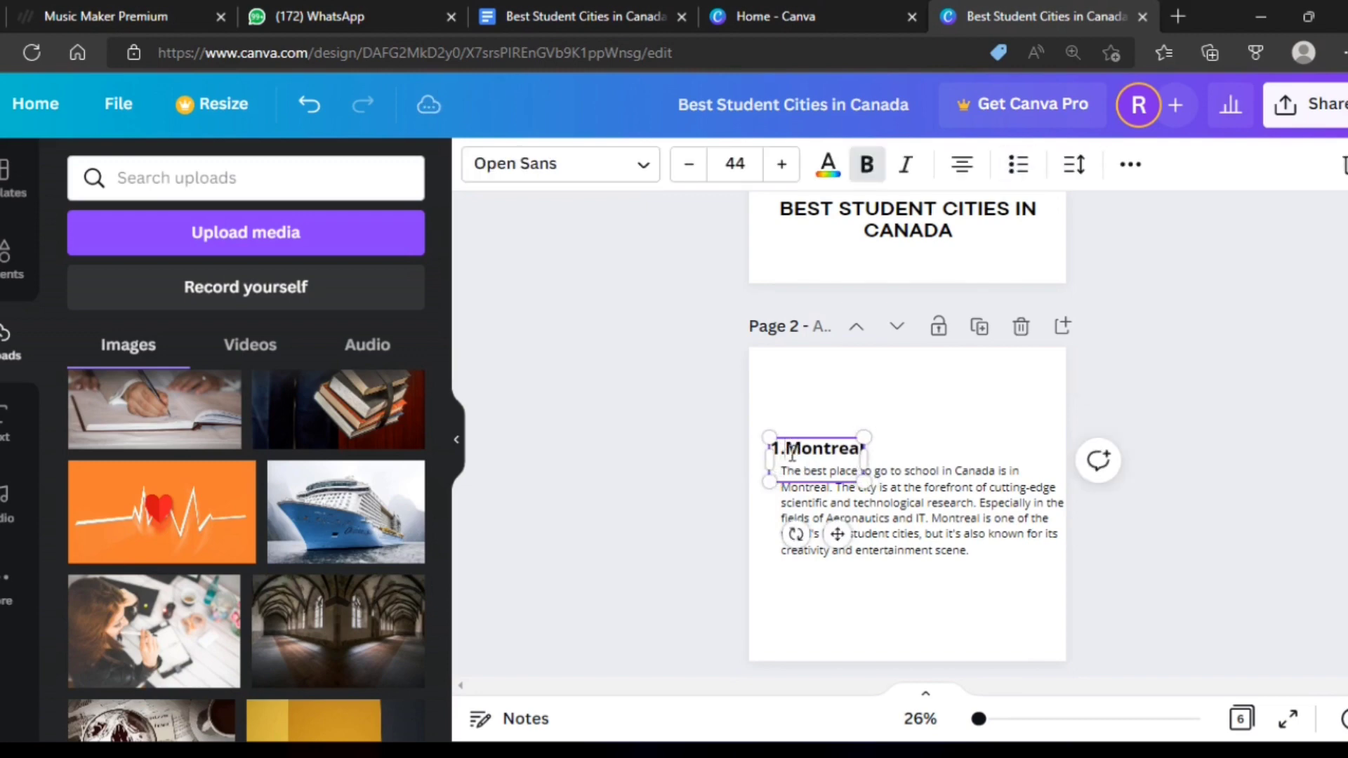
# Align the left edges of the '1.Montreal' heading and the Montreal description paragraph
pyautogui.click(1130, 388)
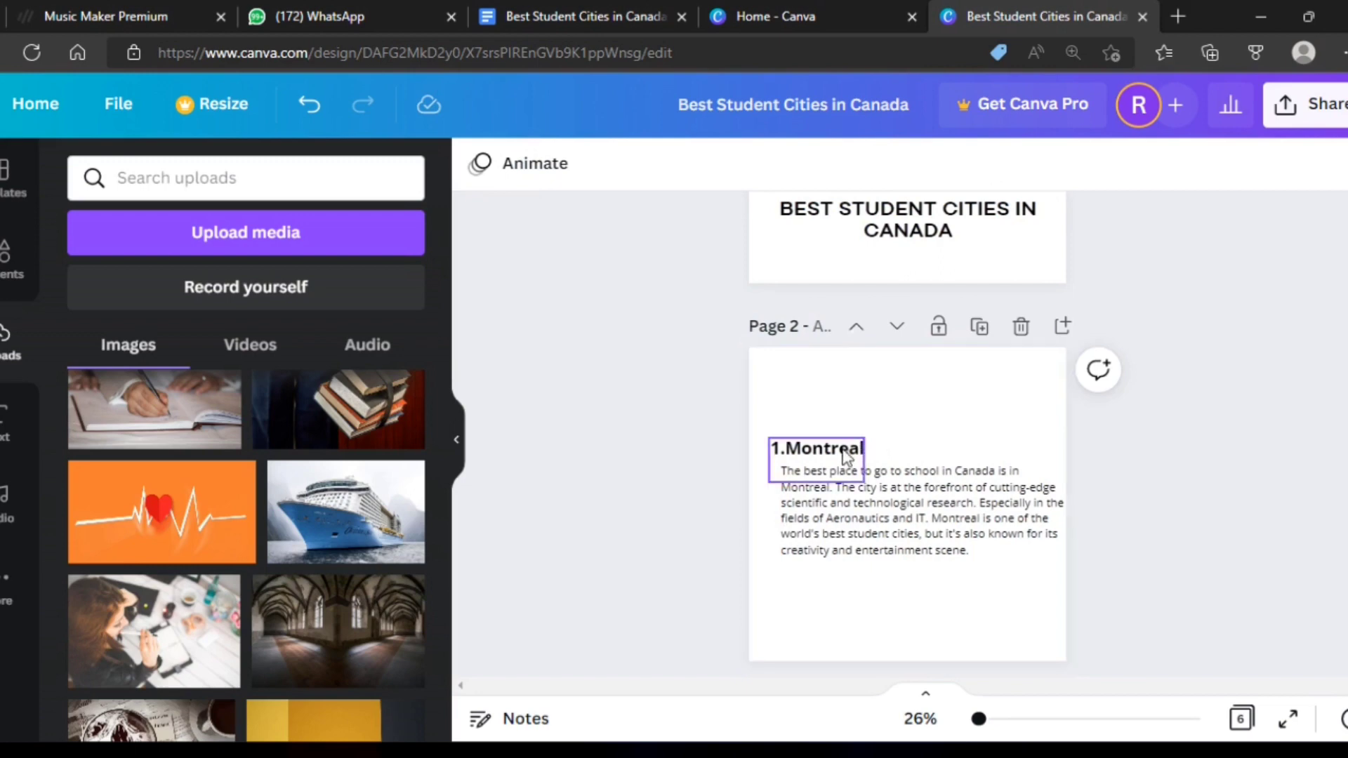
pyautogui.moveTo(841, 446); pyautogui.dragTo(855, 442)
pyautogui.click(1175, 460)
pyautogui.moveTo(991, 535); pyautogui.dragTo(936, 518)
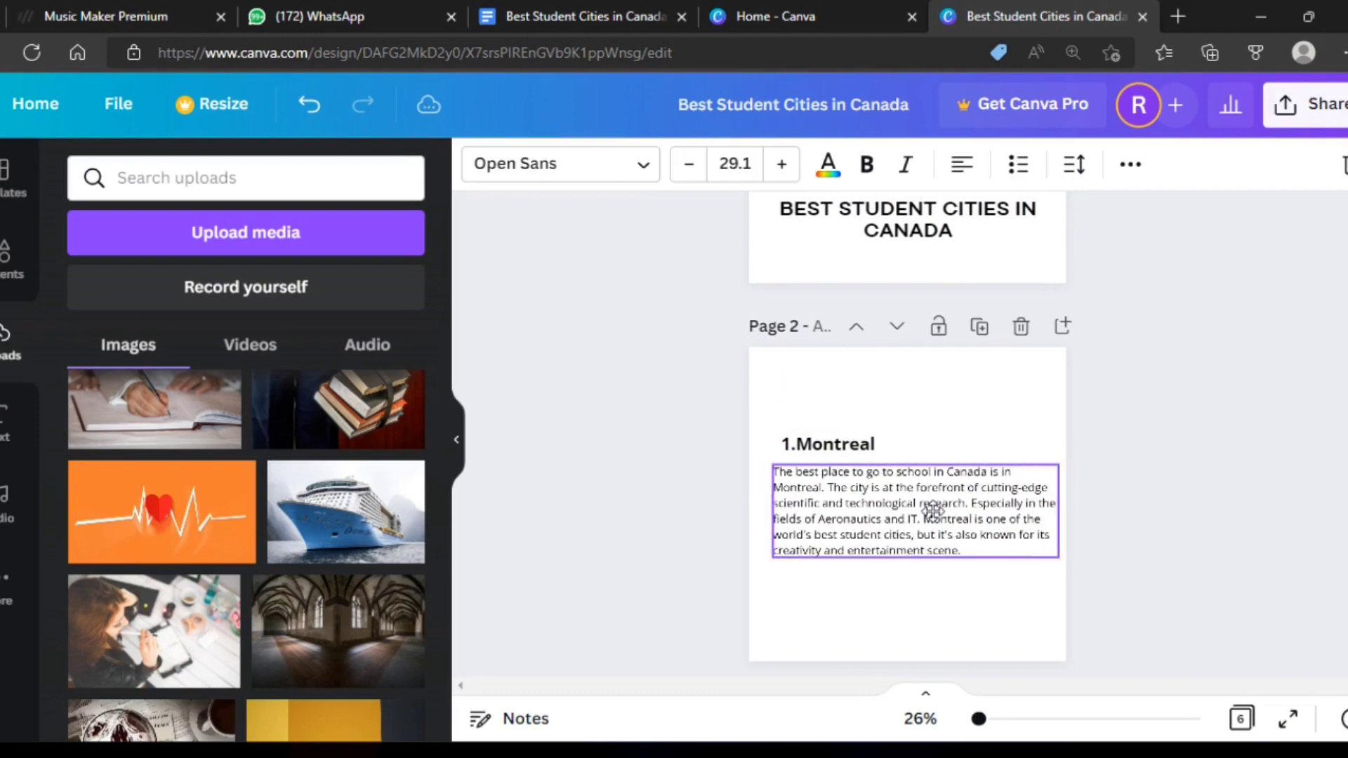
pyautogui.click(851, 448)
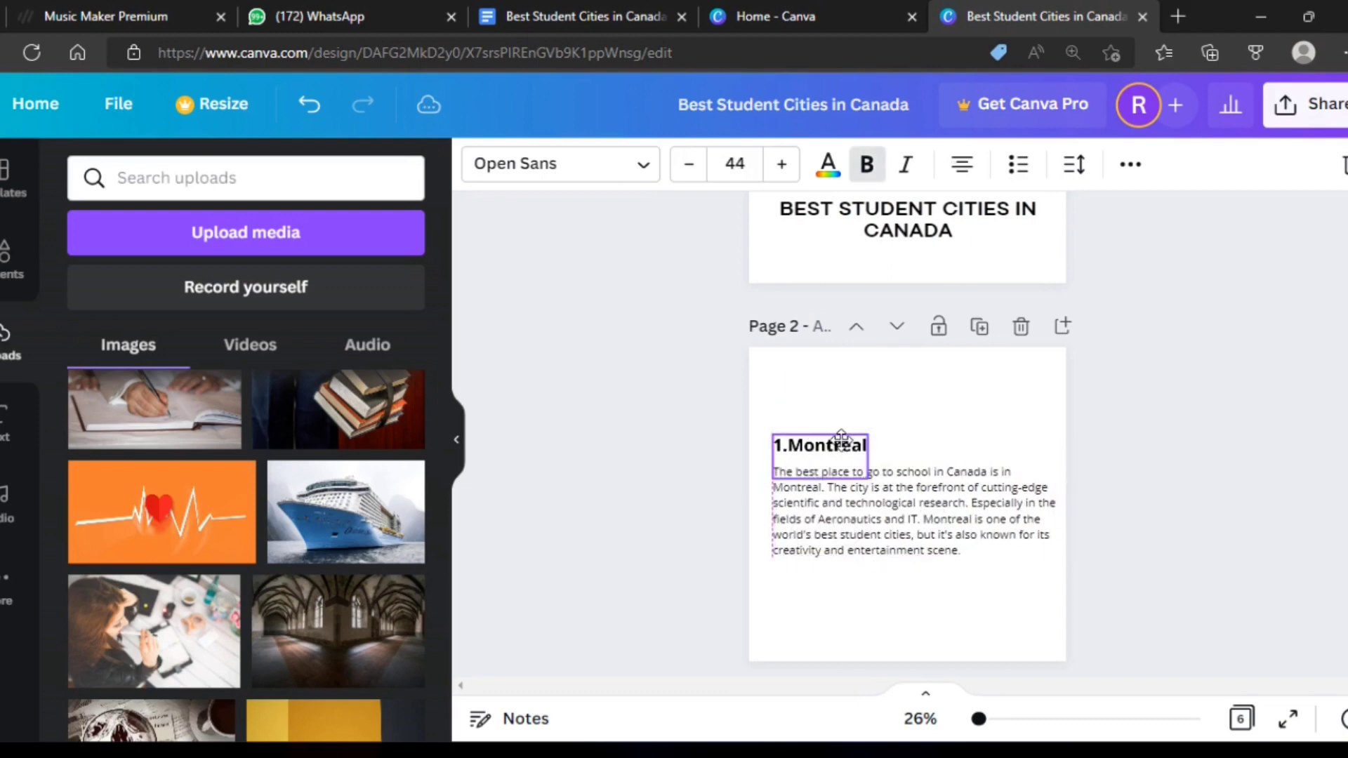
pyautogui.moveTo(839, 439); pyautogui.dragTo(840, 446)
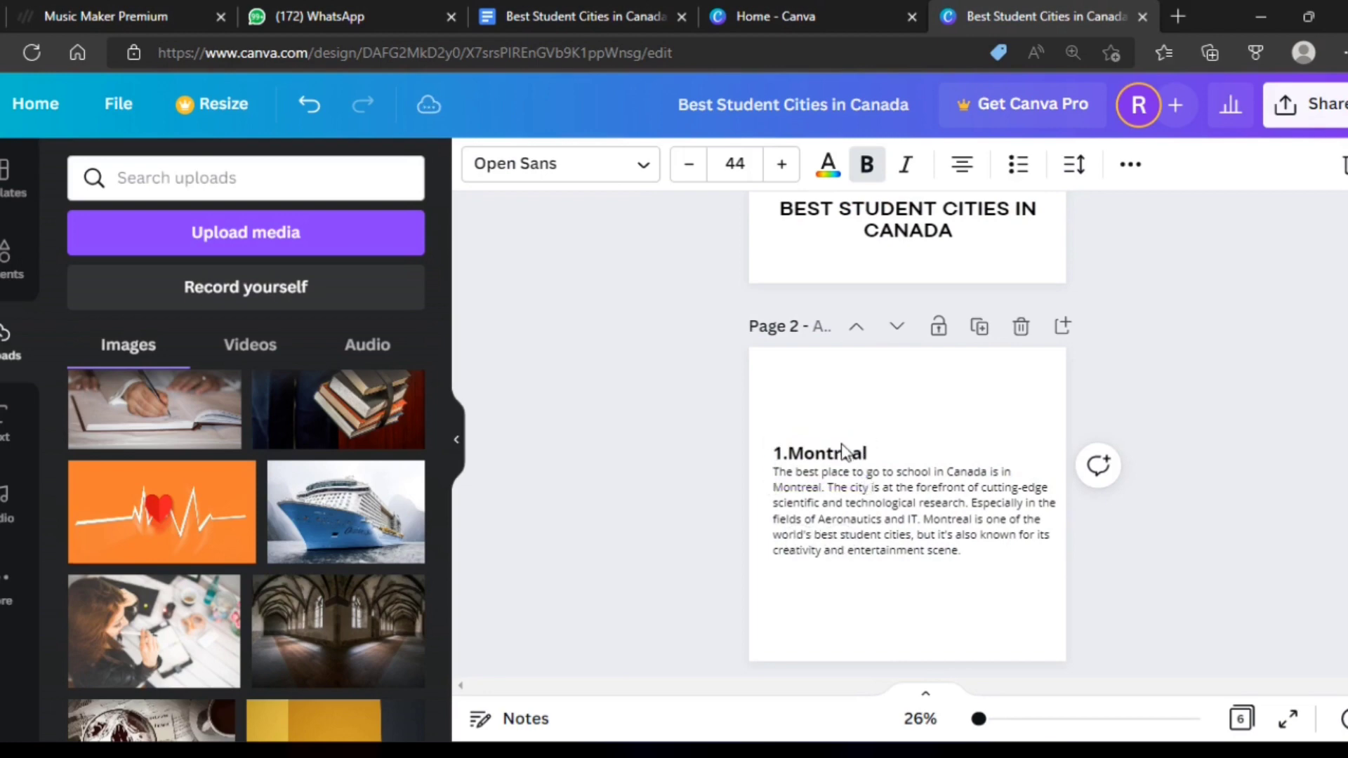
# Deselect the heading and scroll back up to the title page
pyautogui.click(1197, 451)
pyautogui.scroll(3, 1195, 453)
pyautogui.scroll(1, 1191, 426)
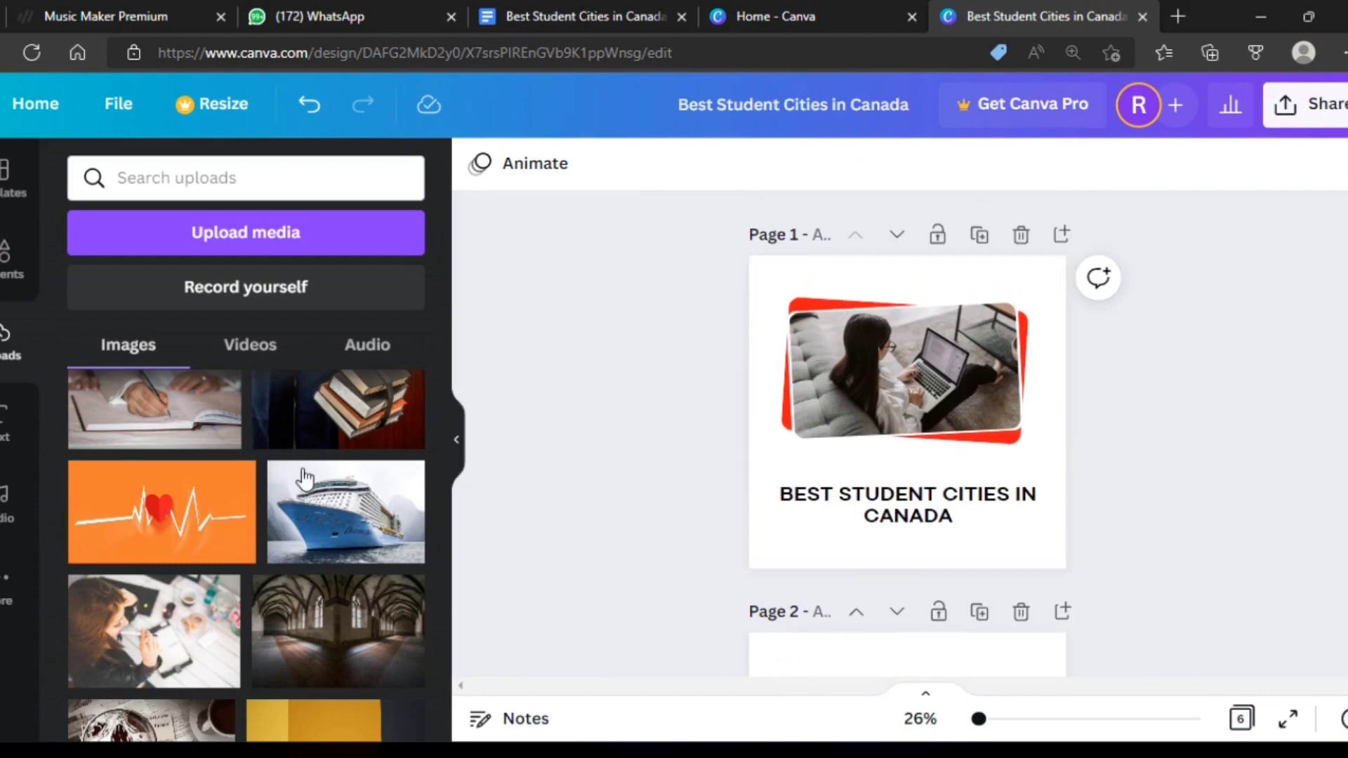
# Find the Smart Student Canada logo in Uploads and add it to page 1
pyautogui.scroll(-2, 75, 541)
pyautogui.scroll(-3, 175, 554)
pyautogui.scroll(-3, 267, 576)
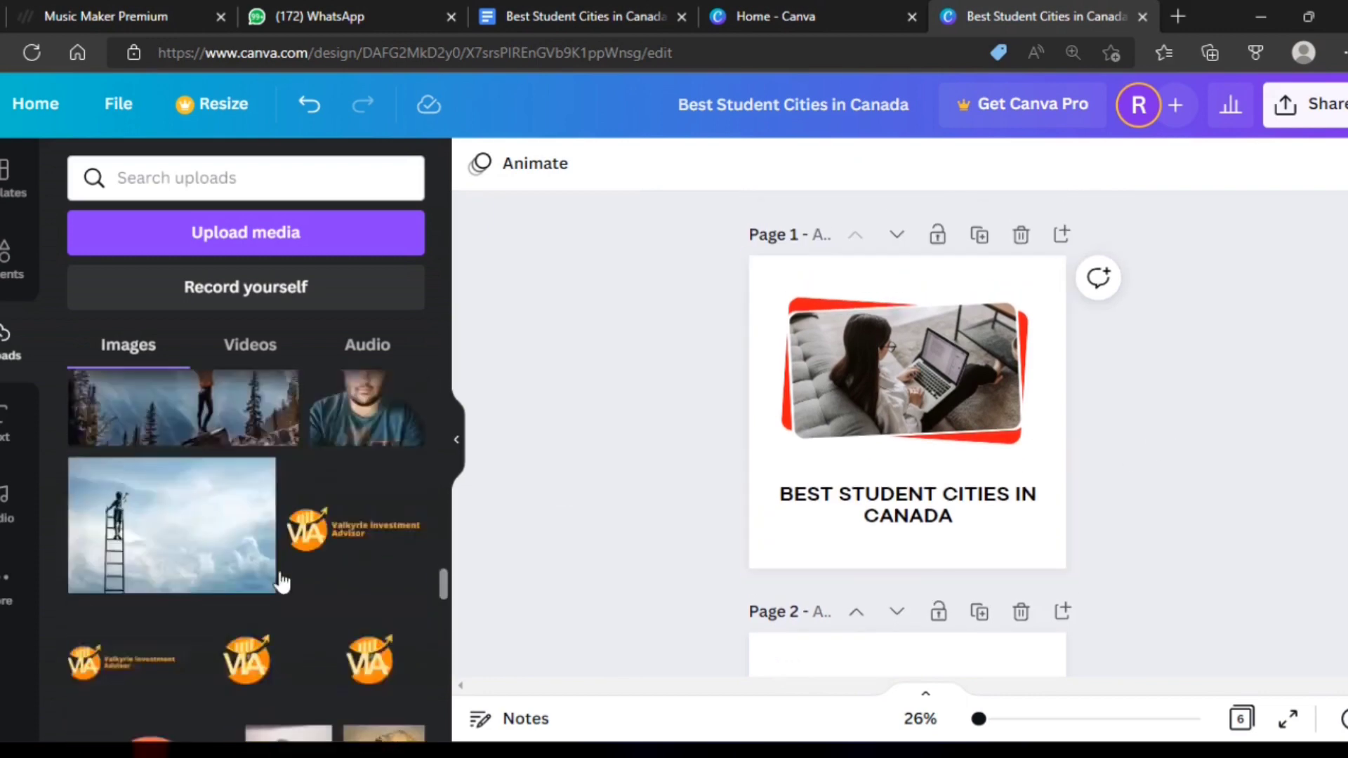
pyautogui.scroll(-3, 280, 580)
pyautogui.scroll(-3, 281, 579)
pyautogui.scroll(-3, 280, 580)
pyautogui.scroll(-3, 281, 580)
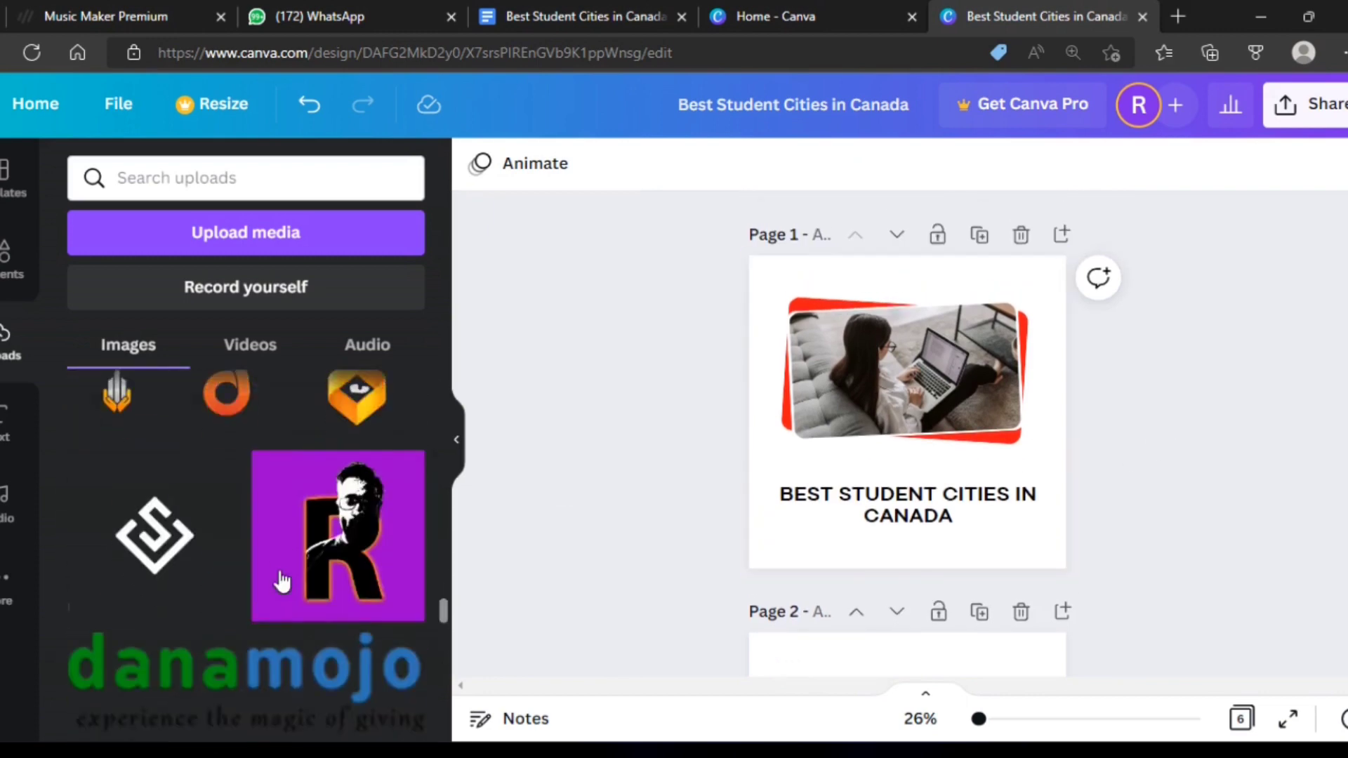
pyautogui.scroll(-3, 282, 581)
pyautogui.scroll(-3, 282, 581)
pyautogui.scroll(-3, 282, 582)
pyautogui.scroll(-3, 282, 582)
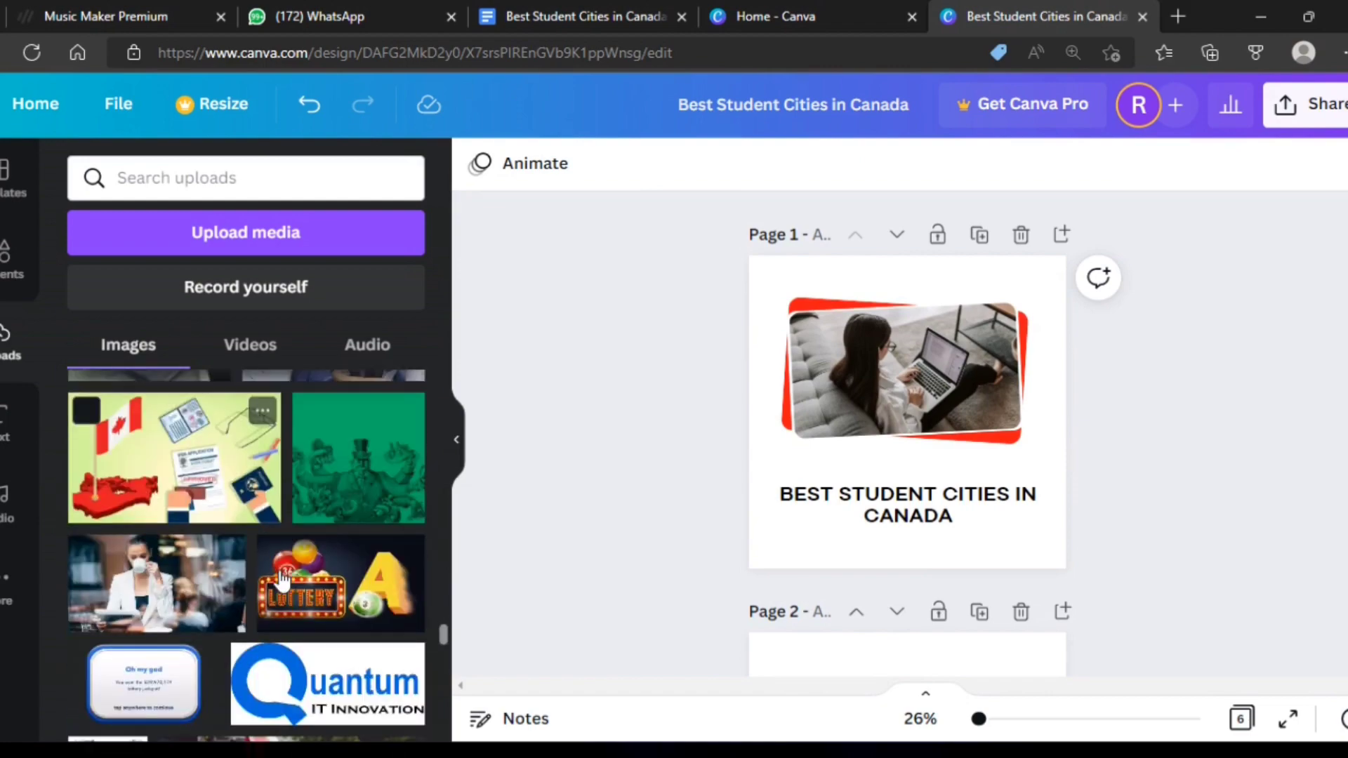
pyautogui.scroll(-3, 282, 582)
pyautogui.scroll(-3, 282, 581)
pyautogui.scroll(-3, 283, 581)
pyautogui.scroll(-3, 281, 581)
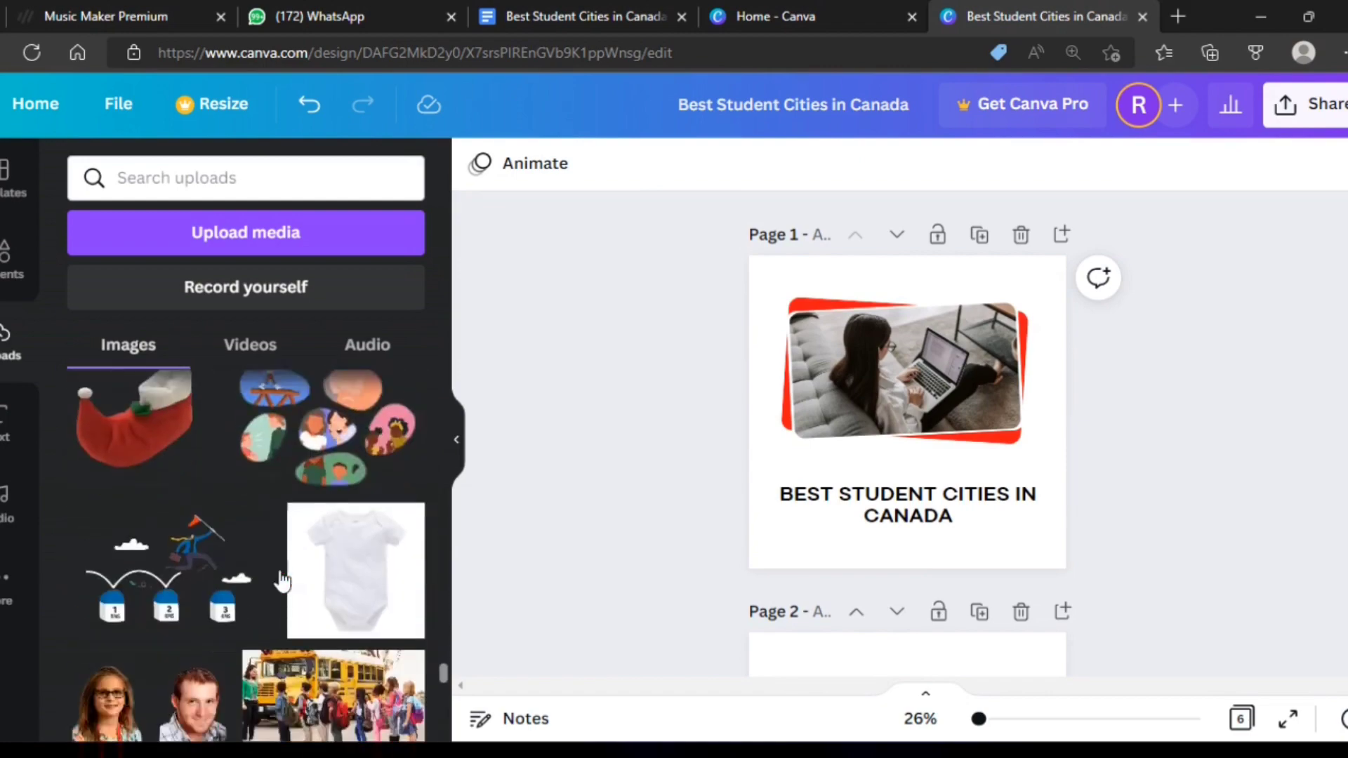
pyautogui.scroll(-3, 281, 580)
pyautogui.scroll(-3, 281, 580)
pyautogui.scroll(-3, 281, 579)
pyautogui.scroll(-3, 281, 580)
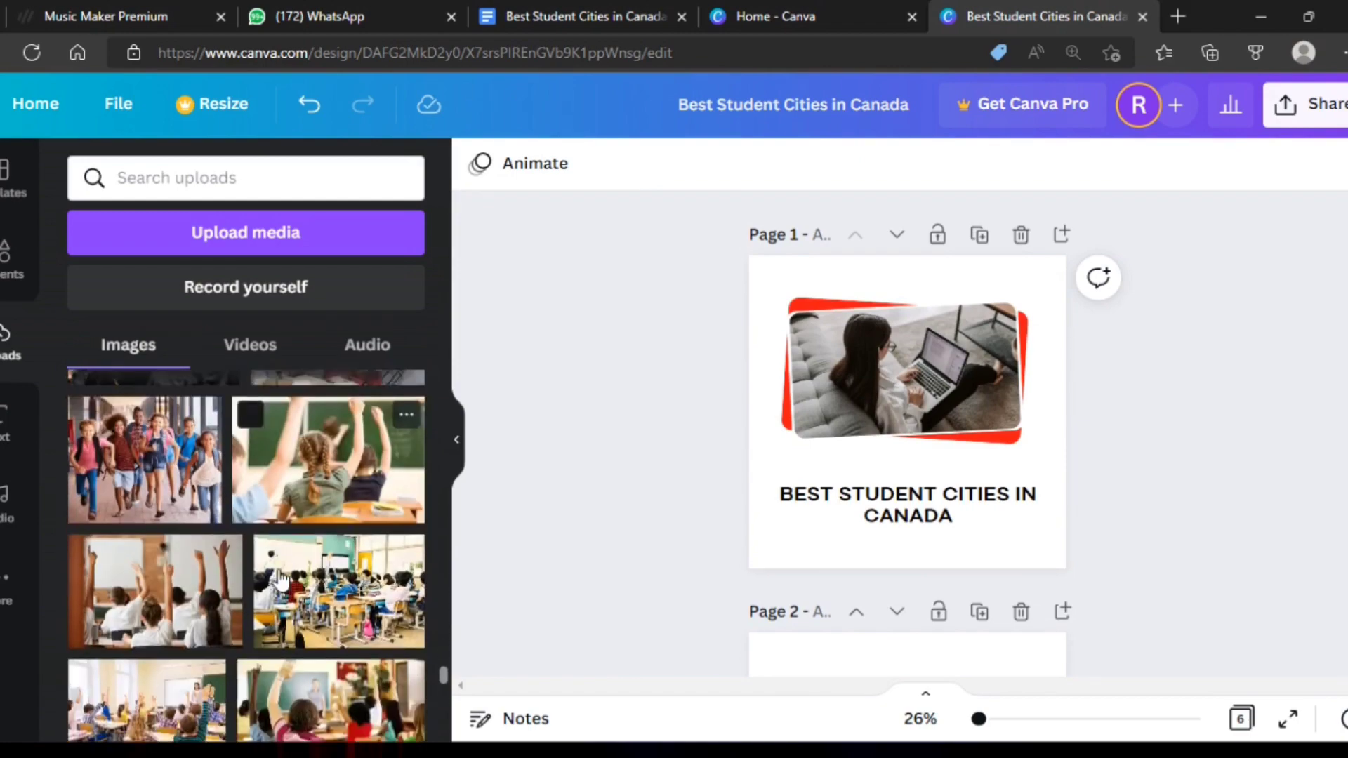
pyautogui.scroll(-3, 281, 580)
pyautogui.scroll(-3, 281, 580)
pyautogui.scroll(-3, 281, 580)
pyautogui.scroll(-3, 281, 580)
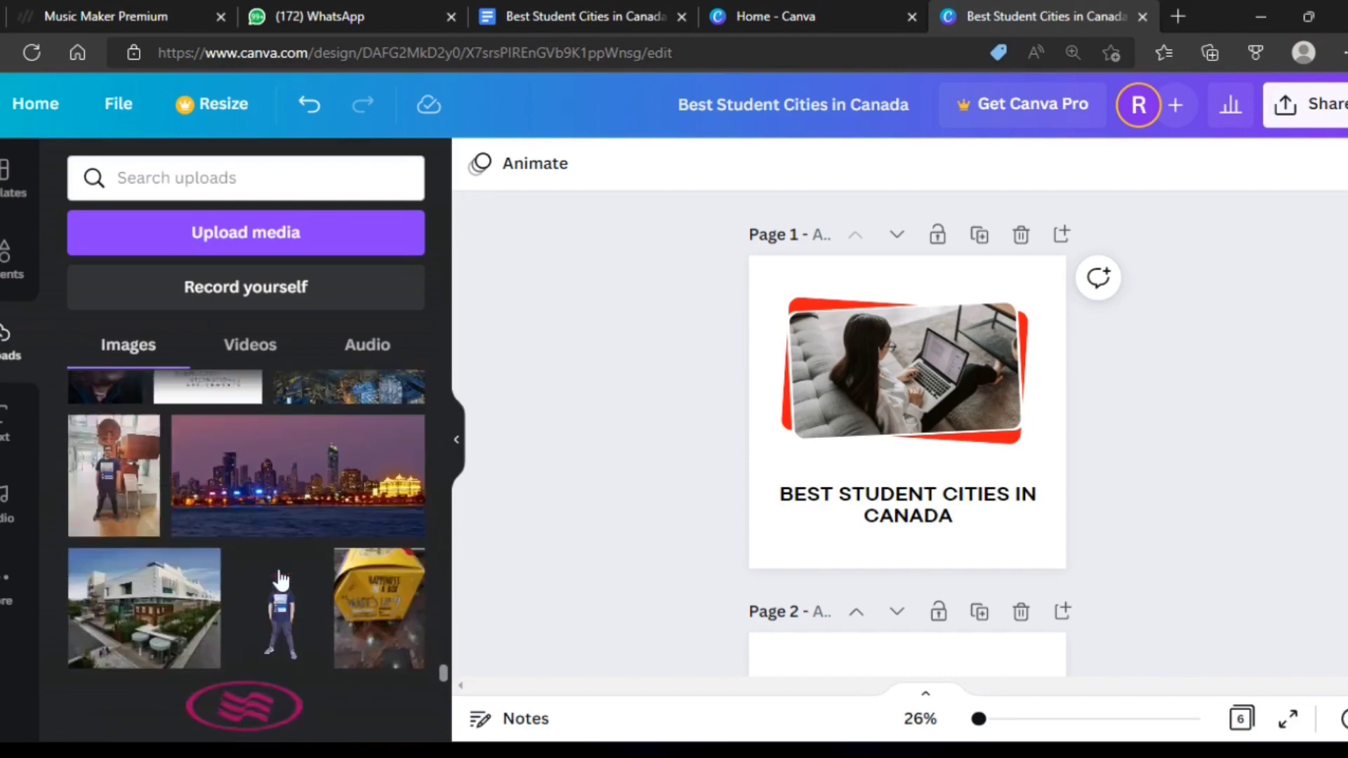
pyautogui.scroll(-3, 281, 580)
pyautogui.scroll(-3, 282, 580)
pyautogui.scroll(-3, 282, 580)
pyautogui.scroll(-3, 281, 580)
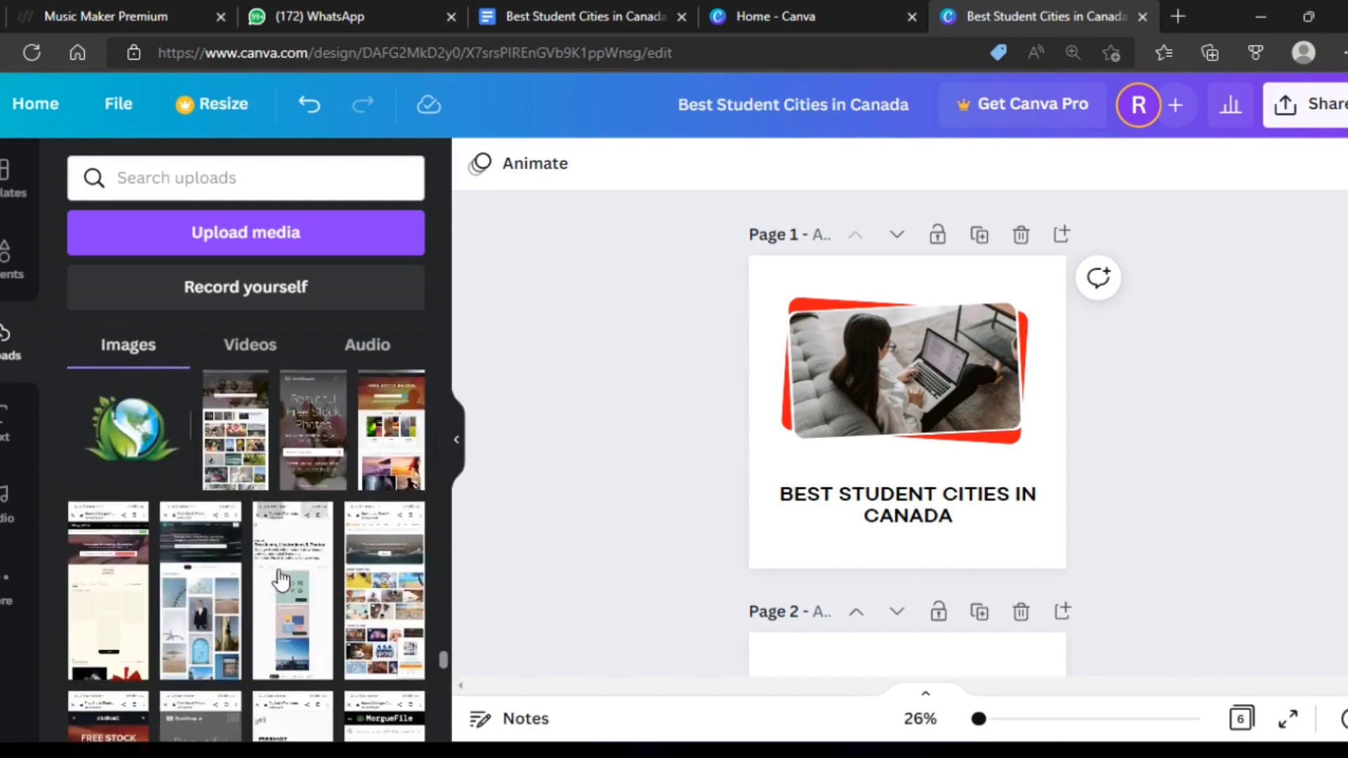
pyautogui.scroll(-3, 282, 580)
pyautogui.scroll(-3, 281, 580)
pyautogui.scroll(-3, 282, 580)
pyautogui.scroll(-3, 281, 580)
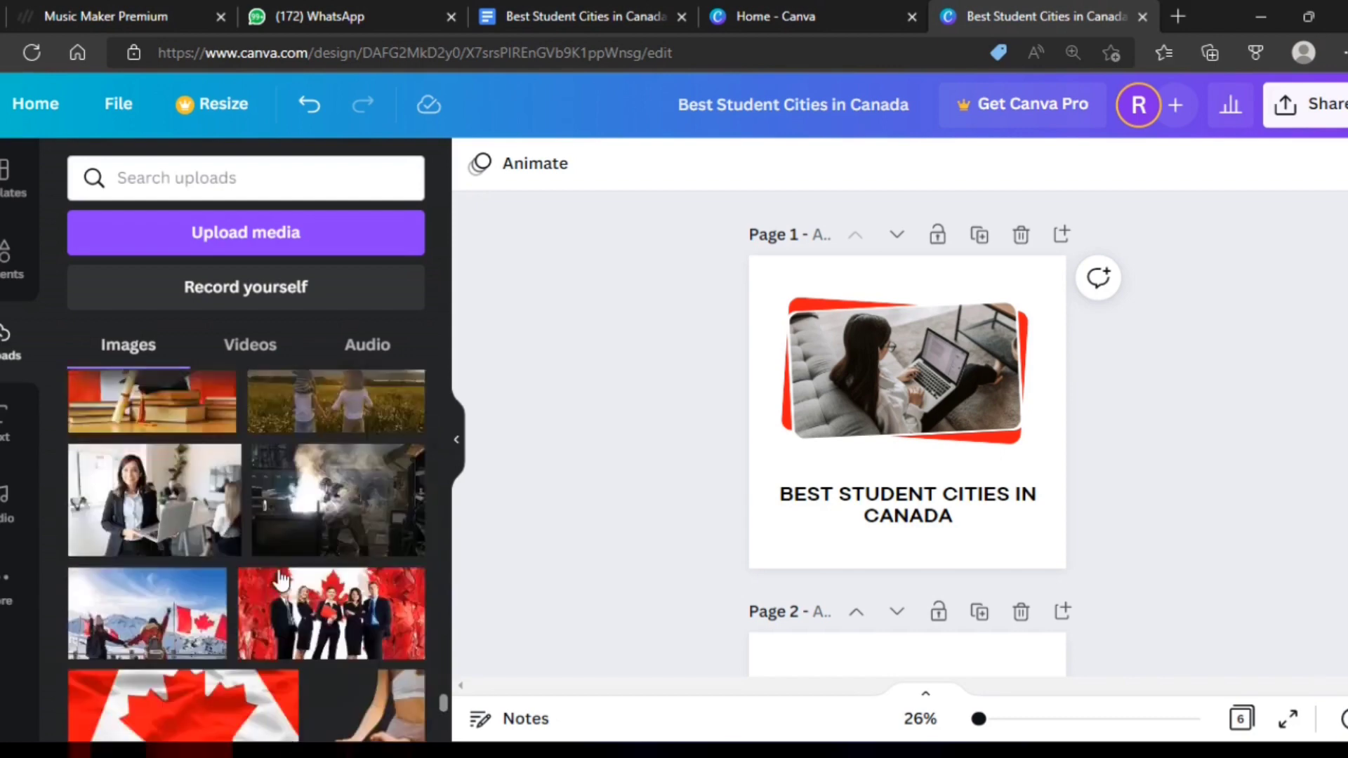
pyautogui.scroll(-3, 281, 580)
pyautogui.scroll(-3, 282, 580)
pyautogui.scroll(-3, 281, 580)
pyautogui.scroll(-3, 282, 580)
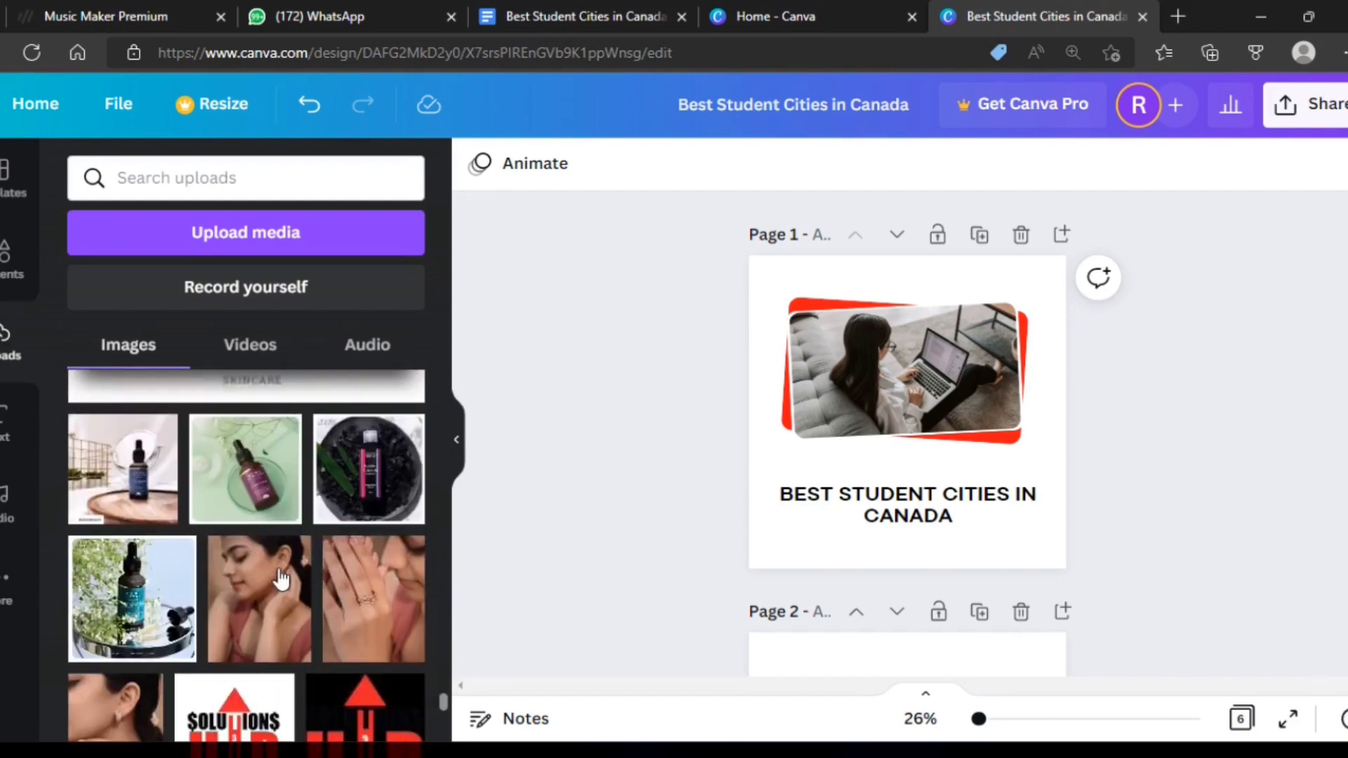
pyautogui.scroll(-3, 282, 580)
pyautogui.scroll(-3, 281, 580)
pyautogui.scroll(-3, 282, 580)
pyautogui.scroll(-3, 281, 580)
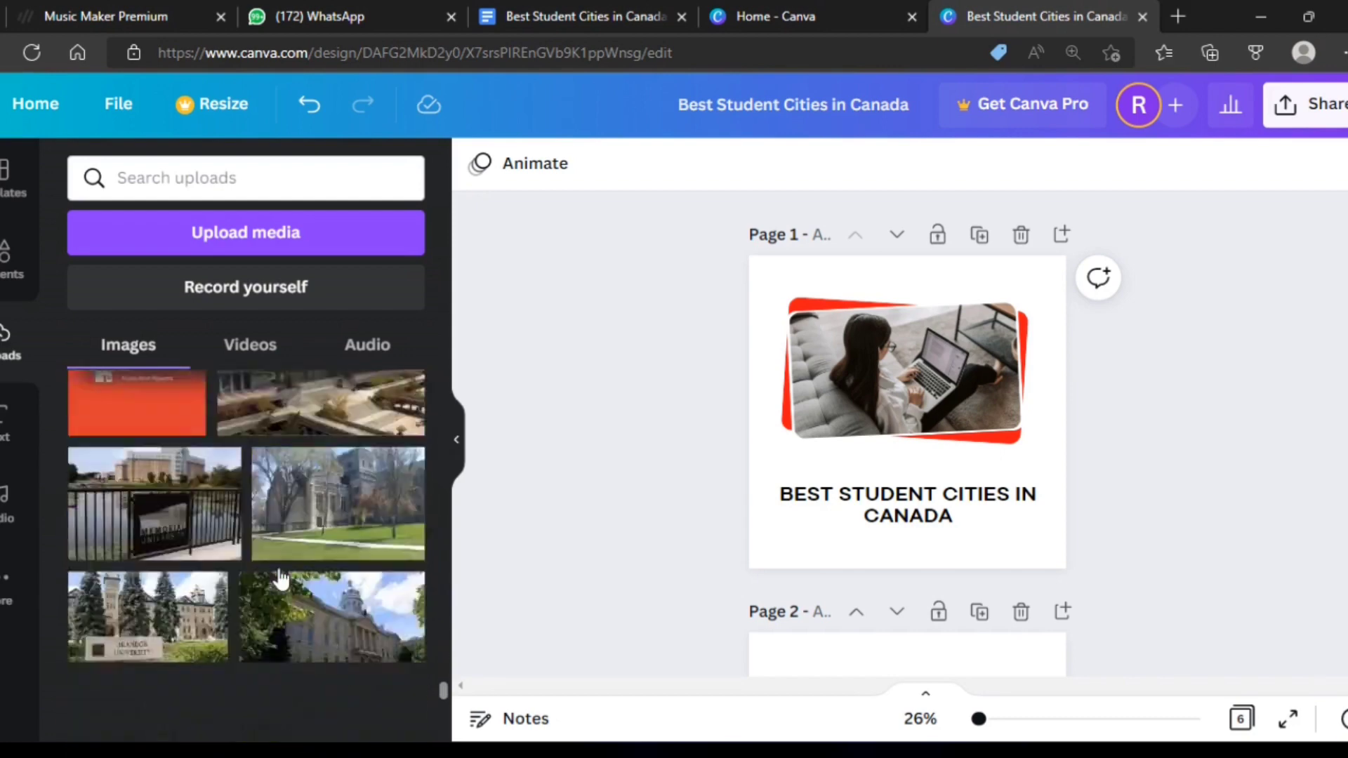
pyautogui.scroll(-3, 282, 580)
pyautogui.scroll(-3, 281, 580)
pyautogui.scroll(-3, 281, 580)
pyautogui.scroll(-3, 281, 580)
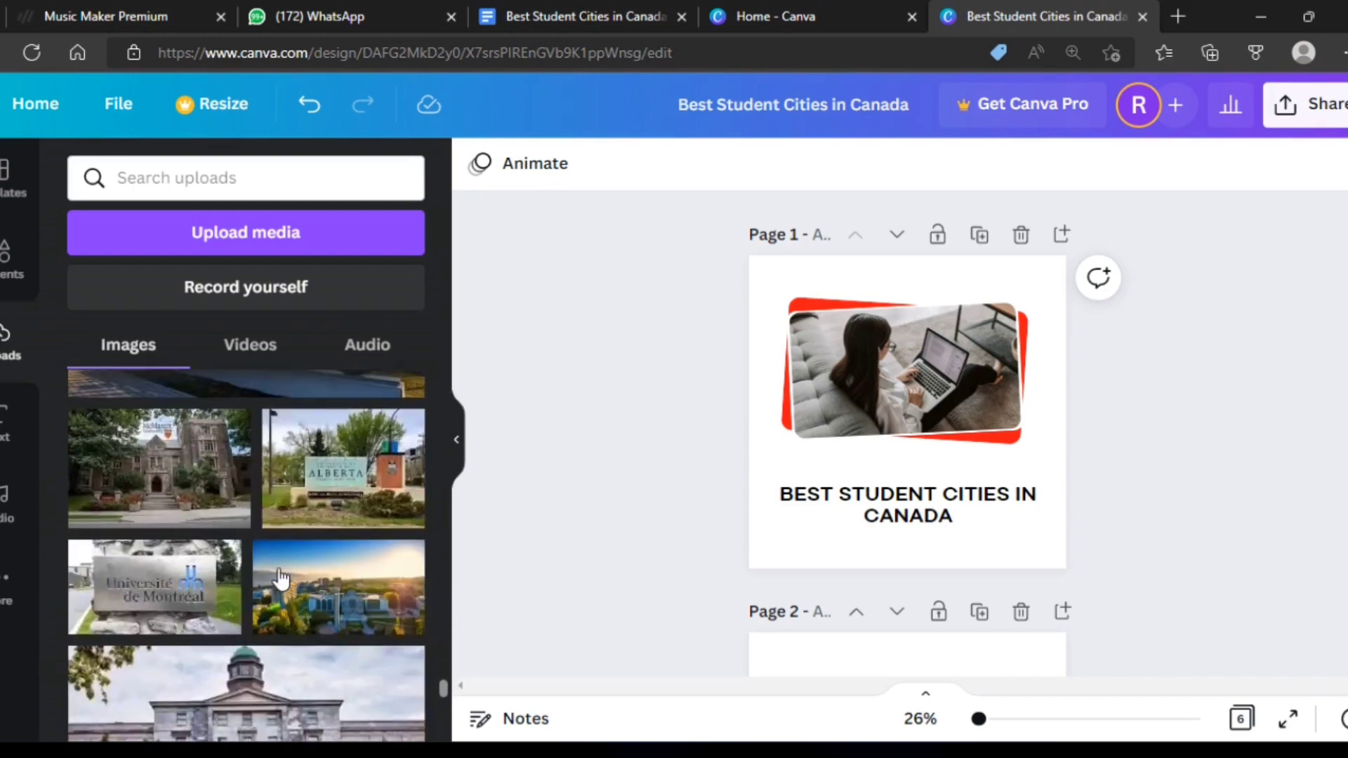
pyautogui.scroll(-3, 282, 579)
pyautogui.scroll(-2, 281, 580)
pyautogui.scroll(-2, 282, 580)
pyautogui.scroll(-2, 282, 580)
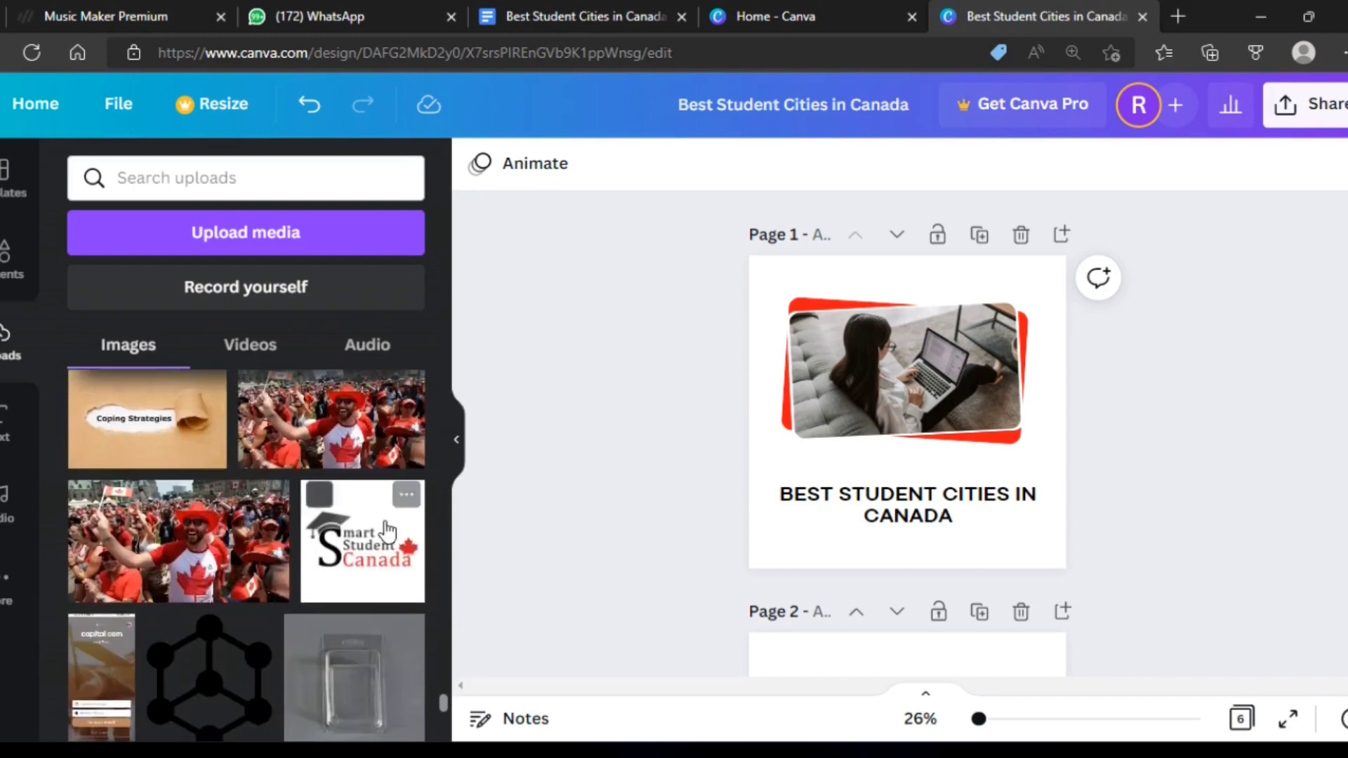
pyautogui.click(362, 541)
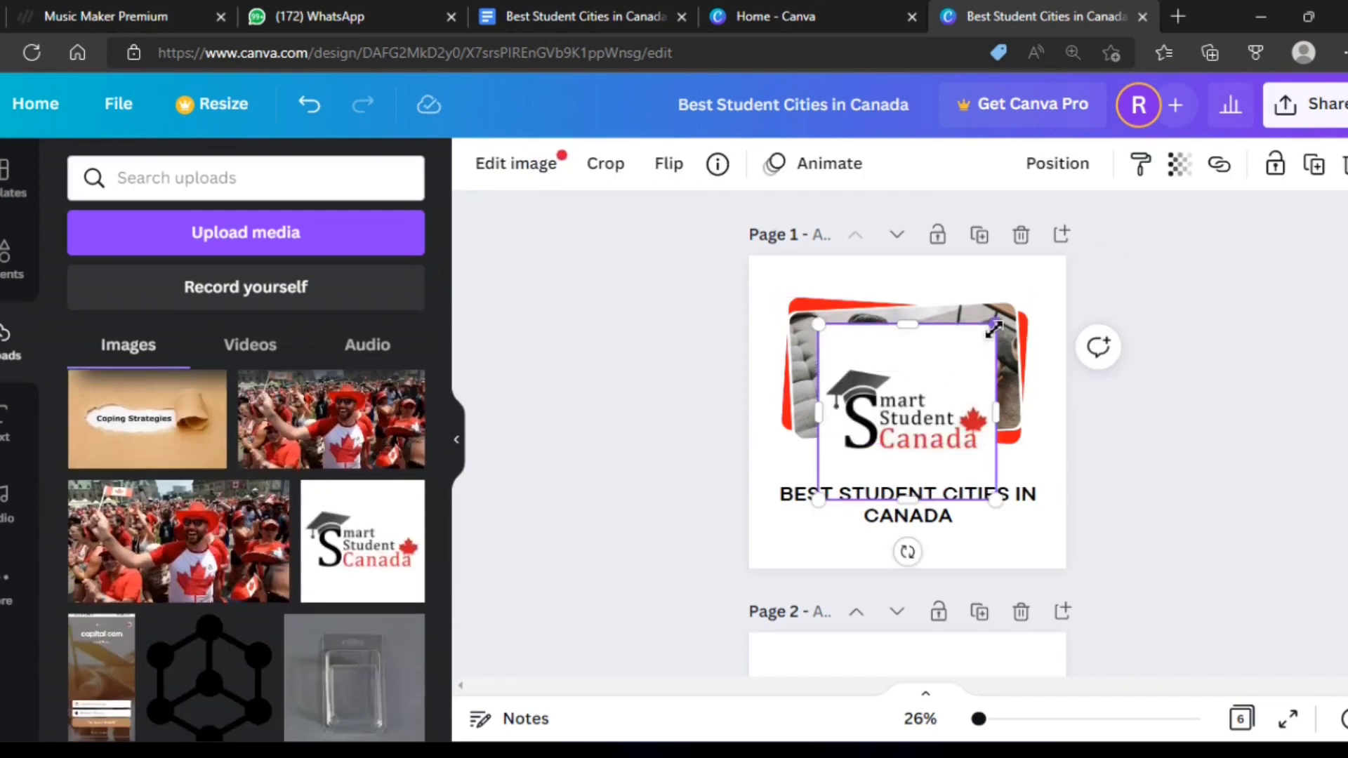
# Resize the Smart Student Canada logo to a small size in page 1's top-right corner
pyautogui.moveTo(994, 327)
pyautogui.mouseDown()
pyautogui.moveTo(899, 447)
pyautogui.moveTo(1038, 294)
pyautogui.moveTo(1030, 281)
pyautogui.mouseUp()
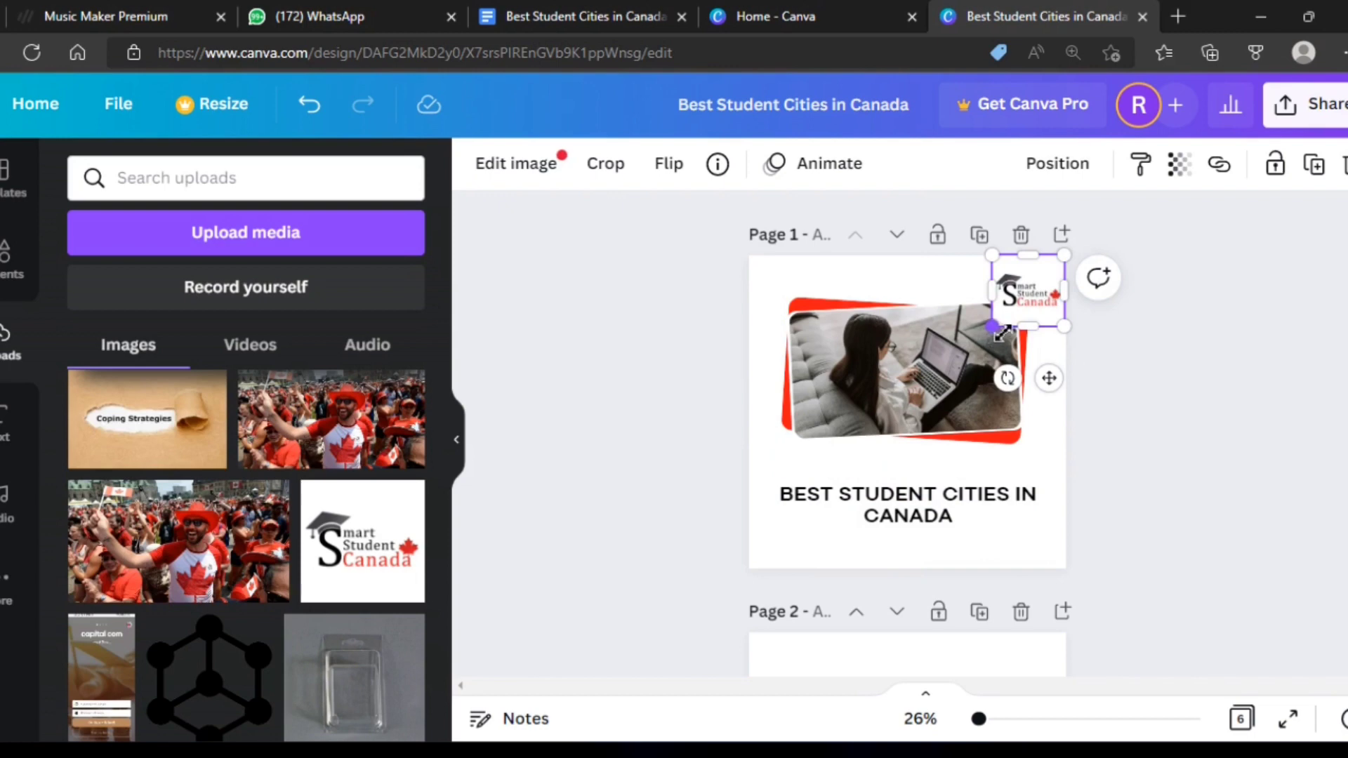
pyautogui.moveTo(1002, 332); pyautogui.dragTo(1026, 318)
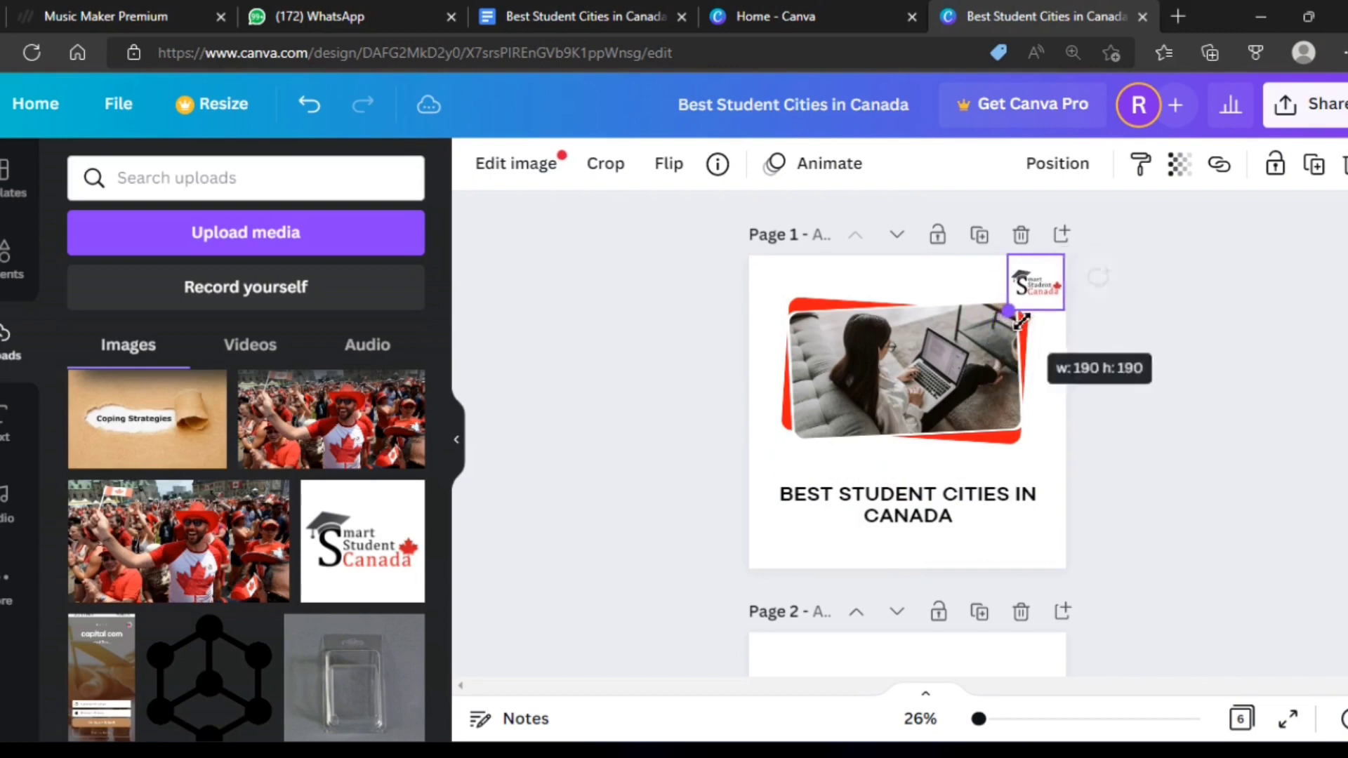
pyautogui.click(1190, 396)
pyautogui.click(1039, 299)
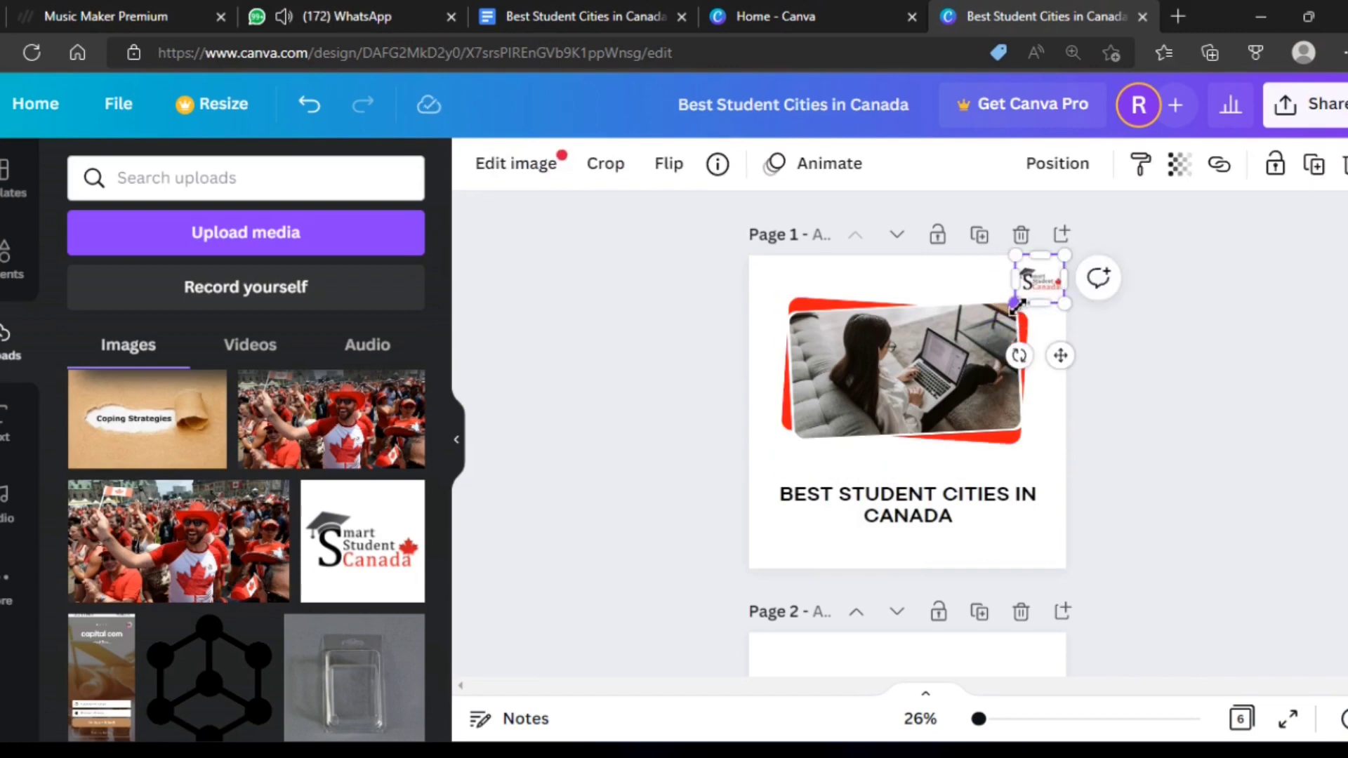
pyautogui.moveTo(1016, 303); pyautogui.dragTo(1161, 377)
pyautogui.click(1074, 311)
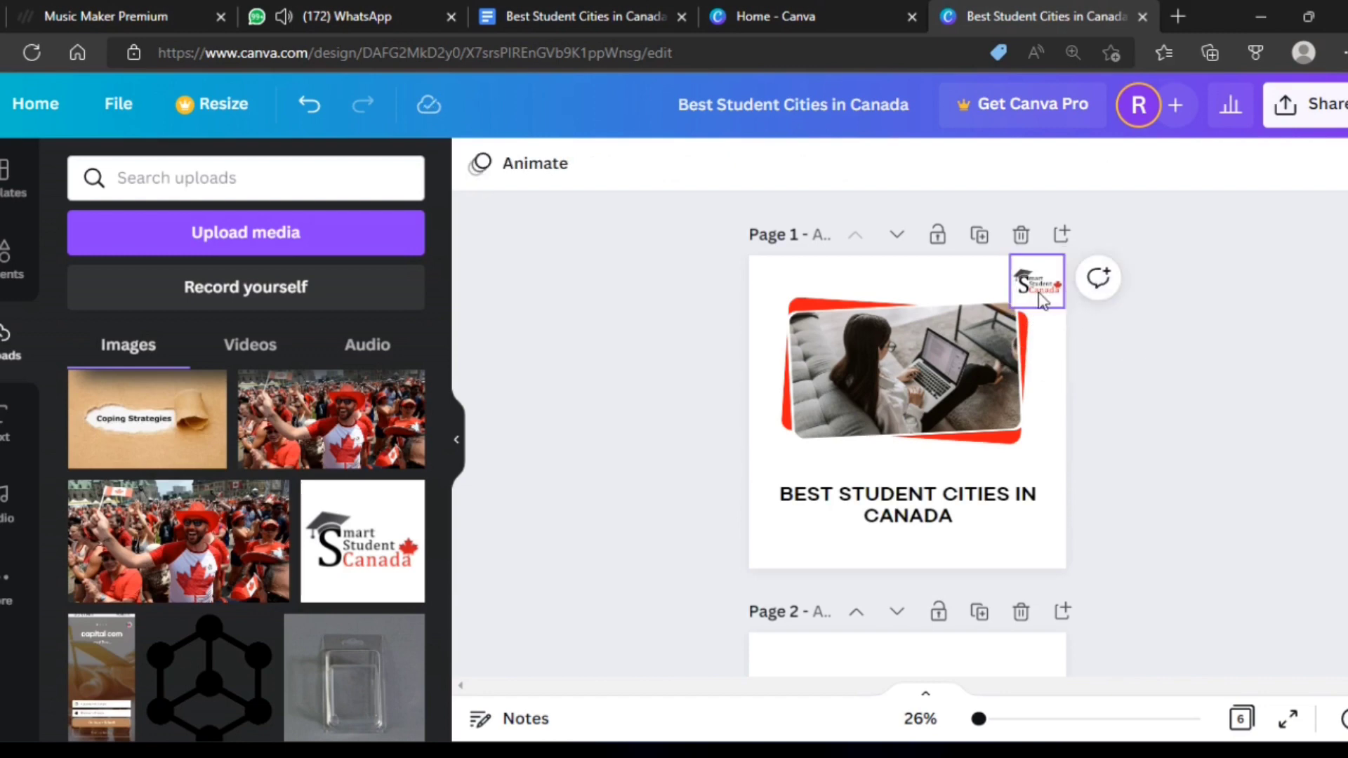
pyautogui.click(1037, 307)
pyautogui.moveTo(1016, 304); pyautogui.dragTo(1178, 372)
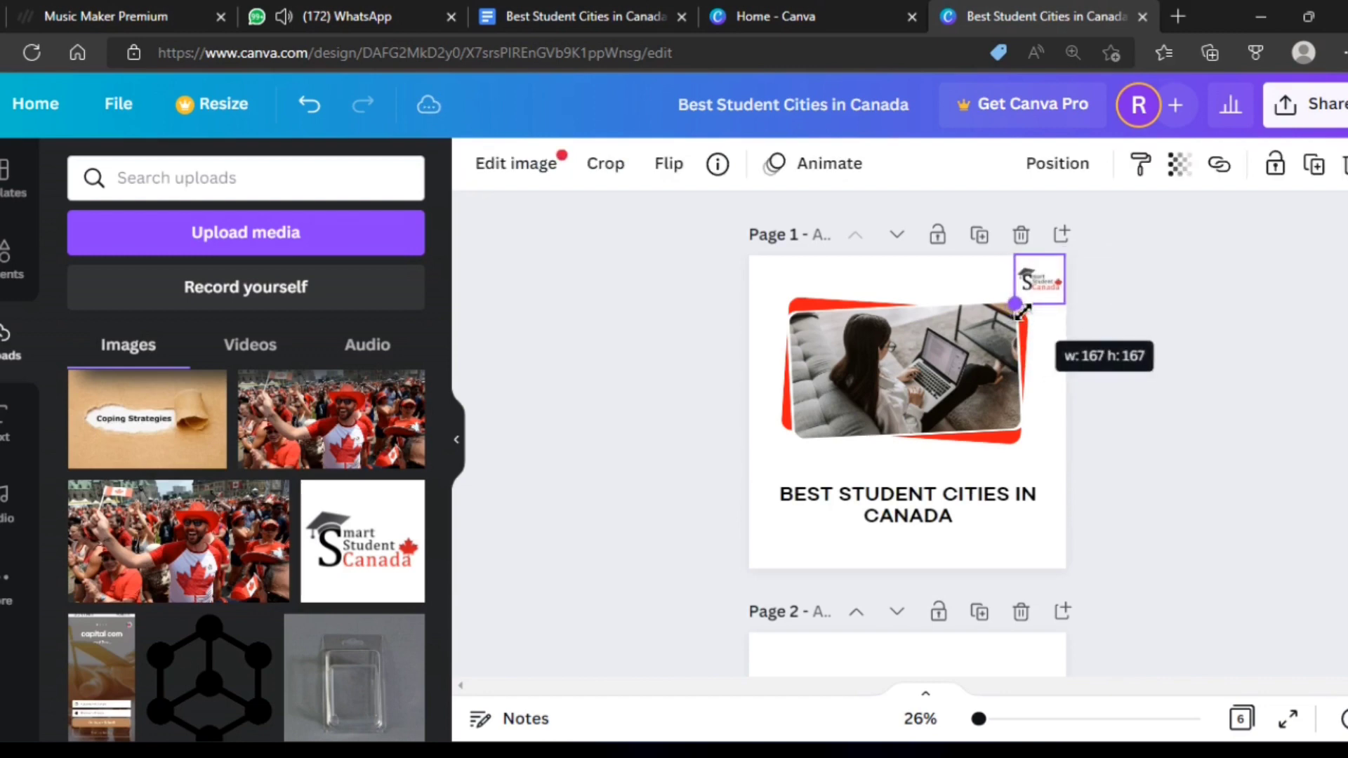
pyautogui.click(1148, 351)
pyautogui.click(1042, 288)
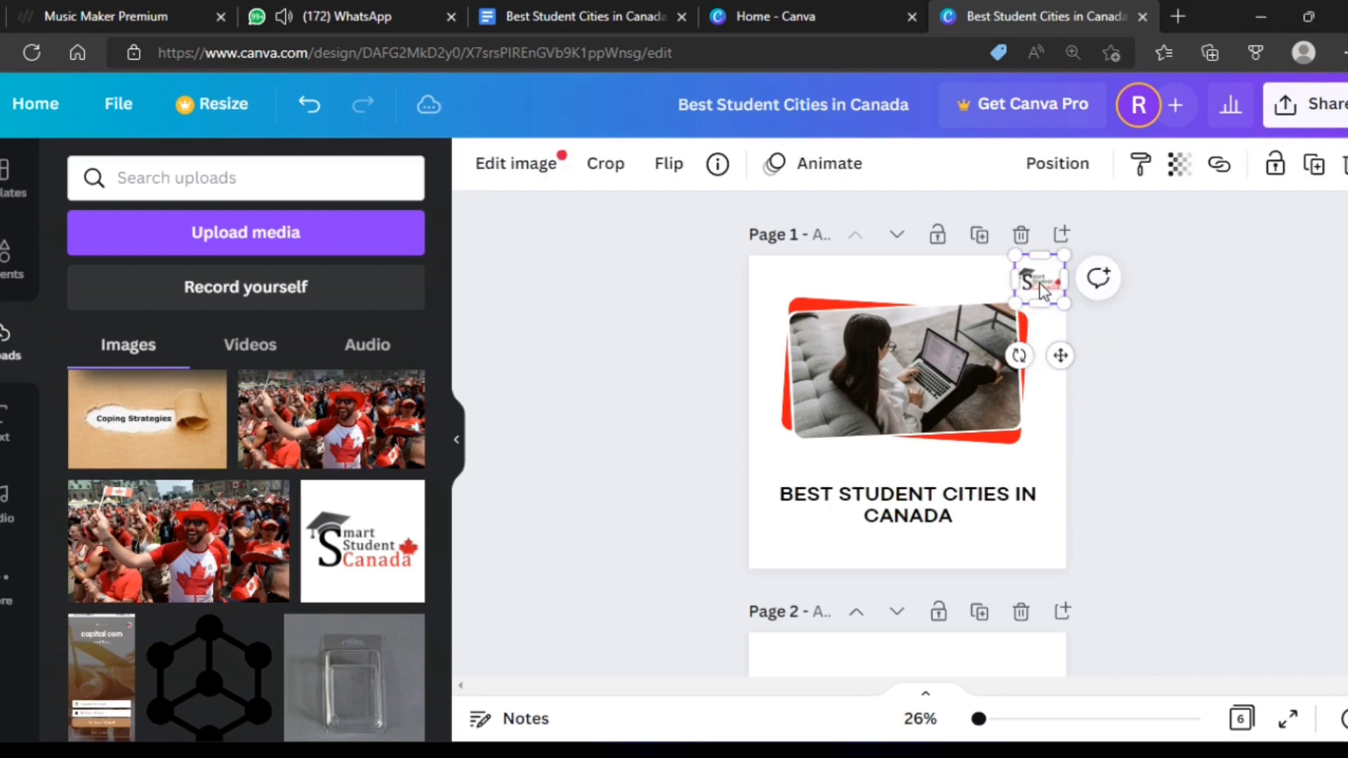
pyautogui.moveTo(1017, 307); pyautogui.dragTo(1101, 355)
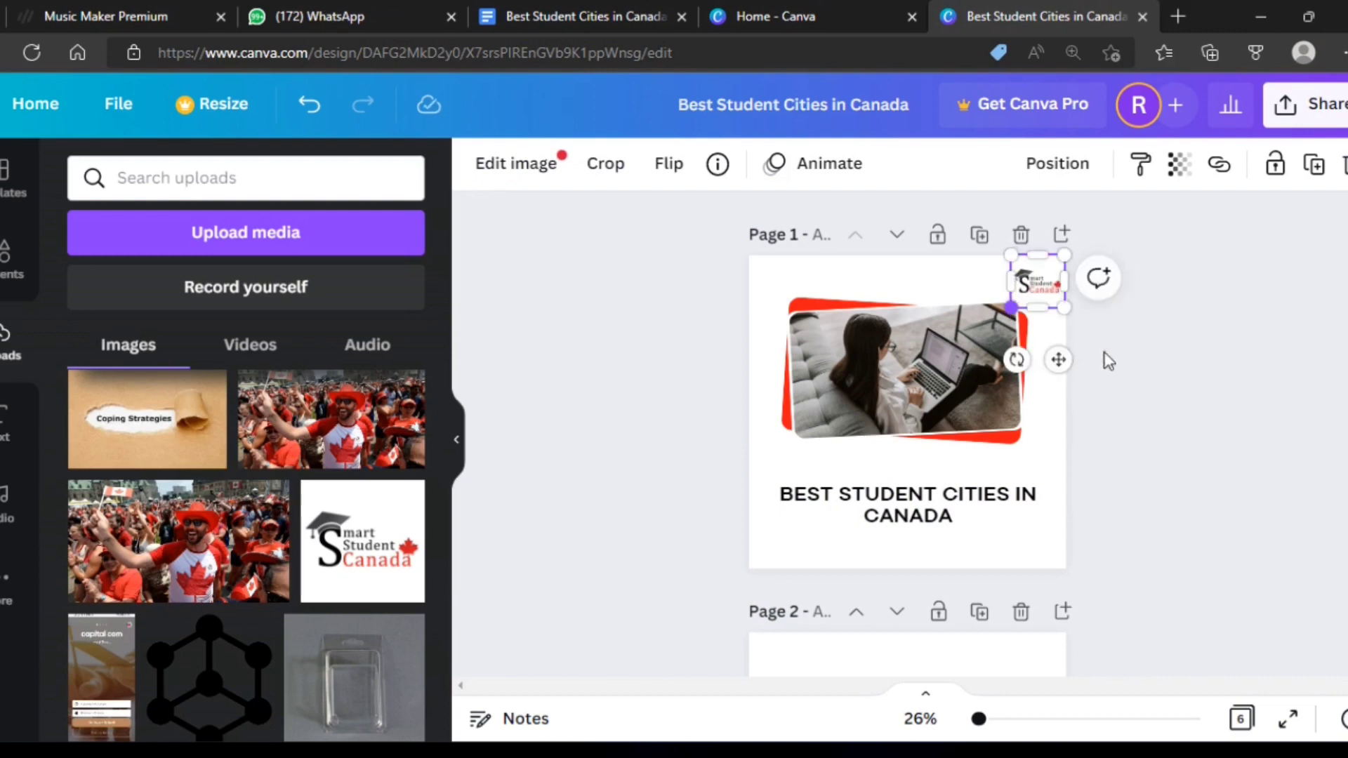
pyautogui.click(1118, 359)
# Shrink the cover photo and center it on the title page
pyautogui.click(1004, 396)
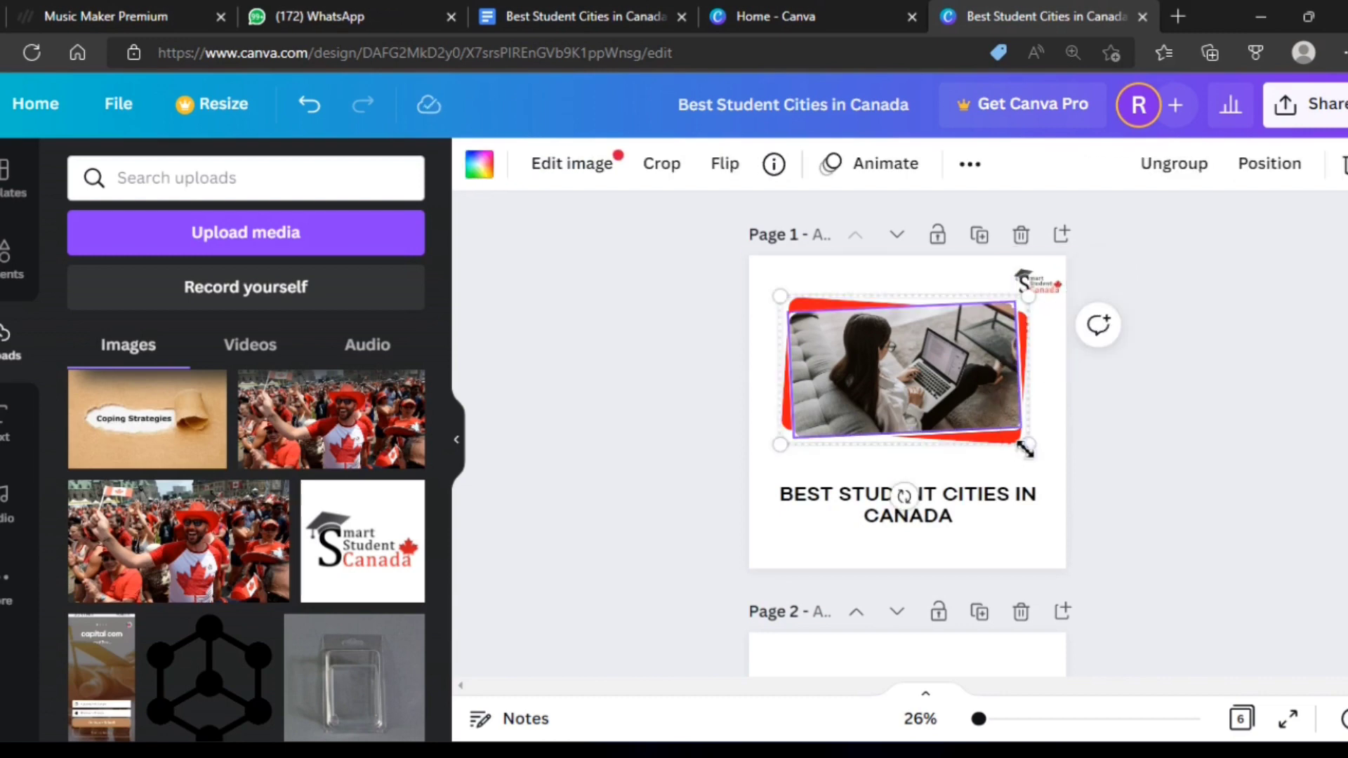
pyautogui.moveTo(1015, 445); pyautogui.dragTo(949, 426)
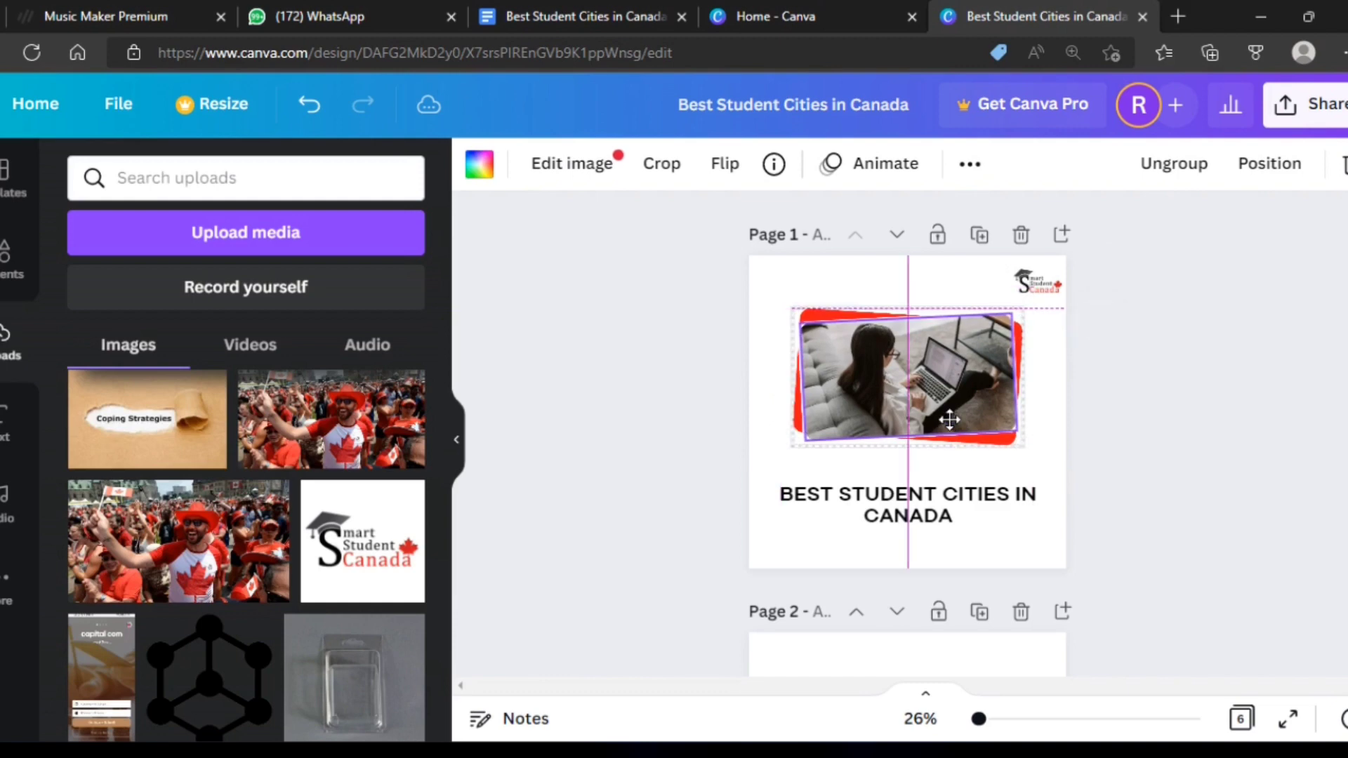
pyautogui.click(1022, 309)
# Enlarge the logo slightly and select it for copying
pyautogui.click(1032, 295)
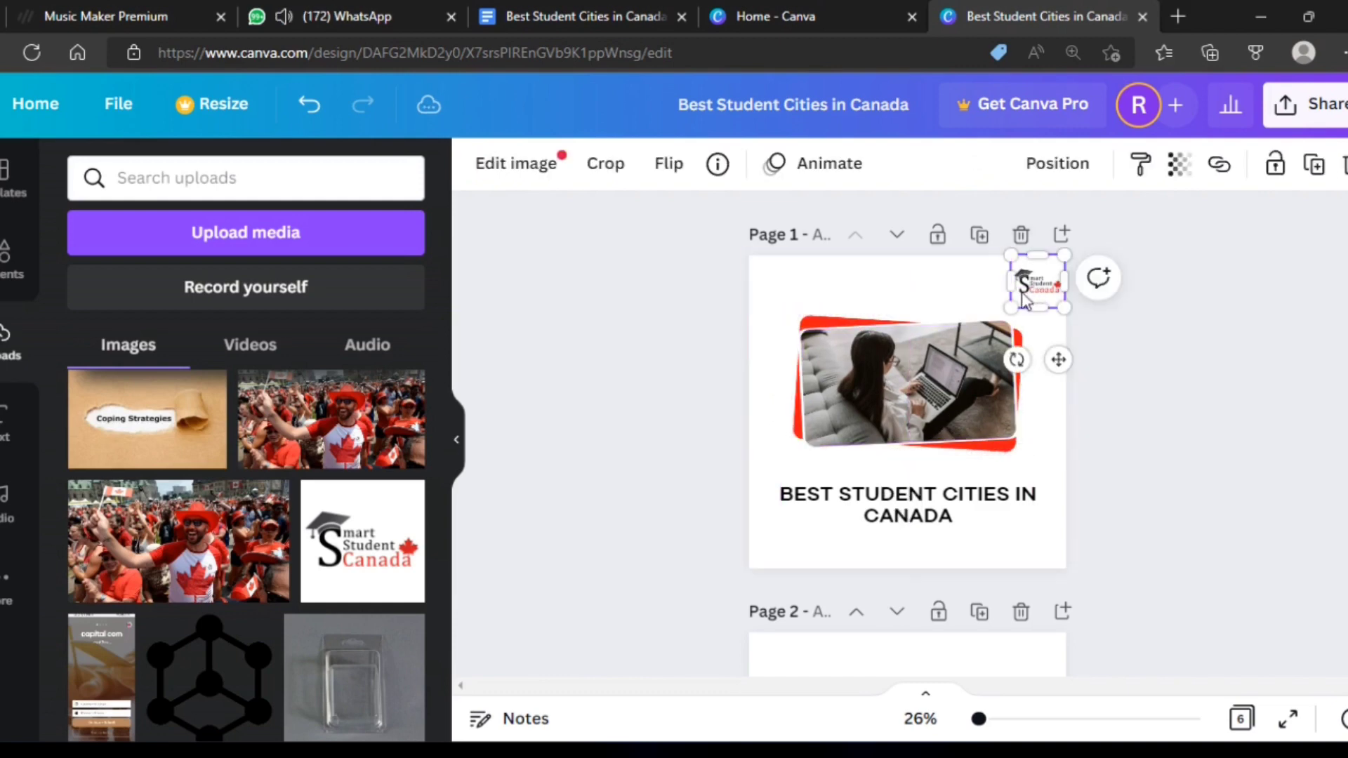
pyautogui.moveTo(1011, 307); pyautogui.dragTo(1004, 315)
pyautogui.click(1153, 330)
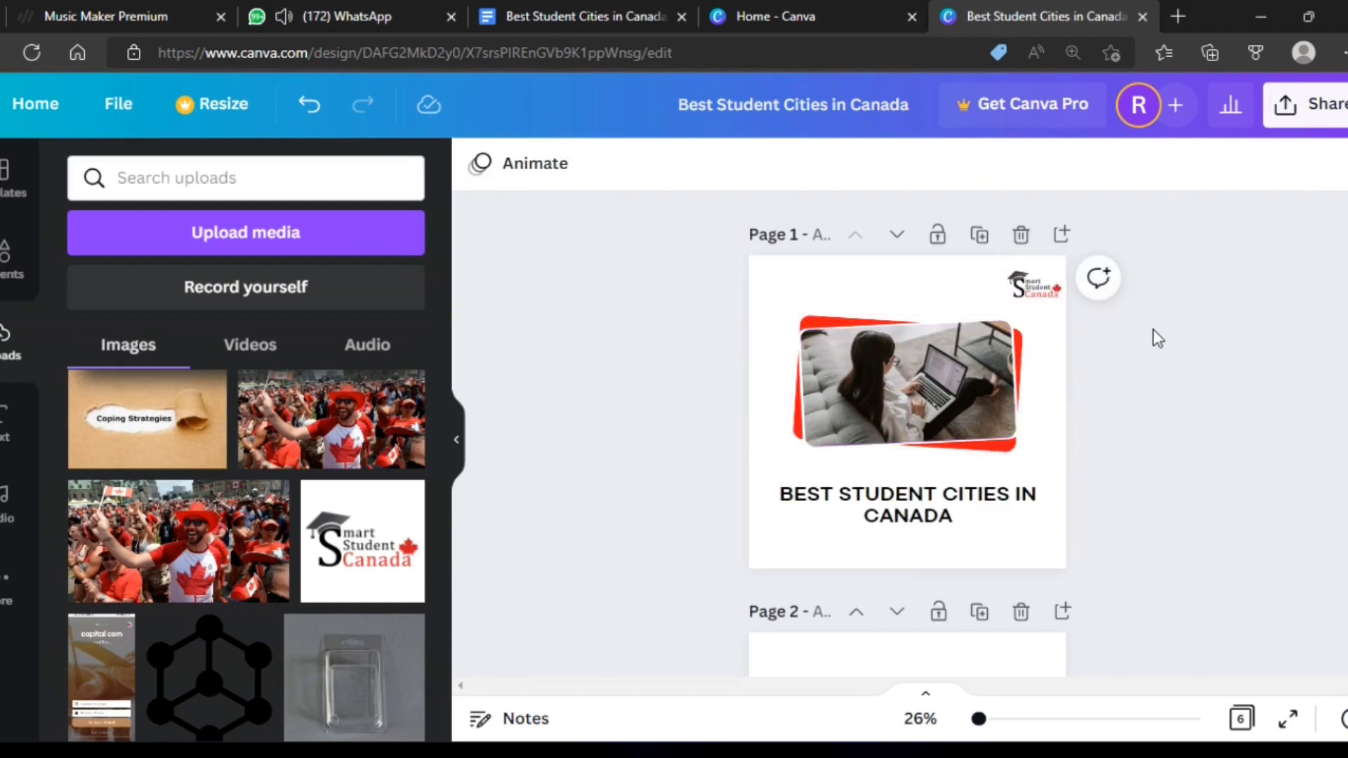
pyautogui.click(1046, 309)
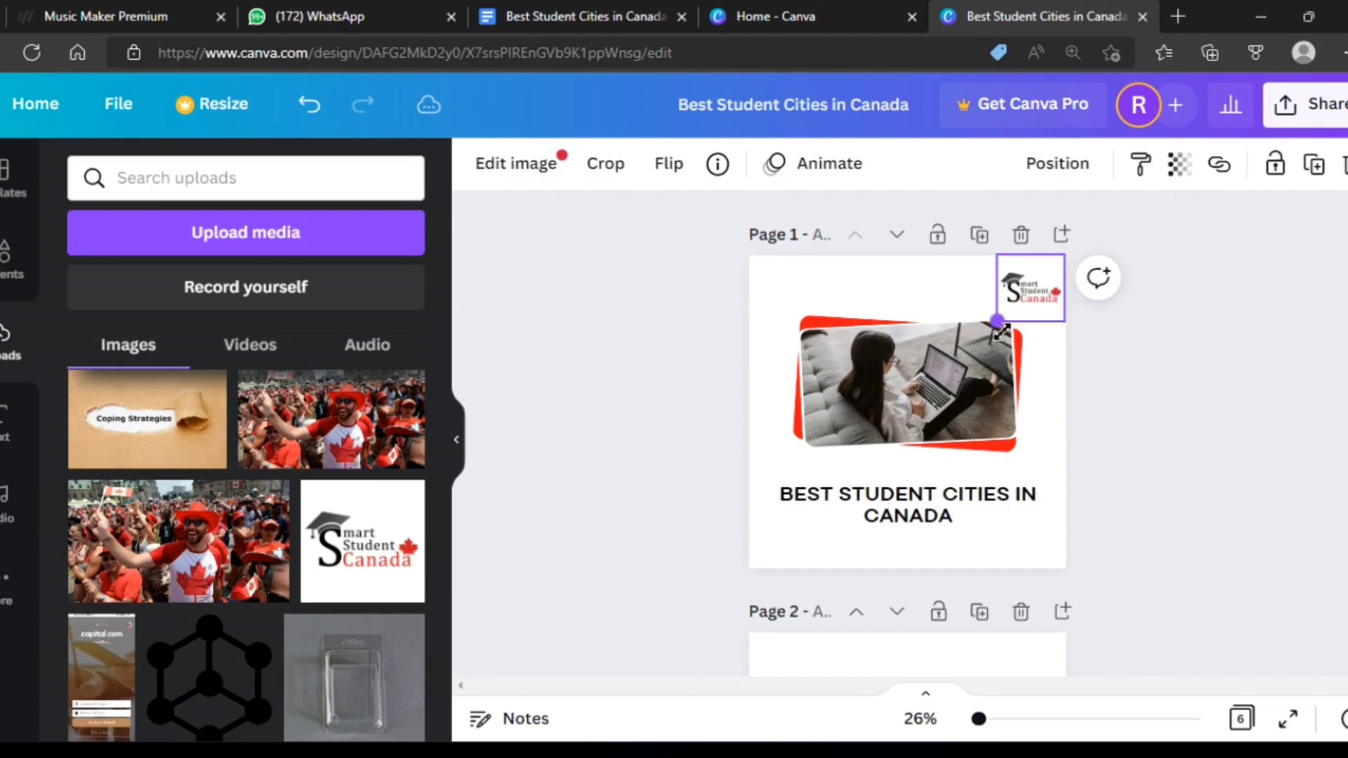
pyautogui.click(1116, 388)
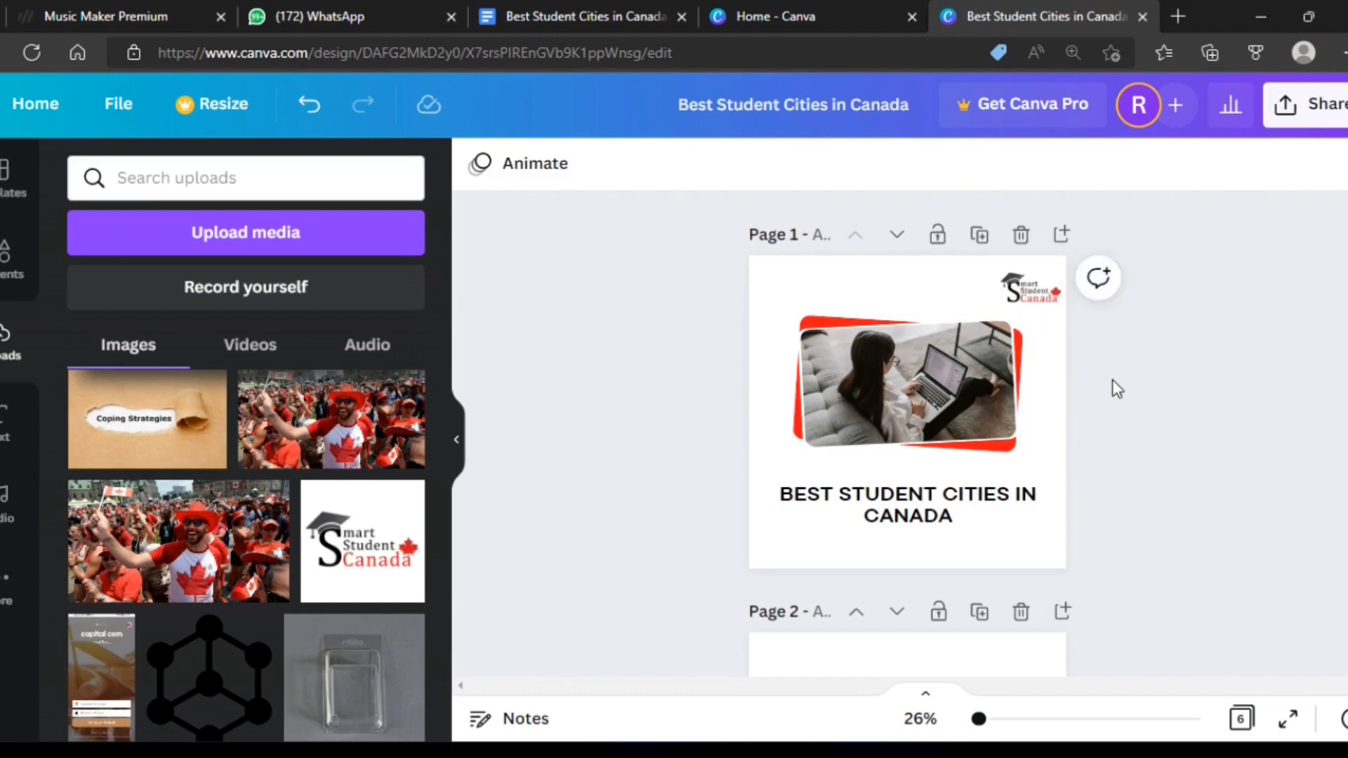
pyautogui.scroll(-3, 1111, 379)
pyautogui.scroll(3, 1111, 380)
pyautogui.click(1053, 296)
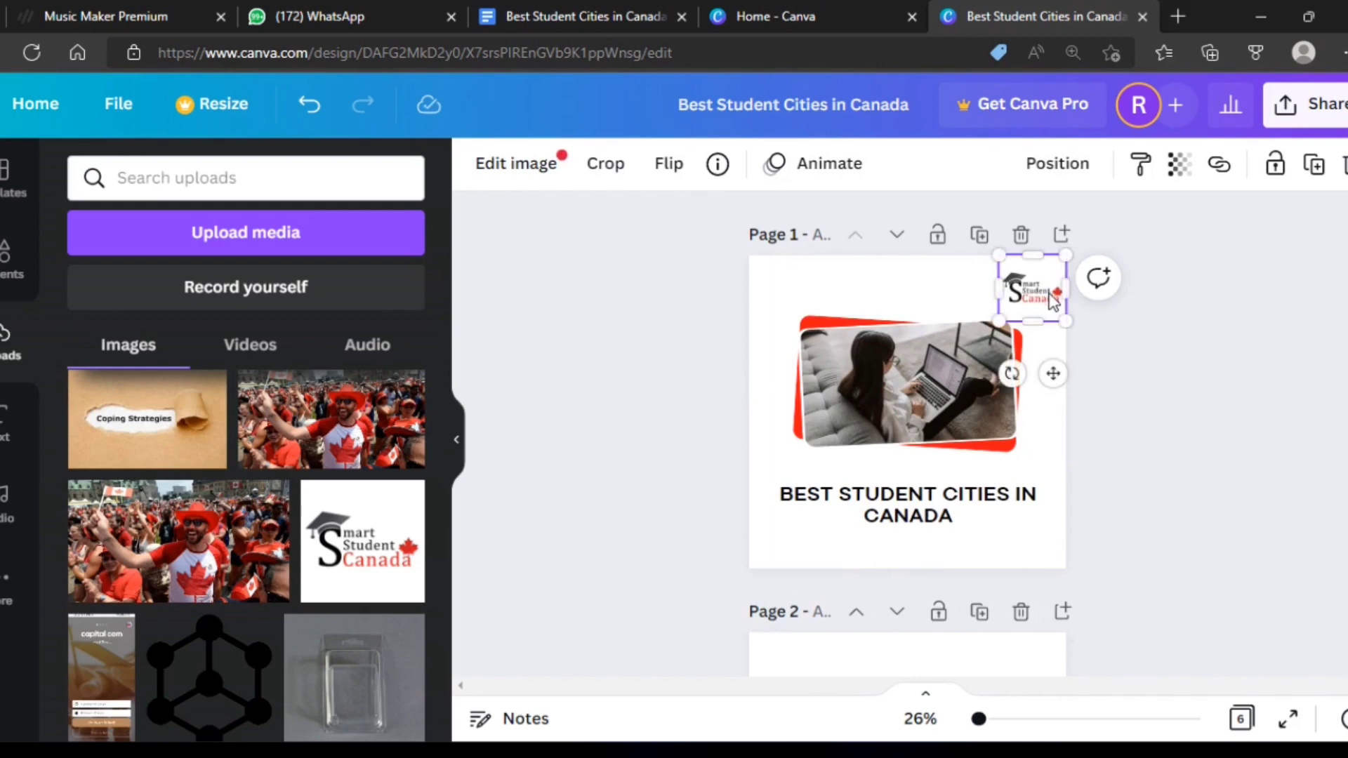
# Paste the Smart Student Canada logo onto pages 2 and 3
pyautogui.scroll(-3, 1215, 445)
pyautogui.click(1029, 388)
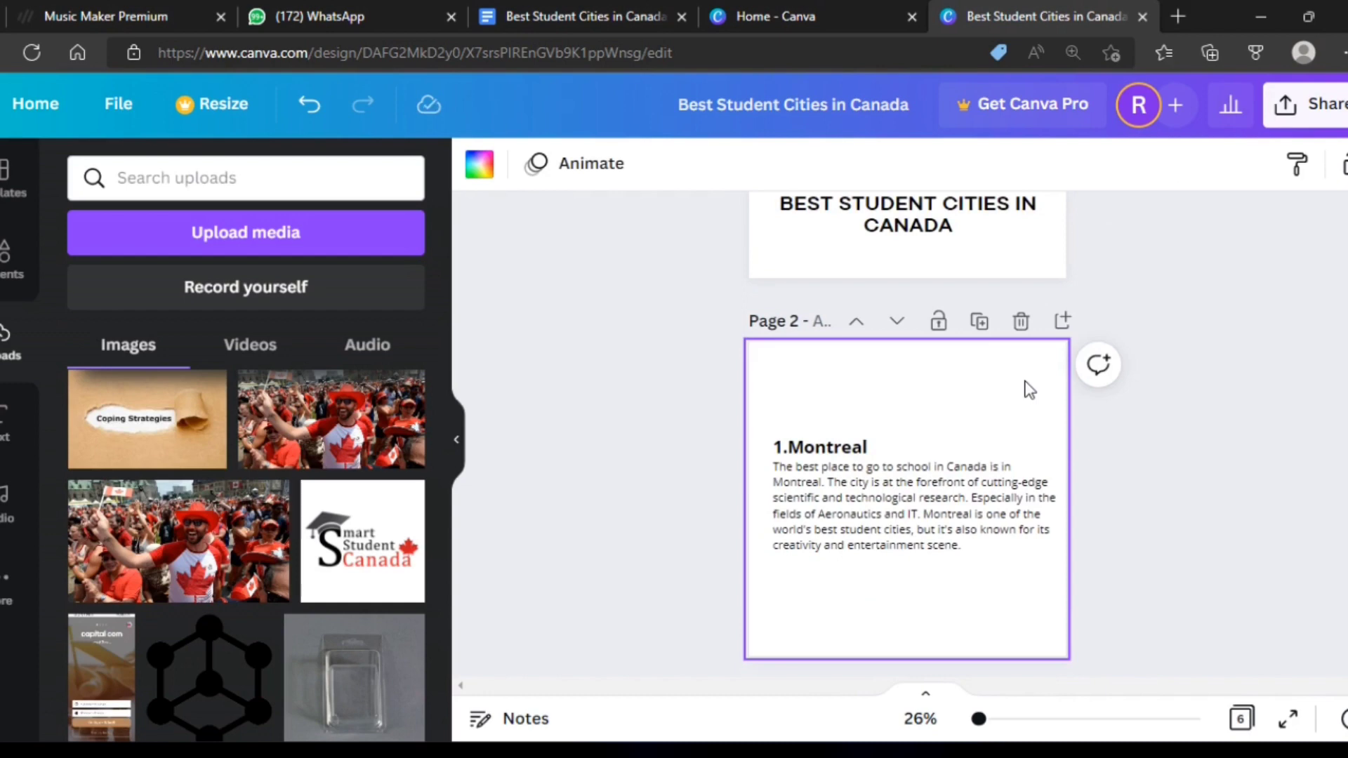
pyautogui.hotkey('ctrl', 'v')
pyautogui.click(1161, 460)
pyautogui.scroll(-3, 1030, 591)
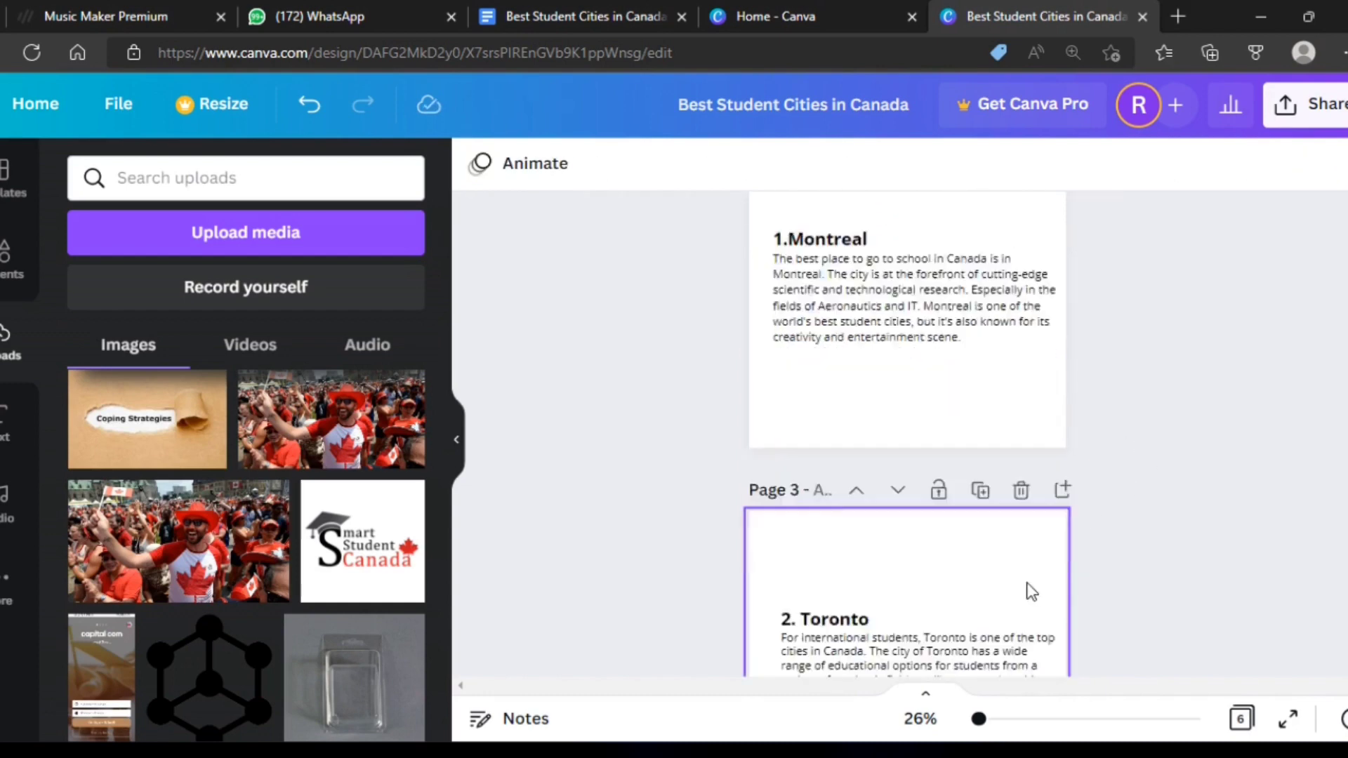
pyautogui.scroll(-2, 1031, 591)
pyautogui.hotkey('ctrl', 'v')
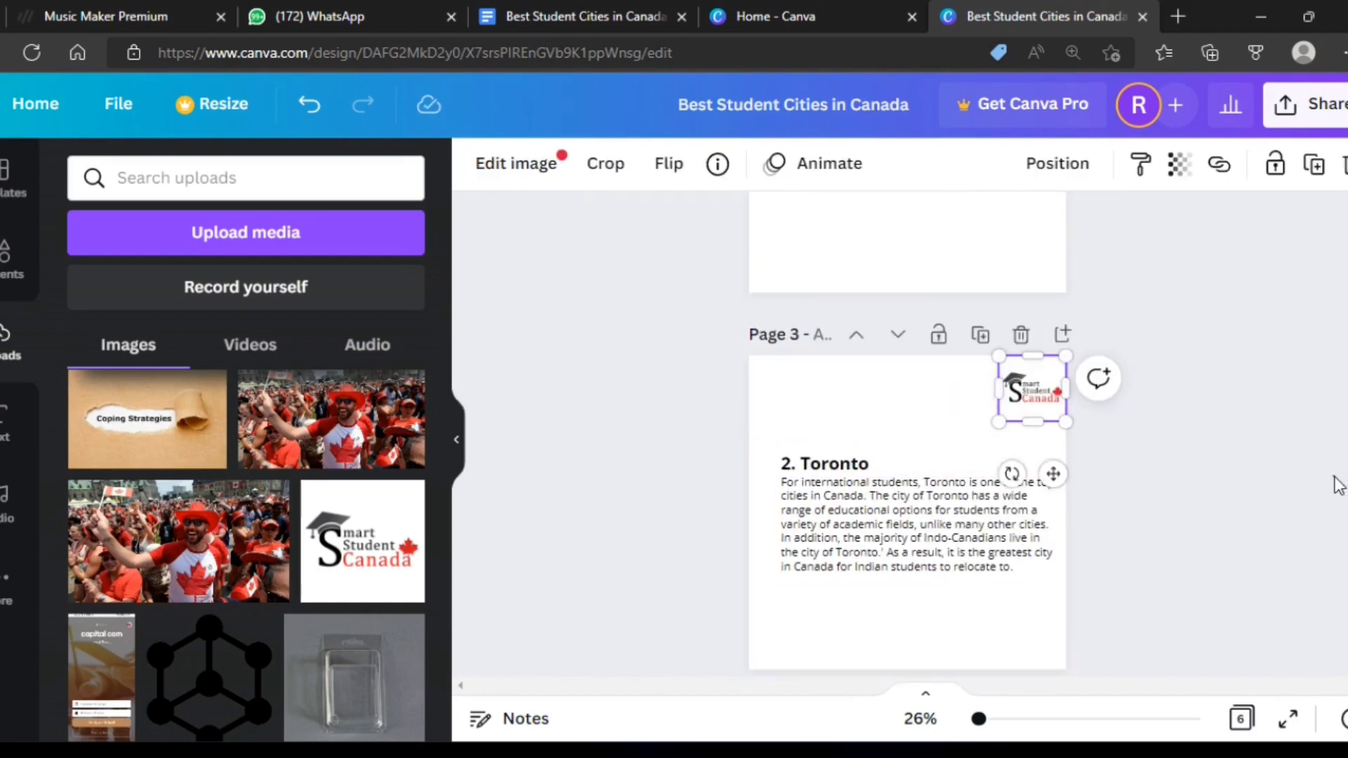
pyautogui.click(1338, 484)
# Paste the logo onto pages 4, 5 and 6
pyautogui.scroll(-4, 1337, 484)
pyautogui.hotkey('ctrl', 'v')
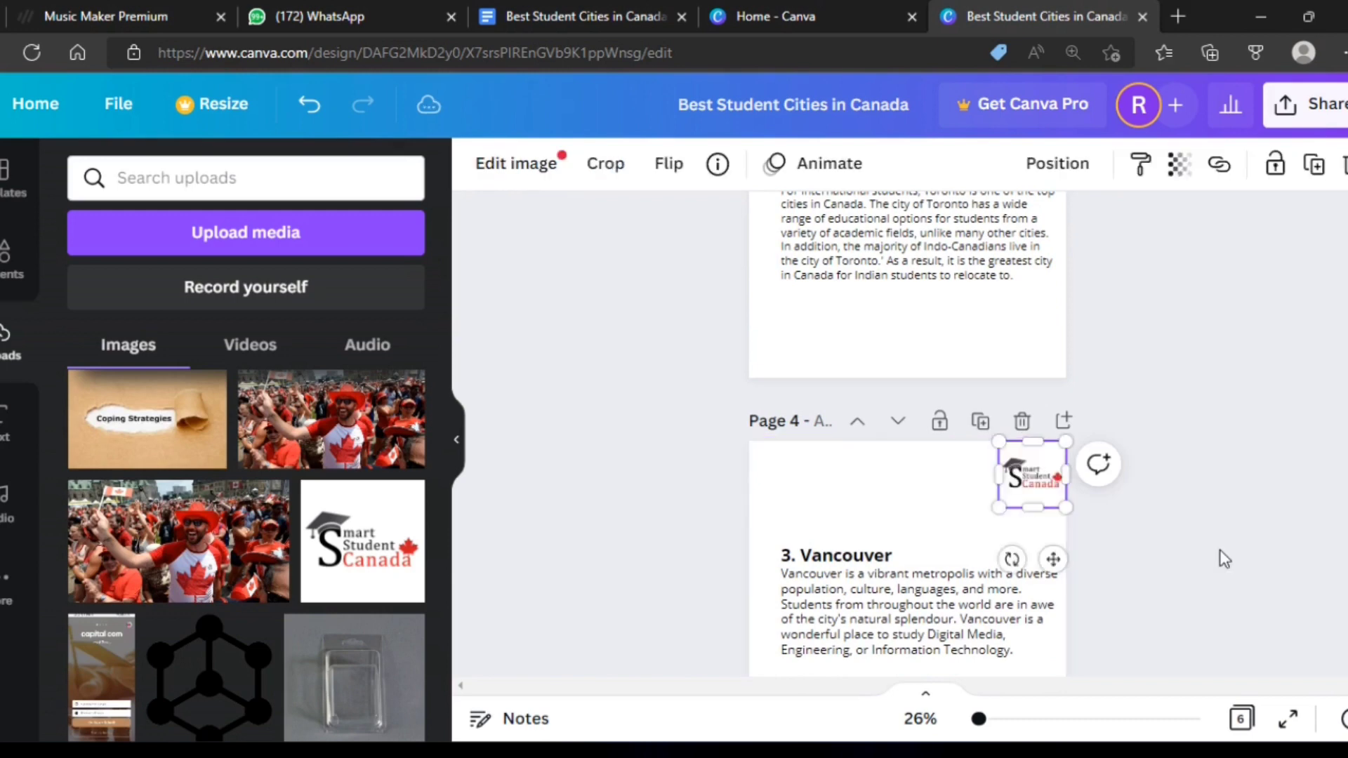
pyautogui.scroll(-4, 1219, 558)
pyautogui.click(1062, 563)
pyautogui.hotkey('ctrl', 'v')
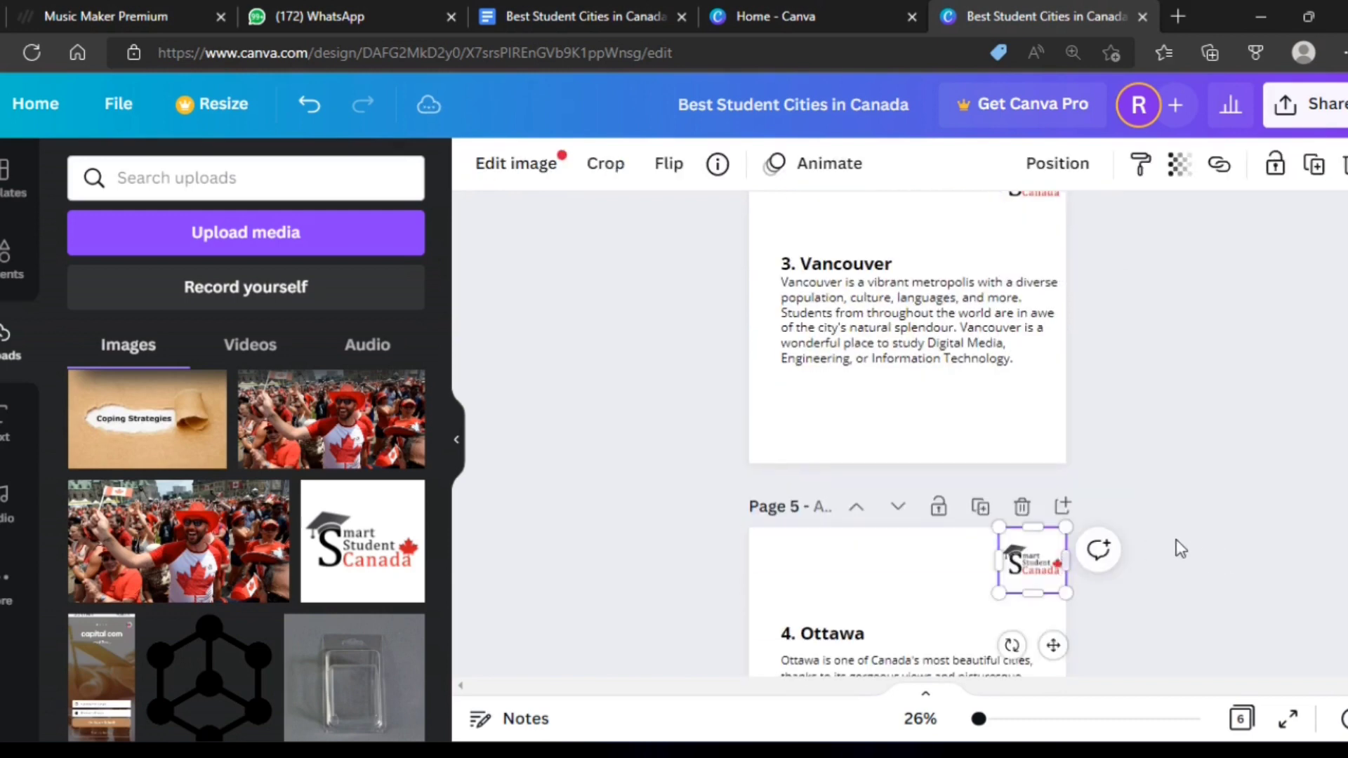
pyautogui.click(1219, 530)
pyautogui.scroll(-3, 1193, 537)
pyautogui.scroll(-3, 1039, 561)
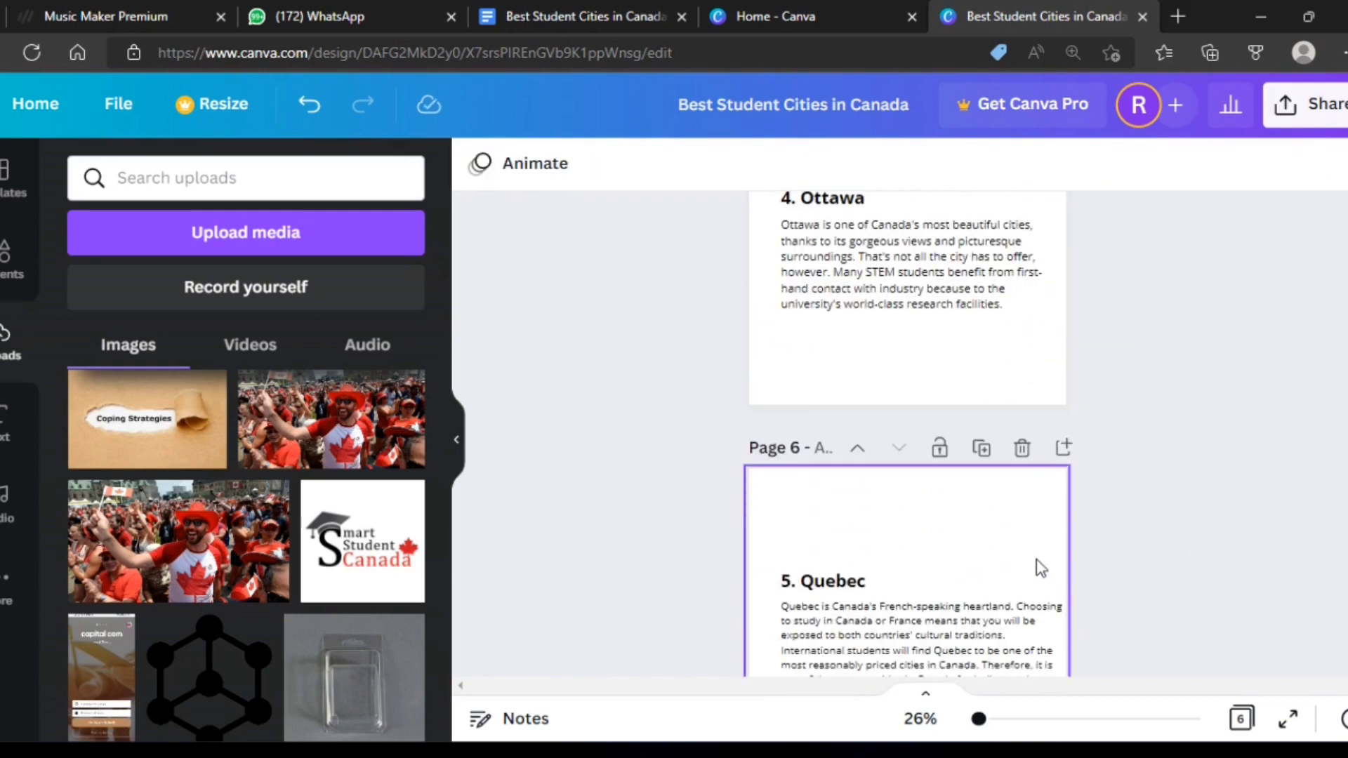
pyautogui.click(1036, 559)
pyautogui.hotkey('ctrl', 'v')
pyautogui.click(1152, 552)
pyautogui.scroll(-3, 1152, 552)
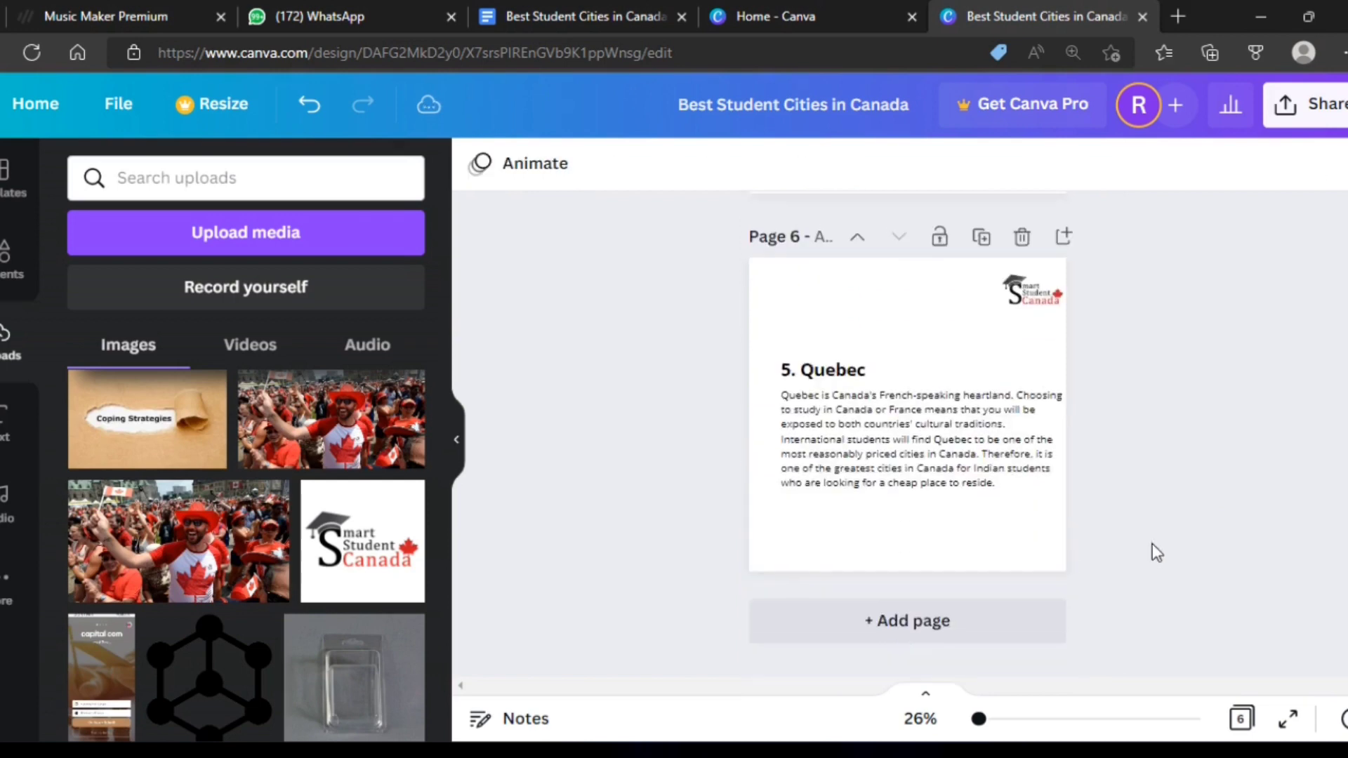
pyautogui.scroll(2, 1116, 559)
pyautogui.scroll(5, 1116, 559)
pyautogui.scroll(4, 1117, 562)
# Enlarge the 'BEST STUDENT CITIES IN CANADA' title to size 52.7, spanning nearly the full page width
pyautogui.scroll(4, 1113, 558)
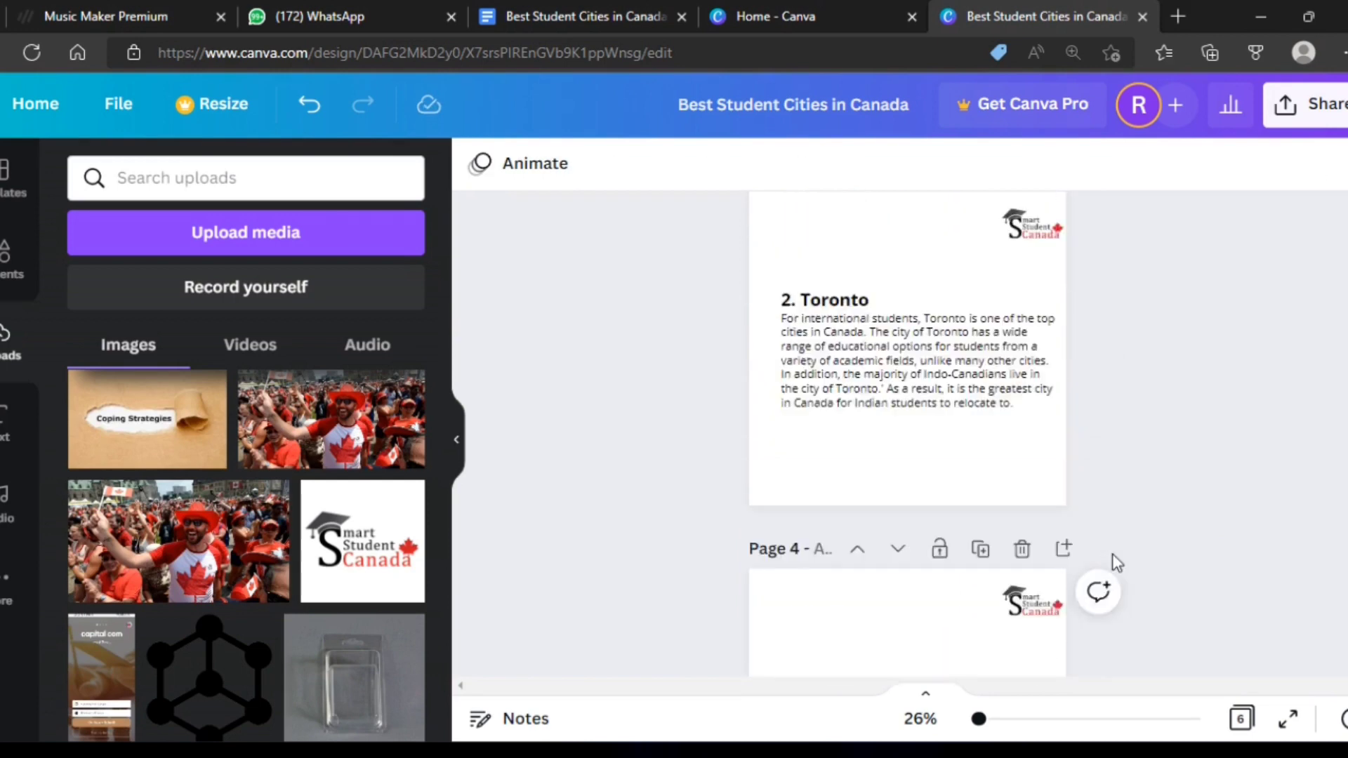
pyautogui.scroll(3, 1113, 558)
pyautogui.scroll(3, 1114, 558)
pyautogui.scroll(4, 1113, 558)
pyautogui.scroll(1, 1112, 553)
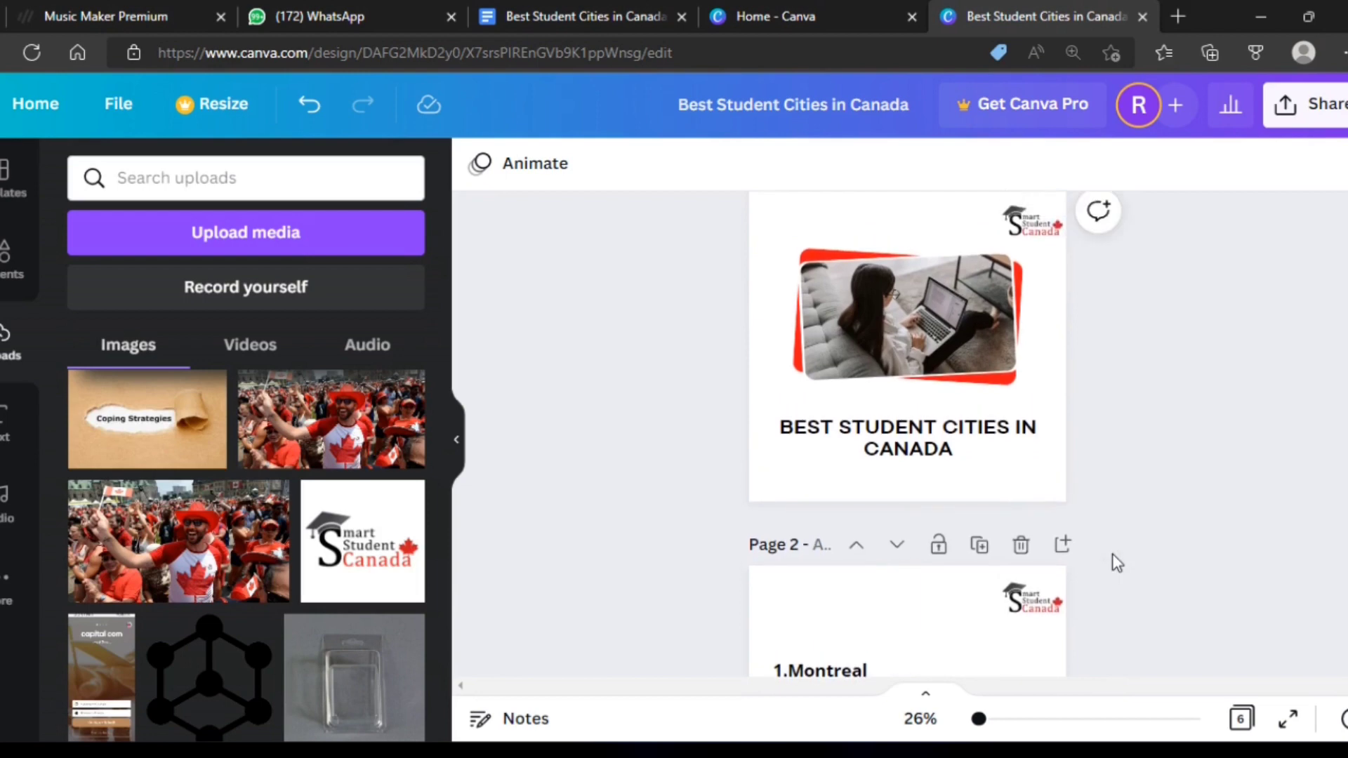
pyautogui.click(904, 463)
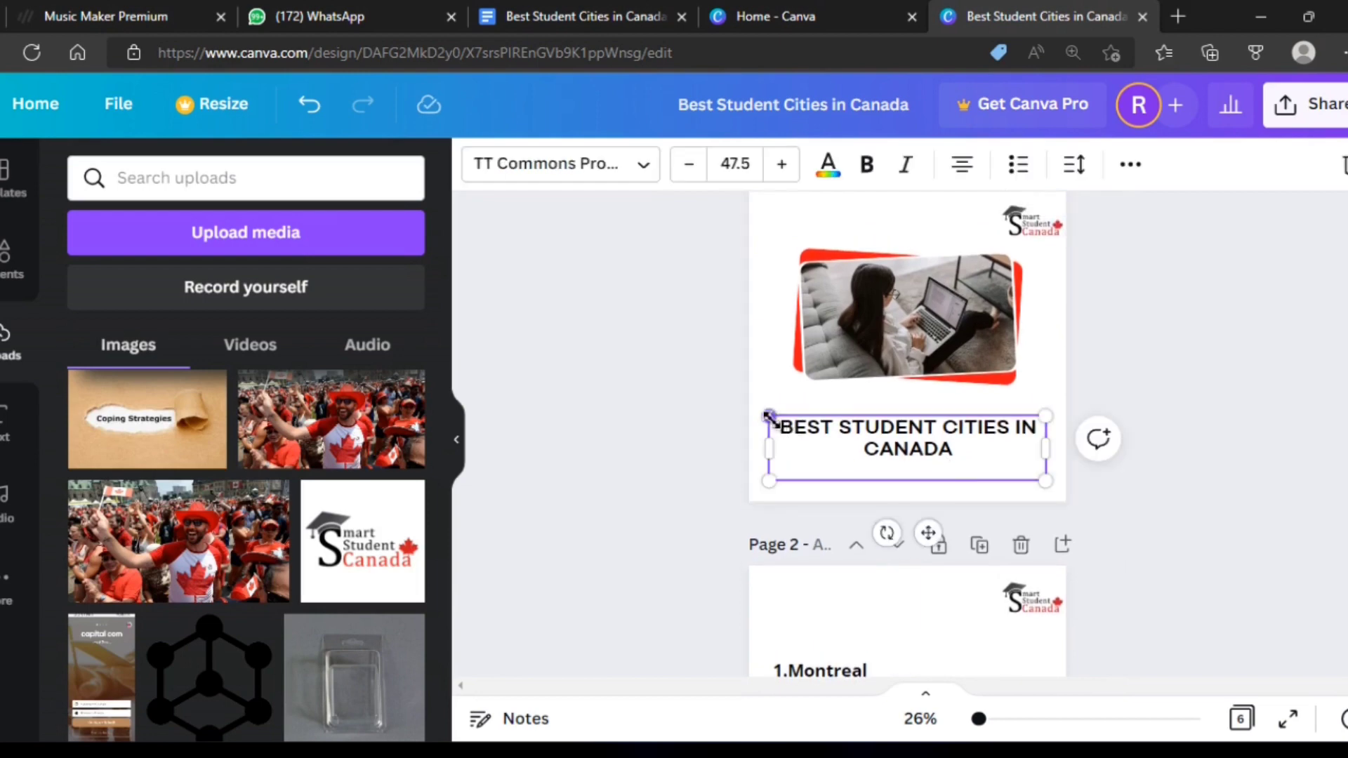
pyautogui.moveTo(768, 415); pyautogui.dragTo(748, 411)
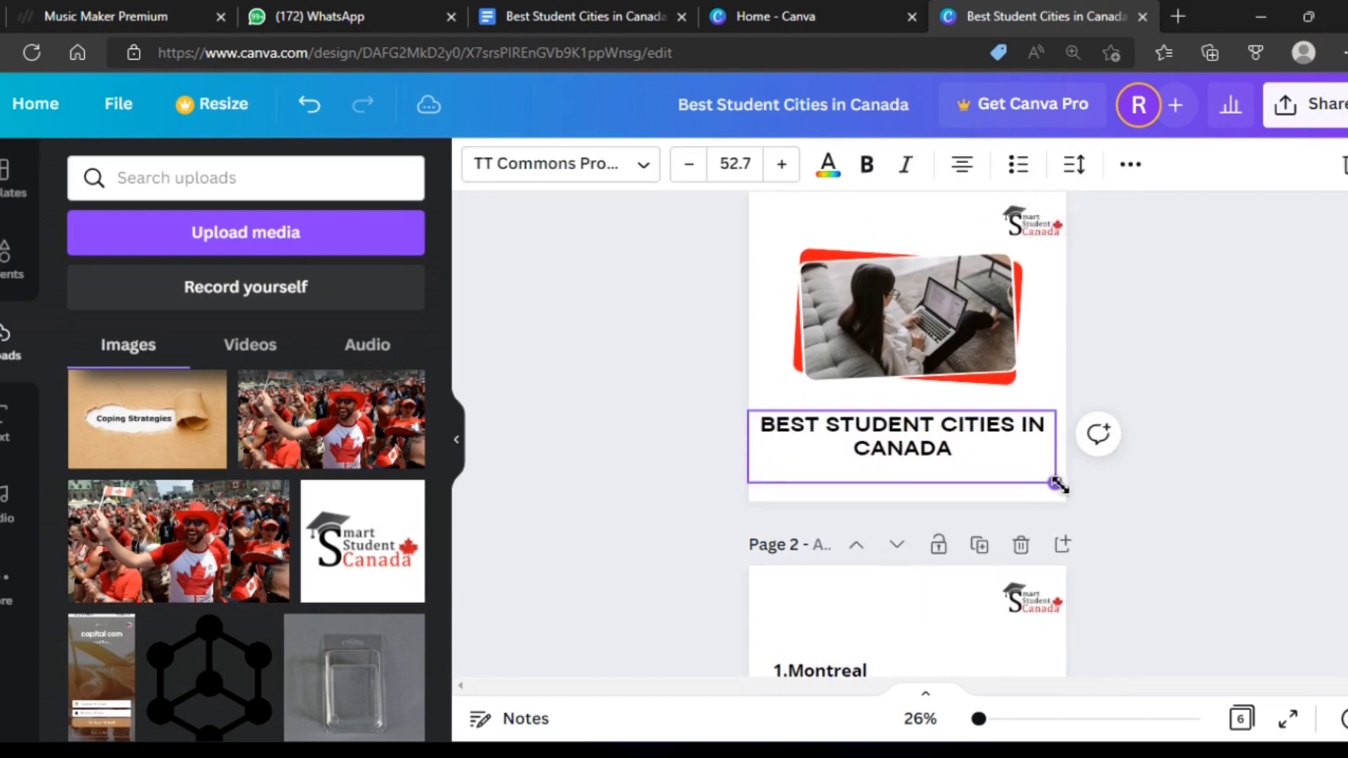
pyautogui.moveTo(1050, 481); pyautogui.dragTo(1060, 487)
pyautogui.click(1127, 507)
# Select all of the Montreal description text on page 2, then deselect it
pyautogui.scroll(-3, 1127, 507)
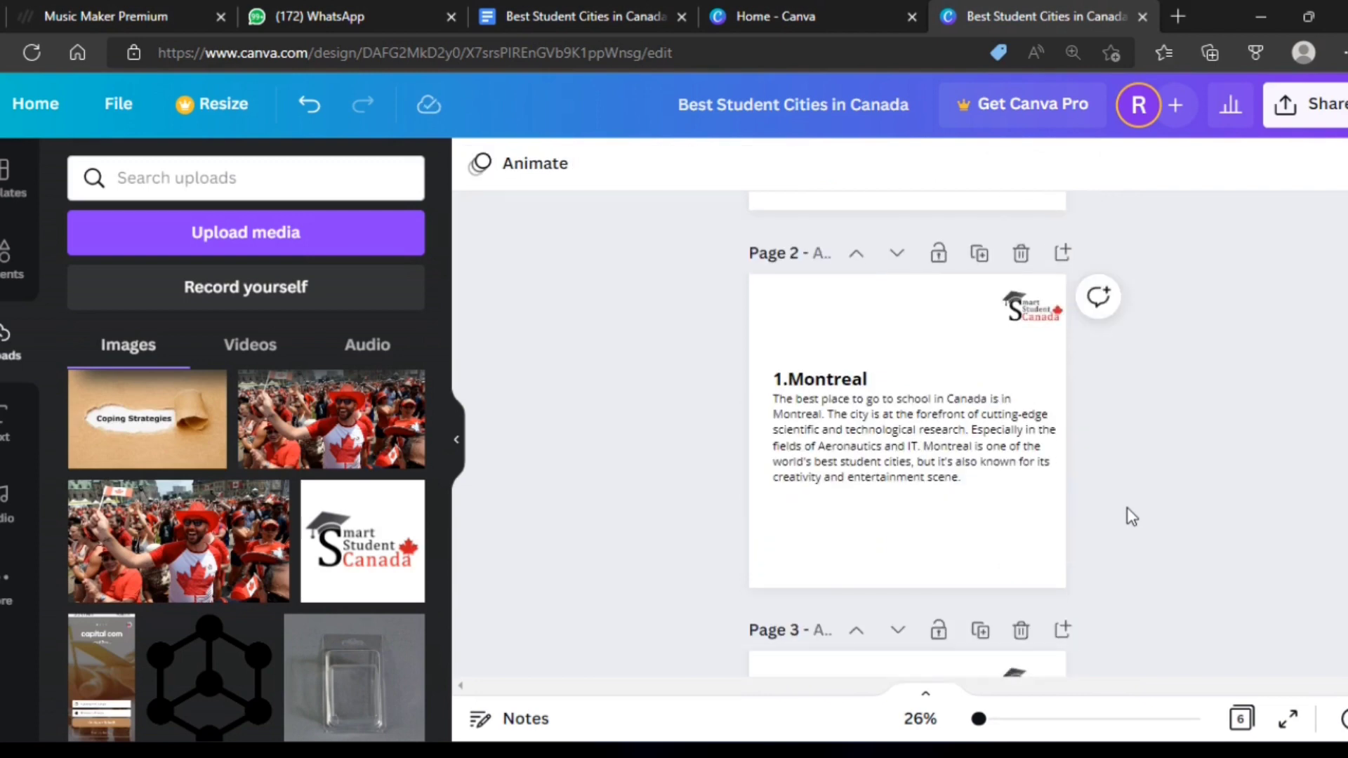
pyautogui.scroll(-3, 1128, 514)
pyautogui.click(914, 337)
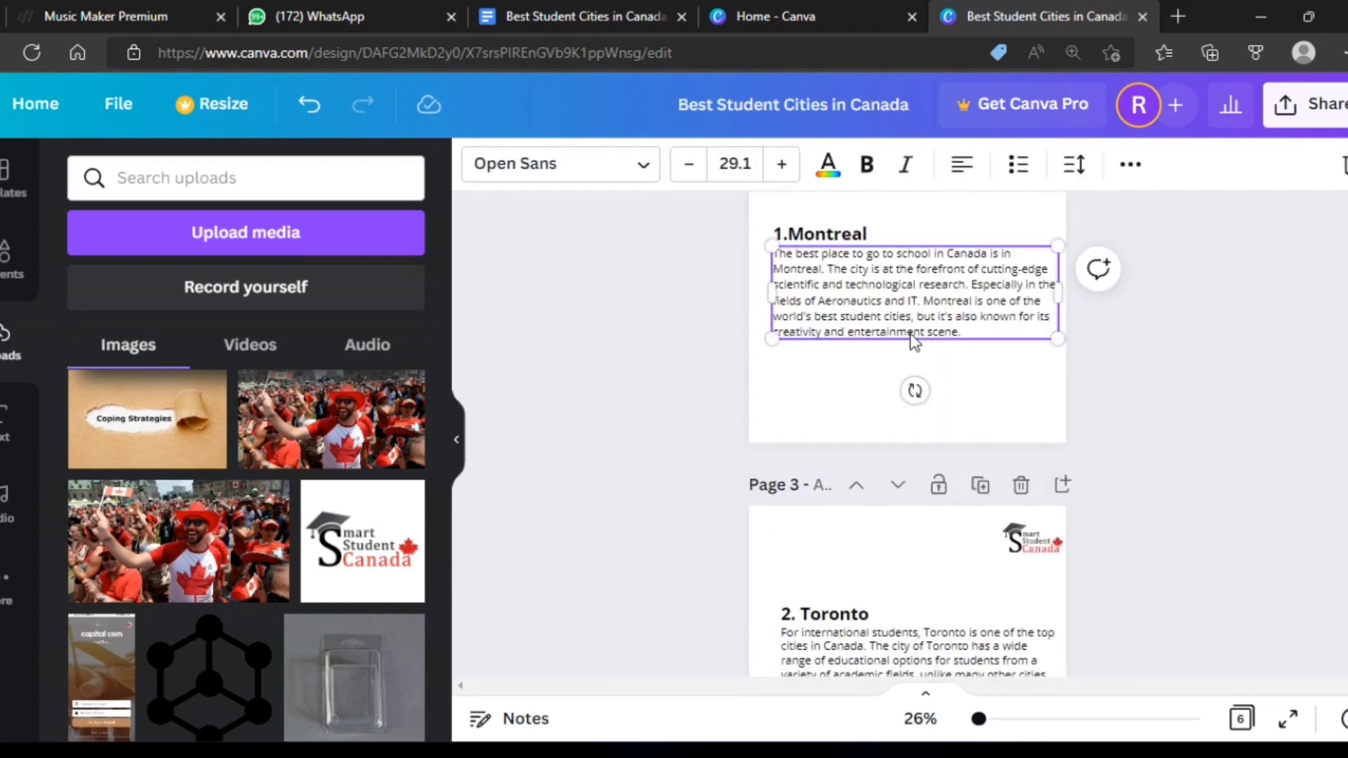
pyautogui.click(914, 337)
pyautogui.hotkey('ctrl', 'a')
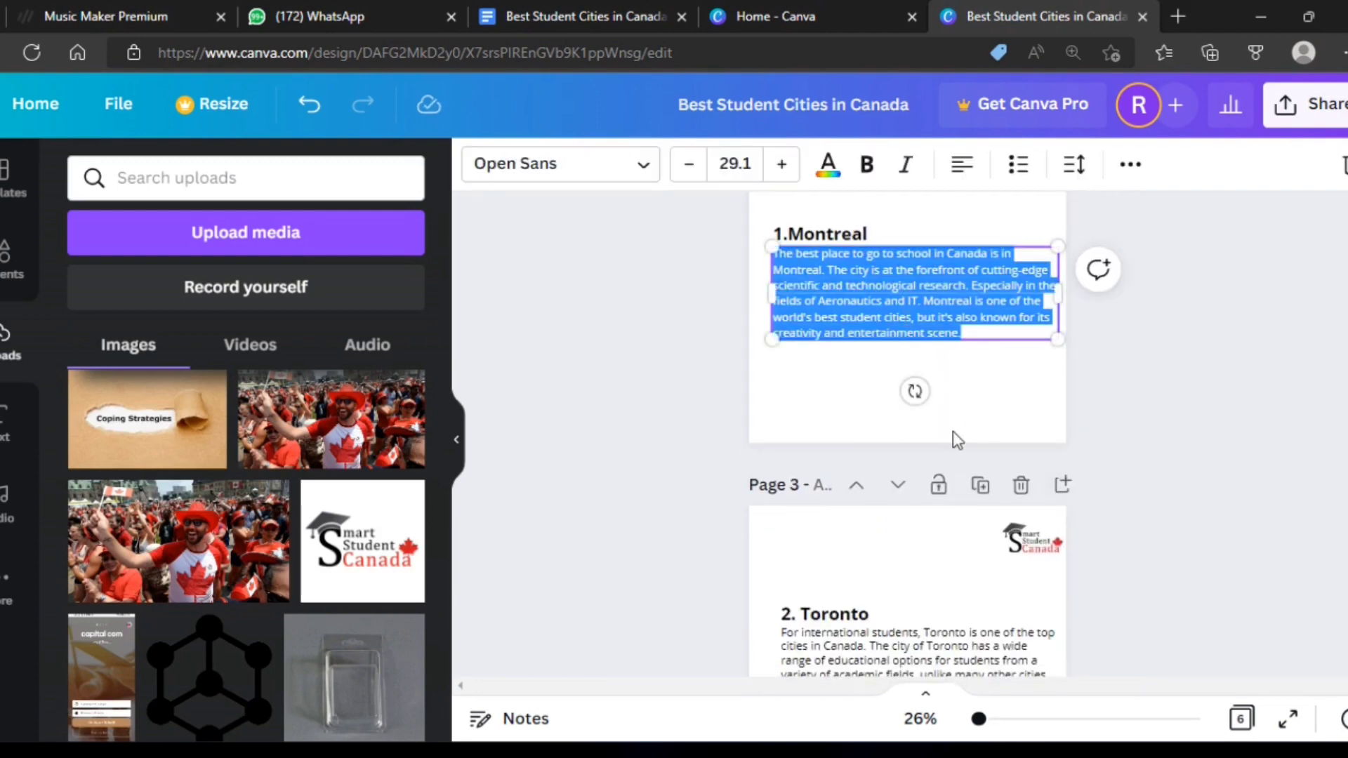
pyautogui.click(953, 431)
pyautogui.click(945, 314)
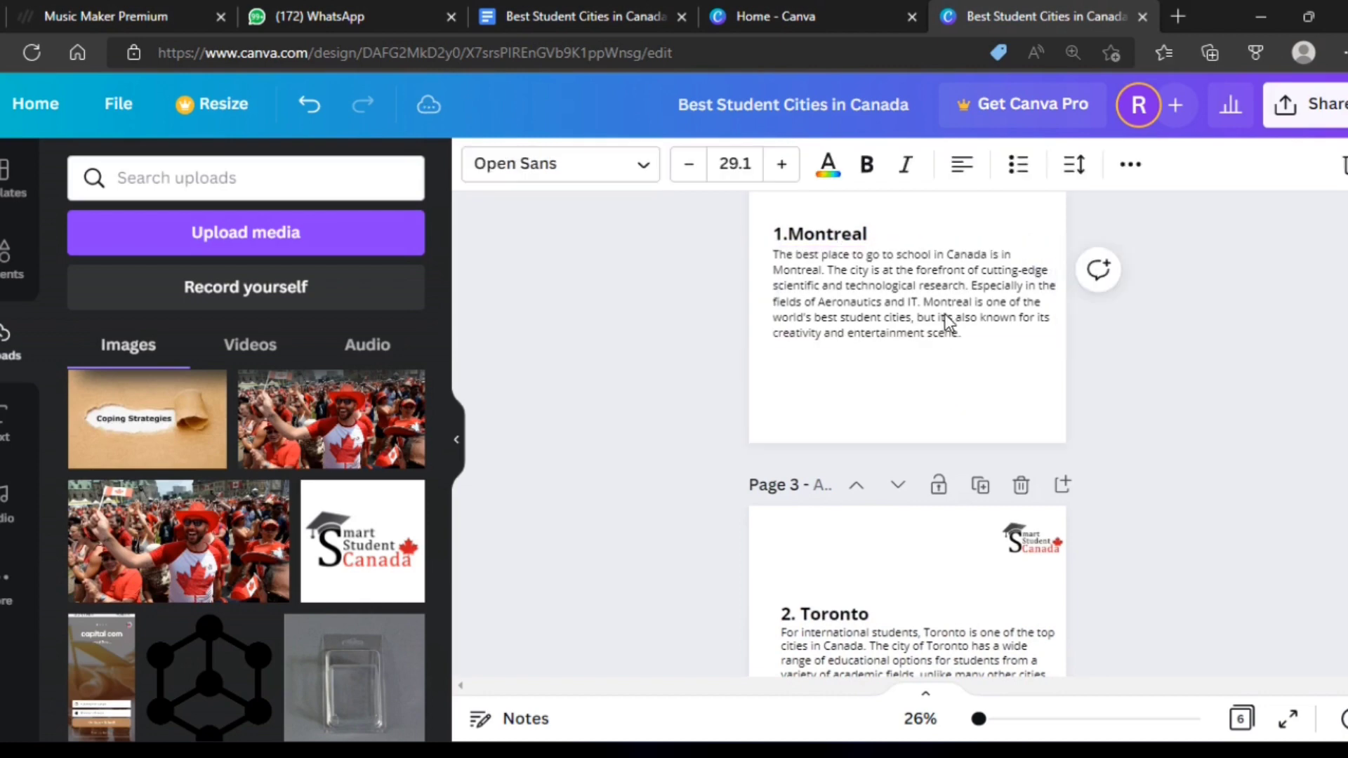
pyautogui.click(1087, 372)
pyautogui.scroll(2, 1087, 372)
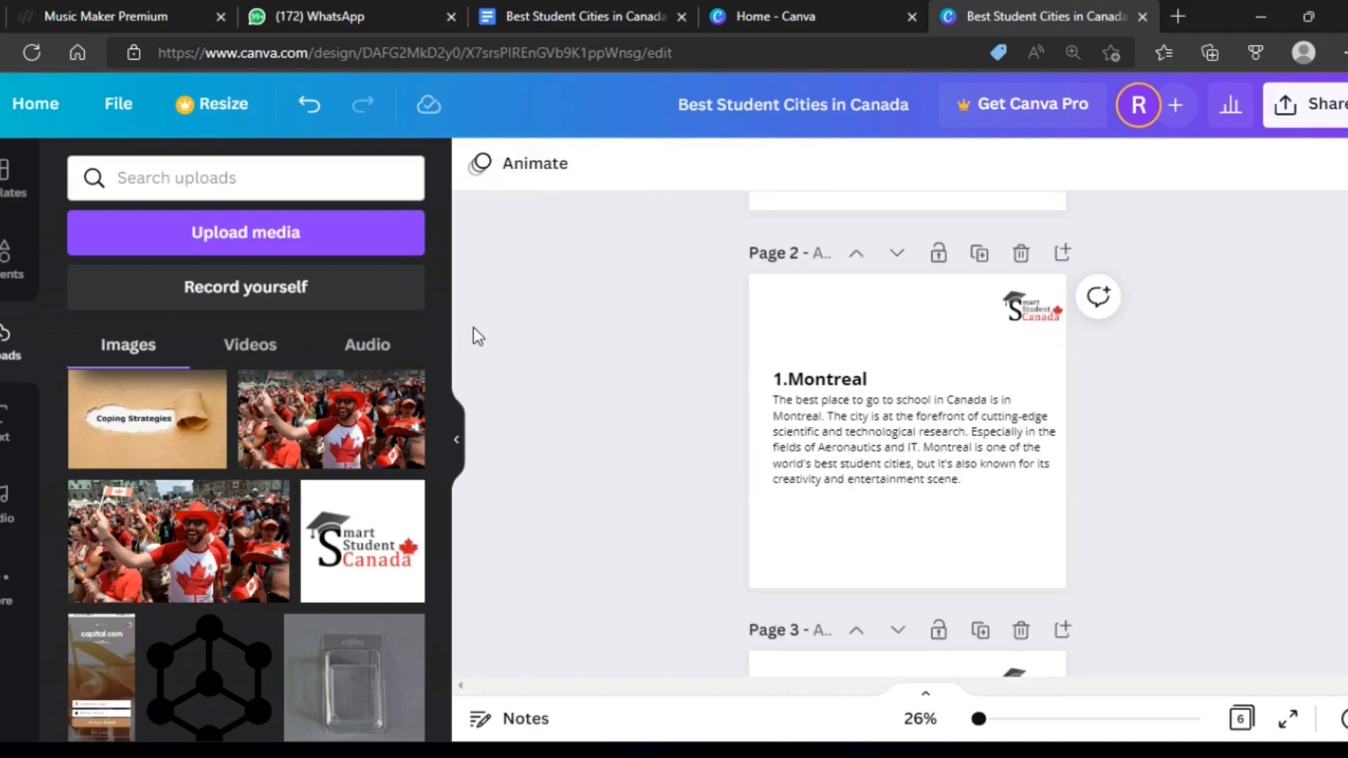
# Clear the 'M' uploads search, collapse the side panel, and select 'Montreal' in the heading
pyautogui.write('M')
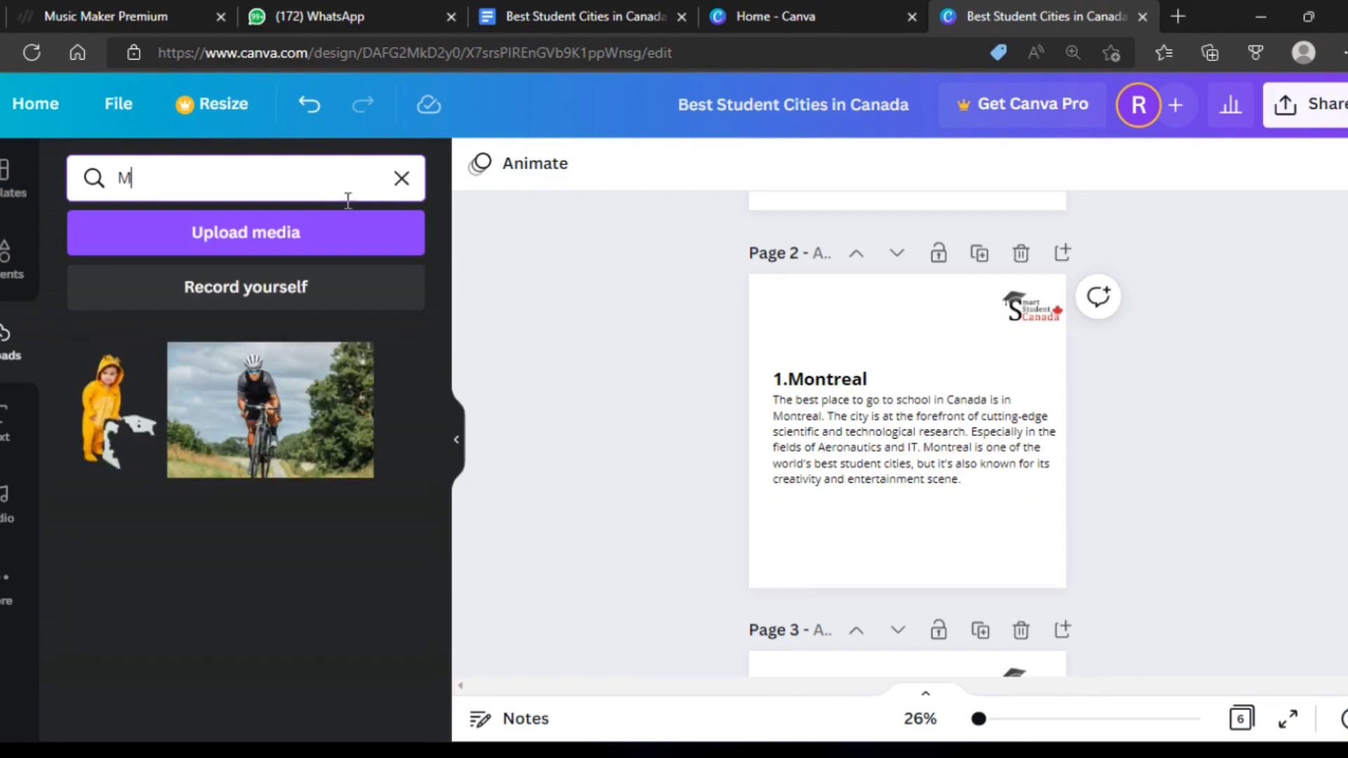
pyautogui.click(404, 181)
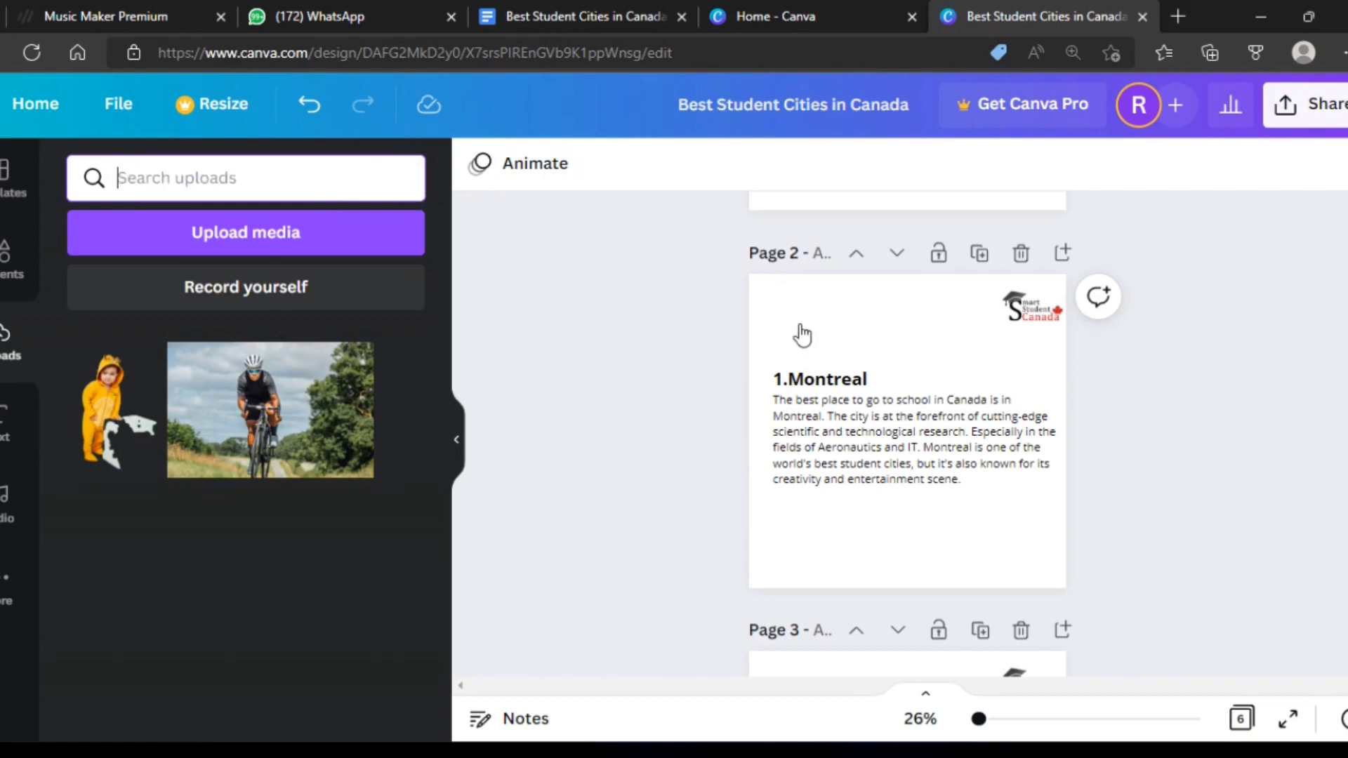
pyautogui.click(460, 440)
pyautogui.click(584, 378)
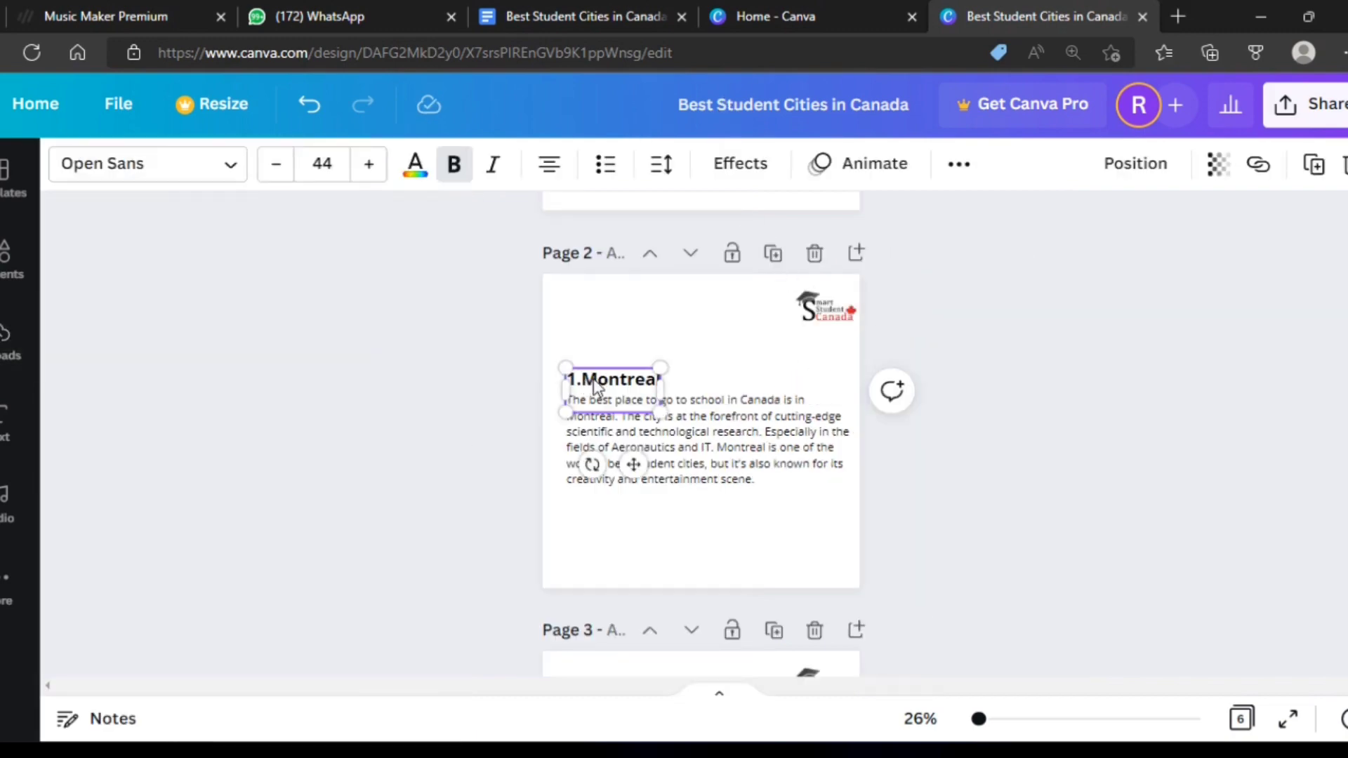
pyautogui.doubleClick(594, 383)
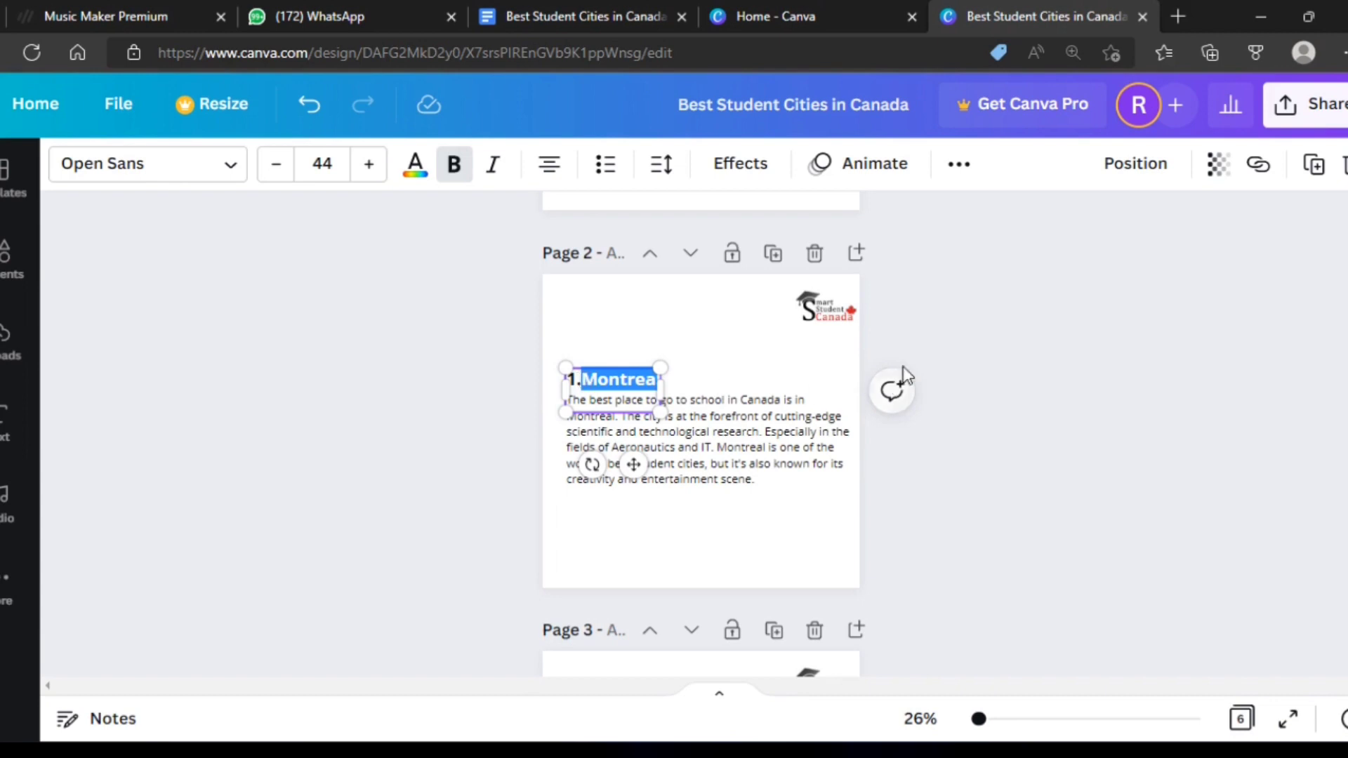
pyautogui.click(959, 356)
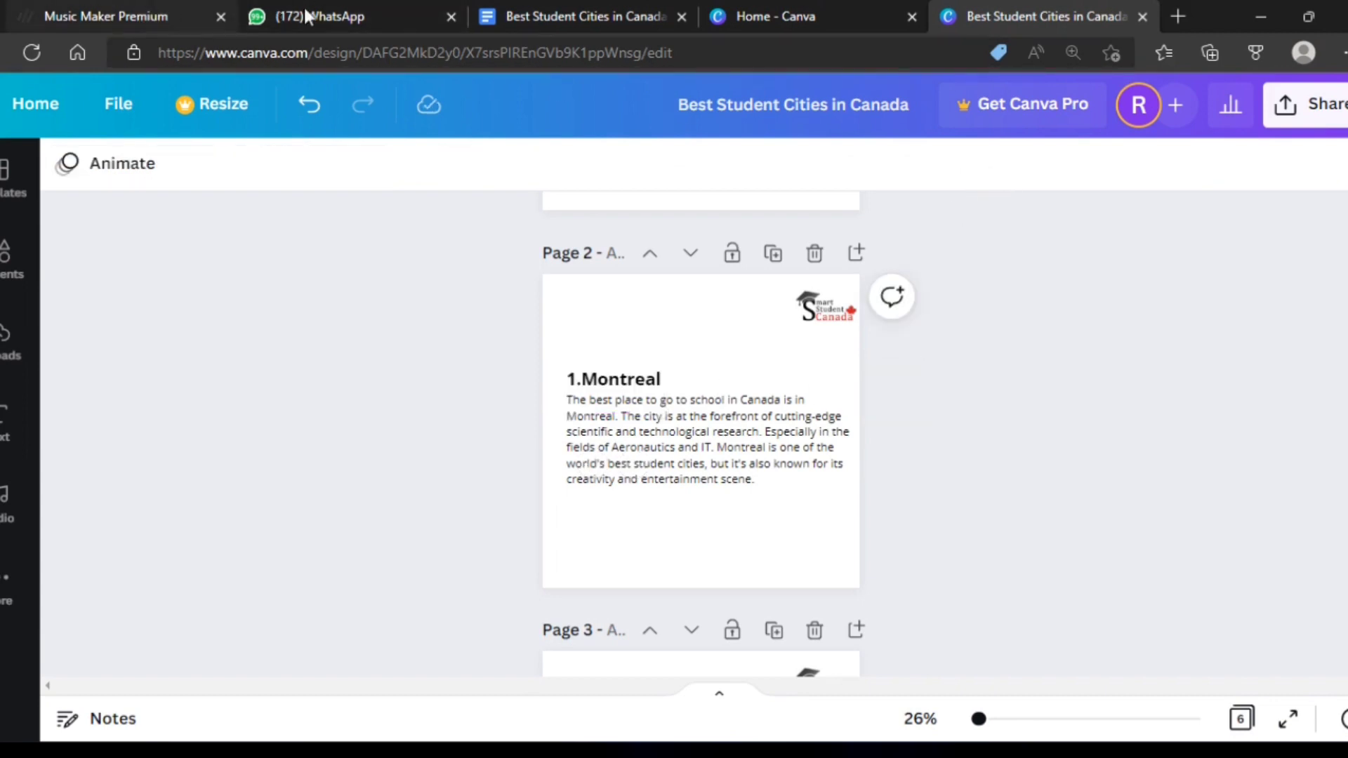
# In a new tab, search Google for 'Montreal' and show the image results
pyautogui.click(1177, 15)
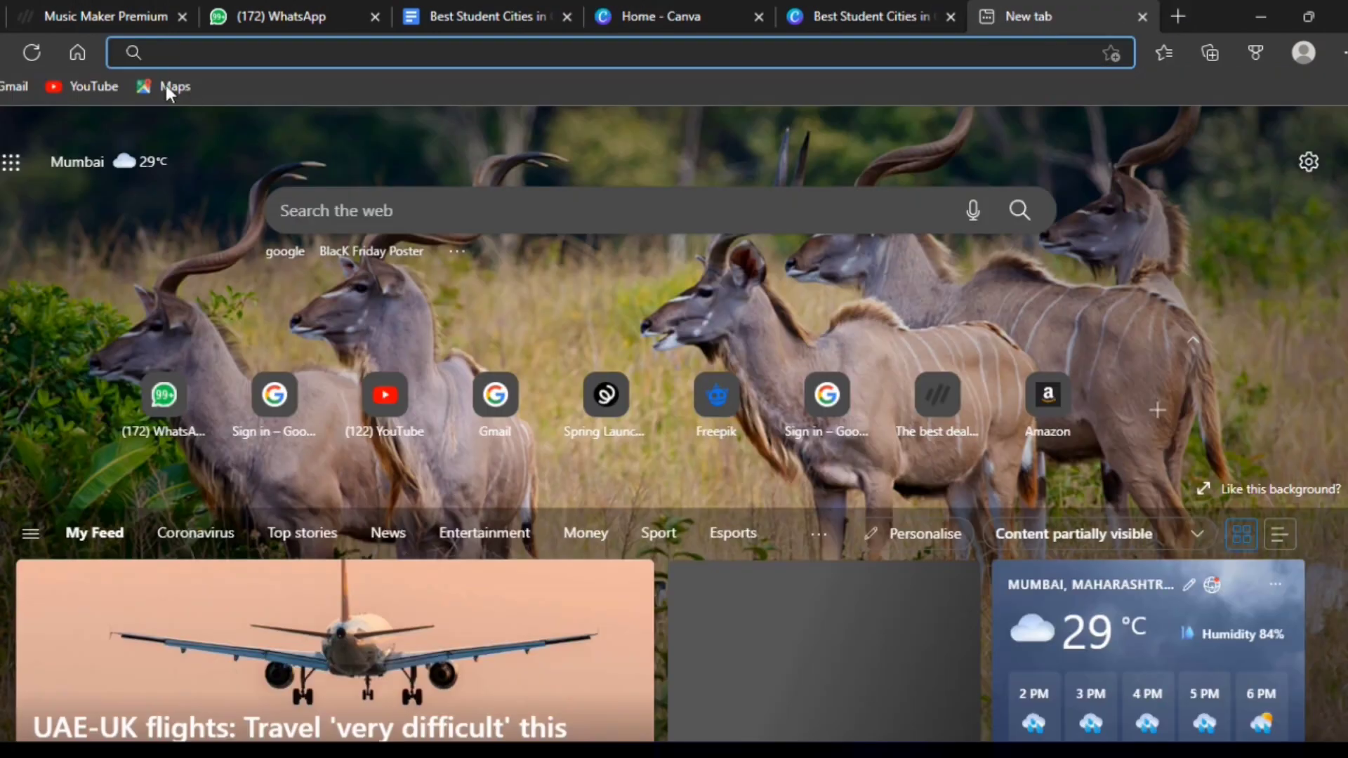
pyautogui.write('g')
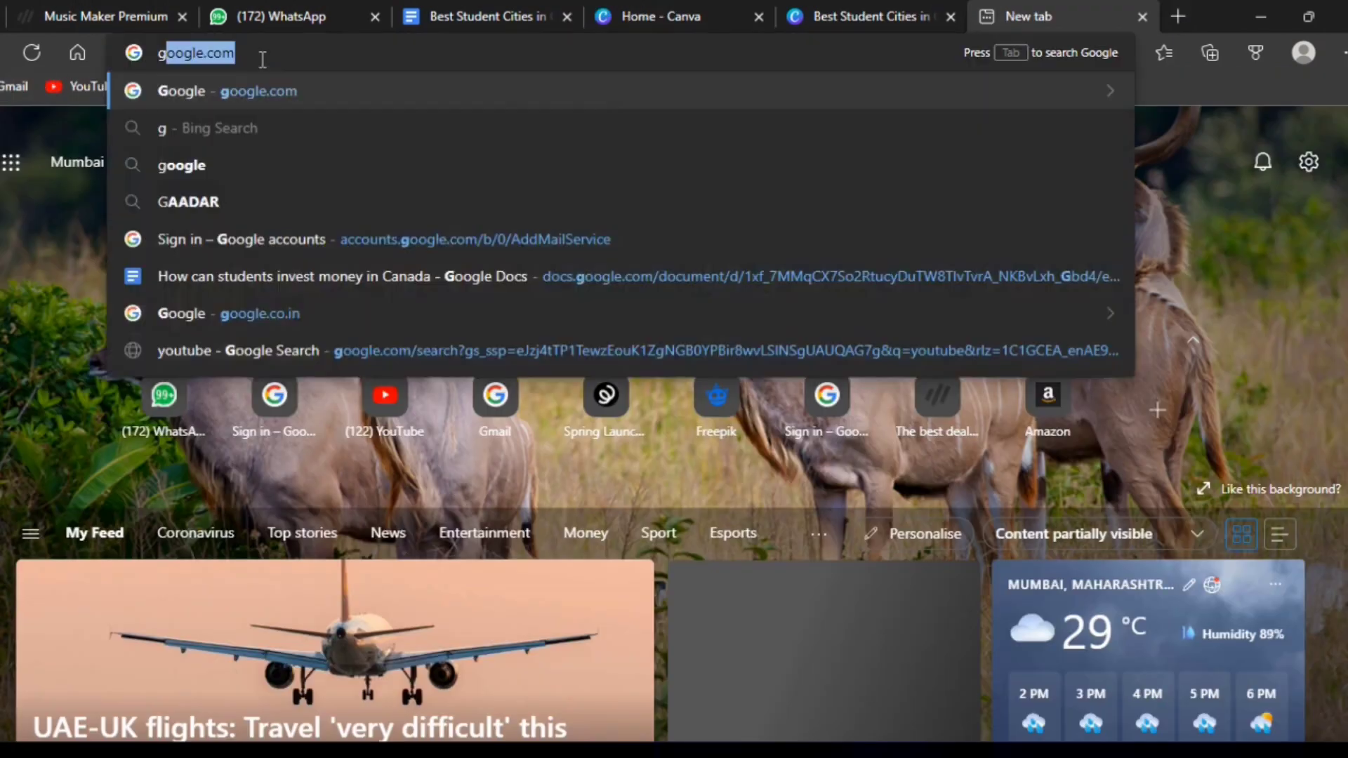
pyautogui.write('oo')
pyautogui.click(265, 87)
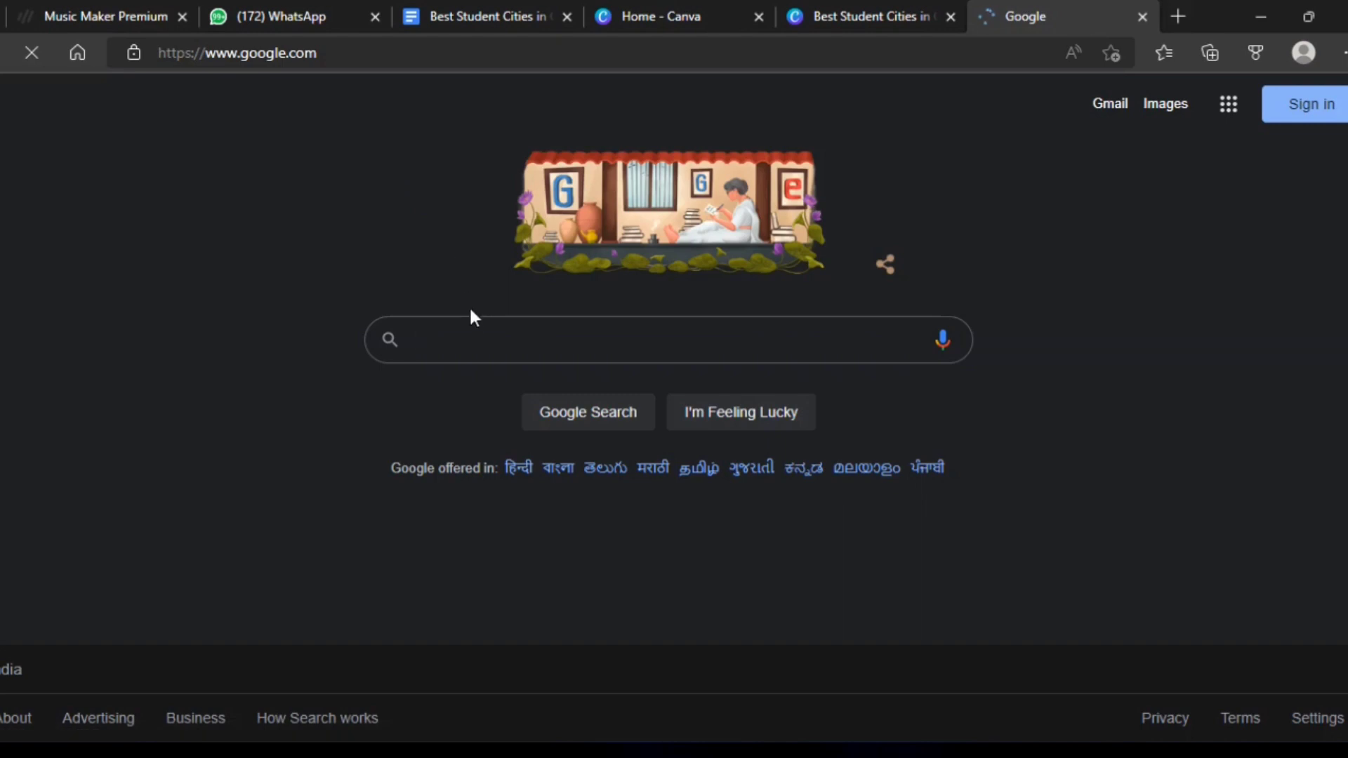
pyautogui.click(475, 331)
pyautogui.write('Montreal')
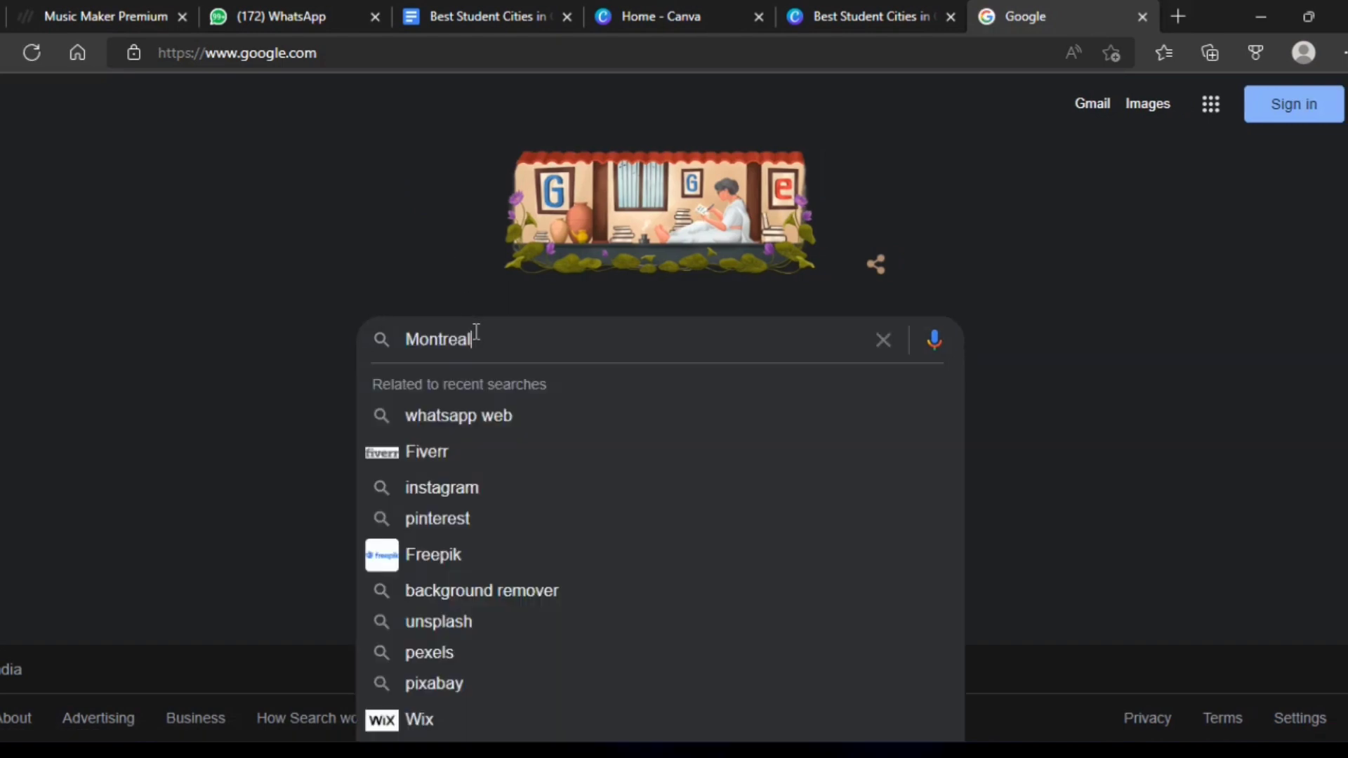
pyautogui.press('Escape')
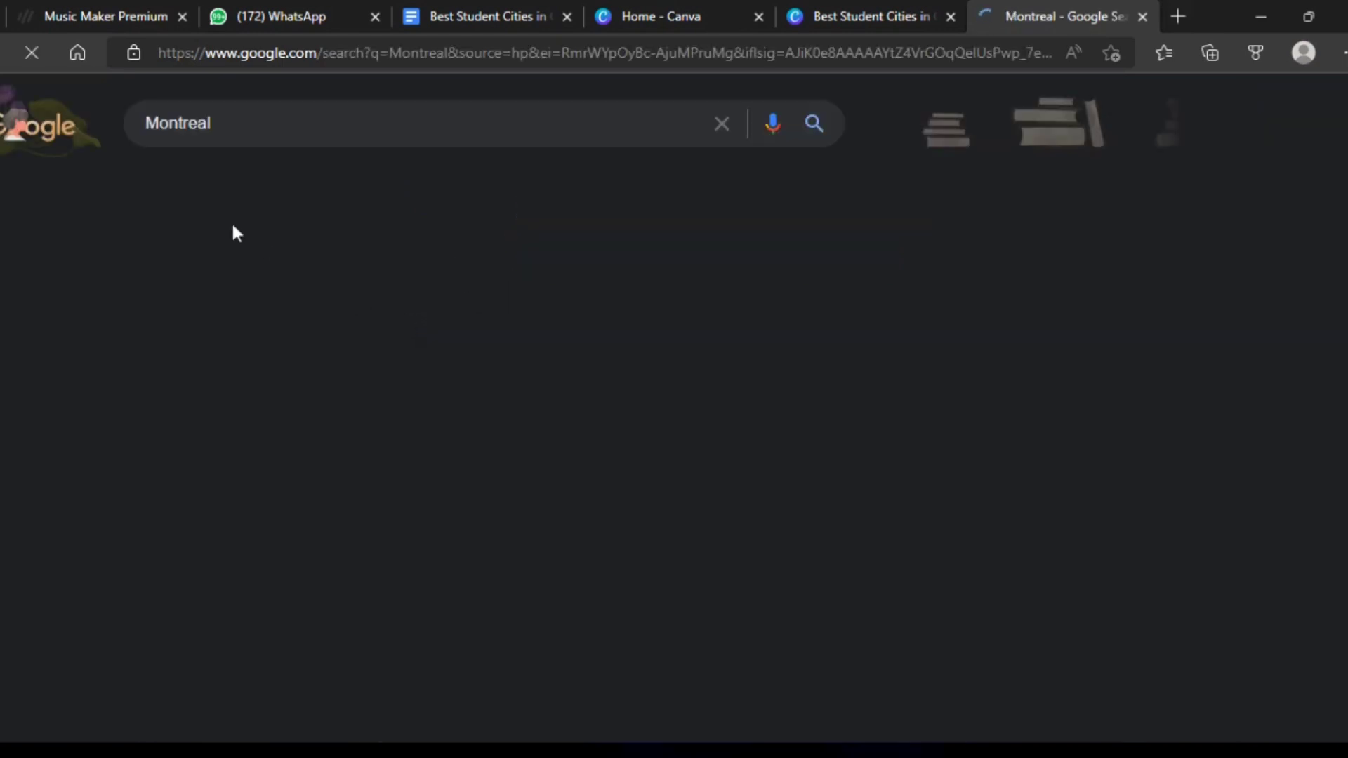
pyautogui.click(236, 198)
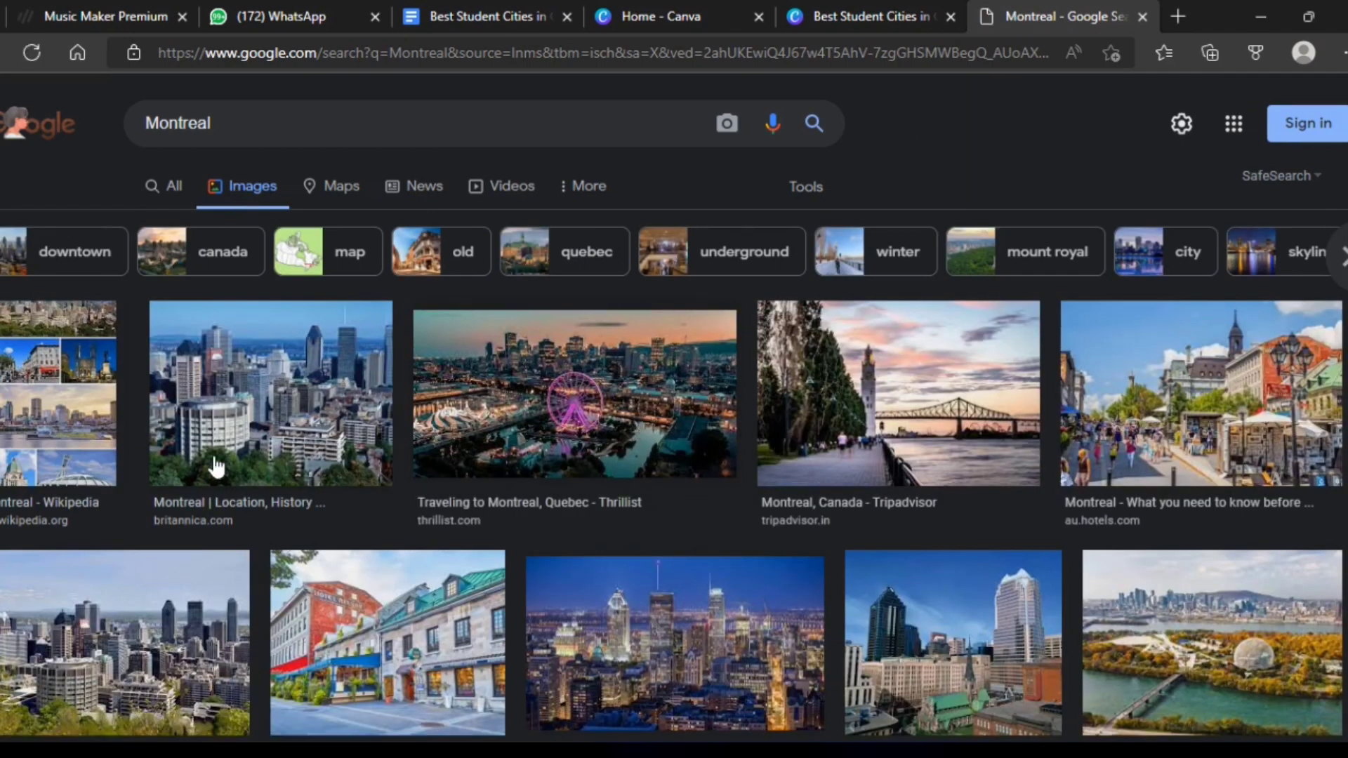
# Save the Britannica Montreal skyline photo to the computer as a WEBP file
pyautogui.click(313, 464)
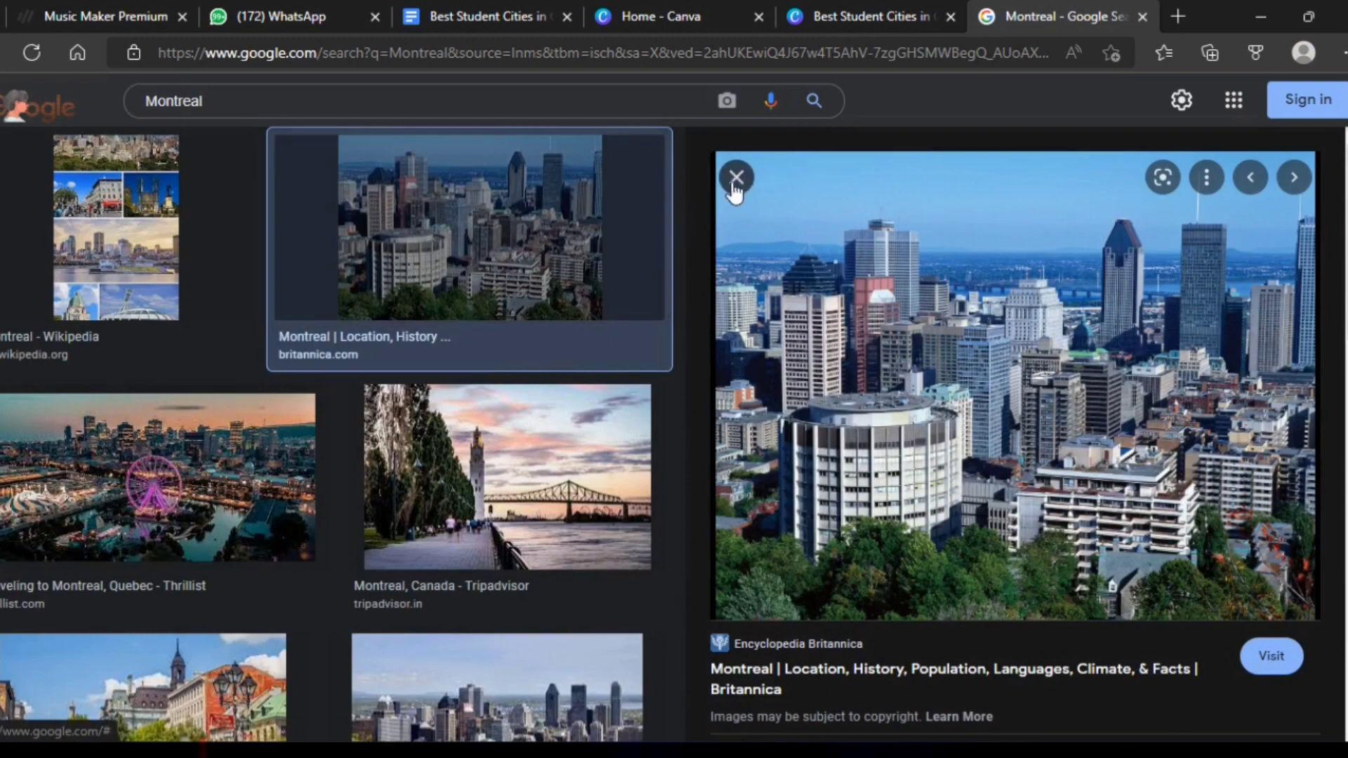
pyautogui.moveTo(1014, 386)
pyautogui.rightClick(1051, 420)
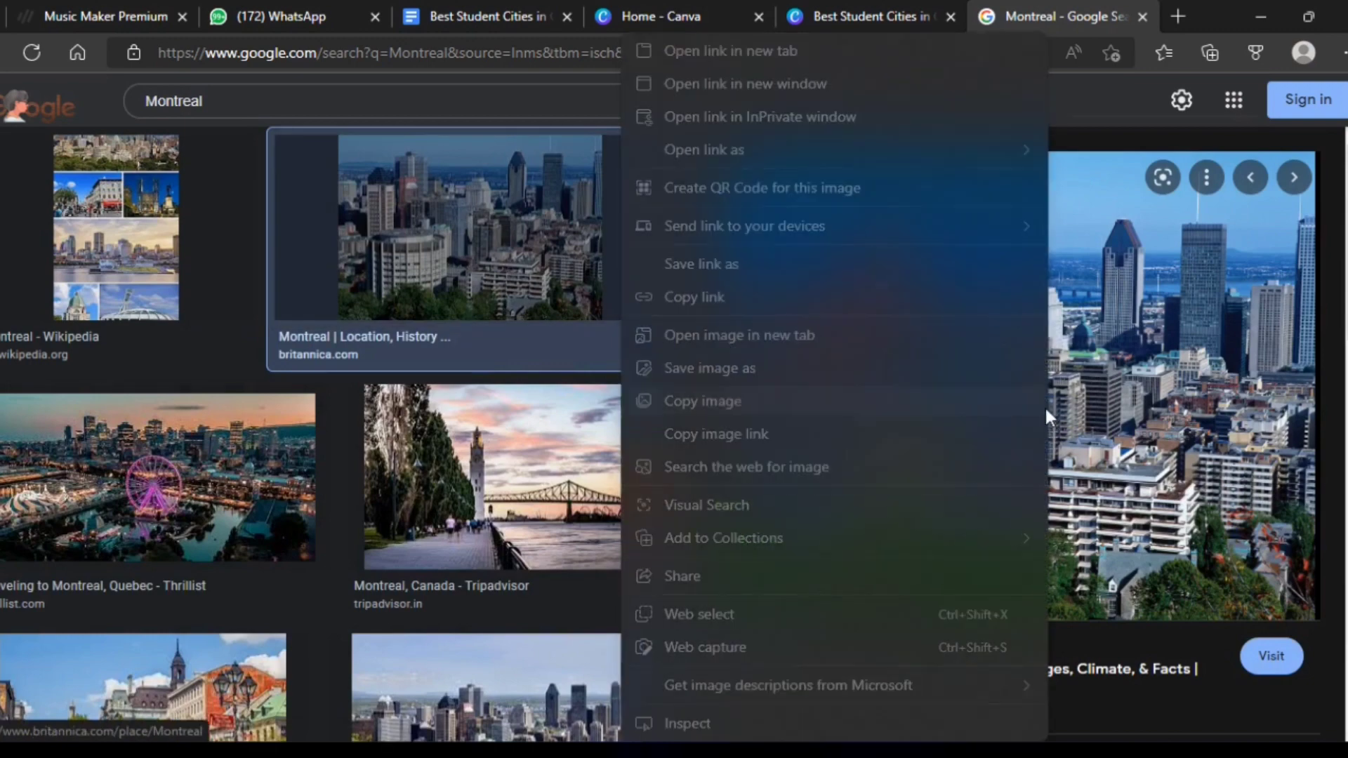
pyautogui.click(781, 372)
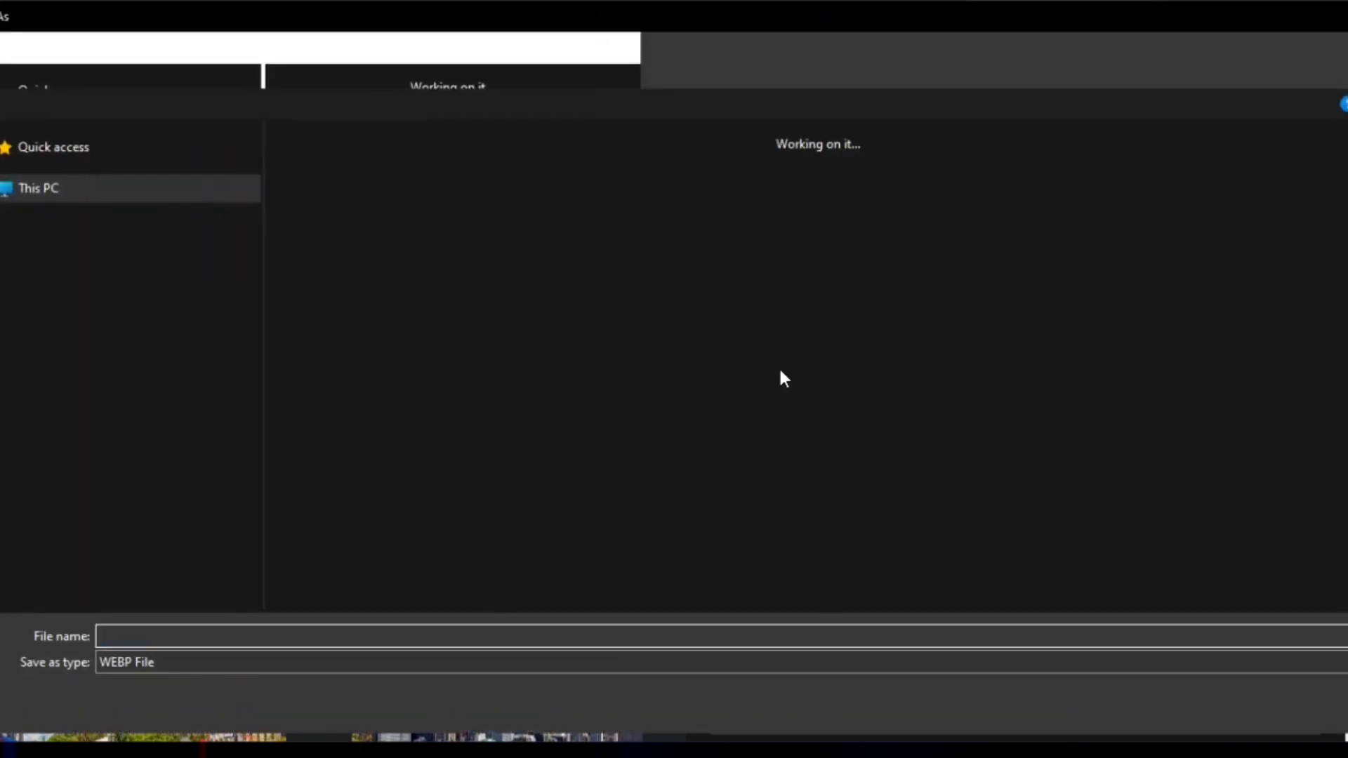
pyautogui.click(1218, 705)
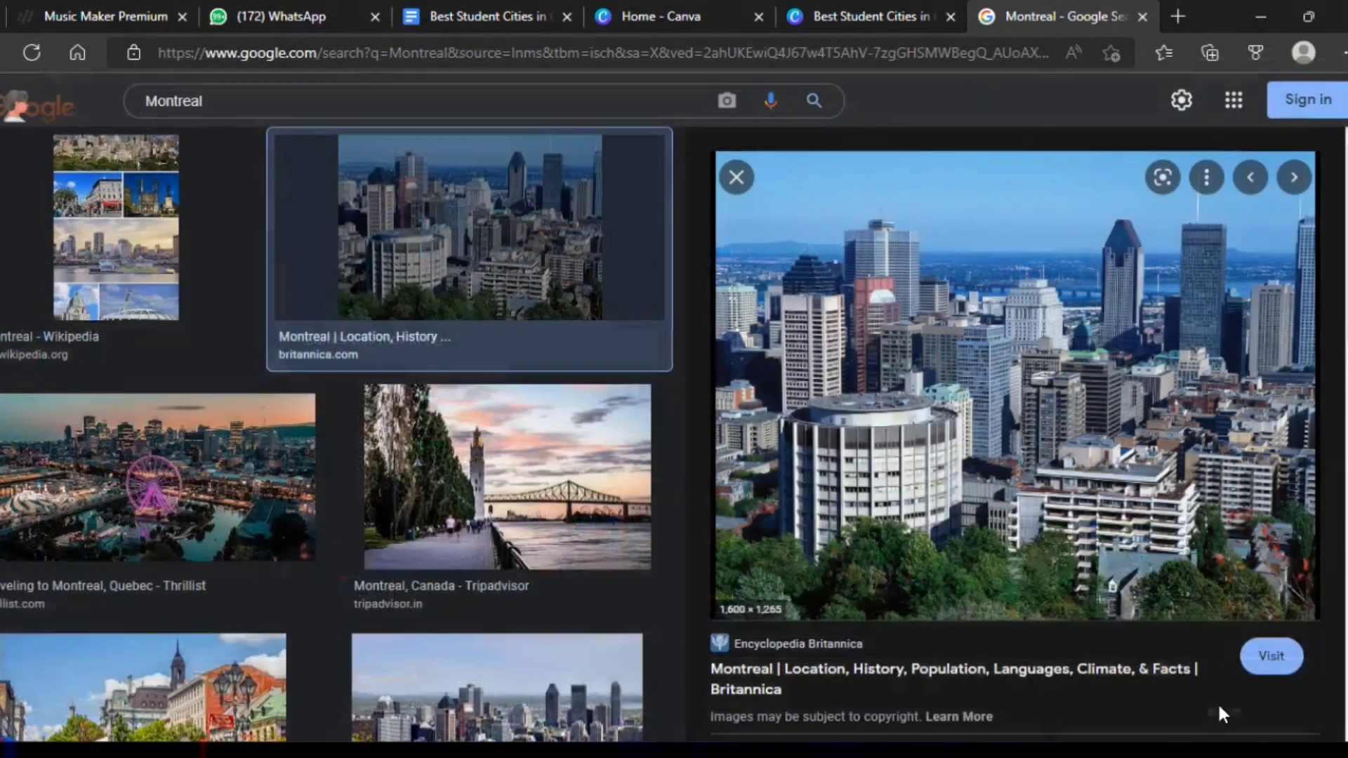
# Glance at the city descriptions document and Canva design, then return to the image results
pyautogui.click(449, 2)
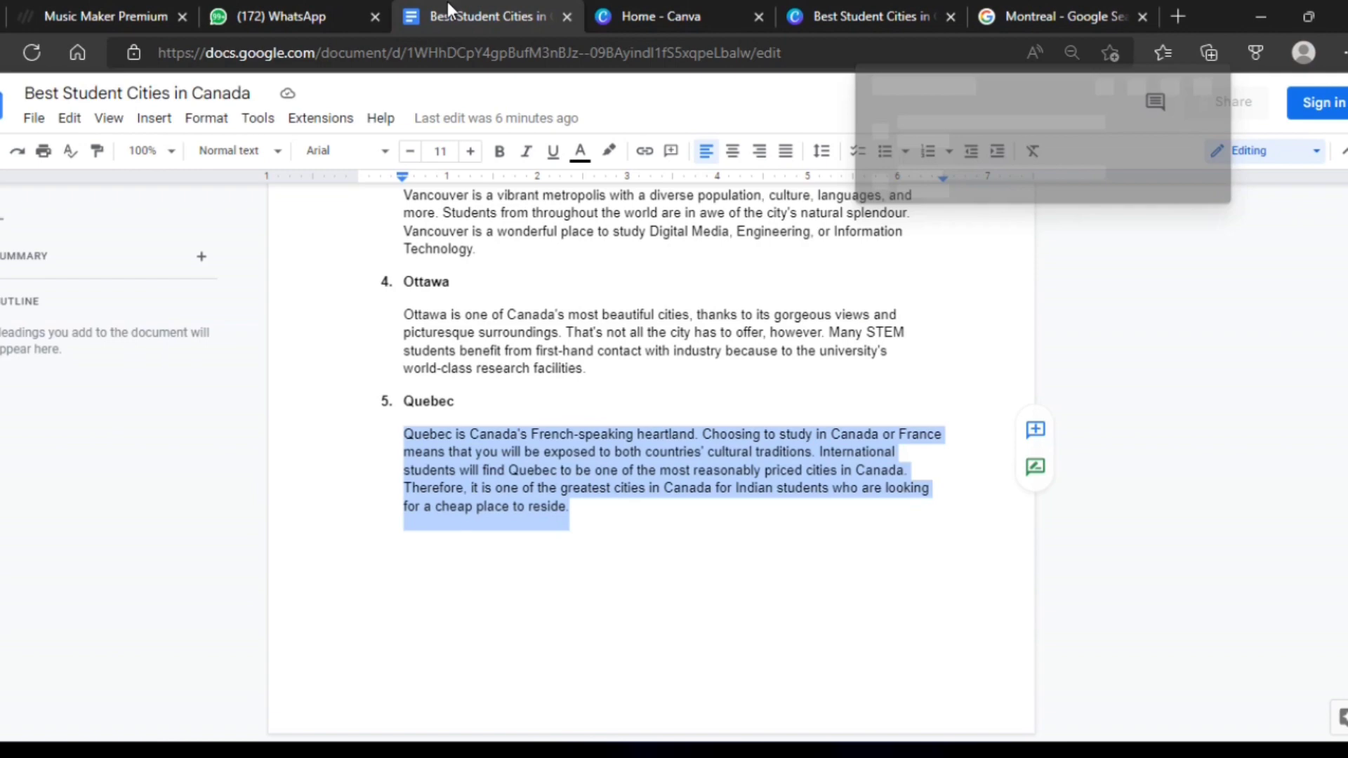
pyautogui.click(609, 3)
pyautogui.click(822, 12)
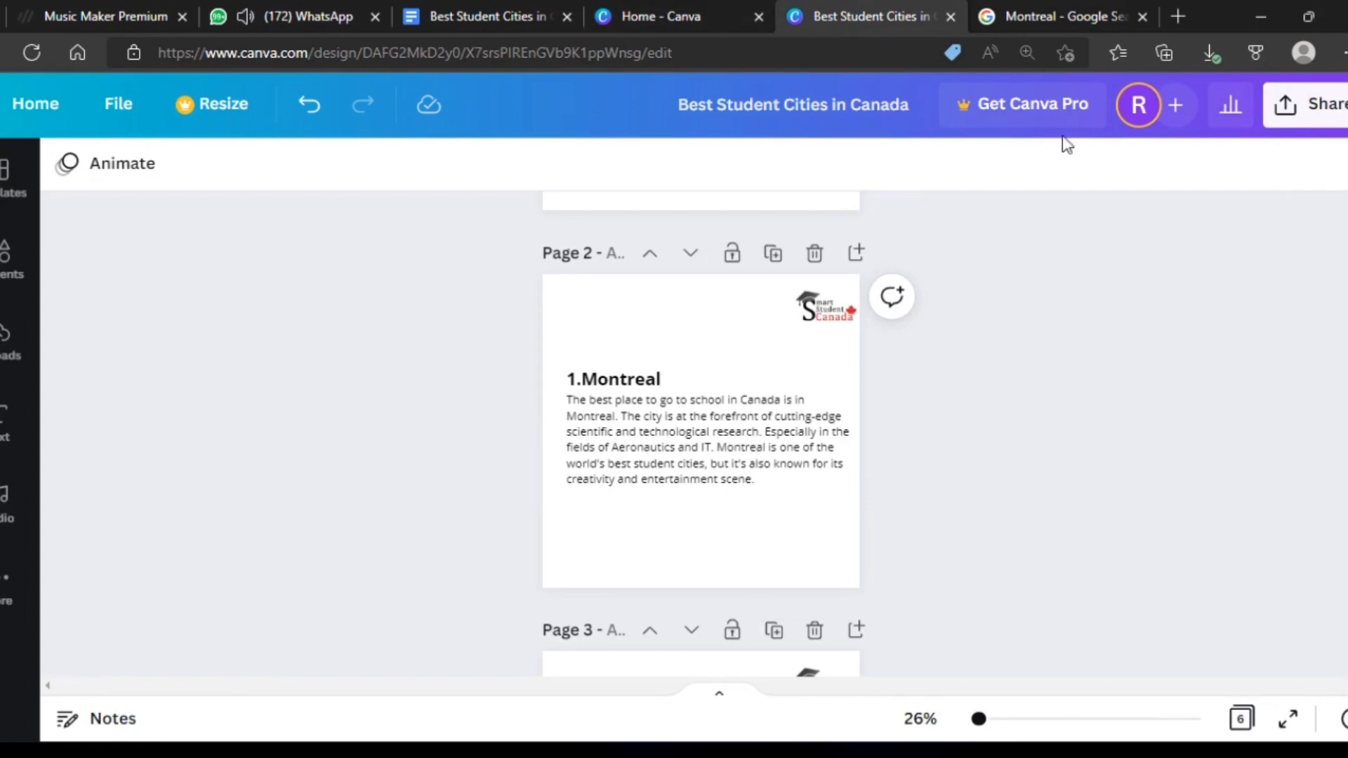
pyautogui.click(1049, 7)
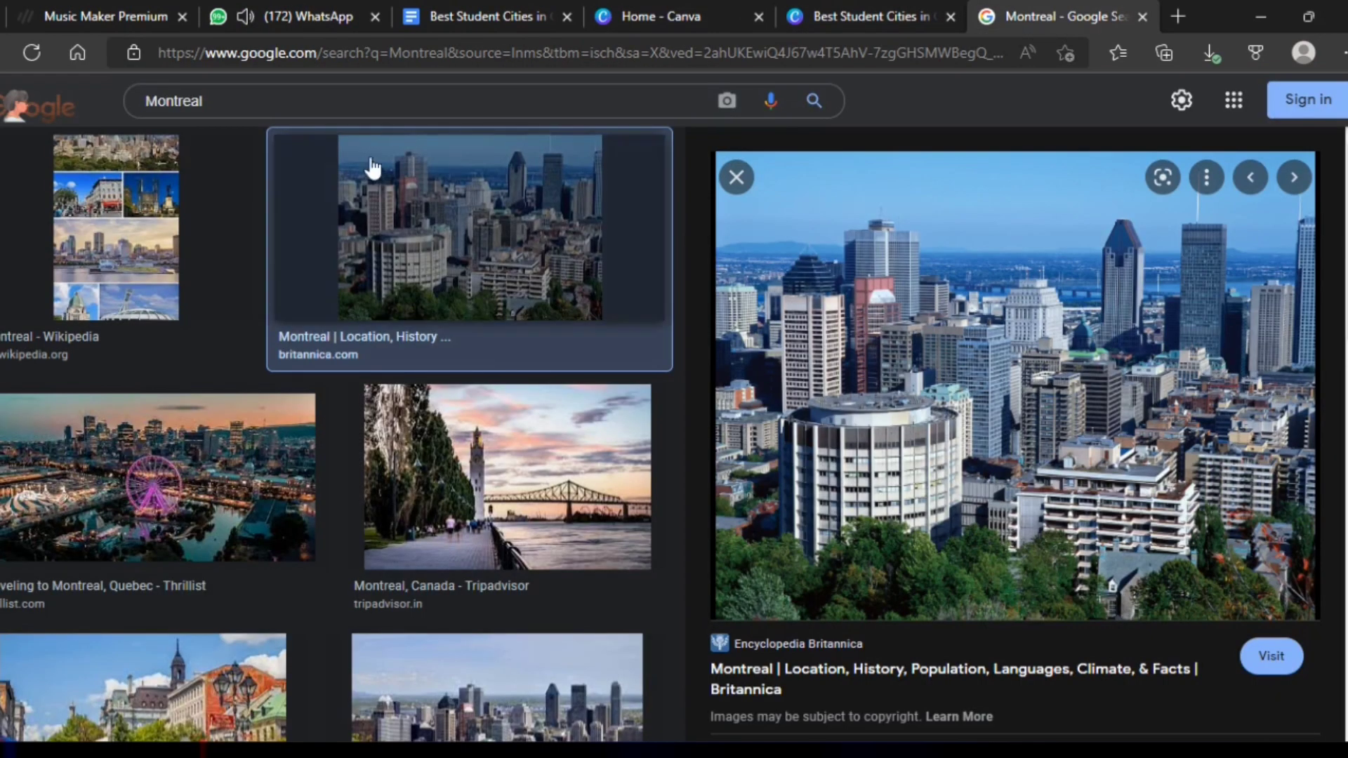
# Search images for 'montreal university' and save the first Dreamstime campus photo as a JPG
pyautogui.click(346, 101)
pyautogui.write('uni')
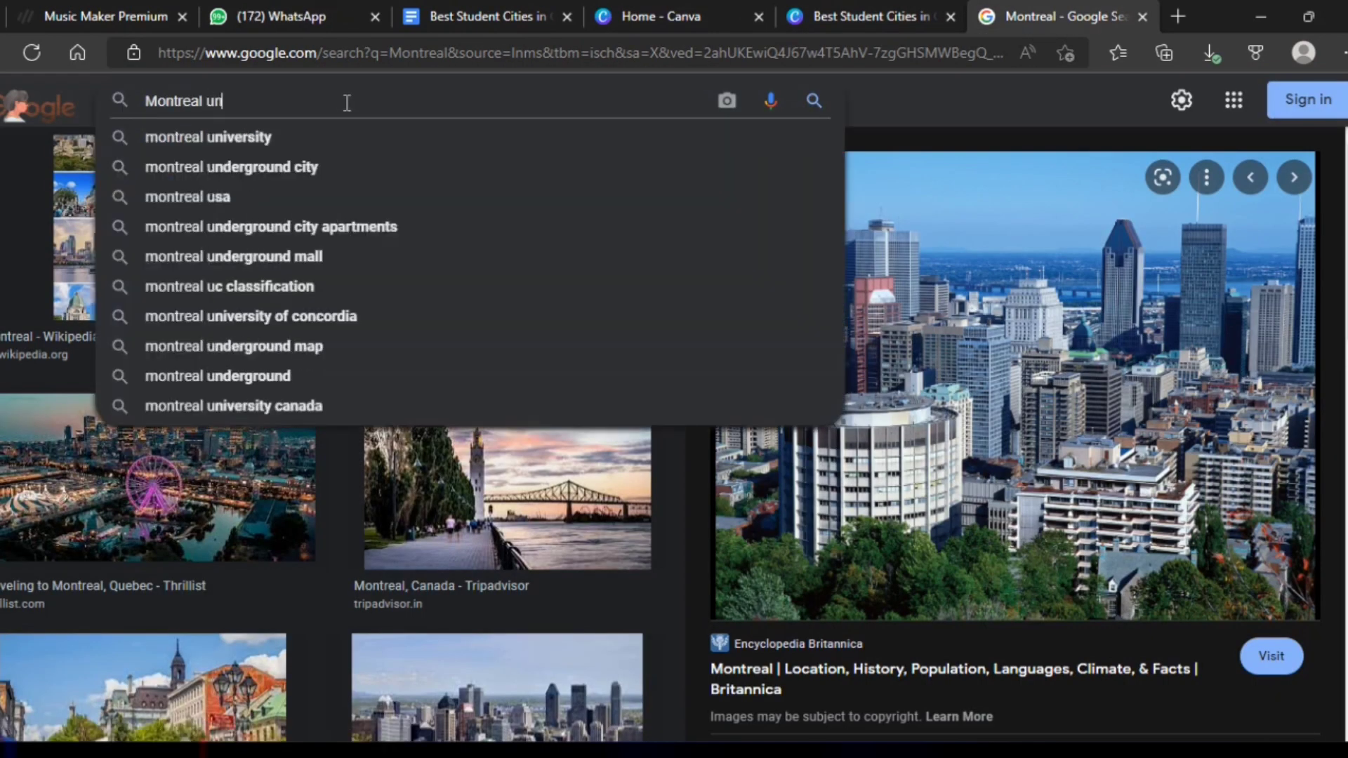
pyautogui.write('versi')
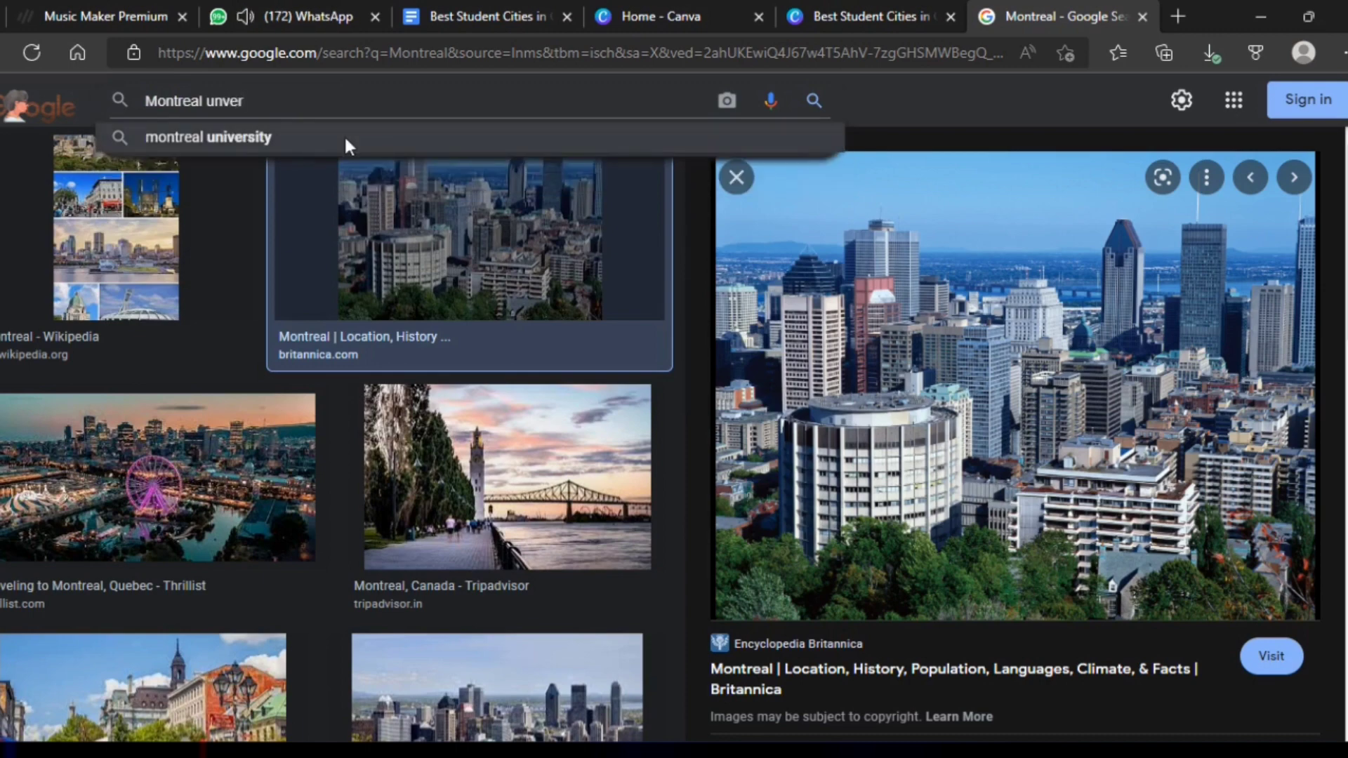
pyautogui.click(344, 134)
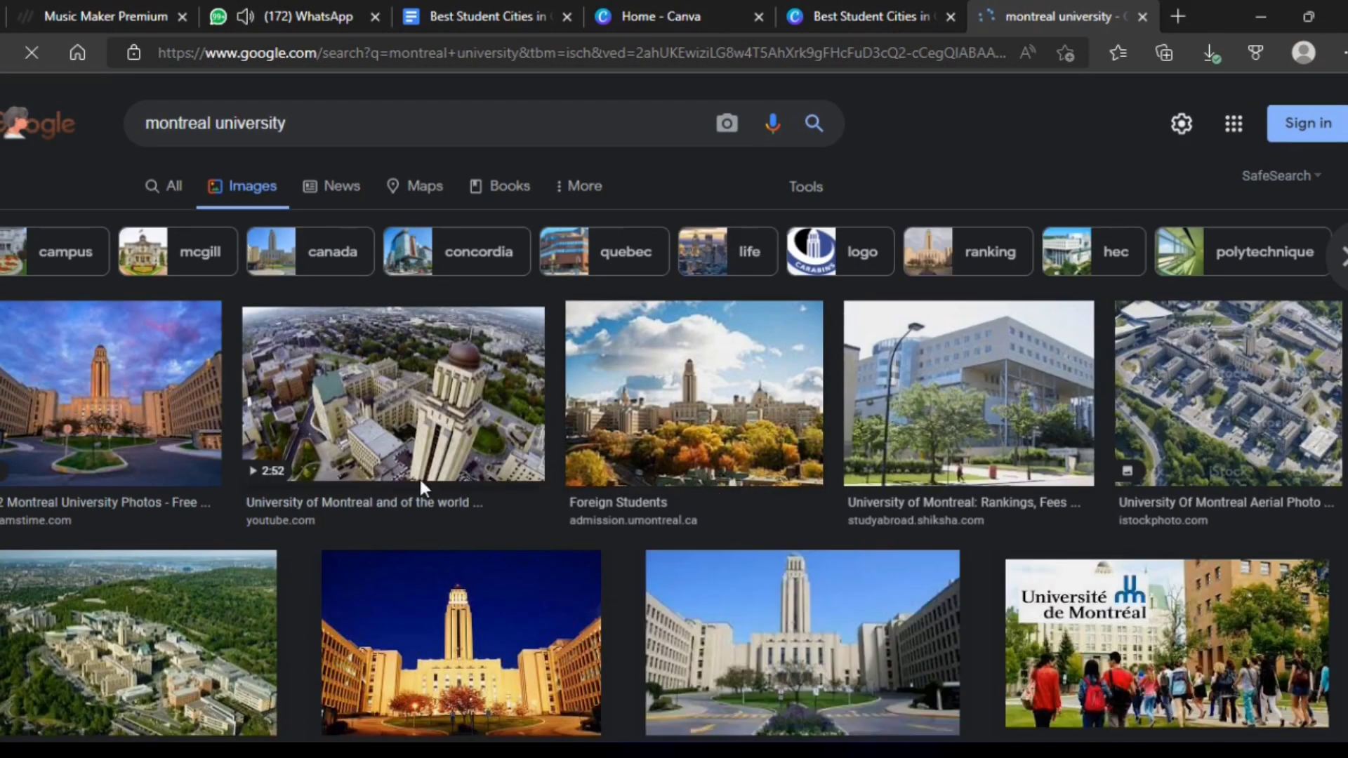
pyautogui.click(140, 430)
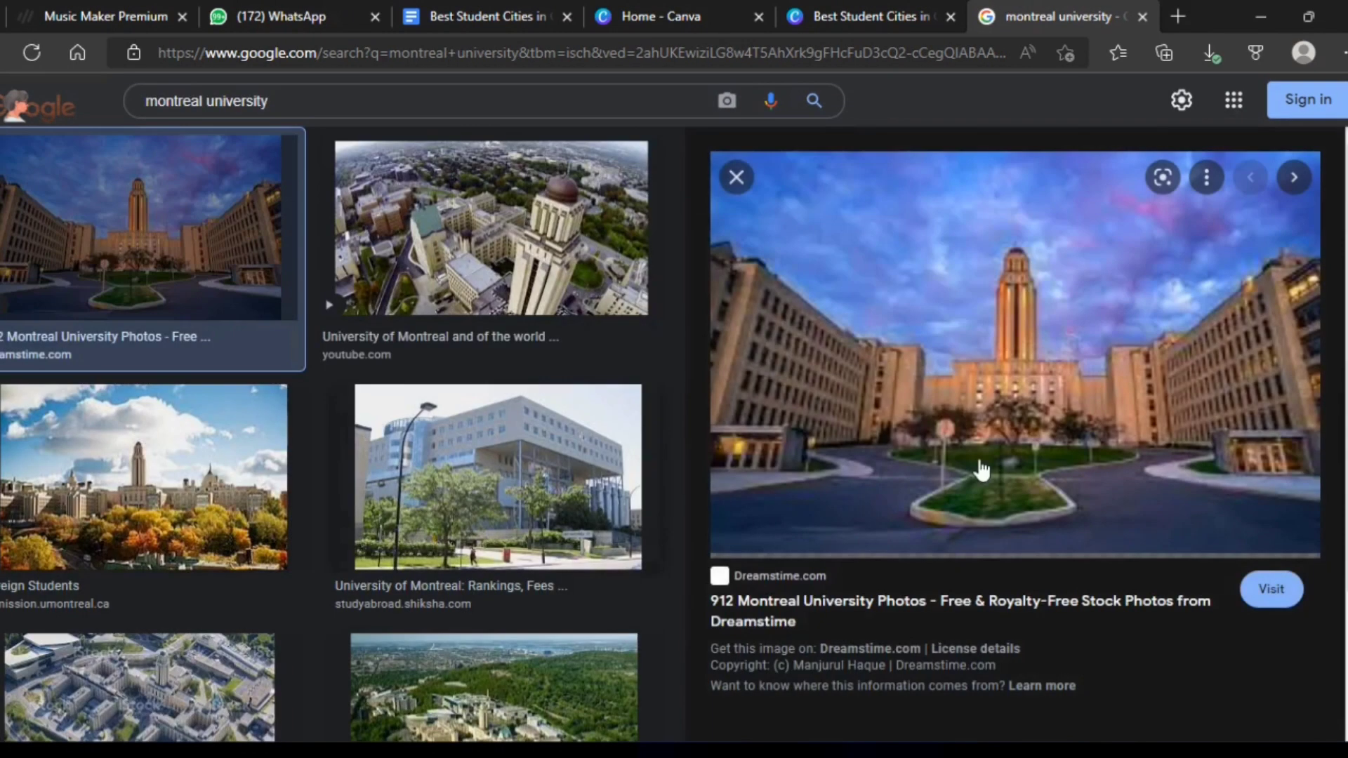
pyautogui.rightClick(966, 440)
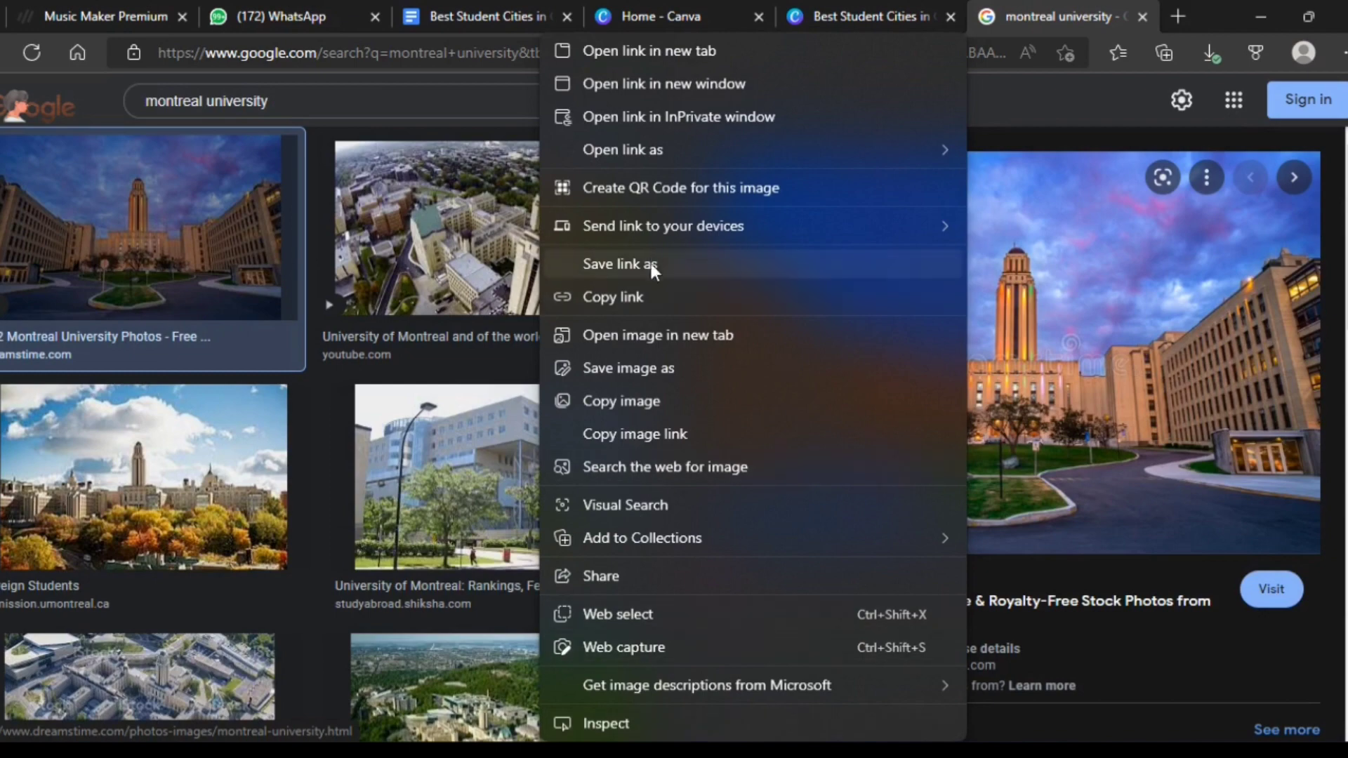
pyautogui.click(660, 401)
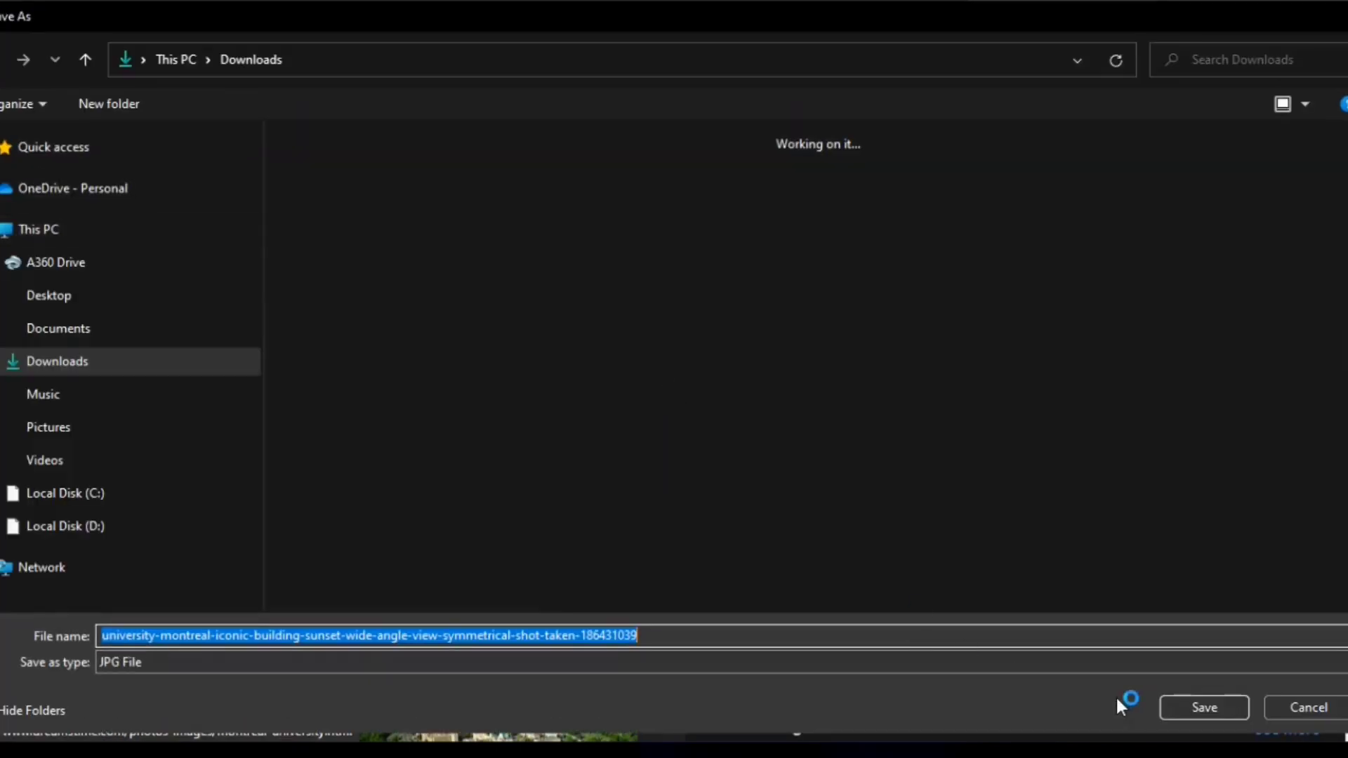
pyautogui.click(1178, 705)
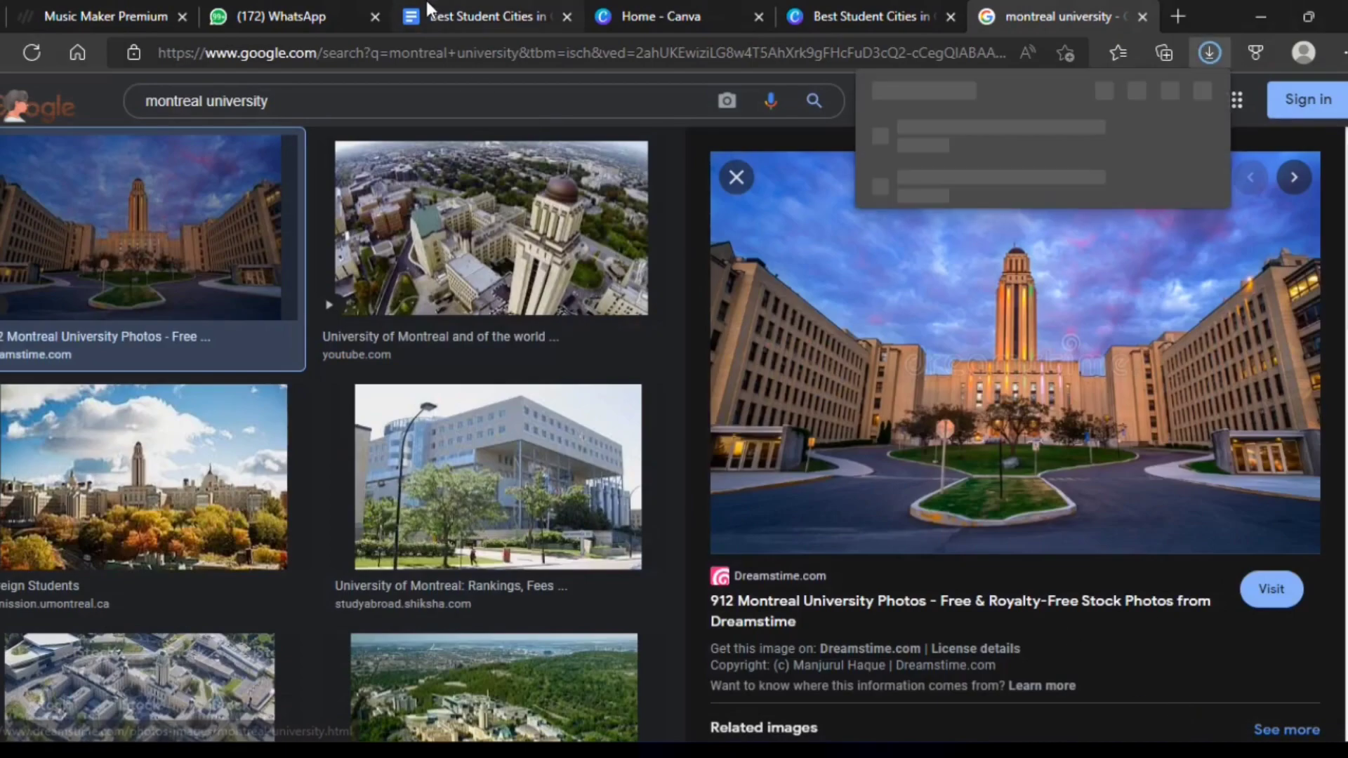
pyautogui.click(836, 2)
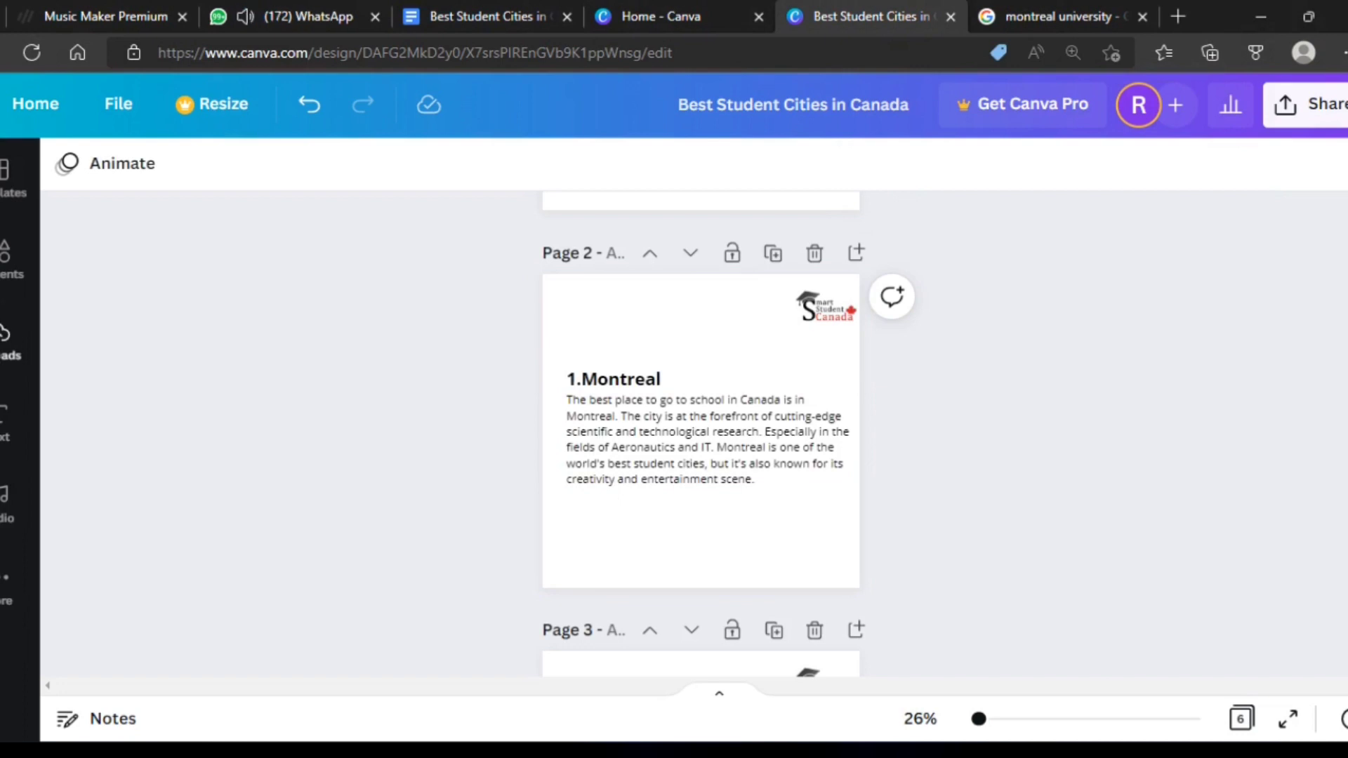
# Upload the downloaded University of Montreal JPG to Canva's uploads
pyautogui.click(11, 344)
pyautogui.click(188, 254)
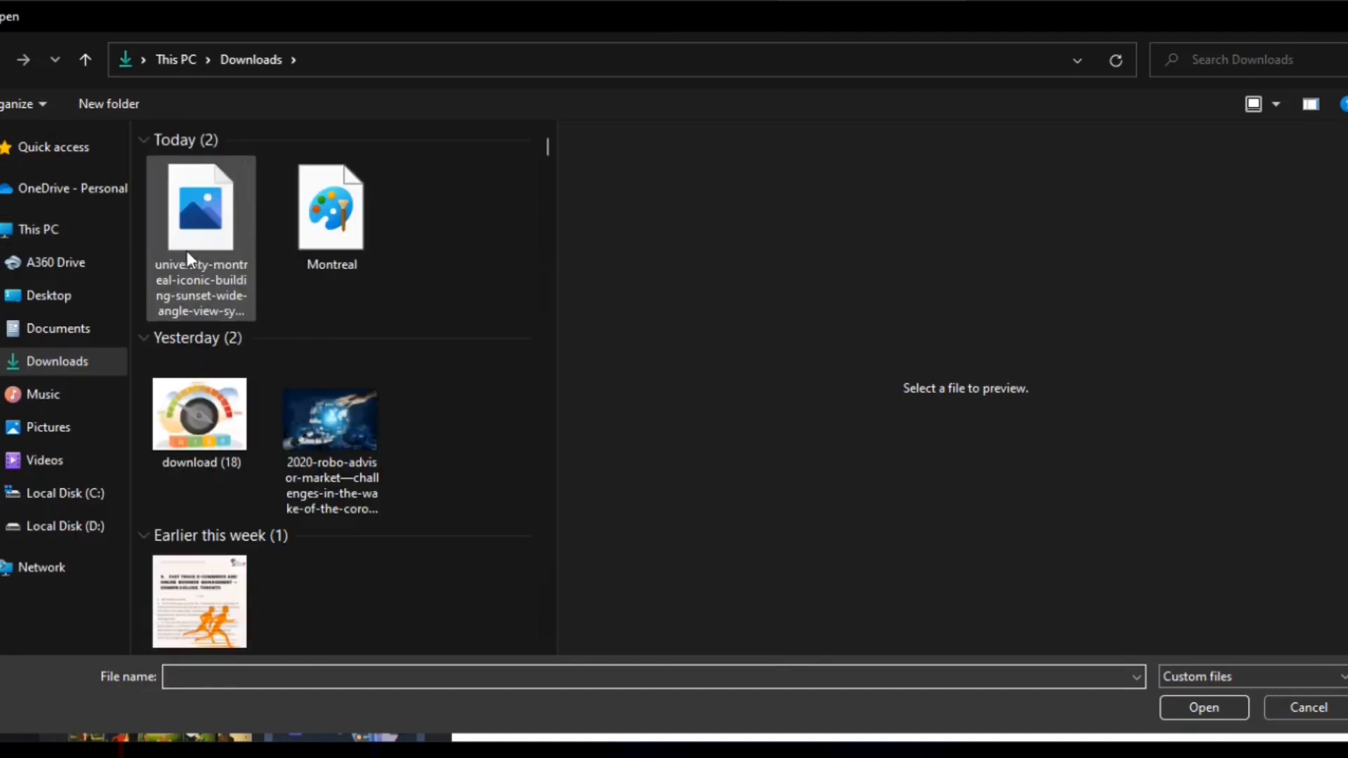
pyautogui.click(187, 251)
pyautogui.click(1230, 715)
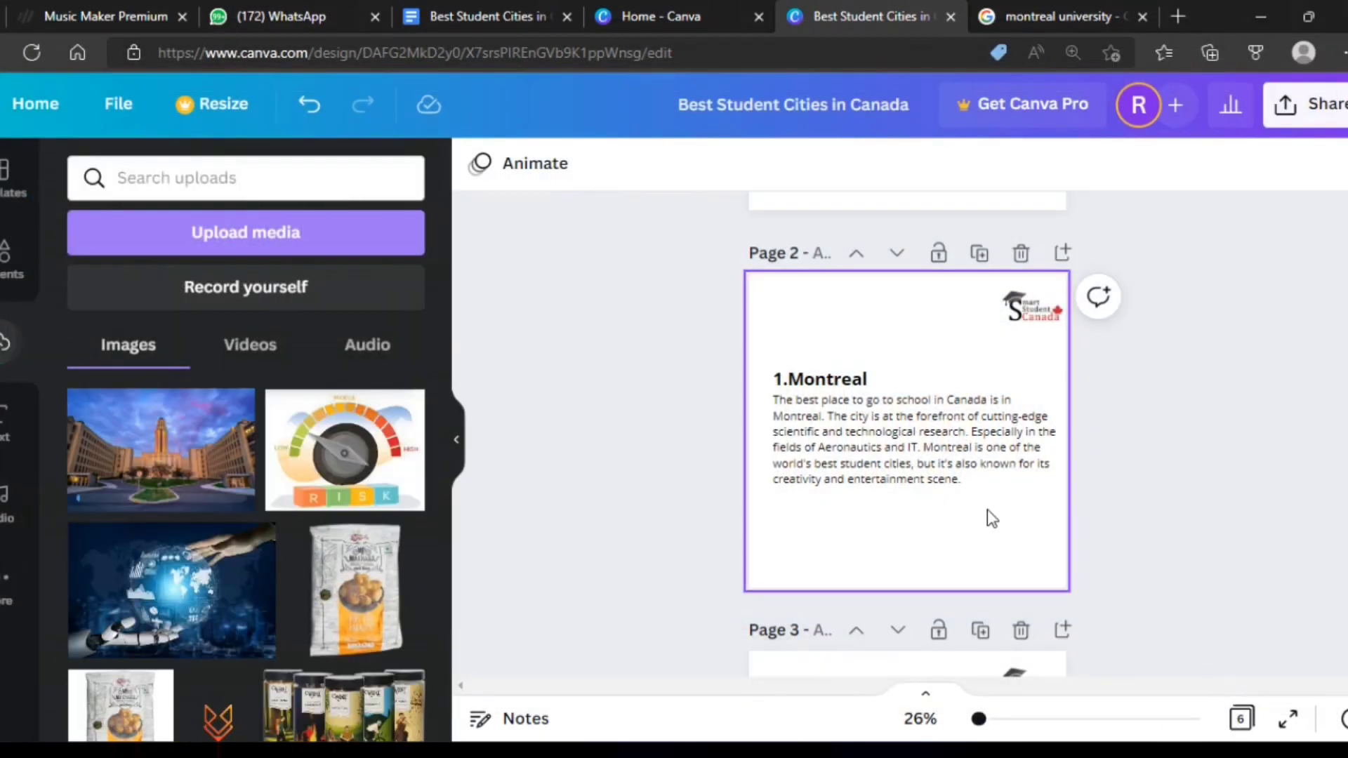
# Widen the Montreal description box and add the university photo to page 2
pyautogui.click(1010, 481)
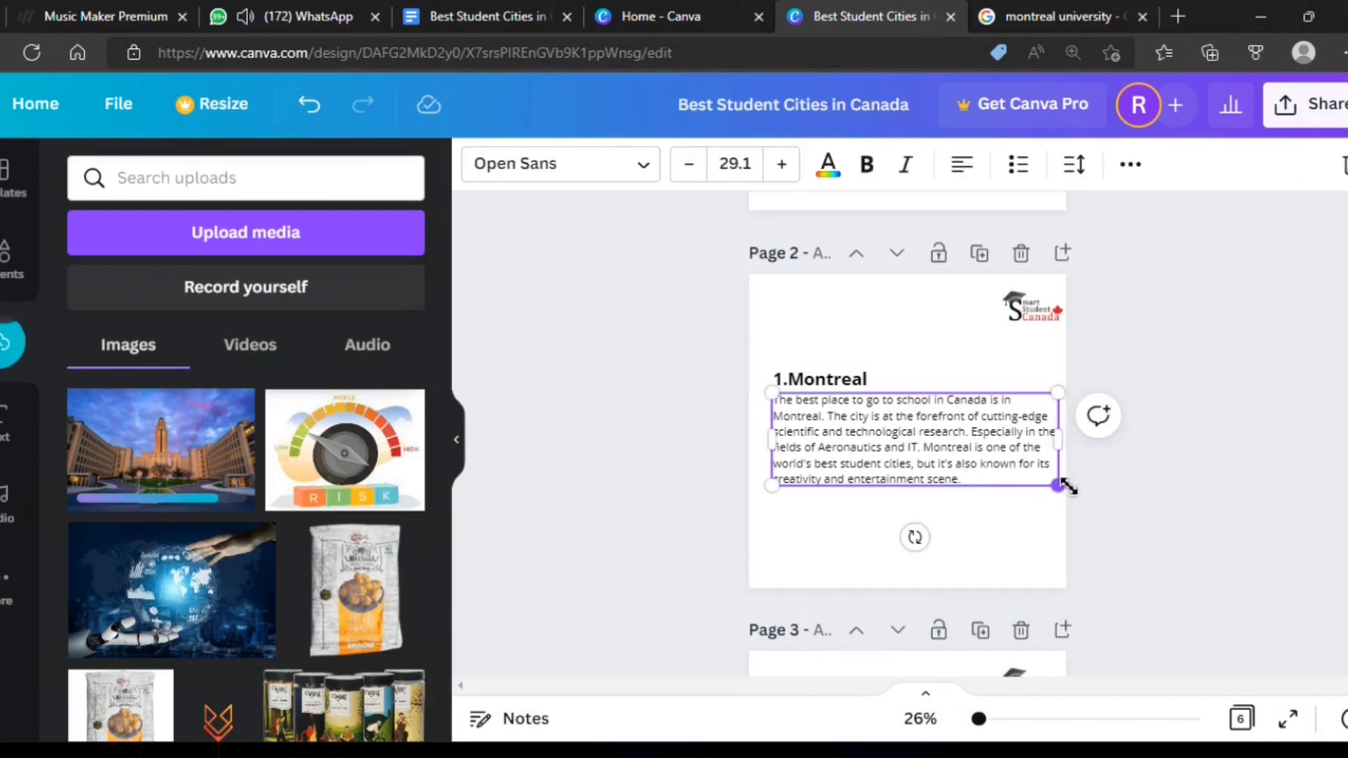
pyautogui.moveTo(1058, 484); pyautogui.dragTo(1066, 488)
pyautogui.click(1039, 514)
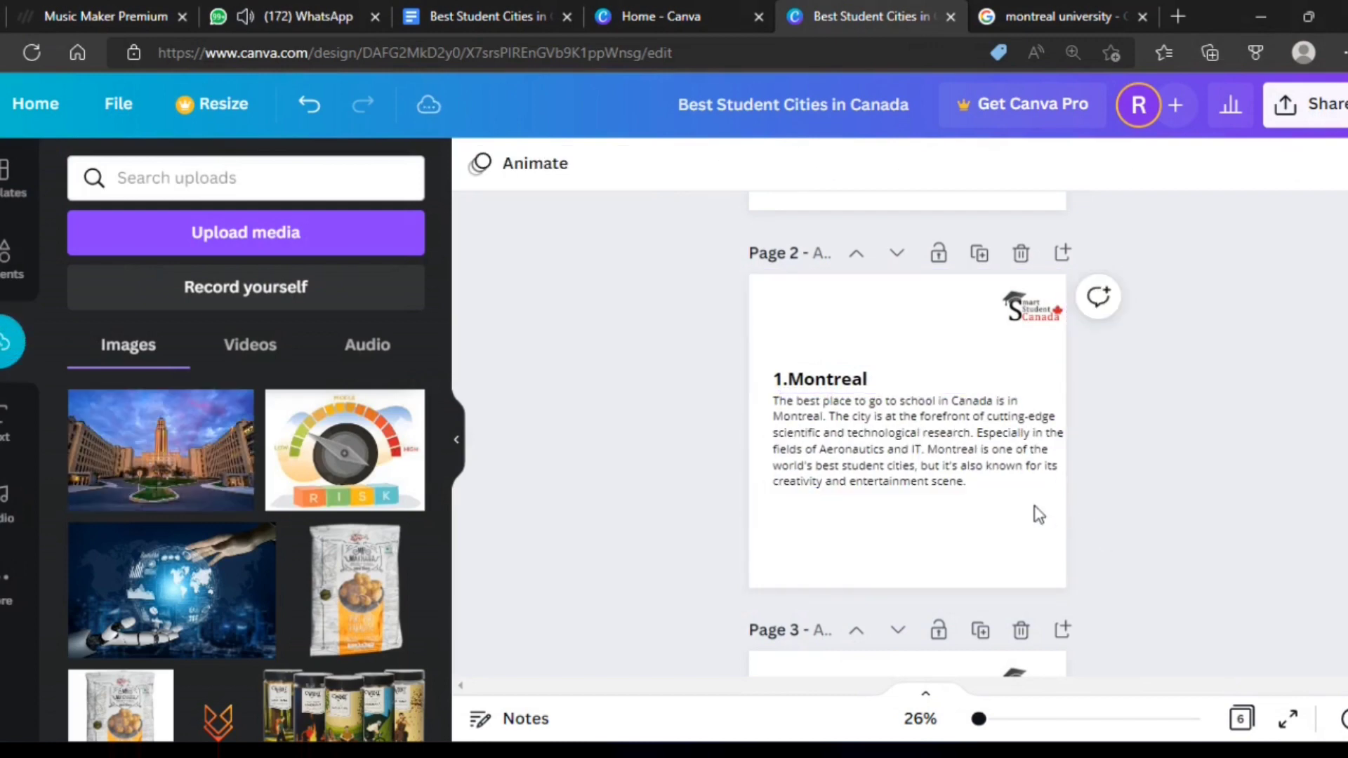
pyautogui.click(161, 449)
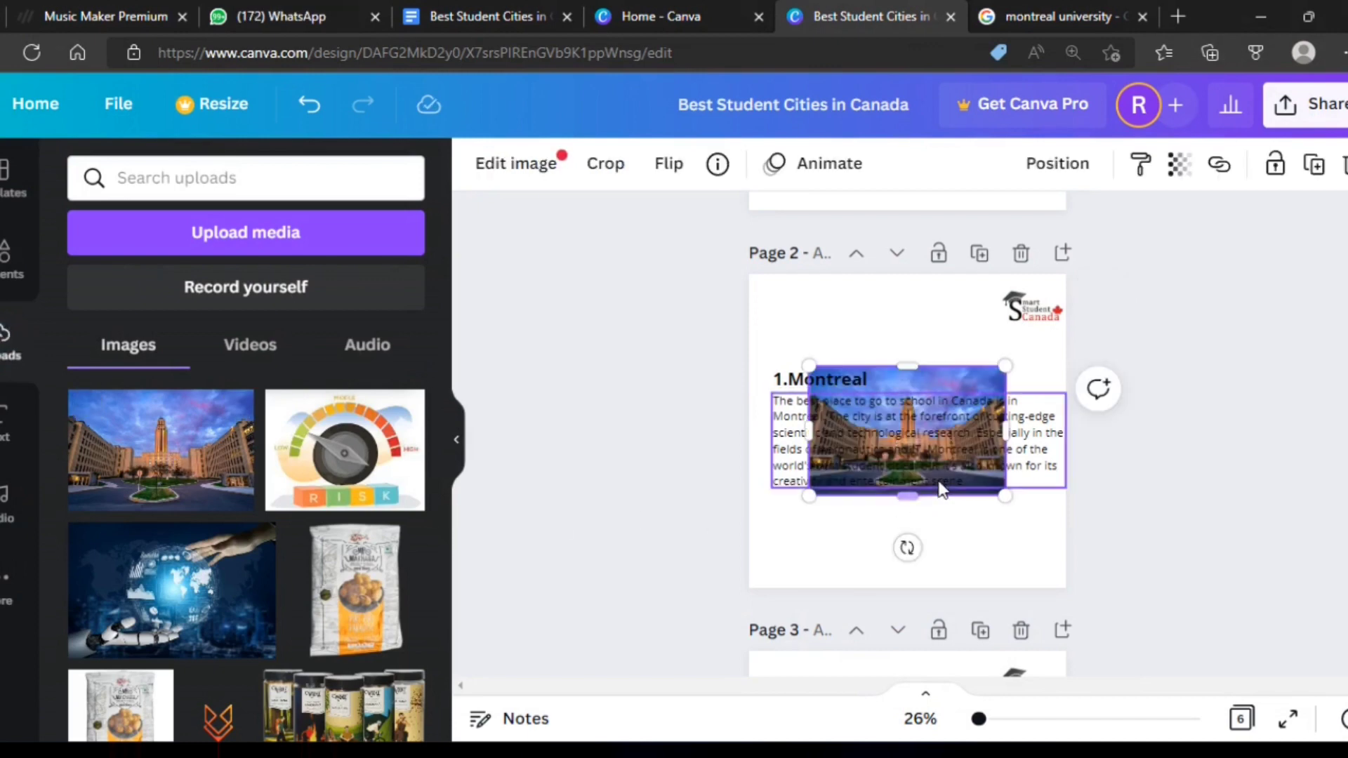
# Arrange the 1.Montreal heading and description at the top with the photo below
pyautogui.moveTo(942, 494); pyautogui.dragTo(931, 422)
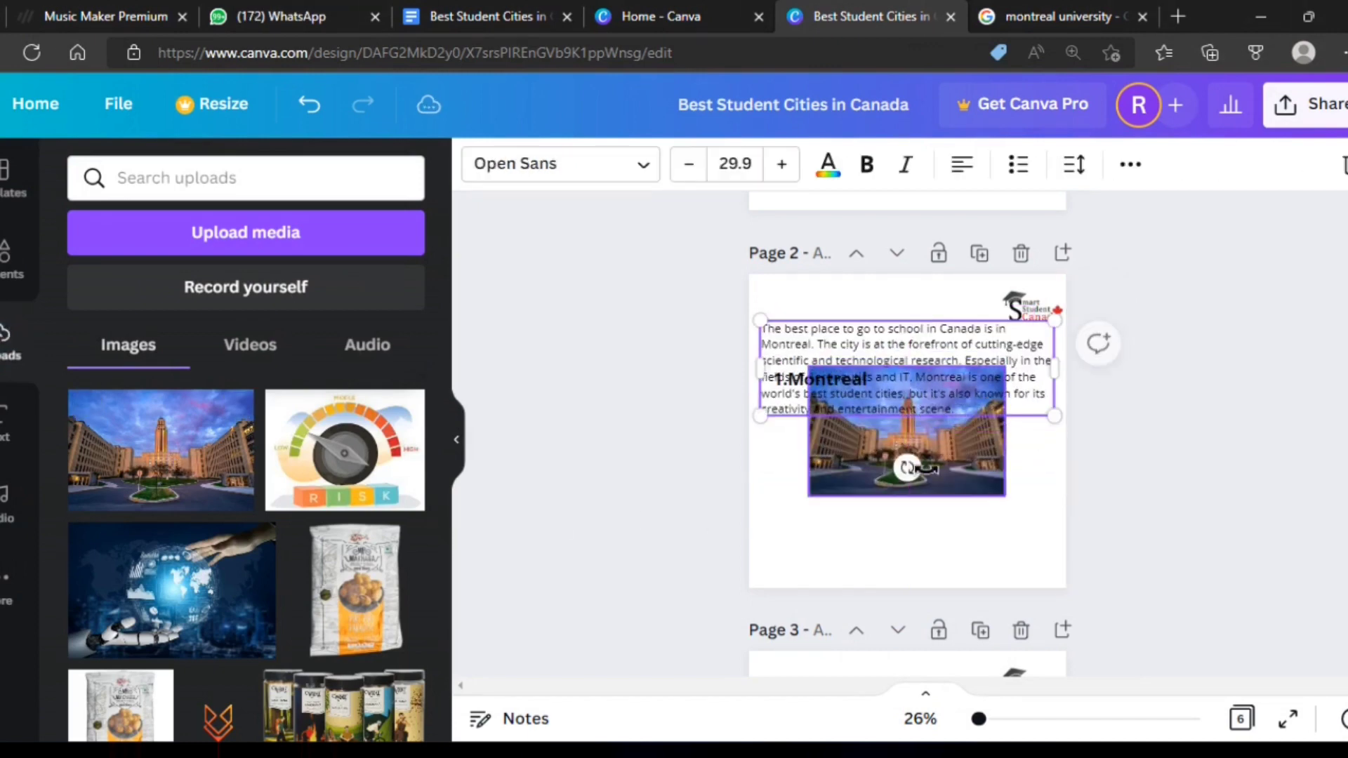
pyautogui.moveTo(955, 468); pyautogui.dragTo(962, 560)
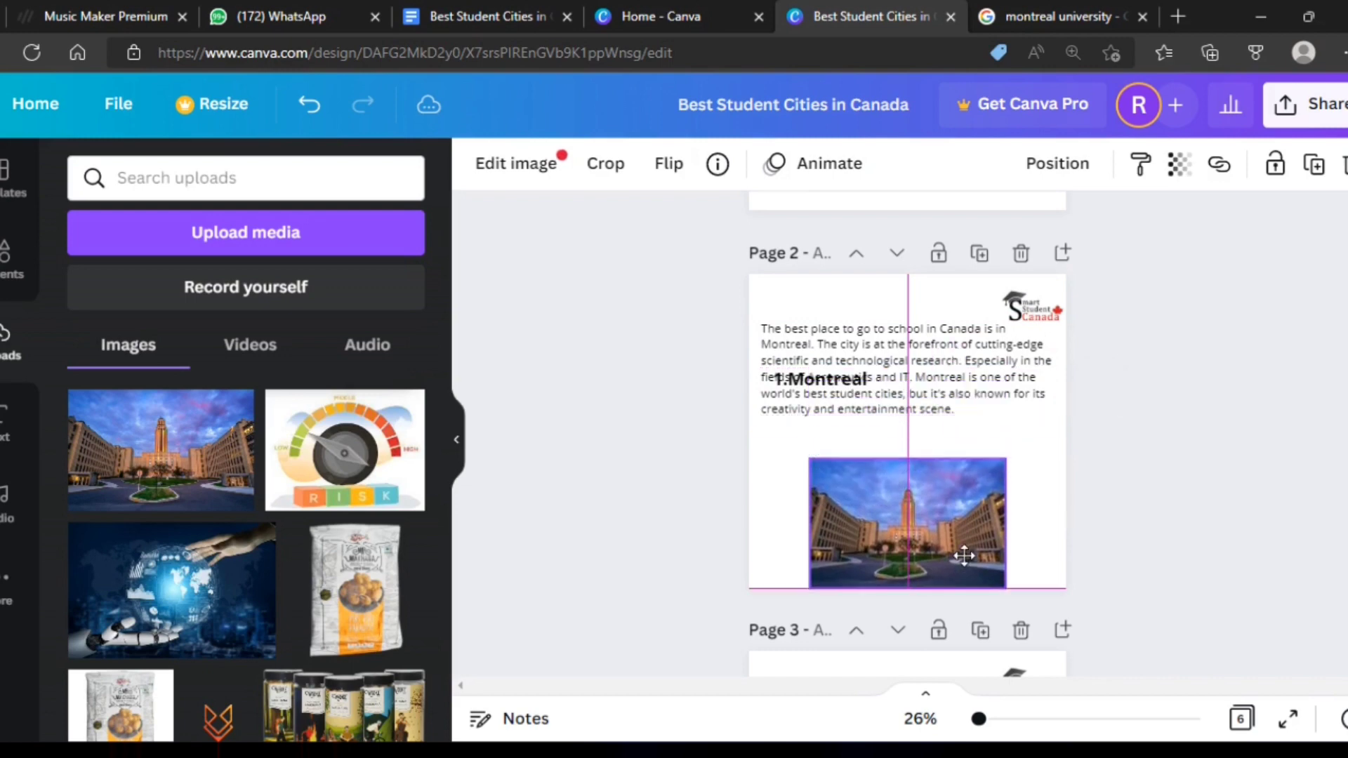
pyautogui.moveTo(947, 415); pyautogui.dragTo(949, 448)
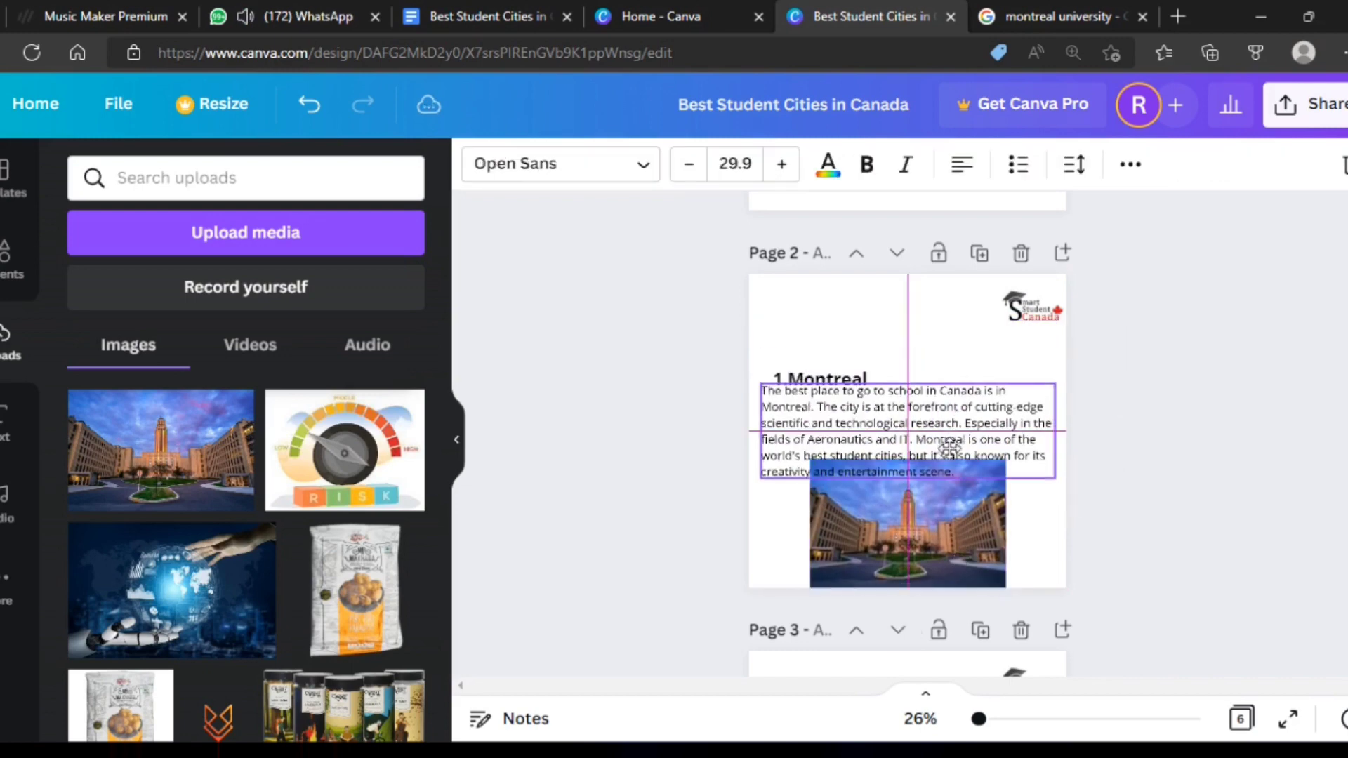
pyautogui.click(1135, 470)
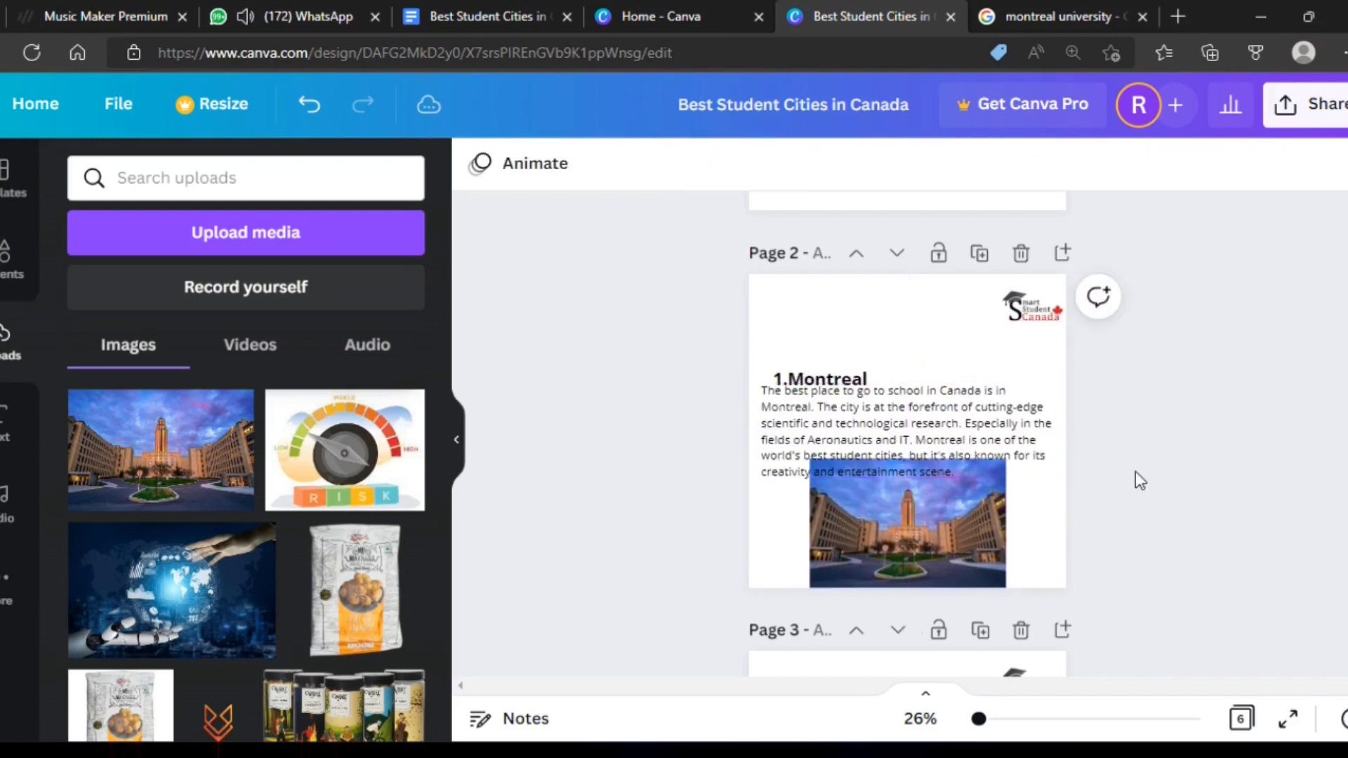
pyautogui.click(834, 382)
pyautogui.moveTo(834, 383); pyautogui.dragTo(823, 355)
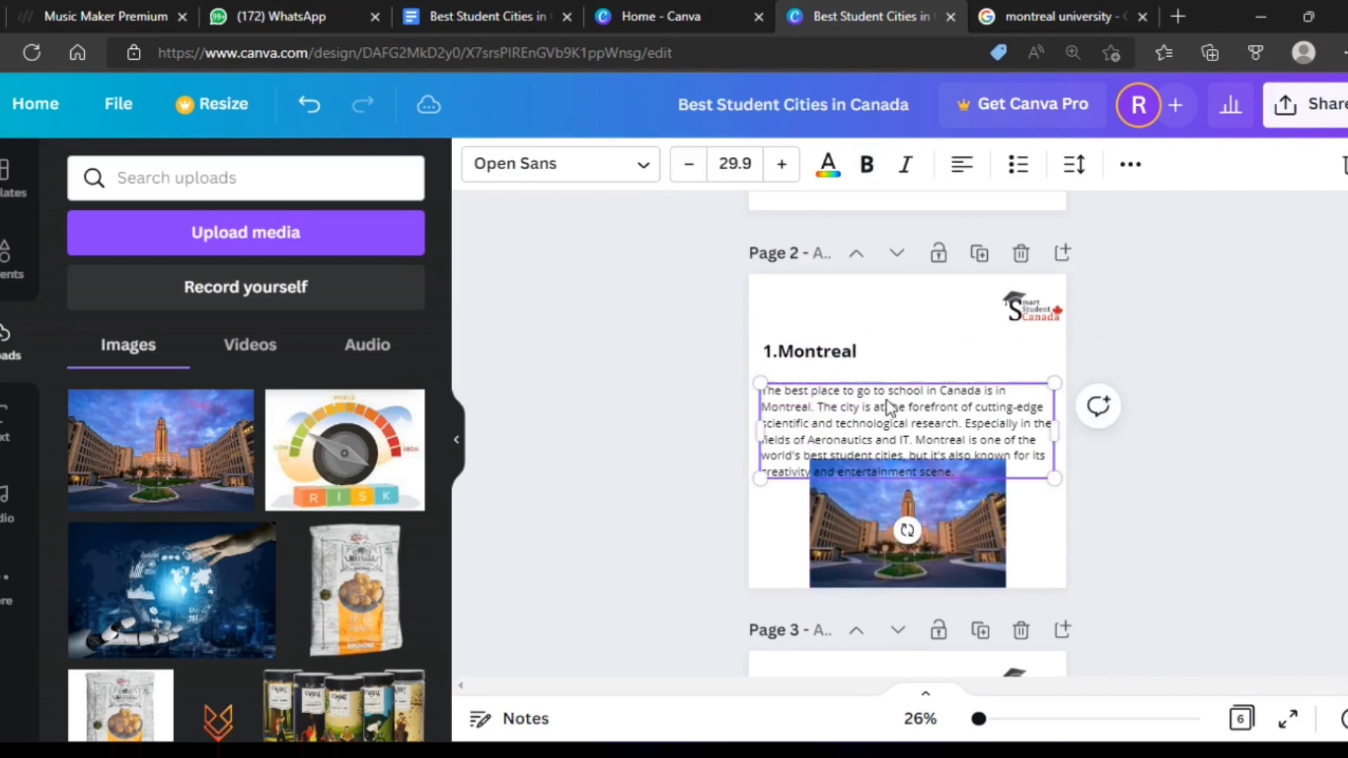
pyautogui.moveTo(884, 407); pyautogui.dragTo(887, 388)
pyautogui.click(1116, 500)
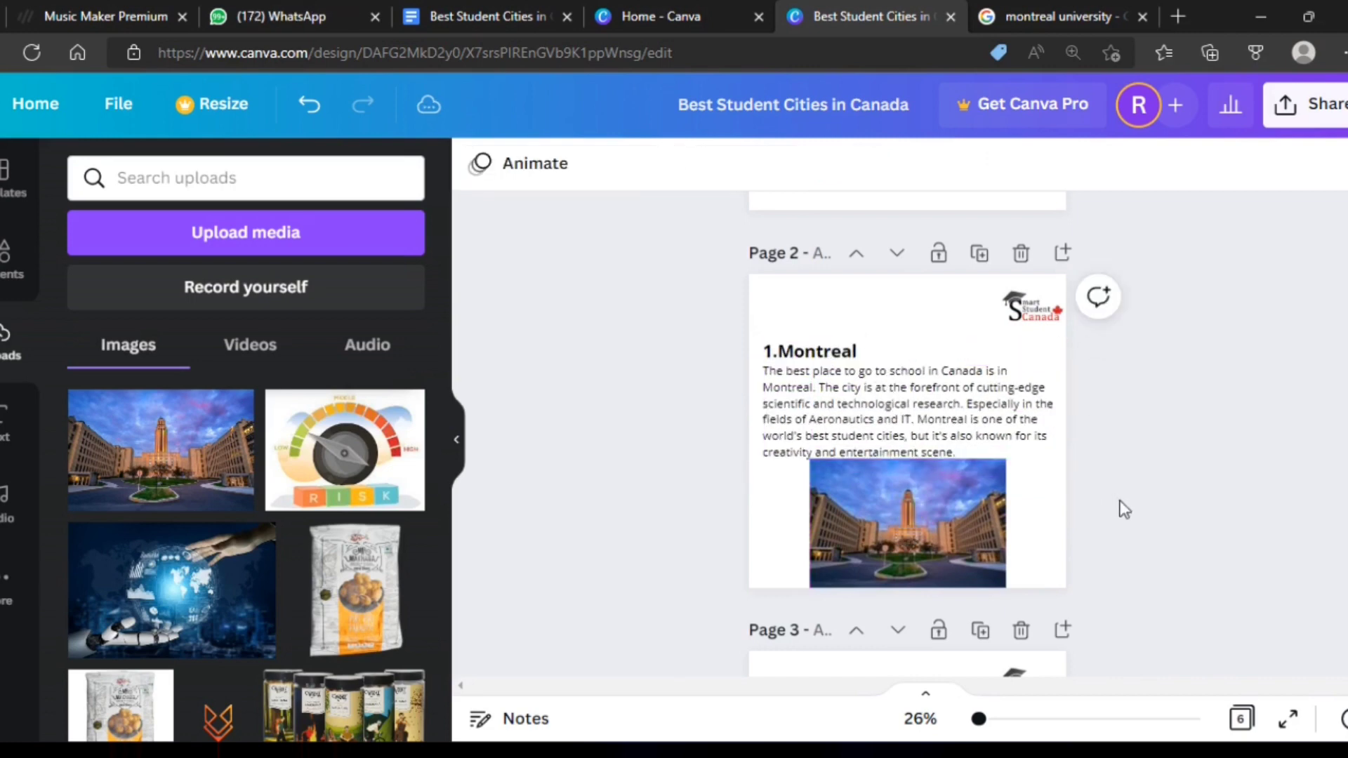
# Widen, crop the top of, and centre the university photo on page 2
pyautogui.click(939, 541)
pyautogui.moveTo(1007, 523); pyautogui.dragTo(1031, 523)
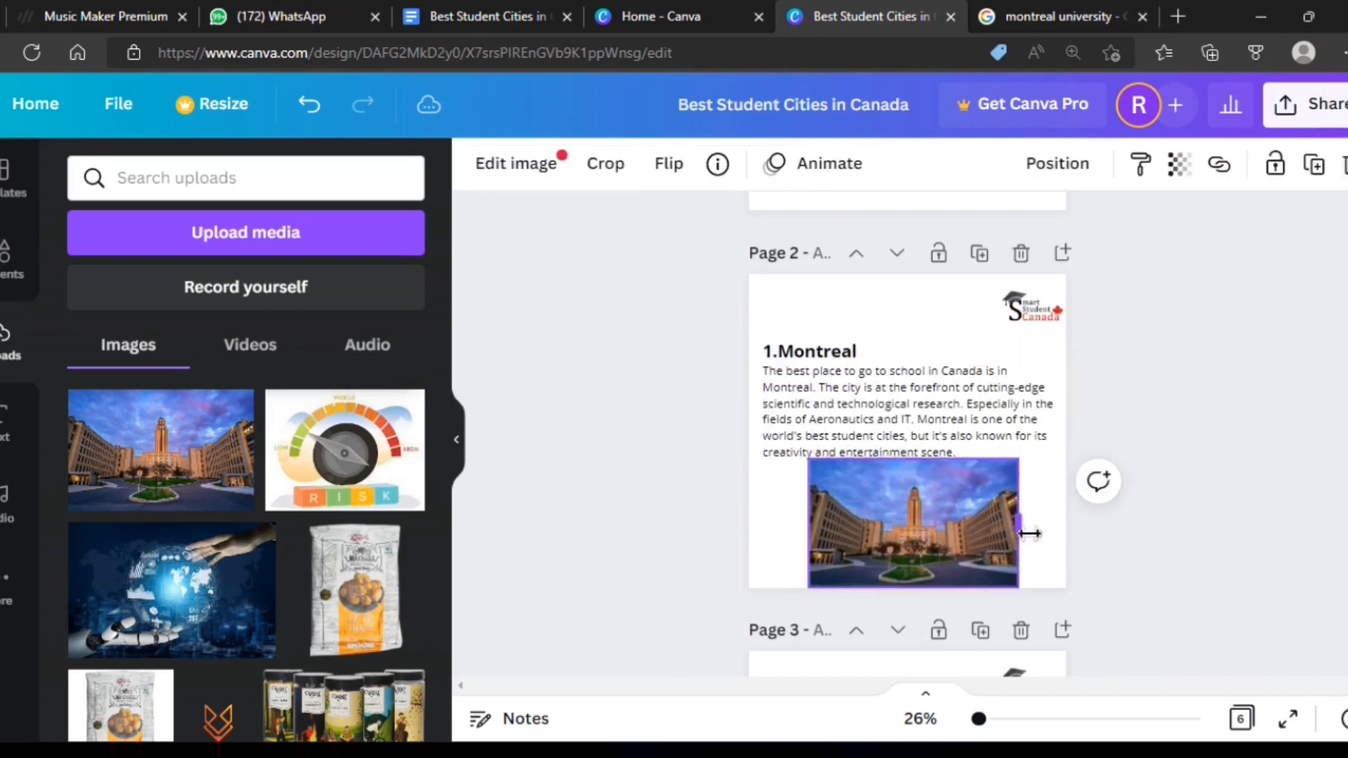
pyautogui.moveTo(936, 463); pyautogui.dragTo(936, 488)
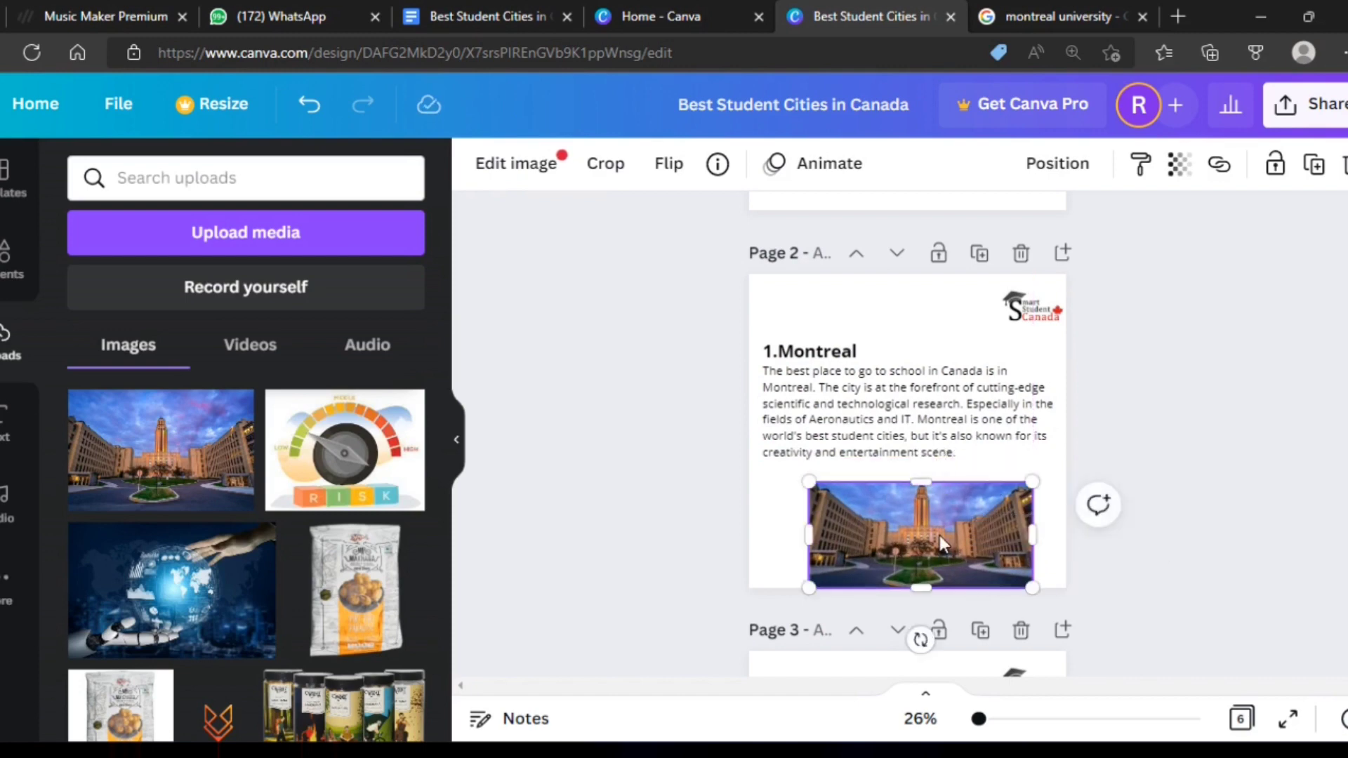
pyautogui.moveTo(945, 537); pyautogui.dragTo(934, 526)
pyautogui.click(1130, 521)
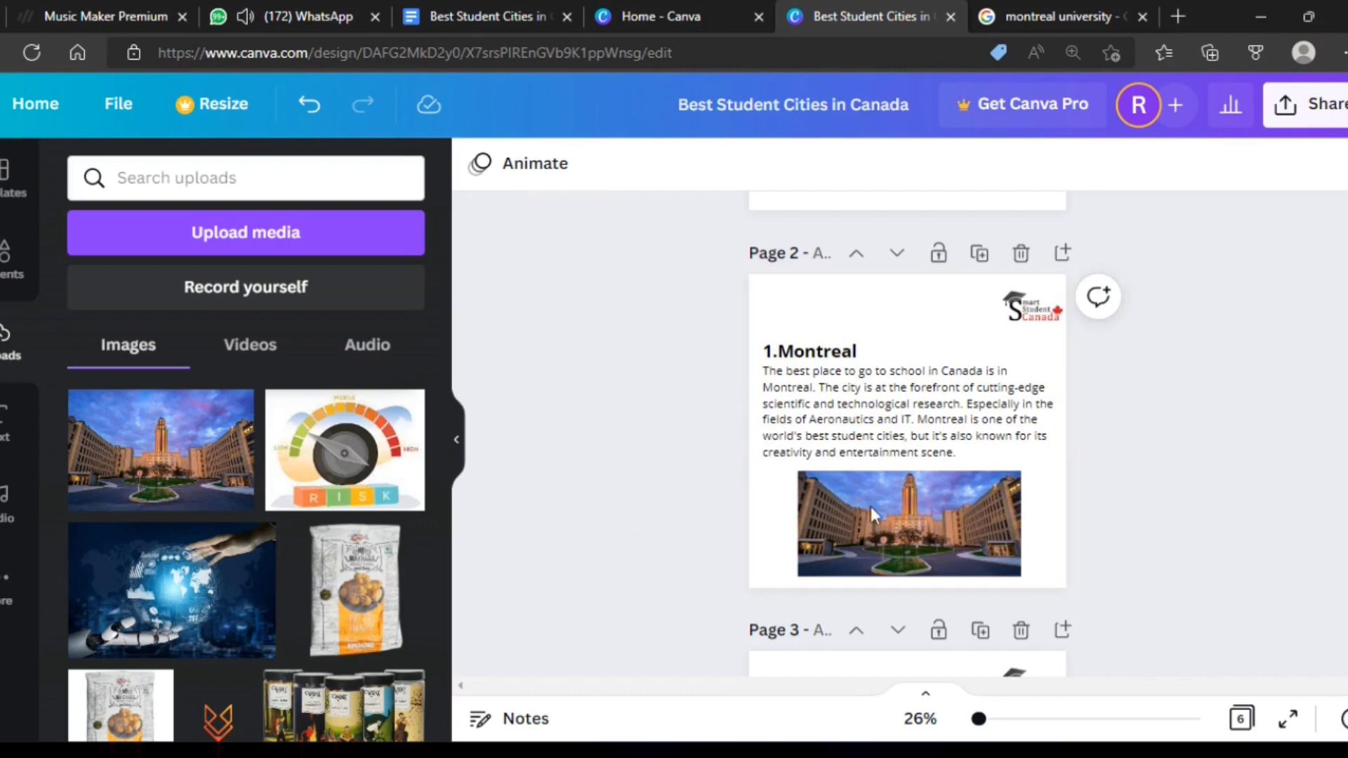
# On the Toronto page, widen the description and move the 2. Toronto heading and text up
pyautogui.scroll(-3, 1128, 570)
pyautogui.scroll(-2, 1089, 587)
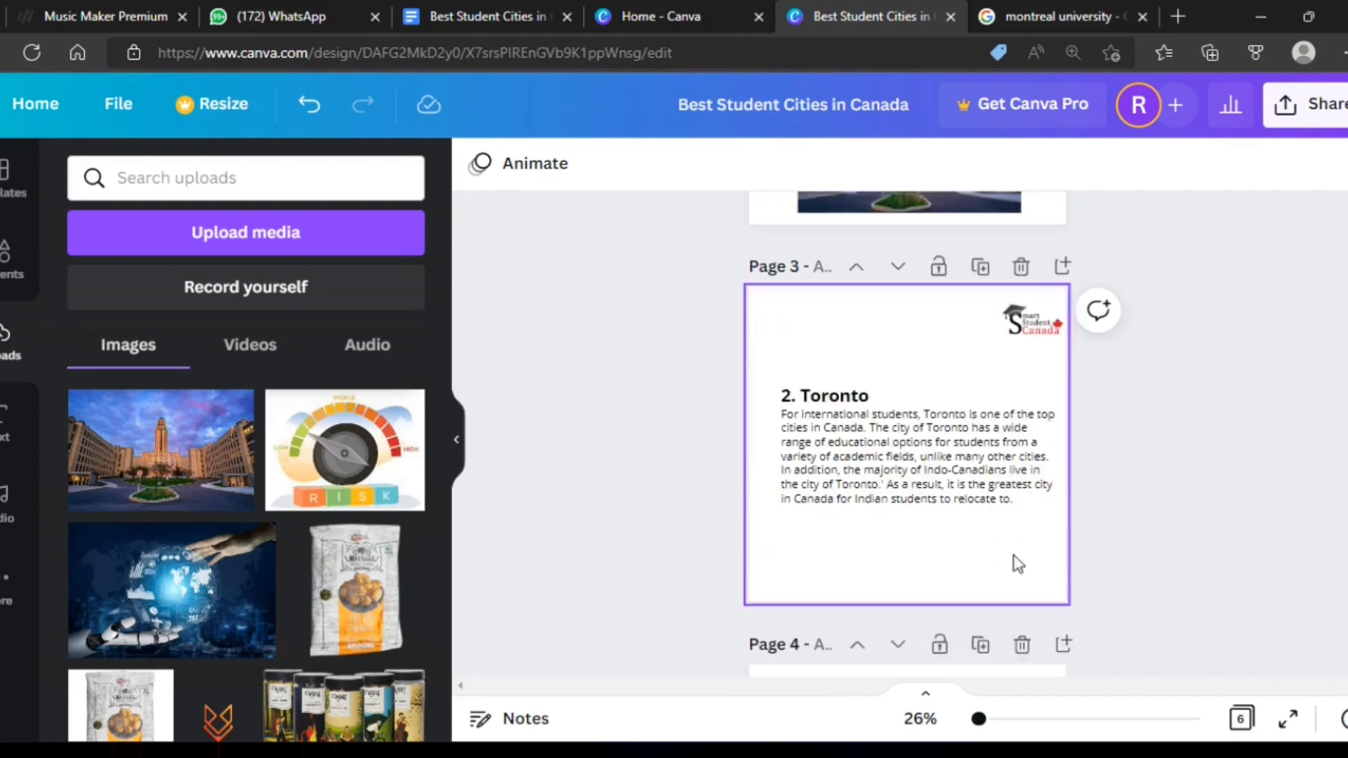
pyautogui.click(1039, 485)
pyautogui.moveTo(1077, 472)
pyautogui.mouseDown()
pyautogui.moveTo(1095, 503)
pyautogui.moveTo(1049, 507)
pyautogui.moveTo(971, 484)
pyautogui.mouseUp()
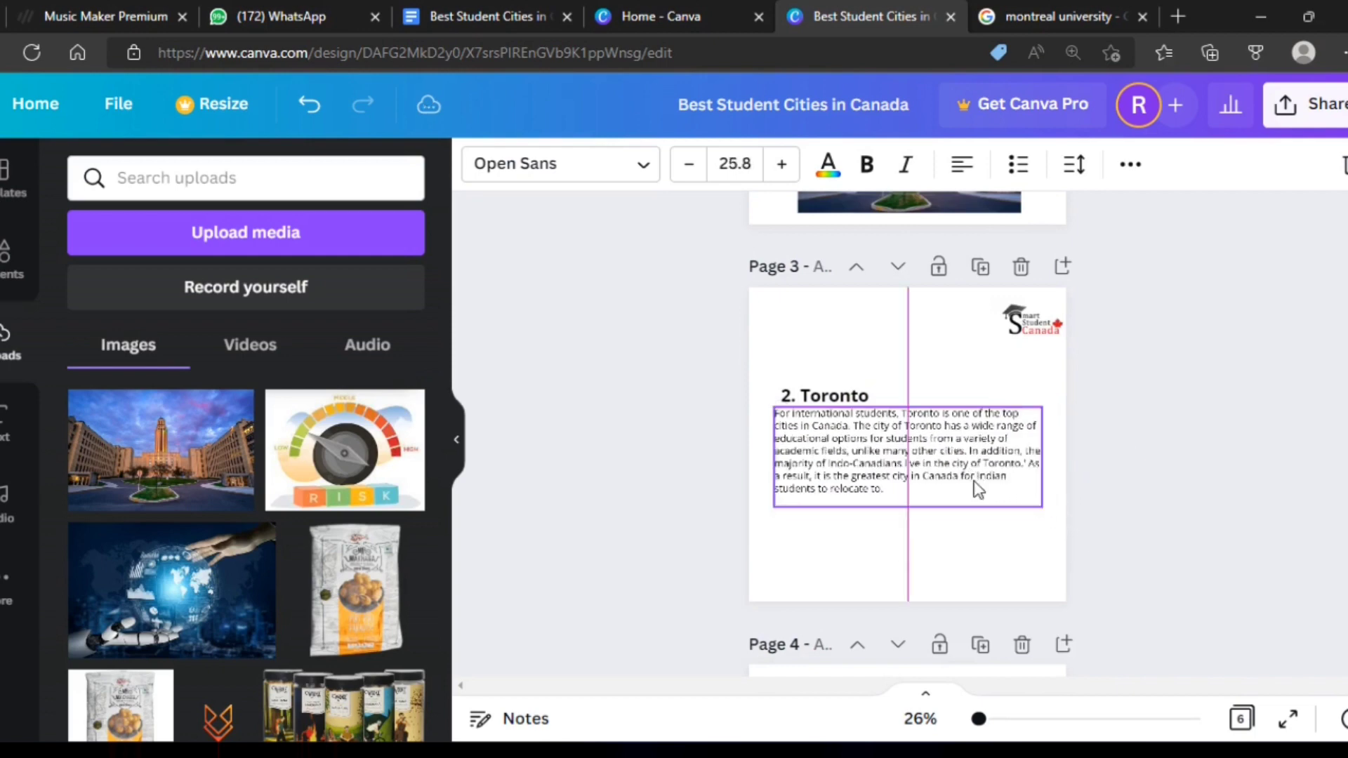
pyautogui.click(1169, 483)
pyautogui.click(835, 401)
pyautogui.moveTo(835, 400); pyautogui.dragTo(827, 389)
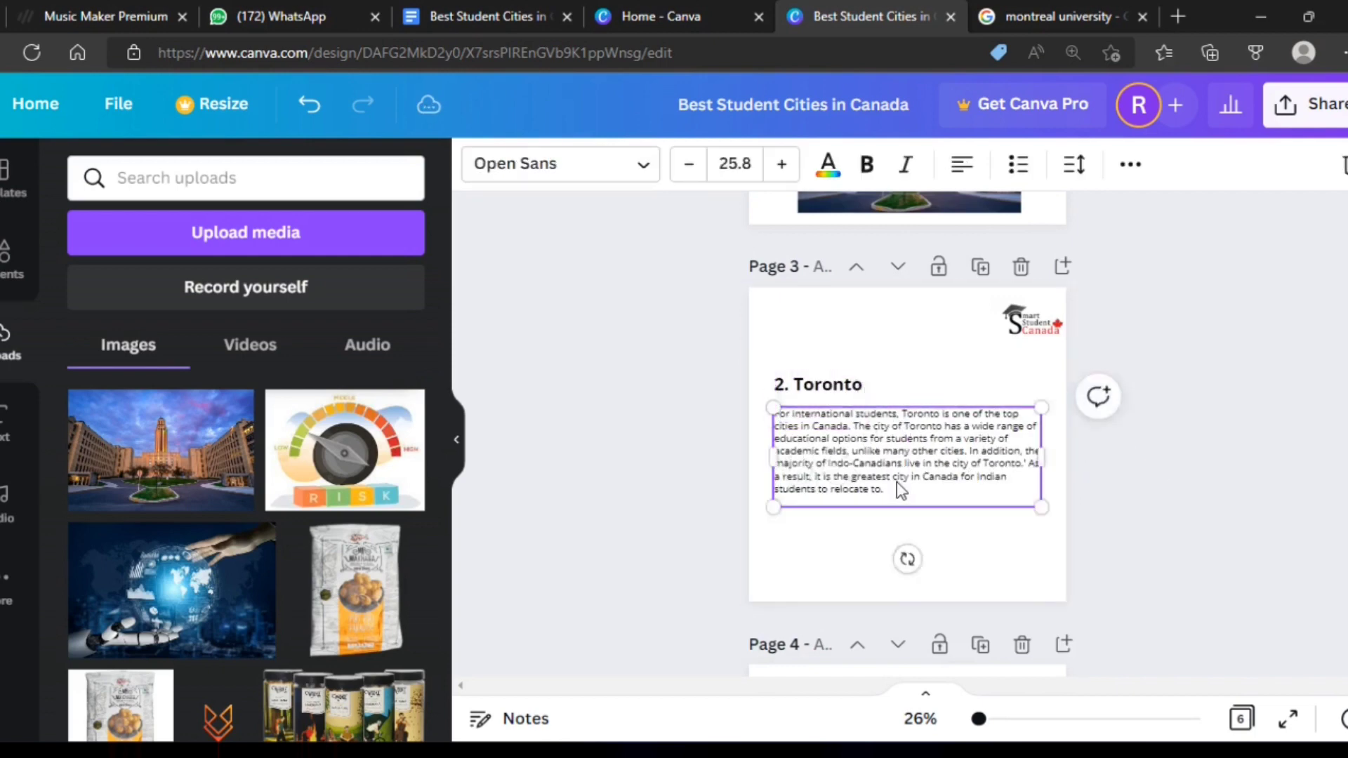
pyautogui.moveTo(896, 481); pyautogui.dragTo(897, 474)
pyautogui.click(1278, 504)
# Resize the Montreal university photo to about 792 × 379, then review the pages
pyautogui.scroll(2, 1277, 504)
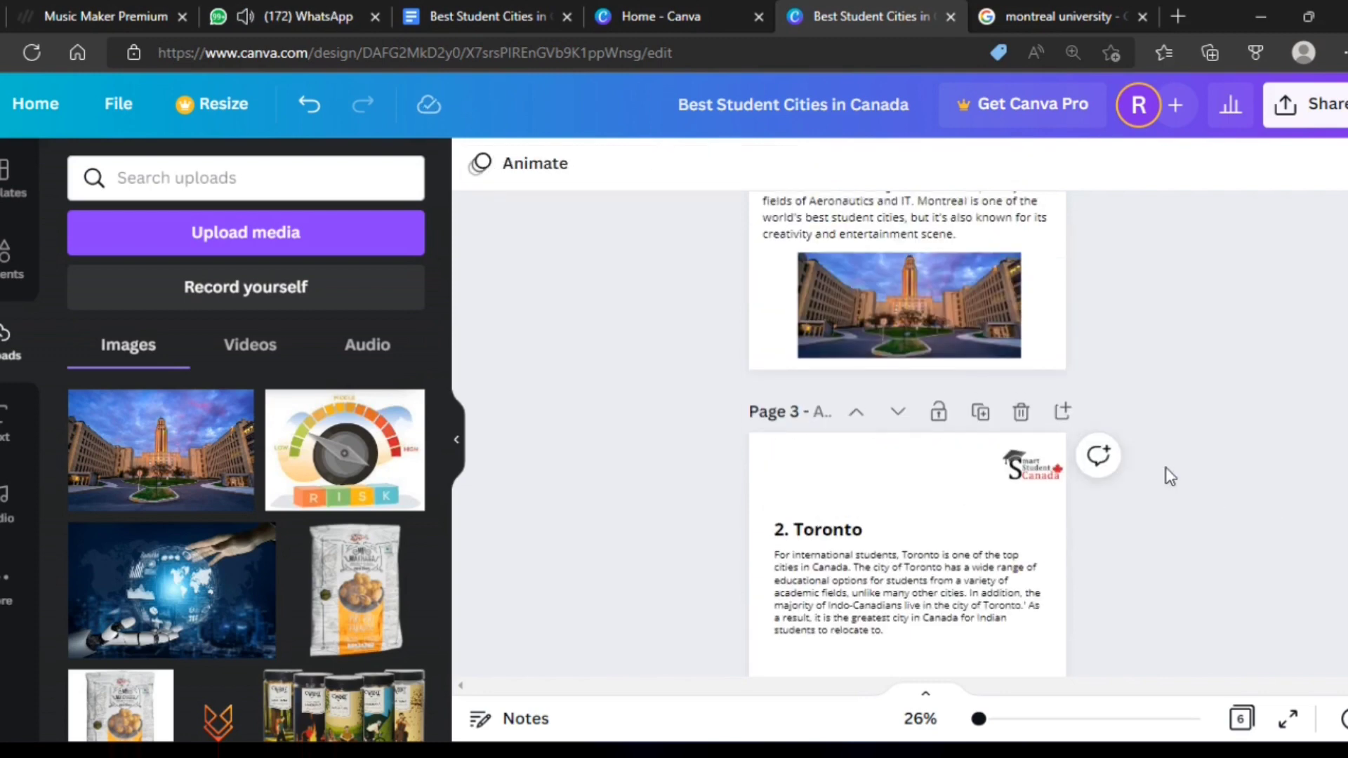
pyautogui.click(927, 334)
pyautogui.moveTo(798, 359); pyautogui.dragTo(798, 365)
pyautogui.moveTo(1024, 365); pyautogui.dragTo(1021, 363)
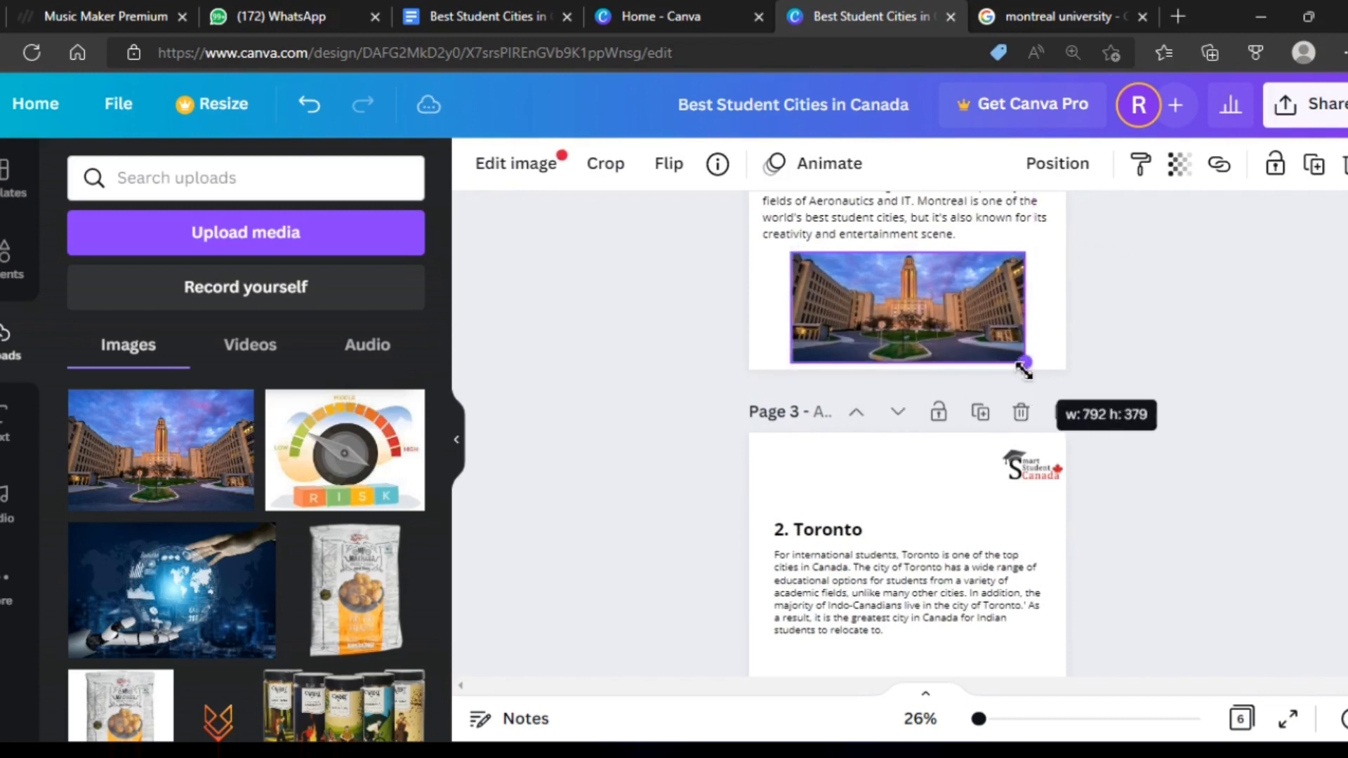
pyautogui.click(1181, 468)
pyautogui.scroll(2, 1181, 469)
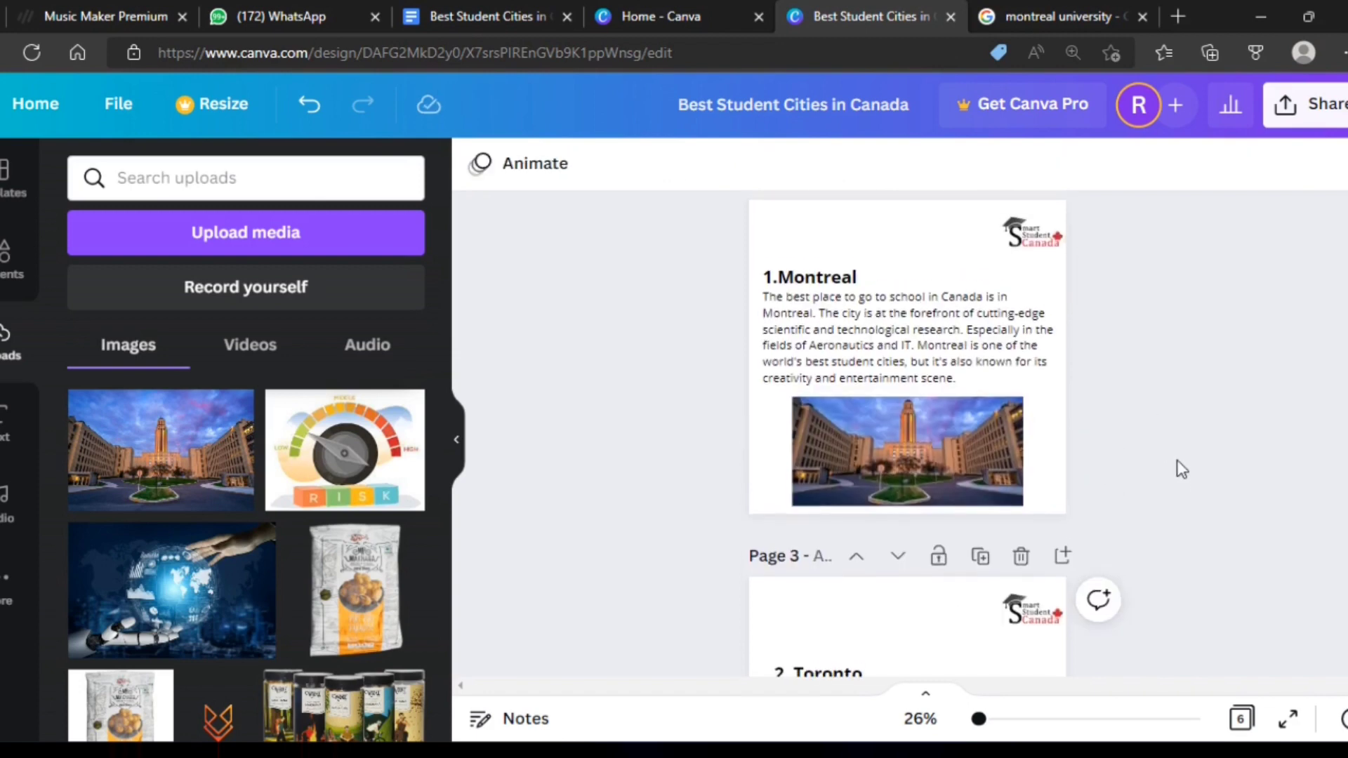
pyautogui.click(970, 368)
pyautogui.click(1202, 429)
pyautogui.scroll(5, 1203, 429)
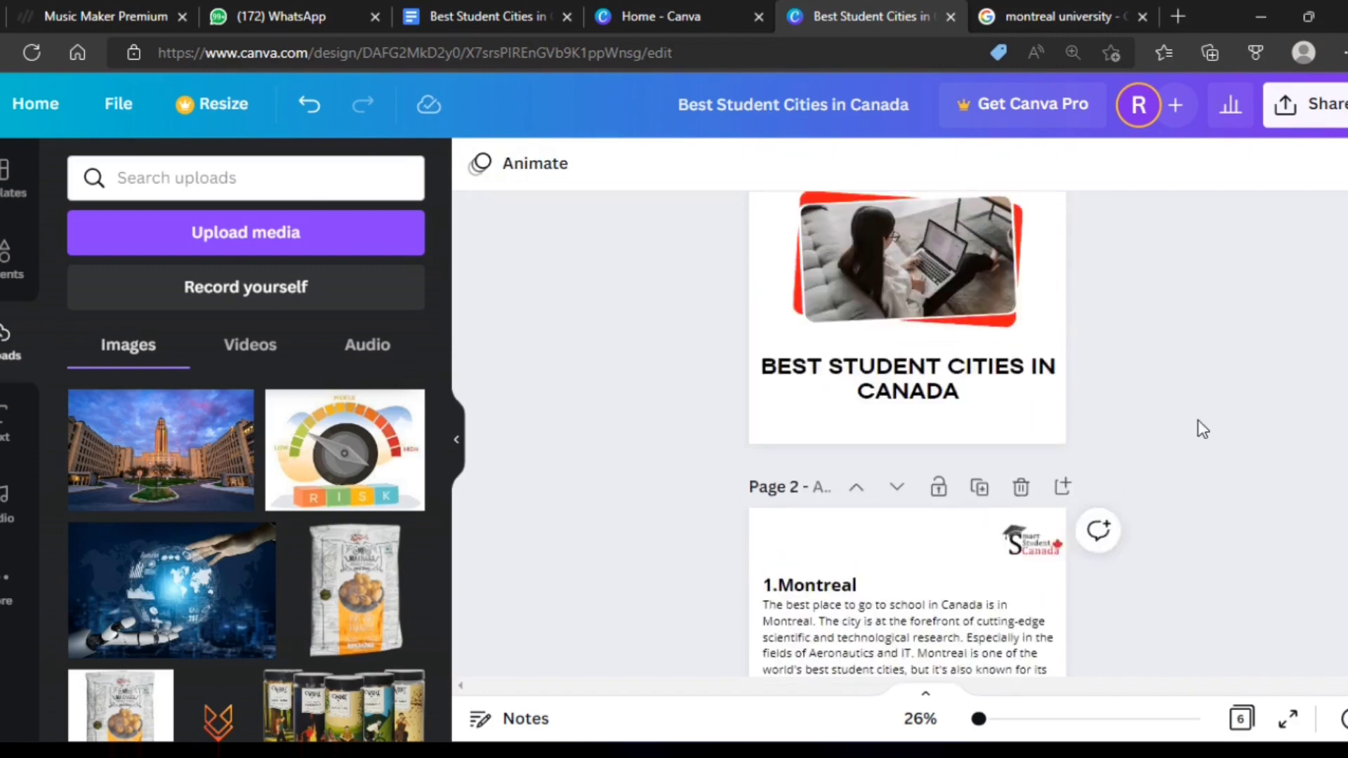
pyautogui.scroll(-3, 1244, 593)
pyautogui.scroll(-5, 1244, 593)
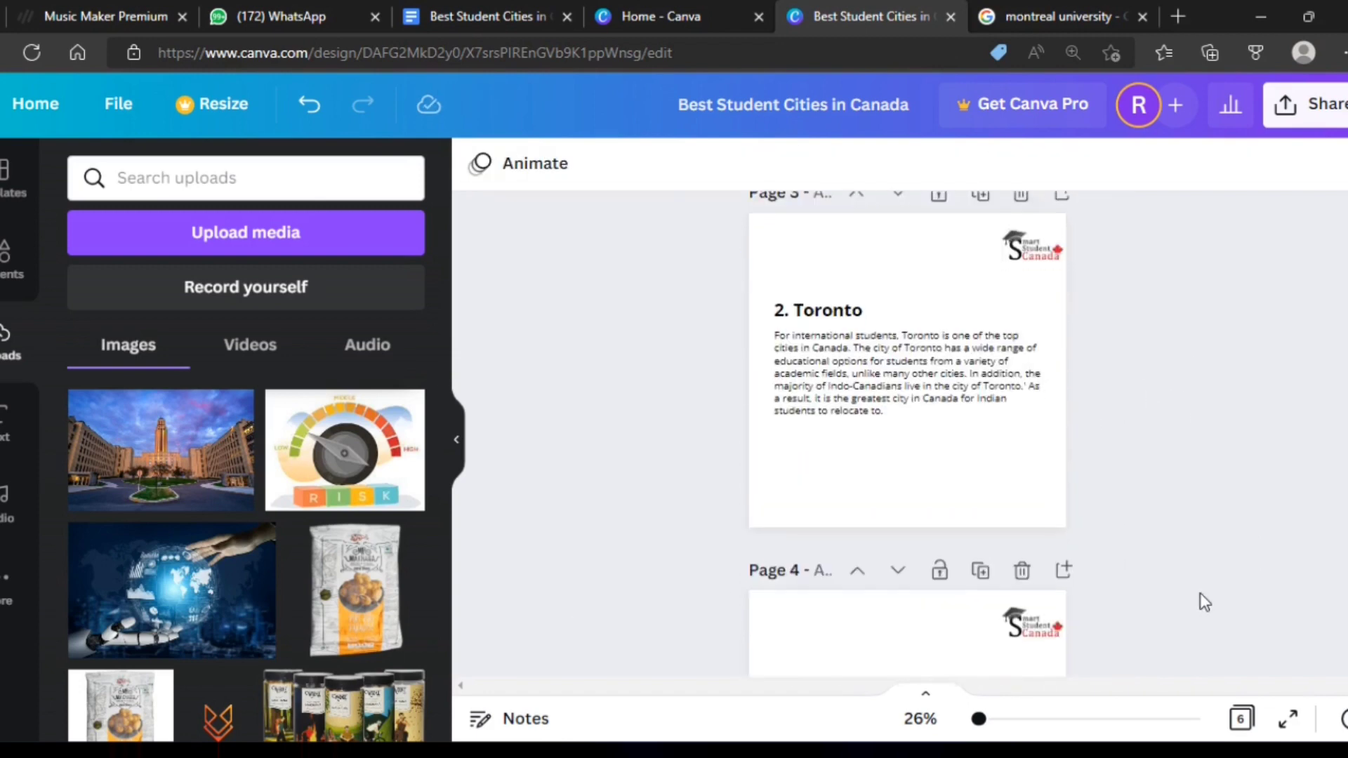
# Change the image search from 'montreal university' to 'Toronto university'
pyautogui.click(1029, 14)
pyautogui.click(262, 112)
pyautogui.moveTo(281, 111); pyautogui.dragTo(191, 112)
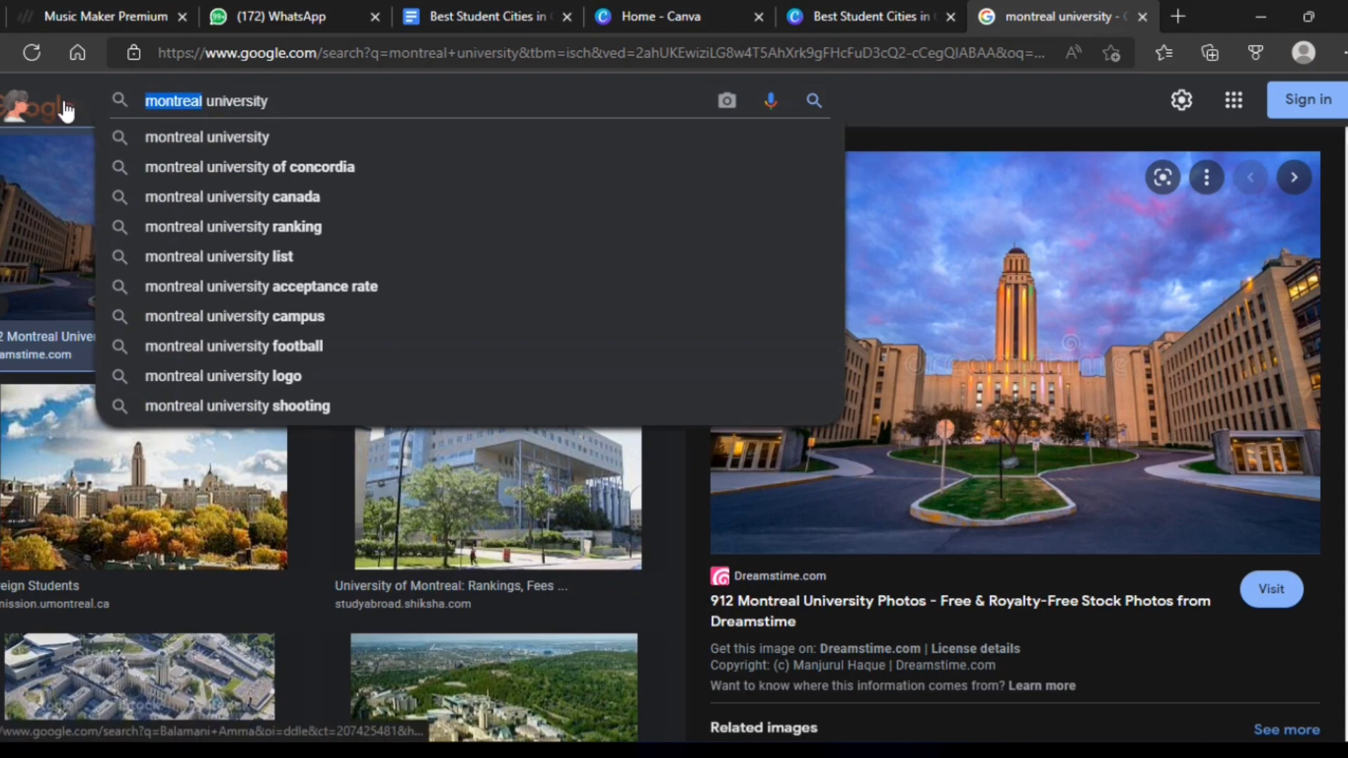
pyautogui.press('BackSpace')
pyautogui.write('Toro')
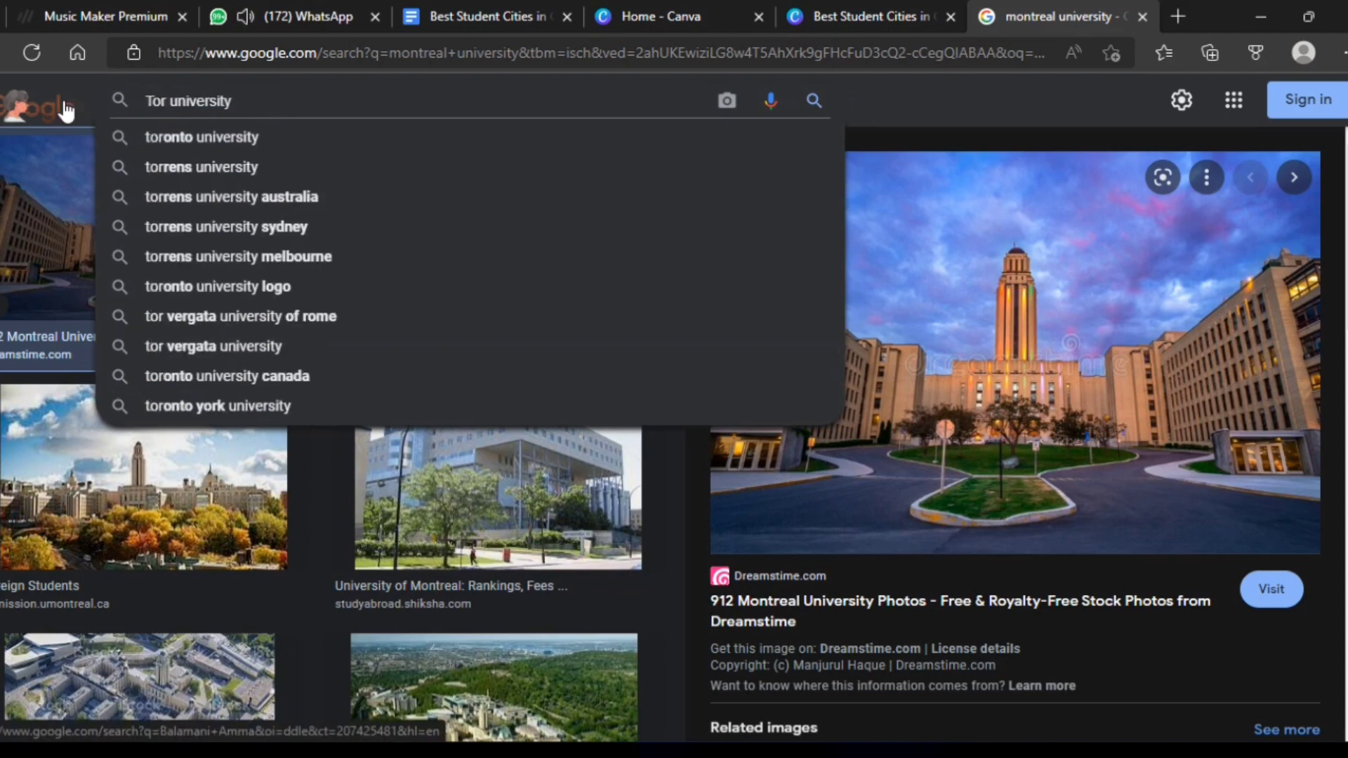
pyautogui.write('nto')
pyautogui.press('Return')
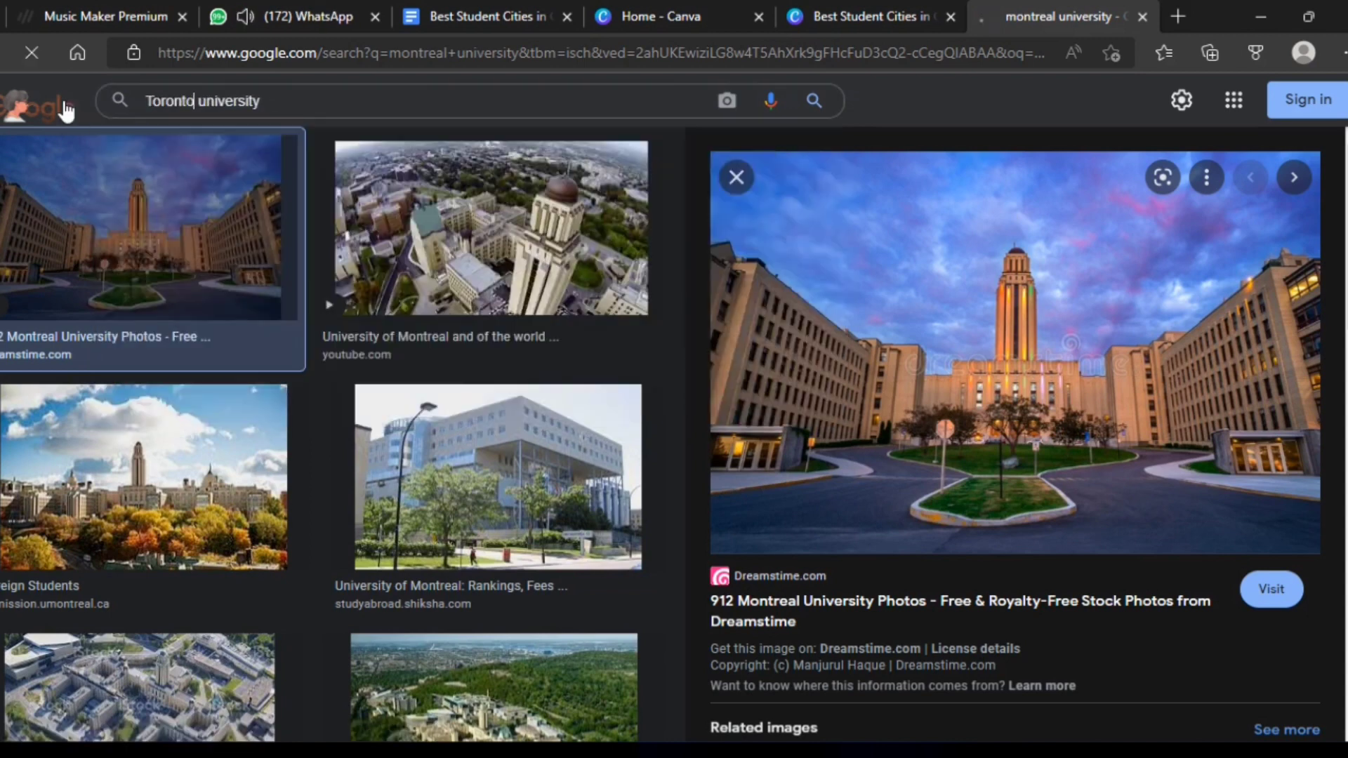
# Save a University of Toronto photo as JPG 'download (19)'
pyautogui.scroll(-1, 616, 541)
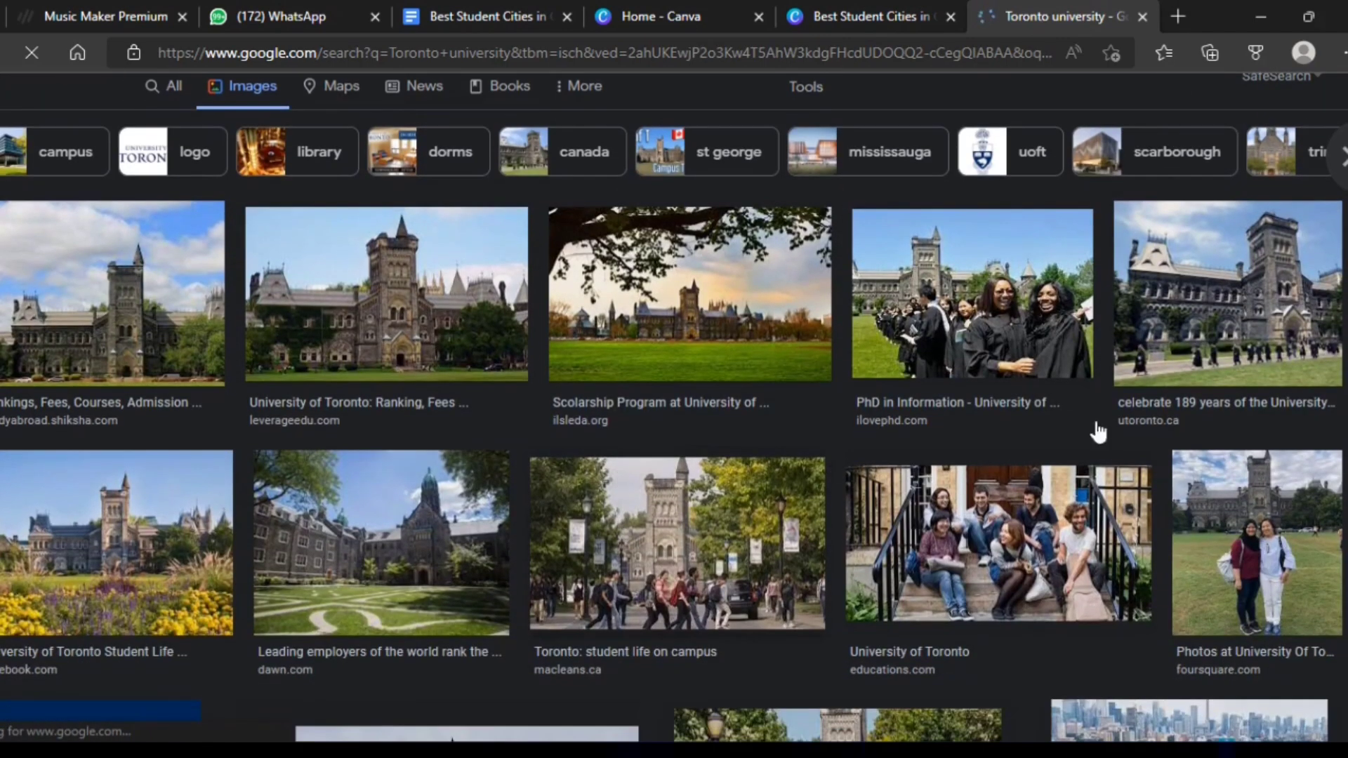
pyautogui.click(1183, 309)
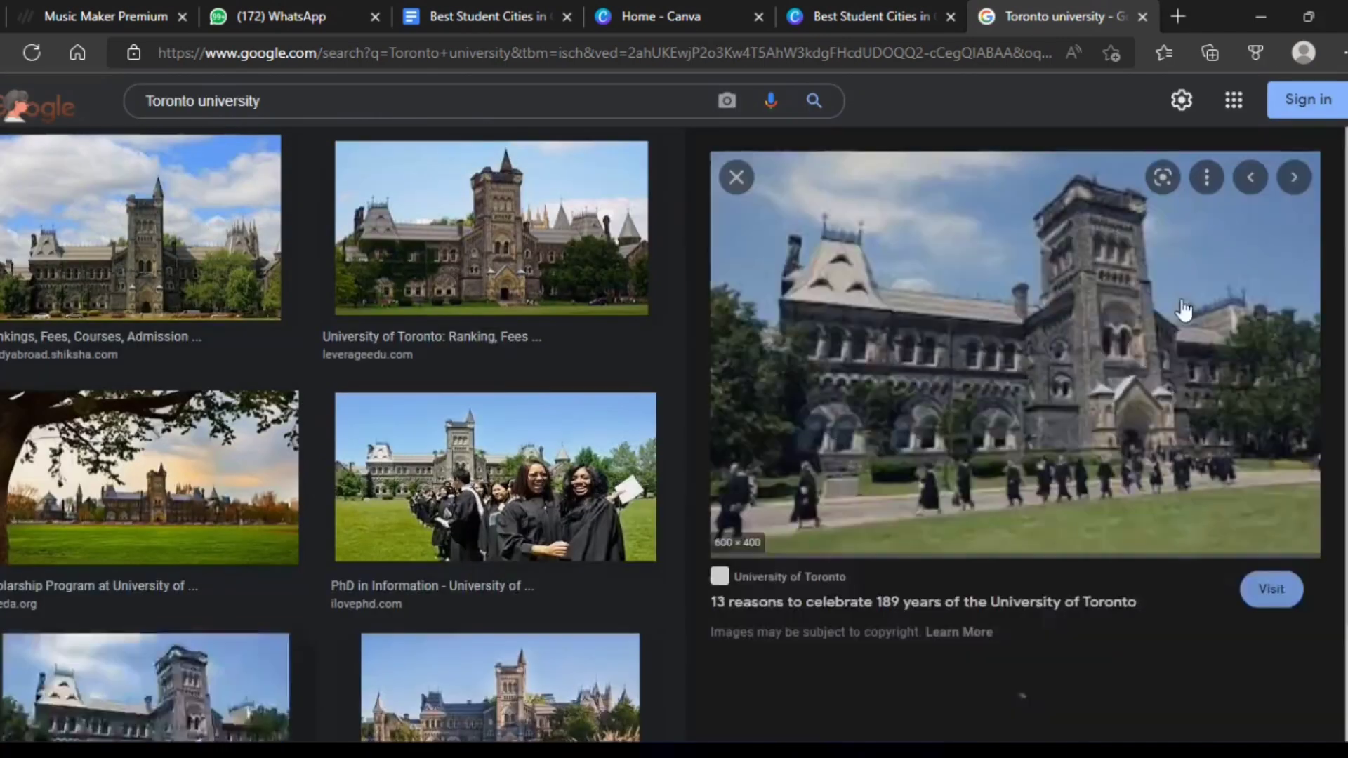
pyautogui.rightClick(1154, 360)
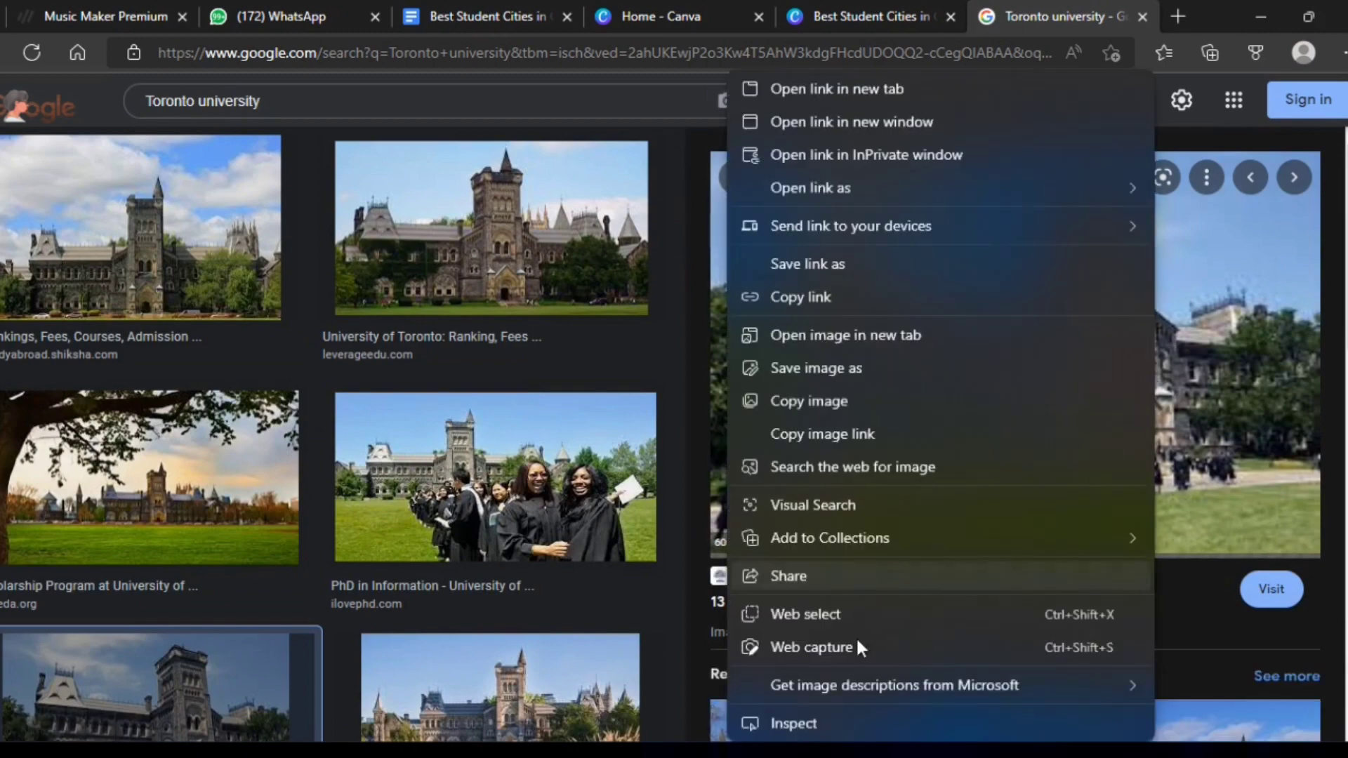
pyautogui.click(890, 388)
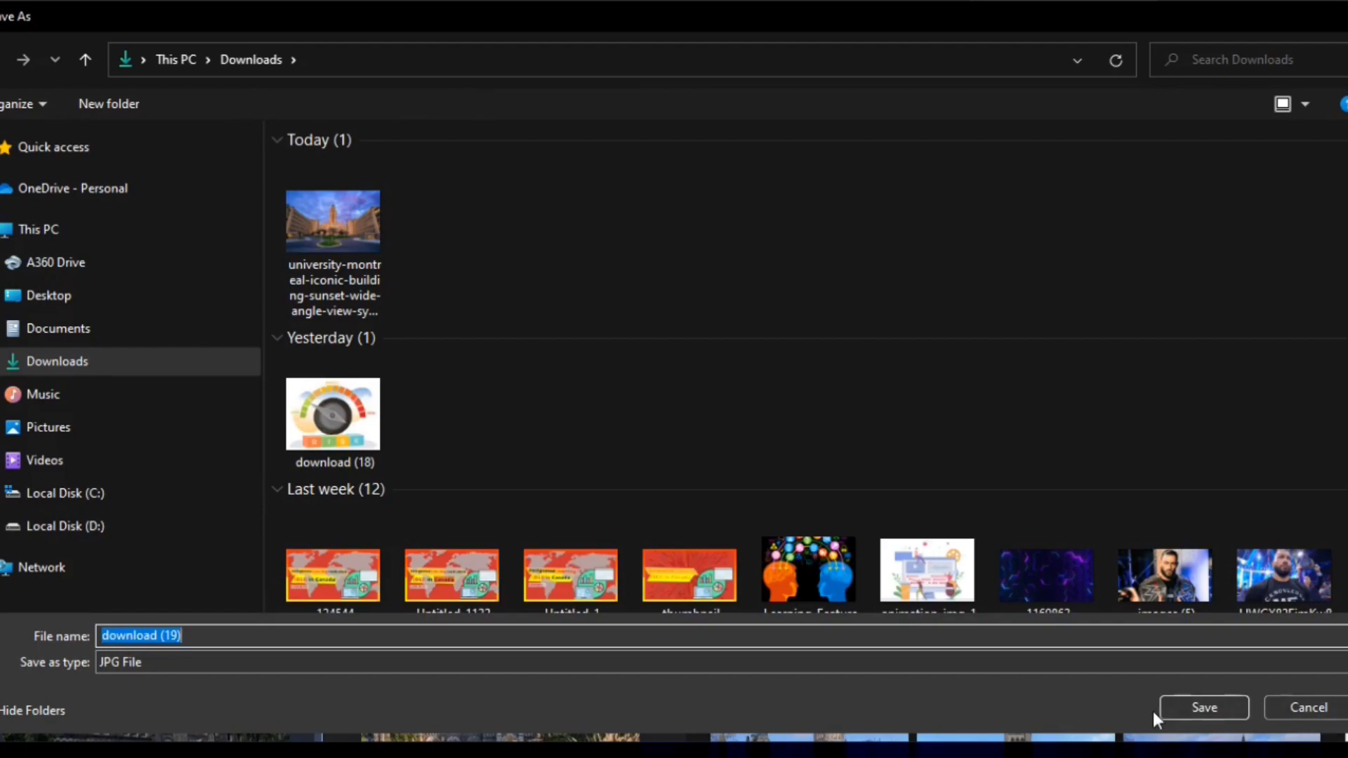
pyautogui.click(1199, 707)
# Back in Canva, upload 'download (19)' and select the Toronto paragraph
pyautogui.hotkey('ctrl', '3')
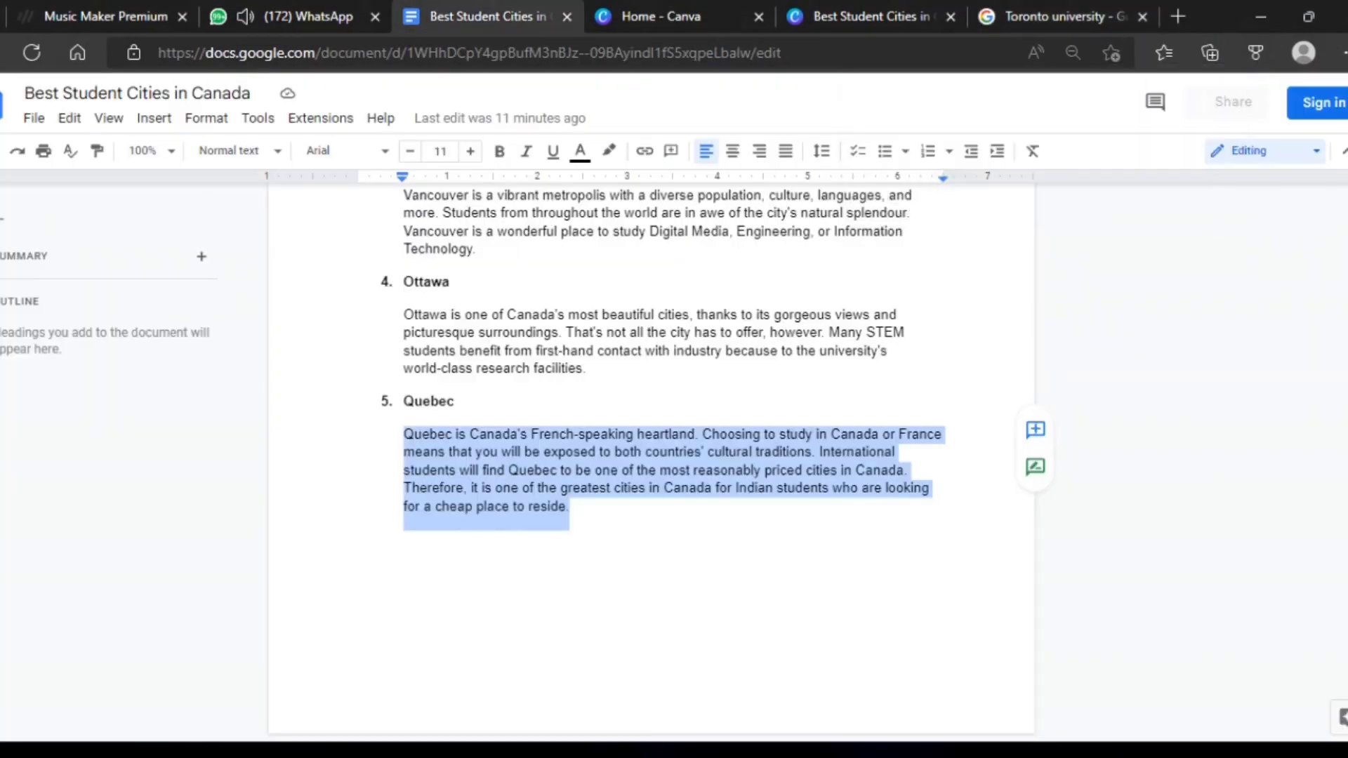
pyautogui.click(663, 1)
pyautogui.click(878, 2)
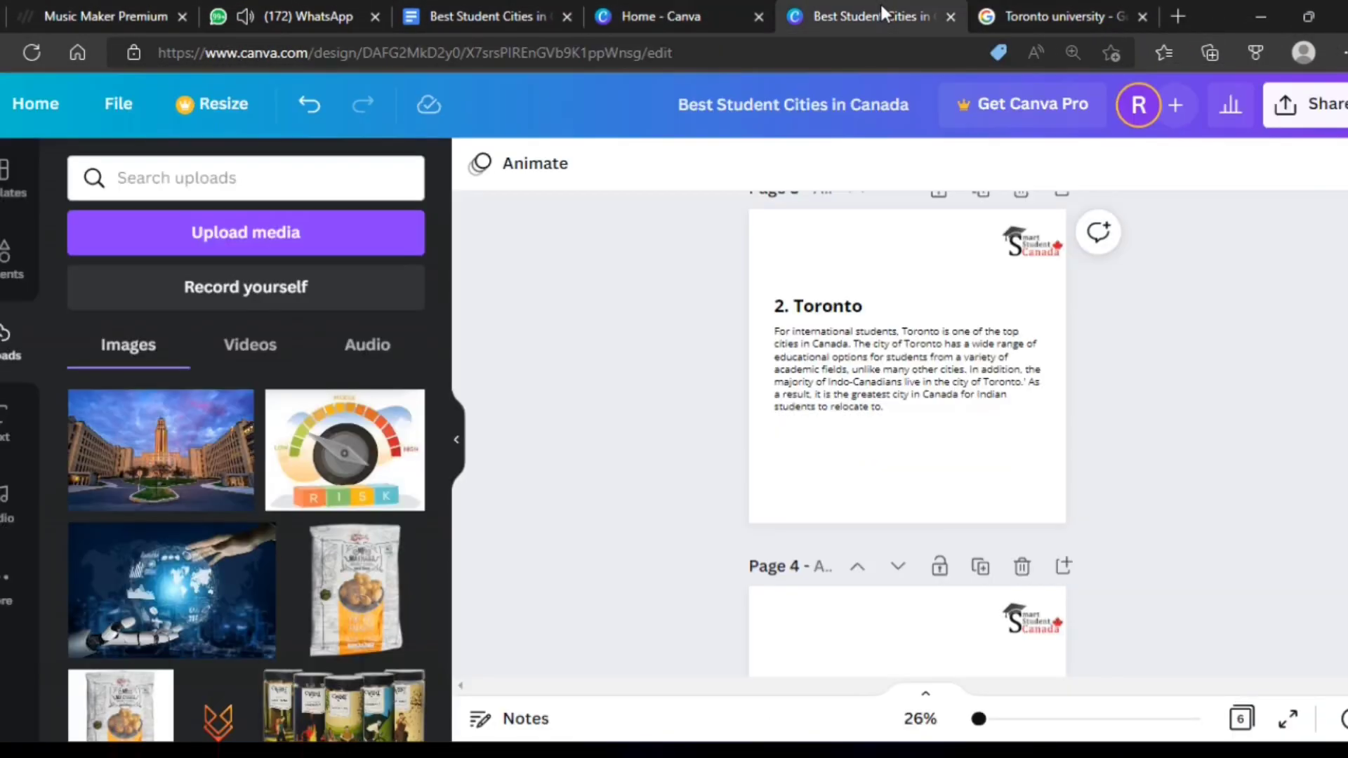
pyautogui.click(189, 236)
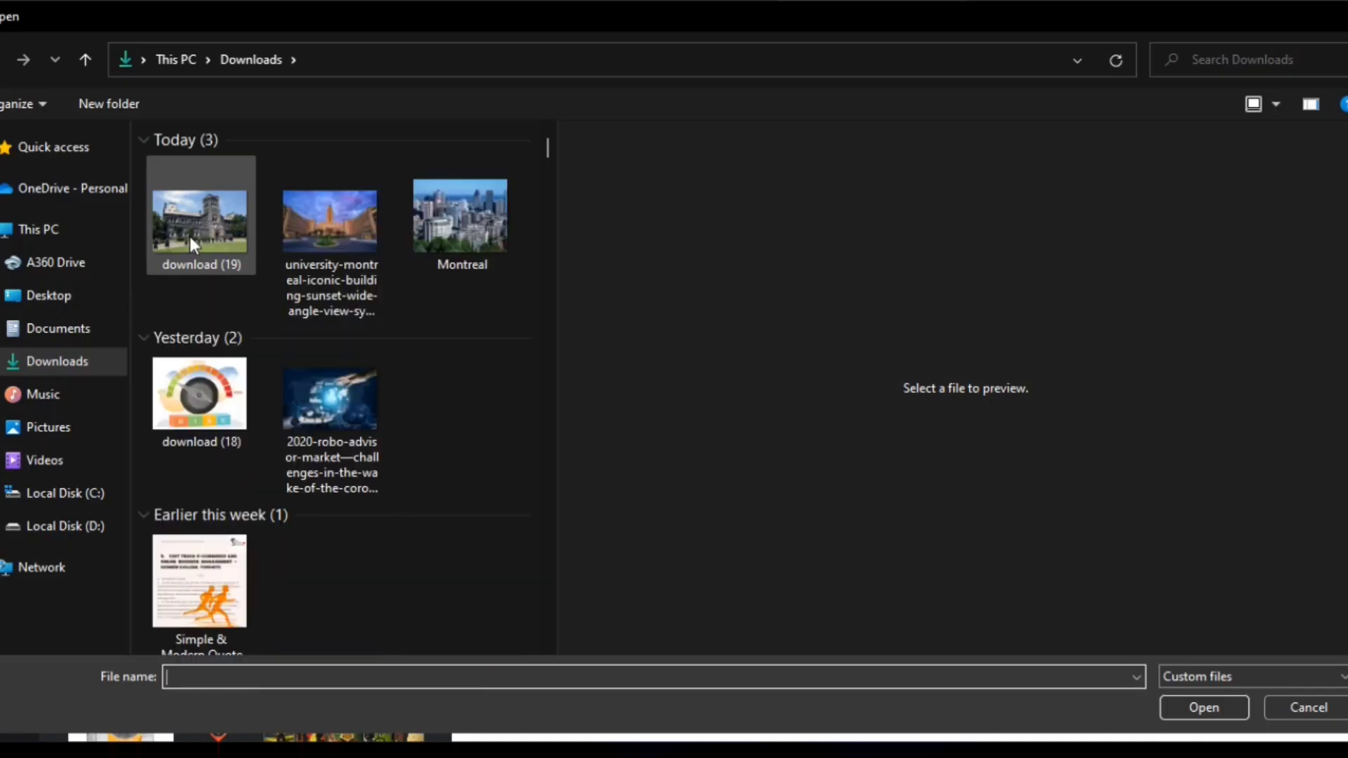
pyautogui.click(1207, 710)
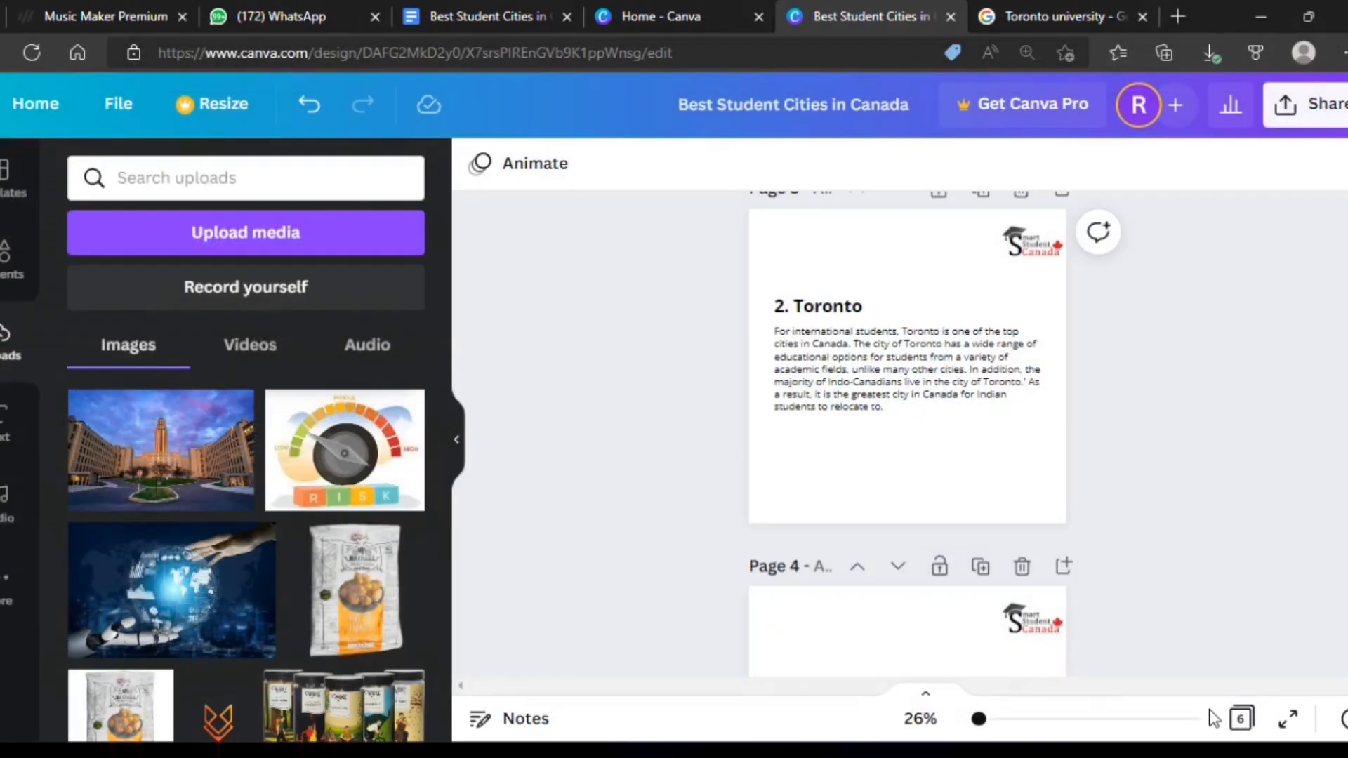
pyautogui.click(906, 402)
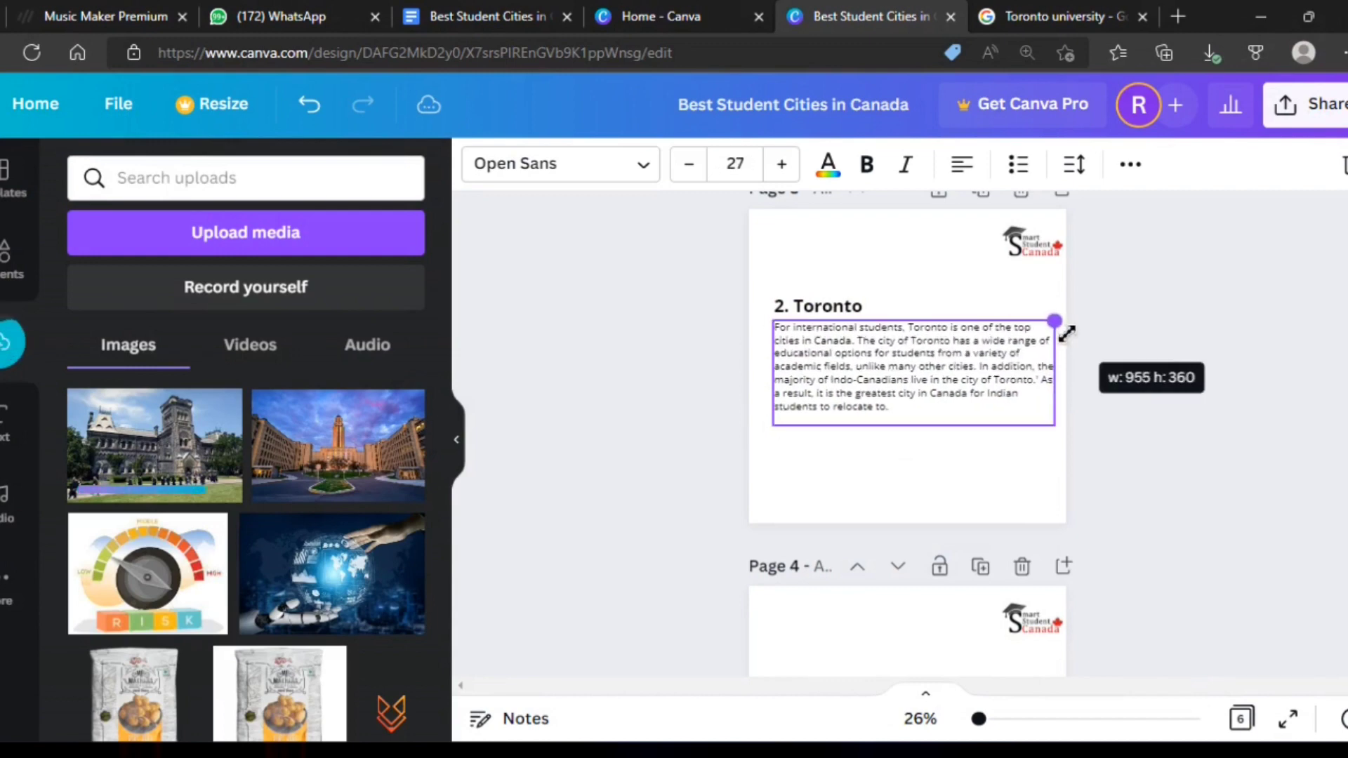
# Enlarge the Toronto paragraph and place the Toronto photo below it on page 3
pyautogui.moveTo(1053, 334); pyautogui.dragTo(1060, 329)
pyautogui.click(1087, 487)
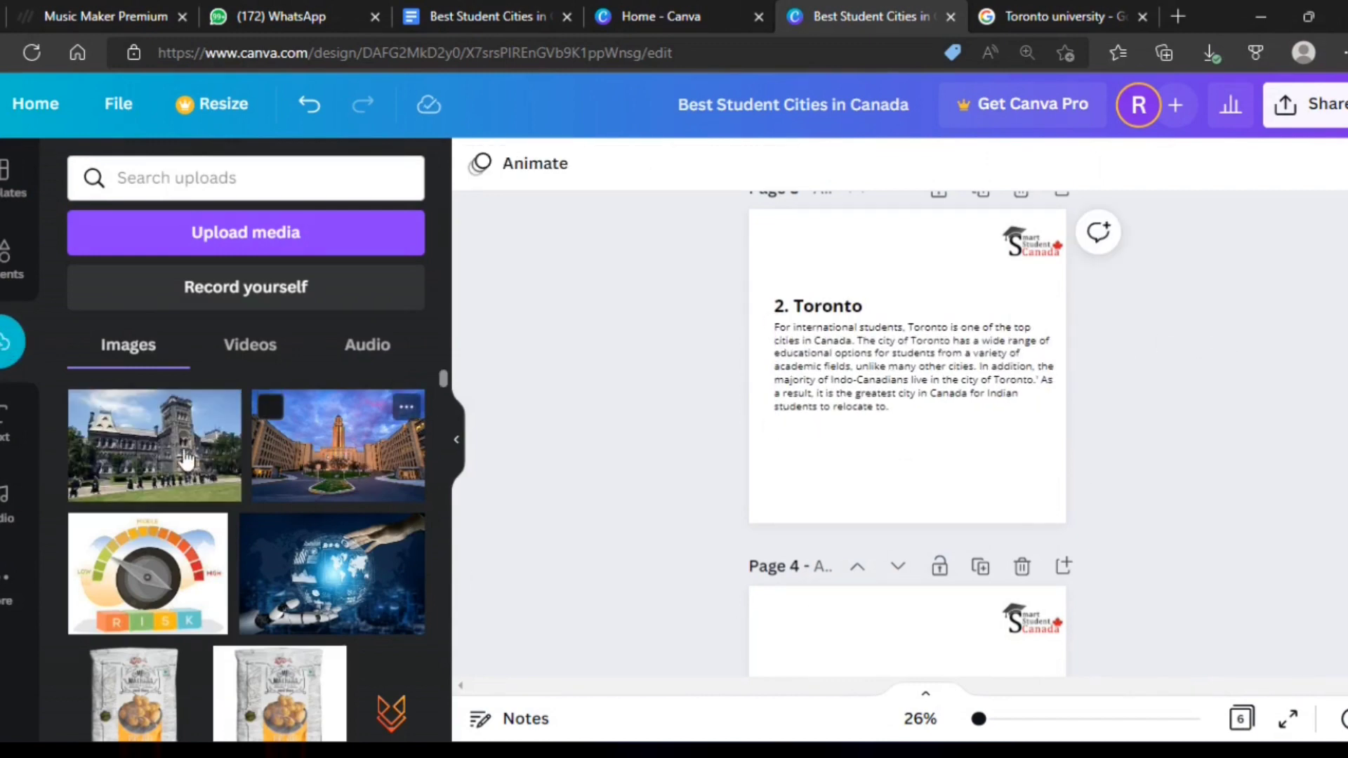
pyautogui.moveTo(154, 446)
pyautogui.mouseDown()
pyautogui.moveTo(968, 377)
pyautogui.moveTo(944, 423)
pyautogui.moveTo(944, 521)
pyautogui.moveTo(1025, 487)
pyautogui.mouseUp()
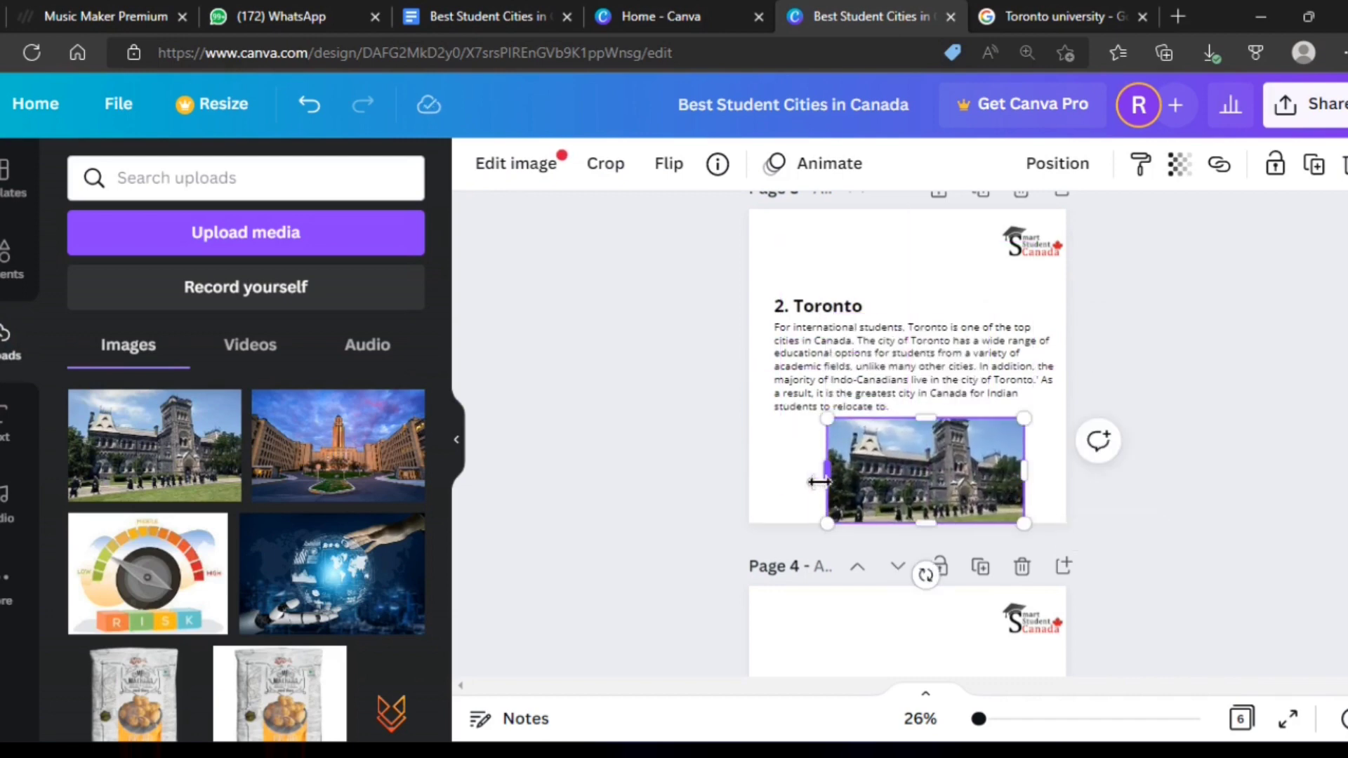
pyautogui.moveTo(820, 482); pyautogui.dragTo(807, 481)
pyautogui.moveTo(1027, 525); pyautogui.dragTo(968, 493)
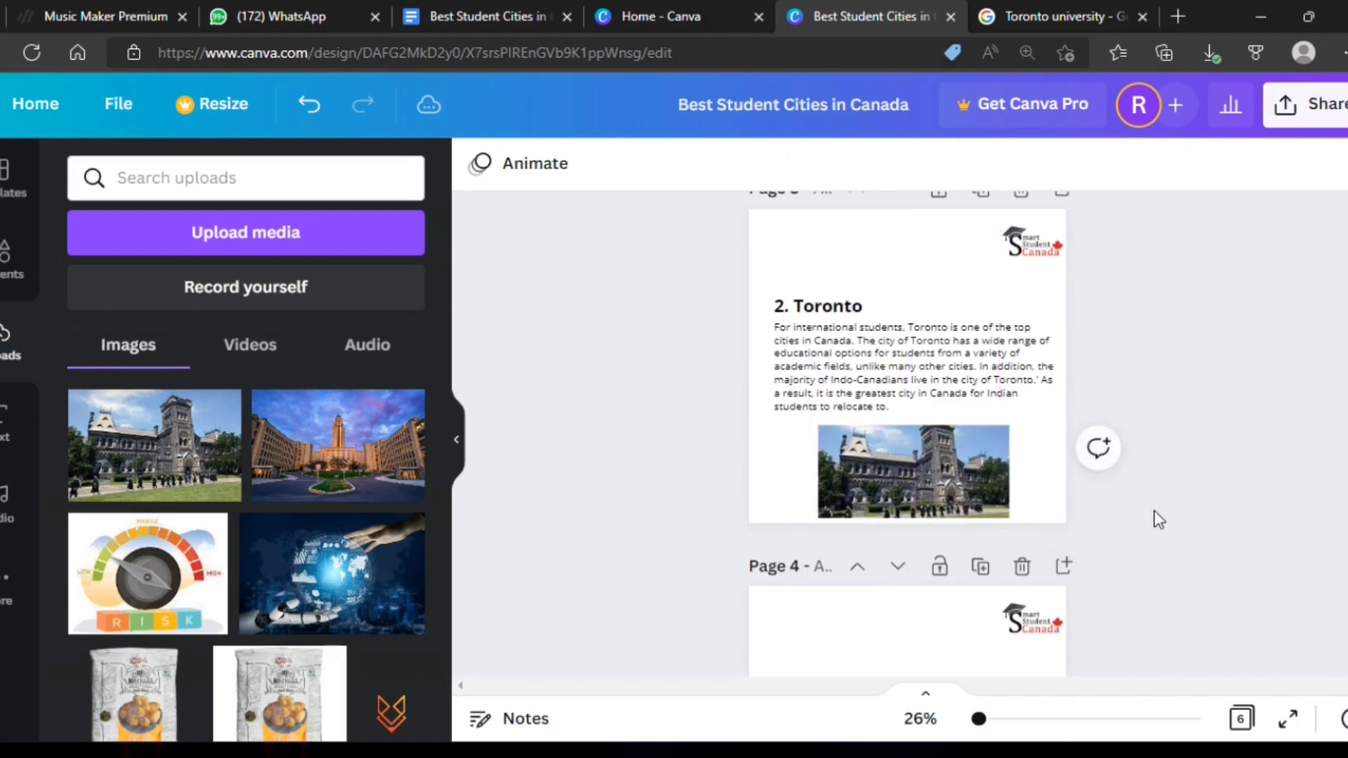
# Widen the Toronto paragraph, then enlarge and centre the photo beneath it
pyautogui.click(1018, 375)
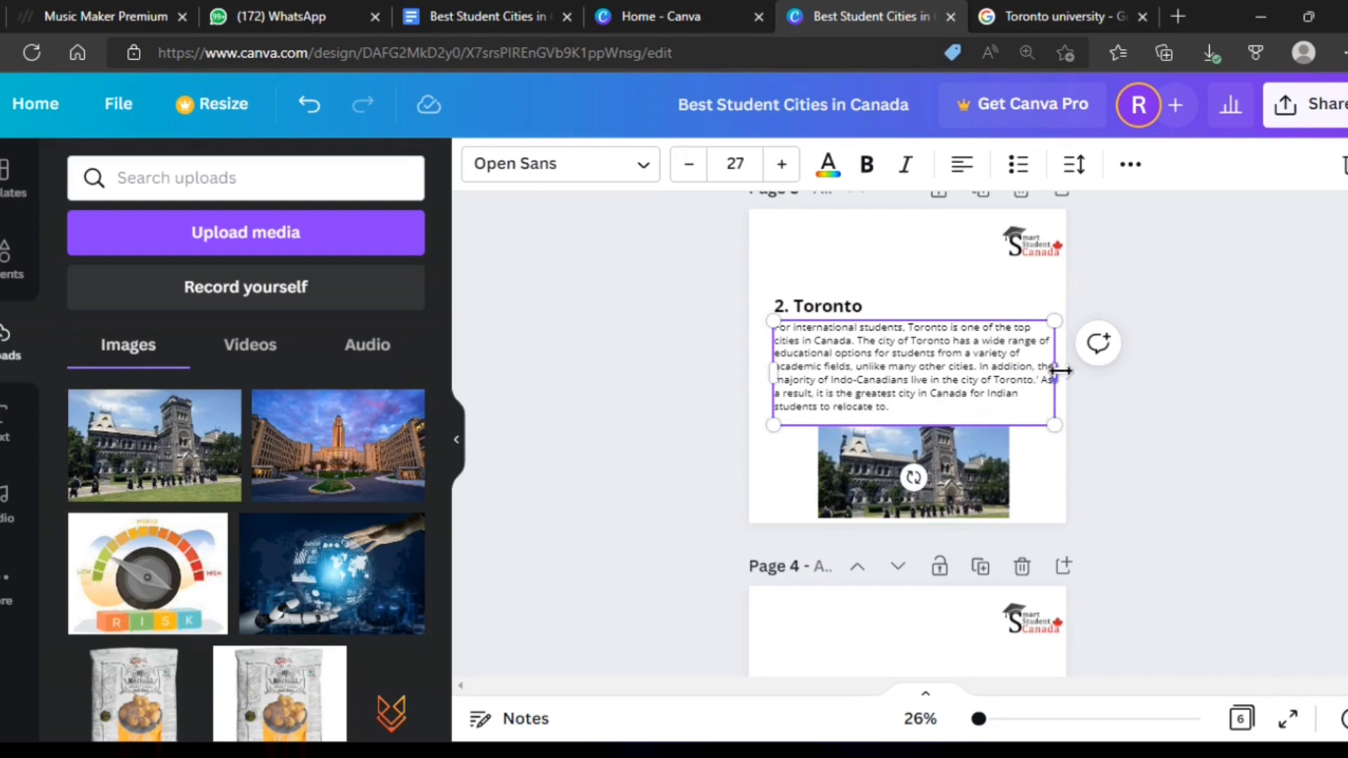
pyautogui.moveTo(1060, 371)
pyautogui.mouseDown()
pyautogui.moveTo(1071, 414)
pyautogui.moveTo(1049, 421)
pyautogui.mouseUp()
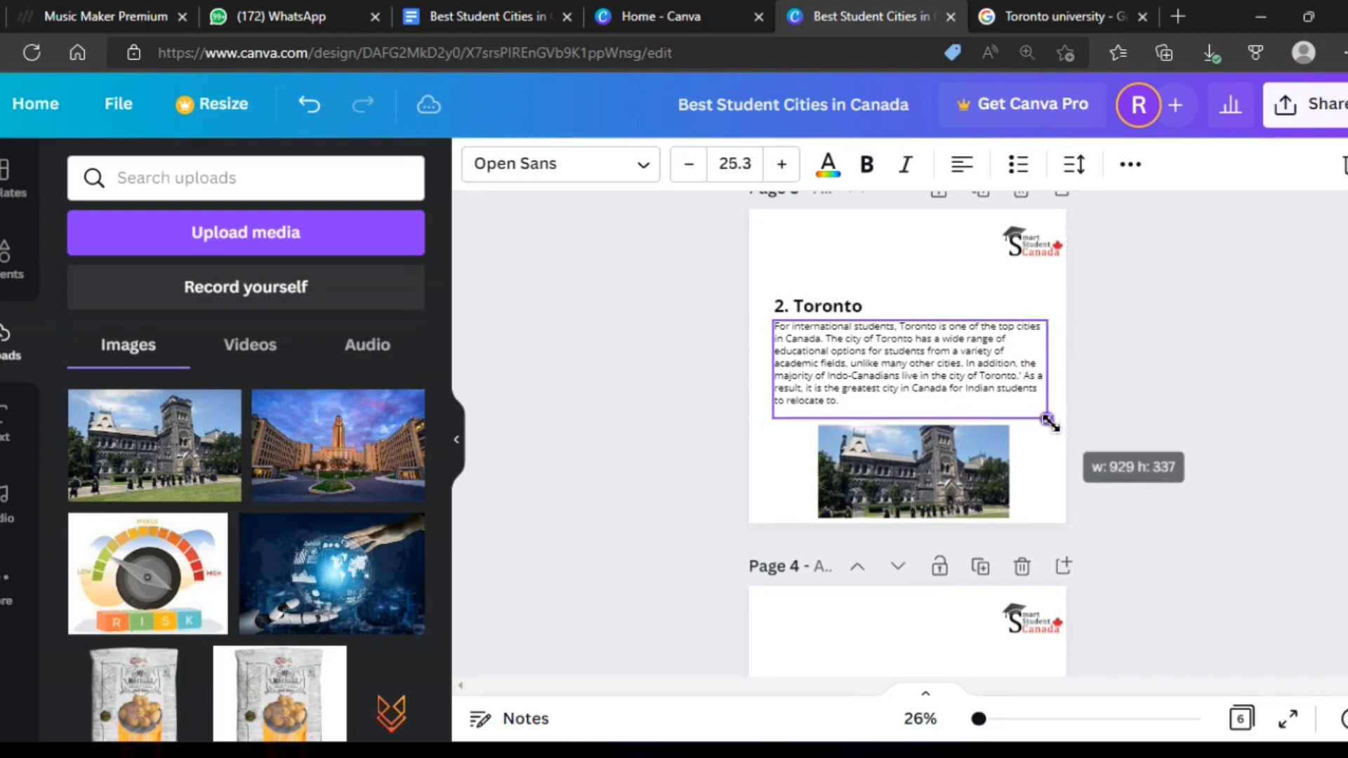
pyautogui.click(977, 482)
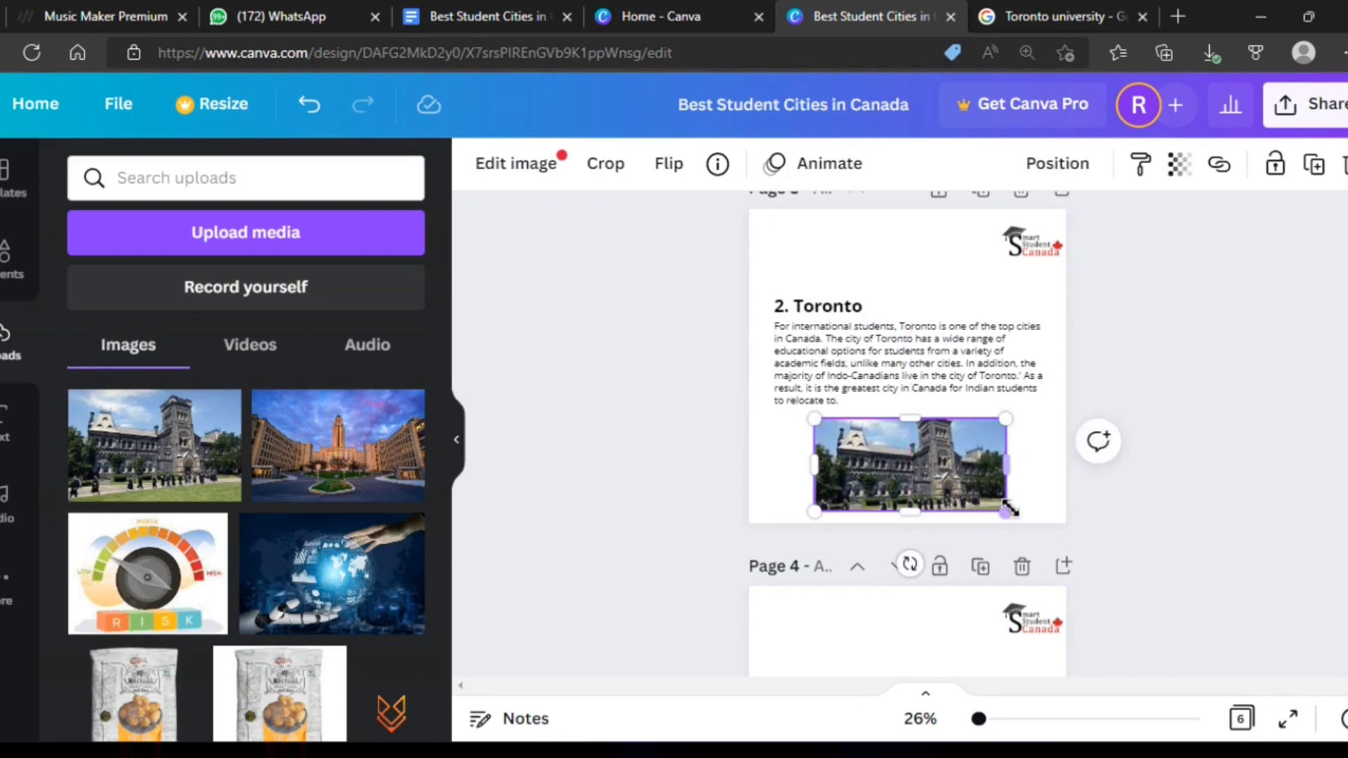
pyautogui.moveTo(1011, 511); pyautogui.dragTo(1016, 513)
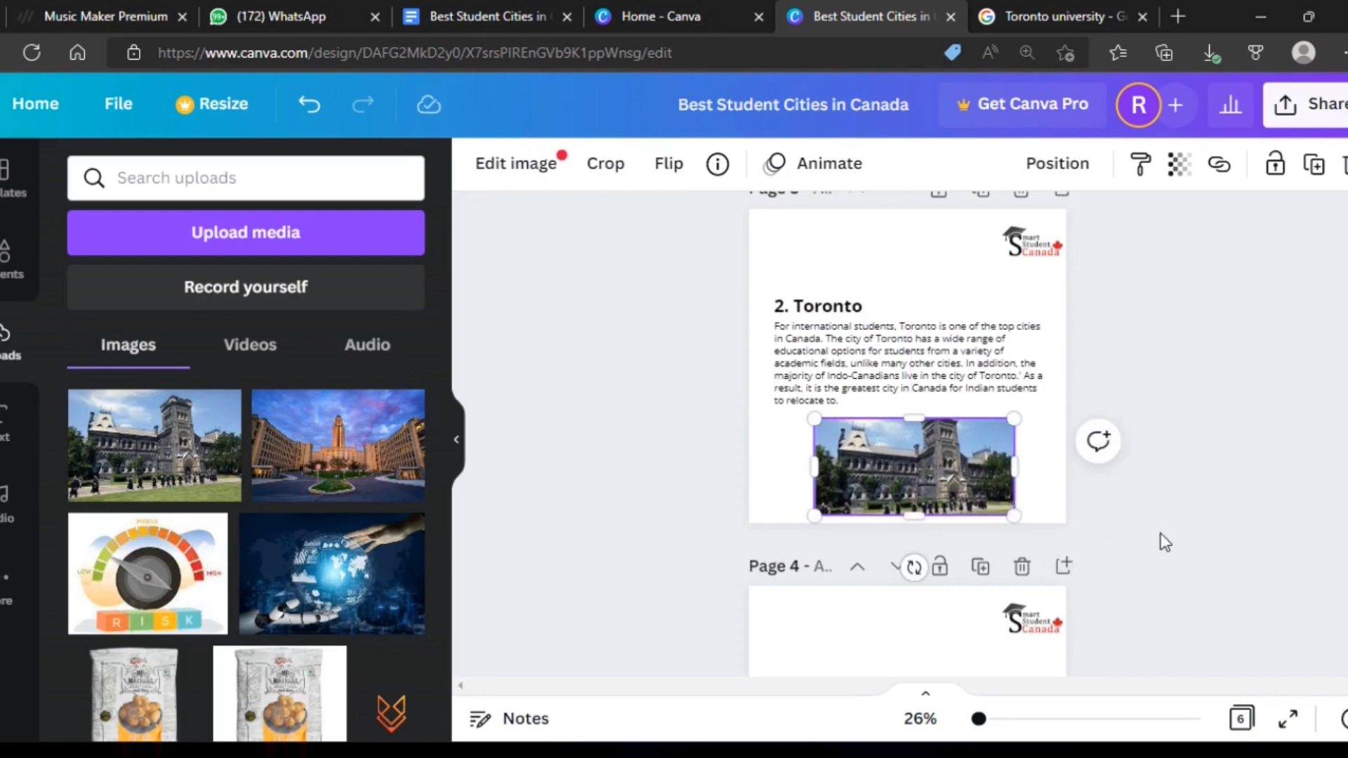
pyautogui.click(1161, 542)
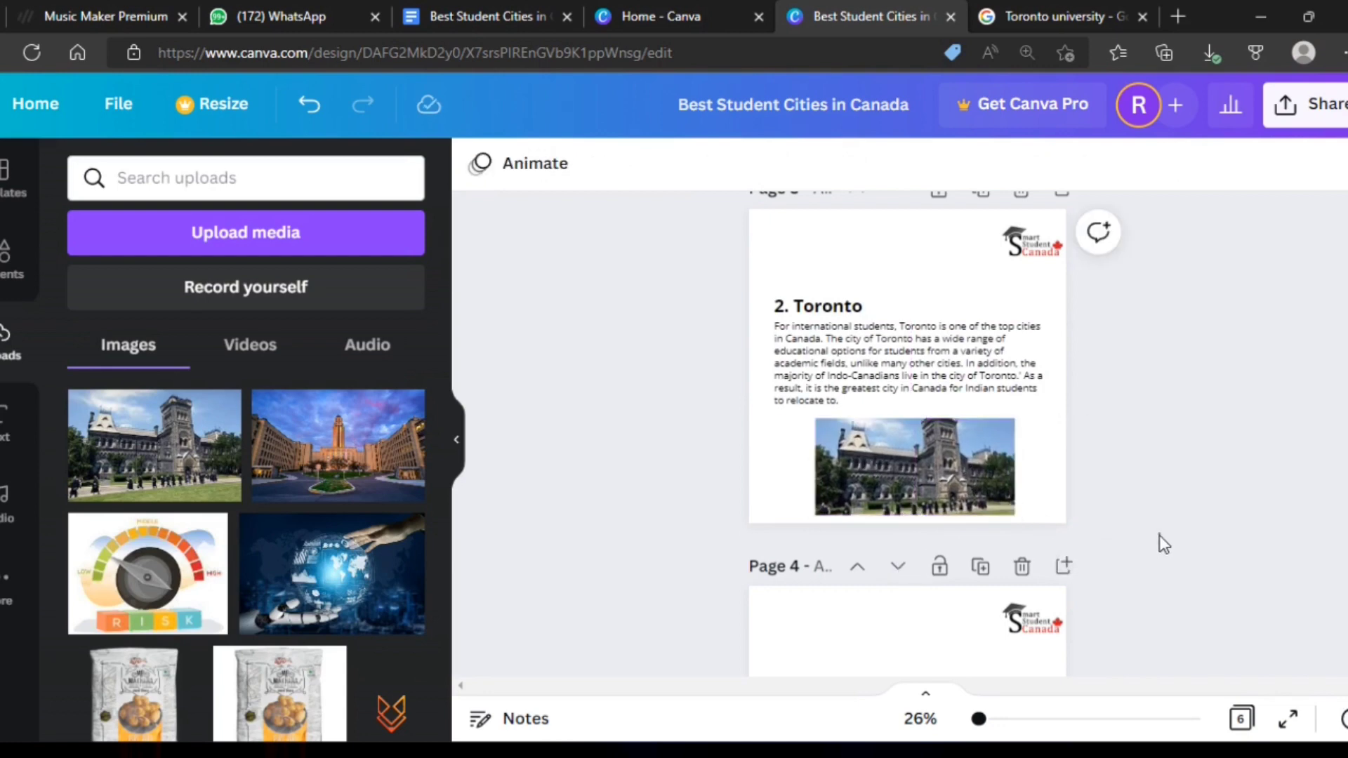
pyautogui.moveTo(935, 484); pyautogui.dragTo(941, 480)
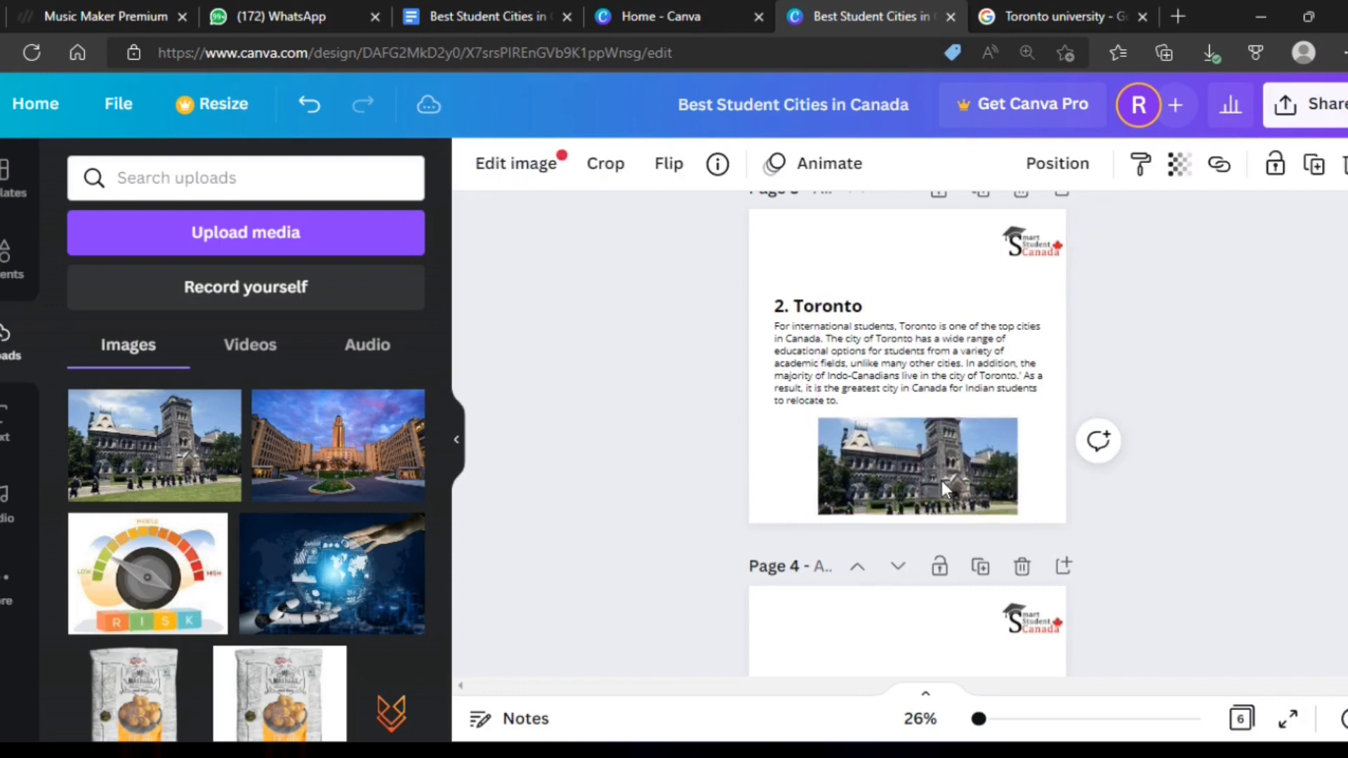
pyautogui.click(941, 480)
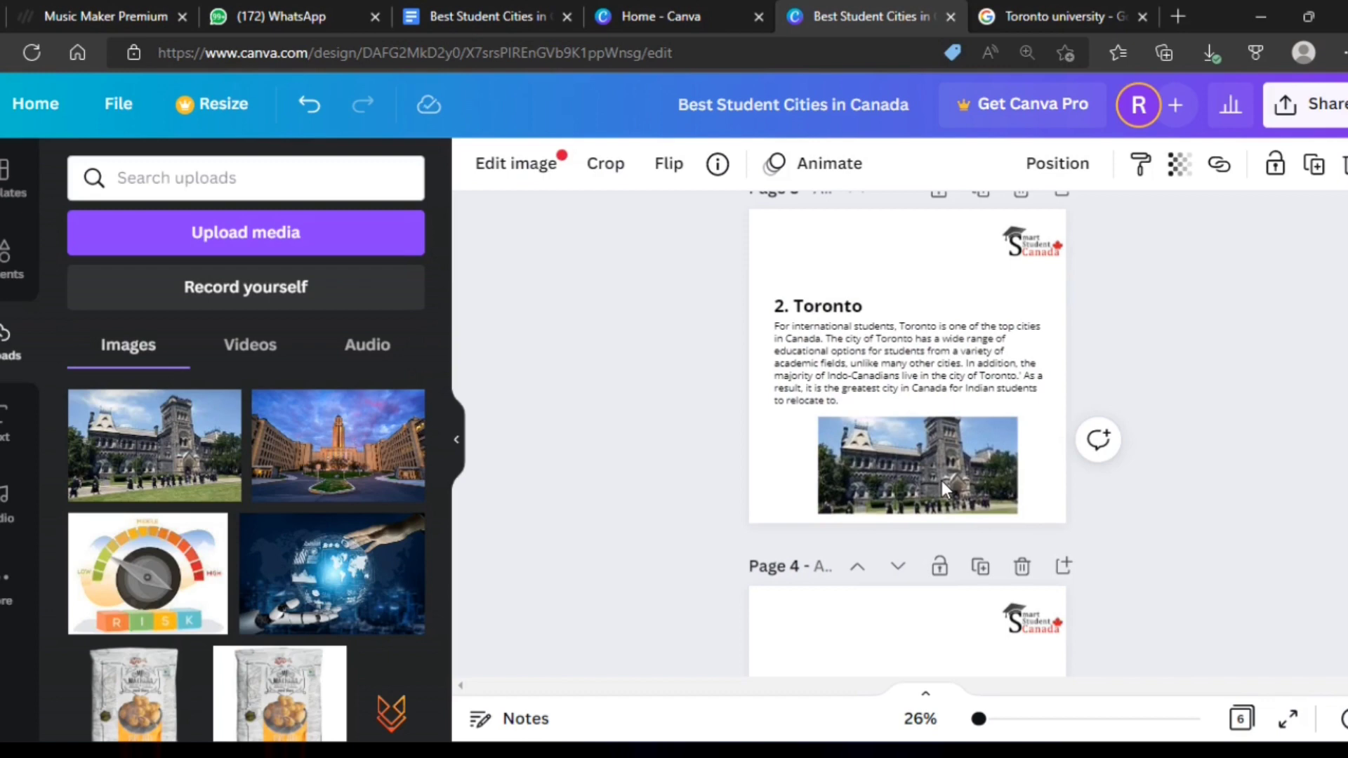
pyautogui.moveTo(942, 480); pyautogui.dragTo(942, 478)
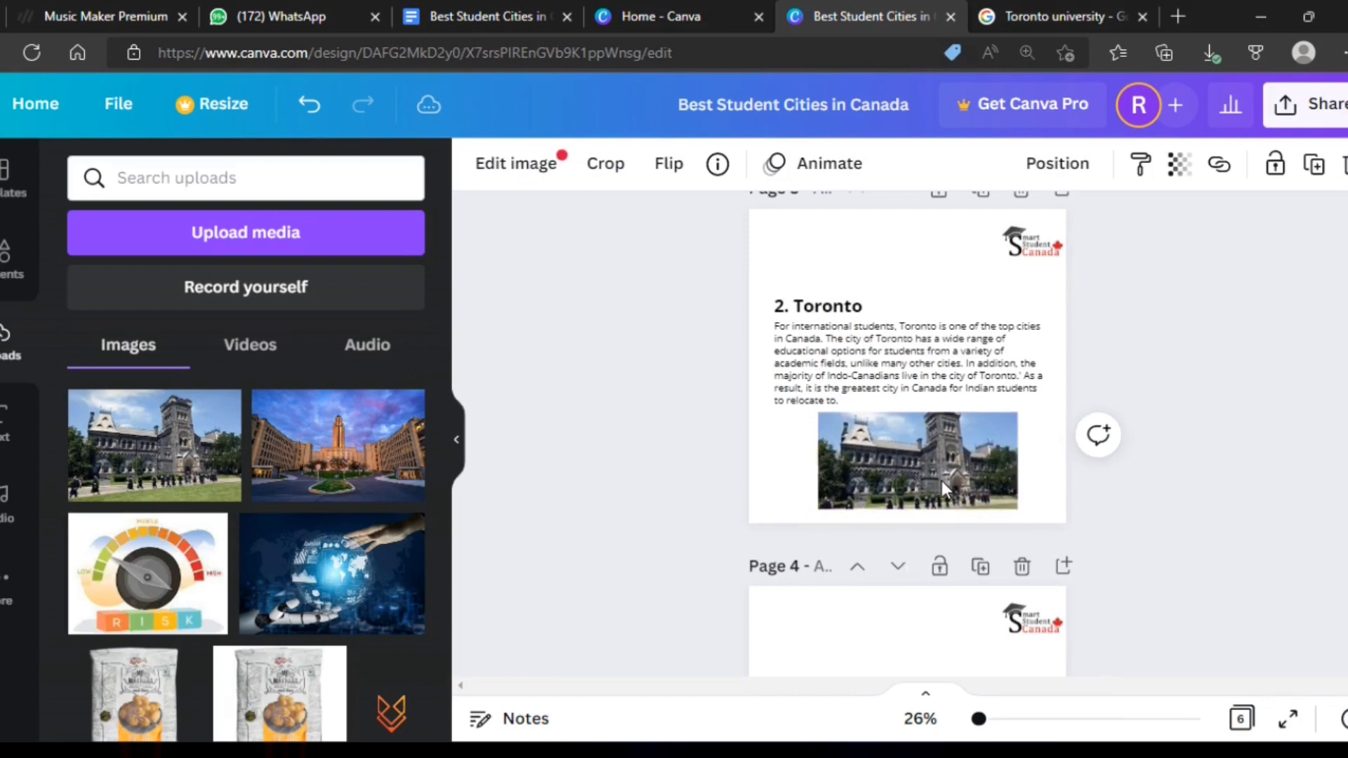
pyautogui.click(1132, 502)
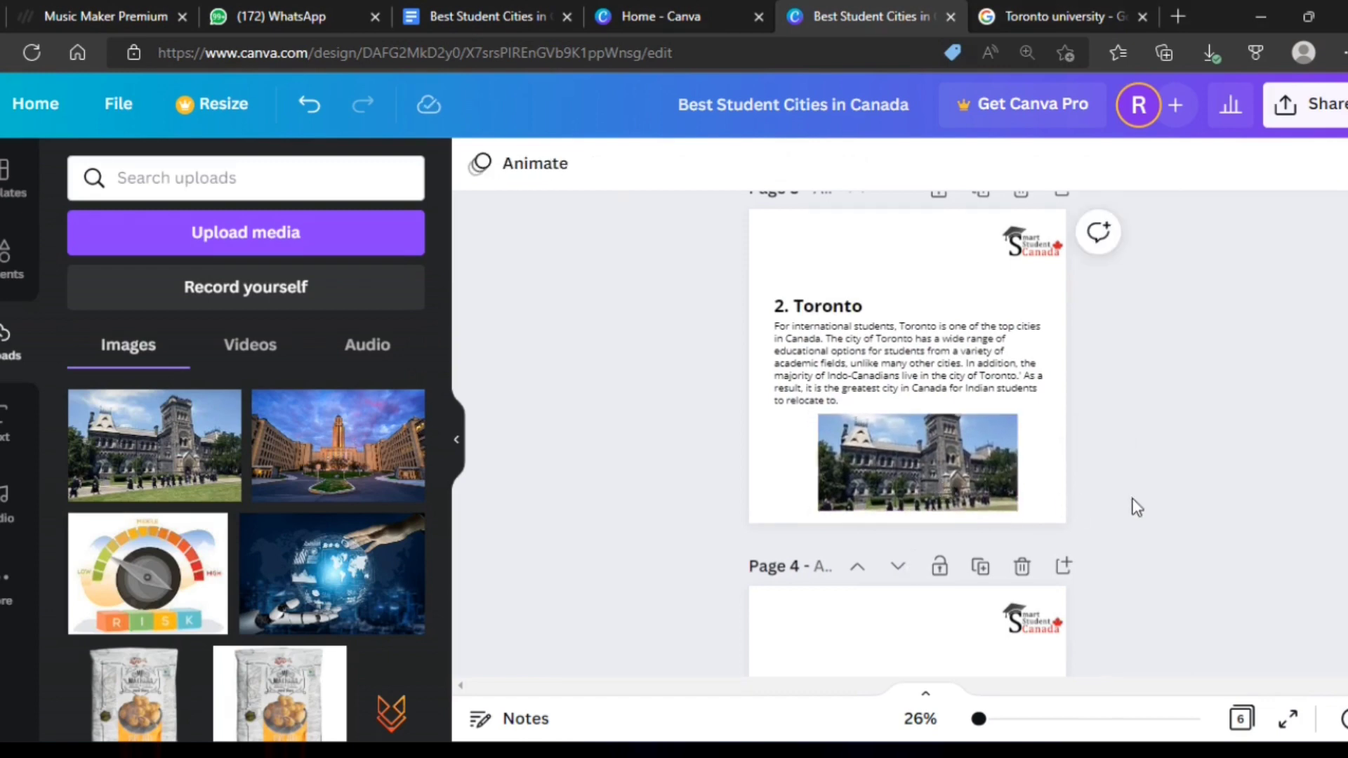
pyautogui.scroll(3, 1137, 505)
pyautogui.scroll(-3, 1136, 505)
pyautogui.scroll(-4, 1137, 505)
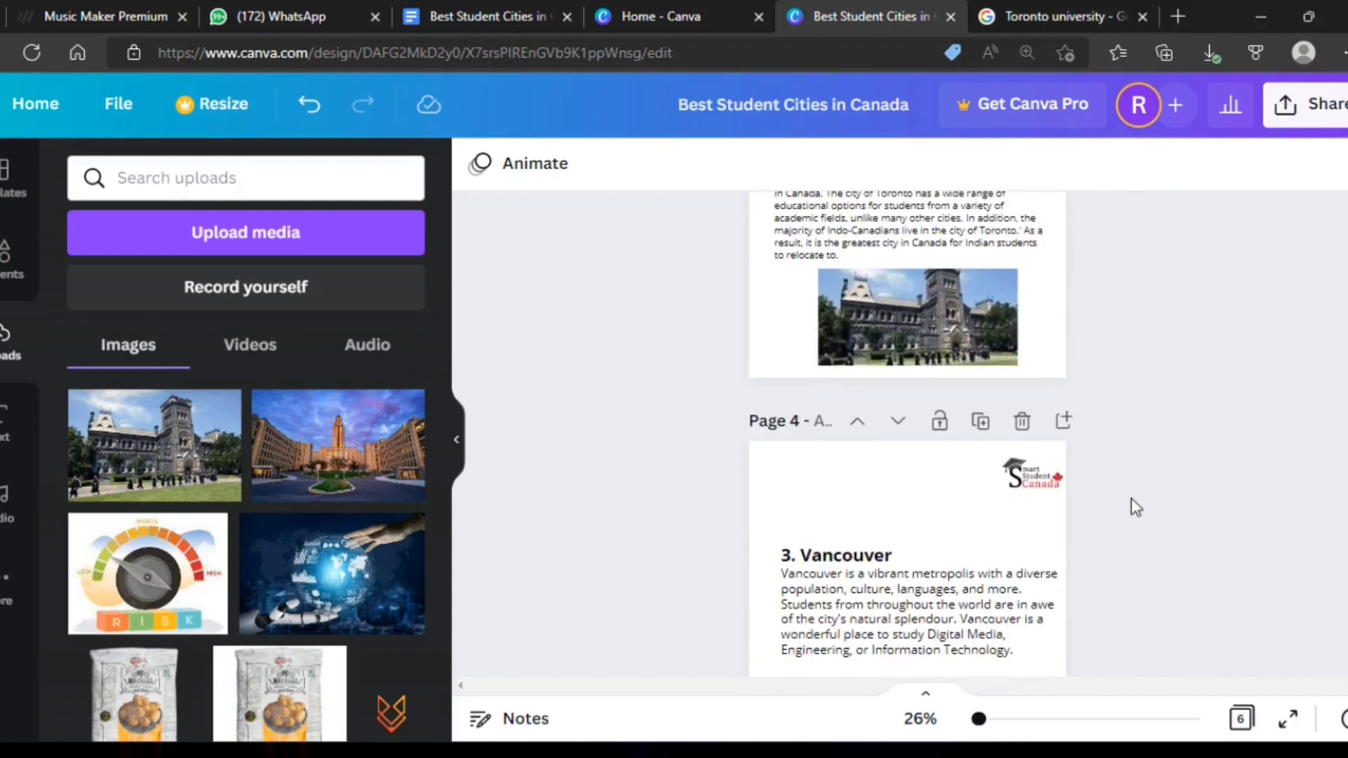
pyautogui.scroll(-3, 1135, 505)
pyautogui.click(951, 436)
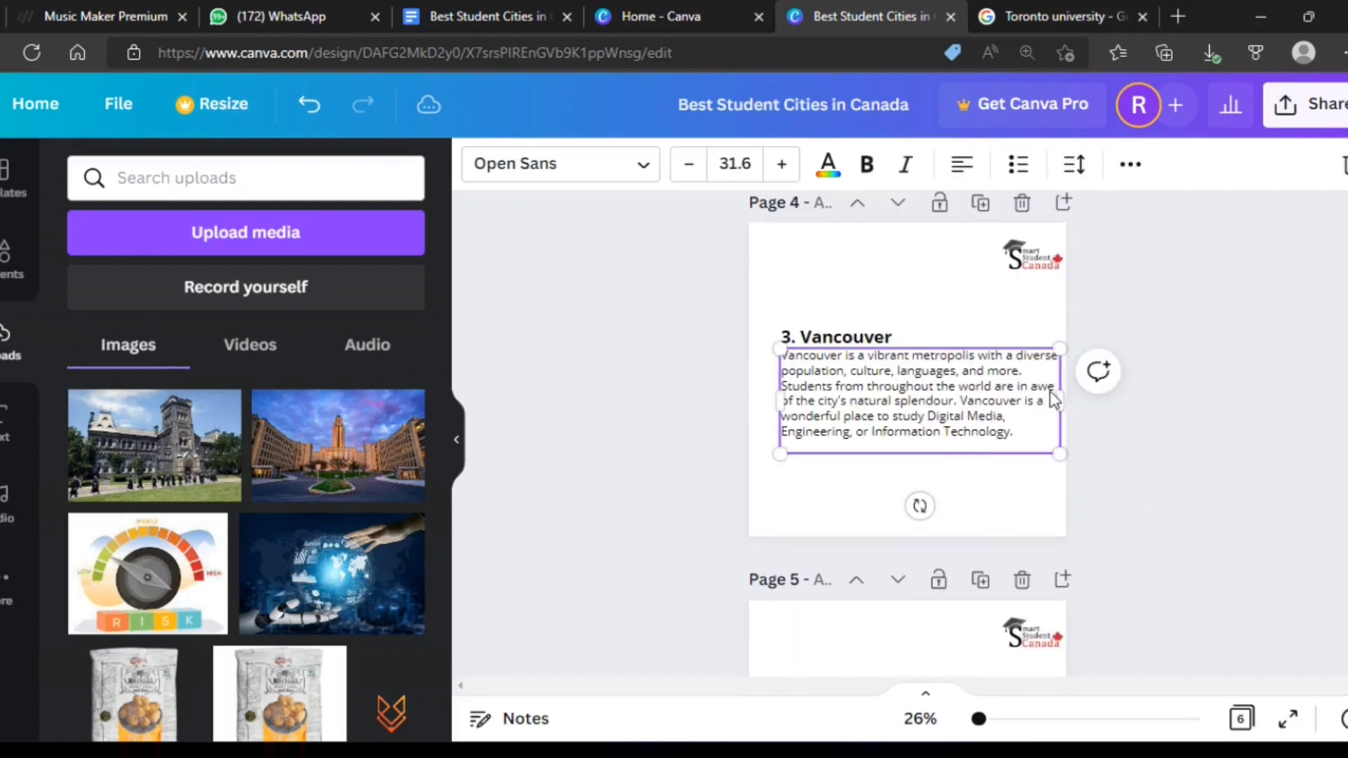
pyautogui.moveTo(1082, 402)
pyautogui.mouseDown()
pyautogui.moveTo(1103, 422)
pyautogui.moveTo(1053, 439)
pyautogui.moveTo(1075, 401)
pyautogui.mouseUp()
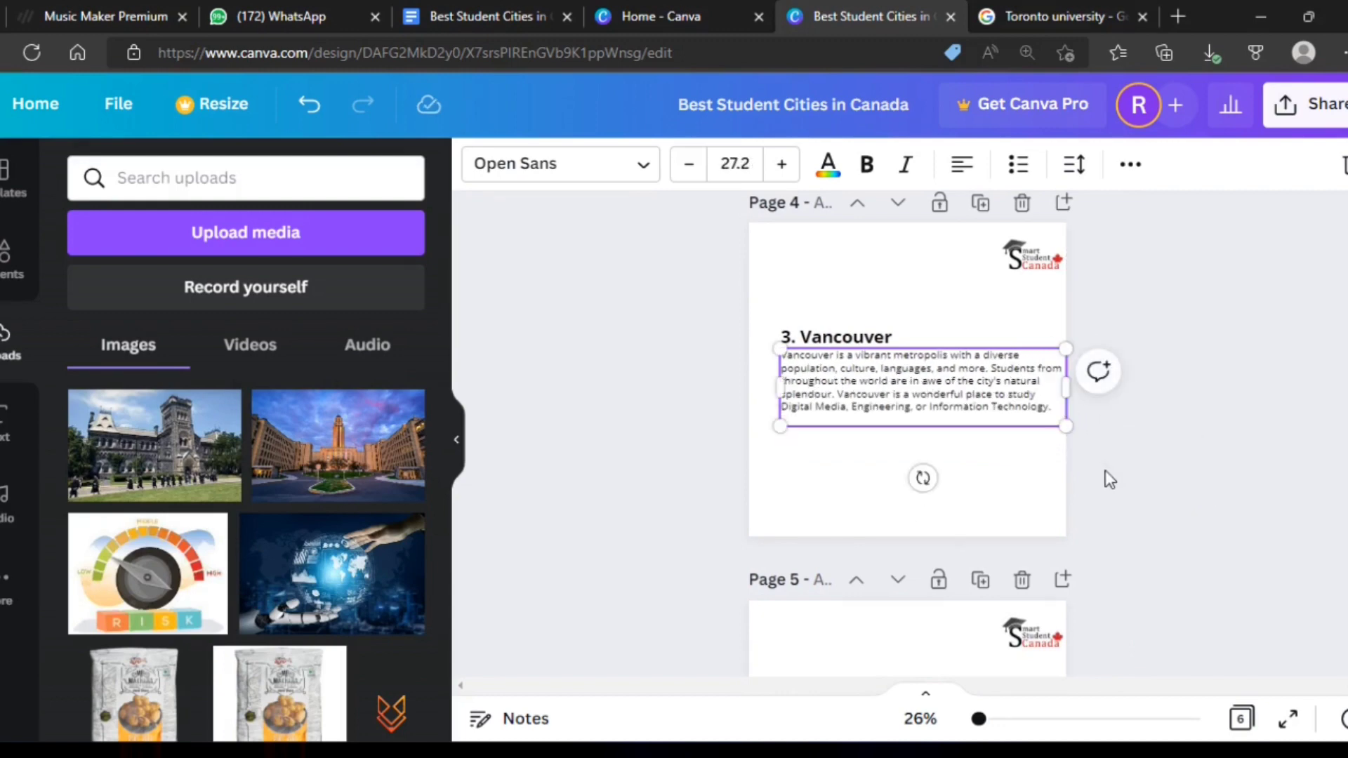
pyautogui.click(1060, 461)
pyautogui.click(855, 338)
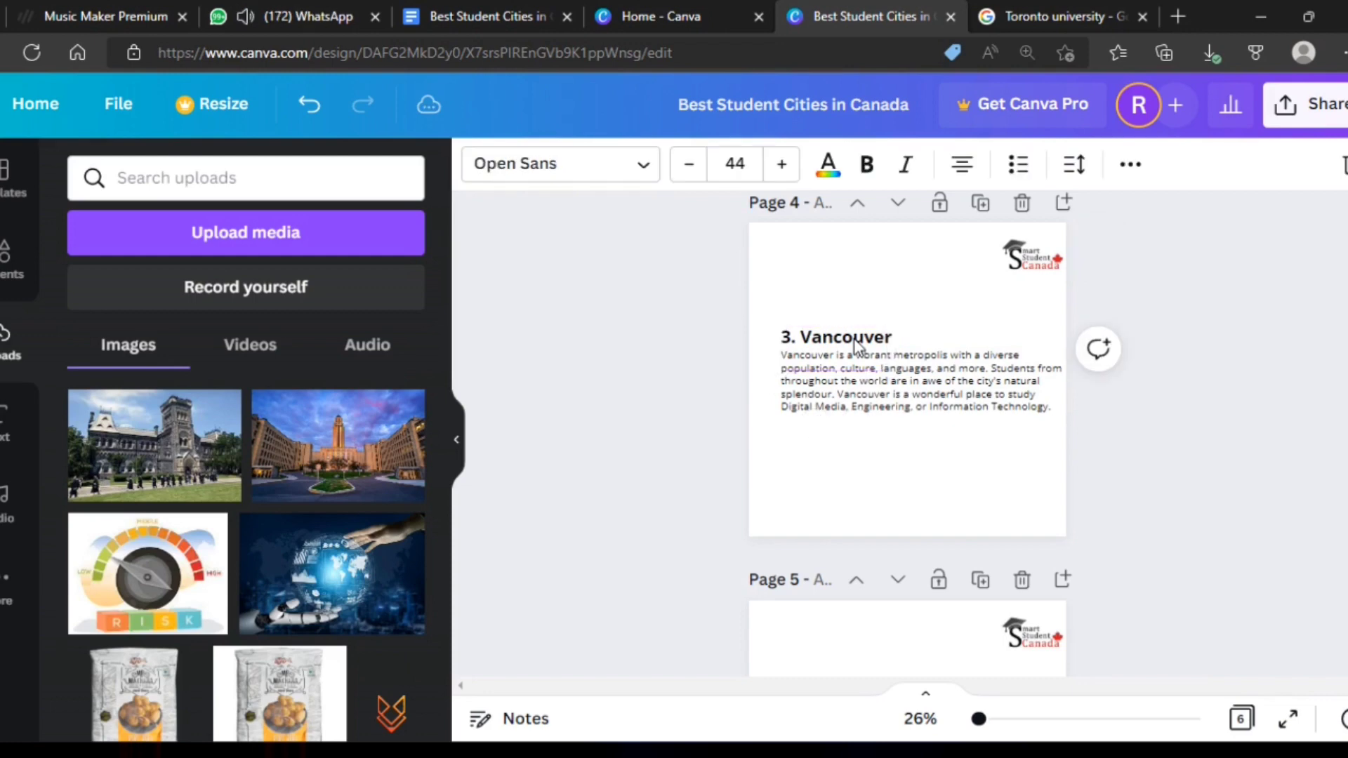
pyautogui.click(873, 384)
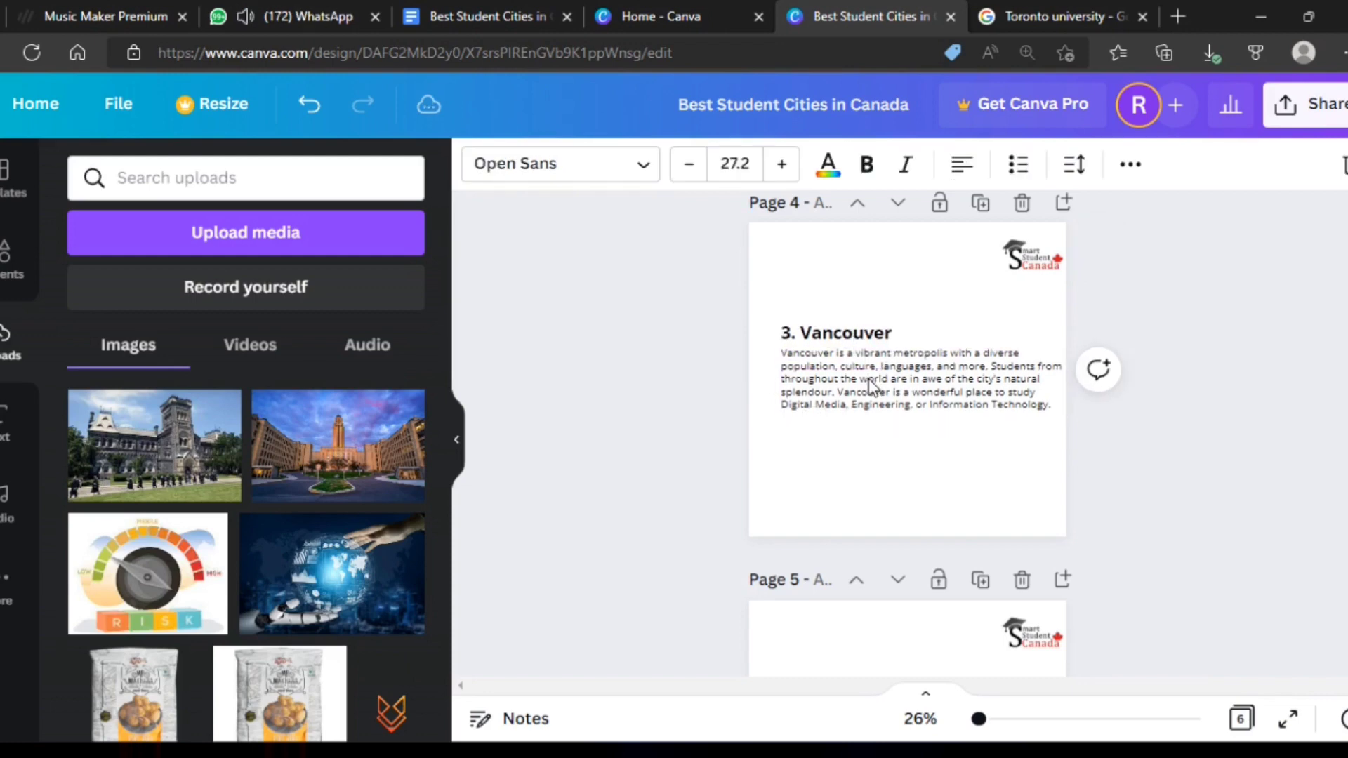
pyautogui.click(835, 332)
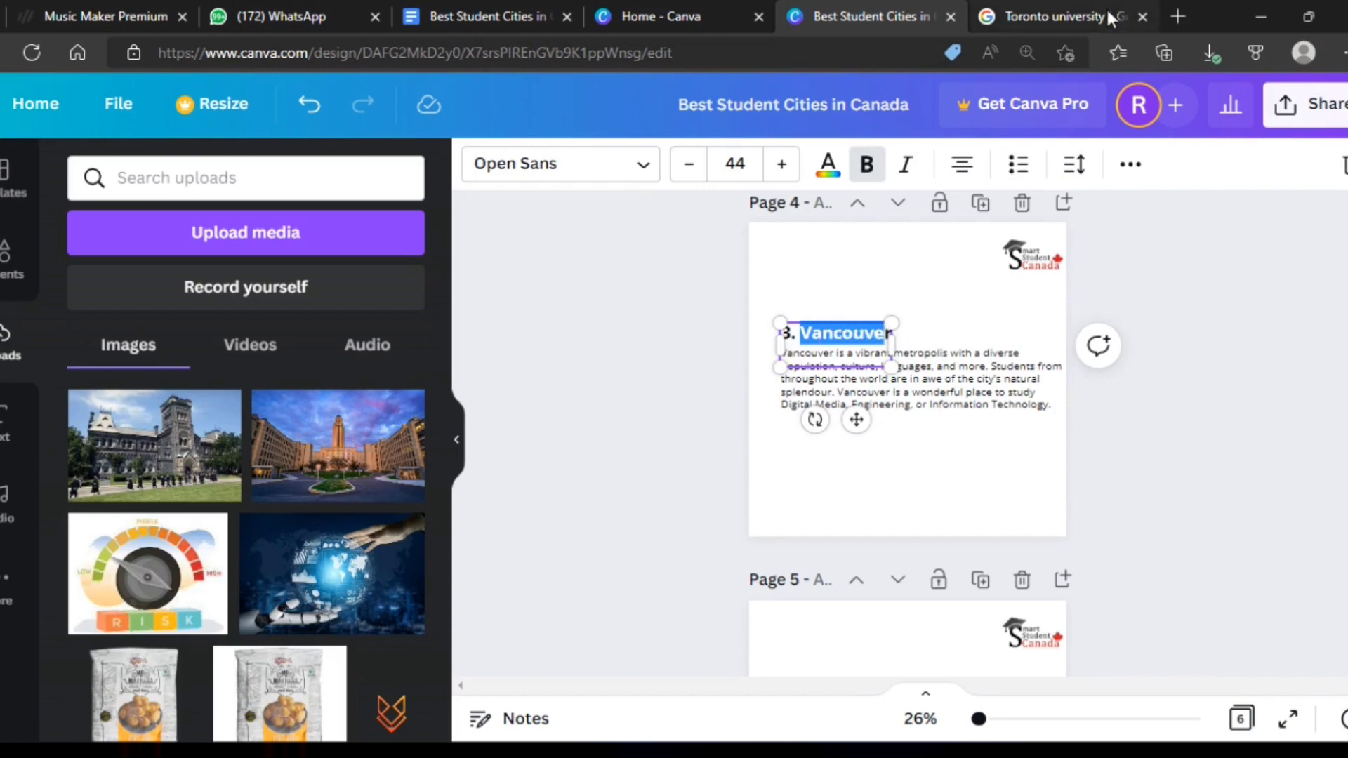
# Change the image search from 'Toronto university' to 'Vancouver university'
pyautogui.click(1060, 18)
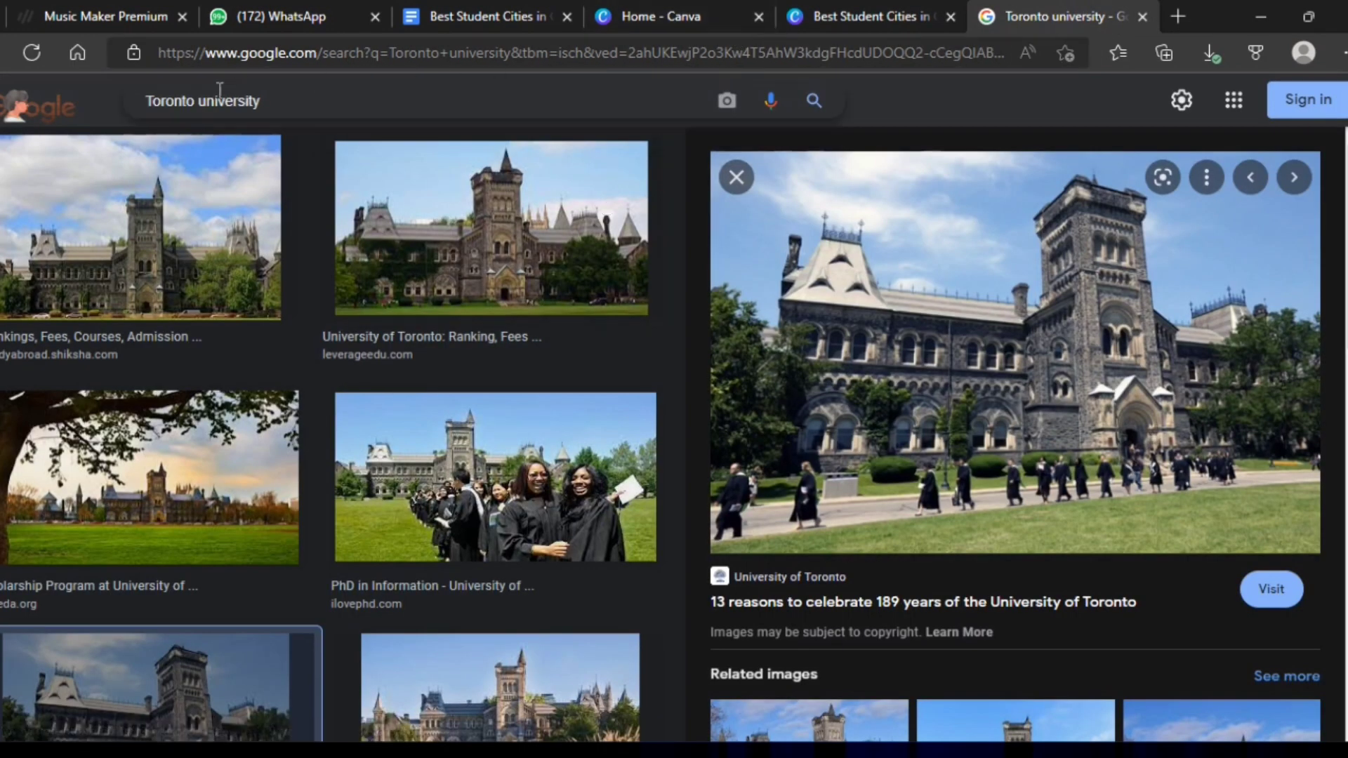
pyautogui.moveTo(196, 102); pyautogui.dragTo(119, 102)
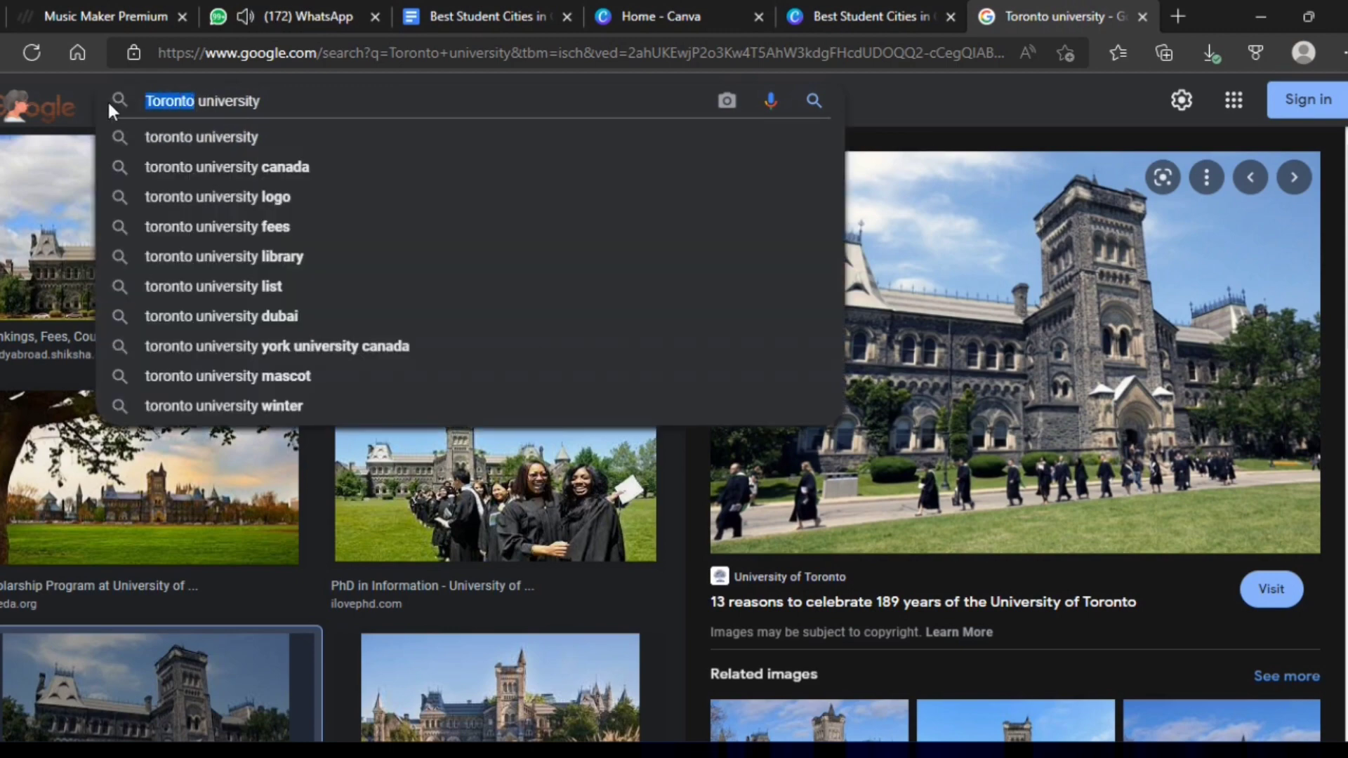
pyautogui.press('BackSpace')
pyautogui.write('Vancouve')
pyautogui.press('Return')
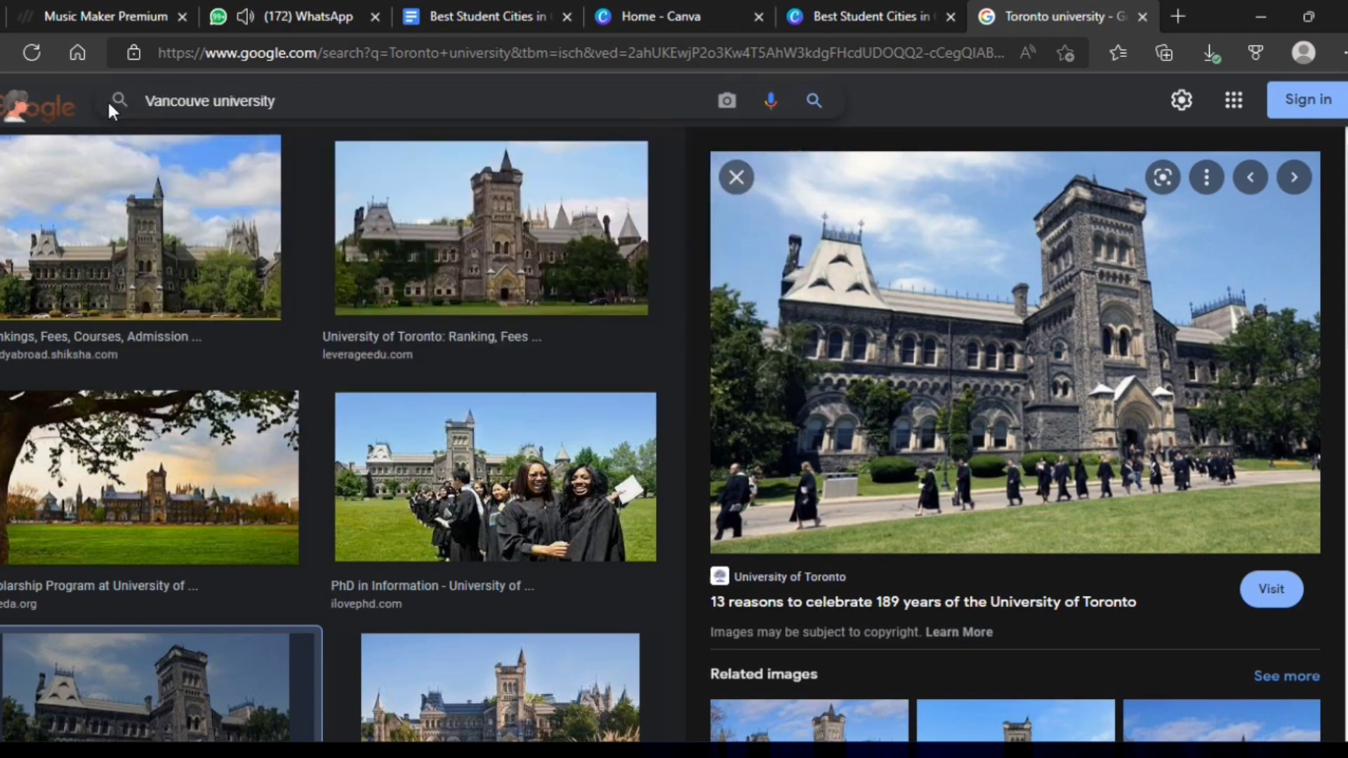
# Save the CityU Canada Vancouver campus waterfront photo to the computer
pyautogui.scroll(-3, 688, 487)
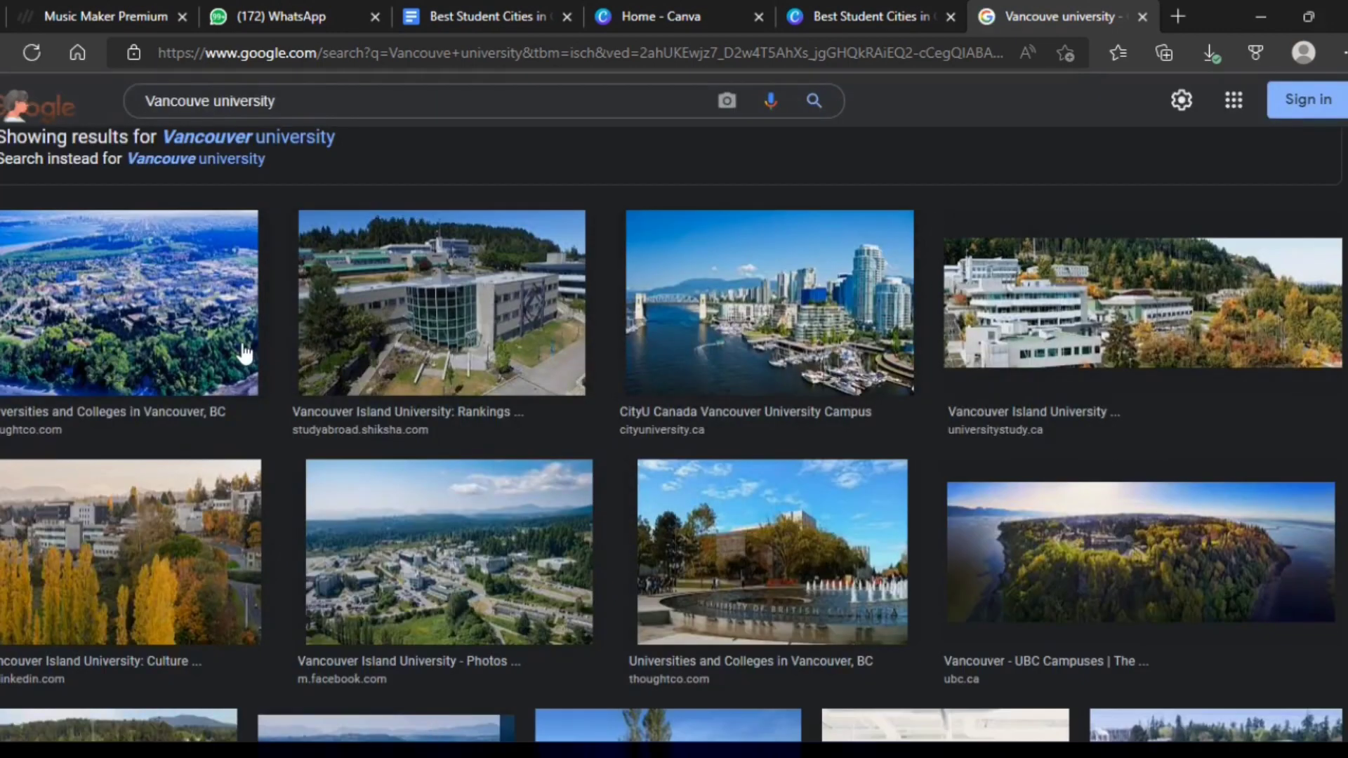
pyautogui.click(846, 361)
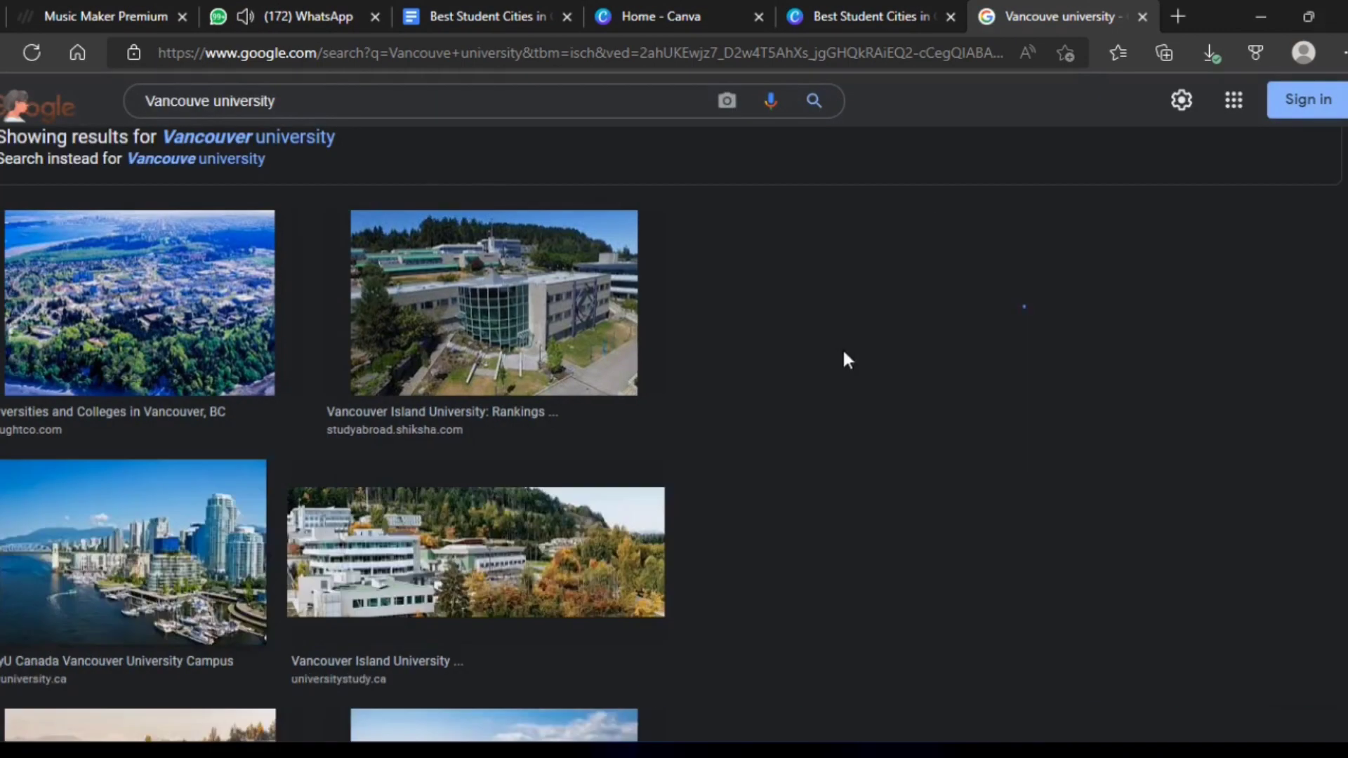
pyautogui.rightClick(843, 363)
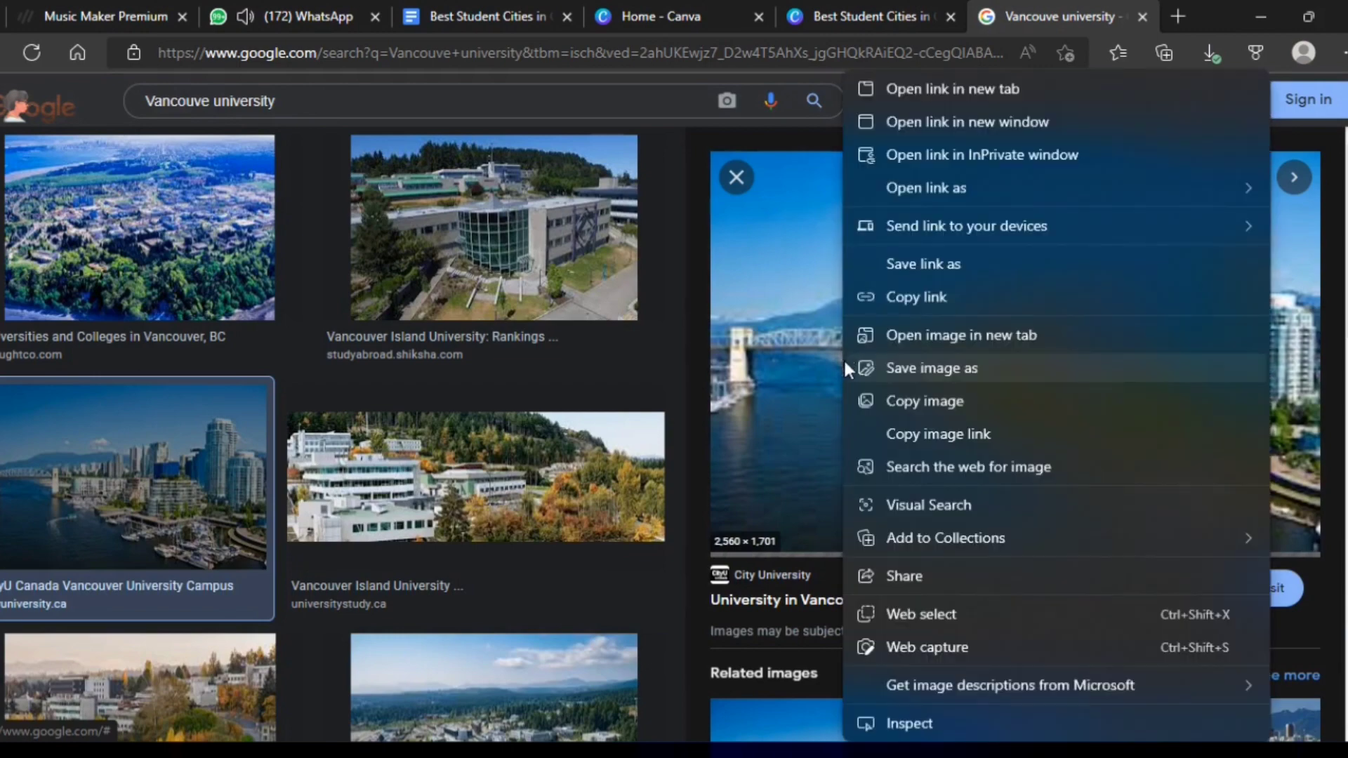
pyautogui.click(895, 372)
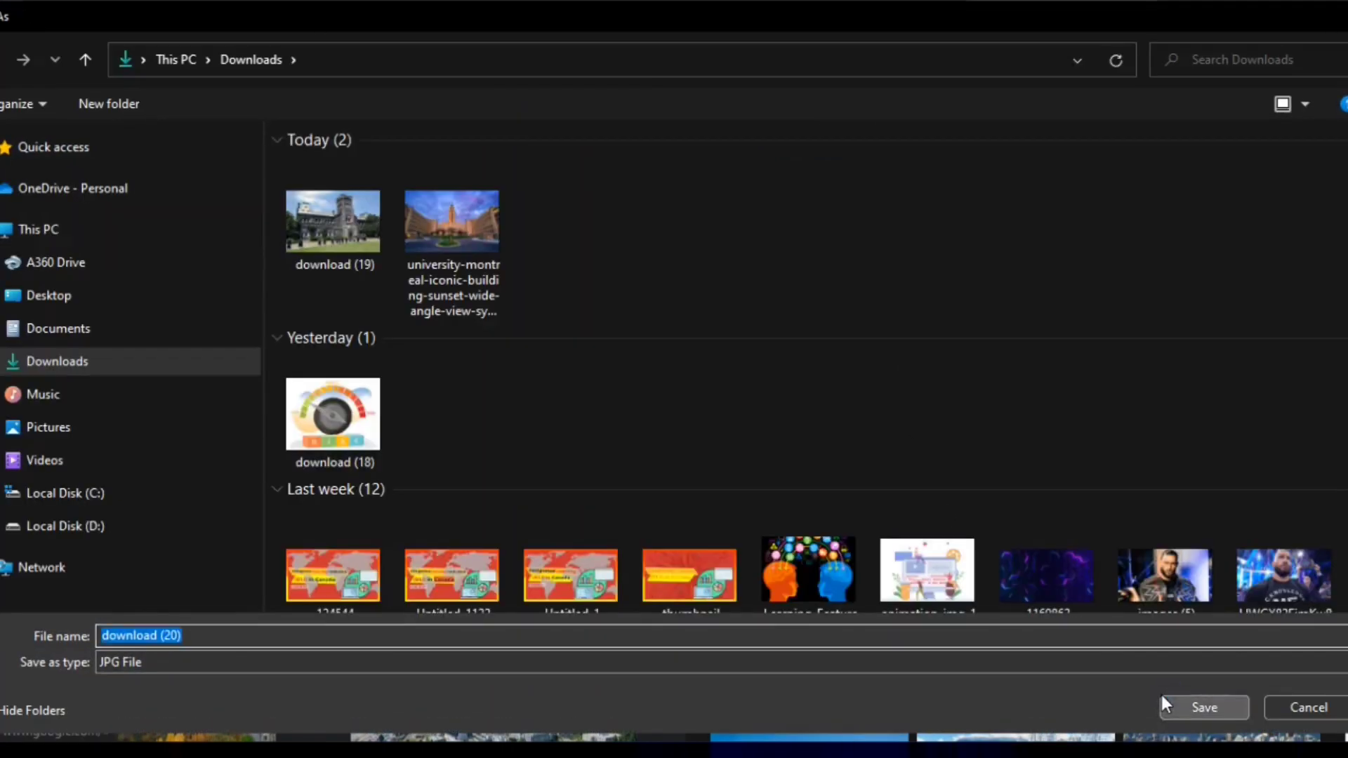
pyautogui.click(1164, 702)
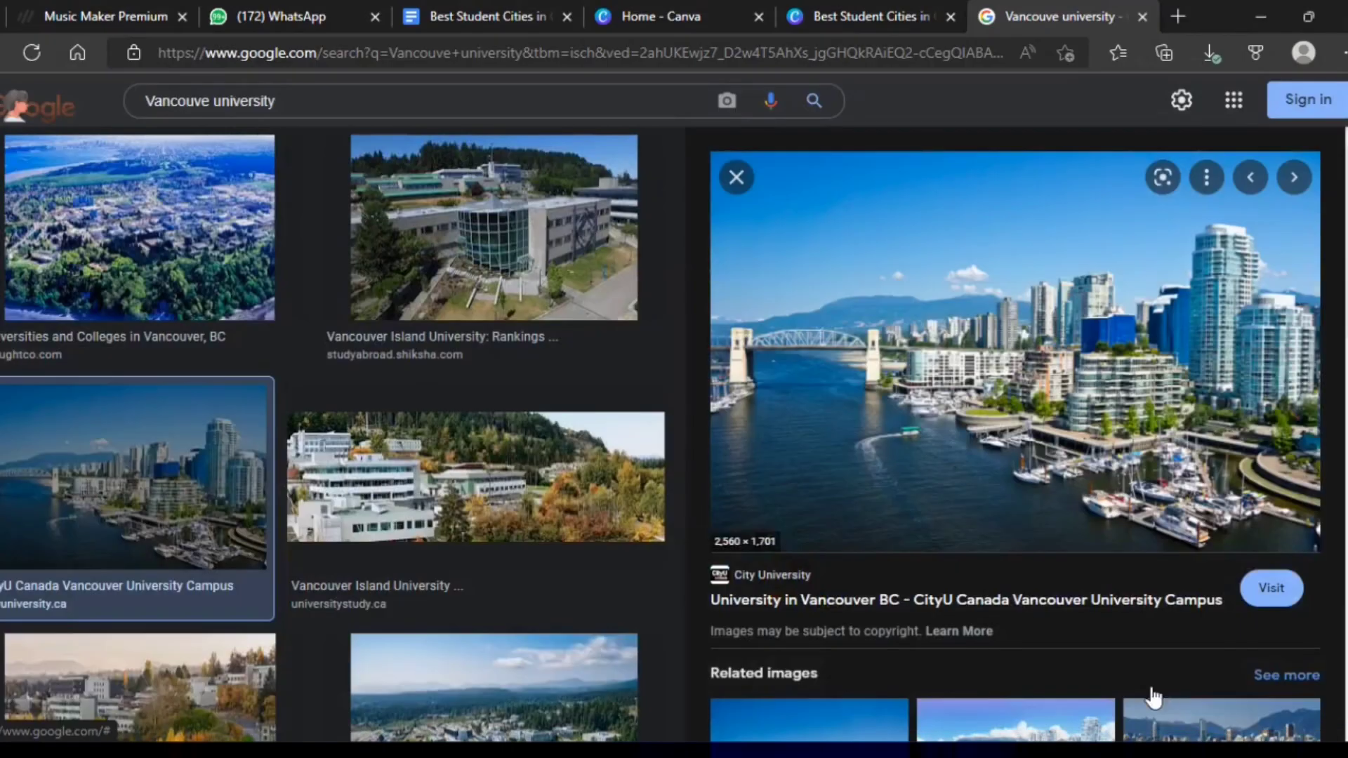
pyautogui.click(439, 15)
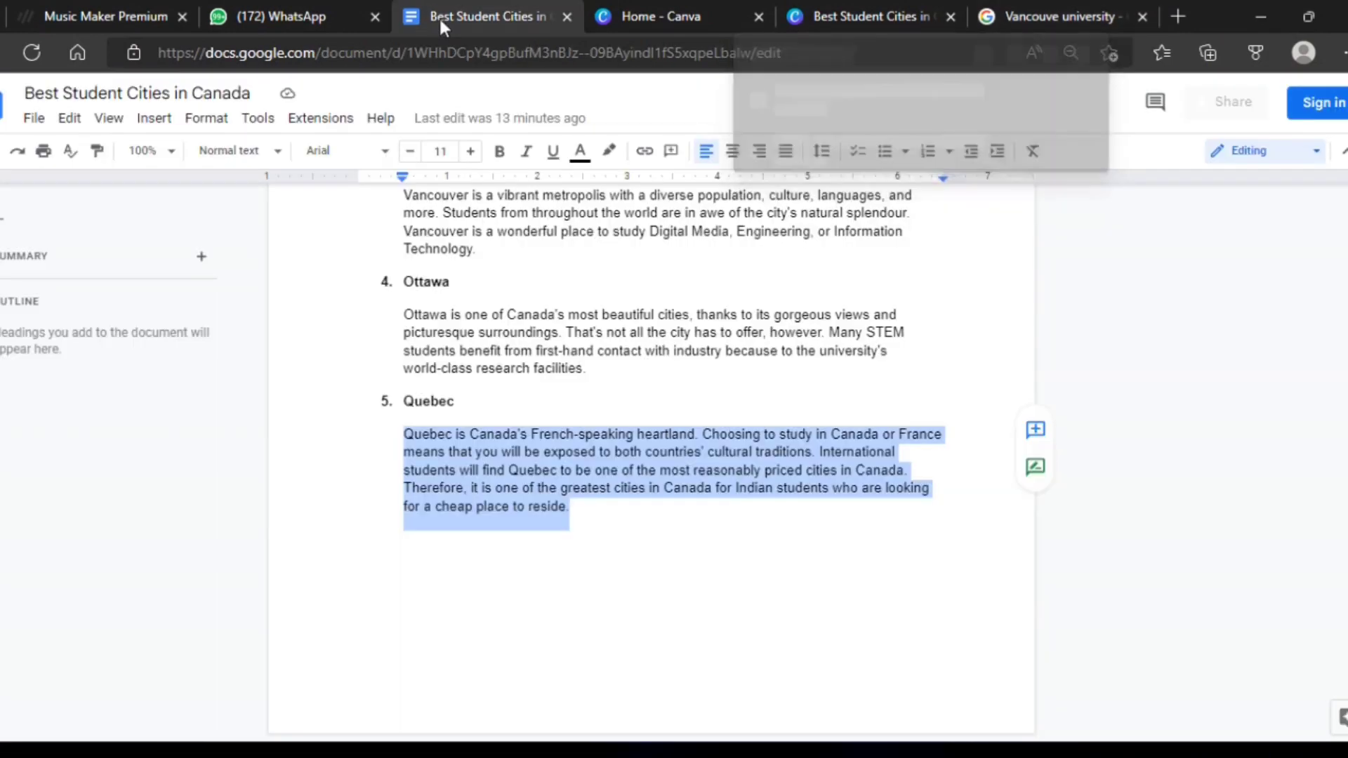
pyautogui.click(659, 3)
# Upload the saved Vancouver image 'download (20)' to Canva
pyautogui.click(870, 15)
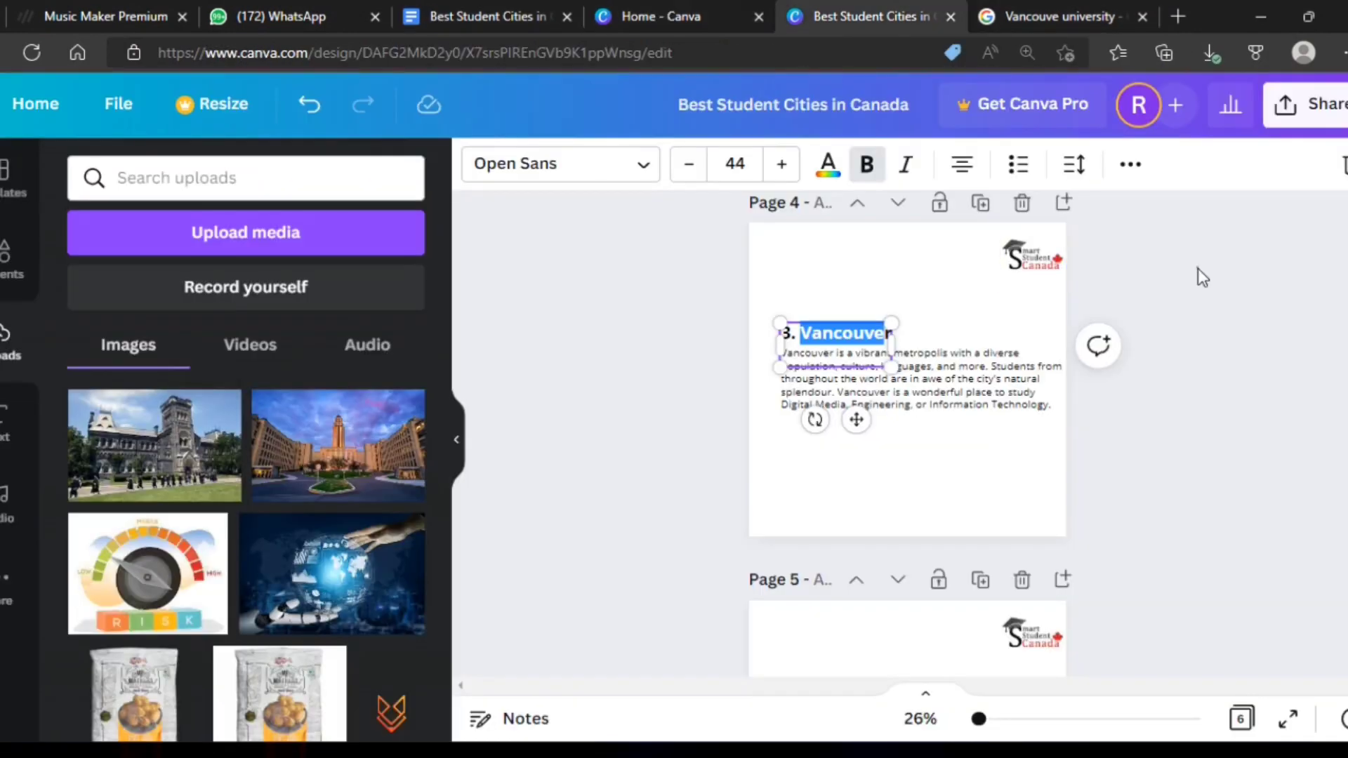
pyautogui.click(160, 245)
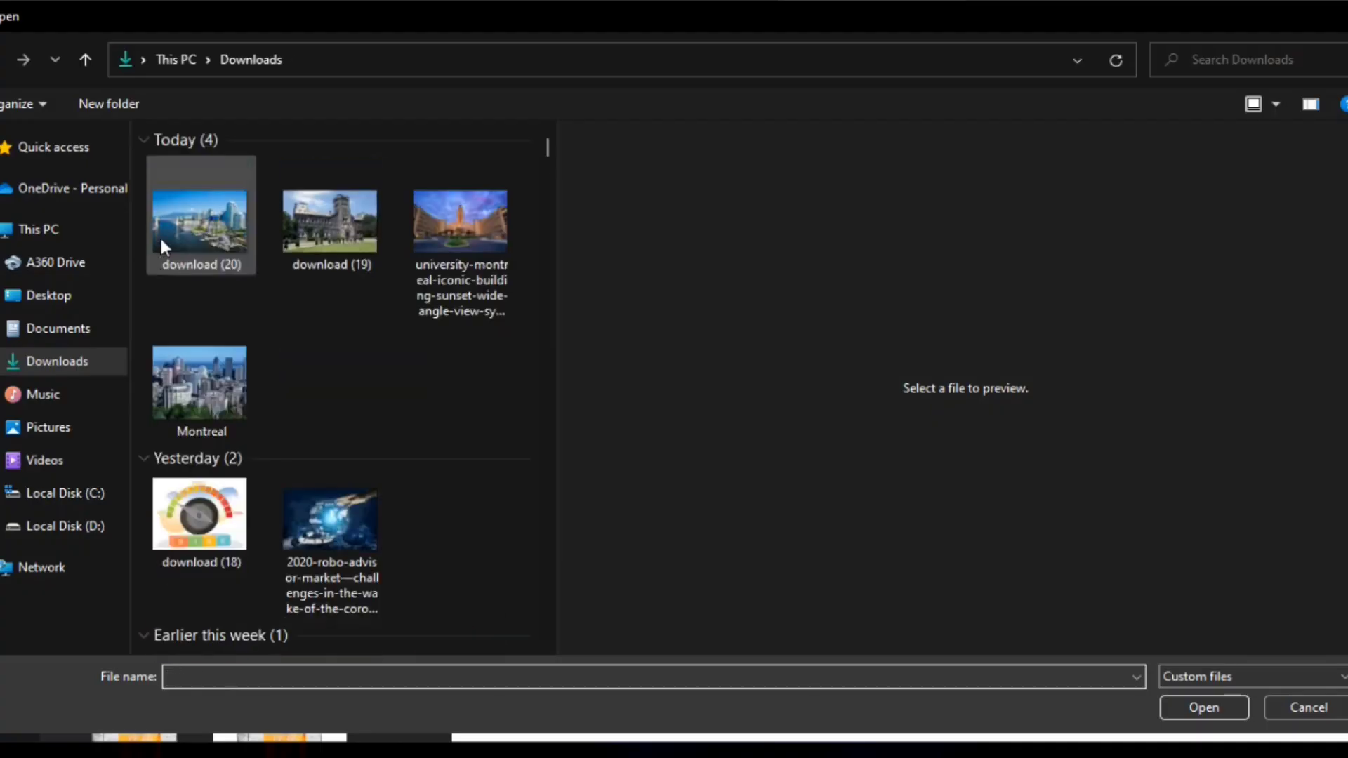
pyautogui.click(202, 269)
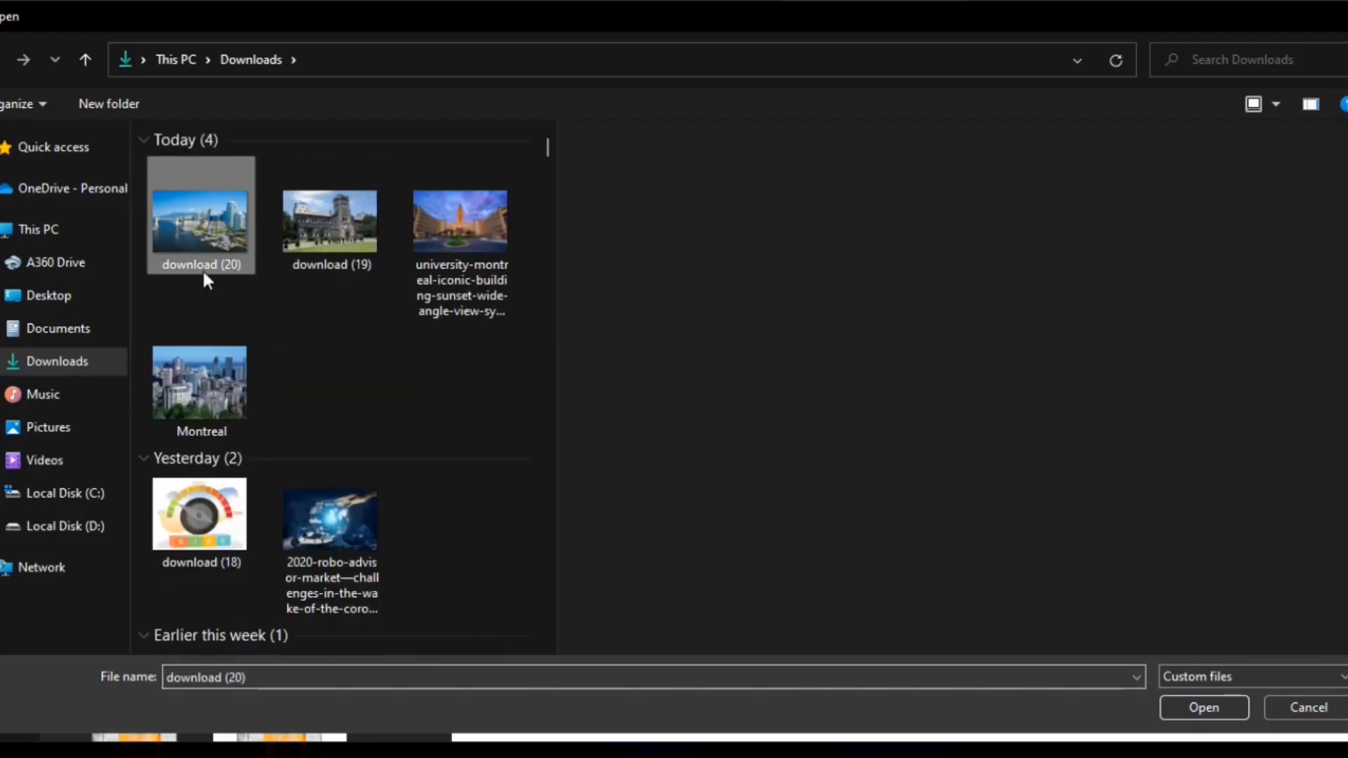
pyautogui.click(1182, 705)
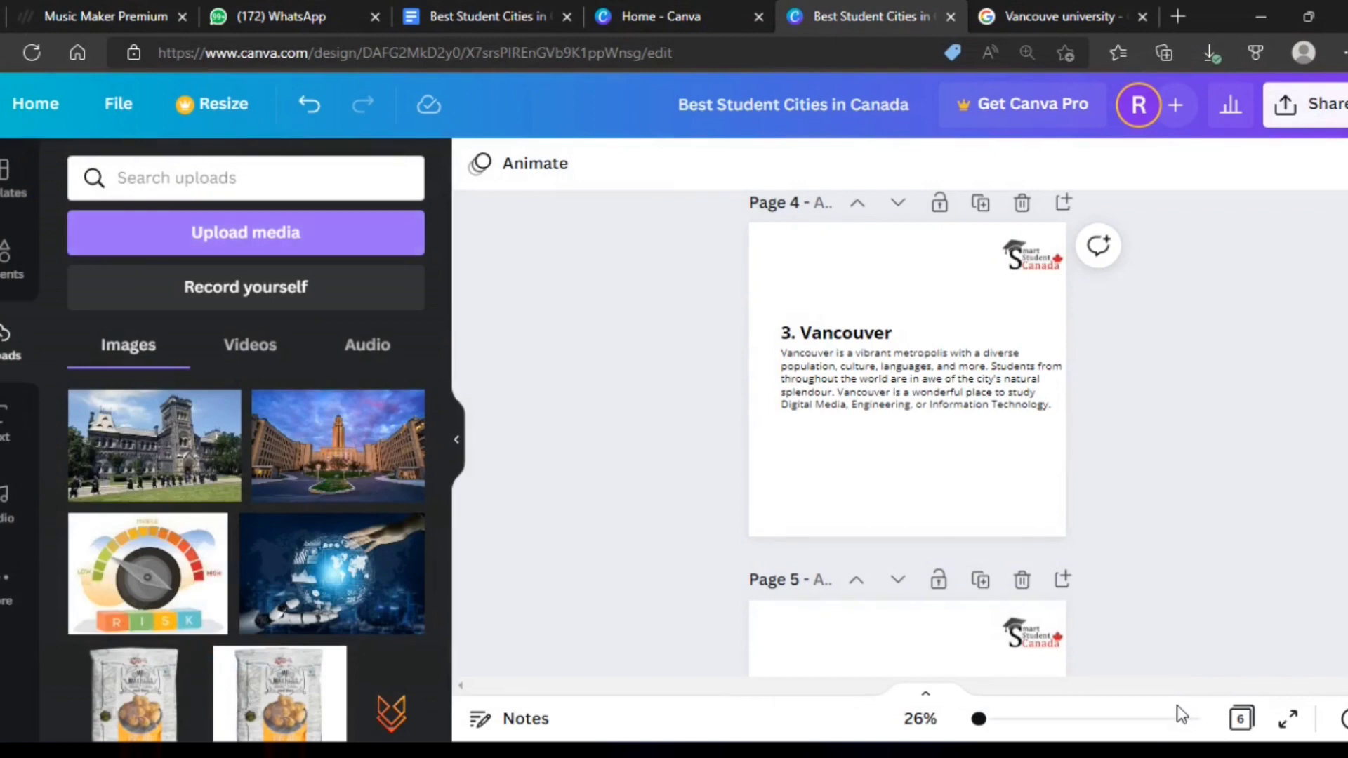
# Add the Vancouver photo to page 4 below the paragraph and widen it
pyautogui.click(144, 465)
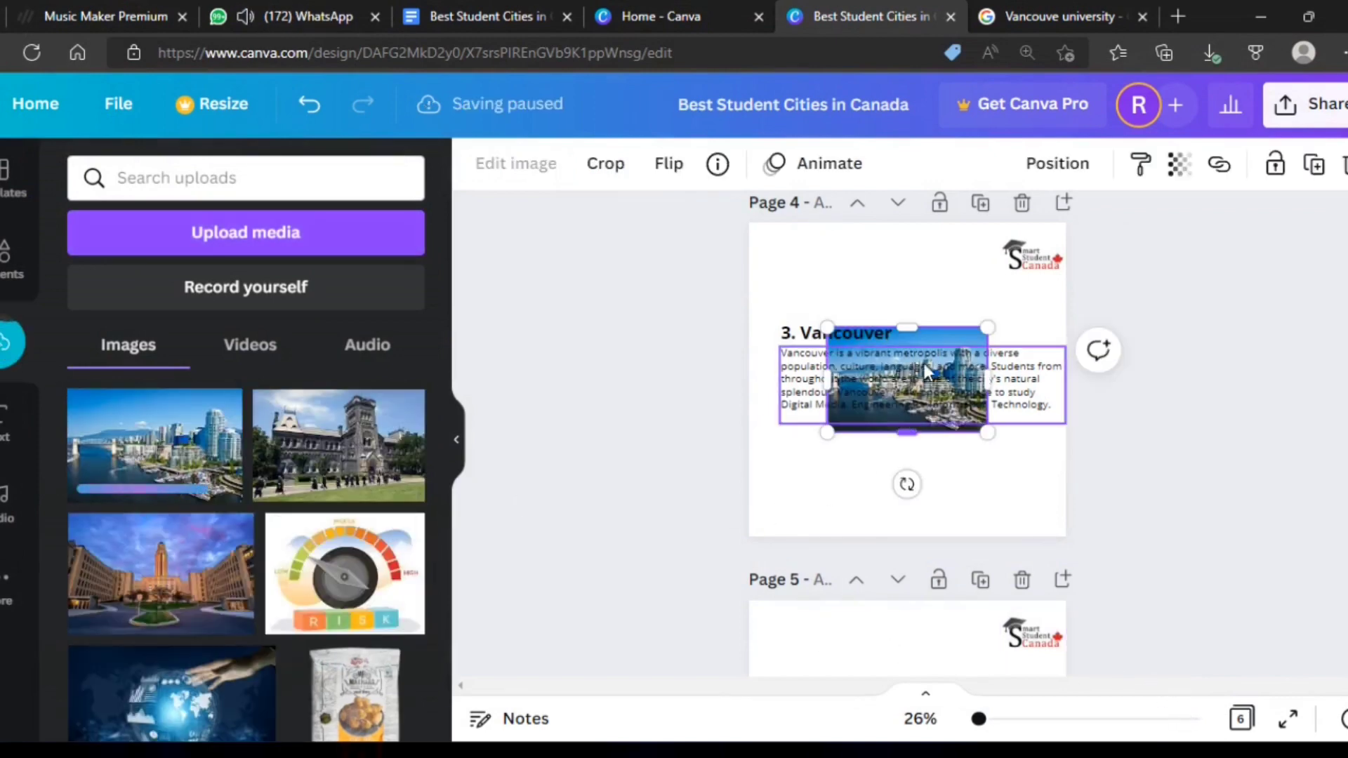
pyautogui.moveTo(945, 338)
pyautogui.mouseDown()
pyautogui.moveTo(951, 469)
pyautogui.moveTo(1024, 481)
pyautogui.mouseUp()
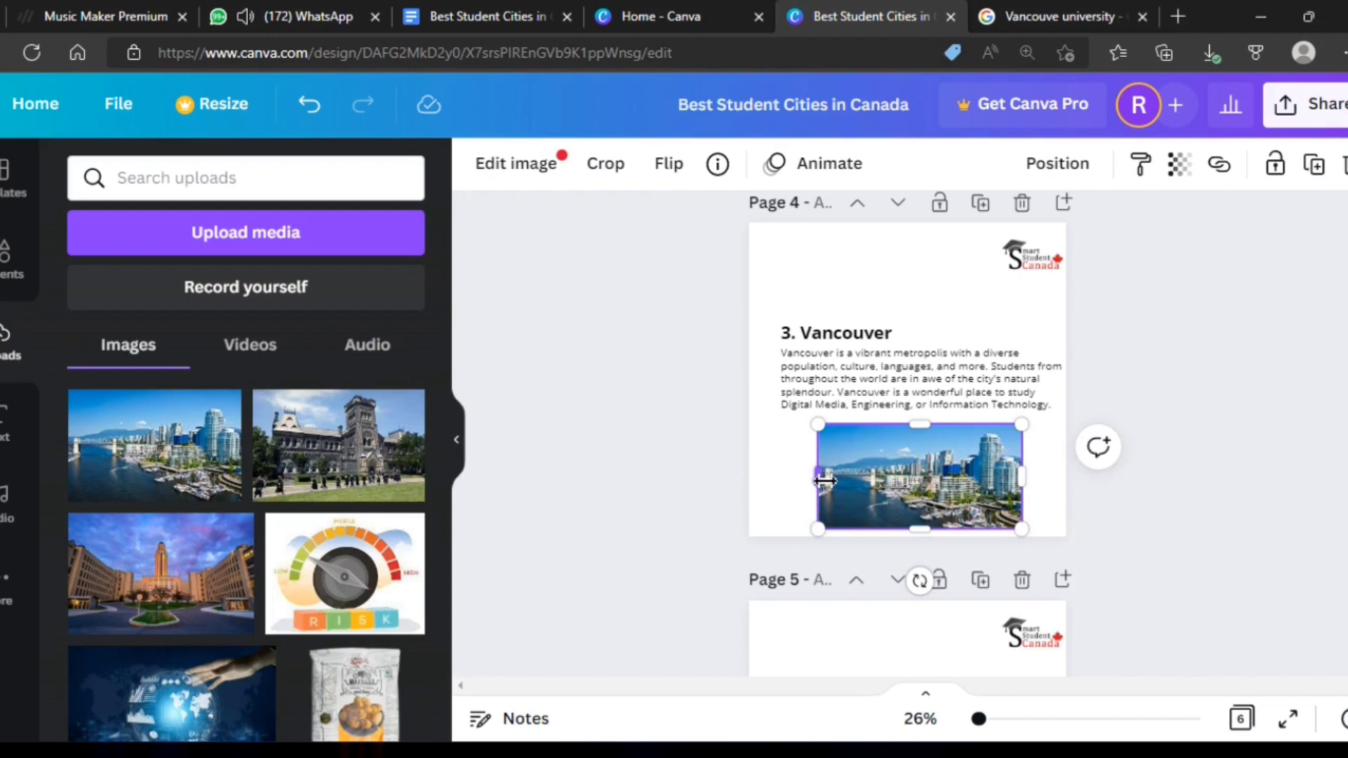
pyautogui.moveTo(825, 479); pyautogui.dragTo(805, 480)
pyautogui.click(1135, 485)
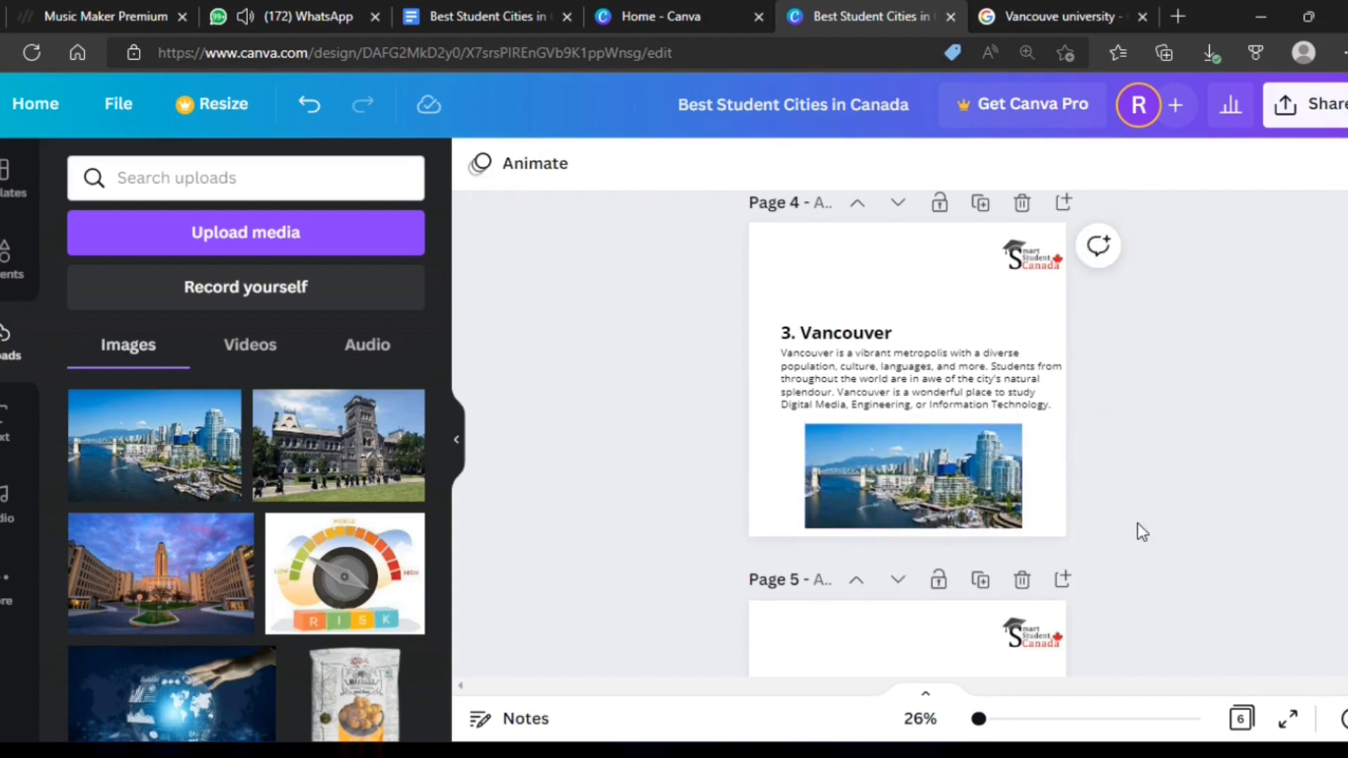
pyautogui.scroll(3, 1137, 524)
pyautogui.scroll(-2, 1137, 524)
pyautogui.scroll(2, 1131, 512)
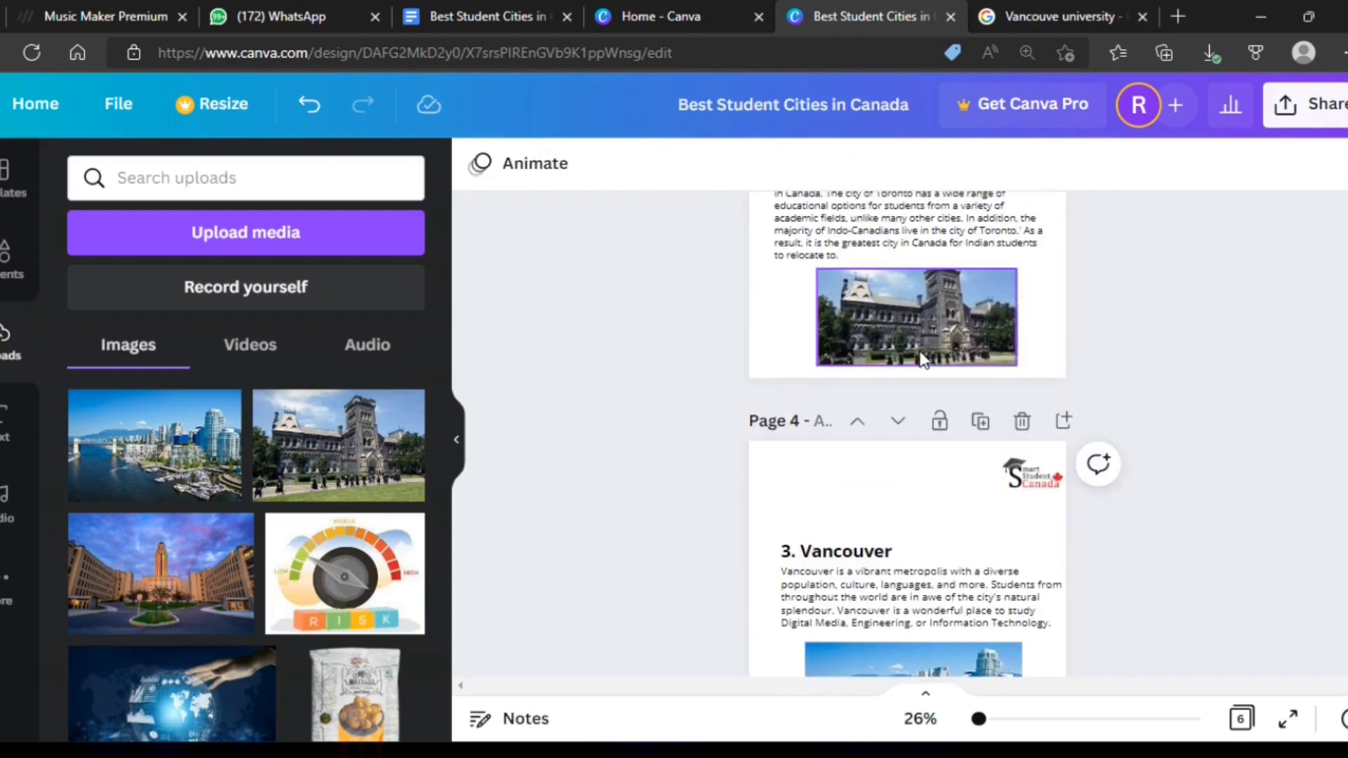
# Nudge the Toronto photo on page 3 into place and widen the Ottawa paragraph's text box
pyautogui.moveTo(922, 360); pyautogui.dragTo(914, 351)
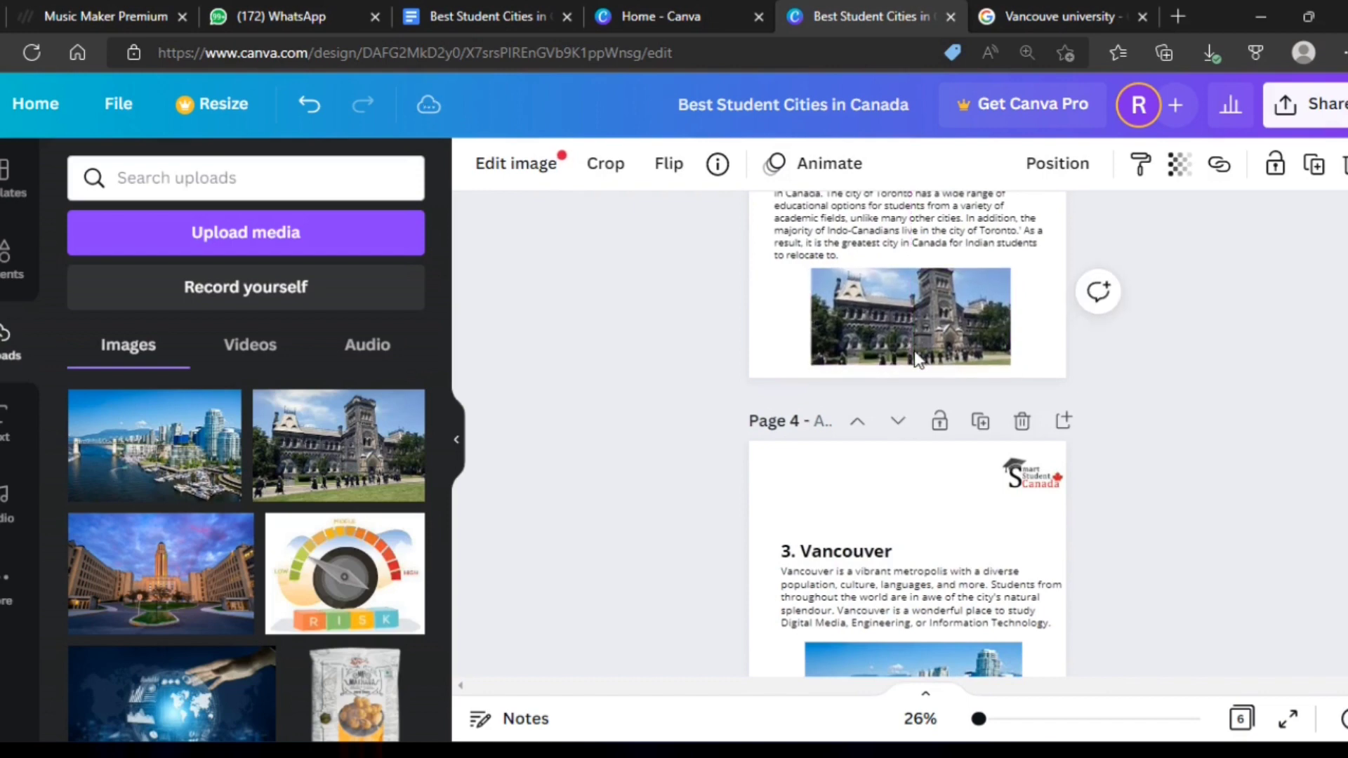
pyautogui.click(1166, 421)
pyautogui.scroll(-5, 1166, 421)
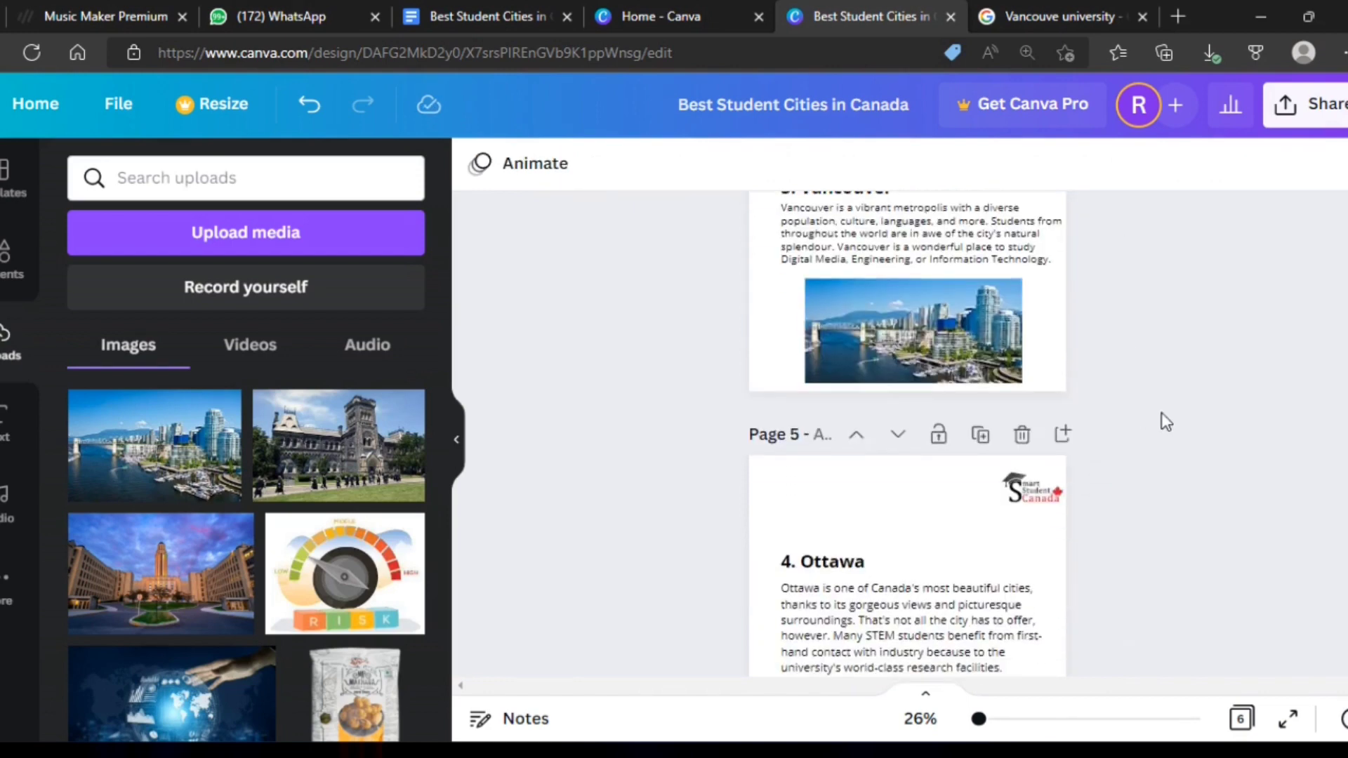
pyautogui.scroll(-2, 1123, 478)
pyautogui.click(1046, 492)
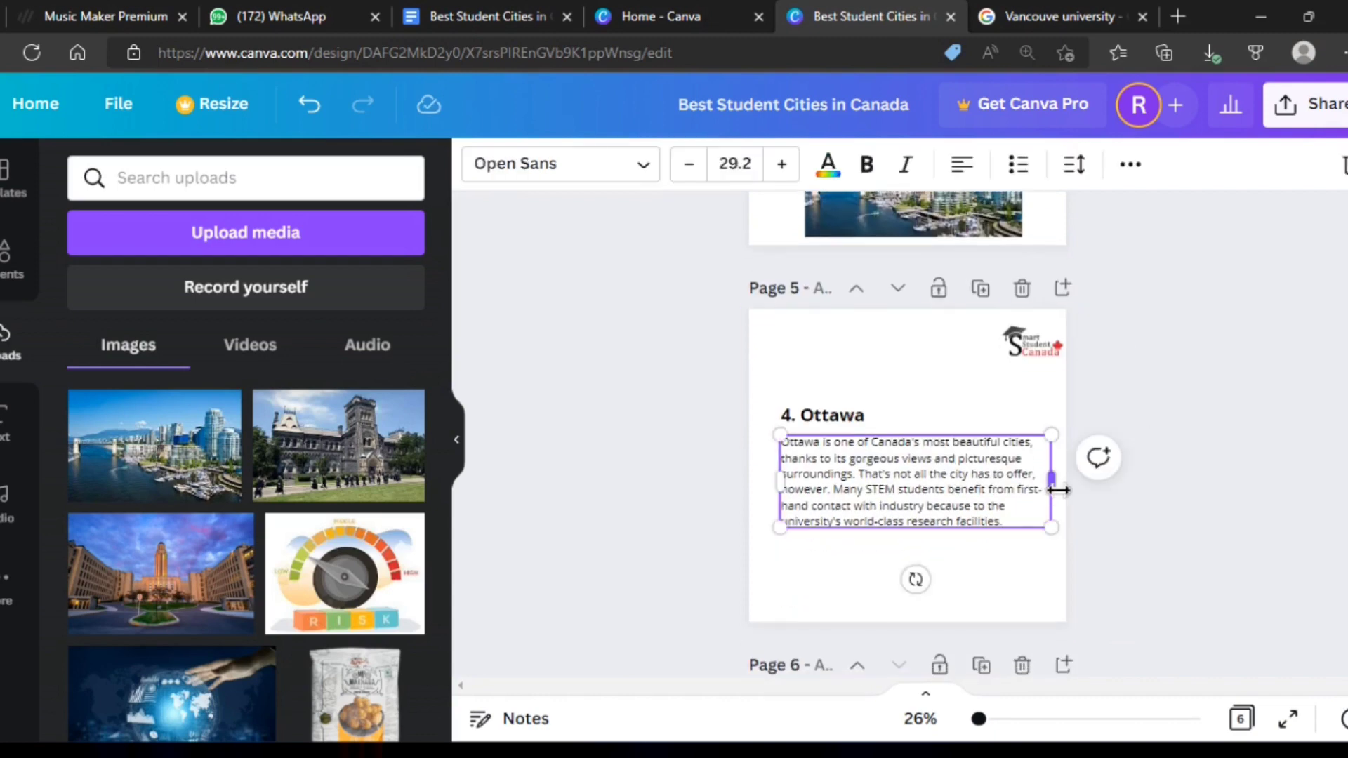
pyautogui.moveTo(1051, 486)
pyautogui.mouseDown()
pyautogui.moveTo(1069, 503)
pyautogui.moveTo(1053, 523)
pyautogui.moveTo(1068, 499)
pyautogui.mouseUp()
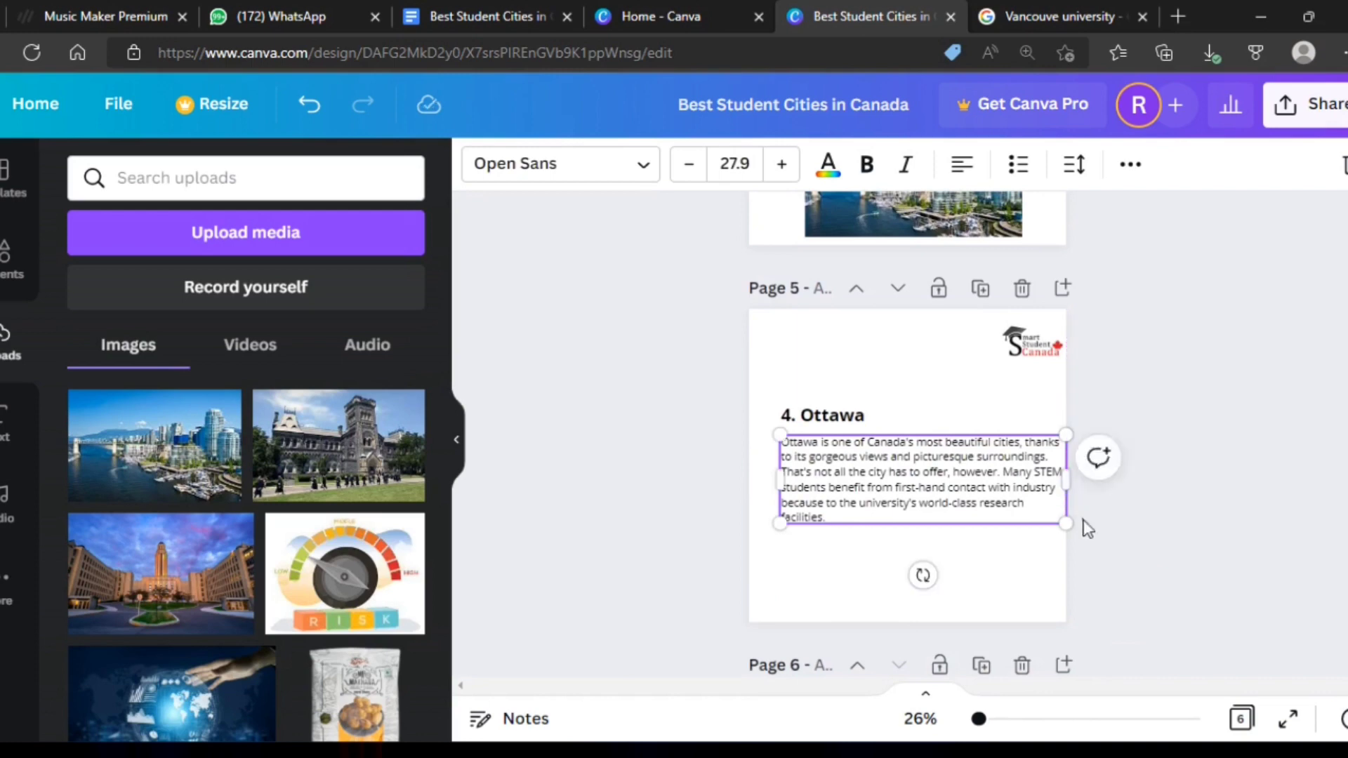
pyautogui.click(1125, 627)
# Scroll back up to check the Vancouver photo on page 4
pyautogui.scroll(4, 1136, 525)
pyautogui.scroll(3, 1135, 524)
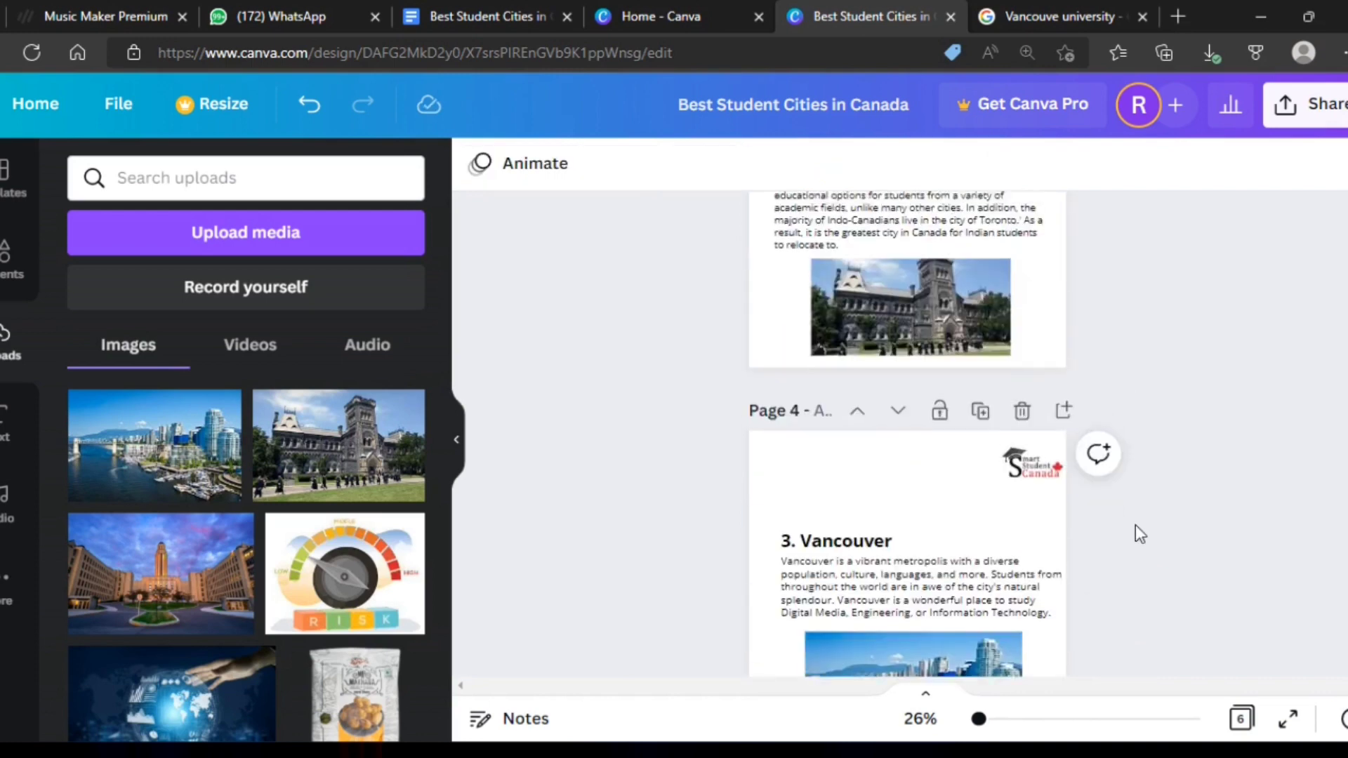
pyautogui.scroll(2, 1135, 525)
pyautogui.scroll(-4, 1088, 544)
pyautogui.click(938, 508)
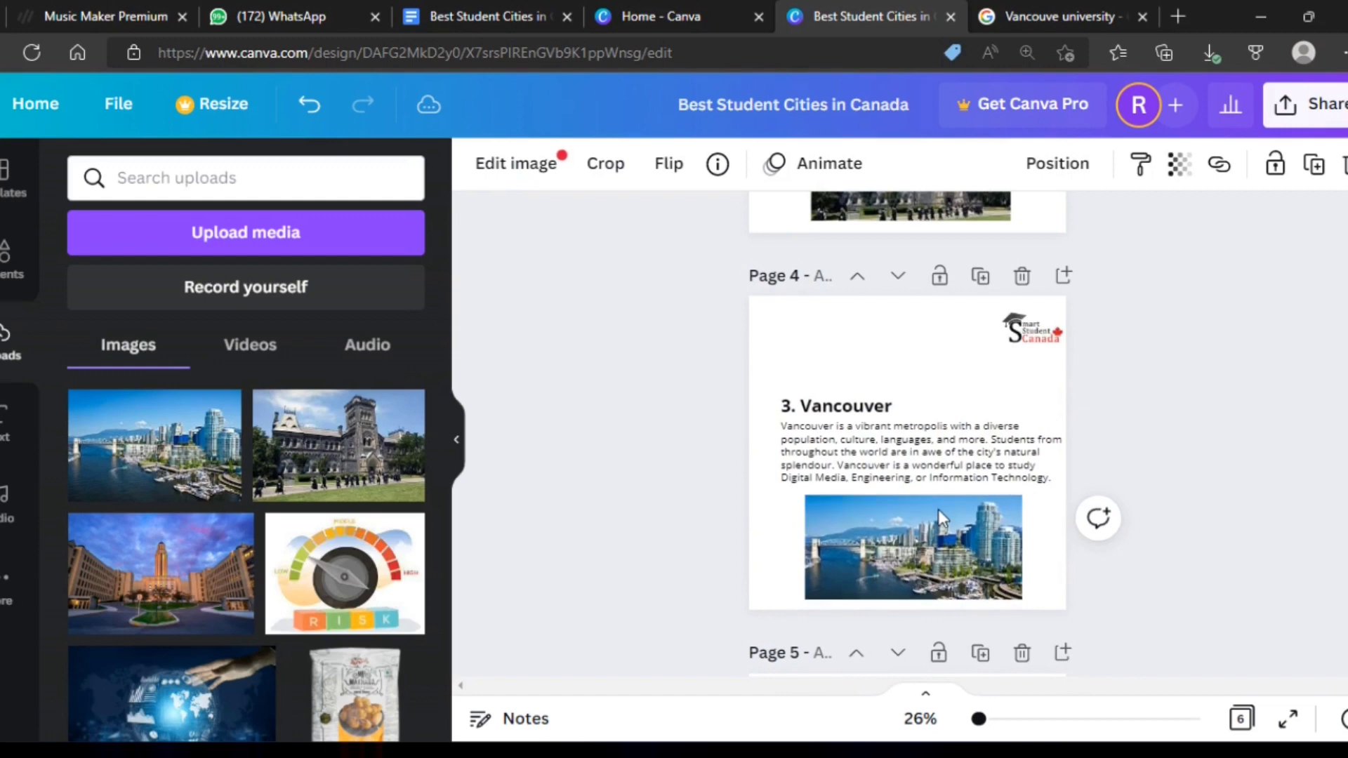
pyautogui.click(1225, 453)
# Inspect the page 1 logo, entering and leaving crop mode without changing it
pyautogui.scroll(5, 1225, 452)
pyautogui.scroll(4, 1224, 452)
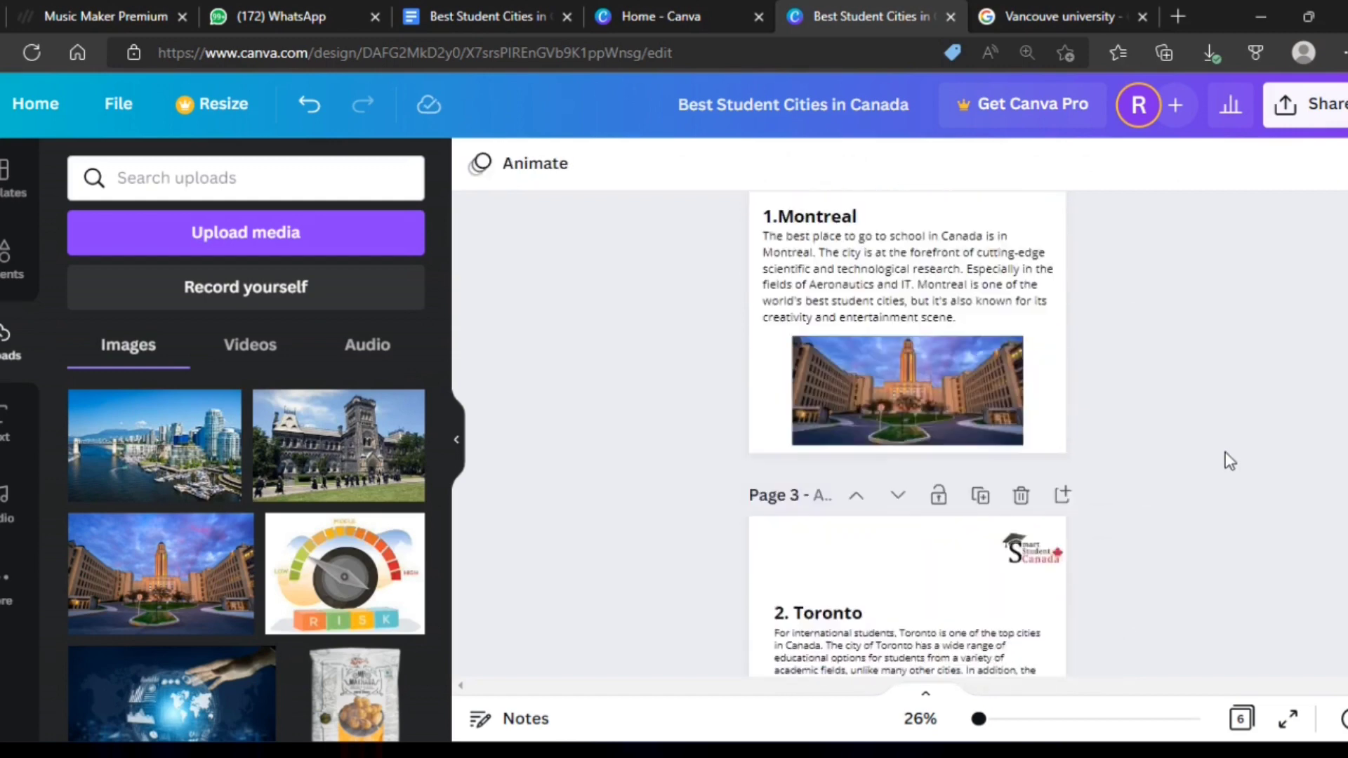
pyautogui.scroll(3, 1225, 452)
pyautogui.scroll(2, 1224, 452)
pyautogui.scroll(2, 1223, 462)
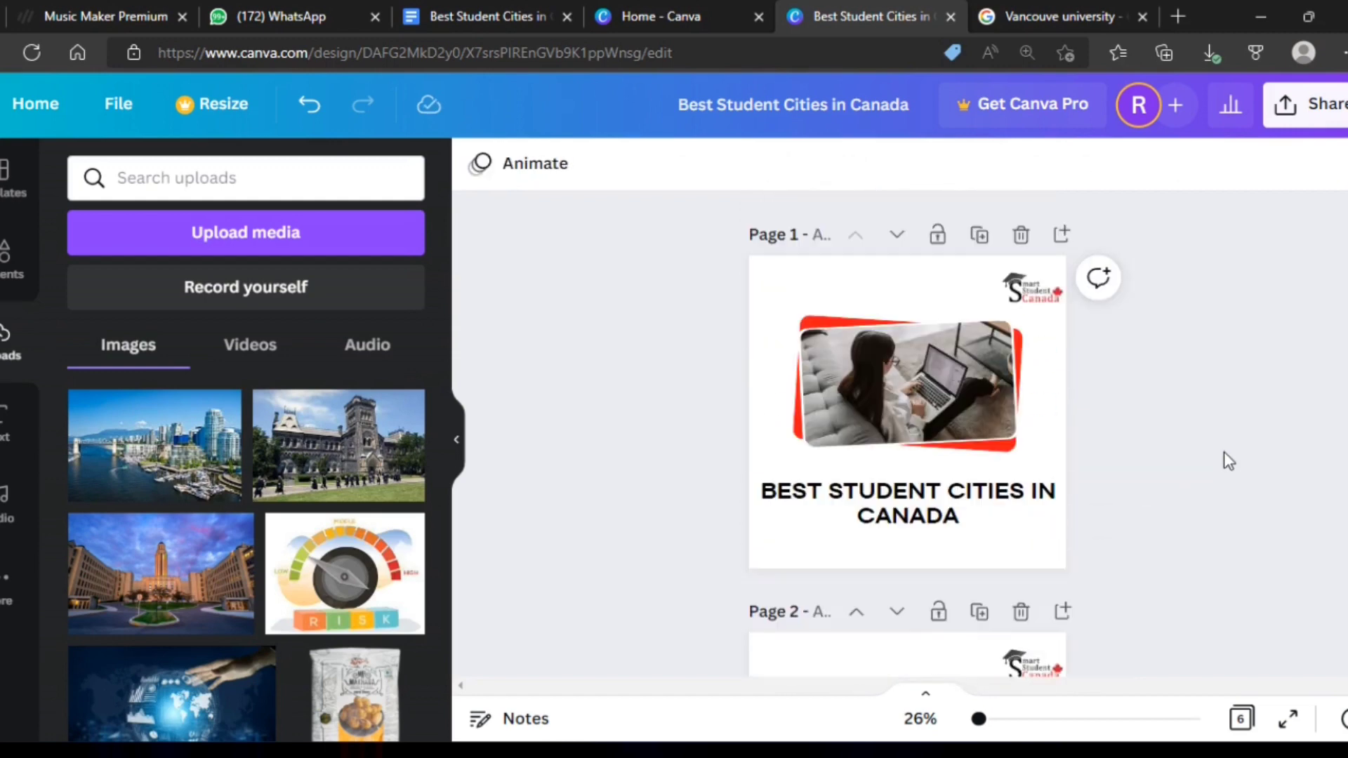
pyautogui.click(1050, 309)
pyautogui.doubleClick(1051, 310)
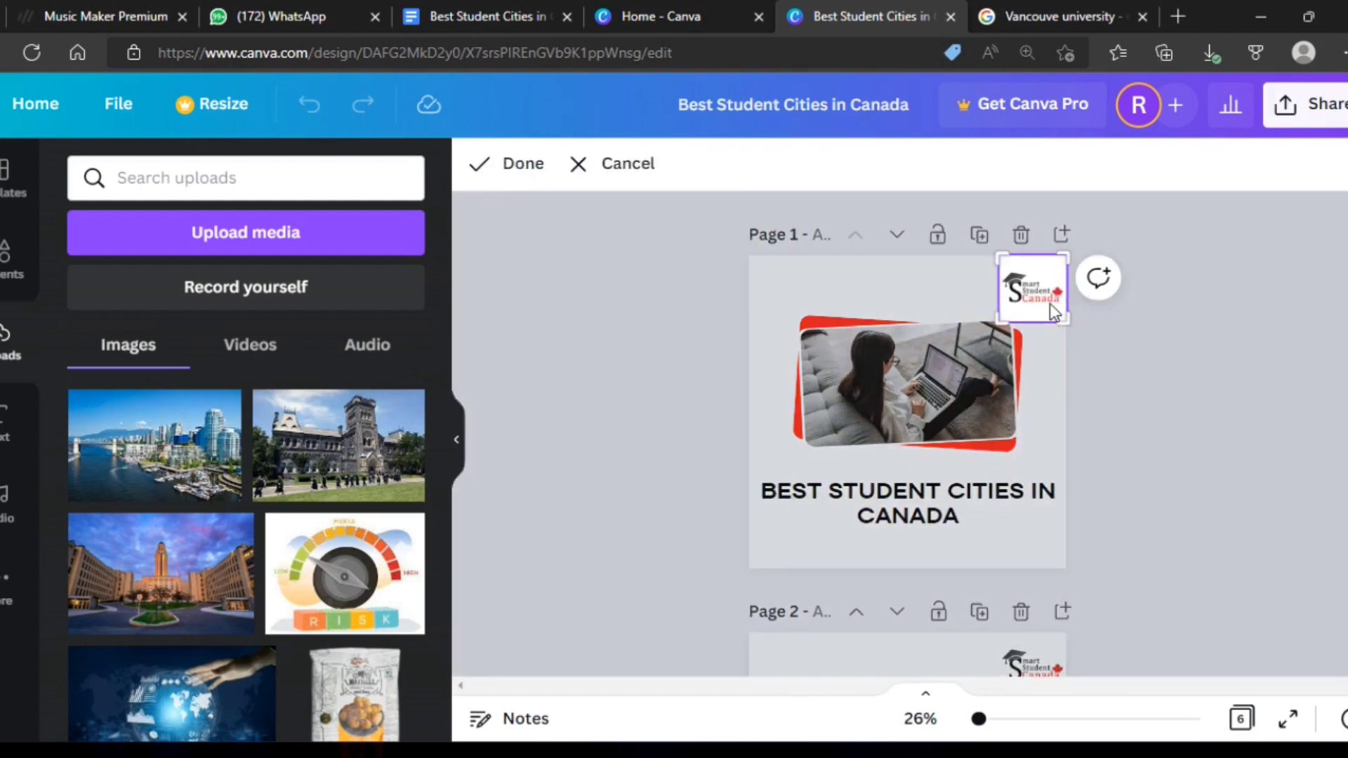
pyautogui.click(1115, 342)
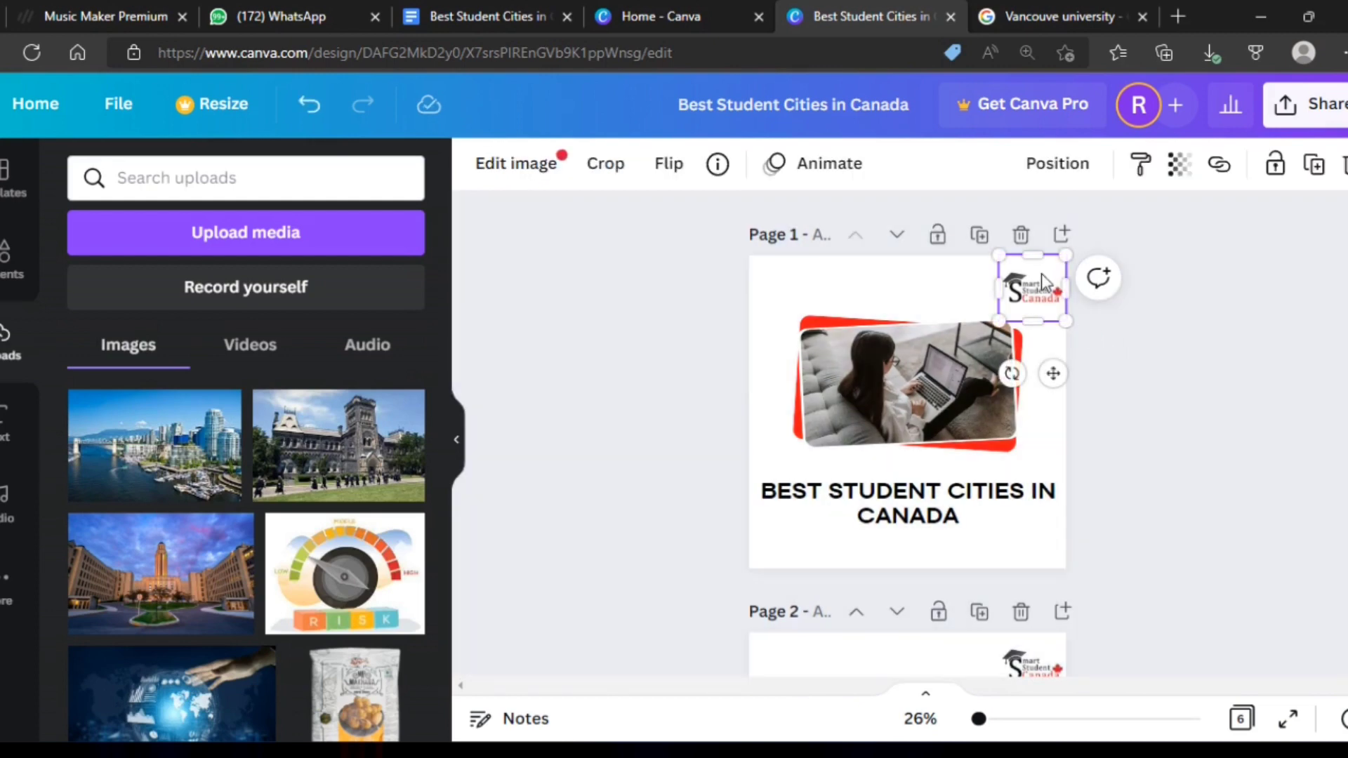
pyautogui.rightClick(1018, 288)
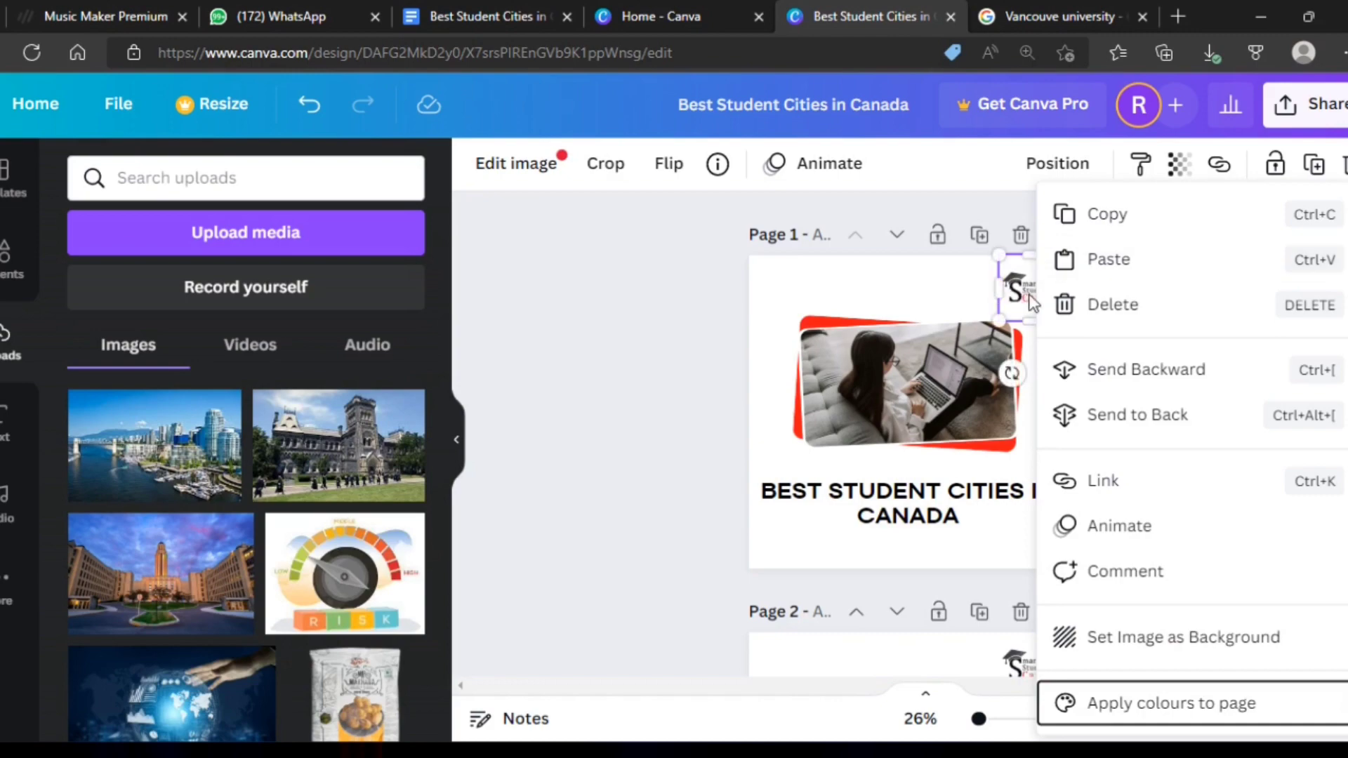
pyautogui.click(1029, 298)
pyautogui.rightClick(1141, 330)
pyautogui.click(1159, 330)
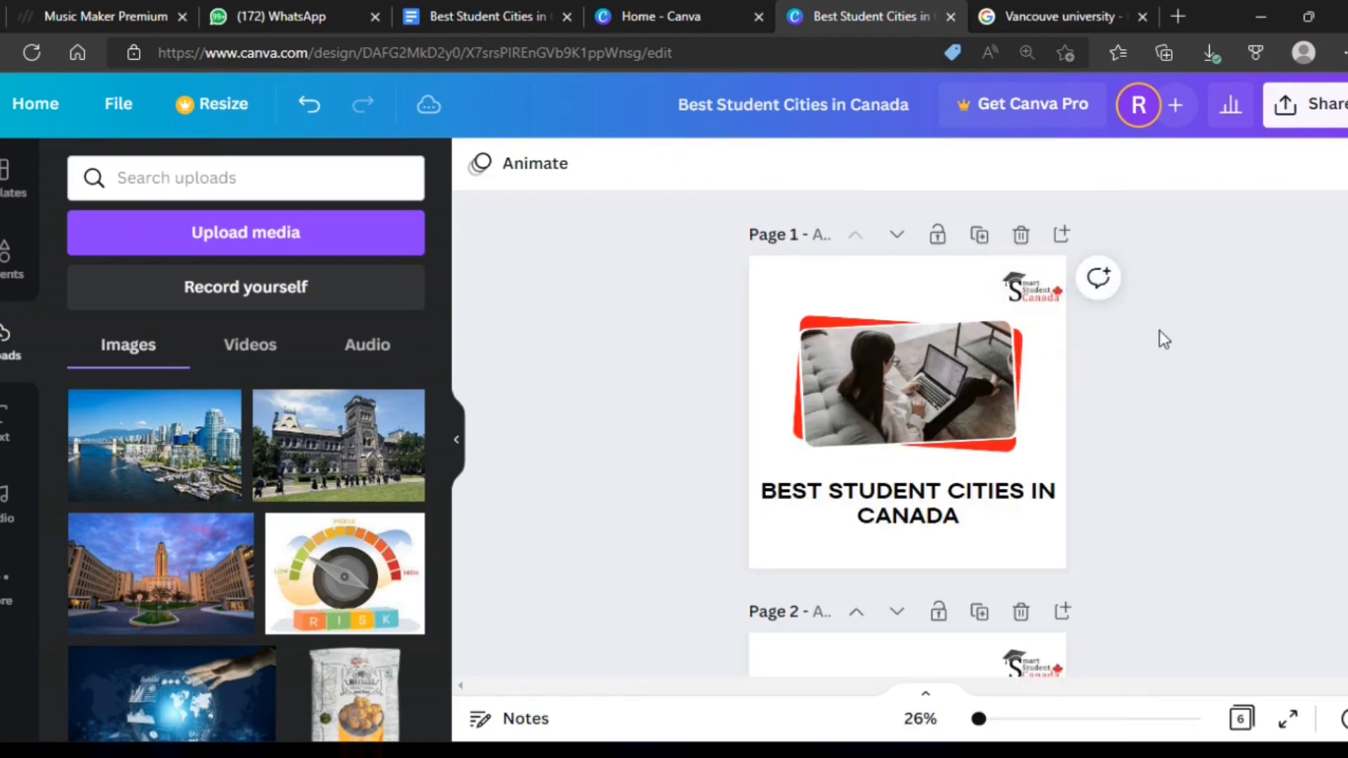
# Scroll down to page 5's '4. Ottawa' heading and paragraph
pyautogui.scroll(-5, 1160, 330)
pyautogui.scroll(-5, 1140, 304)
pyautogui.scroll(-5, 1131, 372)
pyautogui.scroll(-3, 1113, 487)
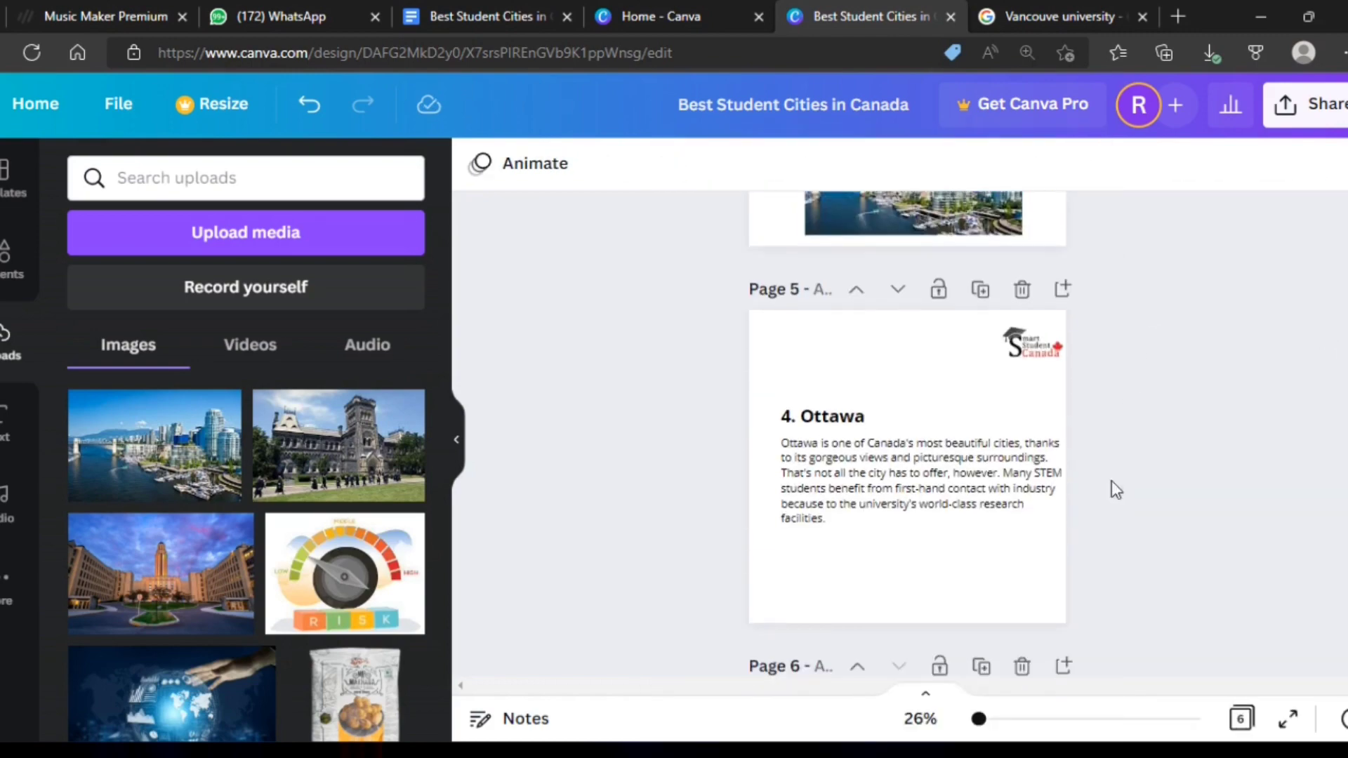
pyautogui.scroll(3, 1170, 472)
pyautogui.scroll(-3, 1170, 472)
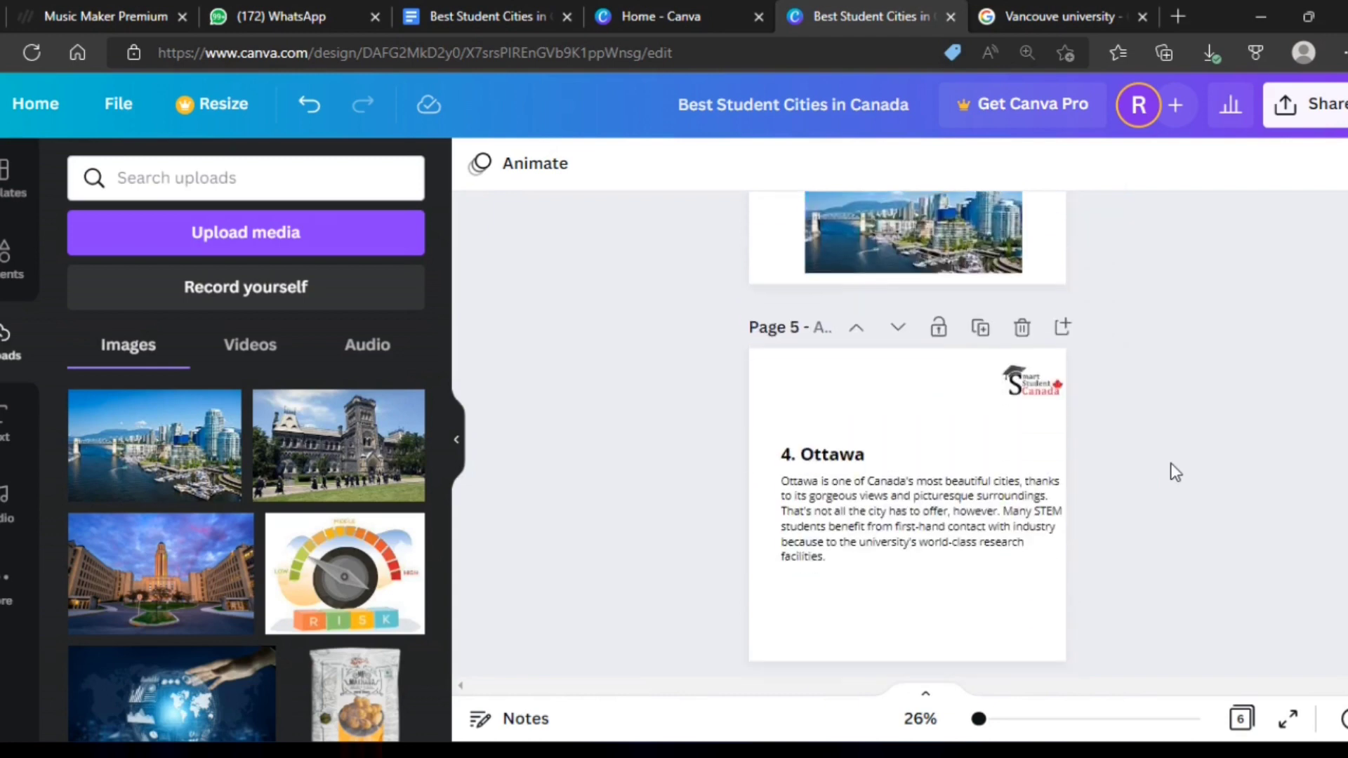
# Flip between the Vancouver image results and the Canva design tabs
pyautogui.click(1034, 4)
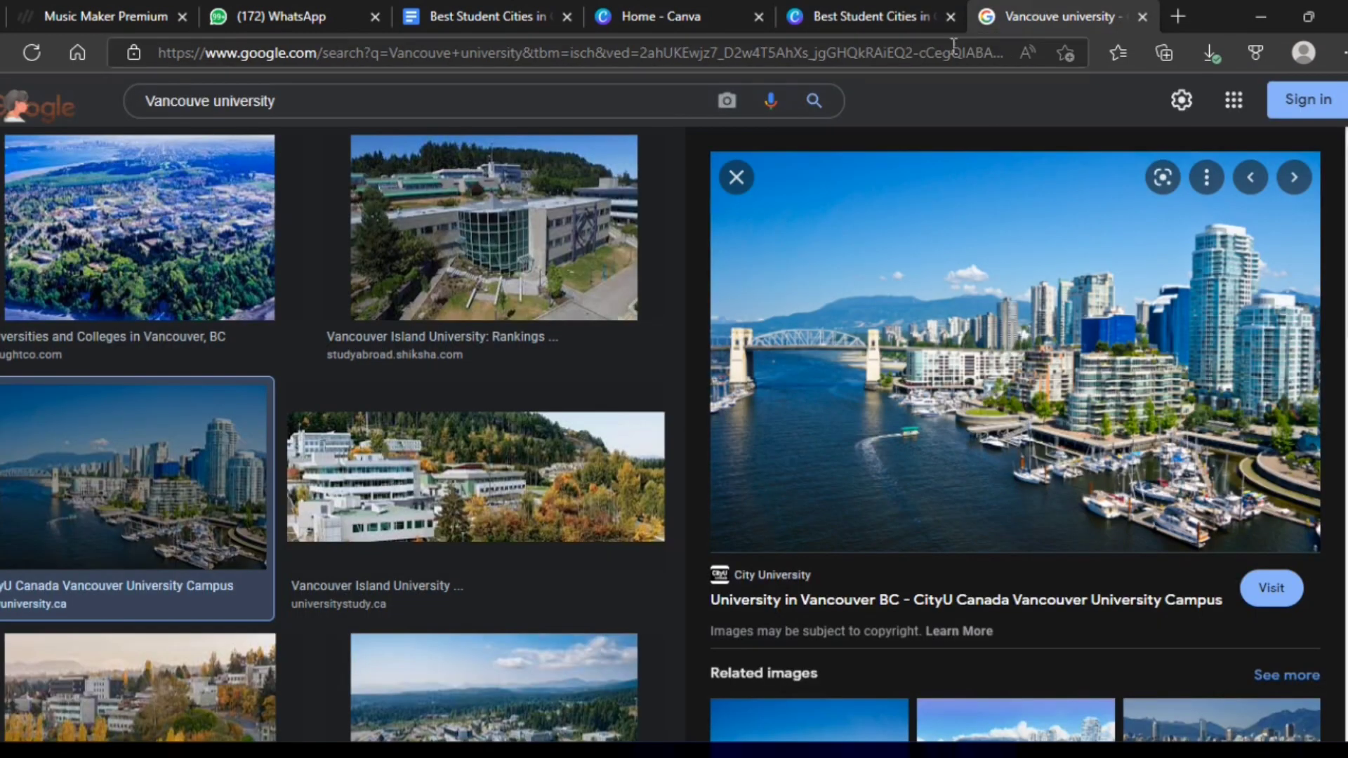
pyautogui.click(504, 2)
pyautogui.click(817, 3)
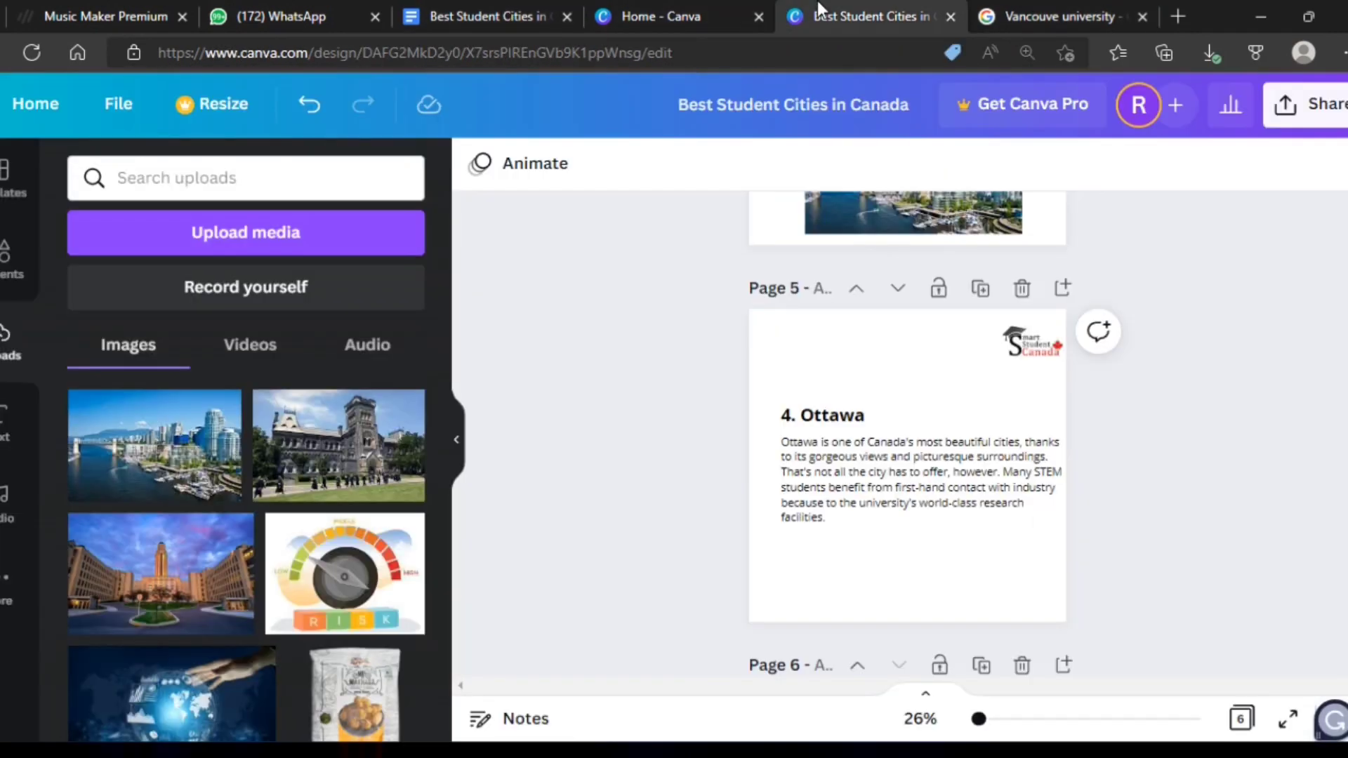
pyautogui.scroll(-5, 861, 358)
pyautogui.scroll(4, 860, 358)
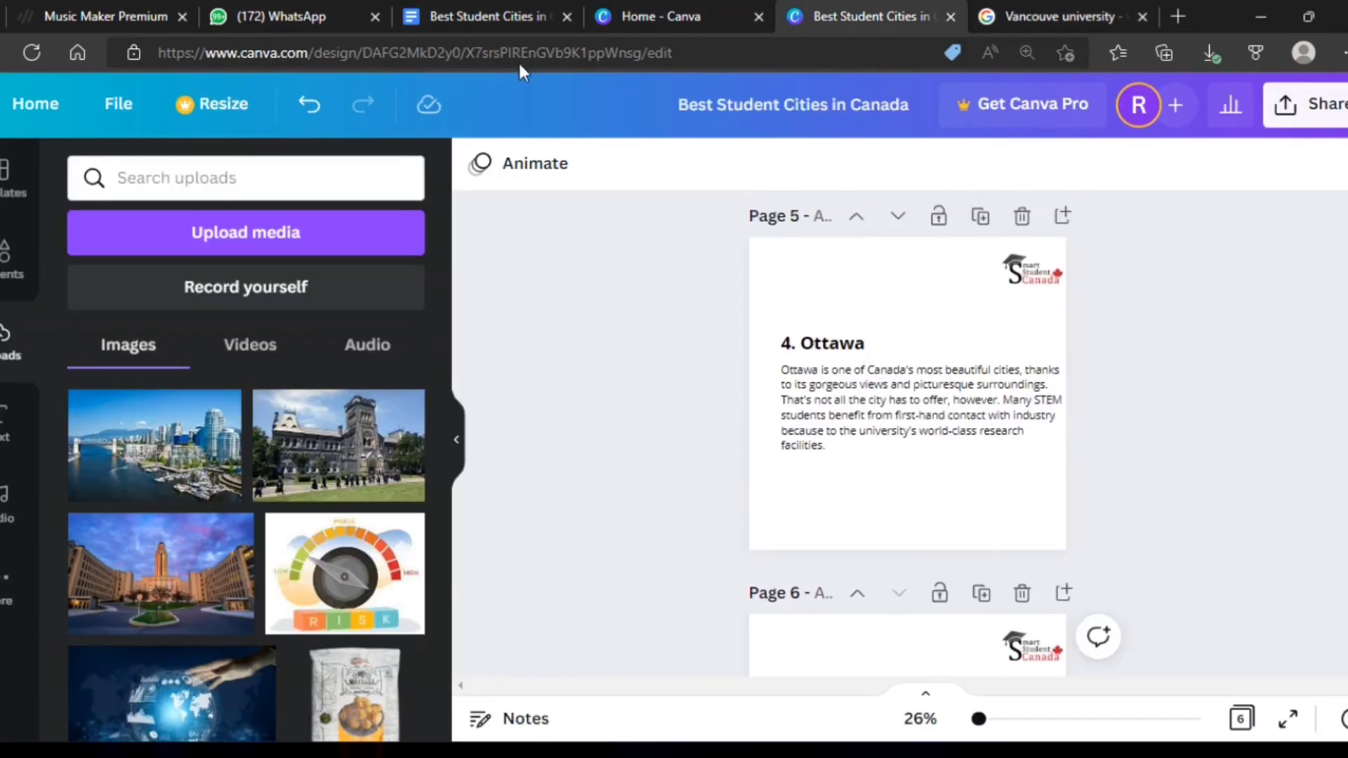
# Select the 'Ottawa' heading in the Google Docs source text, then return to the image results
pyautogui.click(483, 3)
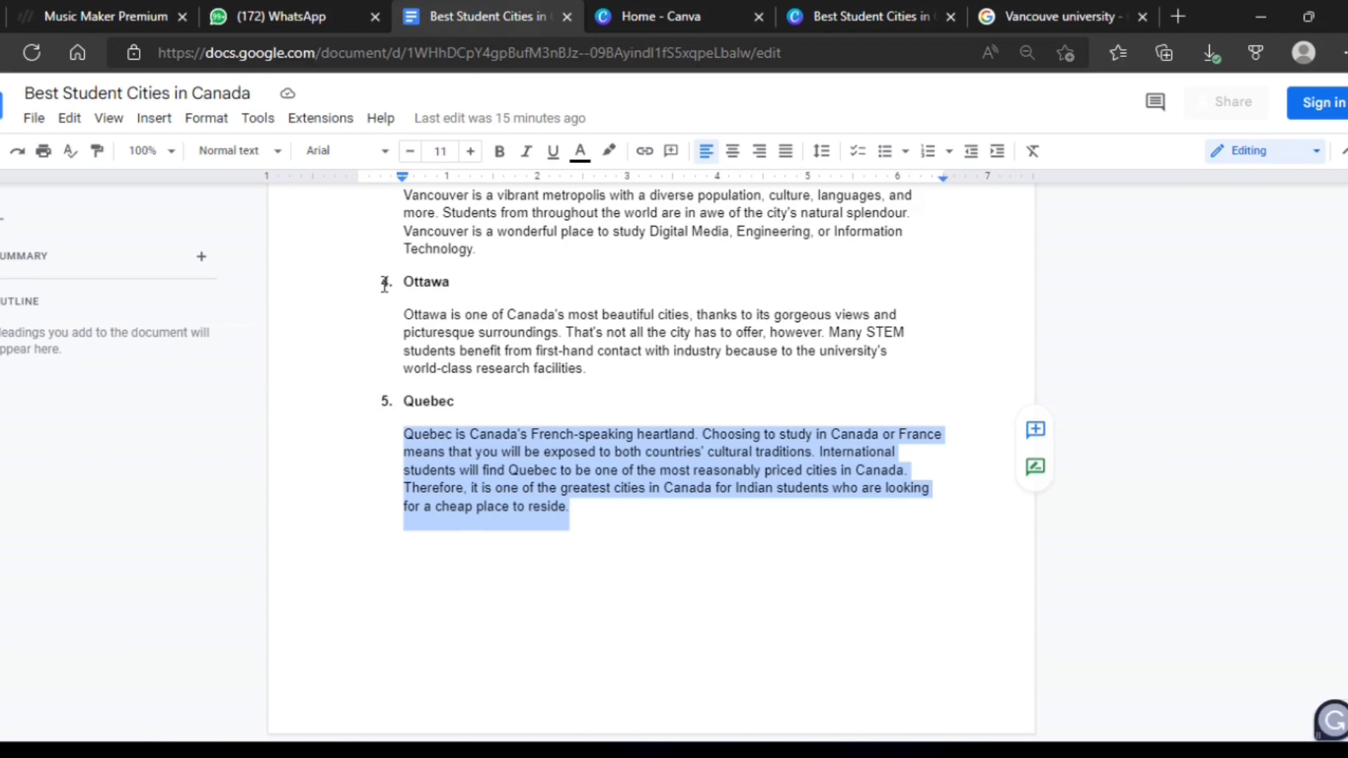
pyautogui.click(1040, 6)
pyautogui.click(457, 2)
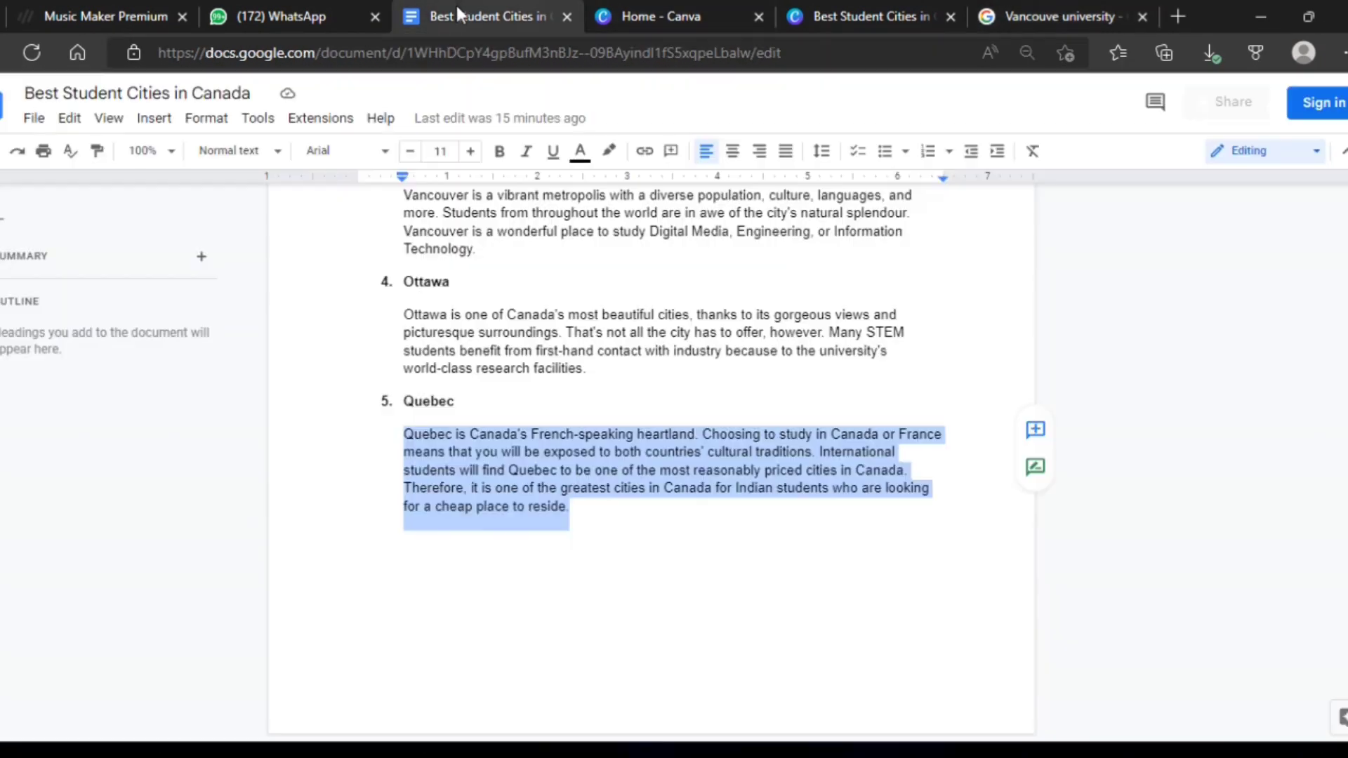
pyautogui.moveTo(403, 282); pyautogui.dragTo(452, 283)
pyautogui.hotkey('ctrl', 'c')
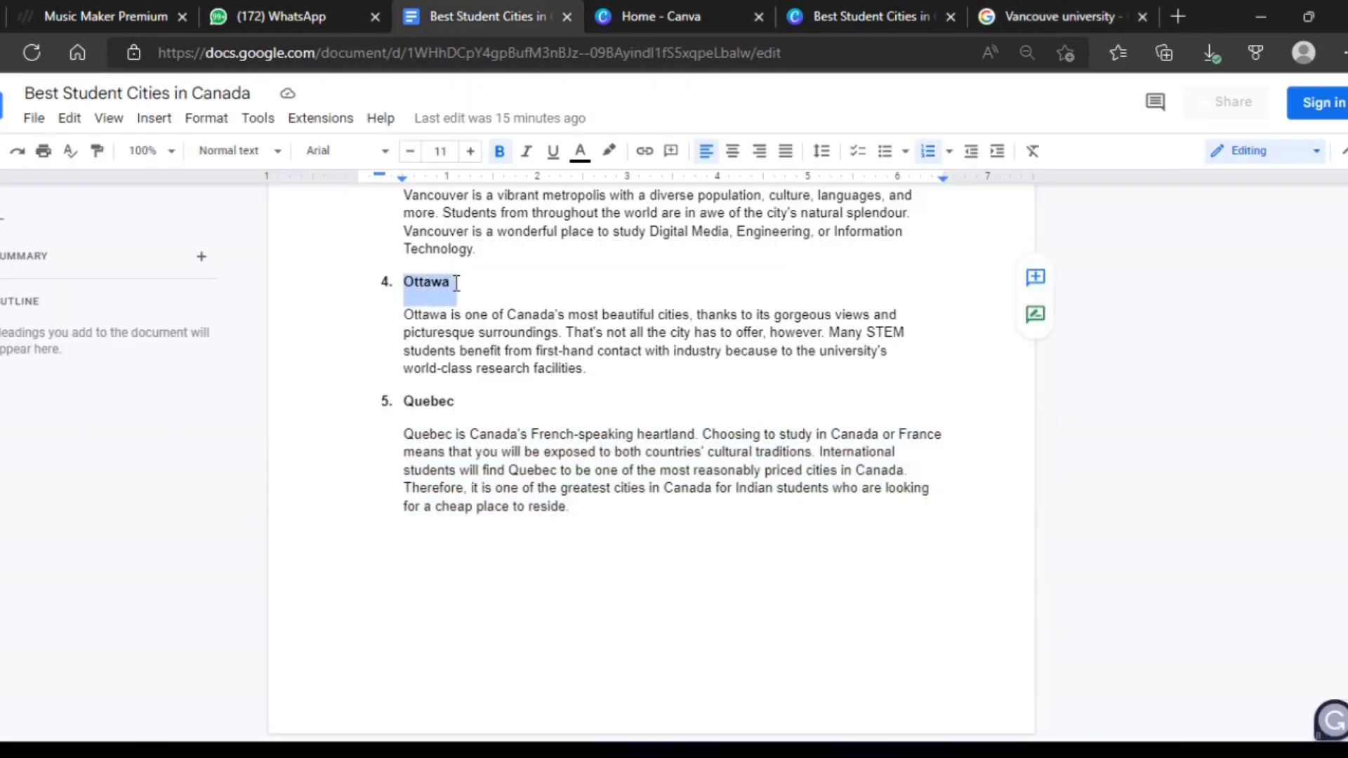
pyautogui.click(969, 4)
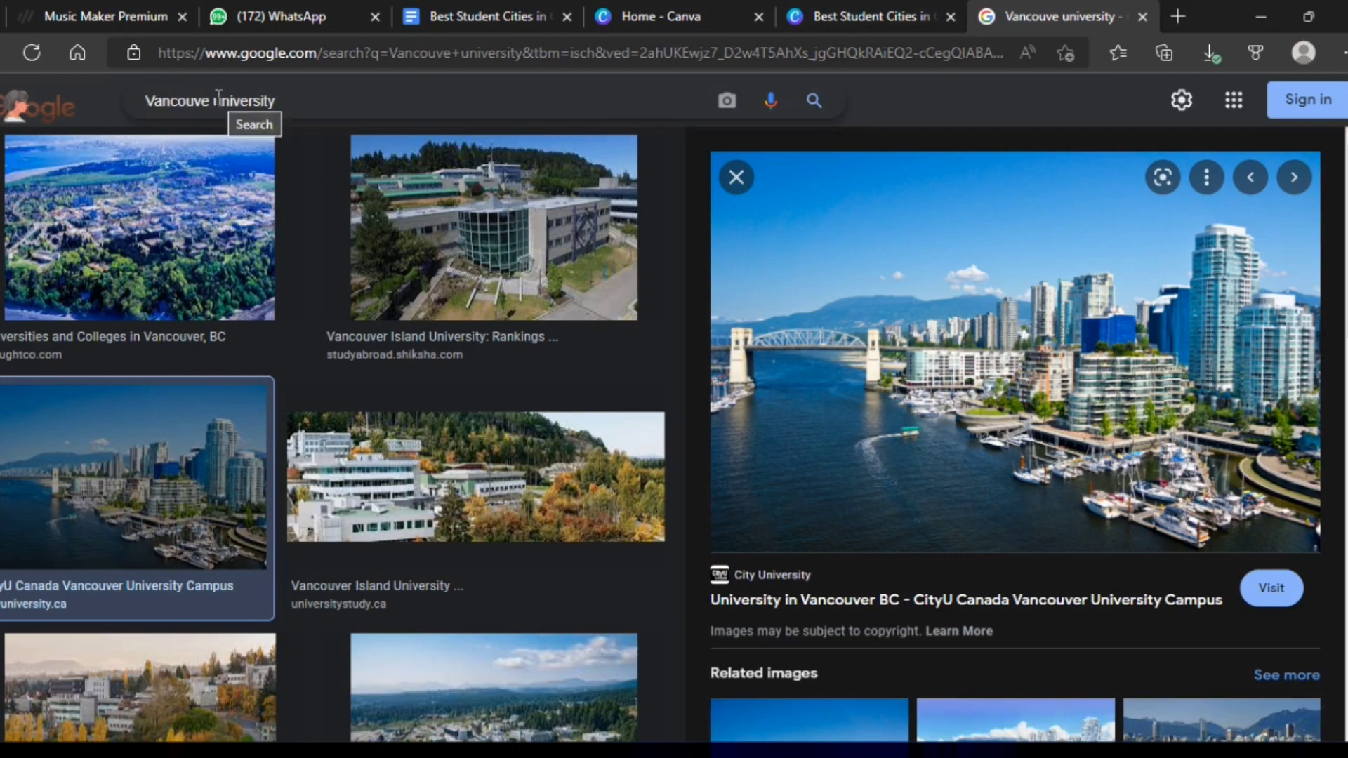
# Change the image search to 'Ottawa university' and preview an Ottawa University building photo
pyautogui.press('BackSpace')
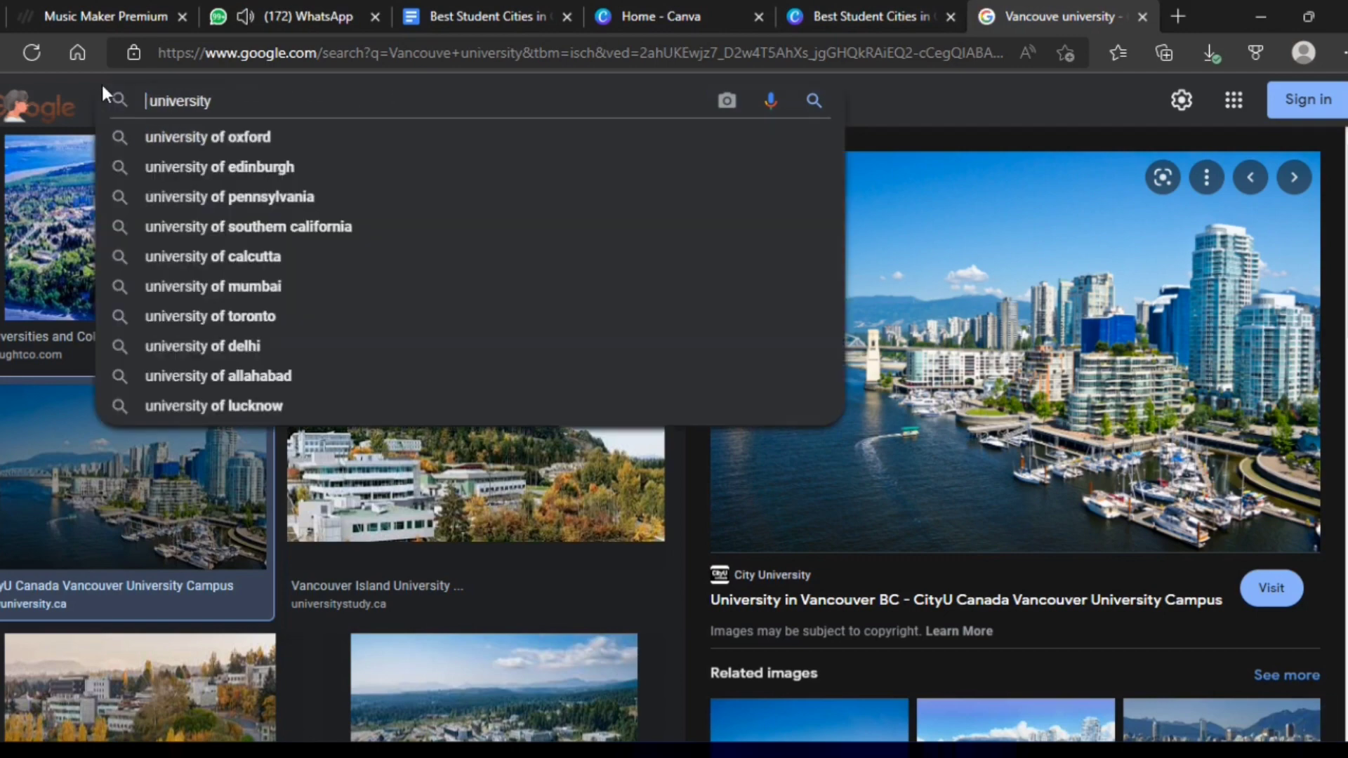
pyautogui.hotkey('ctrl', 'v')
pyautogui.press('Return')
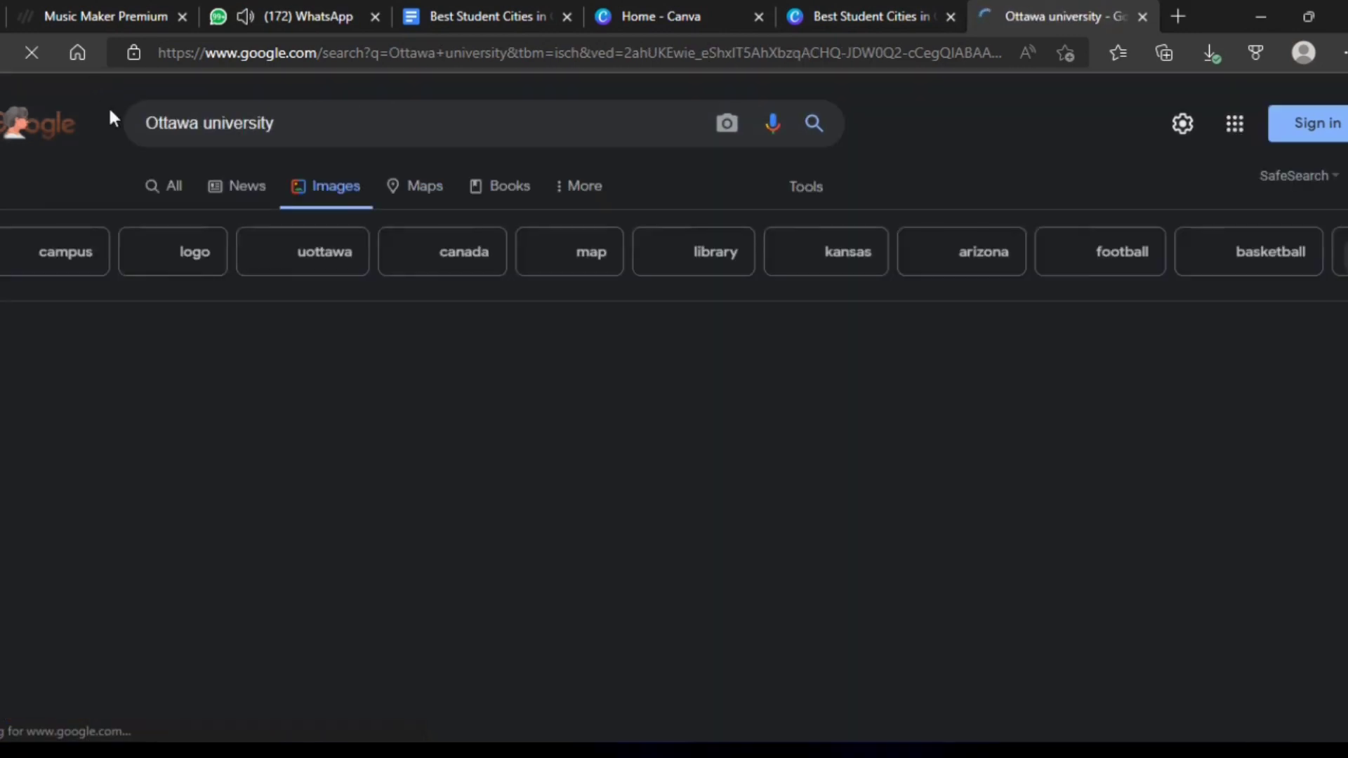
pyautogui.scroll(-2, 496, 446)
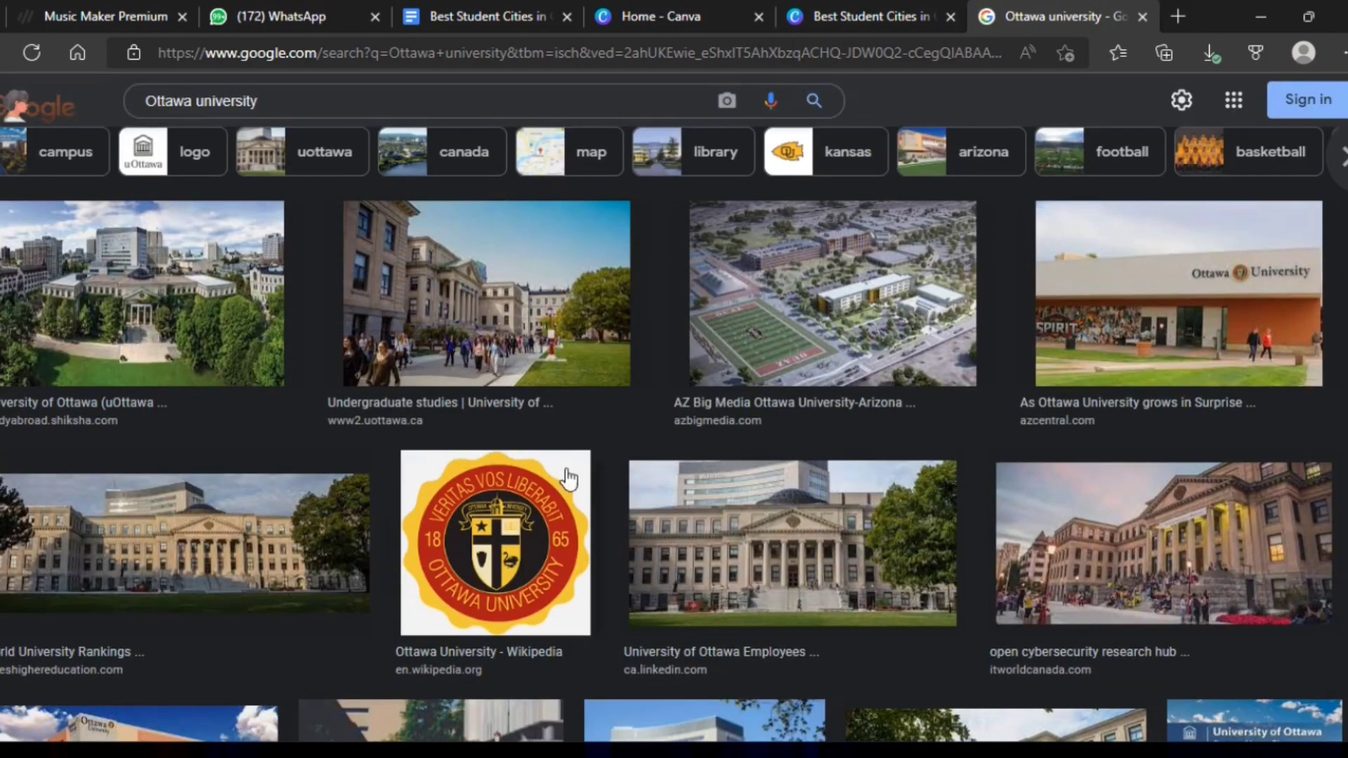
pyautogui.click(1191, 356)
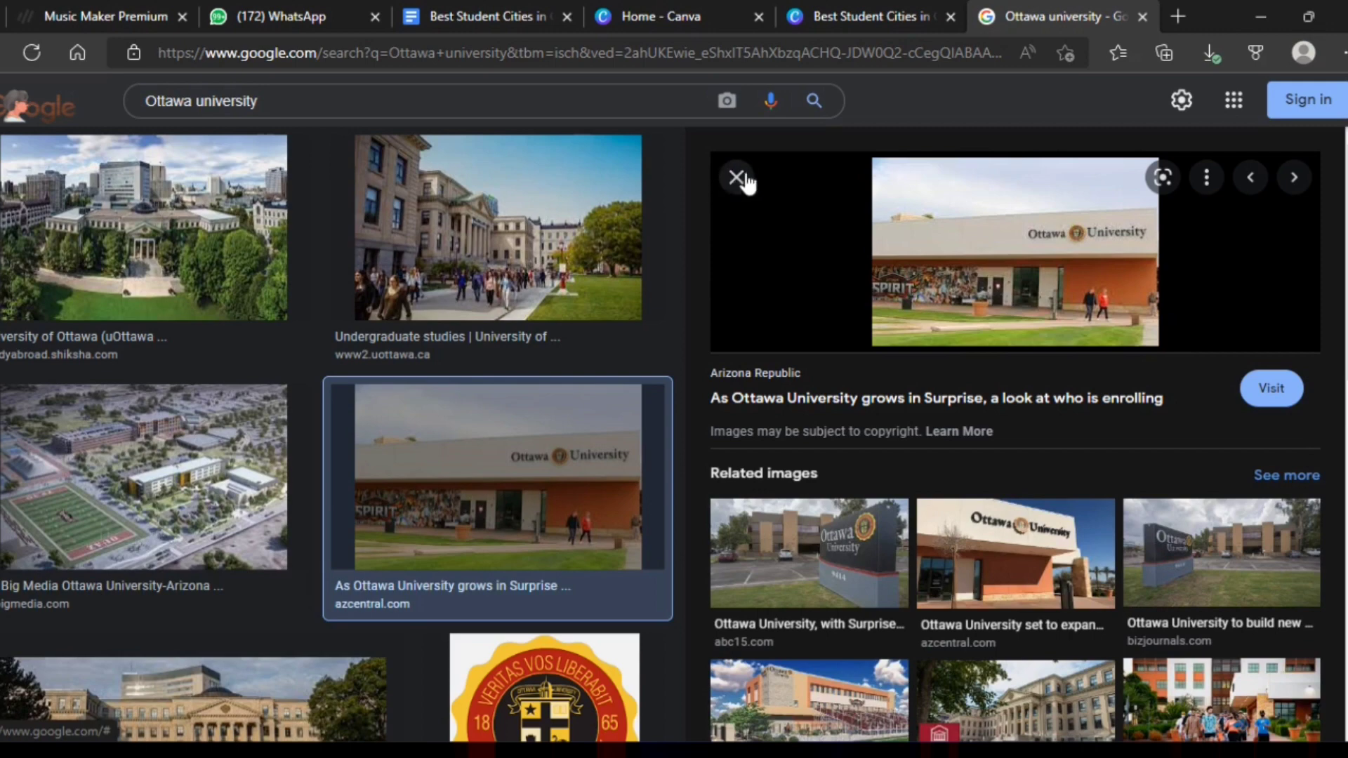
pyautogui.click(737, 179)
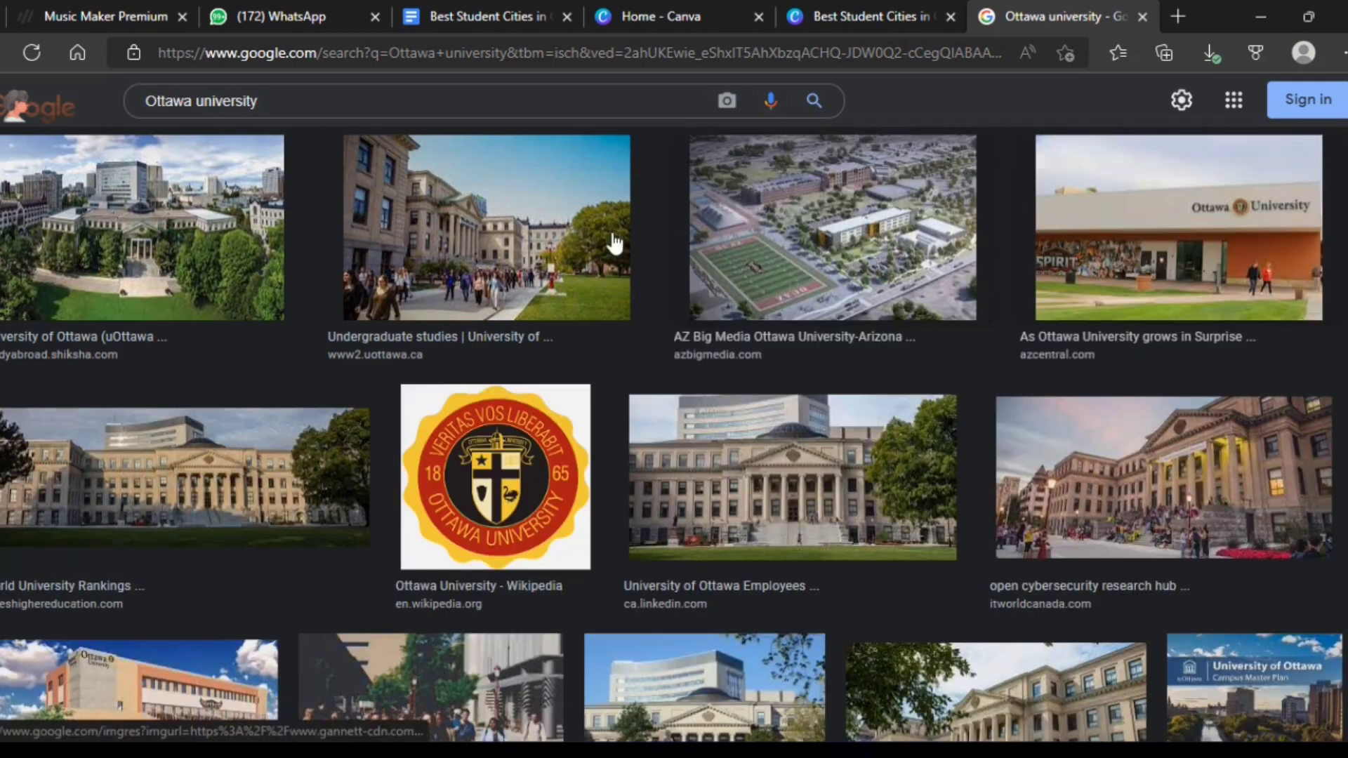
pyautogui.click(864, 485)
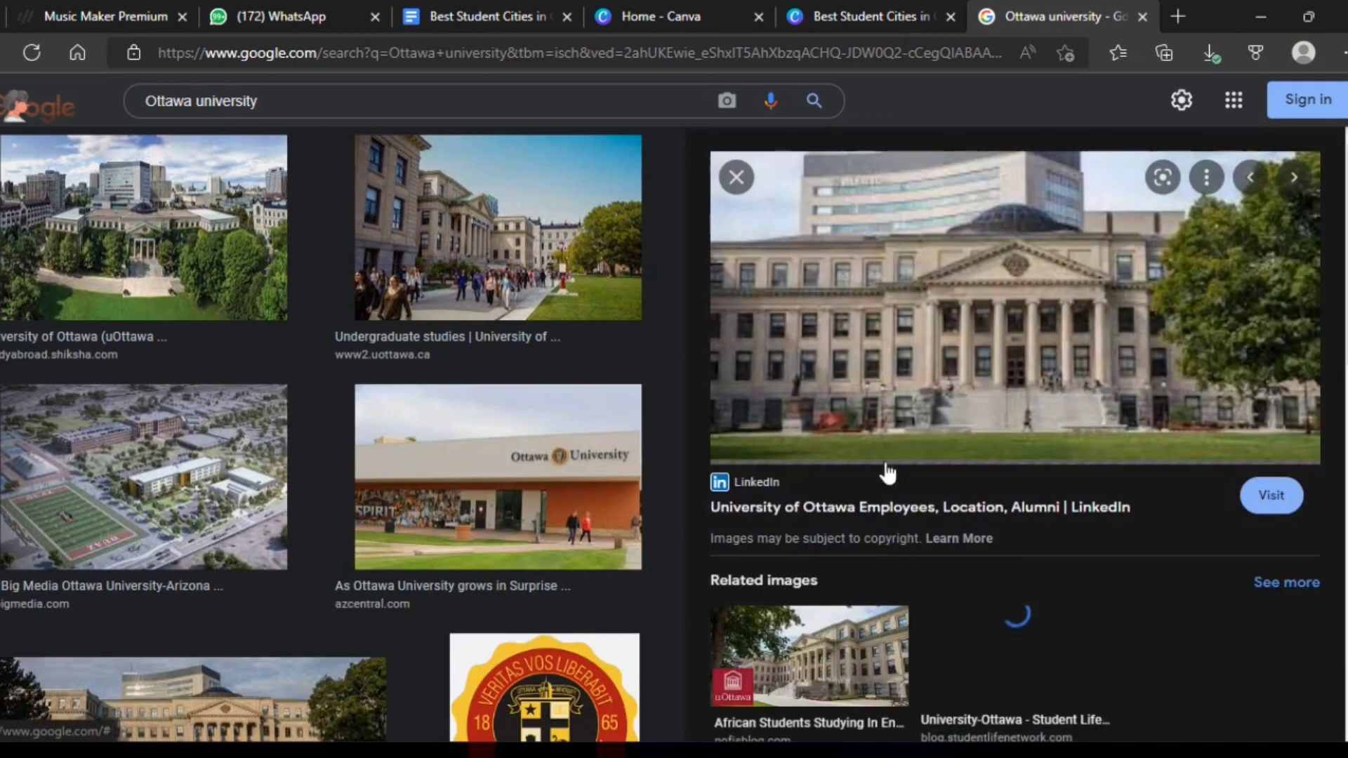
pyautogui.rightClick(1011, 400)
pyautogui.click(844, 375)
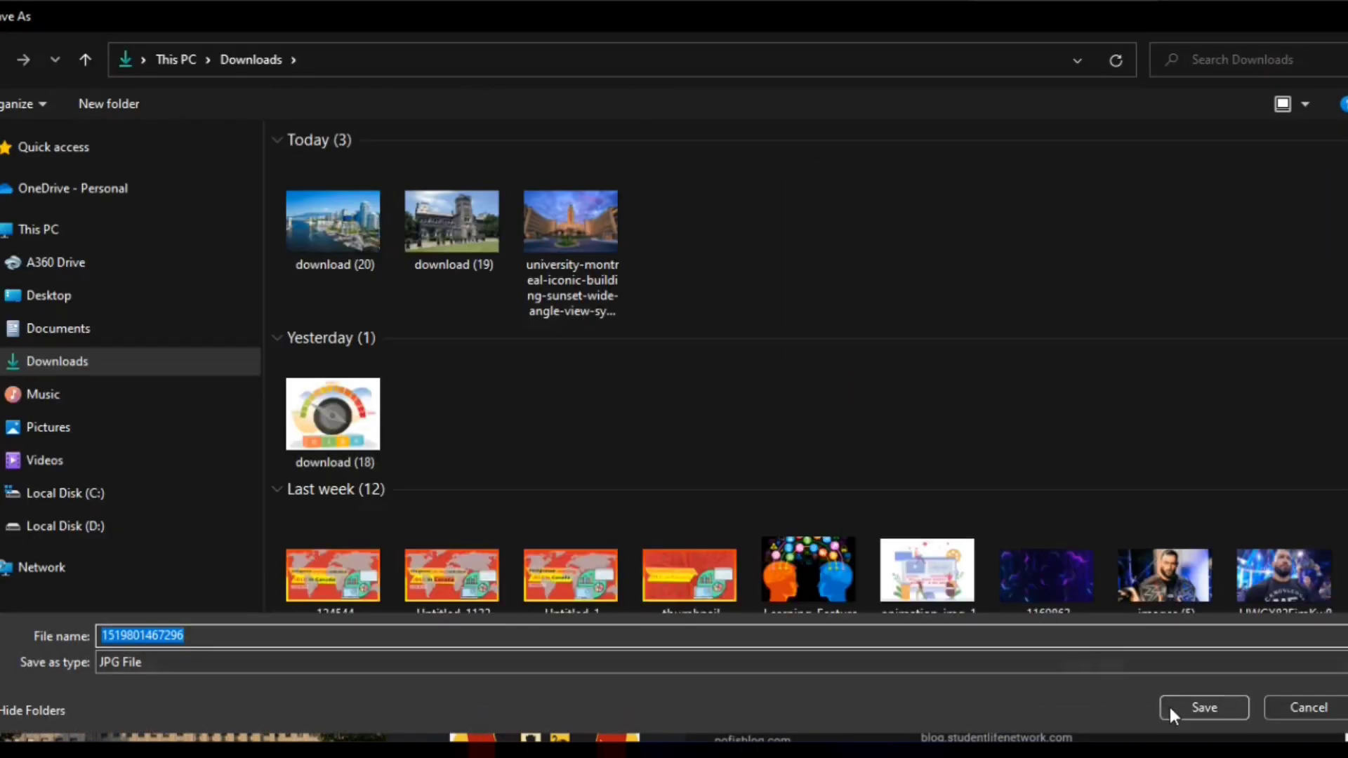
pyautogui.click(1169, 707)
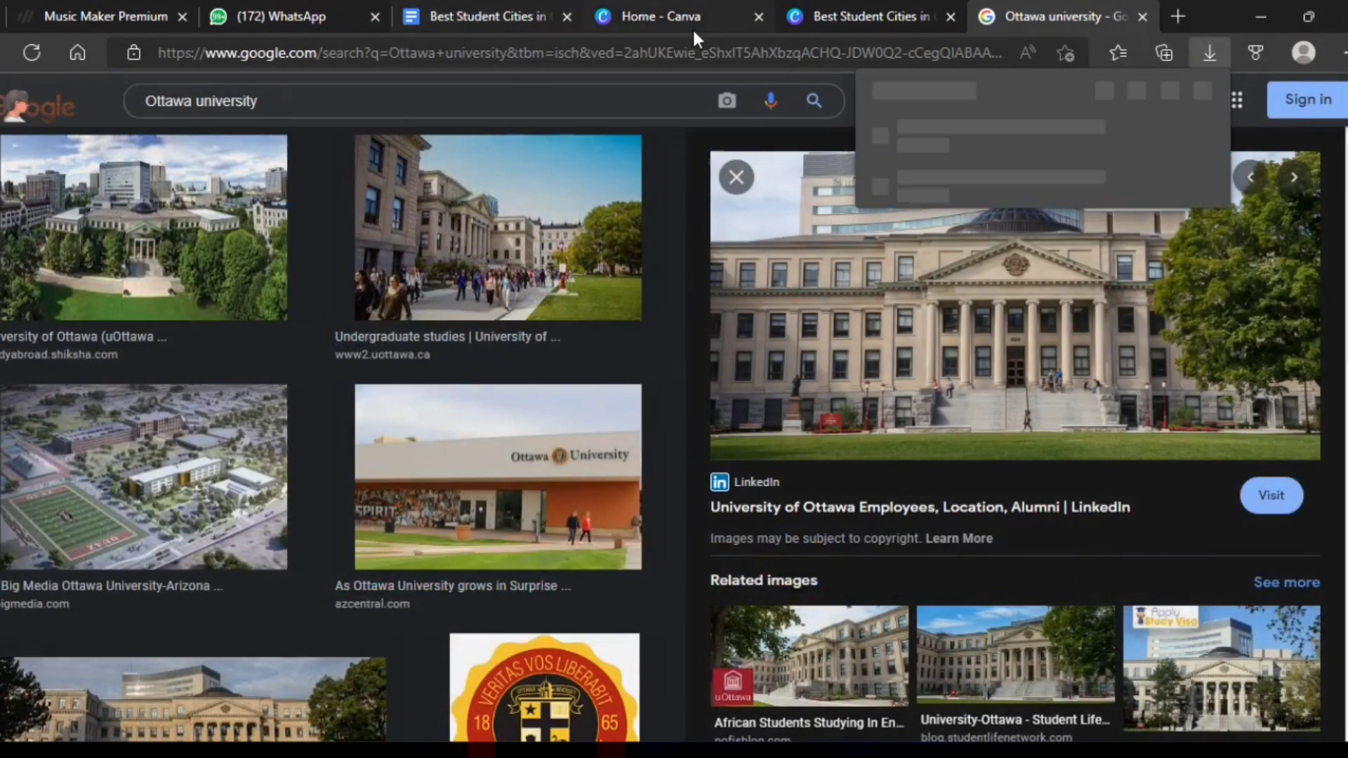
# Widen the Ottawa paragraph so it wraps shorter, with its text scaled to 25.3
pyautogui.click(839, 4)
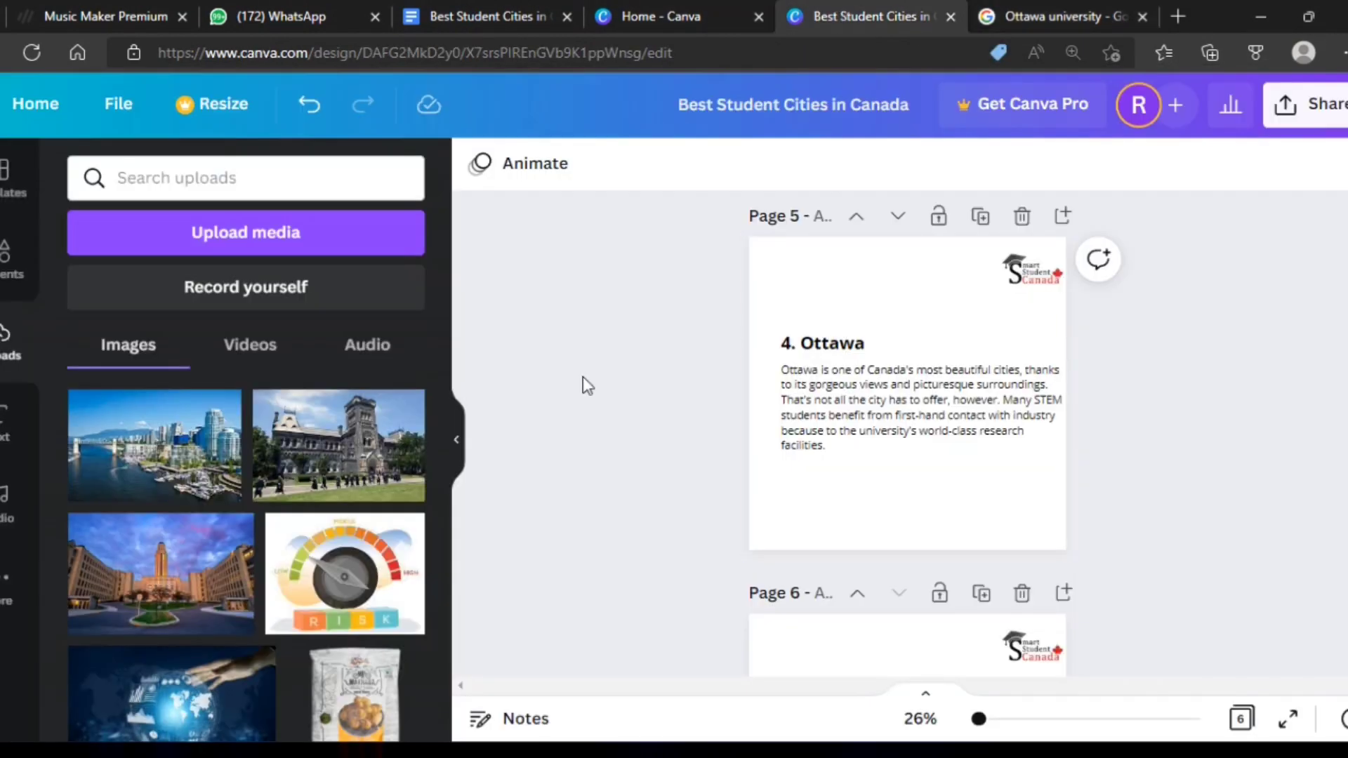
pyautogui.click(1058, 408)
pyautogui.moveTo(1074, 407)
pyautogui.mouseDown()
pyautogui.moveTo(1099, 430)
pyautogui.moveTo(1094, 453)
pyautogui.mouseUp()
pyautogui.click(1072, 535)
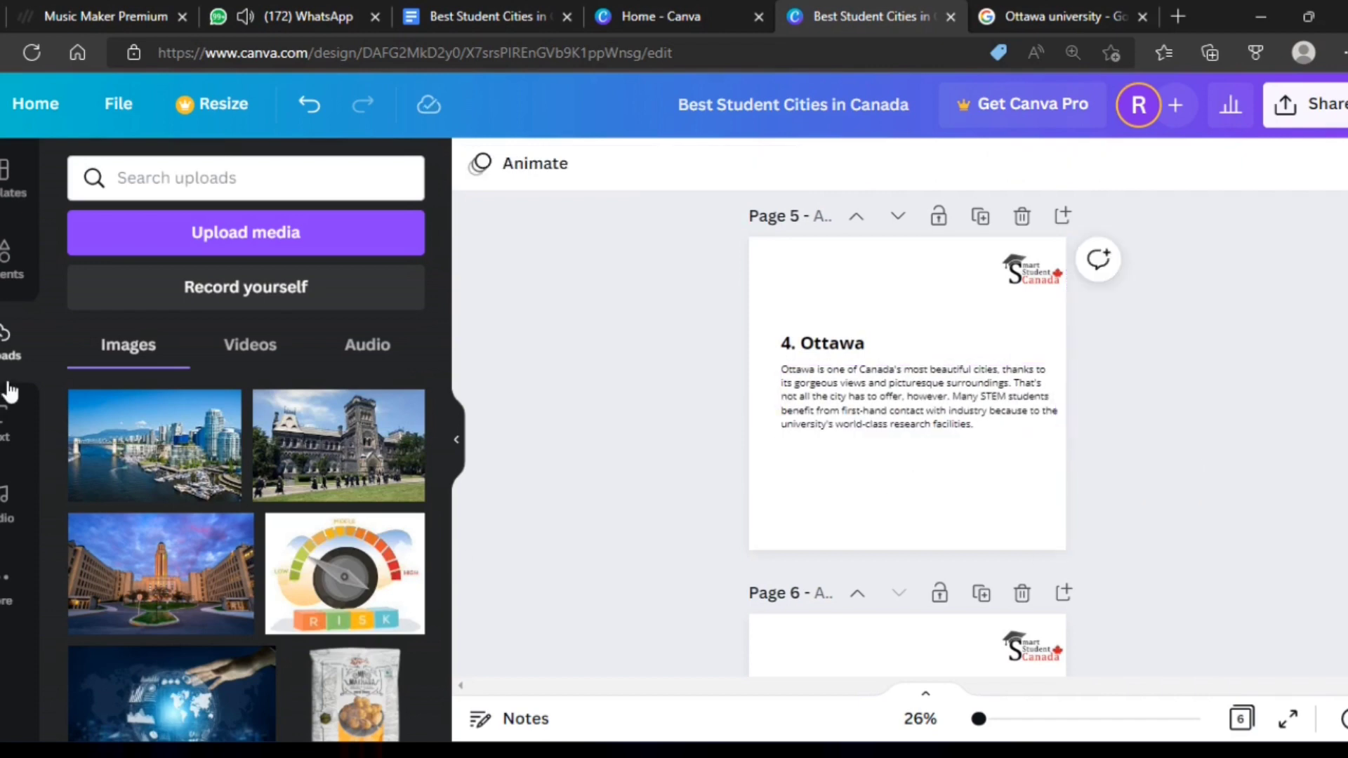
# Upload the downloaded Ottawa building photo and place it beneath the paragraph on page 5
pyautogui.click(180, 246)
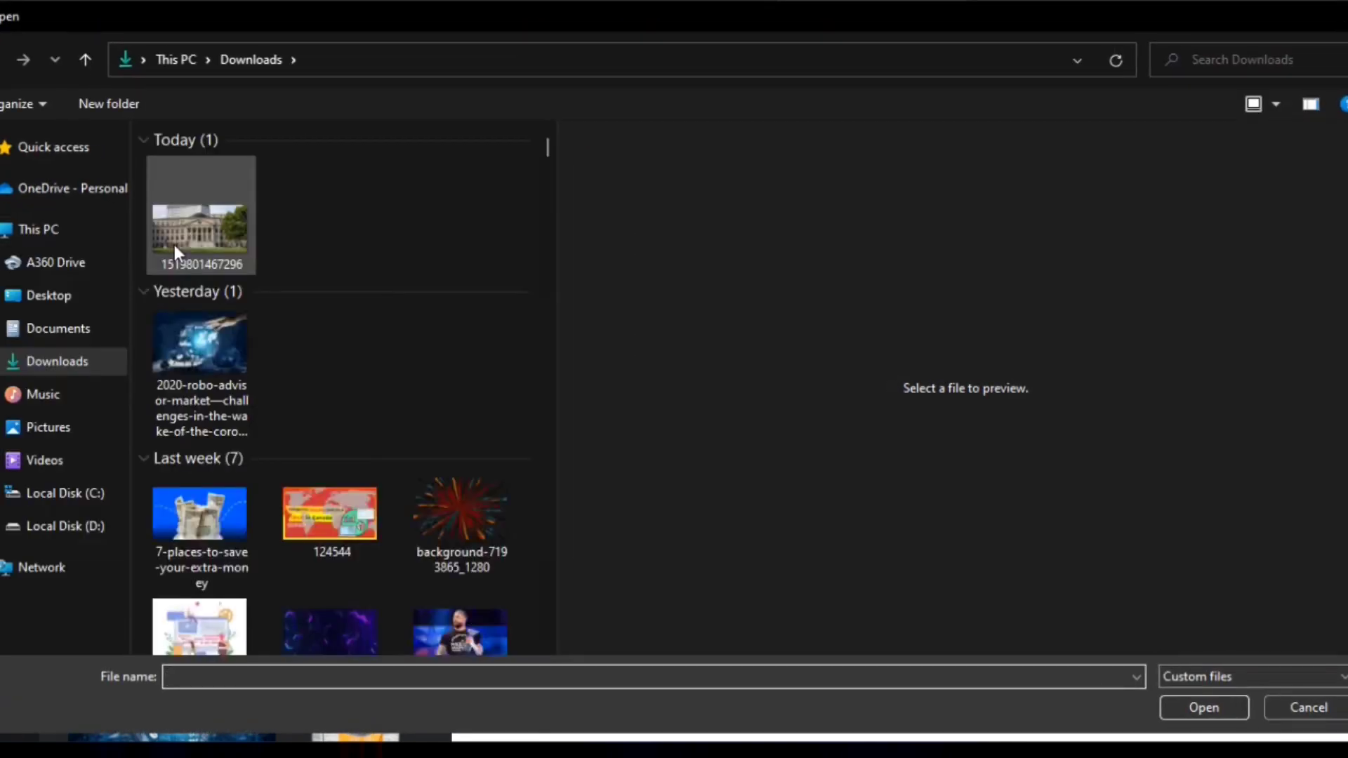
pyautogui.click(174, 246)
pyautogui.click(1205, 708)
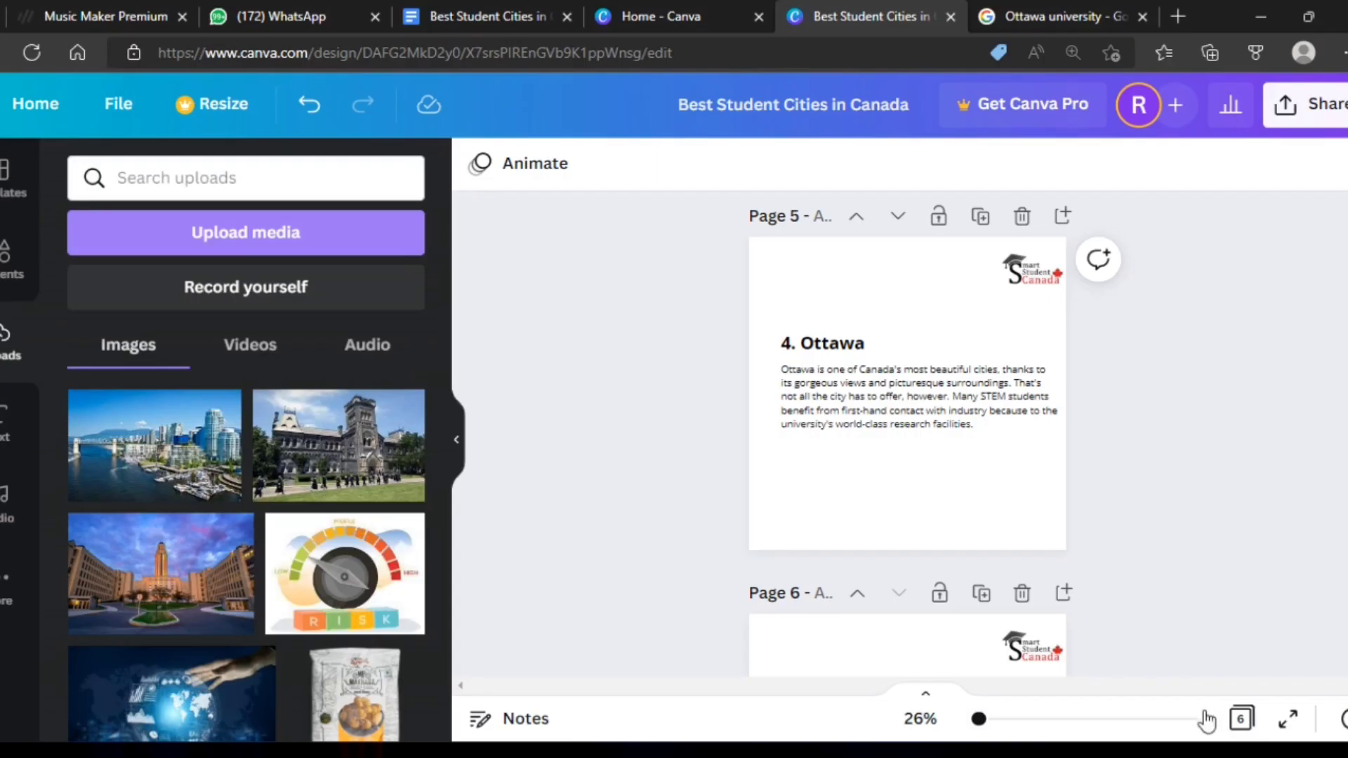
pyautogui.click(920, 414)
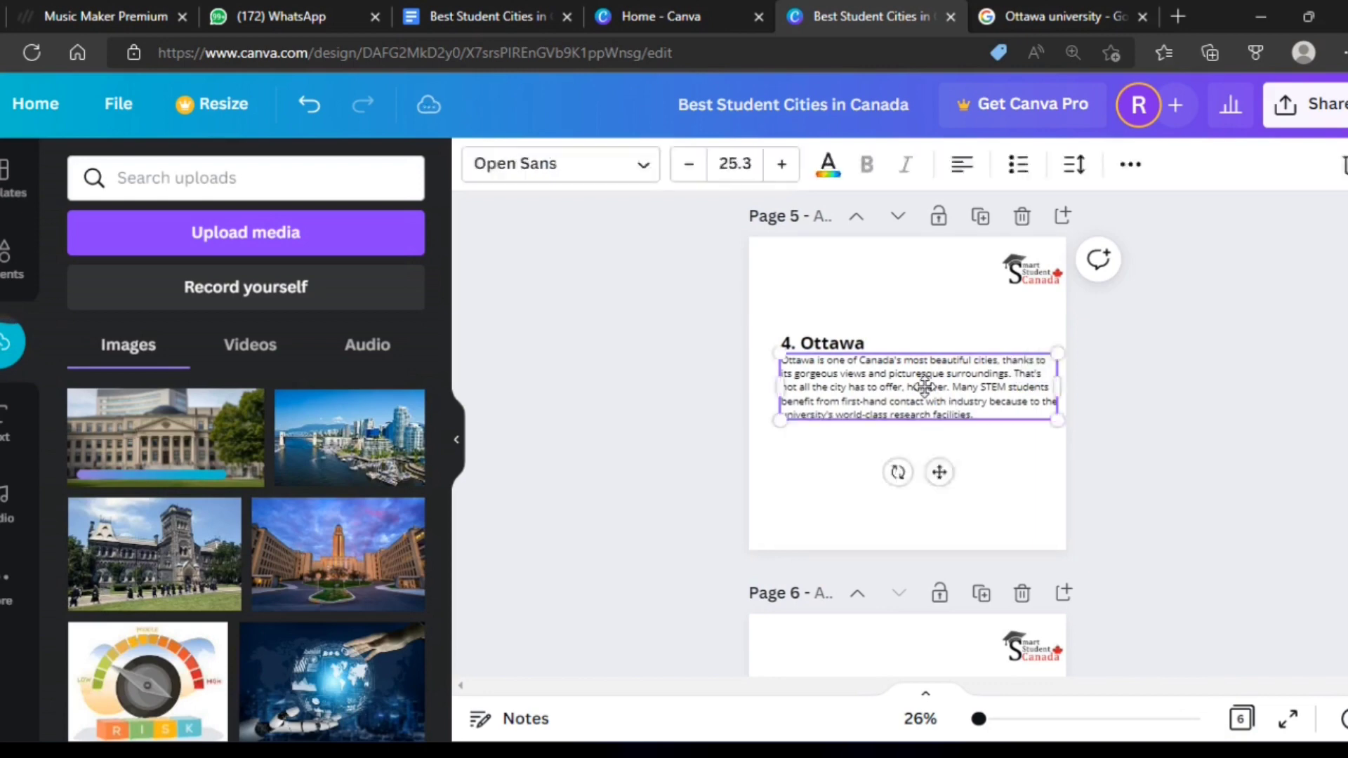
pyautogui.click(1164, 477)
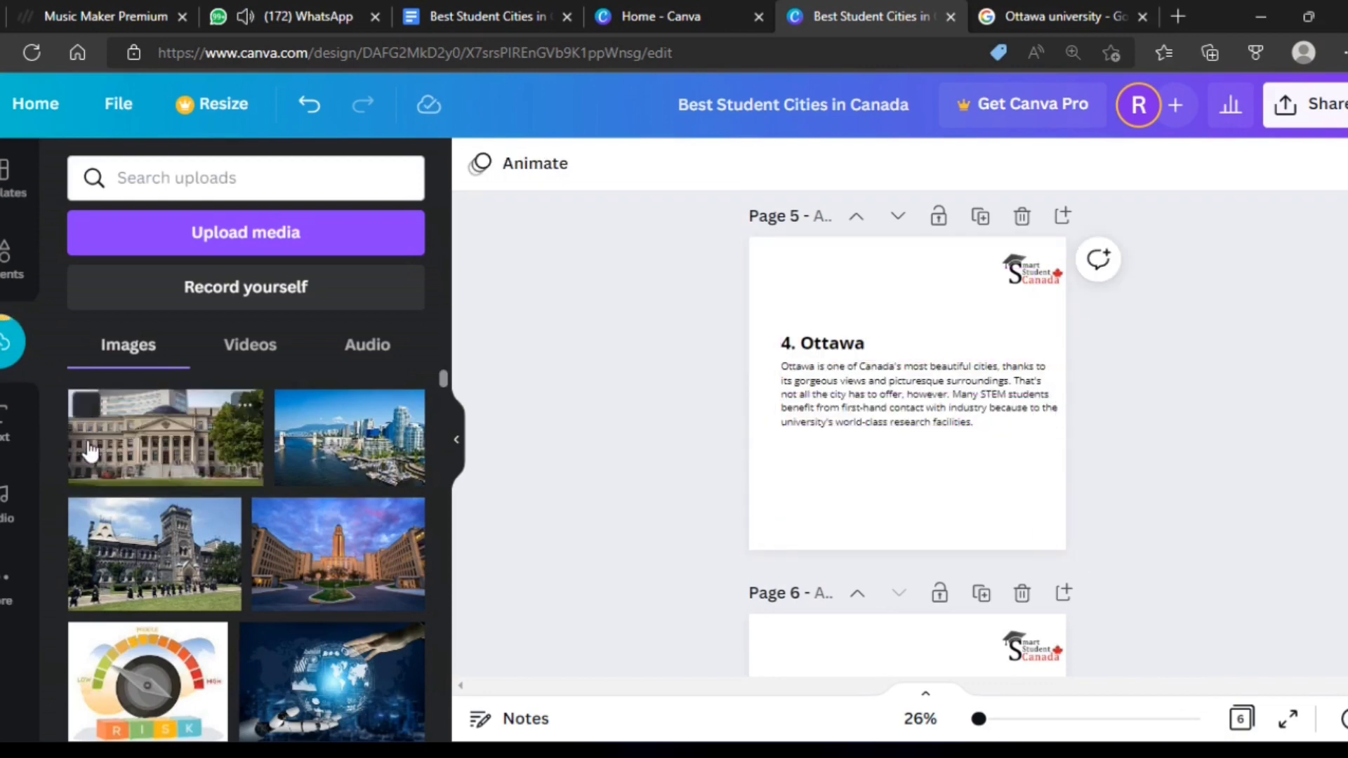
pyautogui.click(165, 436)
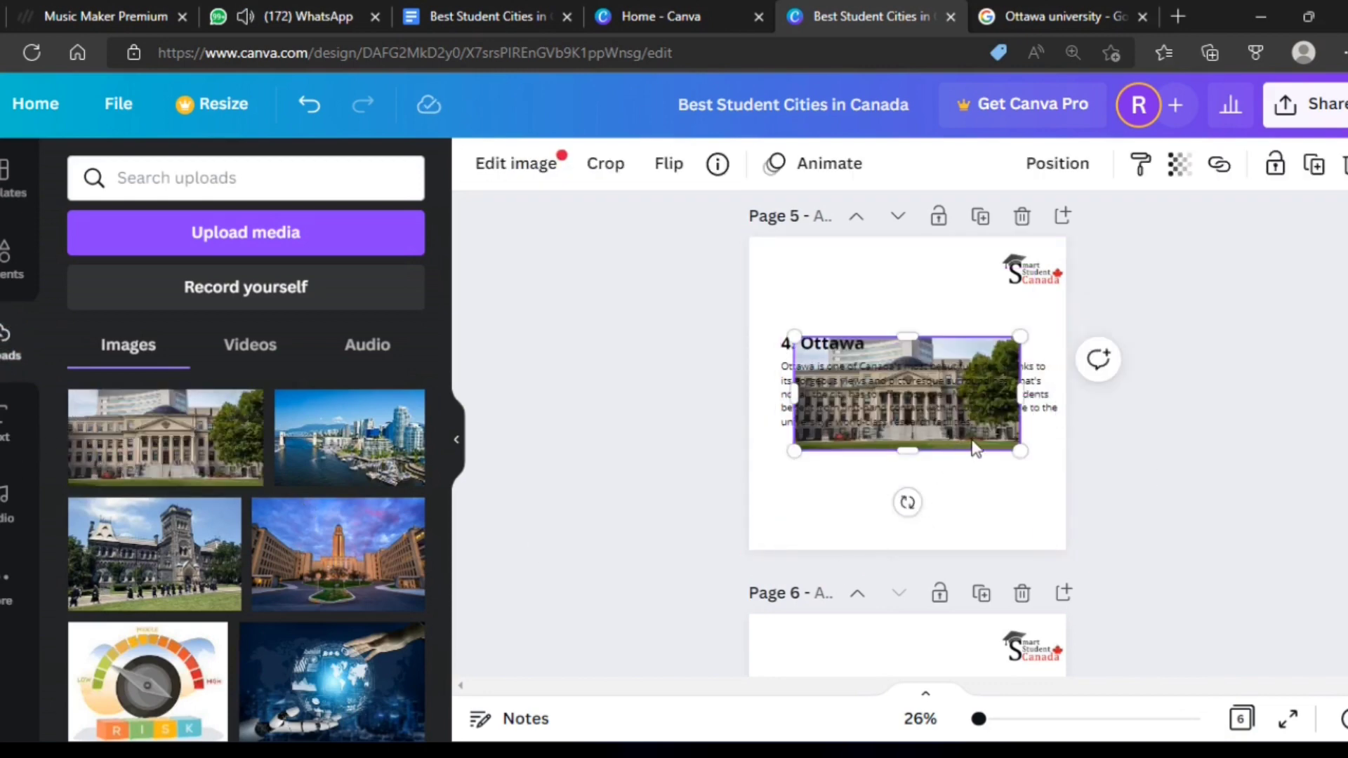
pyautogui.moveTo(974, 448)
pyautogui.mouseDown()
pyautogui.moveTo(986, 538)
pyautogui.moveTo(988, 520)
pyautogui.moveTo(934, 508)
pyautogui.moveTo(1029, 499)
pyautogui.mouseUp()
pyautogui.click(1208, 568)
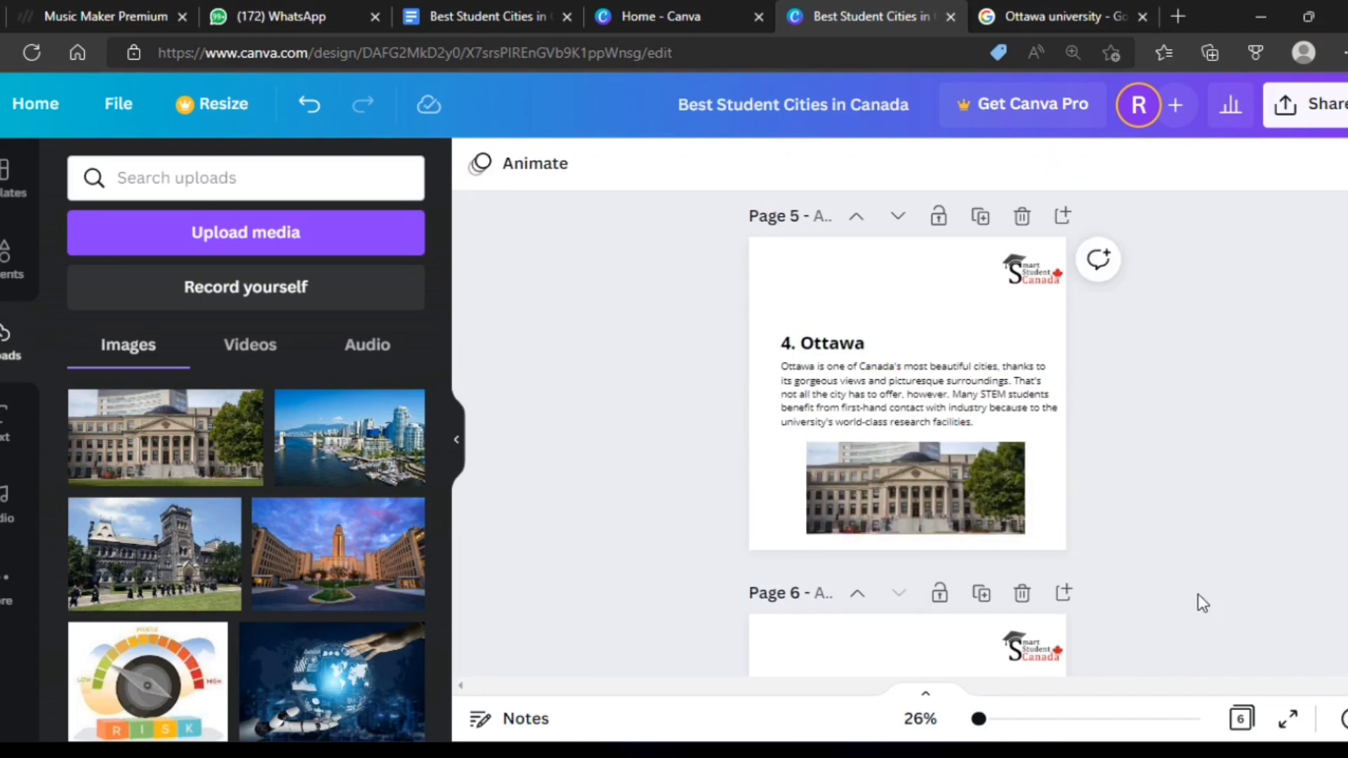
# Widen page 6's Quebec paragraph to about 942 px, slightly shrinking its text
pyautogui.scroll(4, 1197, 583)
pyautogui.scroll(-3, 1197, 570)
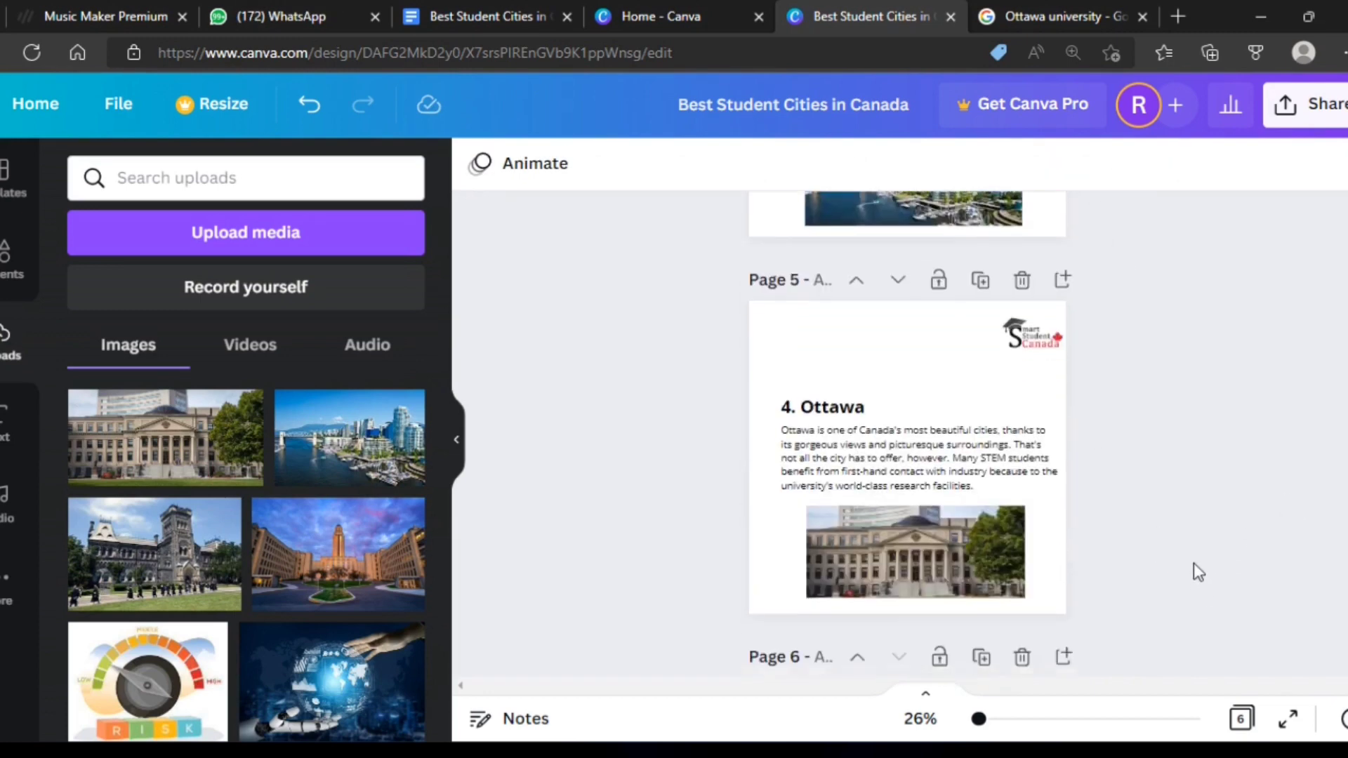
pyautogui.scroll(-3, 1193, 565)
pyautogui.scroll(-3, 1190, 564)
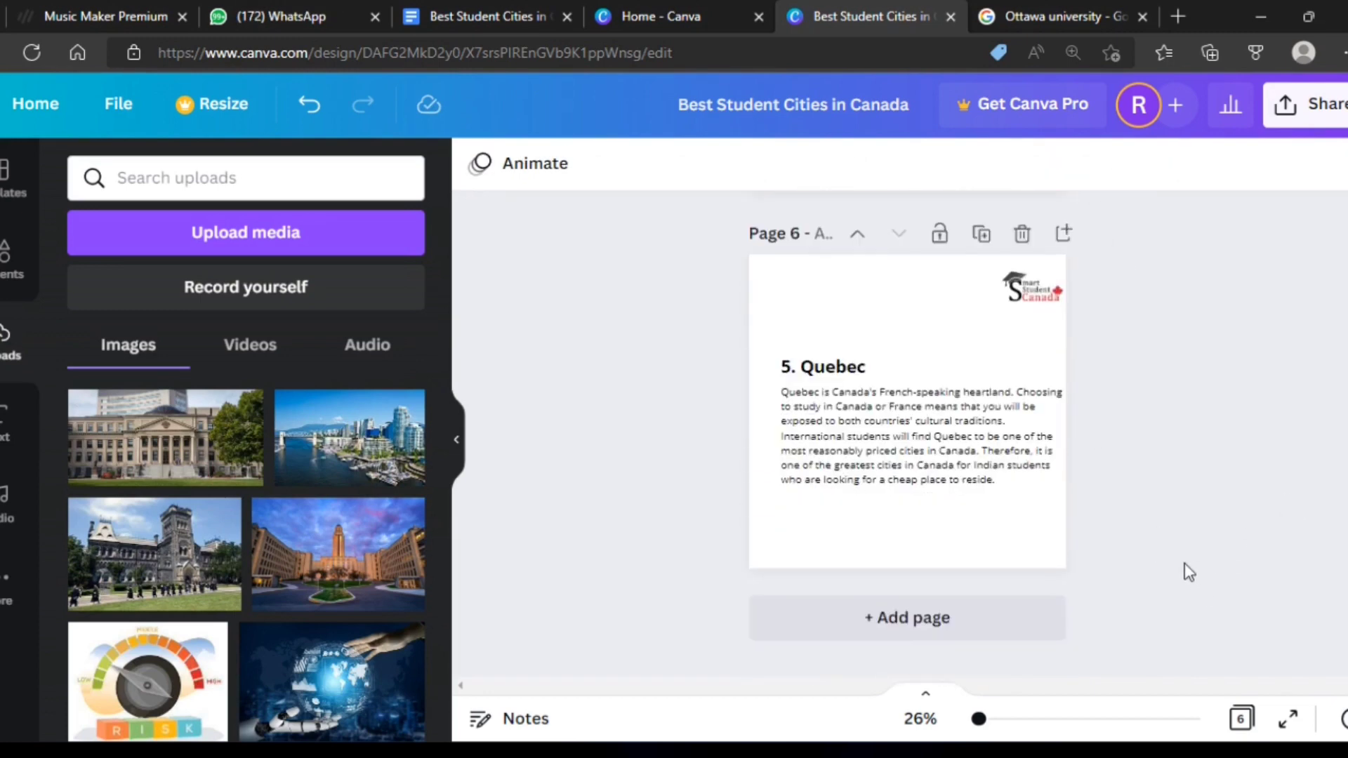
pyautogui.click(890, 433)
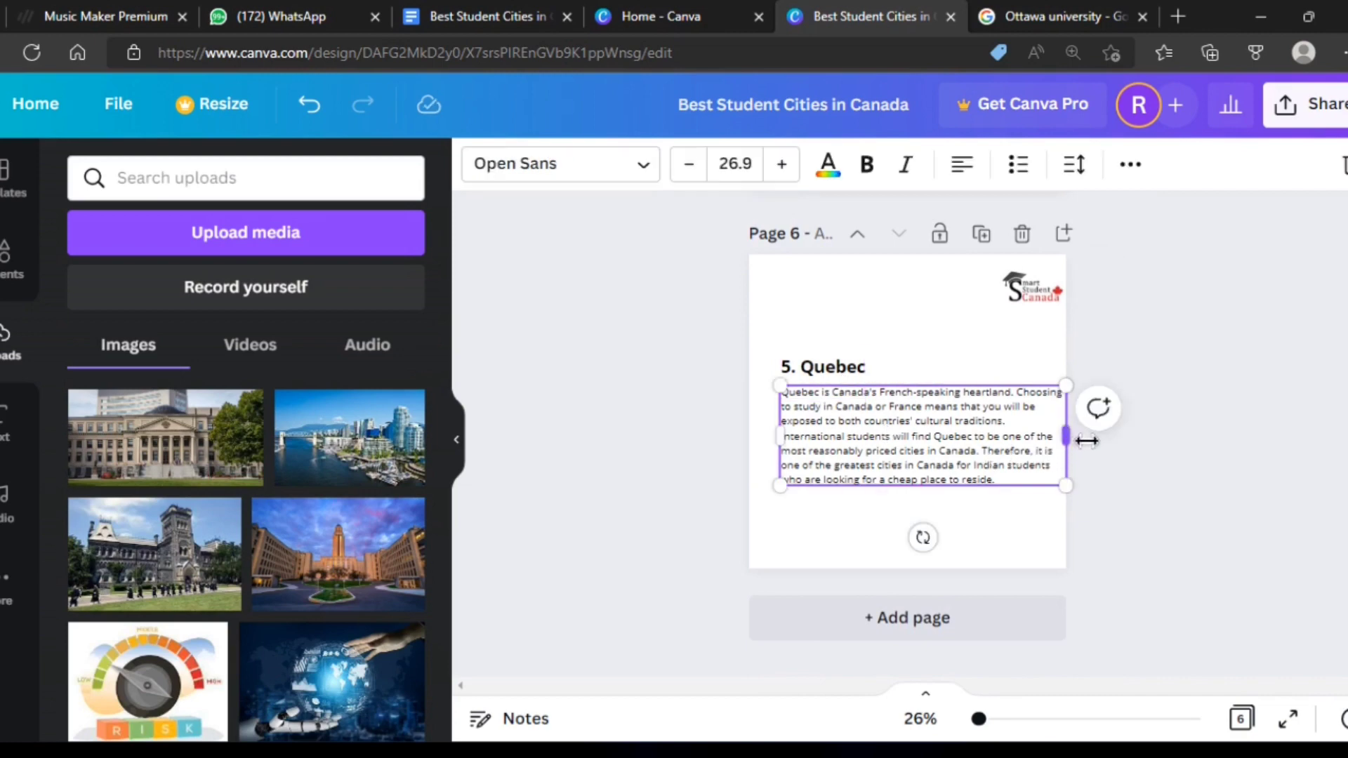
pyautogui.moveTo(1087, 441)
pyautogui.mouseDown()
pyautogui.moveTo(1074, 442)
pyautogui.moveTo(1068, 482)
pyautogui.mouseUp()
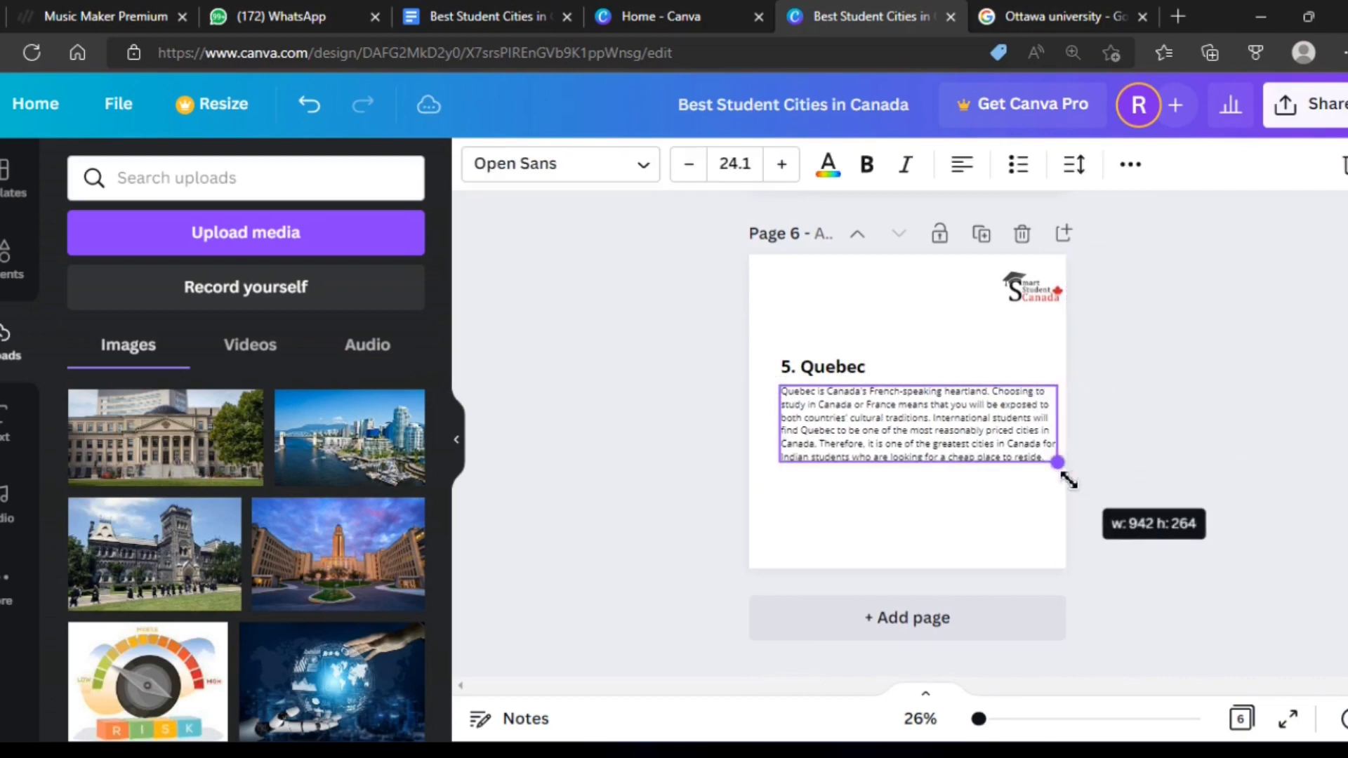
pyautogui.click(1100, 495)
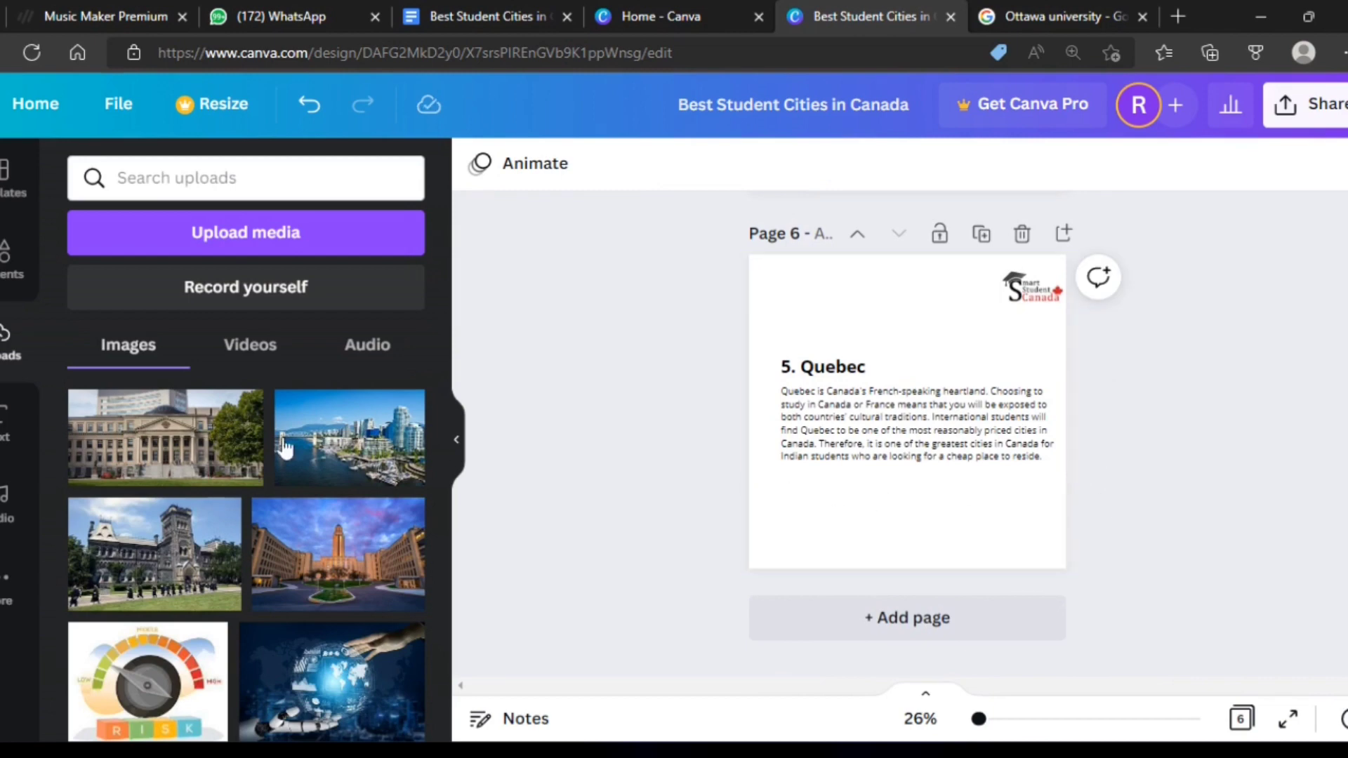
# Select the '5. Quebec' heading, then return to the Ottawa university image results
pyautogui.click(846, 368)
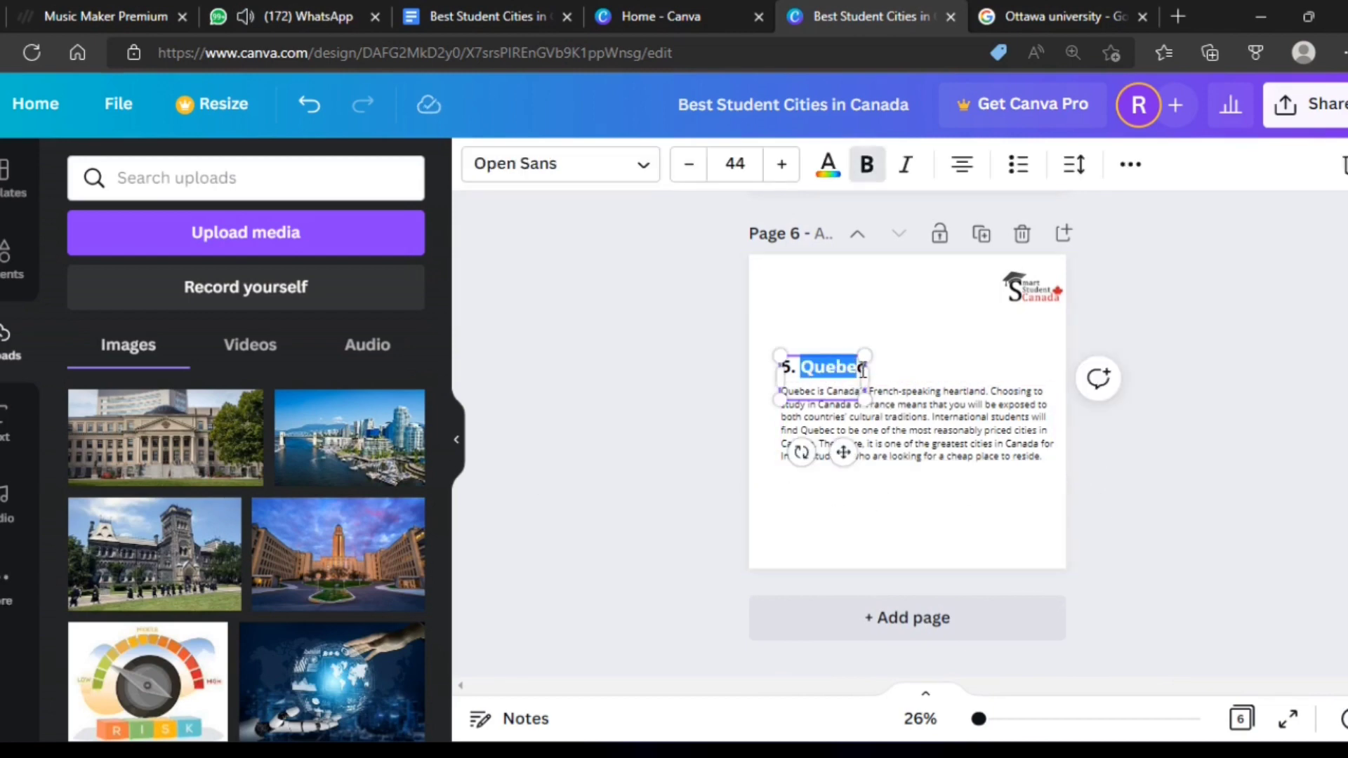
pyautogui.click(896, 382)
pyautogui.click(854, 372)
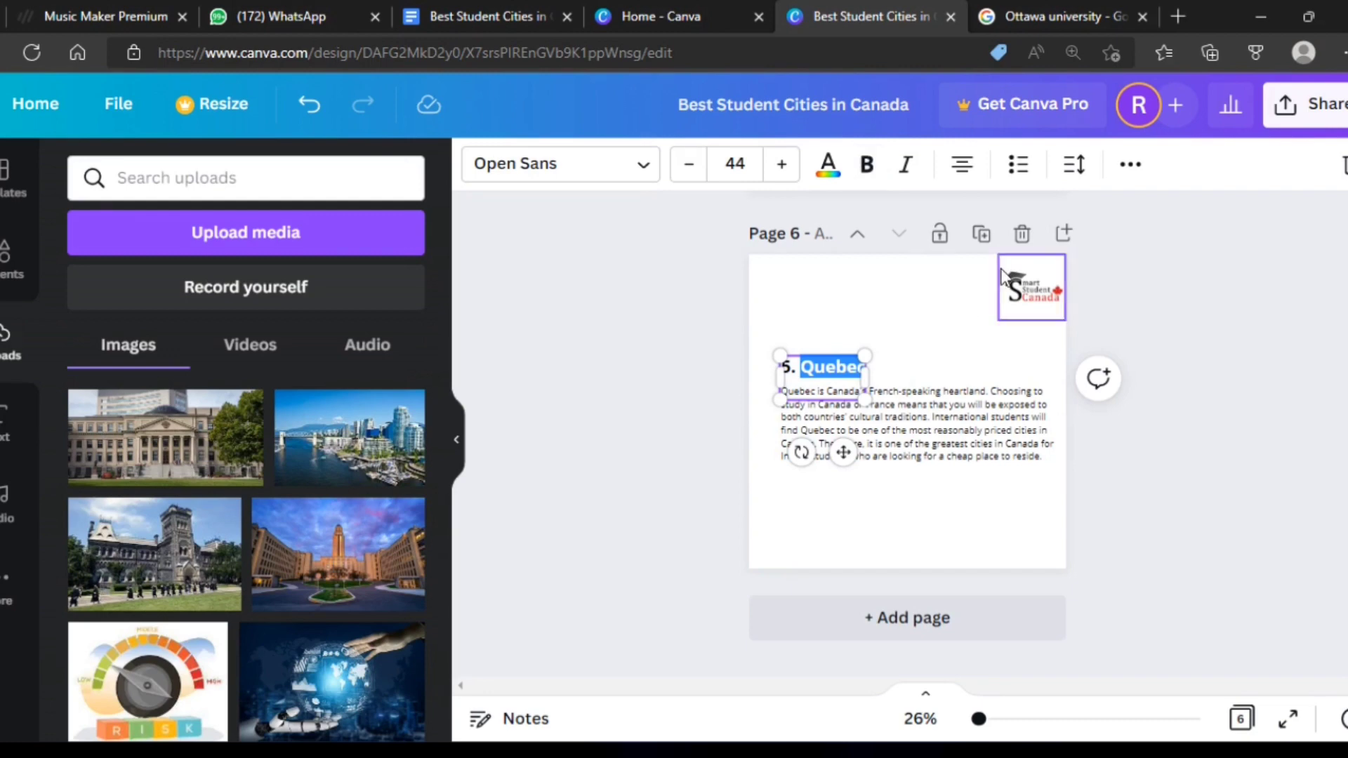
pyautogui.click(1093, 19)
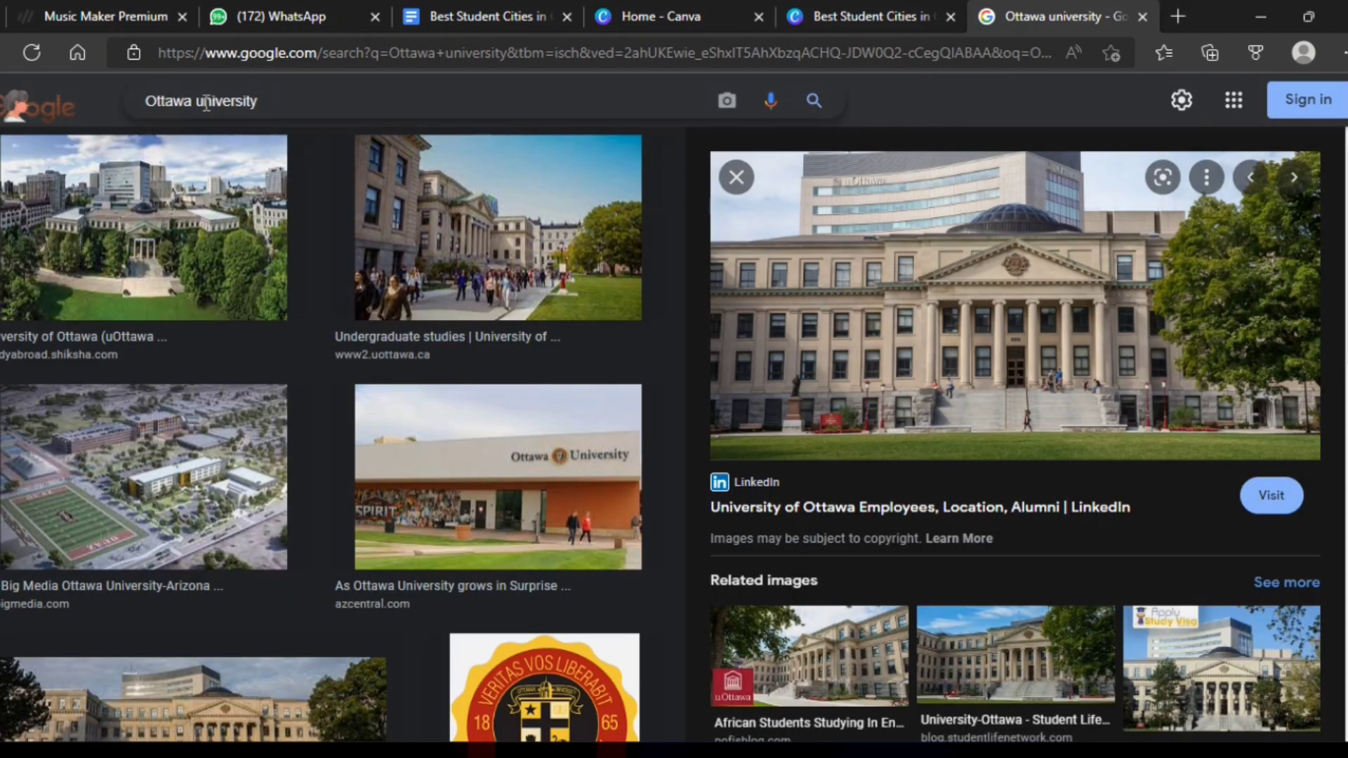
# Change the image search to 'Quebec university'
pyautogui.doubleClick(195, 102)
pyautogui.write('Quebec')
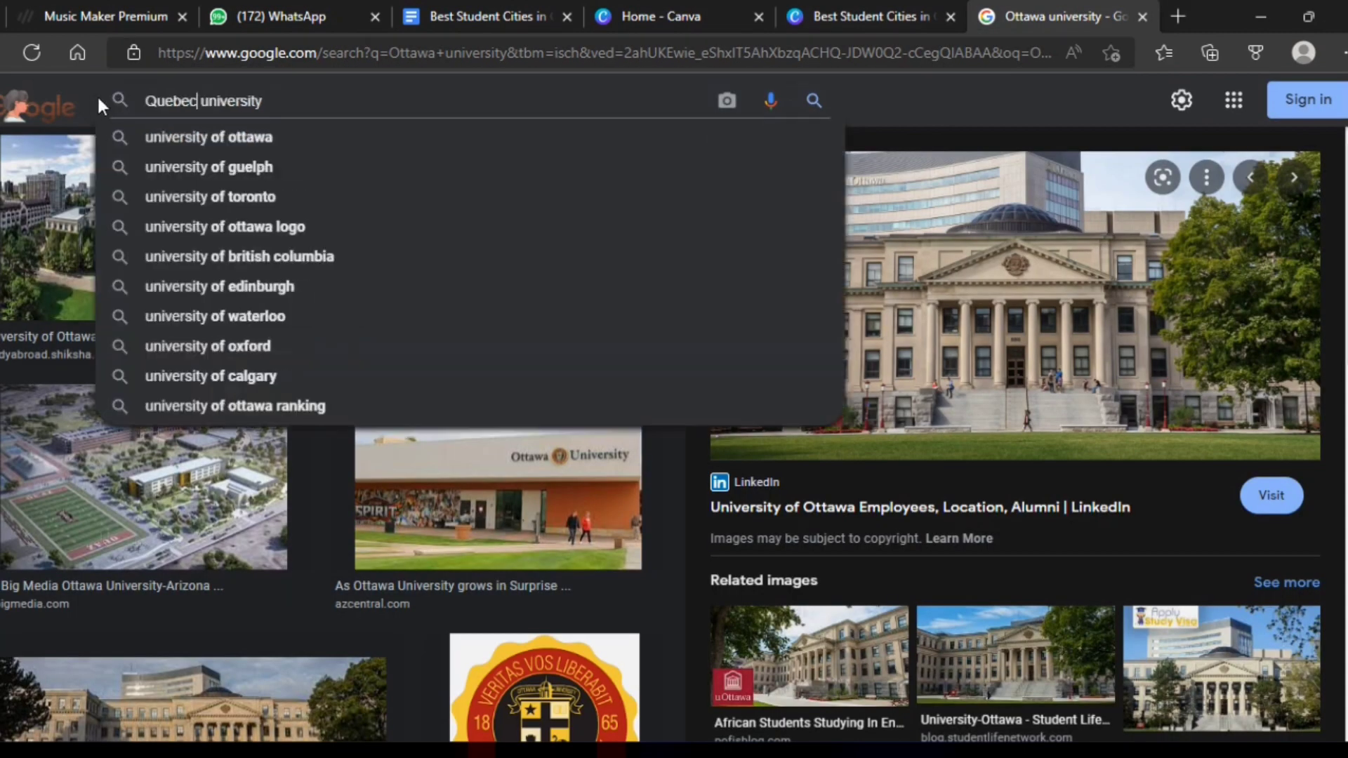
pyautogui.press('Return')
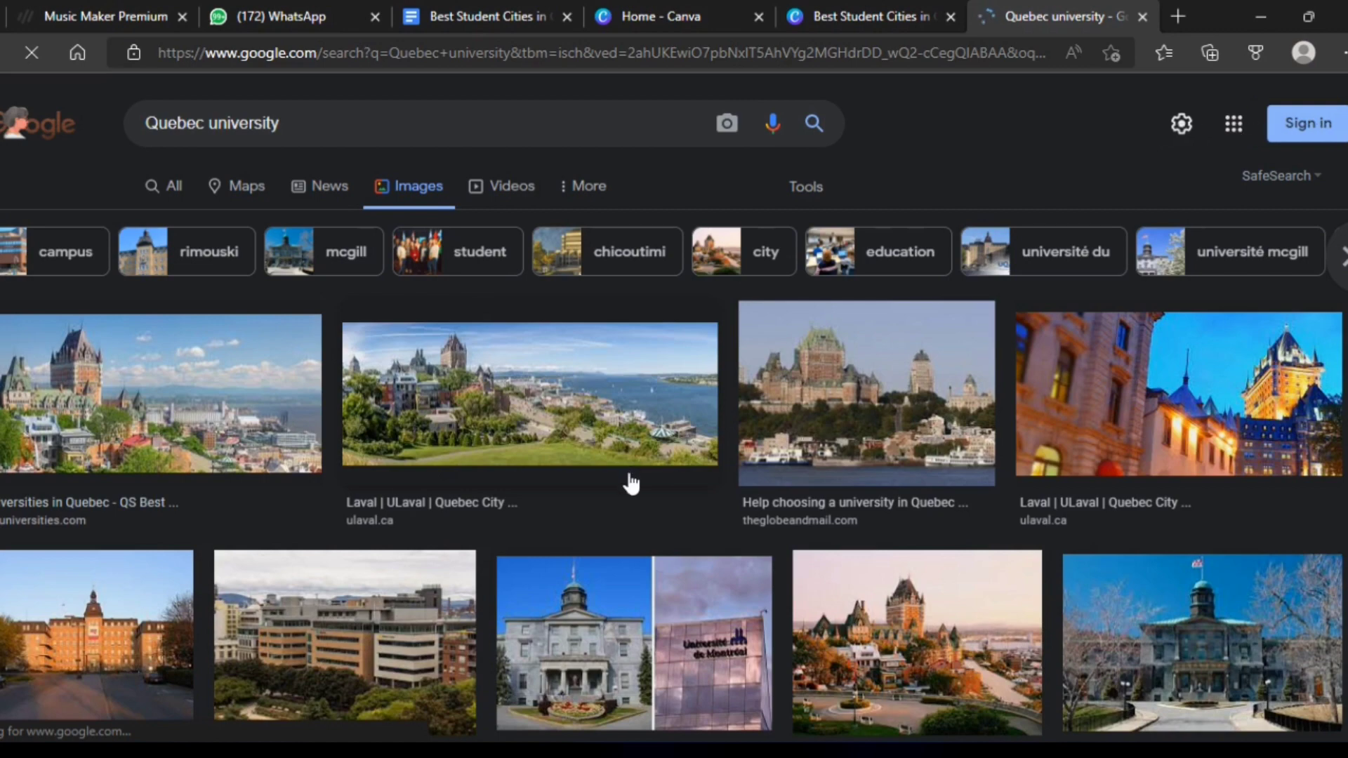
# Save The Globe and Mail's Quebec City photo to Downloads as download (21)
pyautogui.click(898, 434)
pyautogui.rightClick(1070, 444)
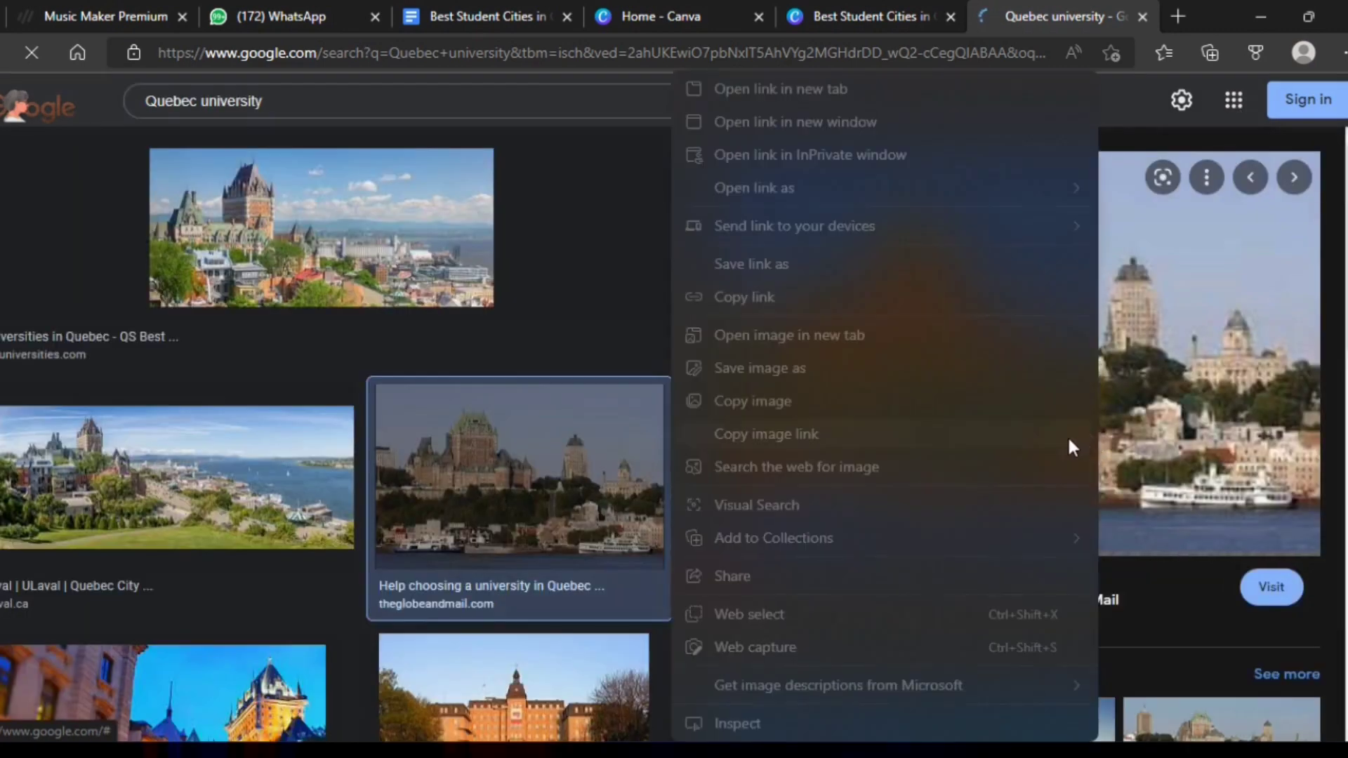
pyautogui.click(837, 372)
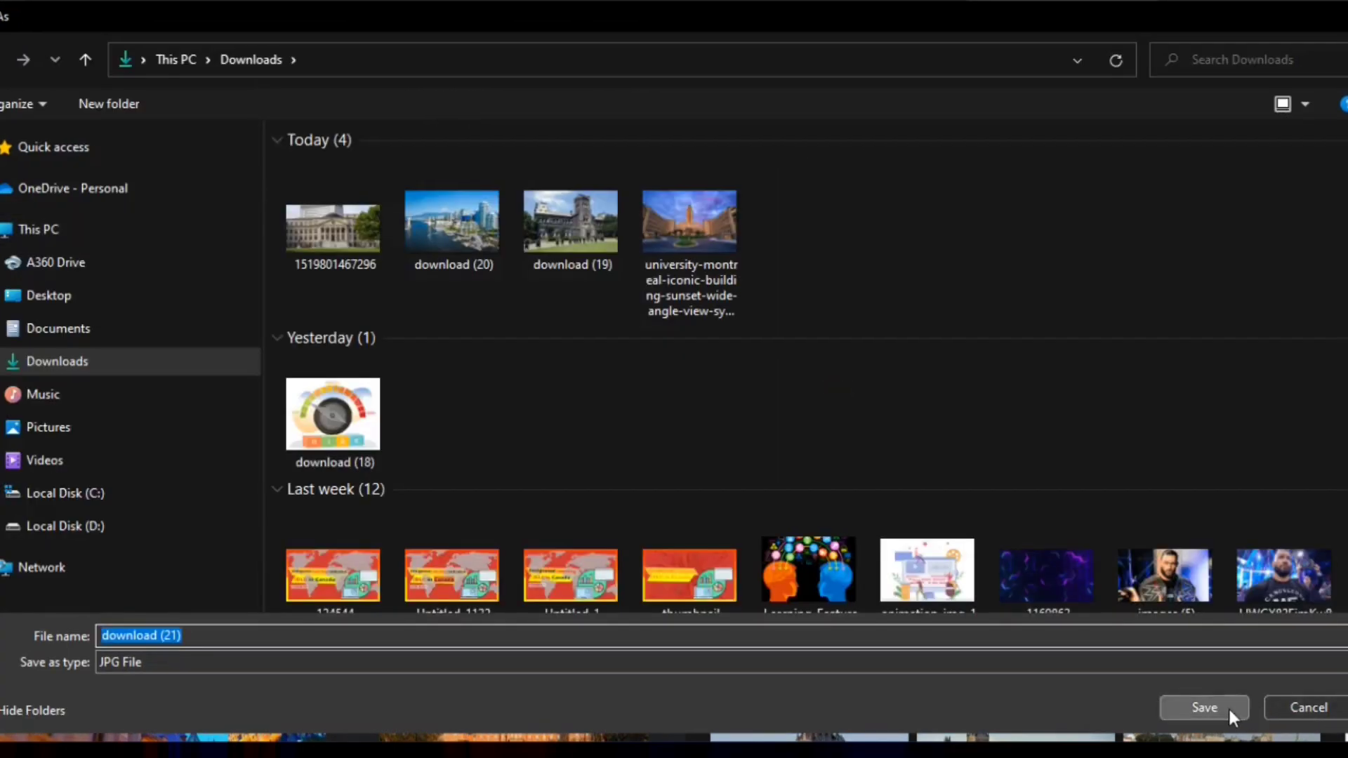
pyautogui.click(1228, 706)
# Upload download (21) to Canva and move the Quebec paragraph up under its heading
pyautogui.click(828, 12)
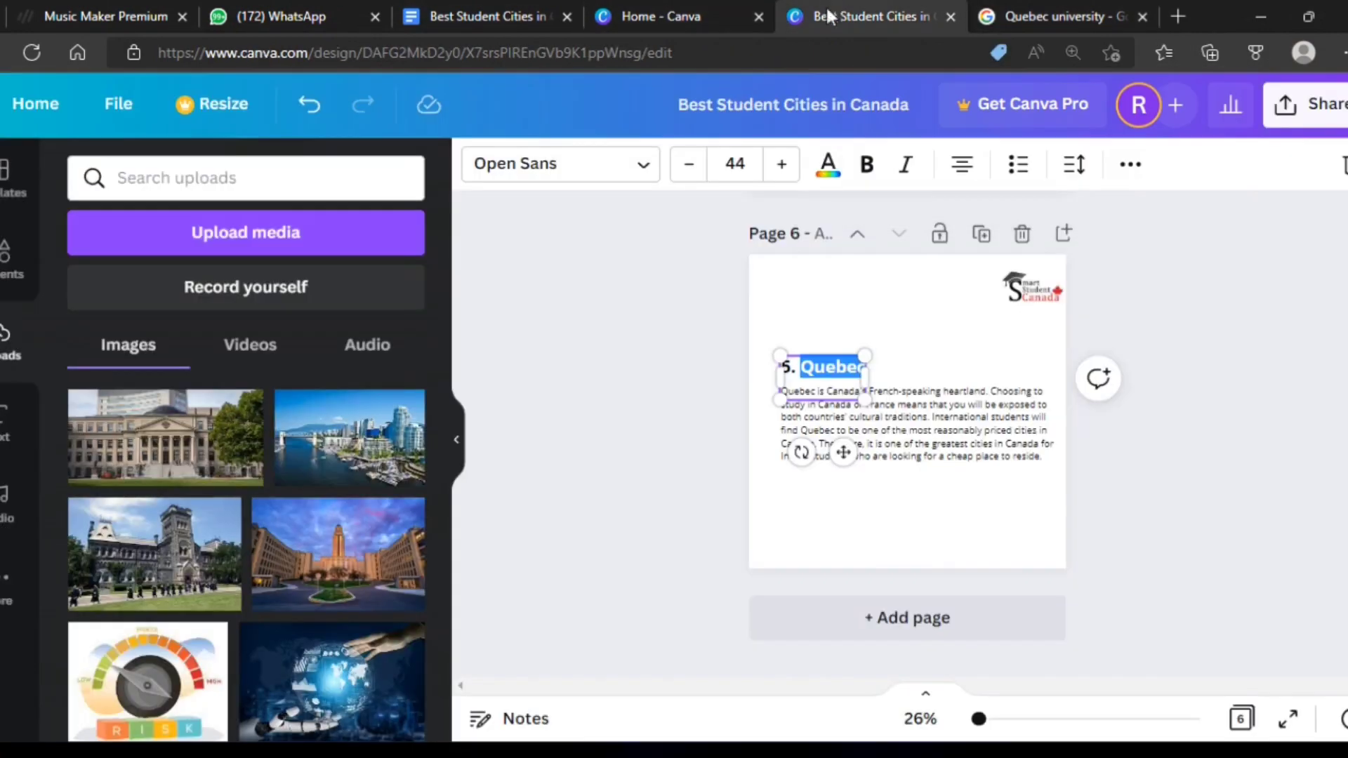
pyautogui.click(1186, 368)
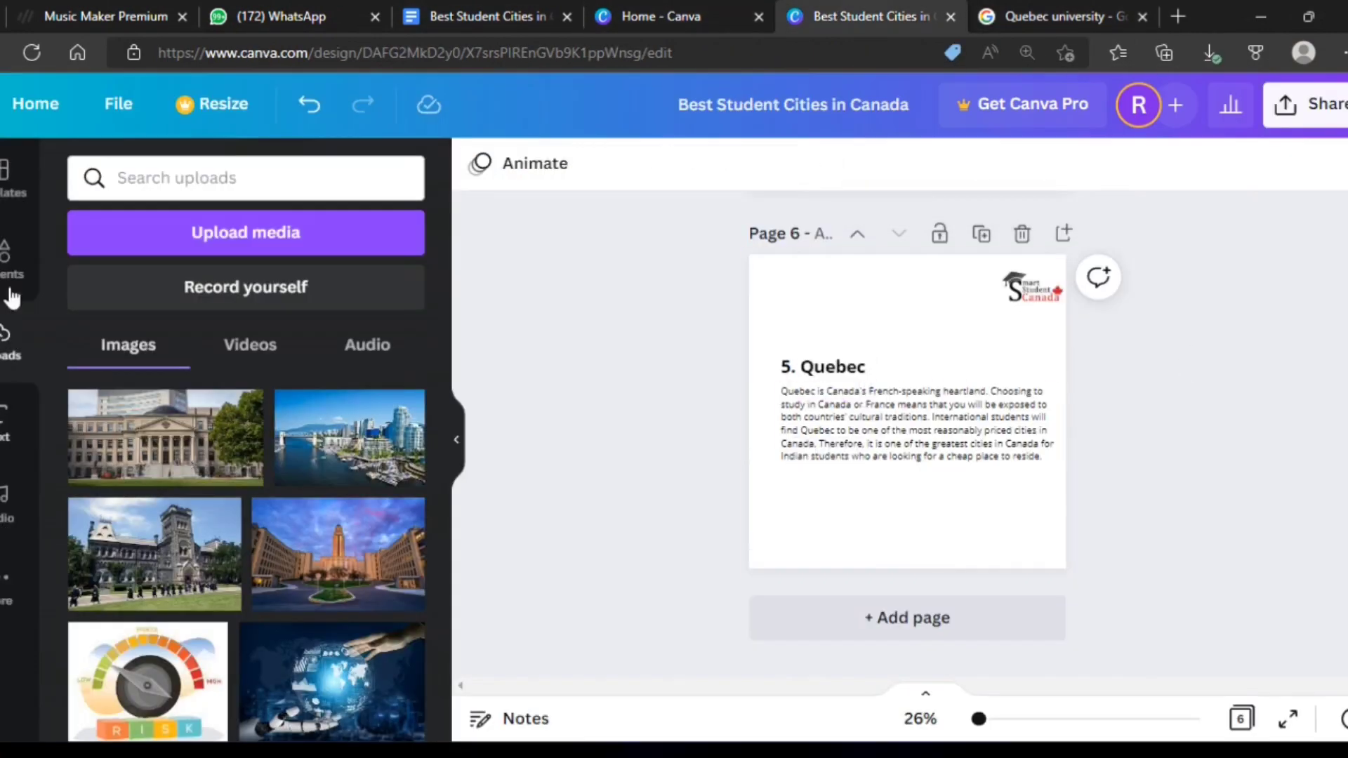
pyautogui.click(87, 238)
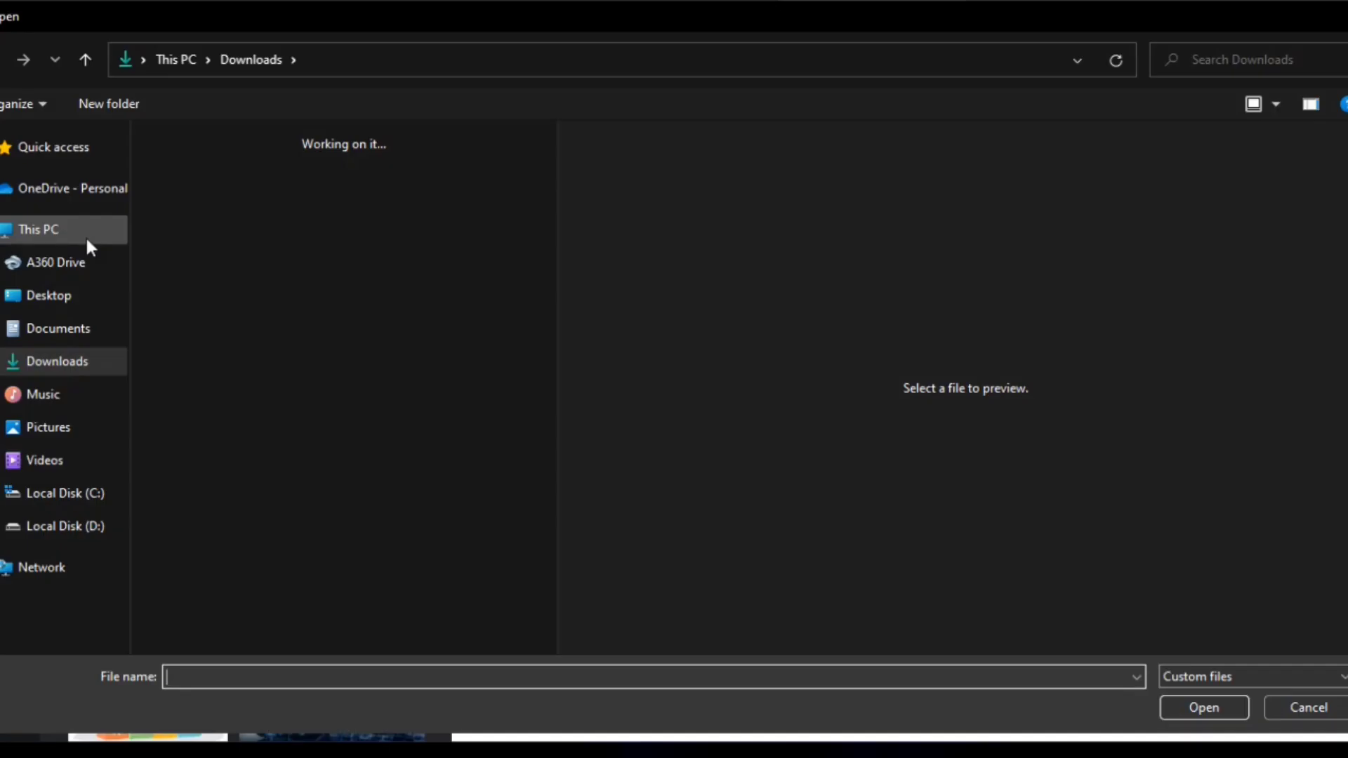
pyautogui.click(173, 233)
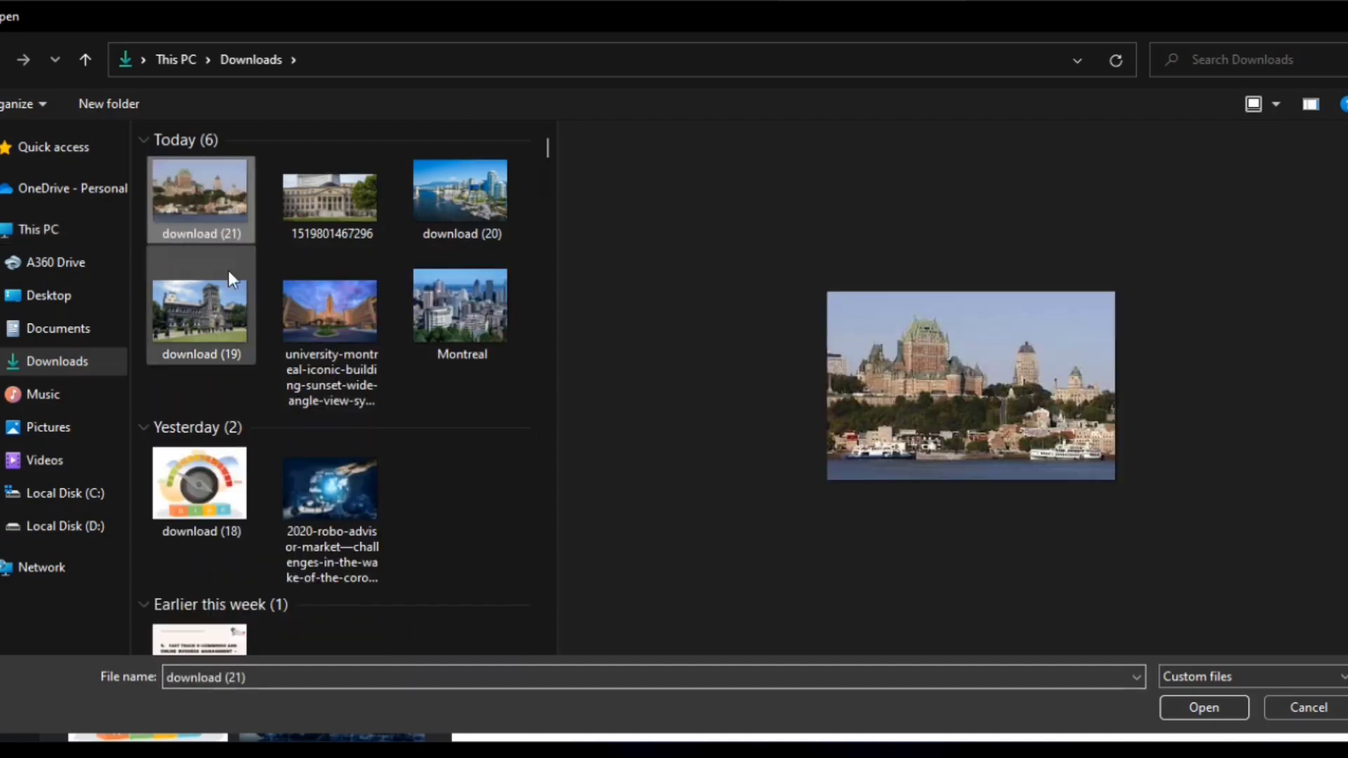
pyautogui.click(1240, 712)
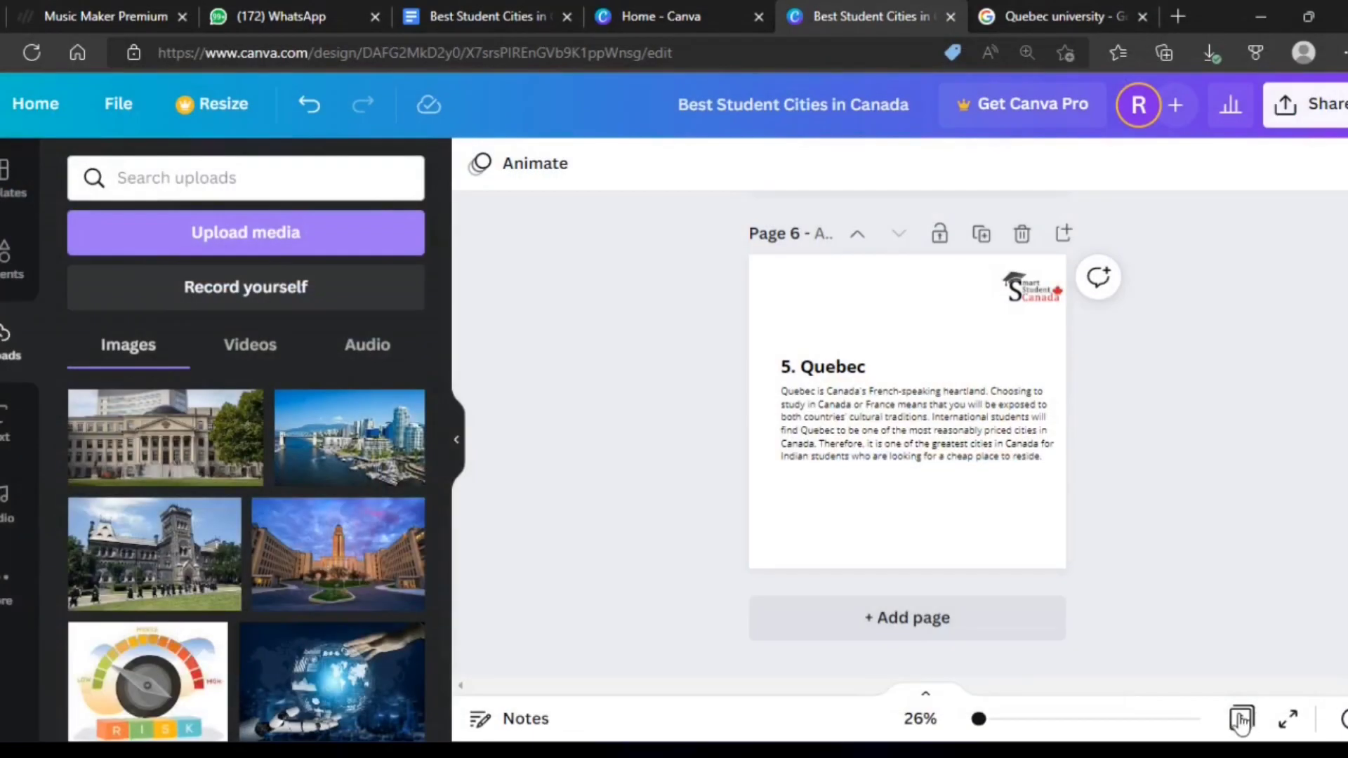
pyautogui.click(840, 372)
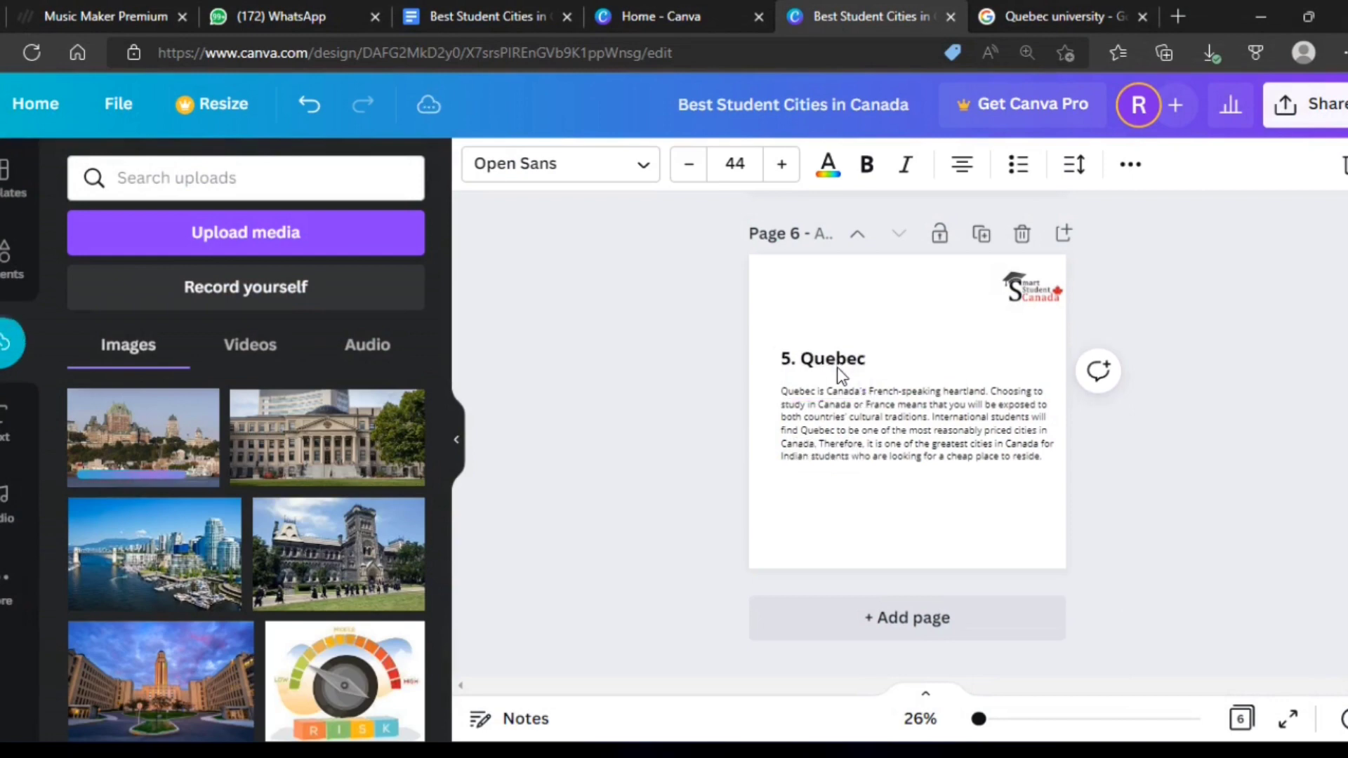
pyautogui.moveTo(837, 412); pyautogui.dragTo(834, 403)
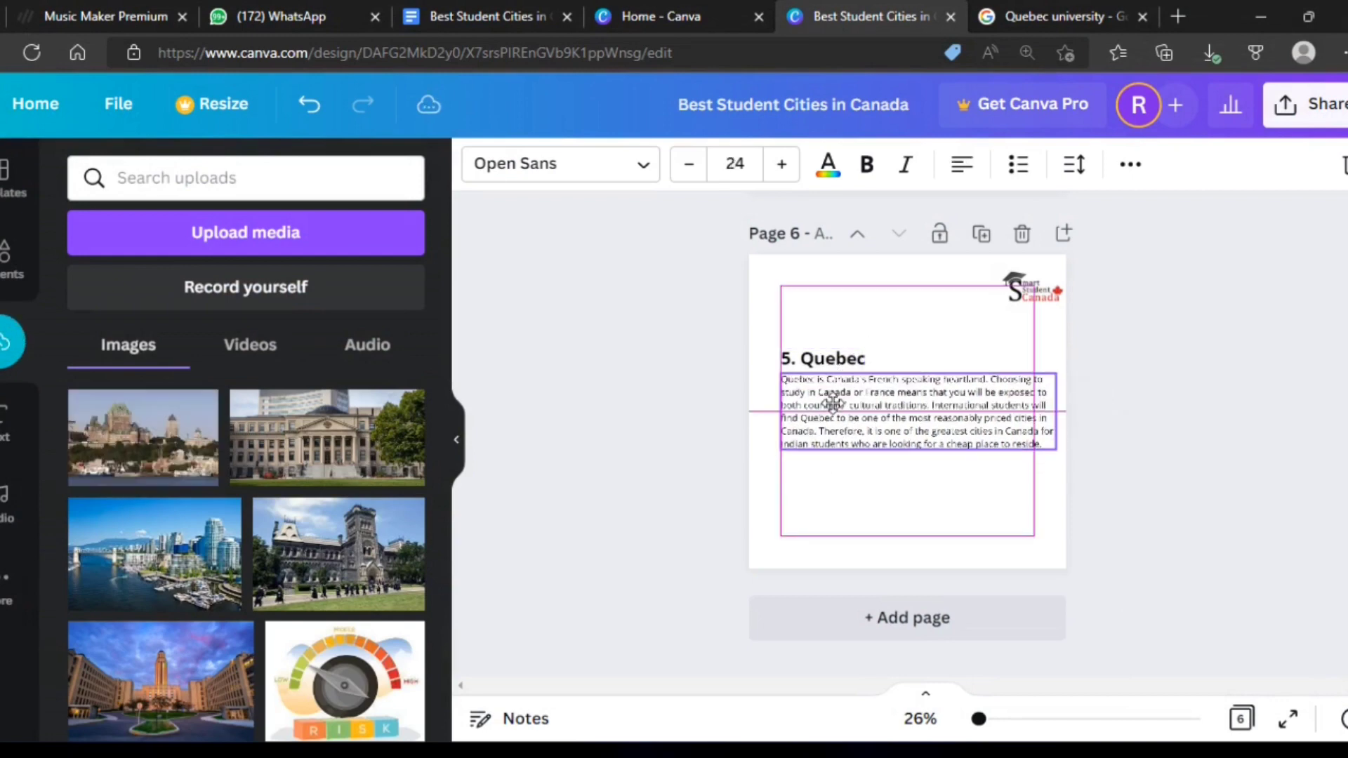
pyautogui.click(1093, 469)
# Add the Quebec photo to page 6, move it below the paragraph and widen it both sides
pyautogui.click(156, 469)
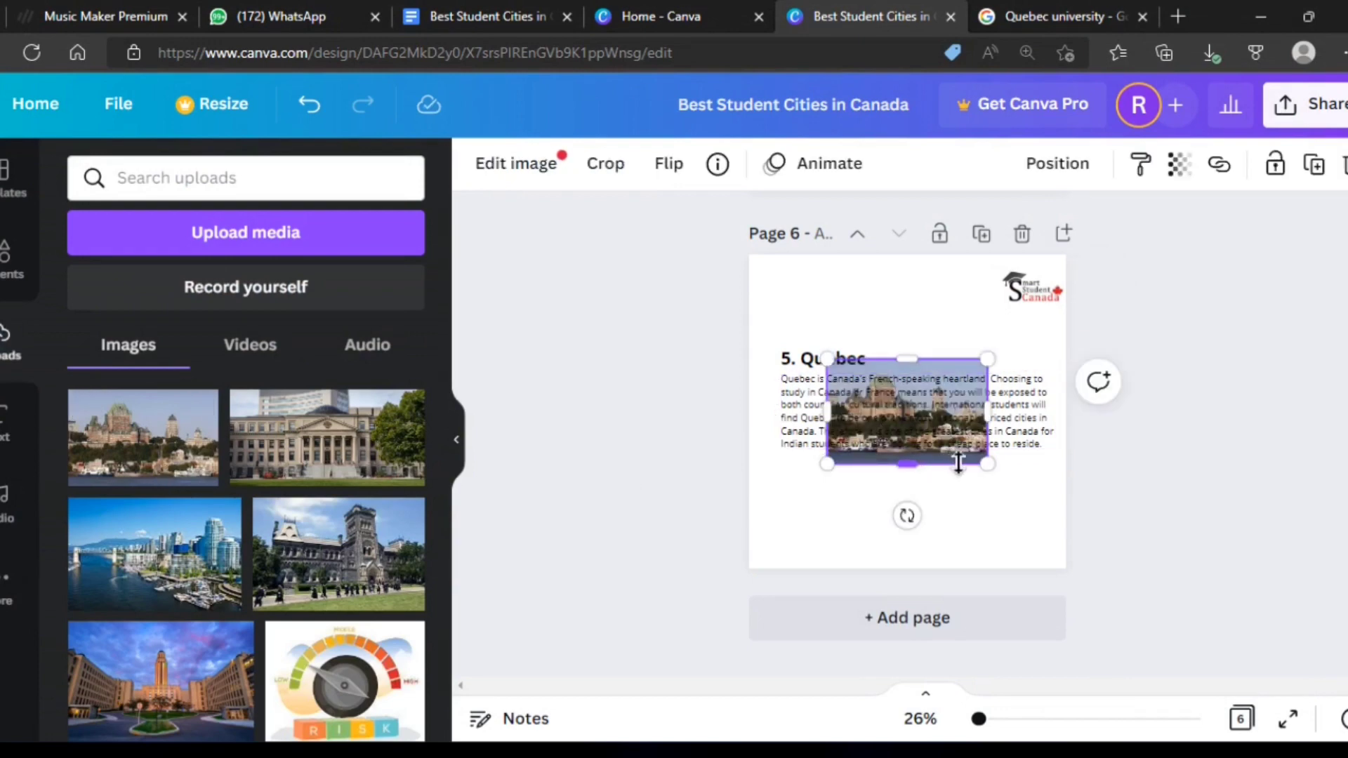
pyautogui.click(1057, 560)
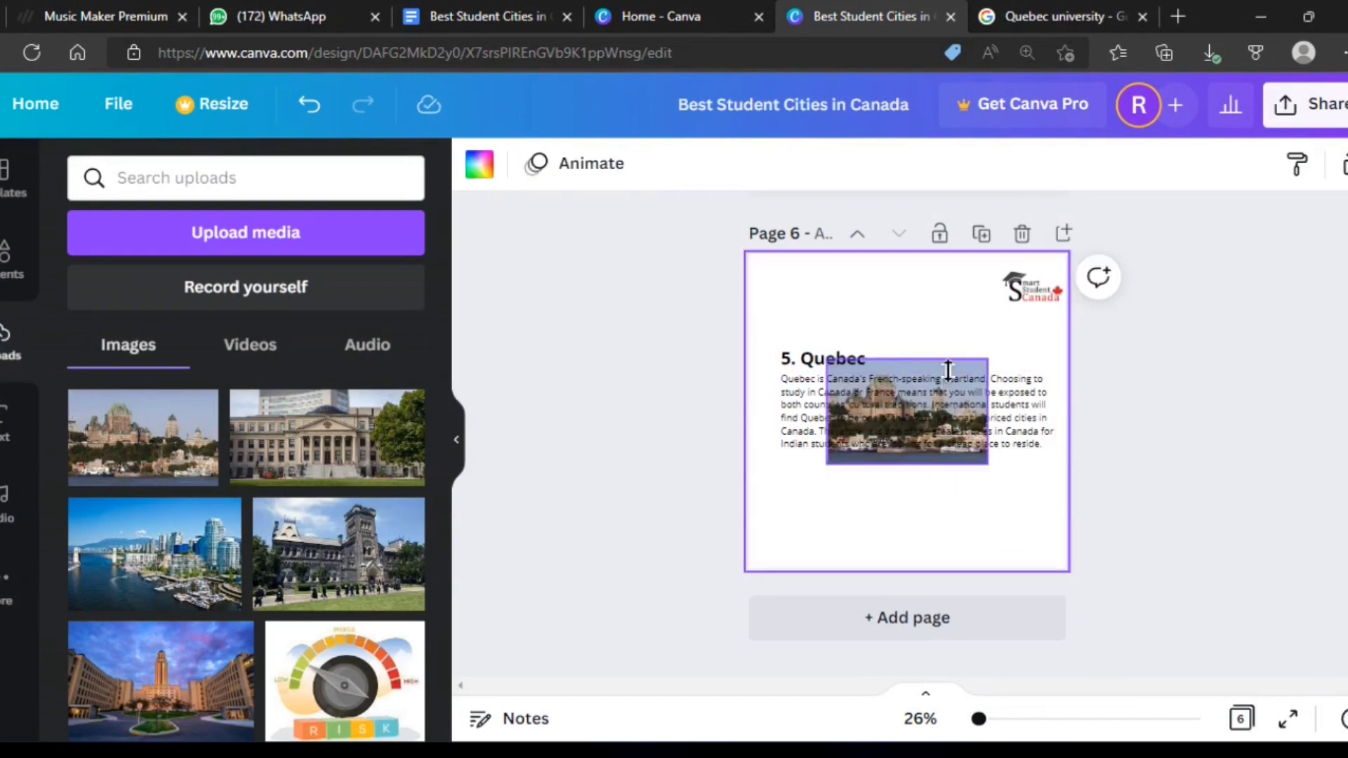
pyautogui.moveTo(945, 375); pyautogui.dragTo(947, 471)
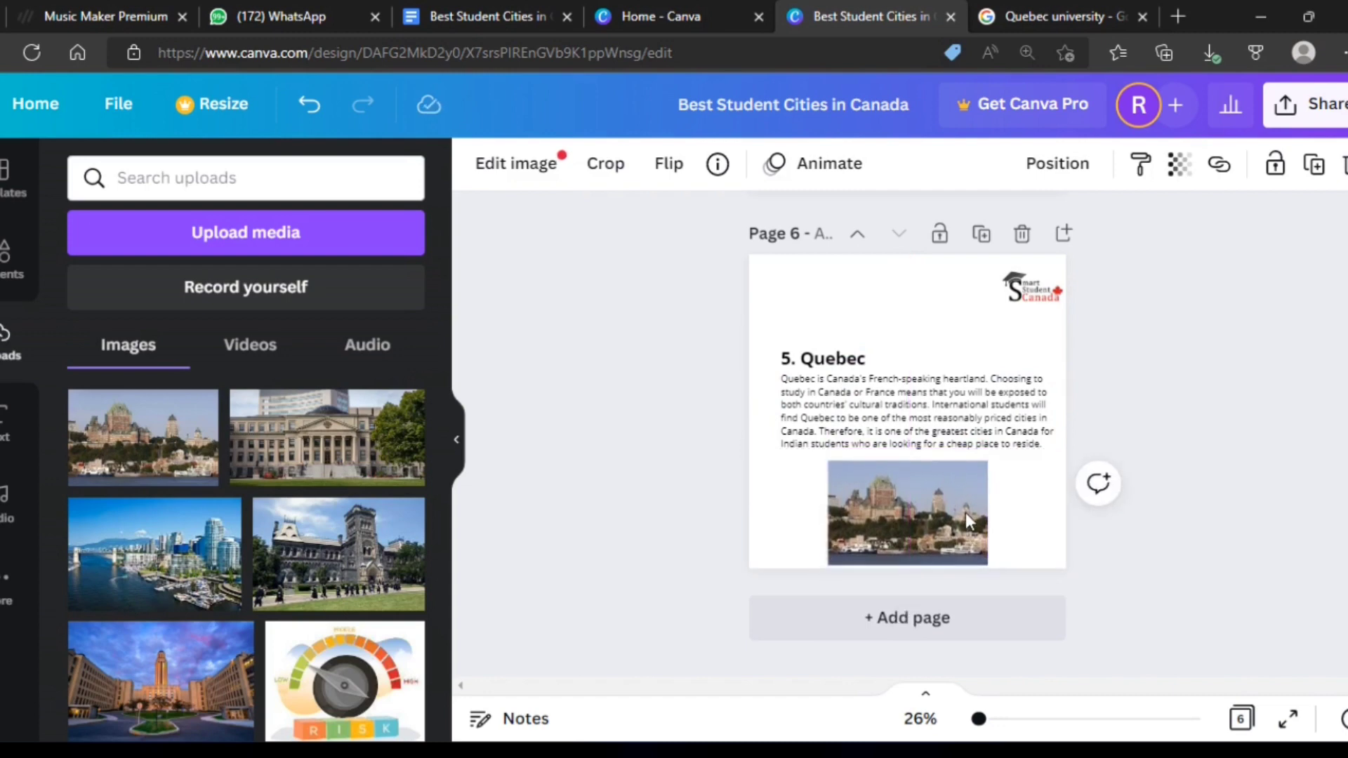
pyautogui.click(914, 526)
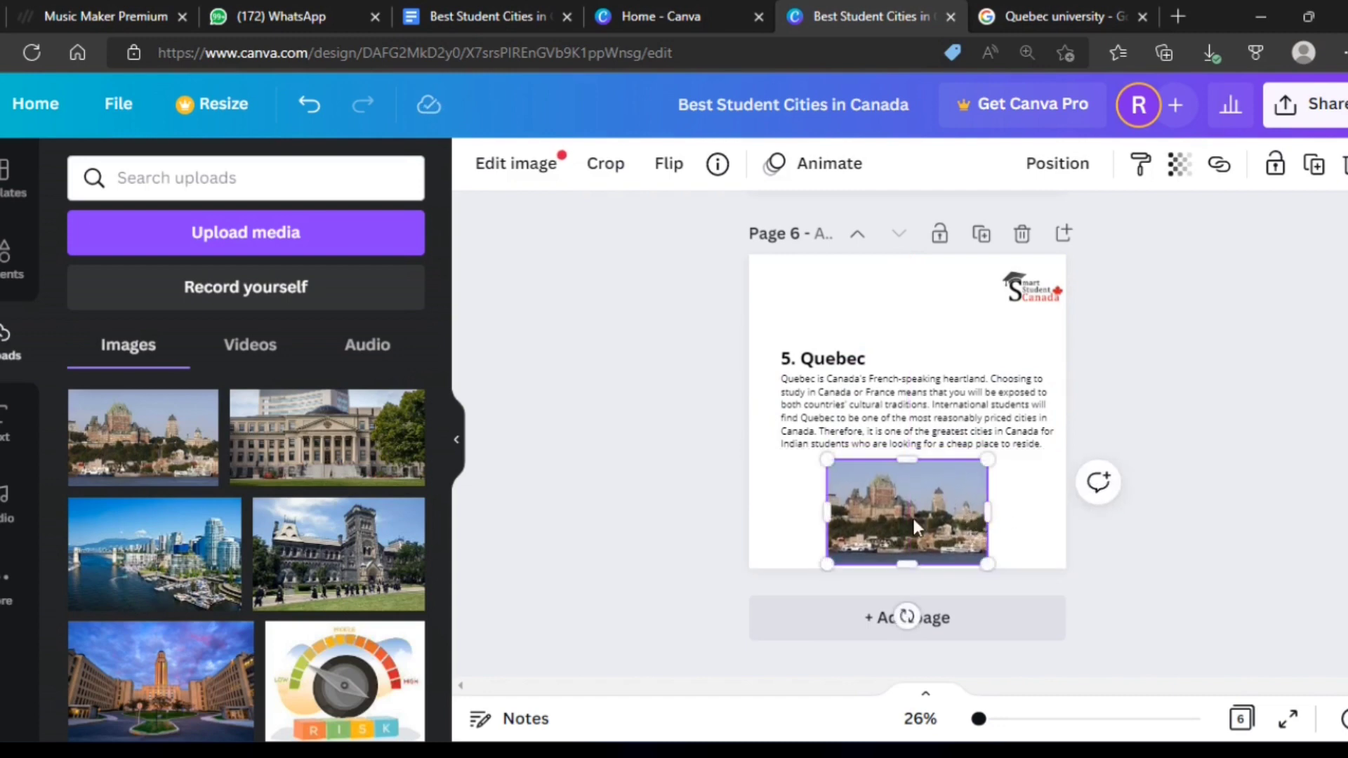
pyautogui.moveTo(992, 509); pyautogui.dragTo(1025, 509)
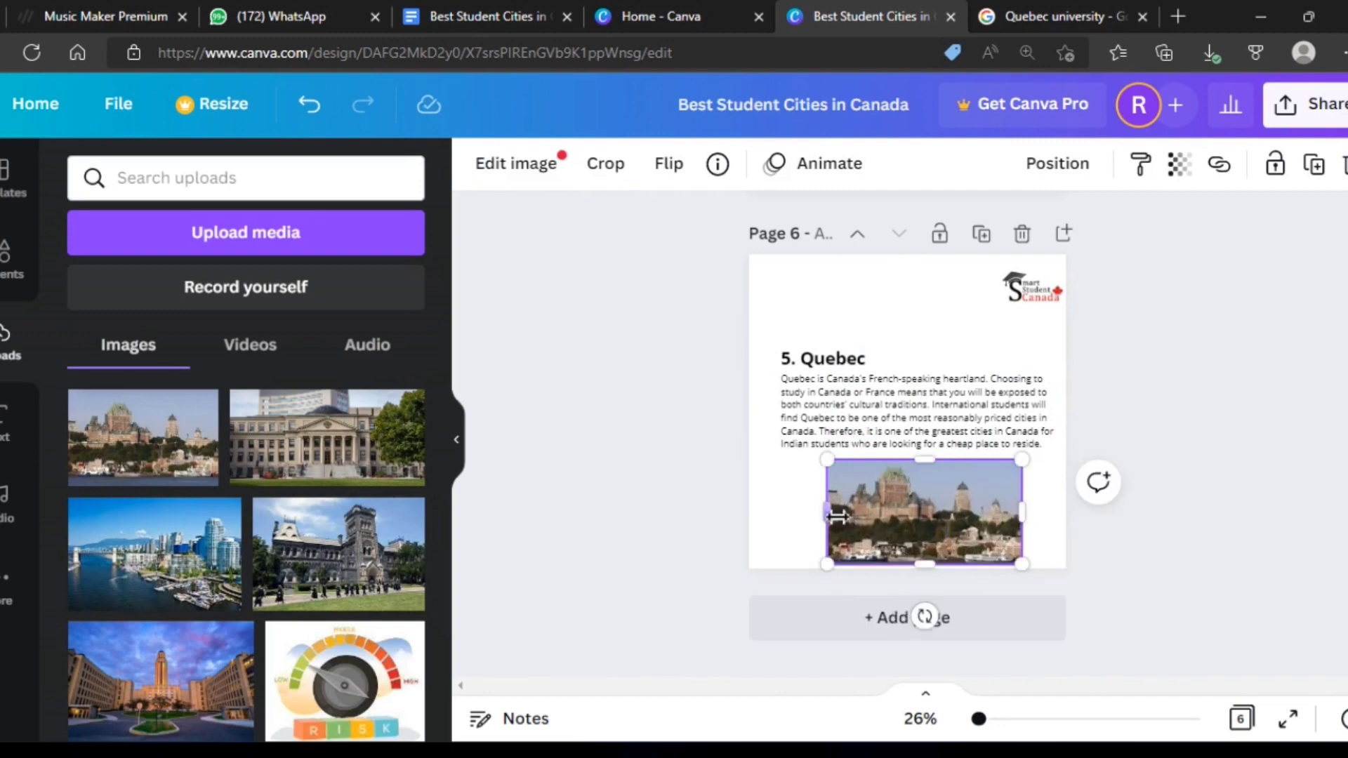
pyautogui.moveTo(835, 516); pyautogui.dragTo(816, 516)
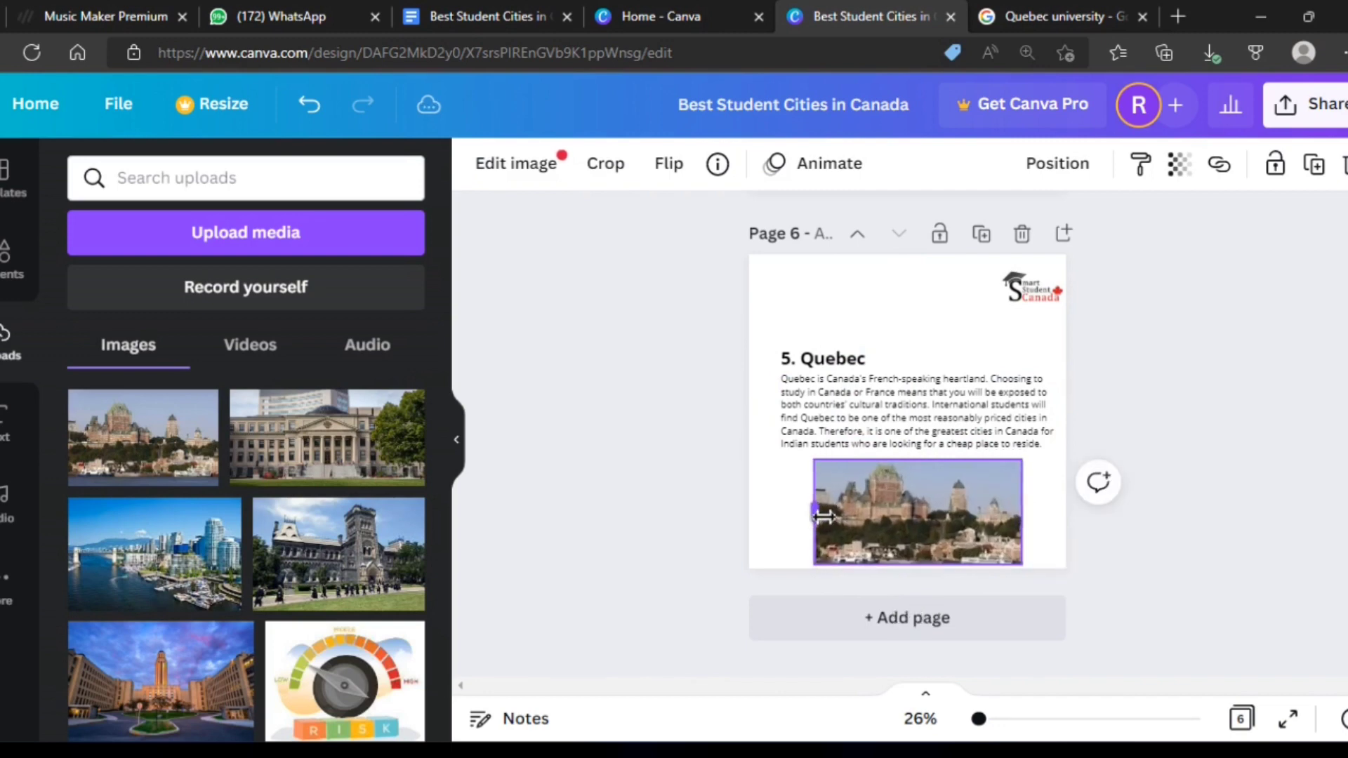
pyautogui.click(1218, 495)
pyautogui.scroll(2, 1149, 566)
# Check the Vancouver photo, heading and paragraph on page 4
pyautogui.scroll(1, 1148, 566)
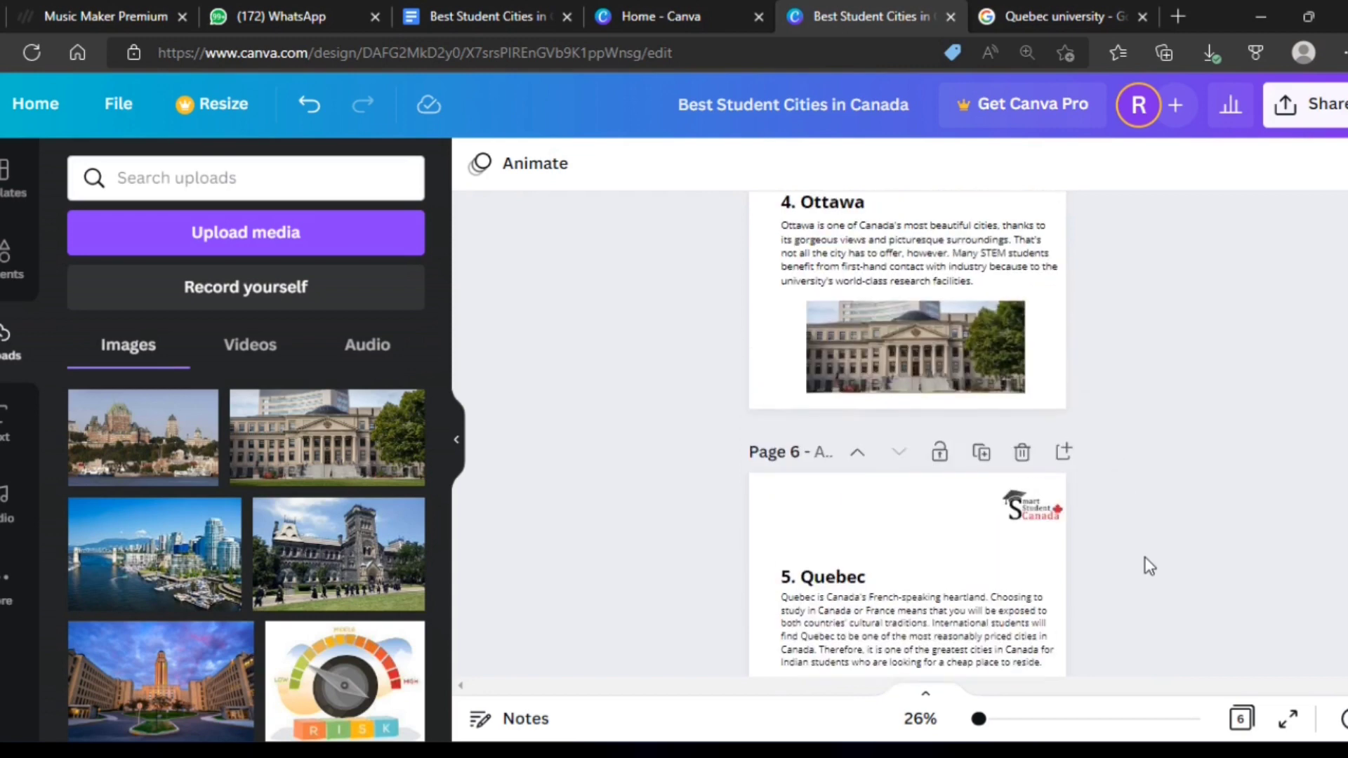
pyautogui.scroll(2, 1148, 566)
pyautogui.scroll(1, 1149, 566)
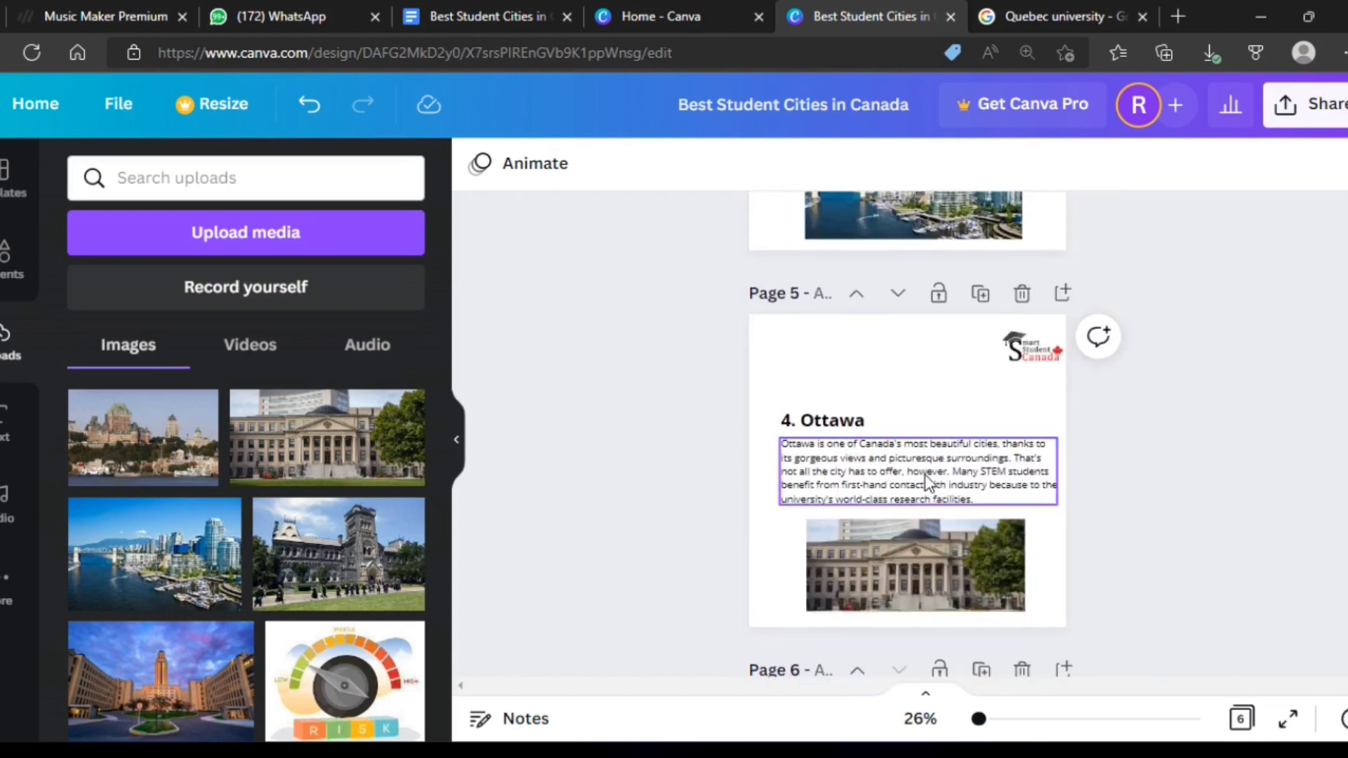
pyautogui.scroll(4, 853, 446)
pyautogui.scroll(2, 865, 430)
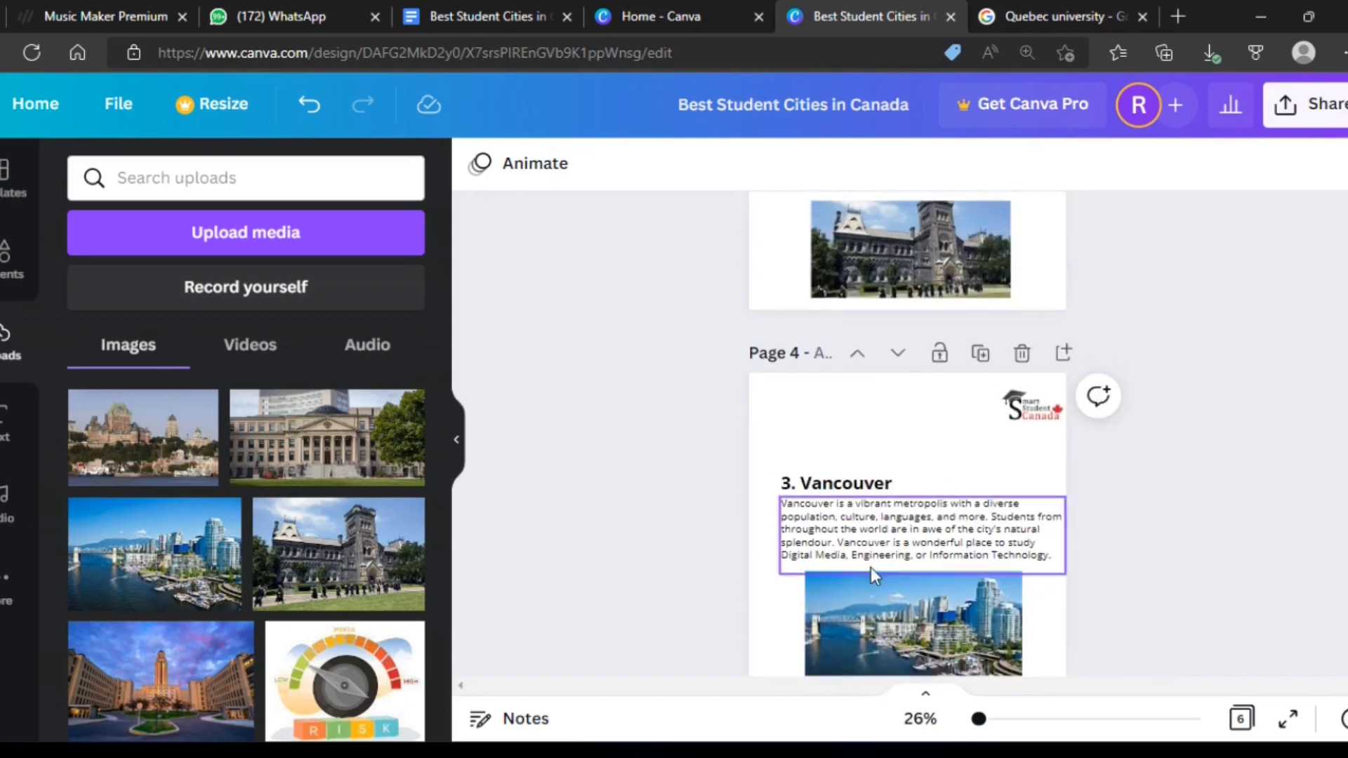
pyautogui.click(899, 614)
pyautogui.click(910, 533)
pyautogui.click(853, 482)
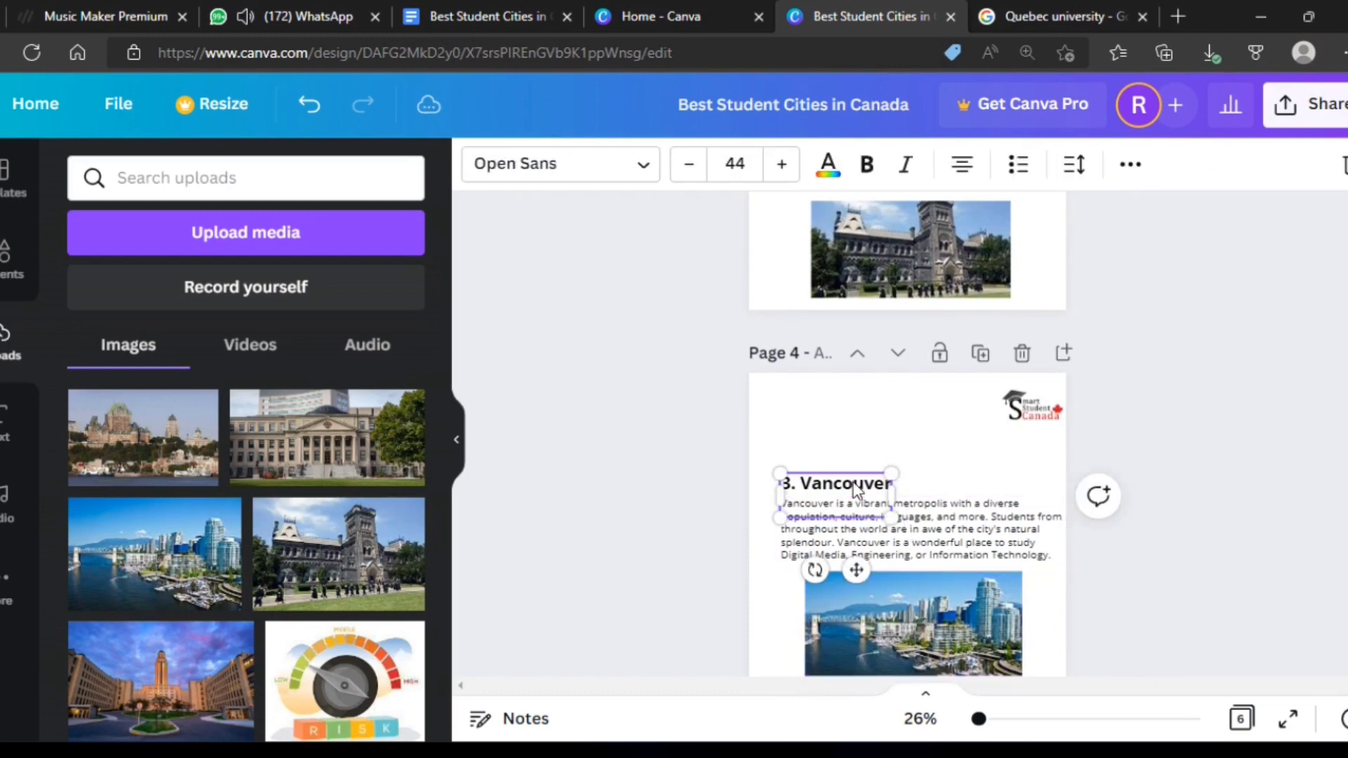
pyautogui.click(851, 548)
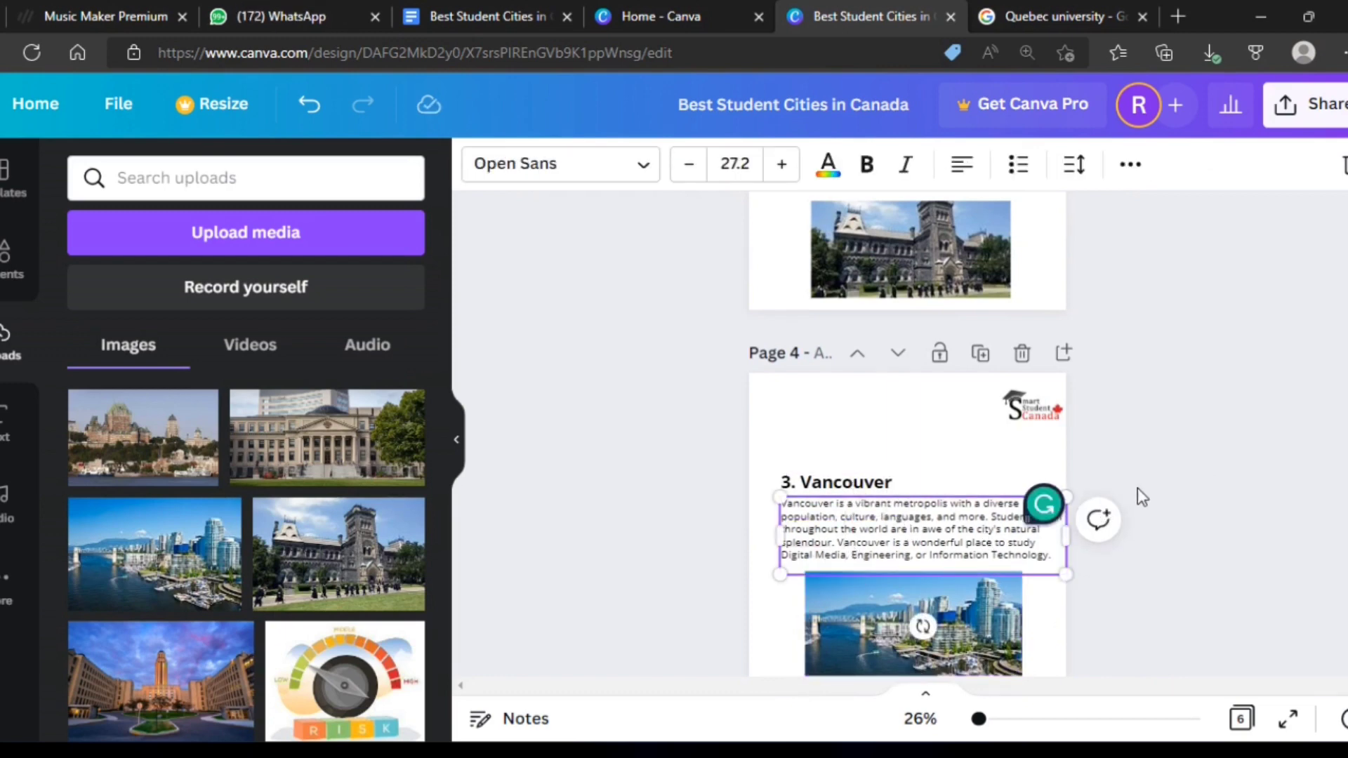
pyautogui.click(1172, 465)
pyautogui.click(1044, 539)
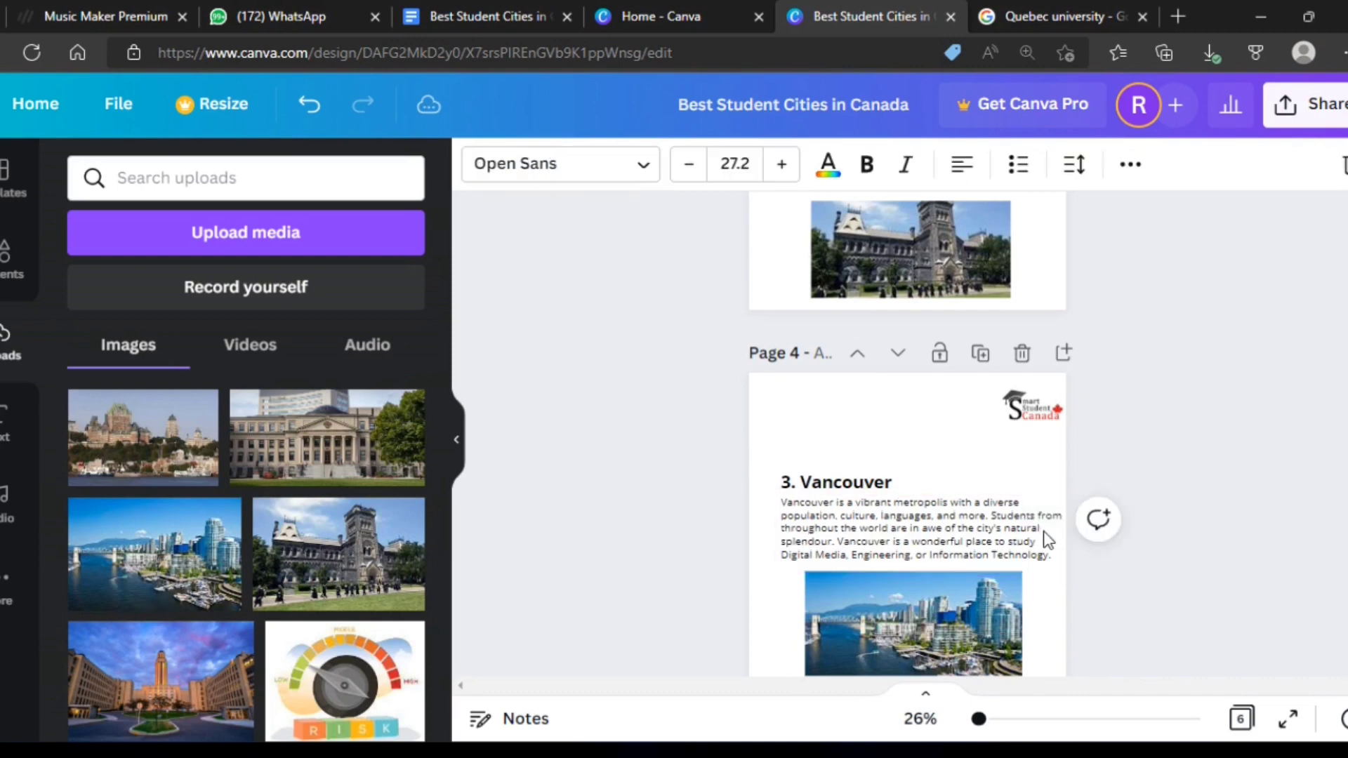
pyautogui.click(1139, 580)
# Nudge the Quebec photo slightly on page 6
pyautogui.scroll(-2, 1140, 578)
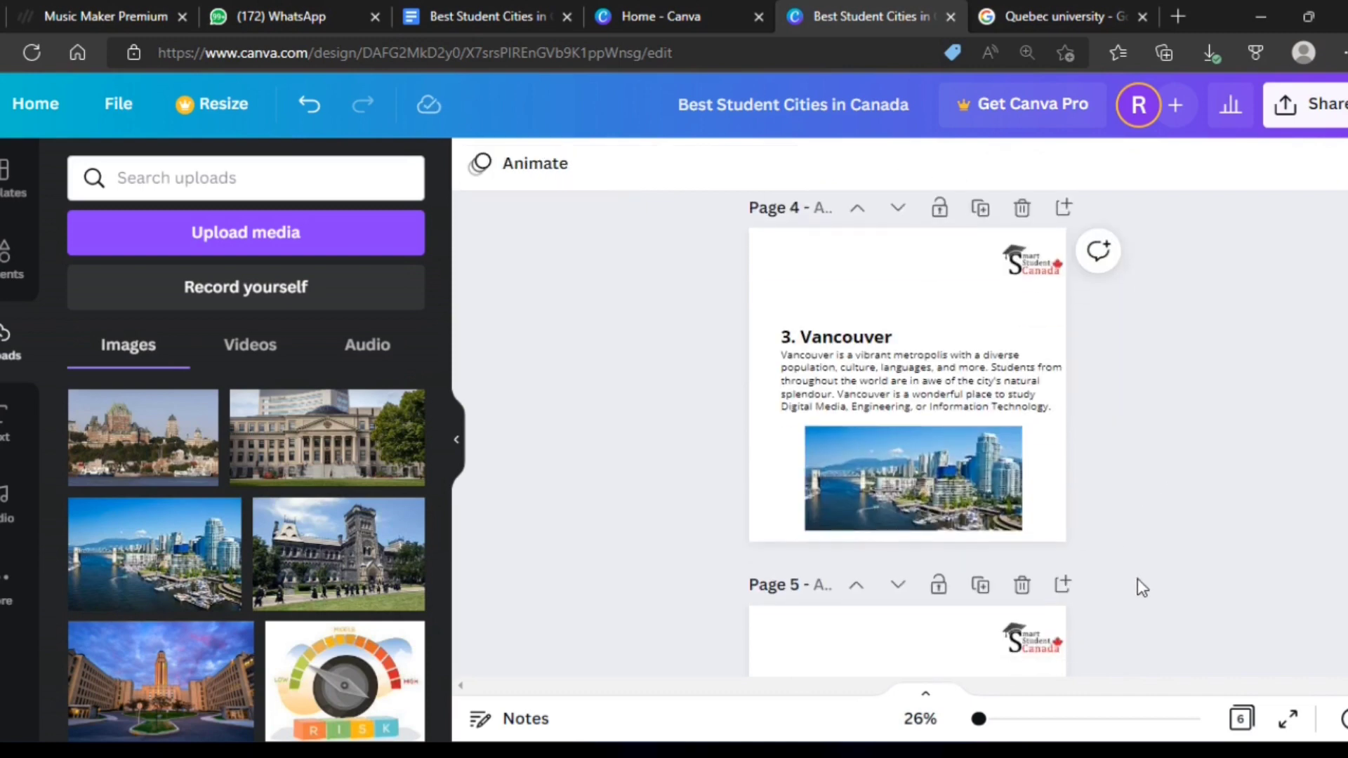
pyautogui.scroll(-1, 1019, 543)
pyautogui.scroll(-6, 941, 537)
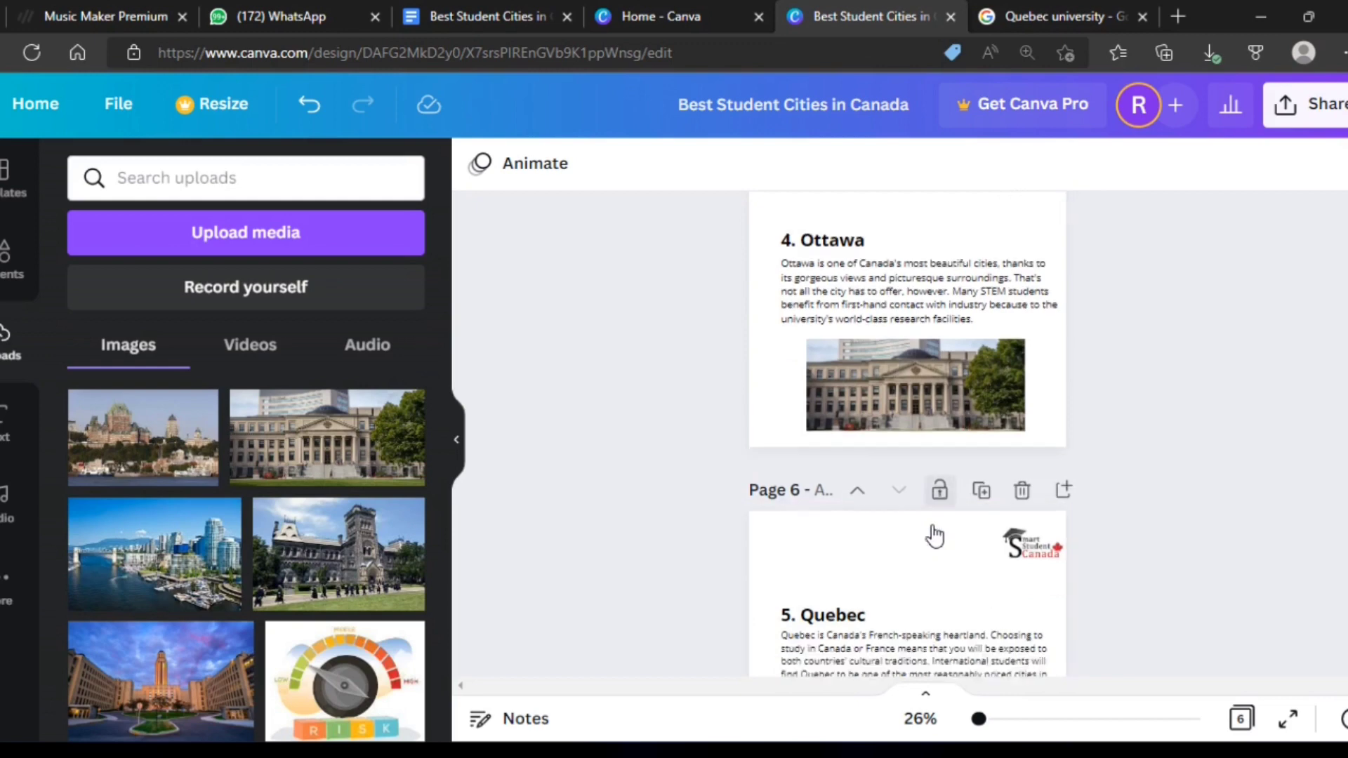
pyautogui.scroll(-5, 940, 537)
pyautogui.click(931, 521)
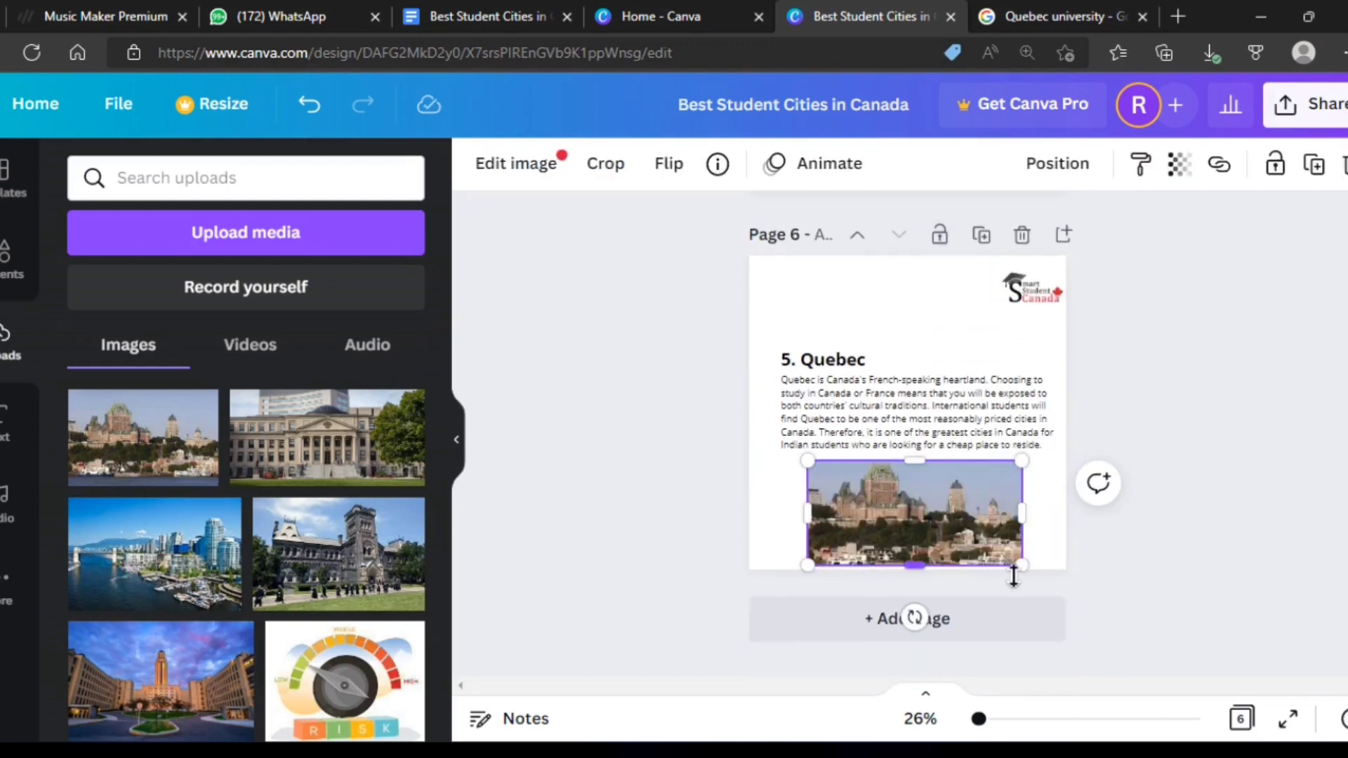
pyautogui.moveTo(948, 562); pyautogui.dragTo(950, 566)
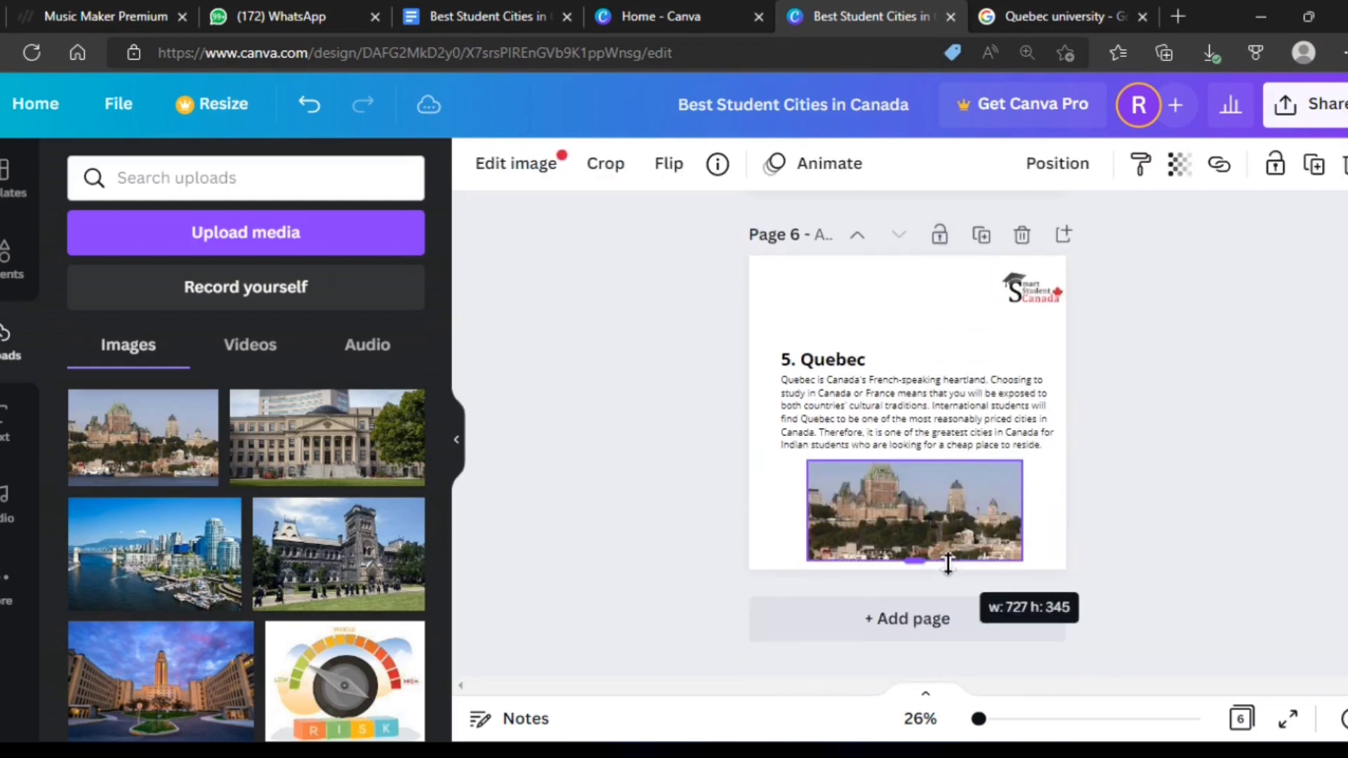
pyautogui.click(1133, 528)
# Return to the Vancouver page and open the Elements library of shapes and graphics
pyautogui.scroll(4, 1137, 534)
pyautogui.scroll(2, 872, 564)
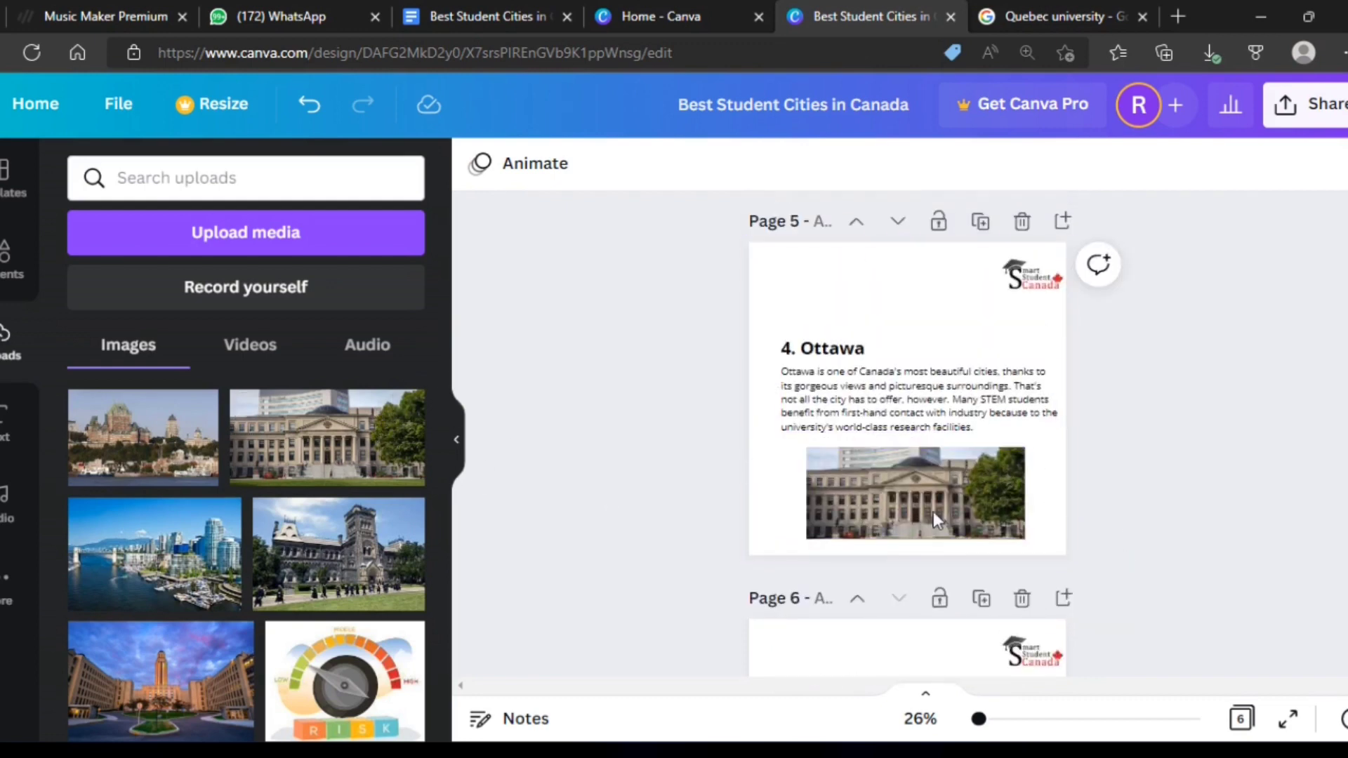
pyautogui.scroll(1, 1130, 493)
pyautogui.scroll(3, 1130, 493)
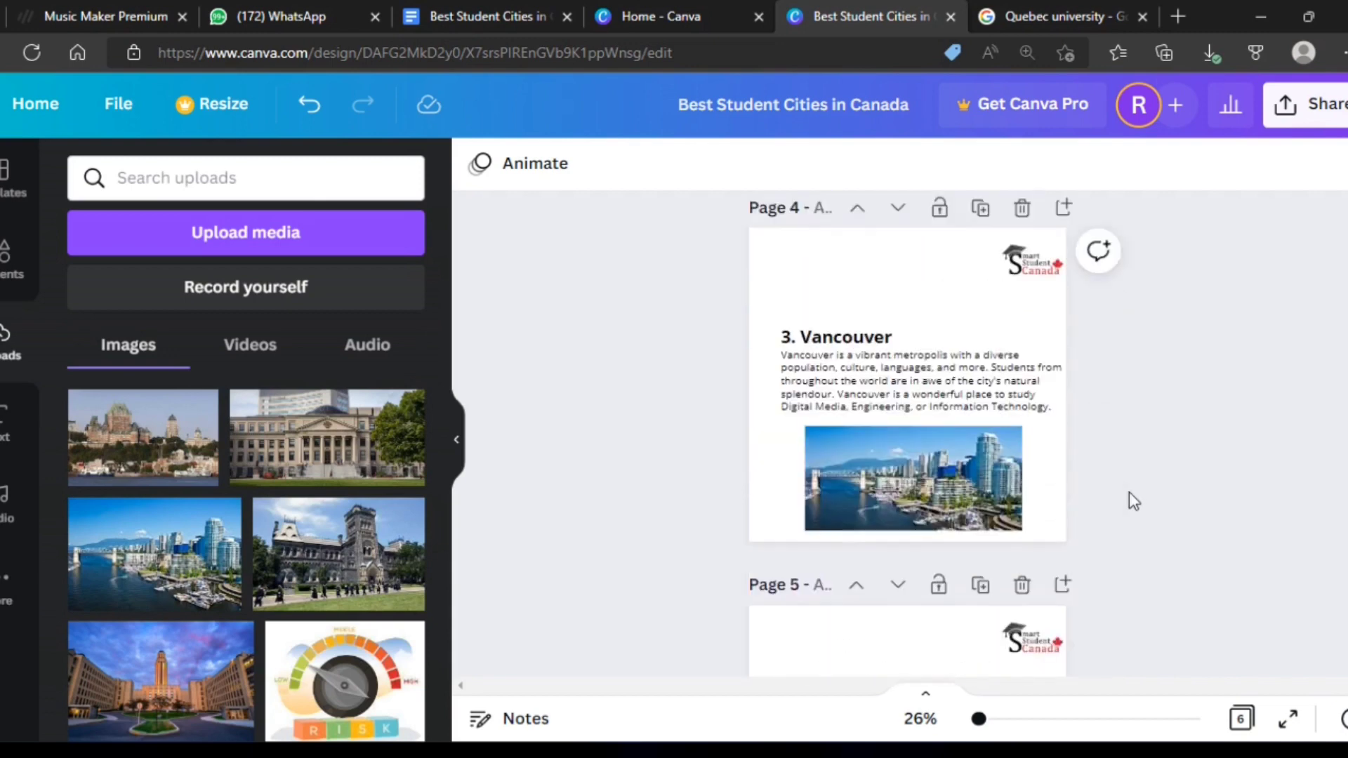
pyautogui.scroll(2, 1129, 493)
pyautogui.scroll(3, 1128, 496)
pyautogui.scroll(-3, 1129, 495)
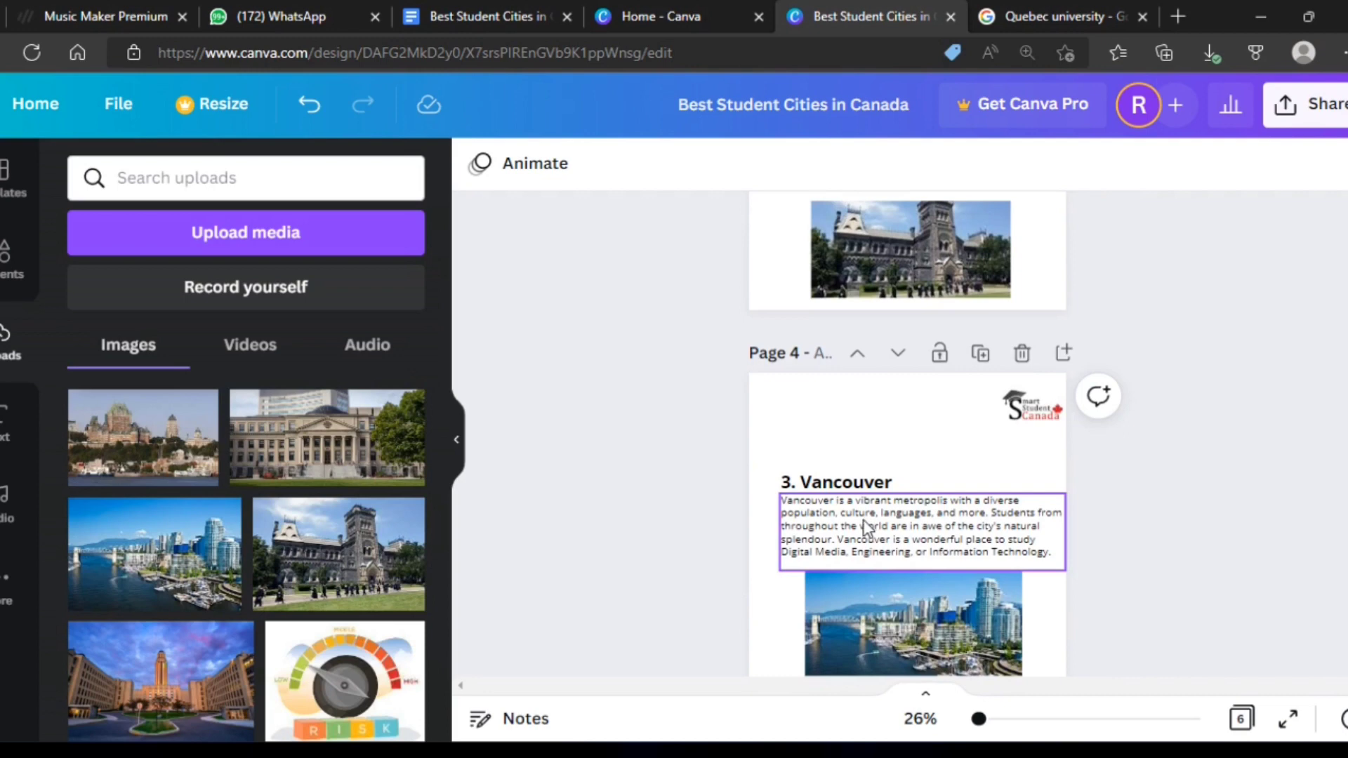
pyautogui.scroll(-2, 1153, 552)
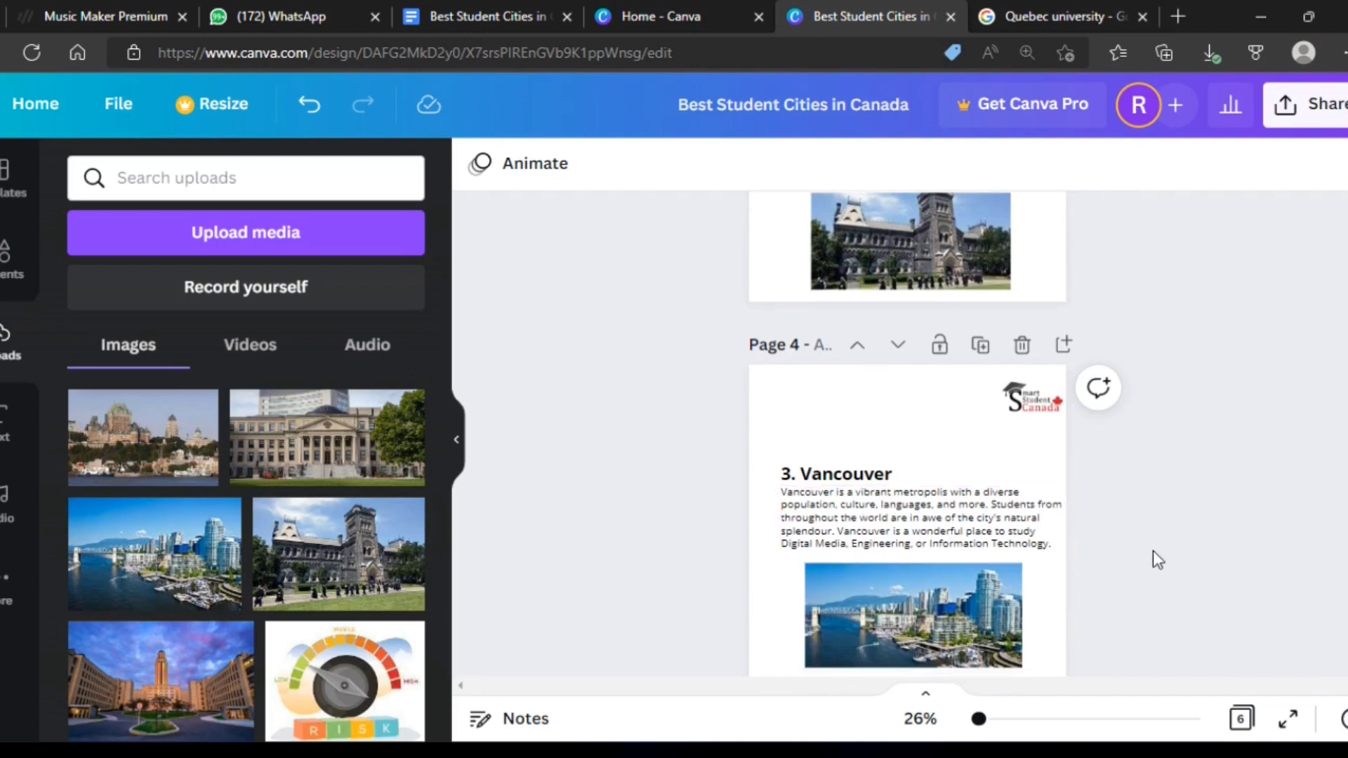
pyautogui.click(892, 504)
pyautogui.scroll(-5, 1146, 410)
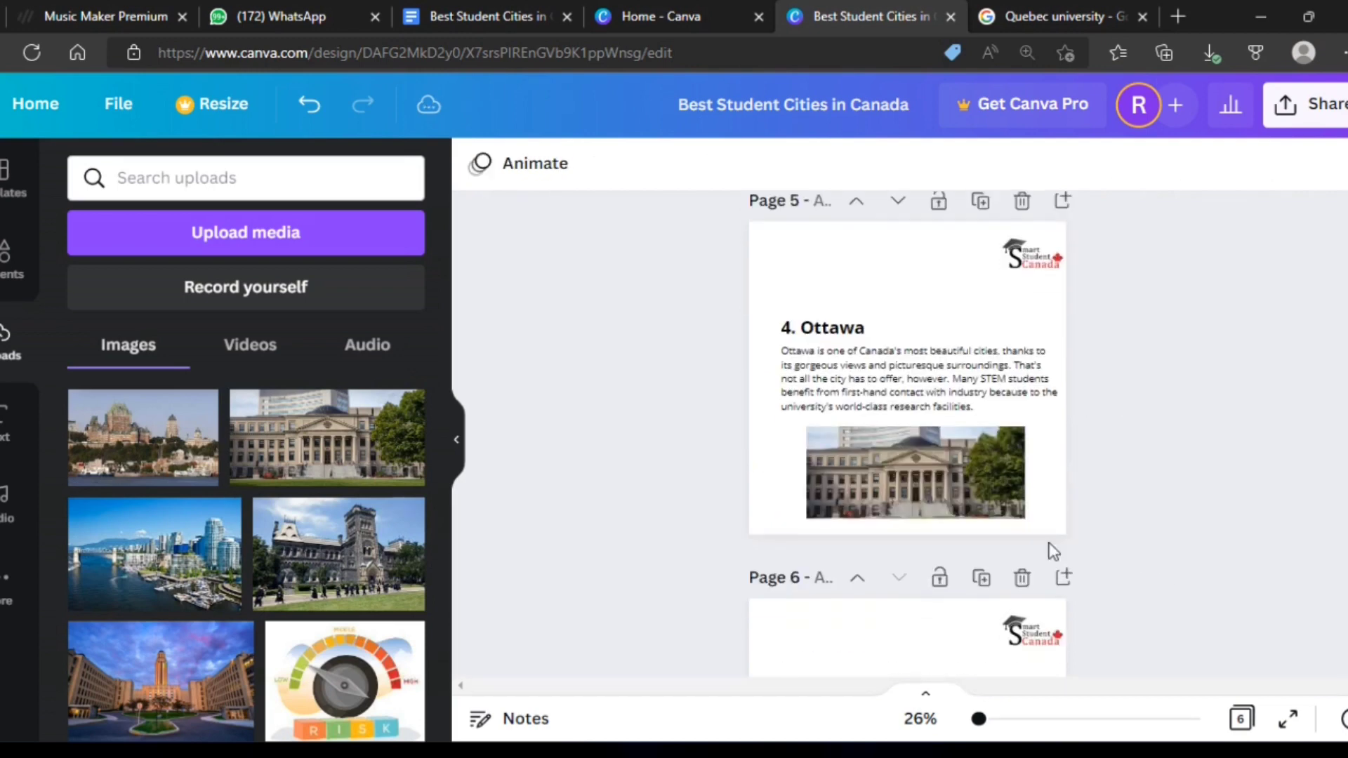
pyautogui.scroll(3, 1146, 410)
pyautogui.scroll(3, 1146, 410)
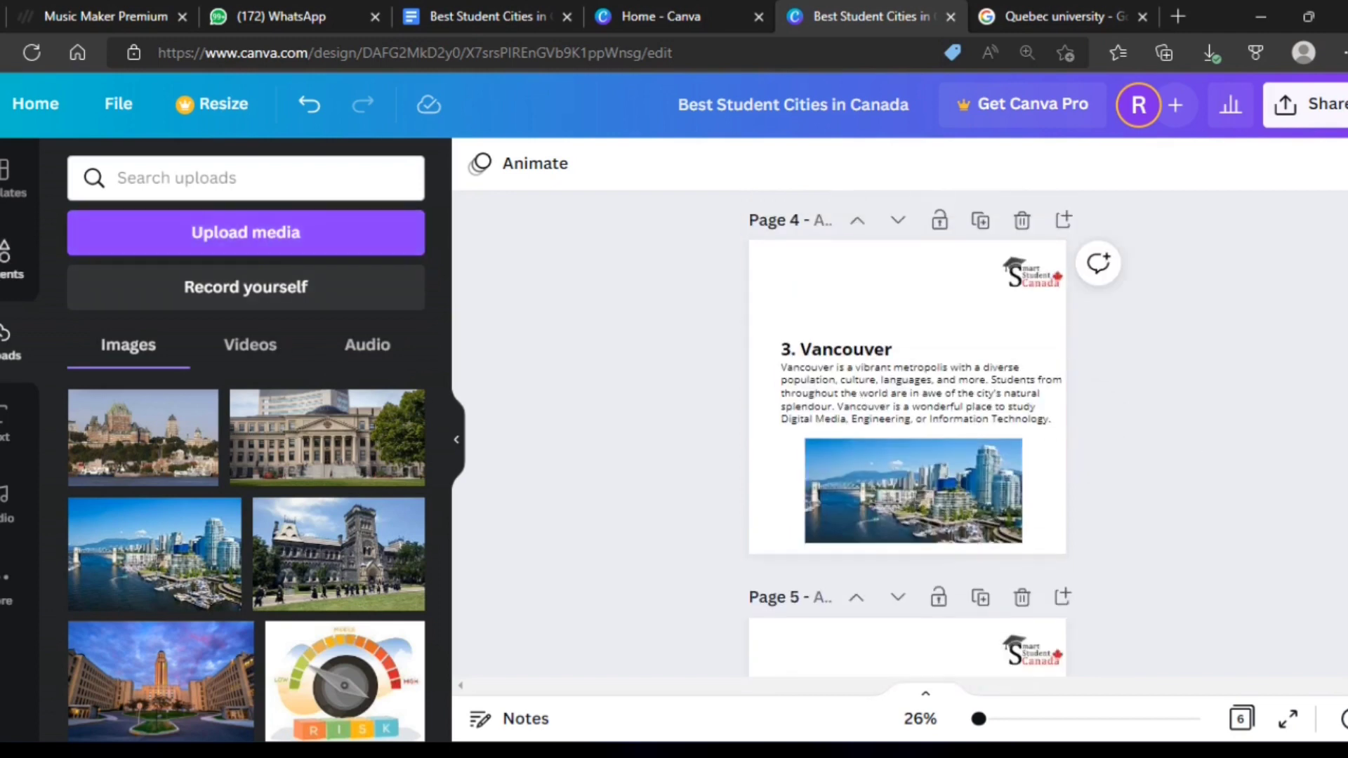
pyautogui.click(6, 257)
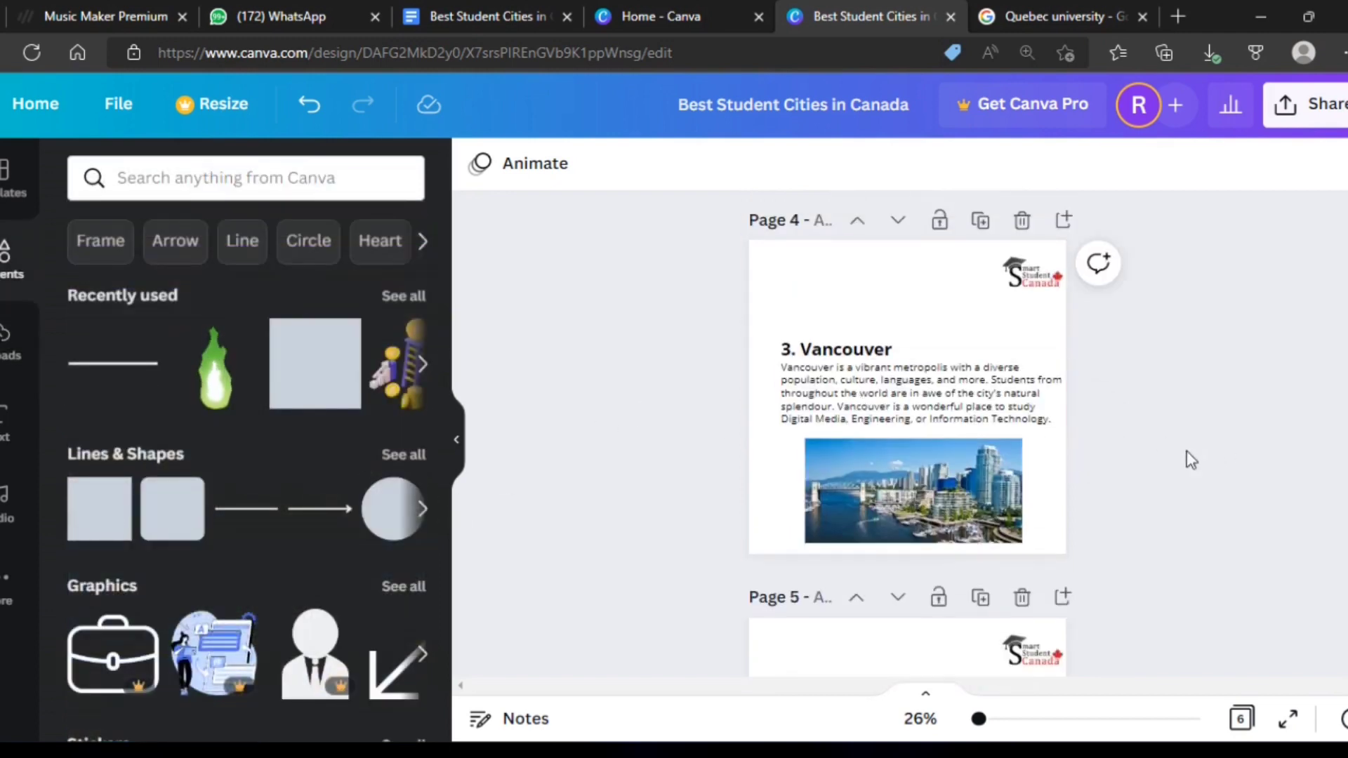
# Reopen the Elements panel and search its library for 'Design', correcting a typo
pyautogui.click(451, 431)
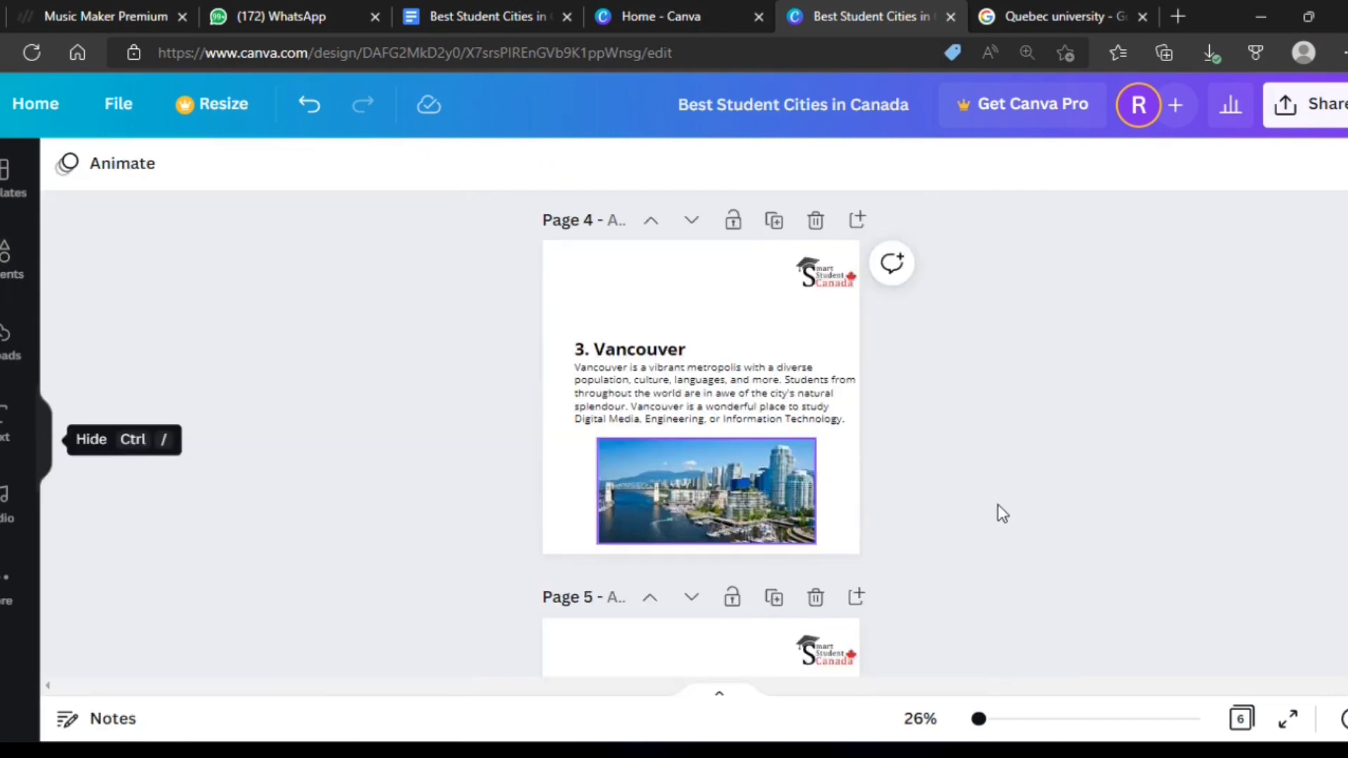
pyautogui.scroll(5, 997, 504)
pyautogui.scroll(3, 968, 505)
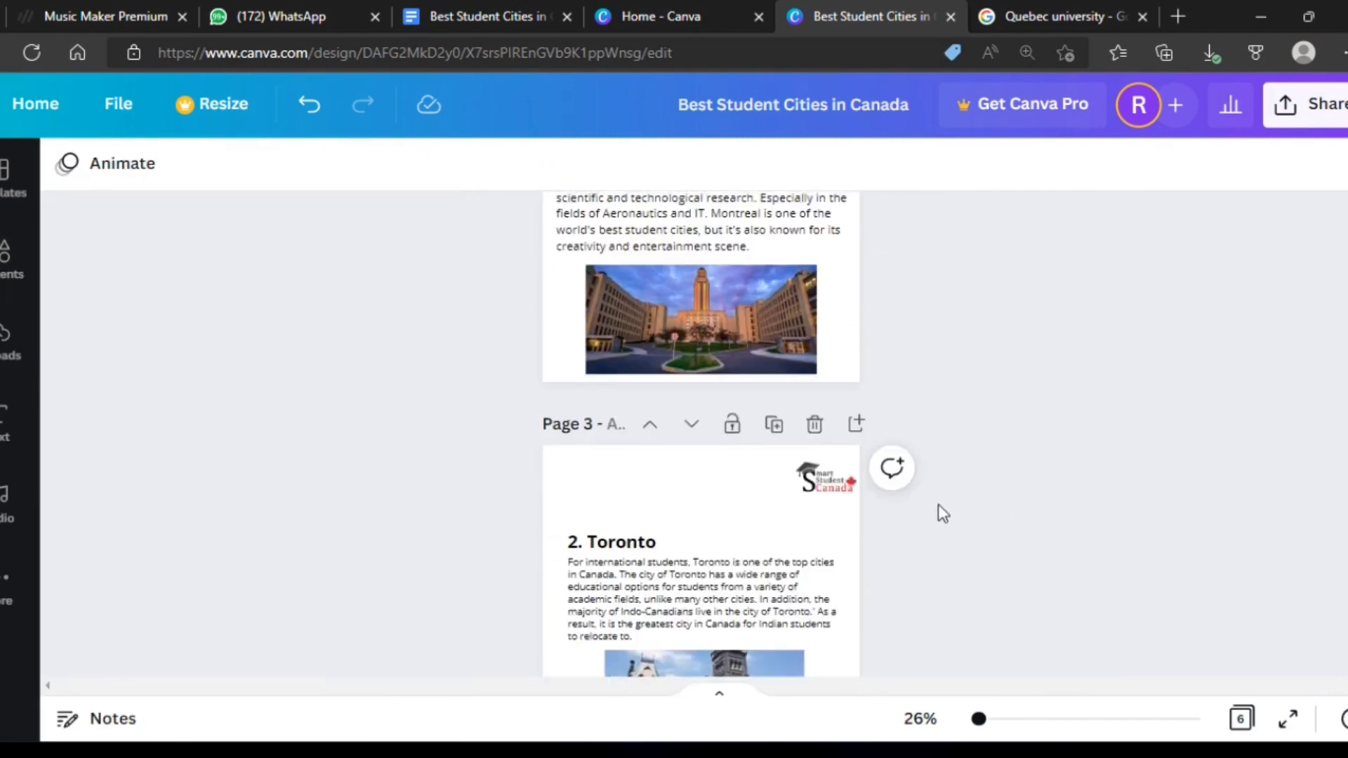
pyautogui.click(10, 280)
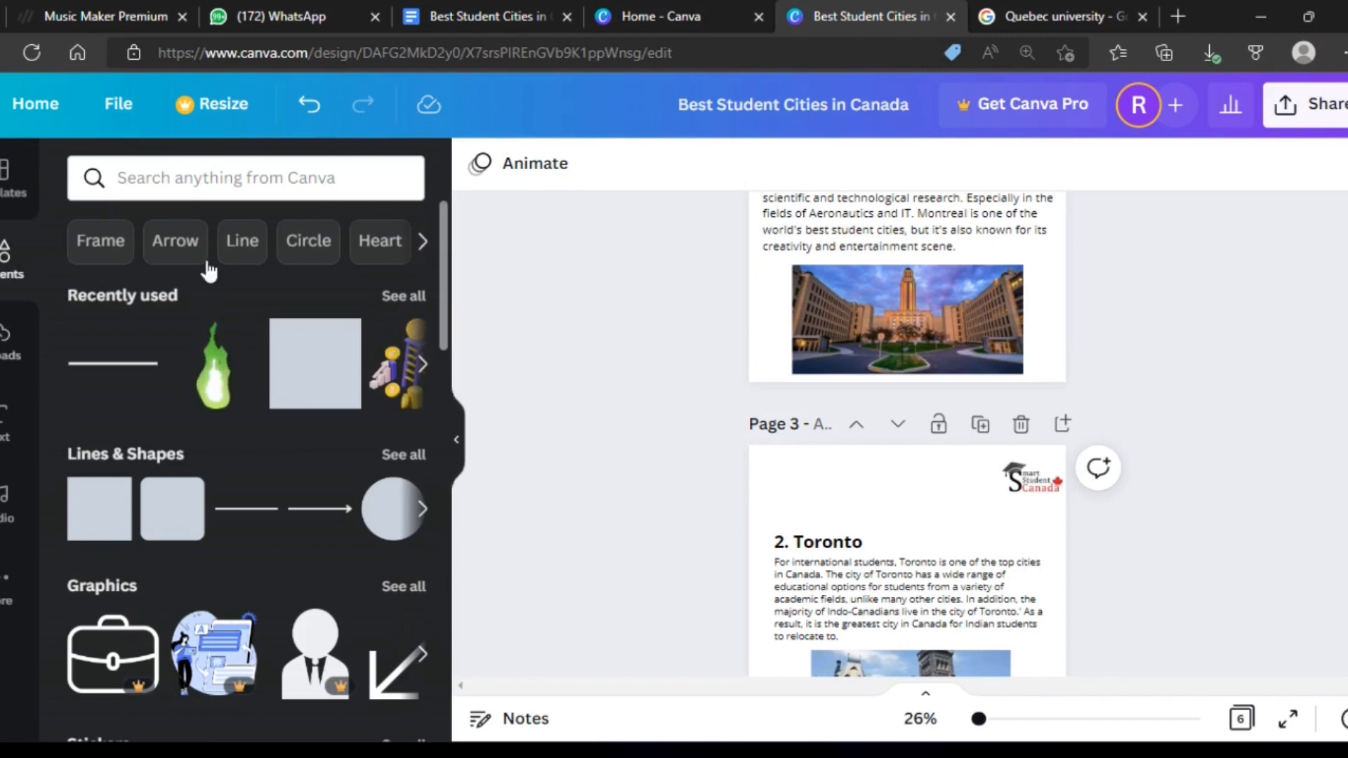
pyautogui.click(247, 186)
pyautogui.write('De')
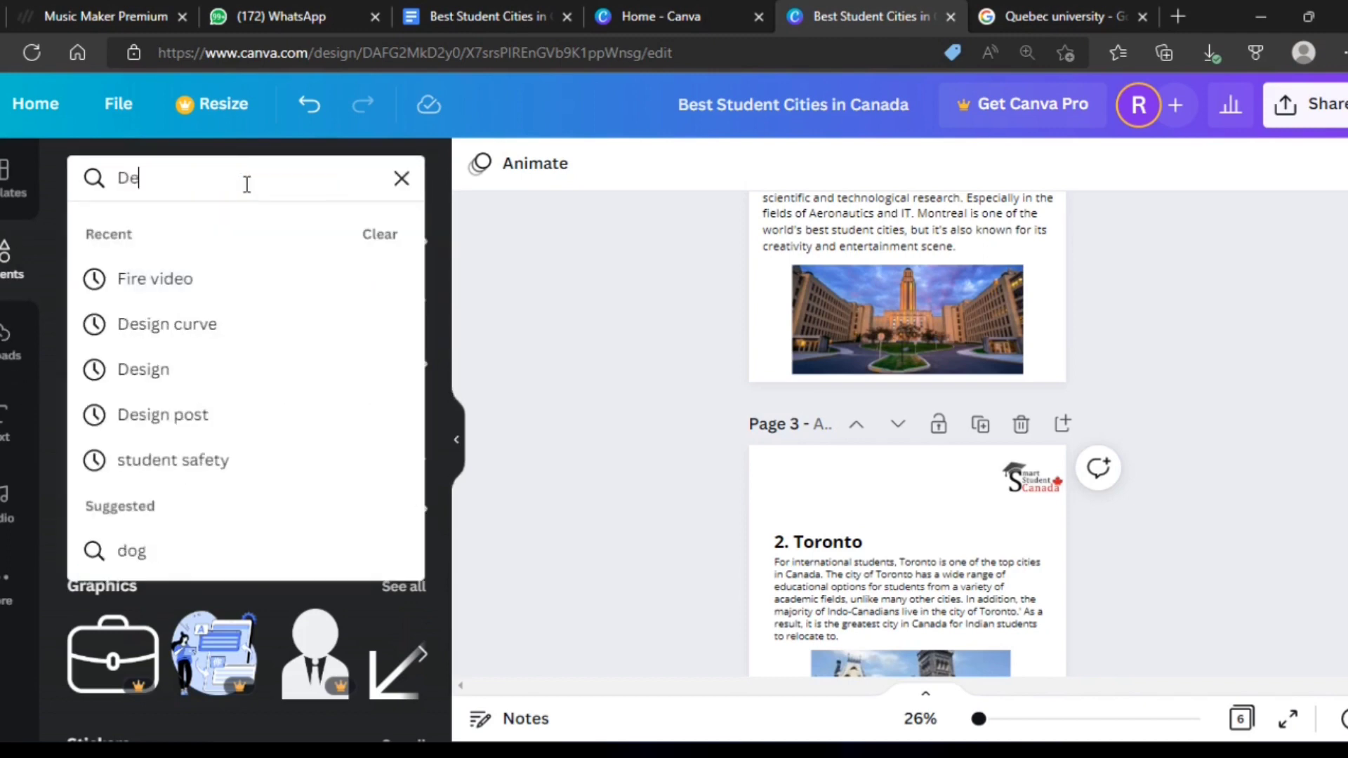
pyautogui.write('sih')
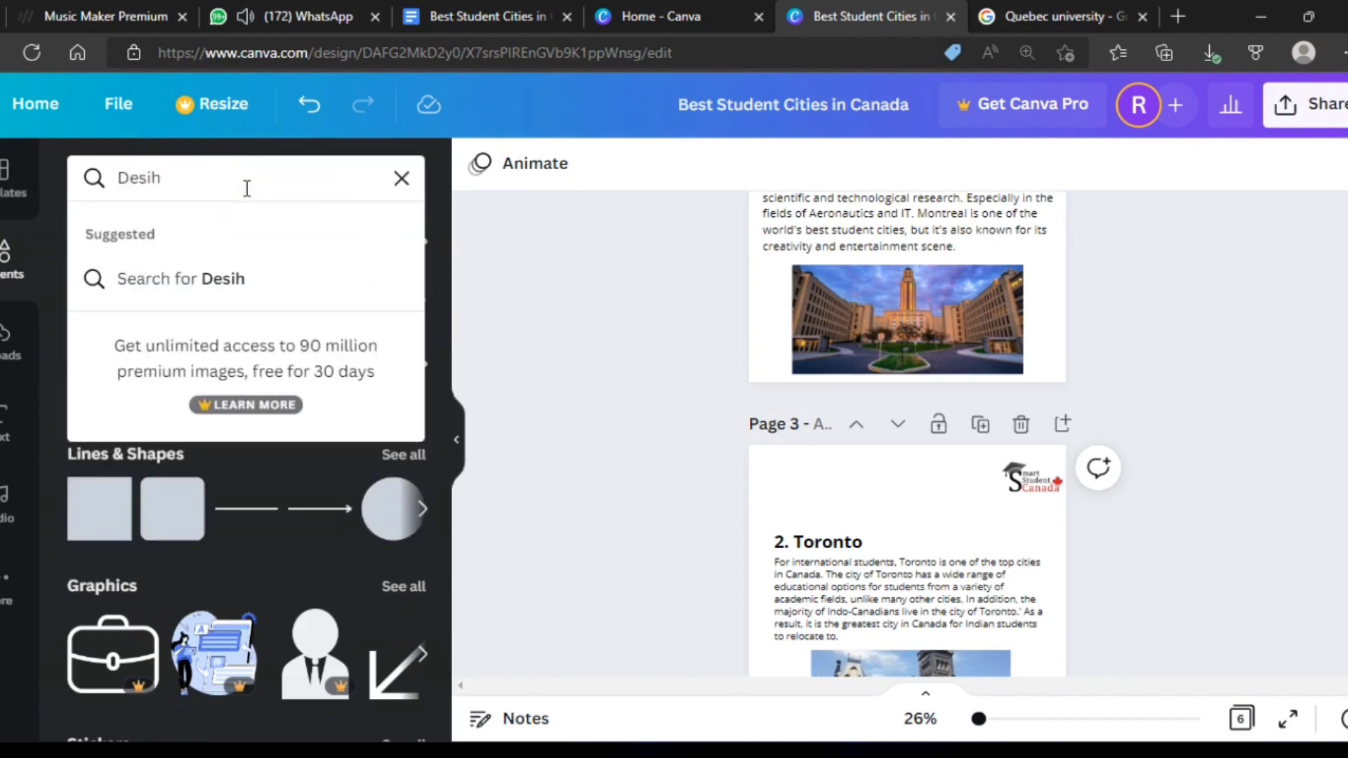
pyautogui.press('BackSpace')
pyautogui.write('gn')
pyautogui.press('Return')
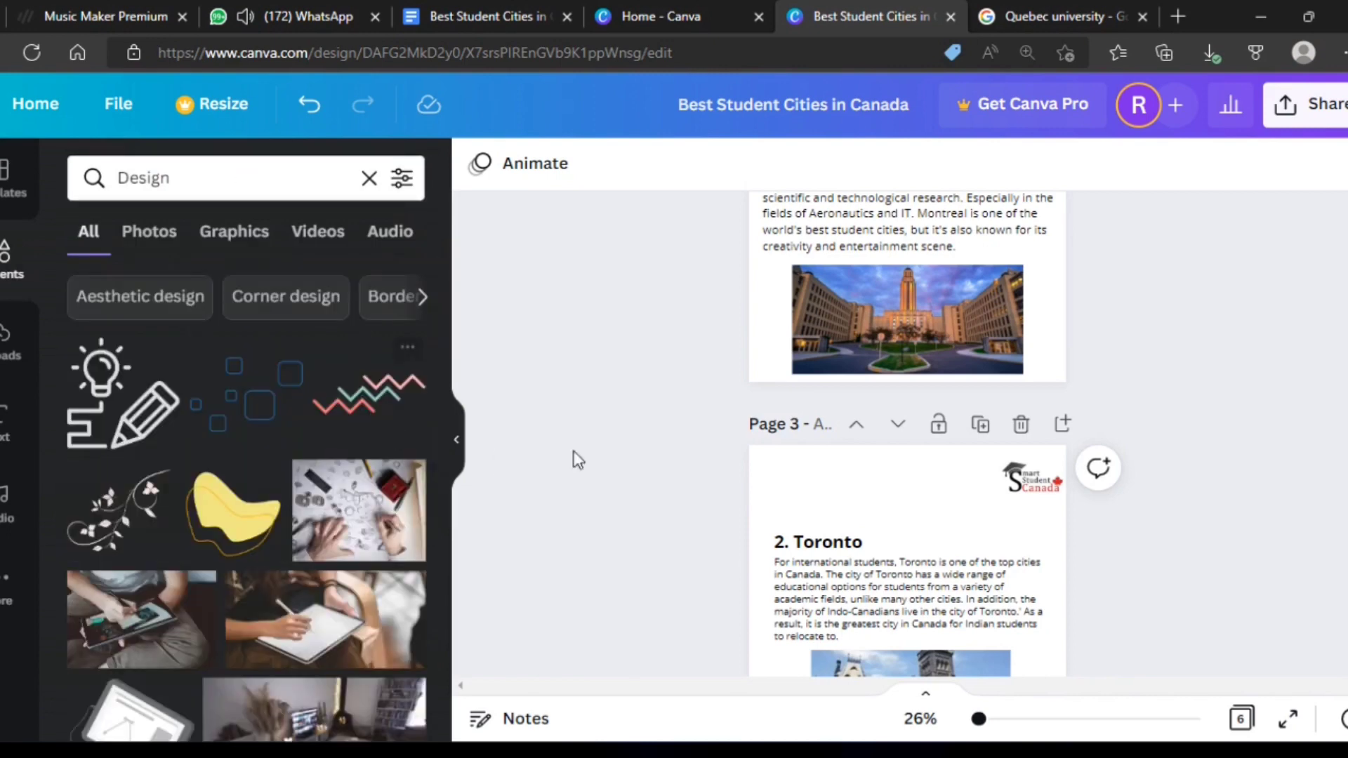
# Refine the Elements search to 'Design dot'
pyautogui.scroll(-2, 933, 445)
pyautogui.click(196, 177)
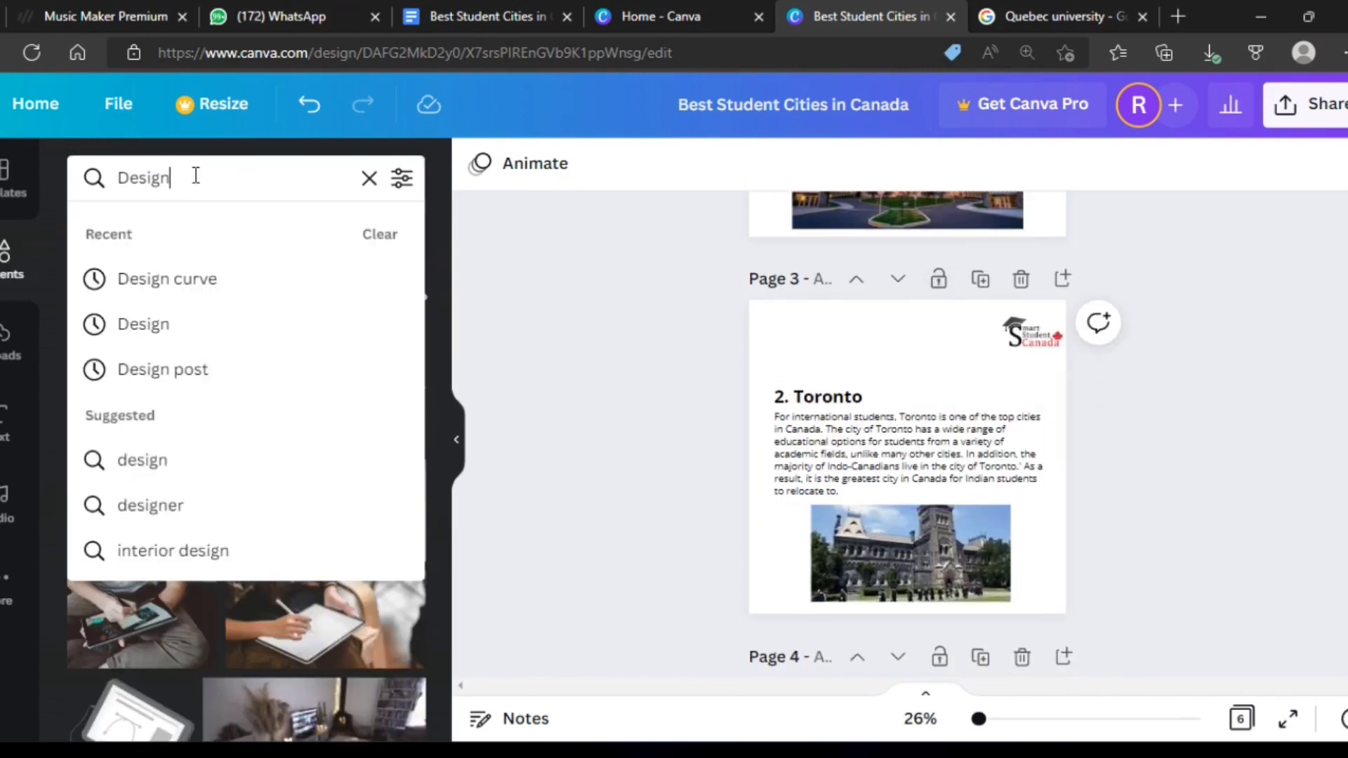
pyautogui.write('dot')
pyautogui.press('Return')
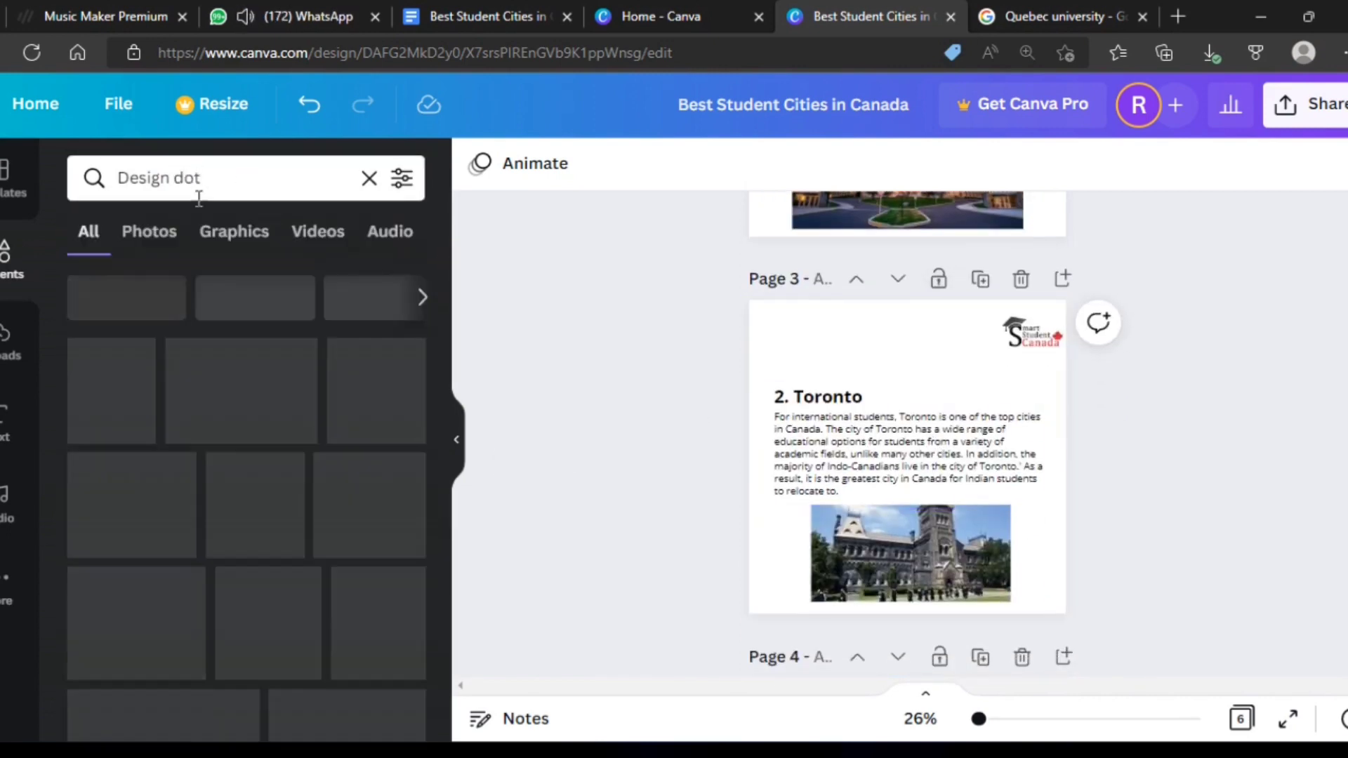
# Browse the polka-dot and dotted graphics in the search results
pyautogui.scroll(-2, 225, 466)
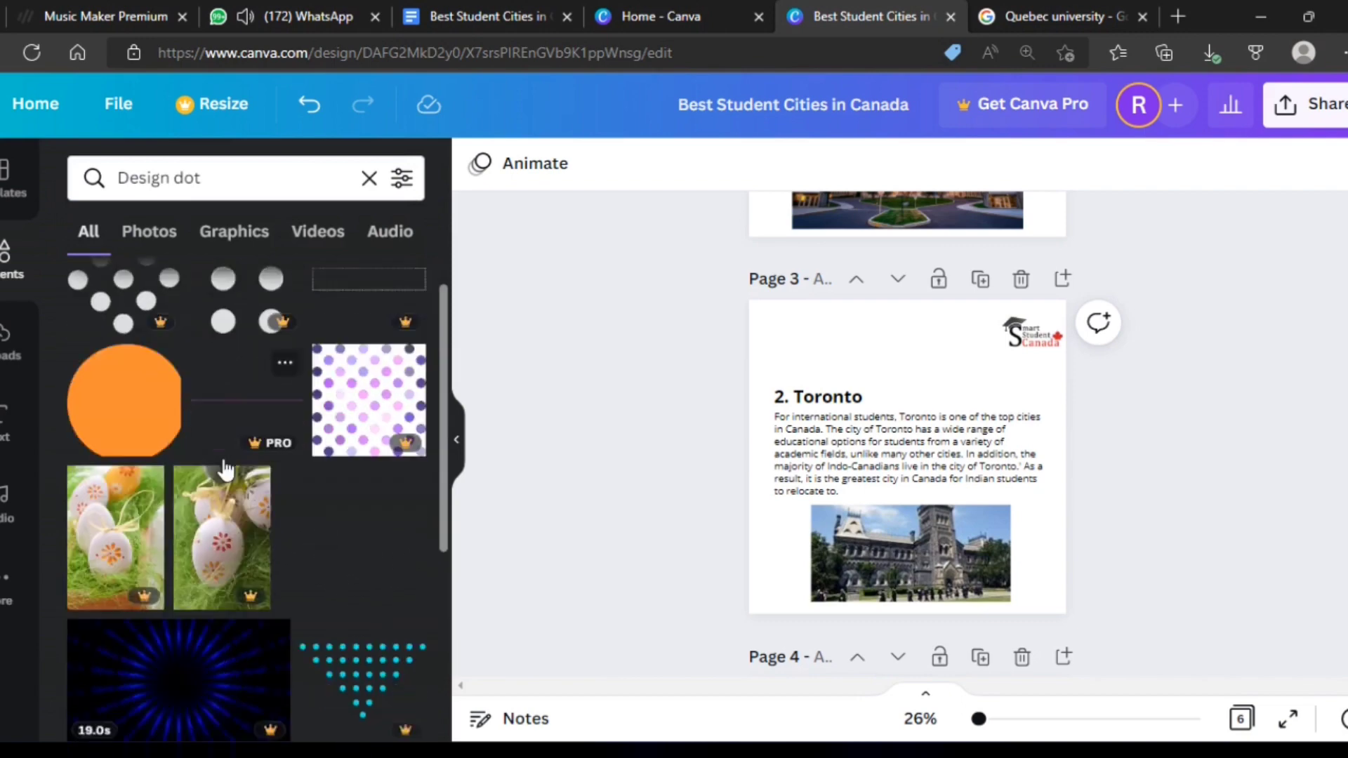
pyautogui.scroll(-2, 281, 506)
pyautogui.scroll(-3, 346, 546)
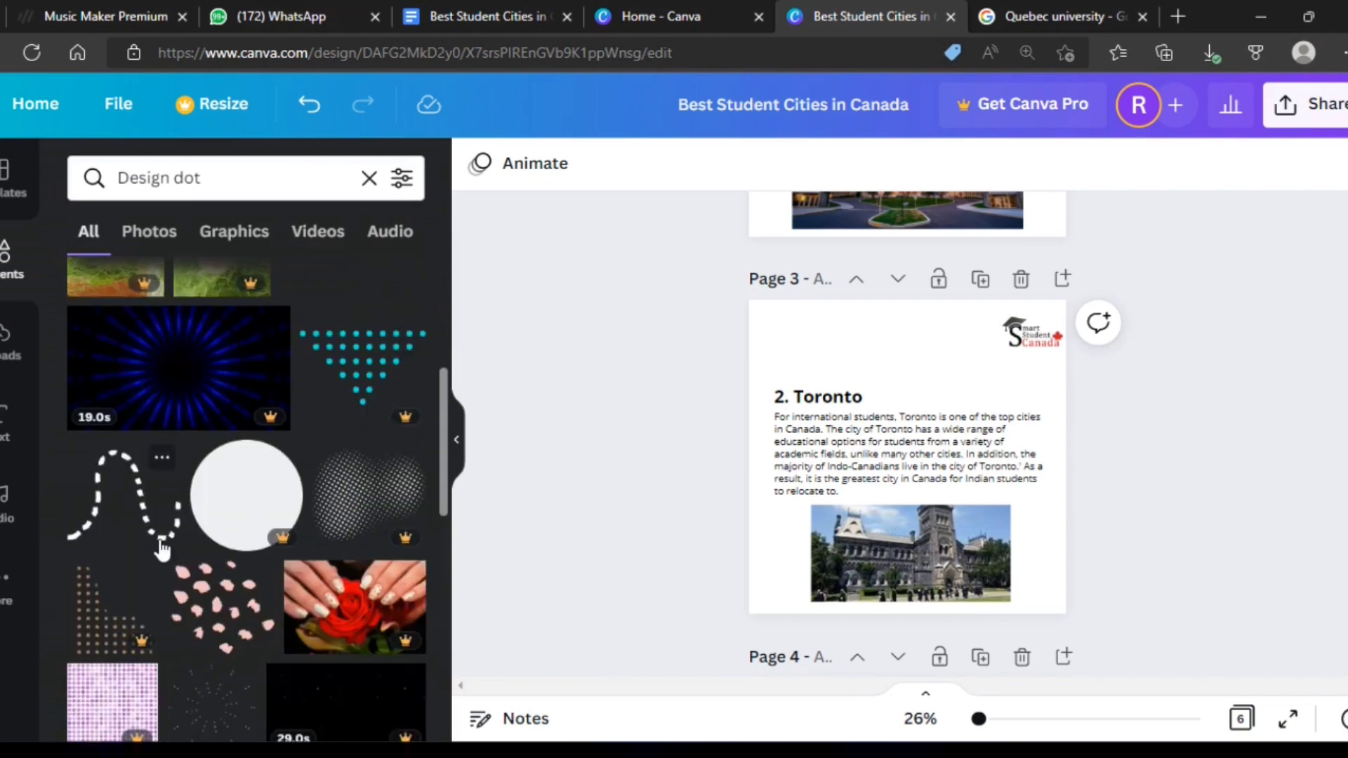
pyautogui.scroll(-2, 610, 549)
pyautogui.scroll(-2, 284, 565)
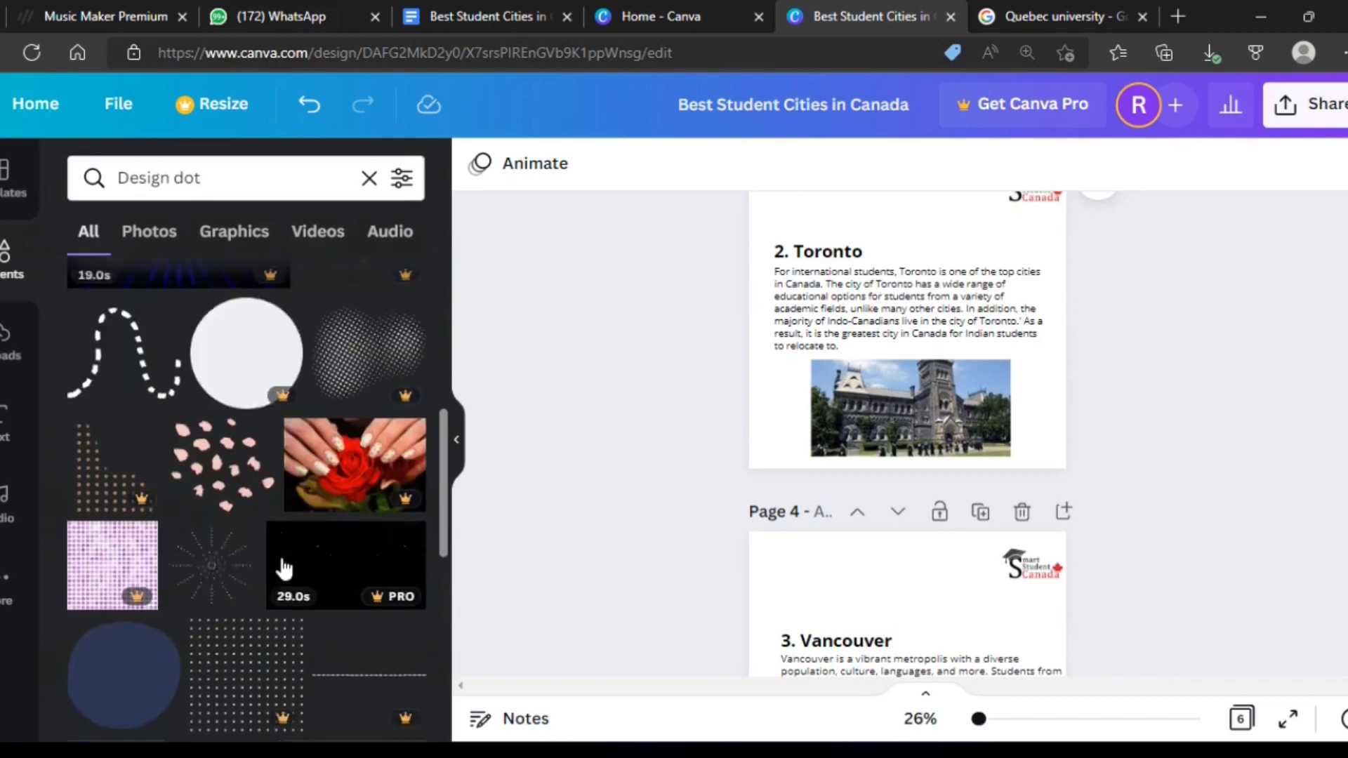
pyautogui.scroll(-3, 284, 570)
pyautogui.scroll(-2, 285, 570)
pyautogui.scroll(-3, 284, 570)
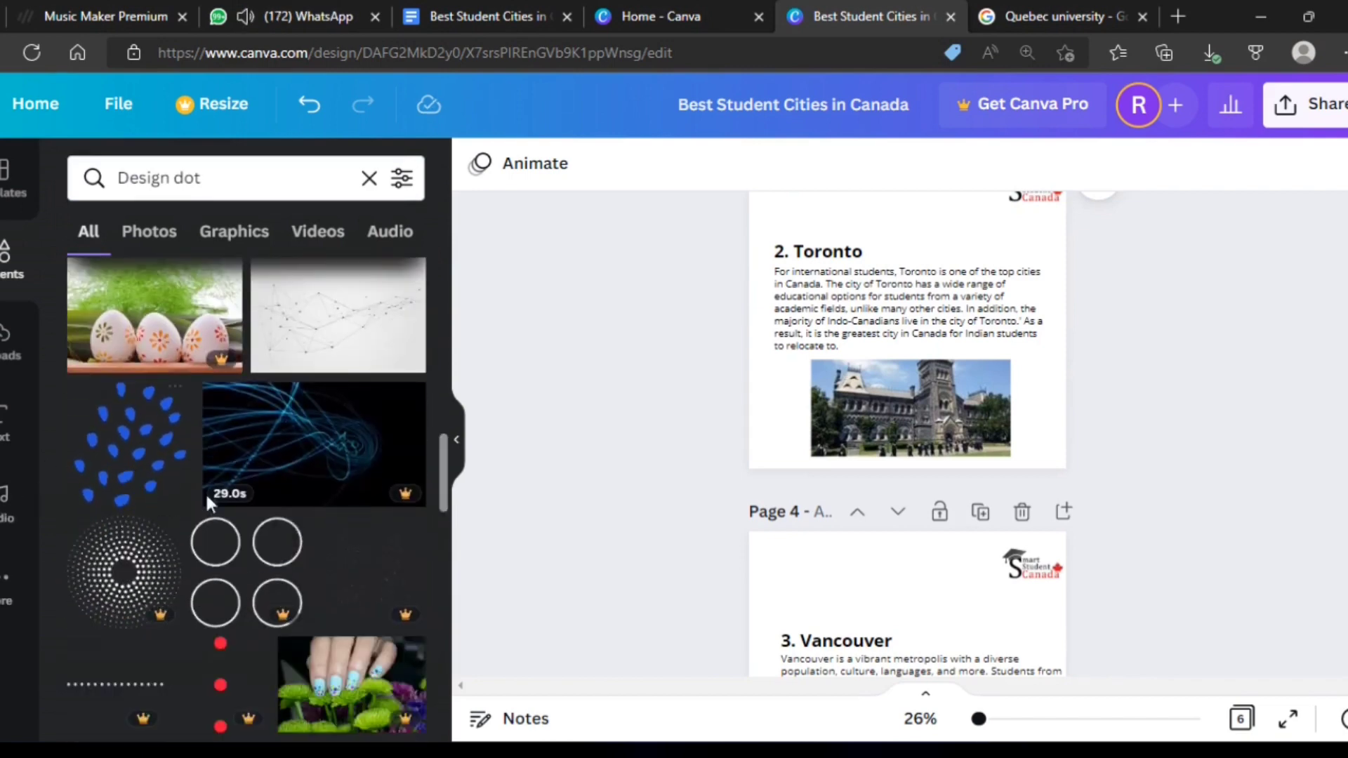
pyautogui.scroll(-2, 209, 499)
pyautogui.scroll(-3, 323, 576)
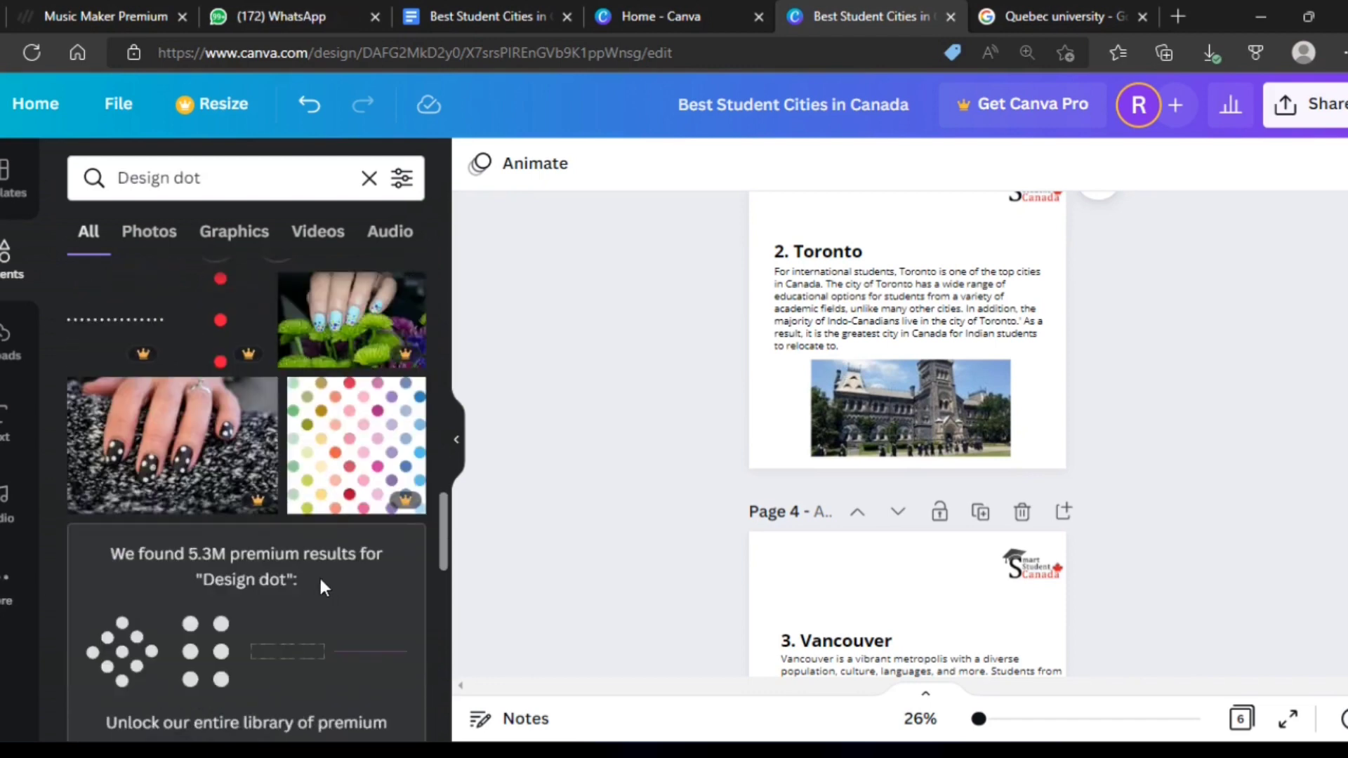
pyautogui.scroll(-3, 281, 570)
pyautogui.scroll(-5, 234, 559)
pyautogui.scroll(-2, 231, 558)
pyautogui.scroll(-2, 231, 559)
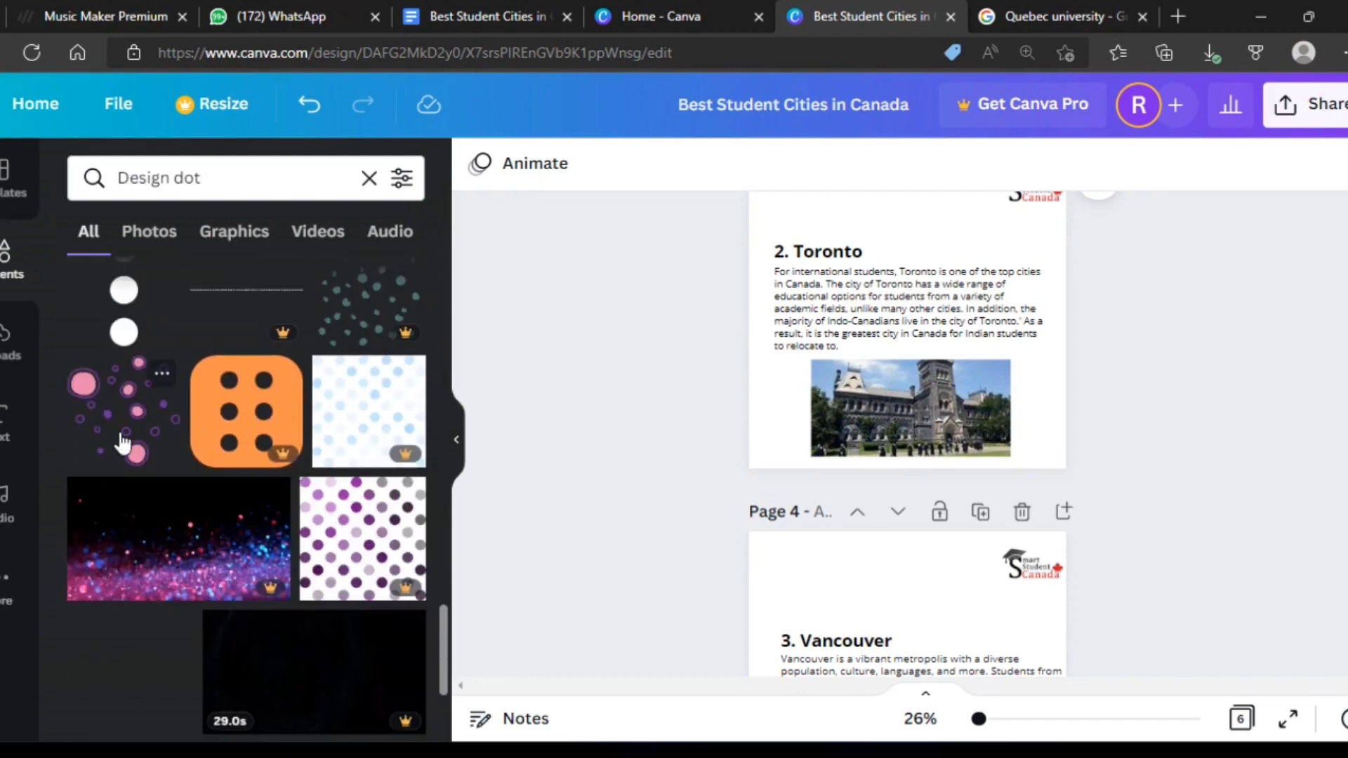
pyautogui.scroll(-3, 122, 443)
pyautogui.scroll(-1, 149, 569)
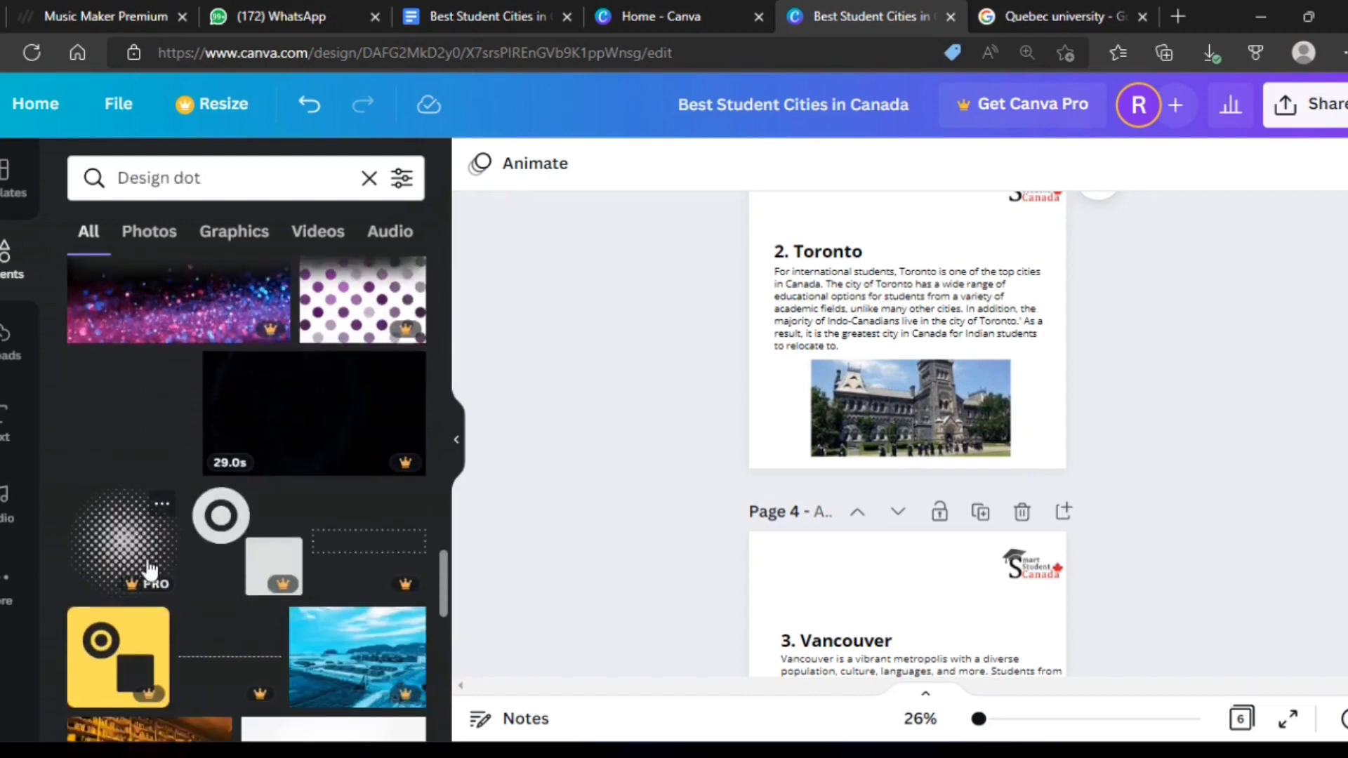
pyautogui.scroll(-5, 149, 569)
pyautogui.scroll(-3, 149, 566)
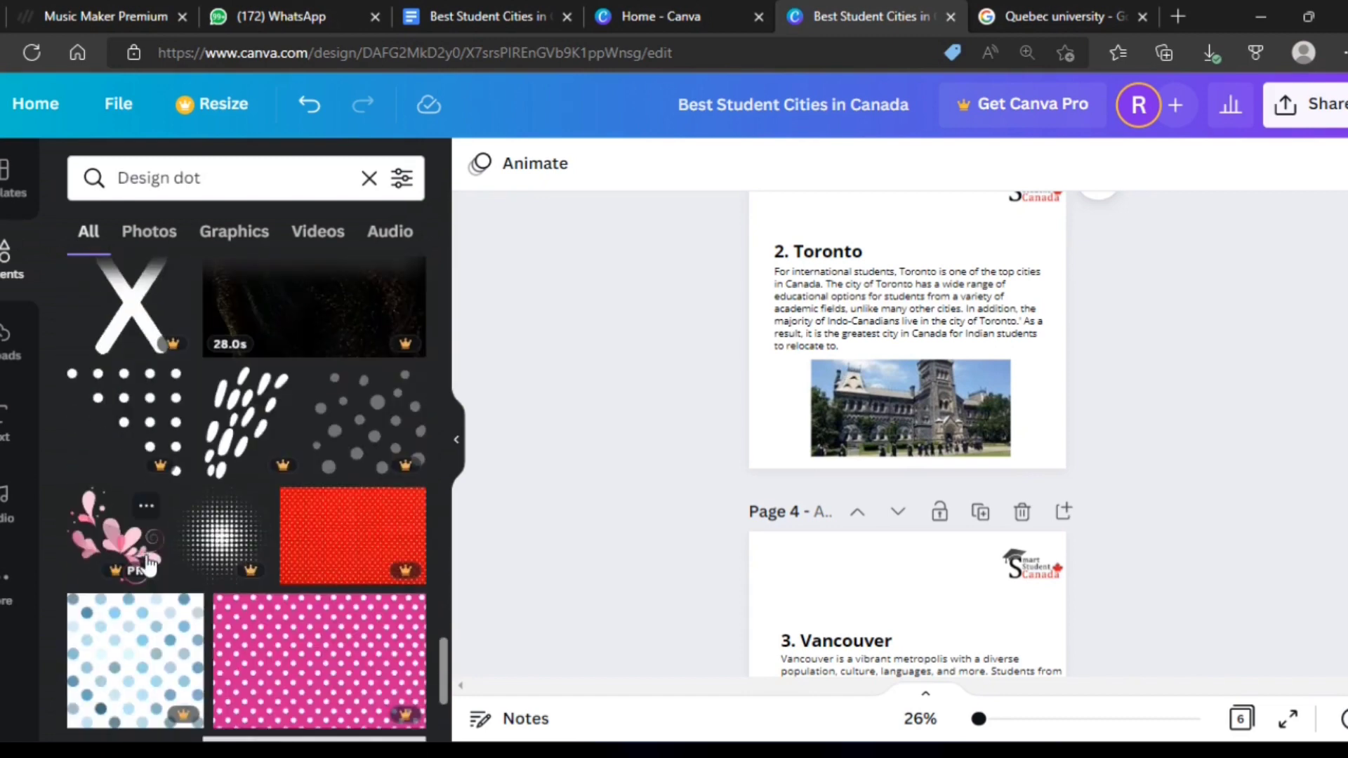
pyautogui.scroll(-3, 149, 563)
pyautogui.scroll(-2, 149, 563)
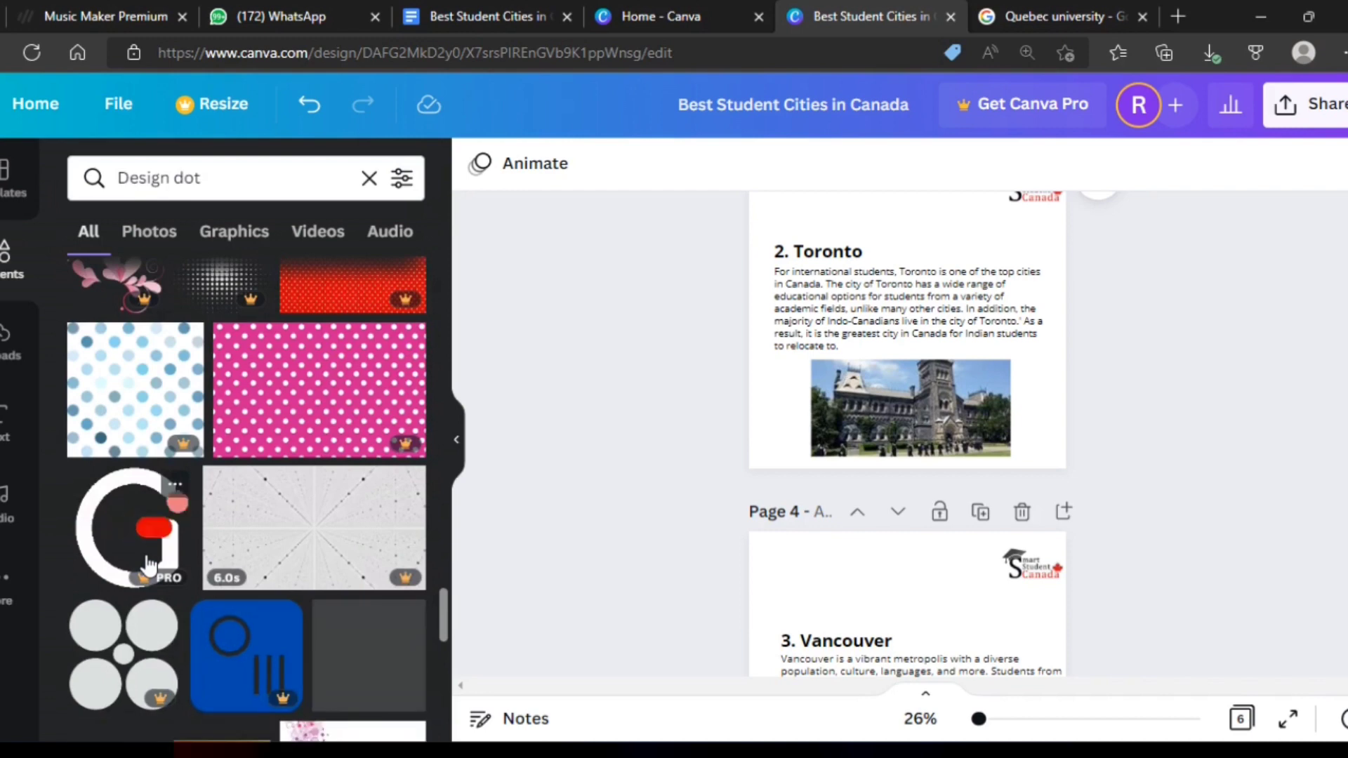
pyautogui.scroll(-3, 150, 563)
pyautogui.scroll(-3, 149, 564)
pyautogui.scroll(-1, 149, 564)
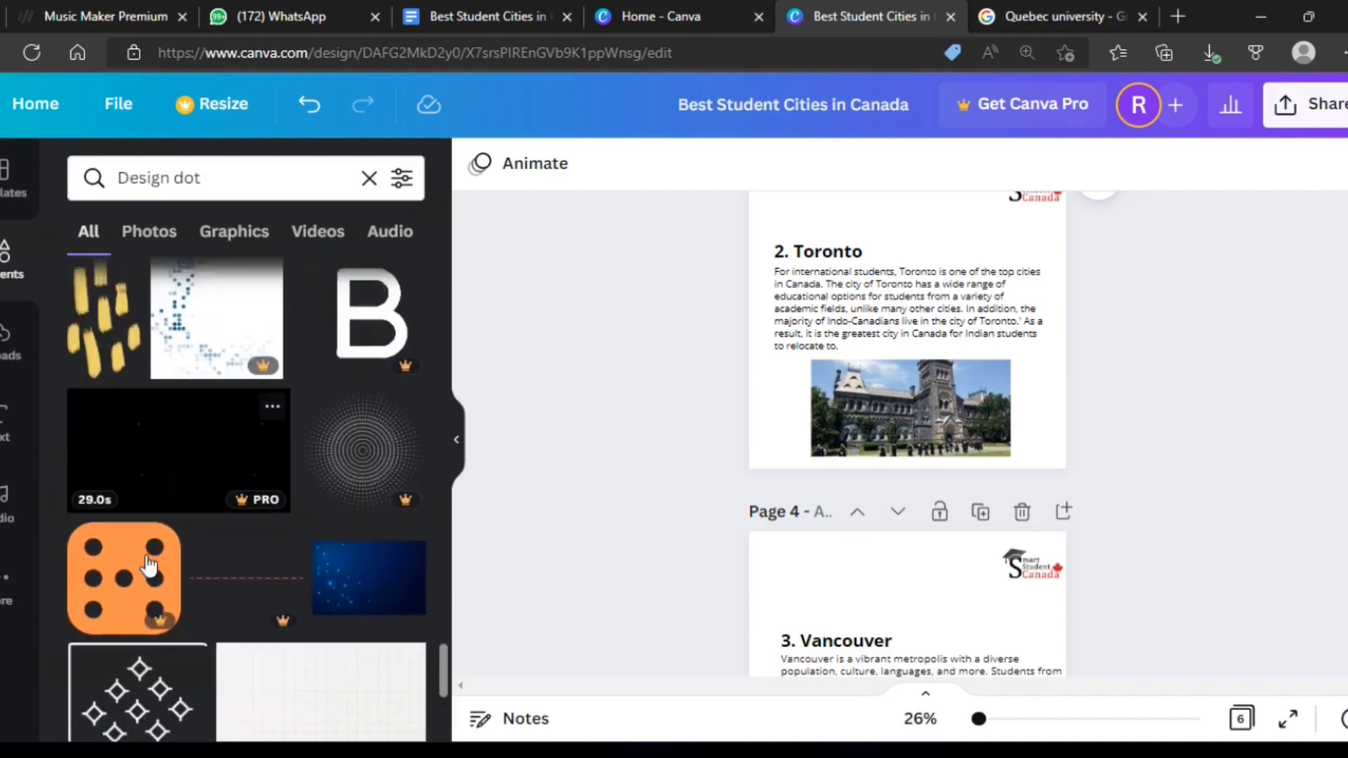
pyautogui.scroll(-2, 150, 565)
pyautogui.scroll(-2, 148, 566)
pyautogui.scroll(-2, 148, 566)
pyautogui.scroll(-3, 148, 565)
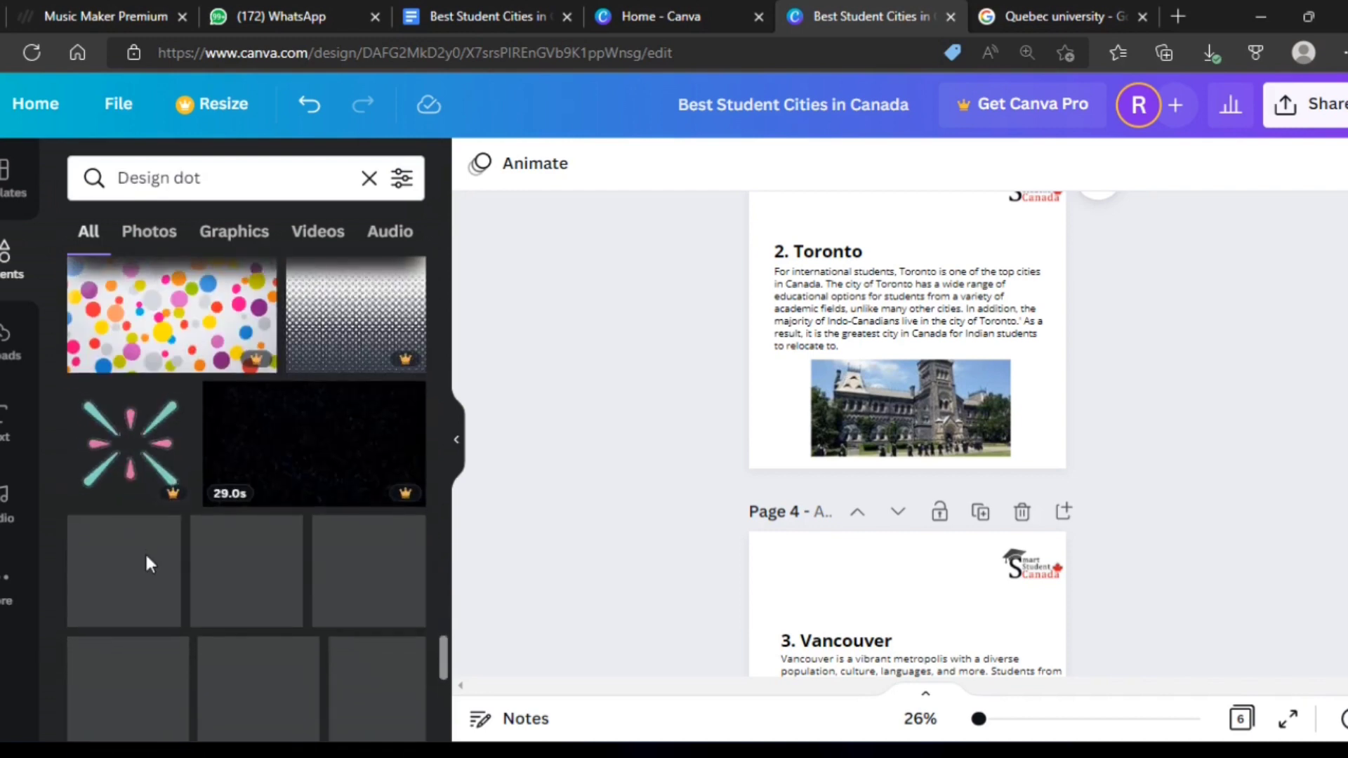
pyautogui.scroll(-3, 148, 566)
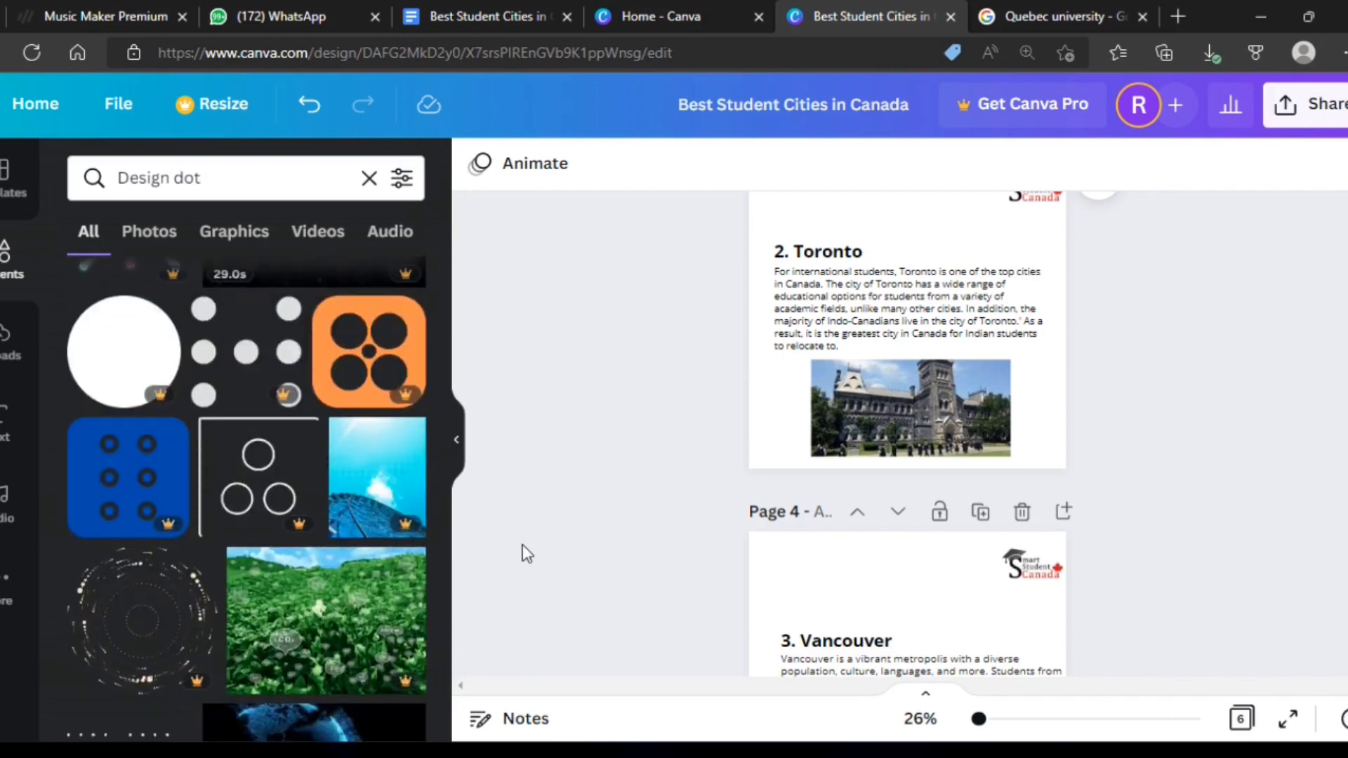
pyautogui.scroll(-1, 181, 593)
pyautogui.scroll(-3, 180, 593)
pyautogui.scroll(-2, 180, 593)
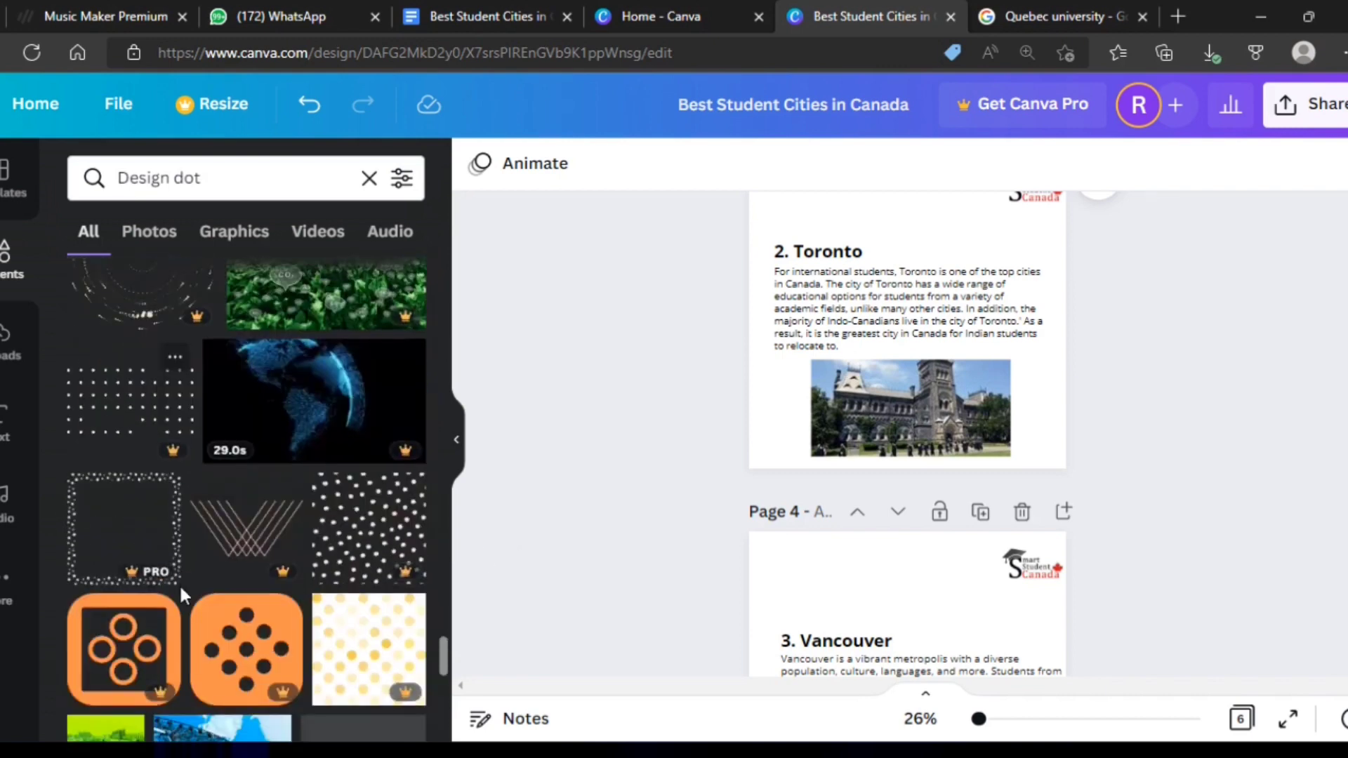
pyautogui.scroll(-2, 180, 593)
pyautogui.scroll(-2, 181, 595)
pyautogui.scroll(-3, 181, 595)
pyautogui.scroll(-2, 181, 595)
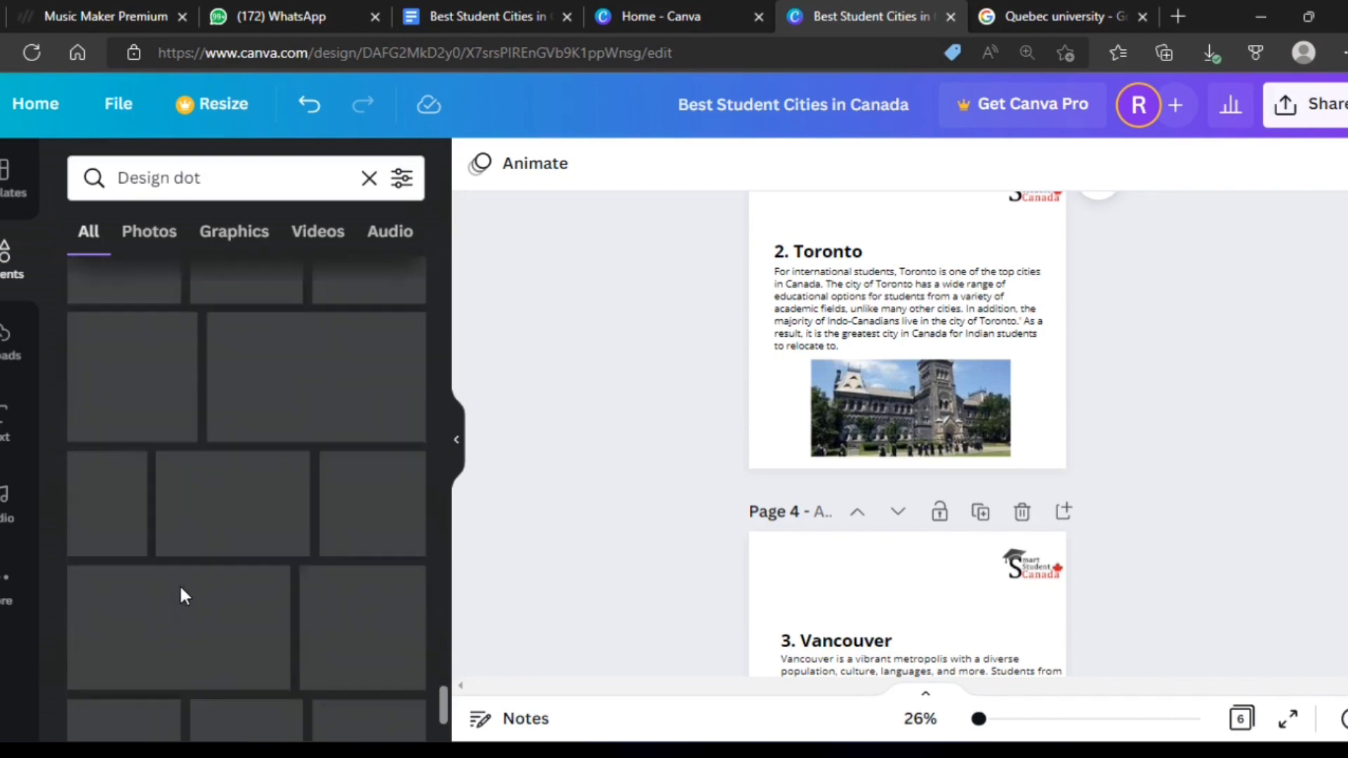
pyautogui.scroll(-2, 181, 596)
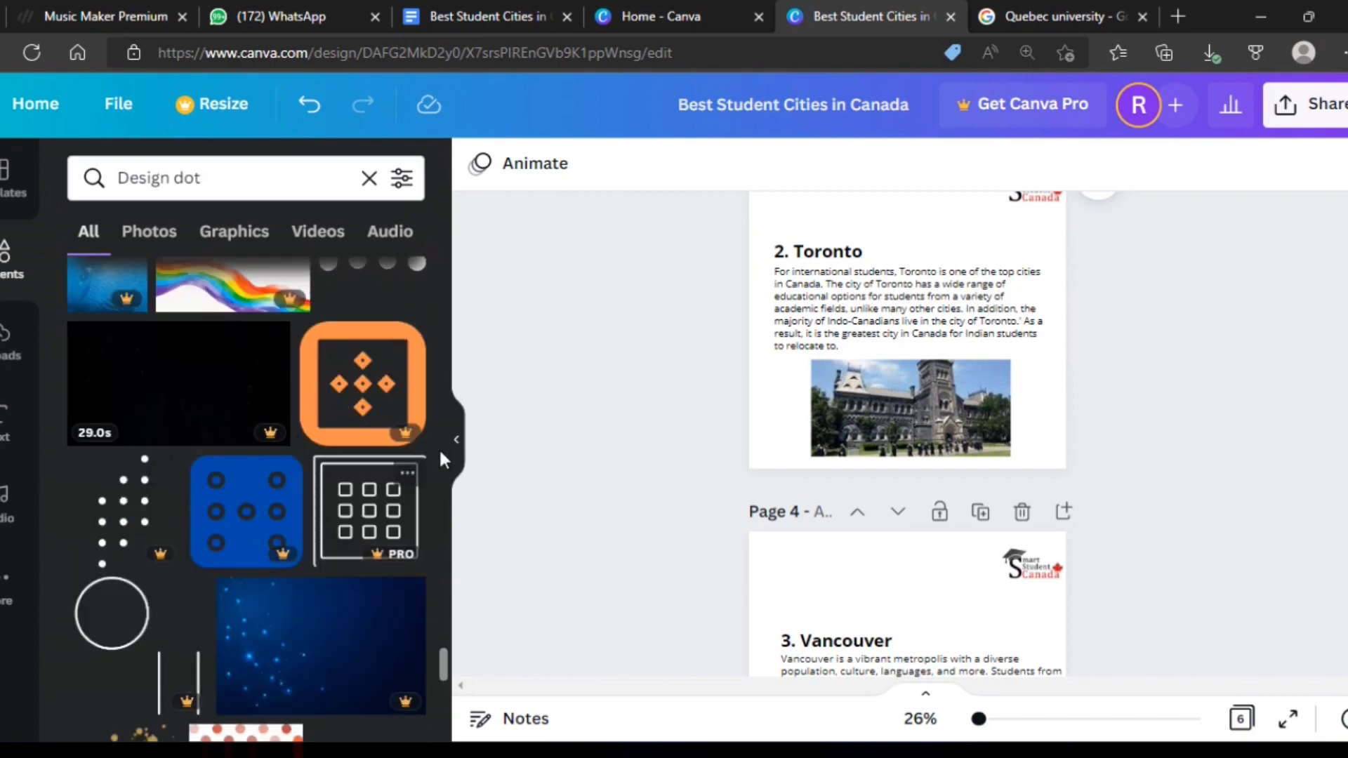
# Close the elements library to widen the canvas beside the Toronto page
pyautogui.click(458, 441)
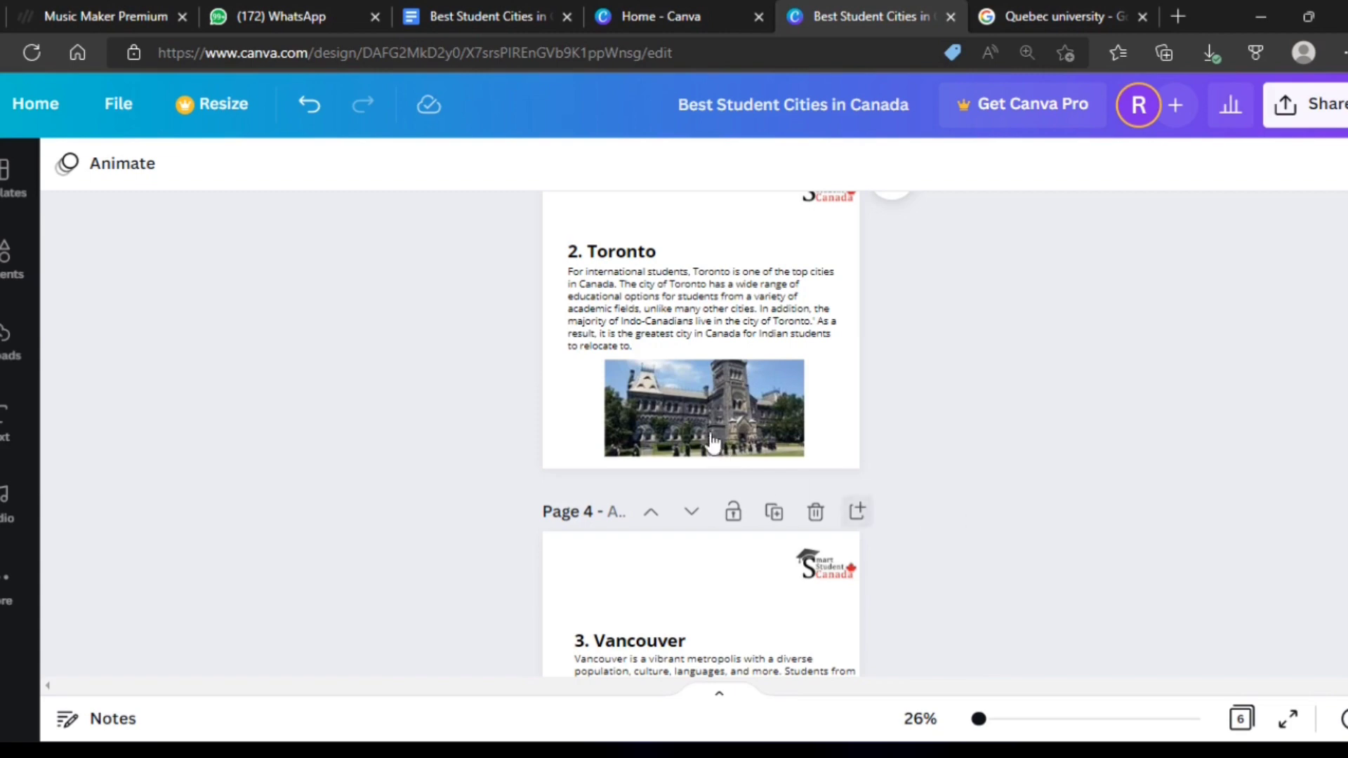
pyautogui.click(760, 406)
pyautogui.click(953, 411)
# Shrink the Montreal university photo on page 2 slightly
pyautogui.scroll(3, 954, 411)
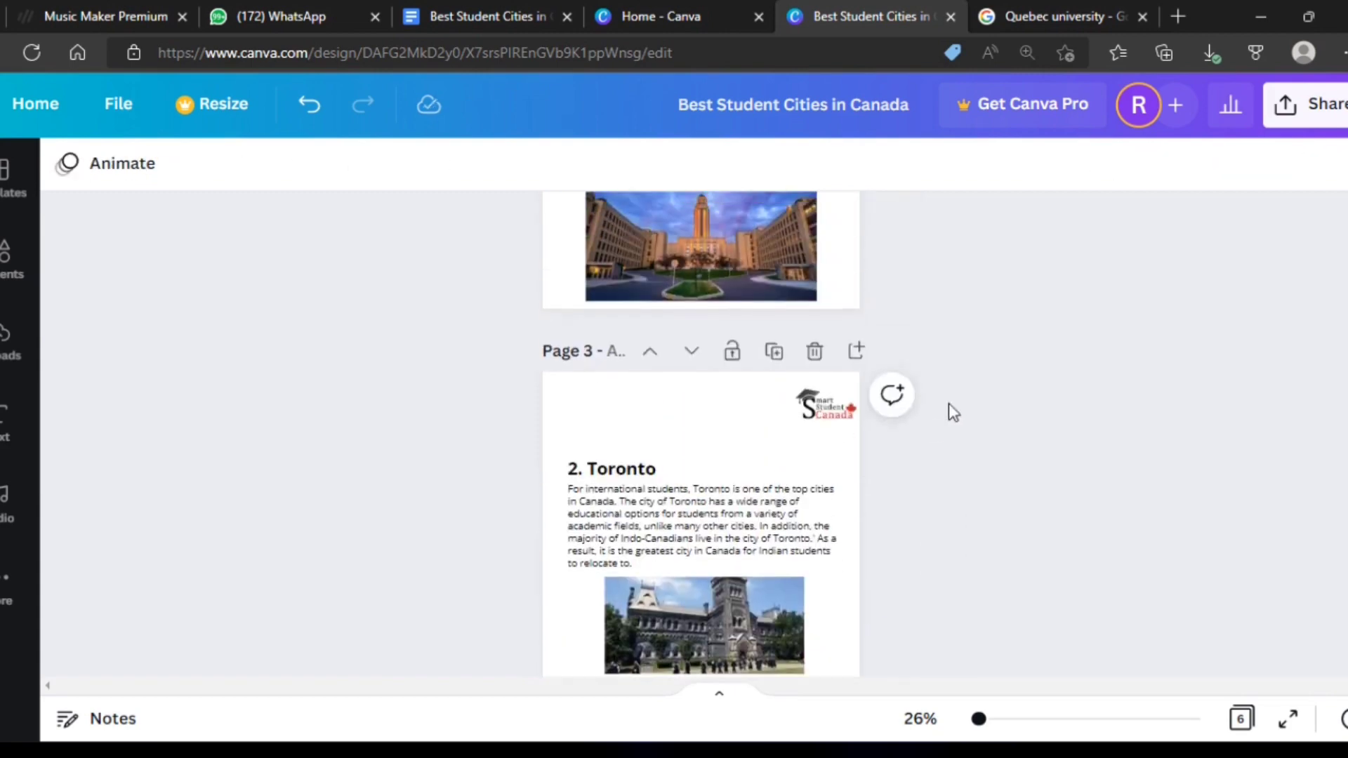
pyautogui.scroll(2, 953, 412)
pyautogui.scroll(4, 953, 412)
pyautogui.scroll(3, 954, 411)
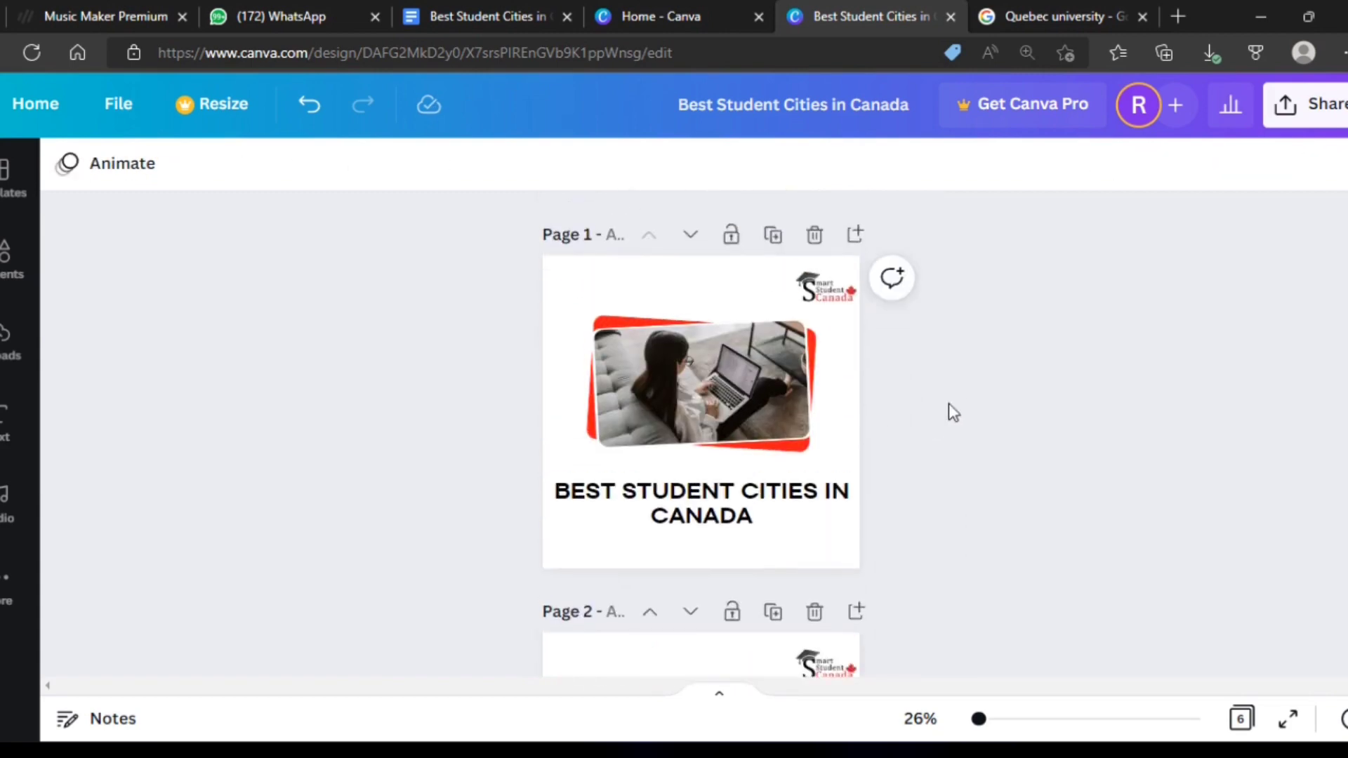
pyautogui.scroll(-5, 949, 411)
pyautogui.click(756, 515)
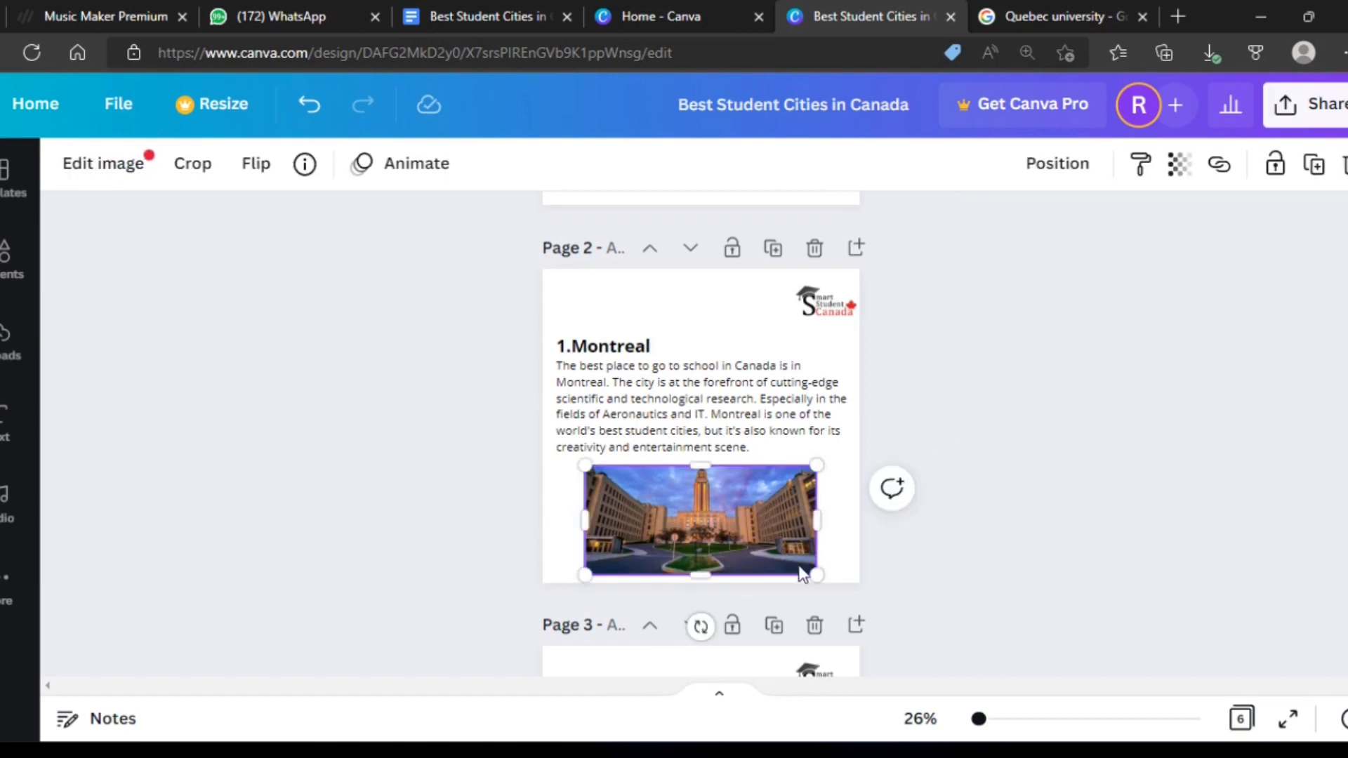
pyautogui.moveTo(807, 574); pyautogui.dragTo(812, 573)
pyautogui.click(882, 575)
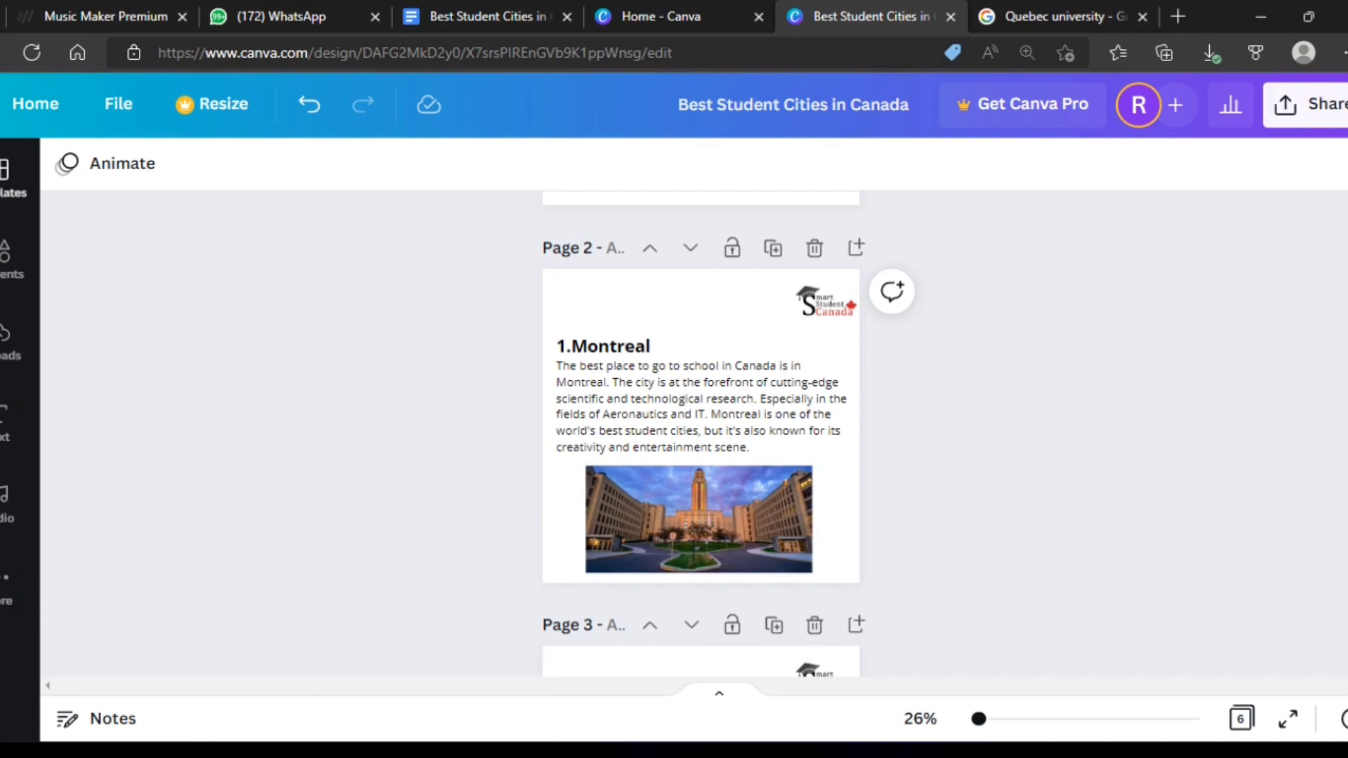
# Search Elements for 'Arrow' and drag a white hand-drawn arrow onto the Montreal photo on page 2
pyautogui.click(14, 260)
pyautogui.click(345, 184)
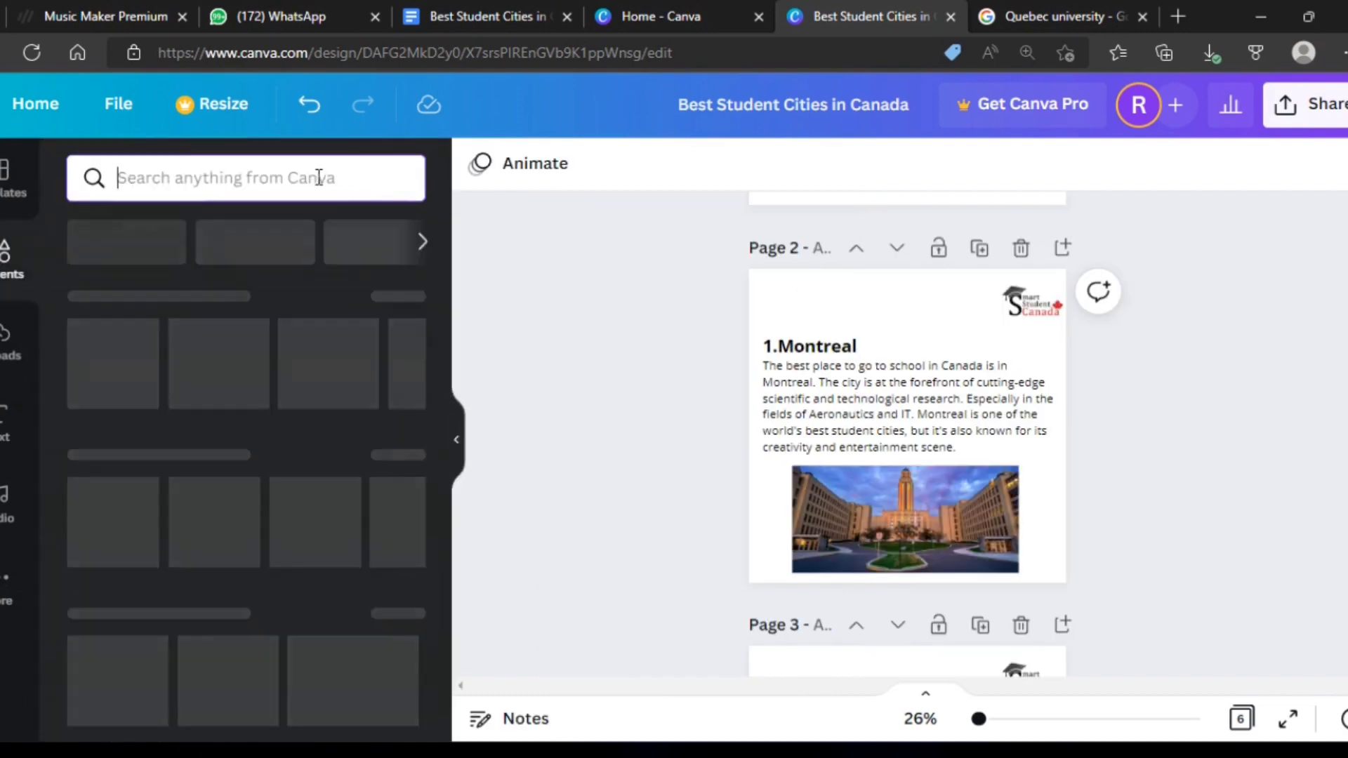
pyautogui.write('Arr')
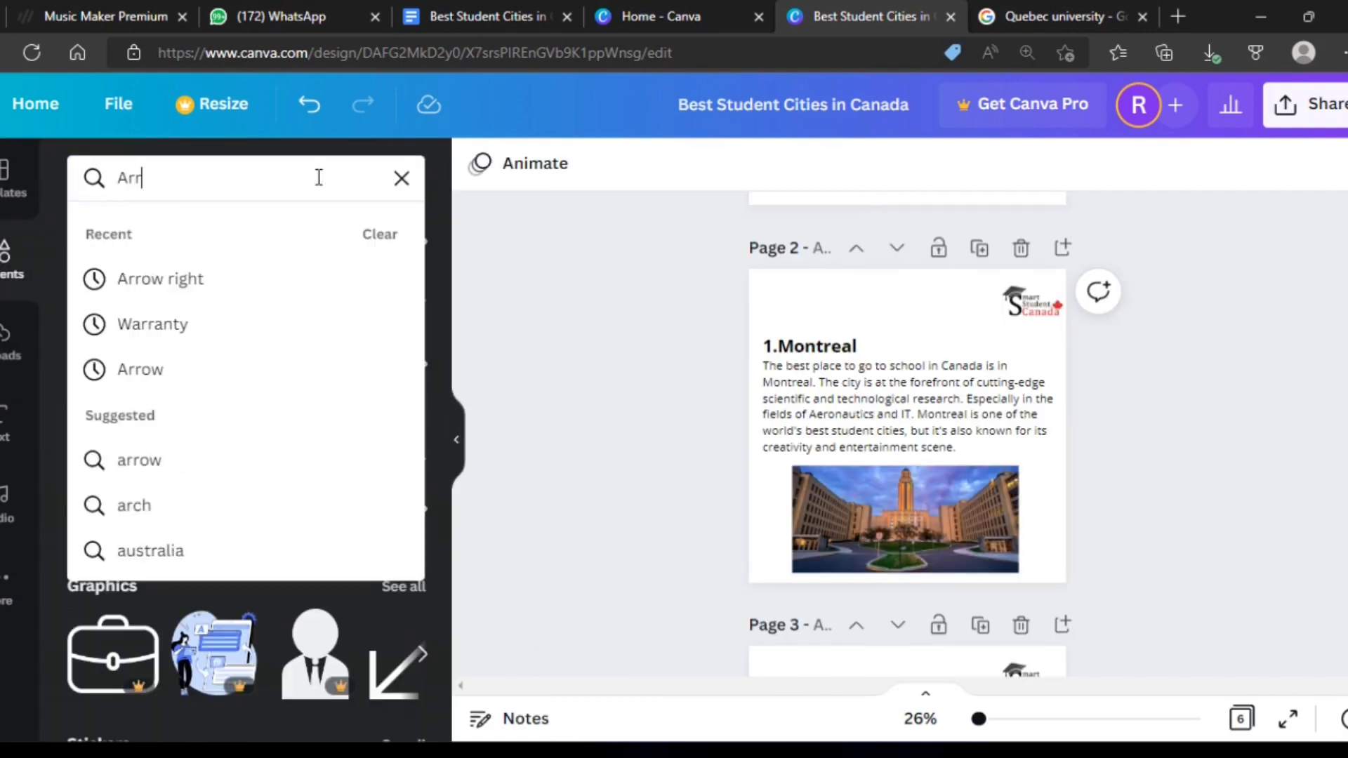
pyautogui.write('ow')
pyautogui.press('Return')
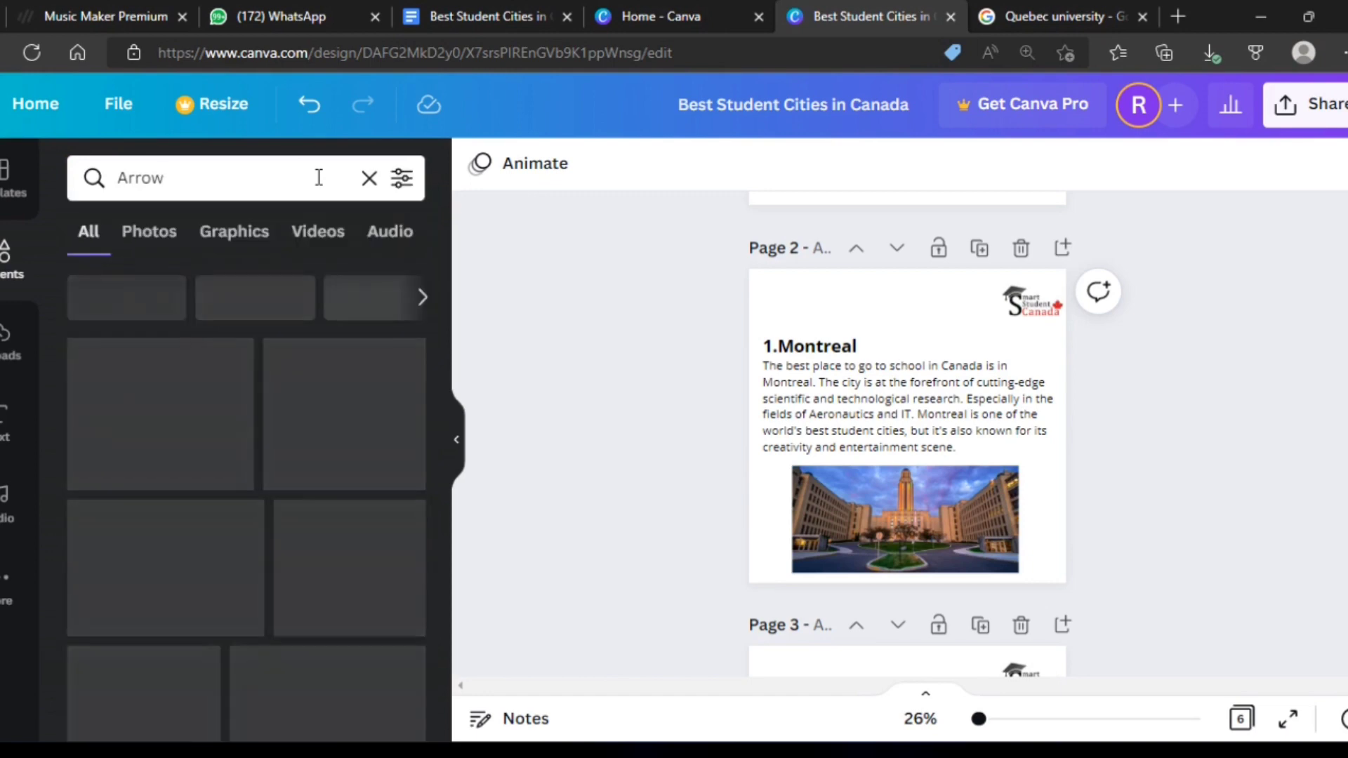
pyautogui.scroll(-1, 281, 516)
pyautogui.scroll(-3, 279, 523)
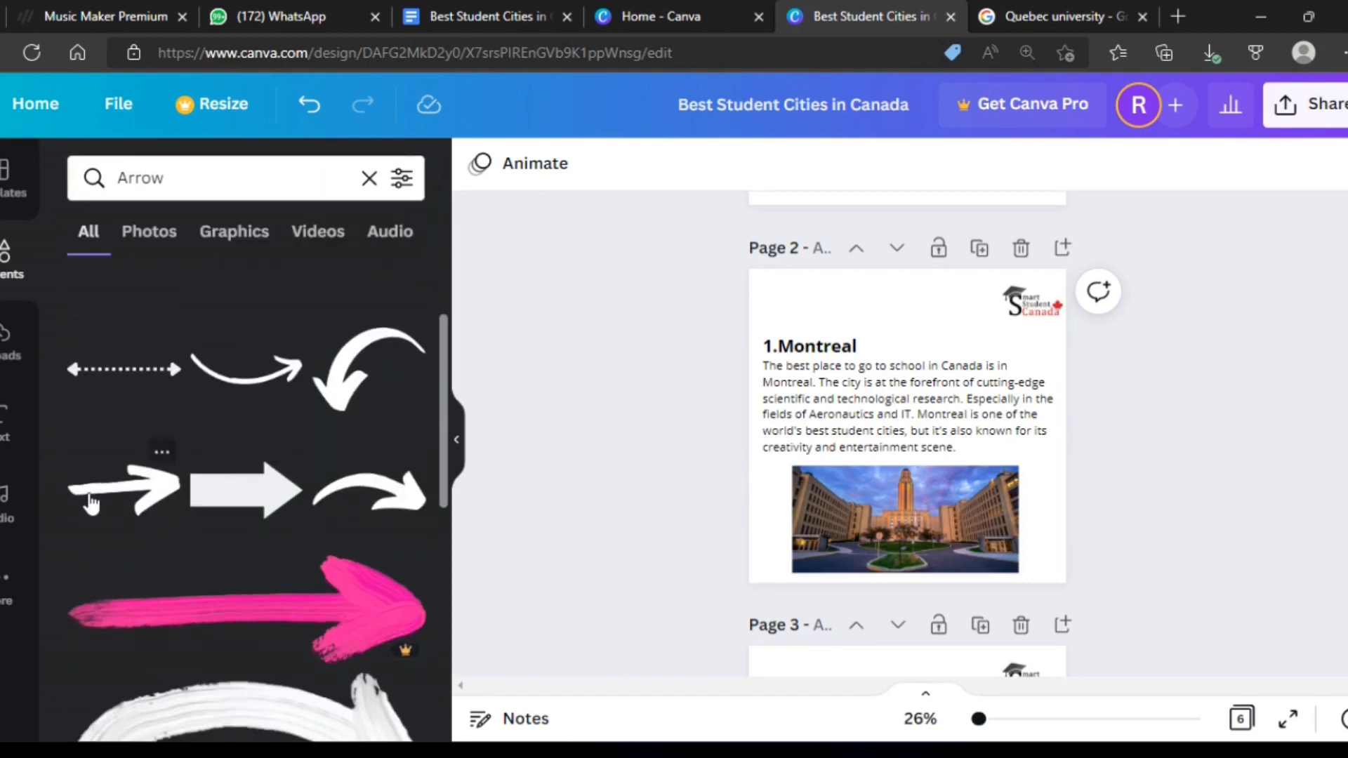
pyautogui.scroll(-2, 91, 504)
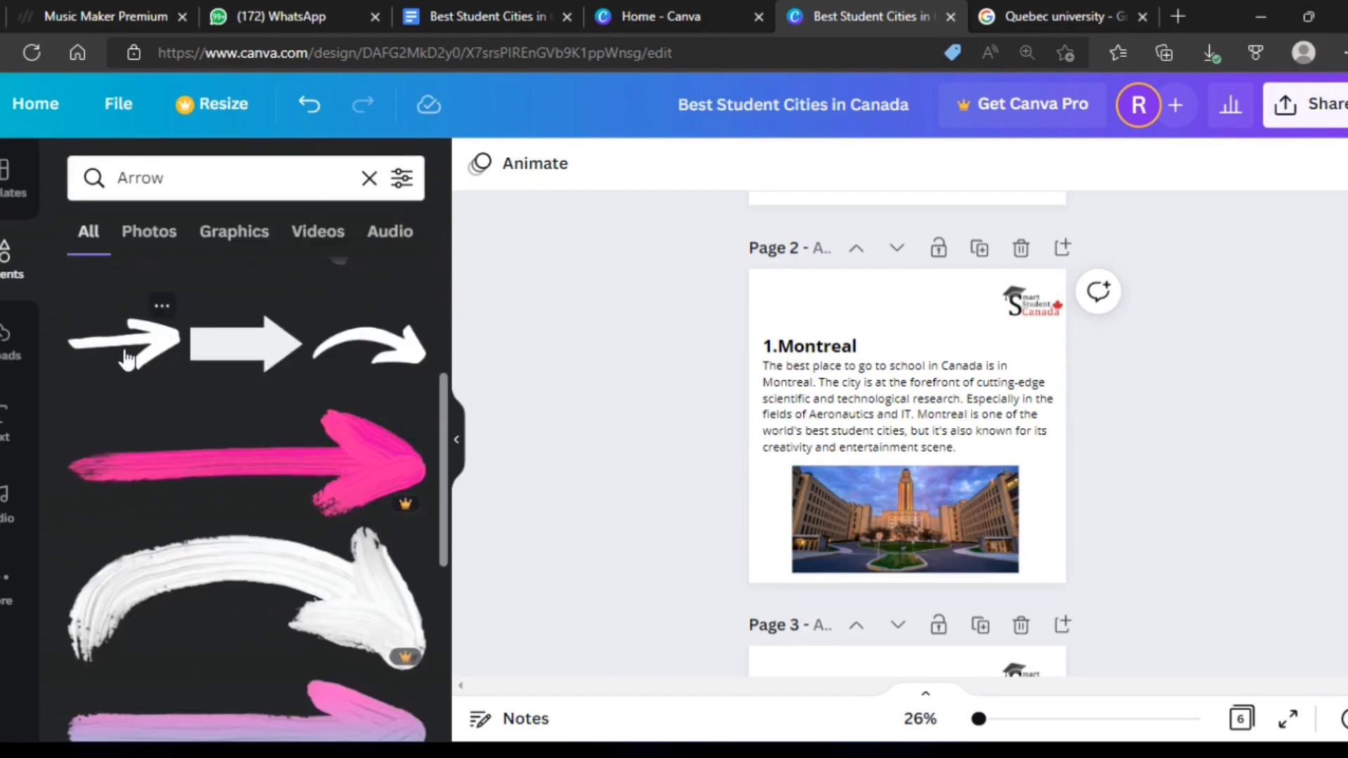
pyautogui.moveTo(126, 359)
pyautogui.mouseDown()
pyautogui.moveTo(982, 528)
pyautogui.moveTo(968, 519)
pyautogui.mouseUp()
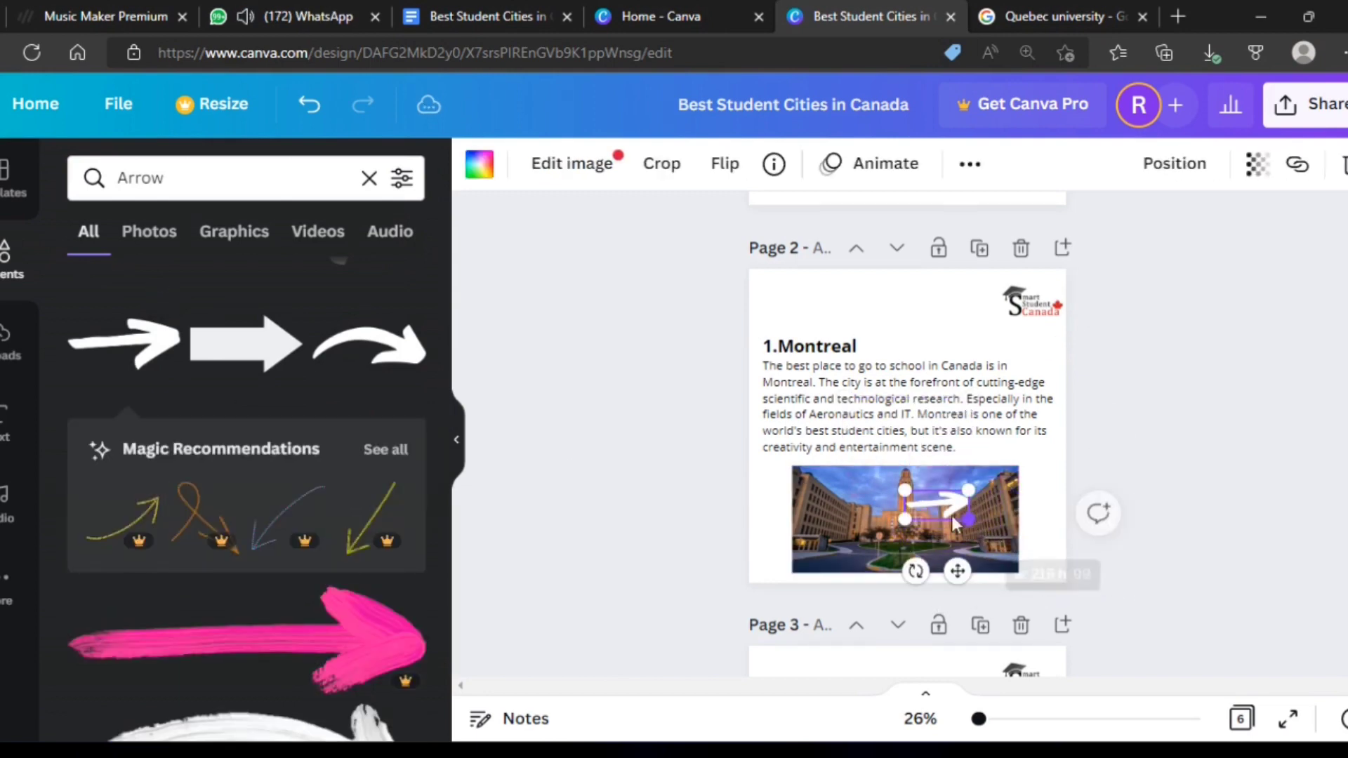
# Recolour the arrow black and shrink it
pyautogui.click(478, 168)
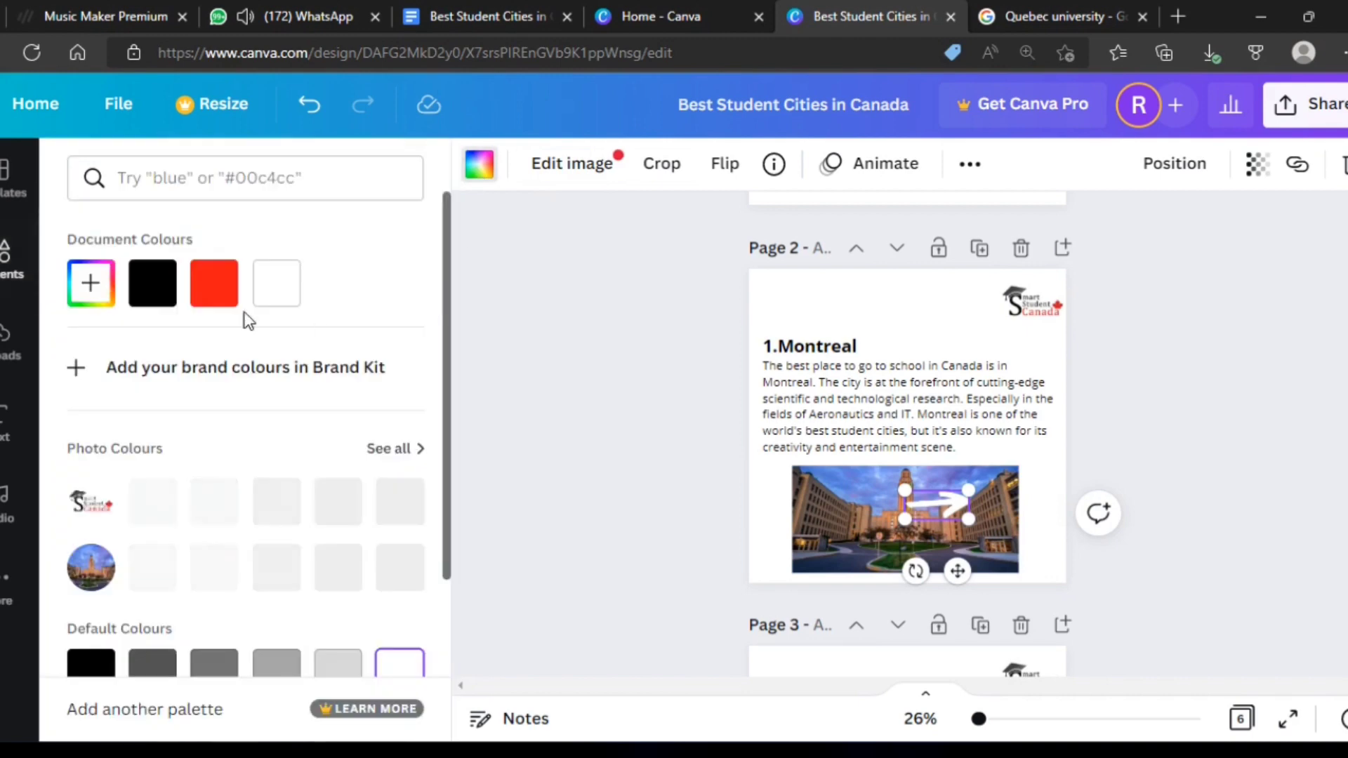
pyautogui.click(160, 288)
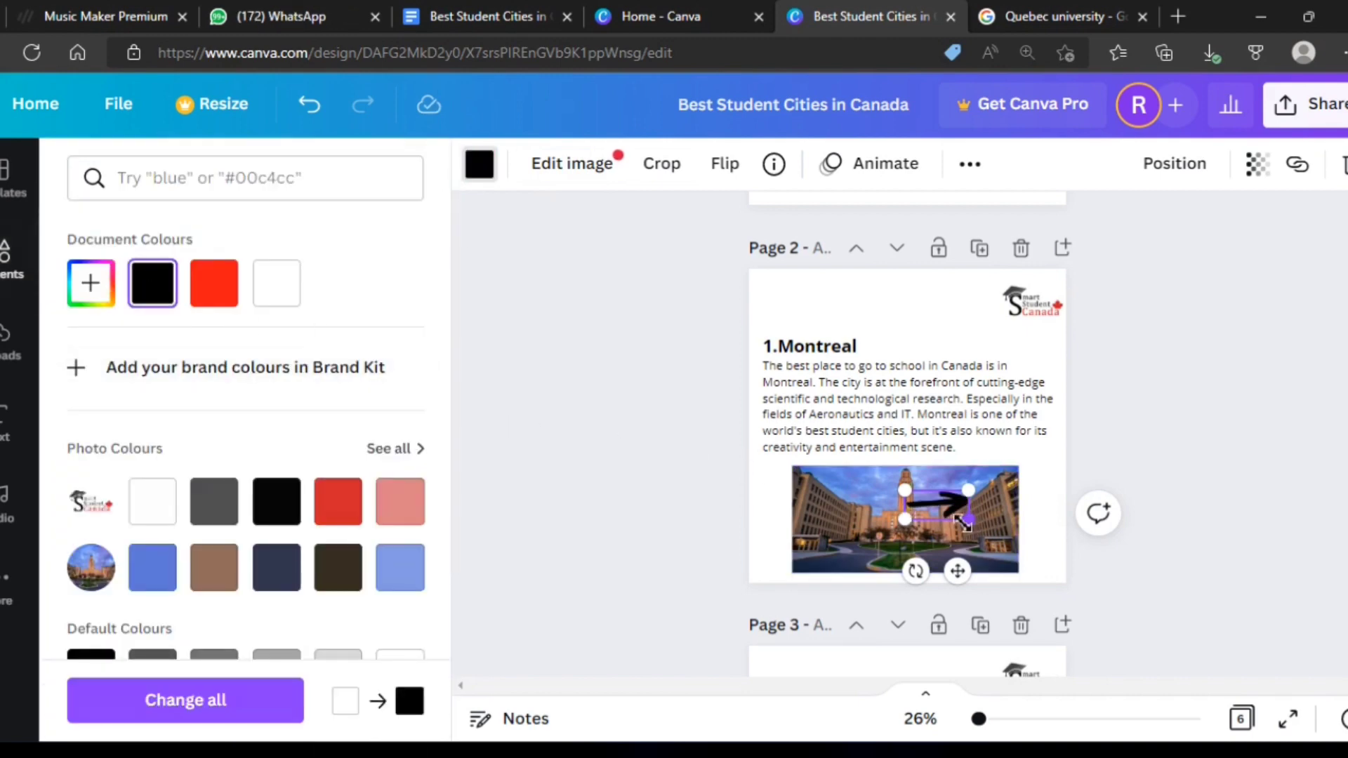
pyautogui.moveTo(965, 520)
pyautogui.mouseDown()
pyautogui.moveTo(942, 516)
pyautogui.moveTo(1057, 546)
pyautogui.mouseUp()
# Shift the Montreal photo left and fit the arrow just to its right
pyautogui.click(943, 550)
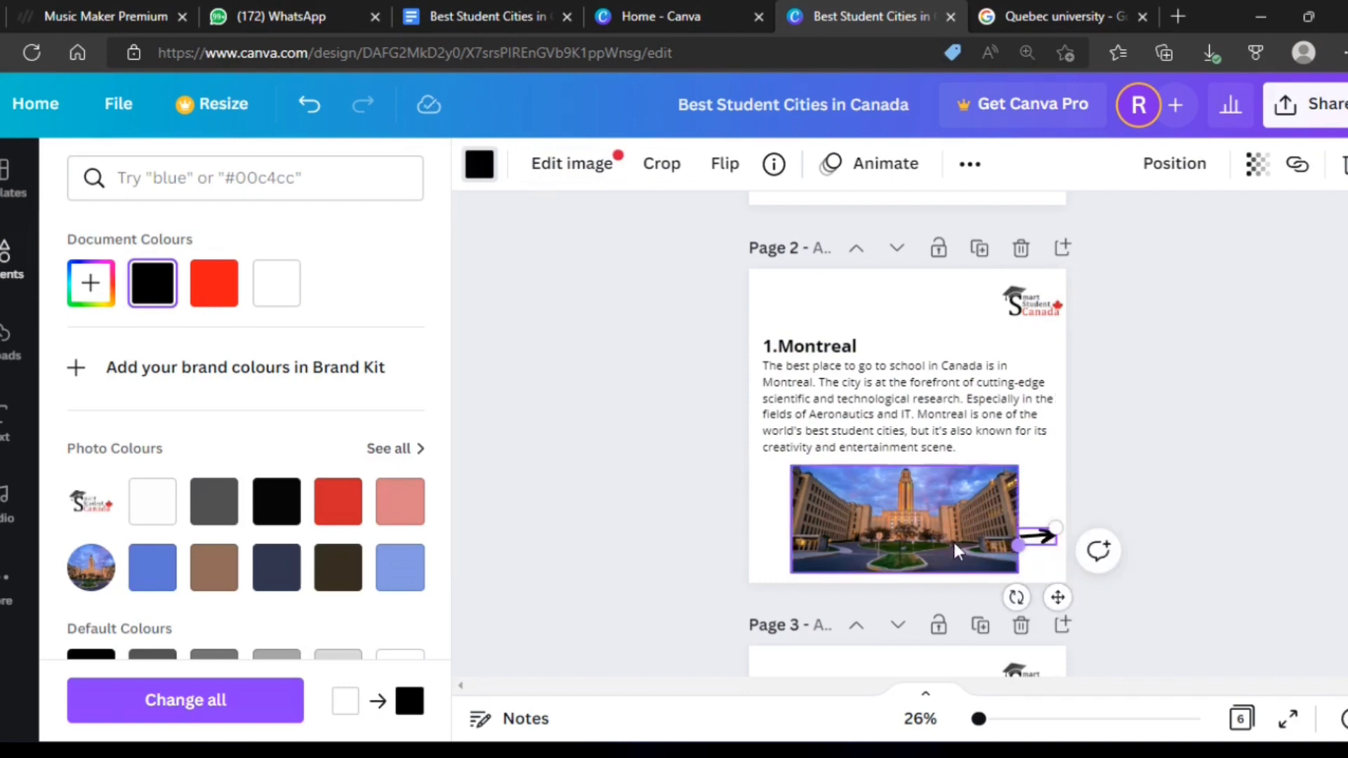
pyautogui.moveTo(930, 540); pyautogui.dragTo(917, 534)
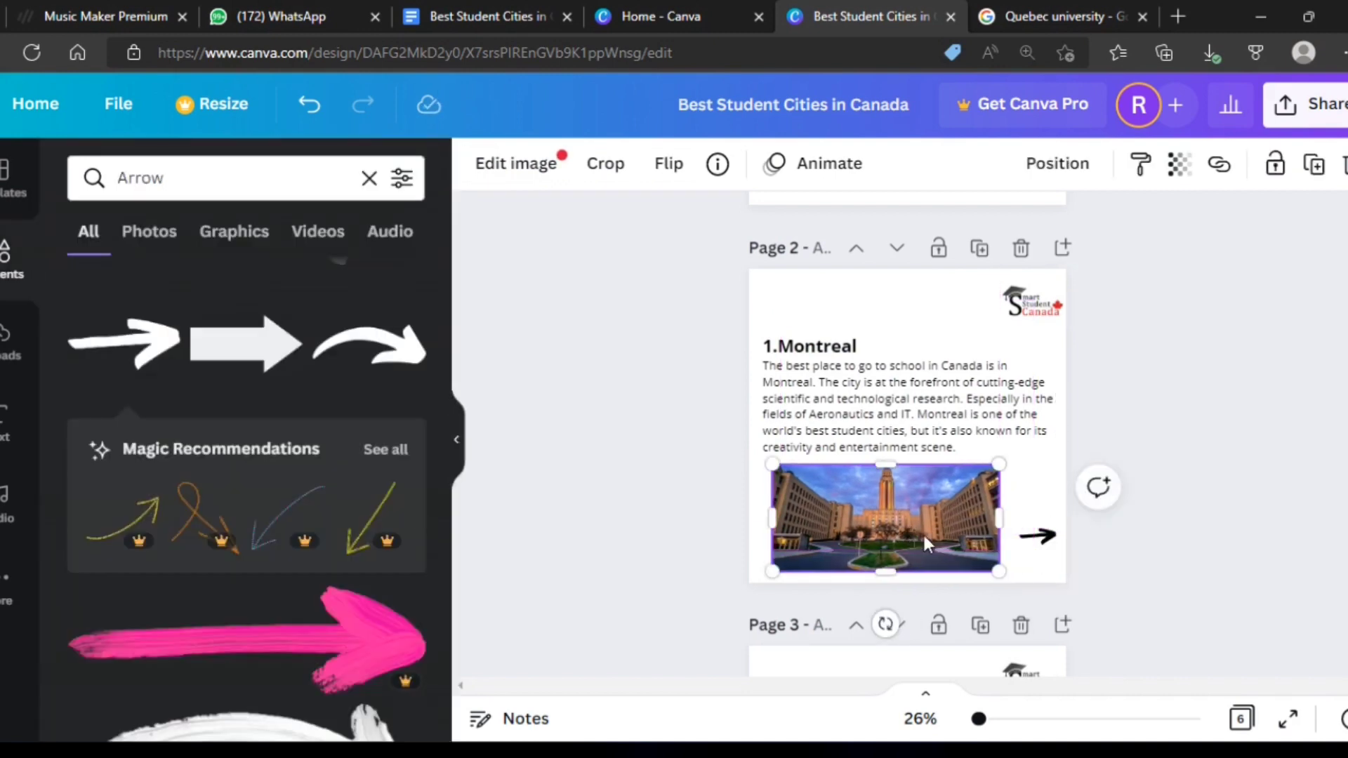
pyautogui.click(1022, 550)
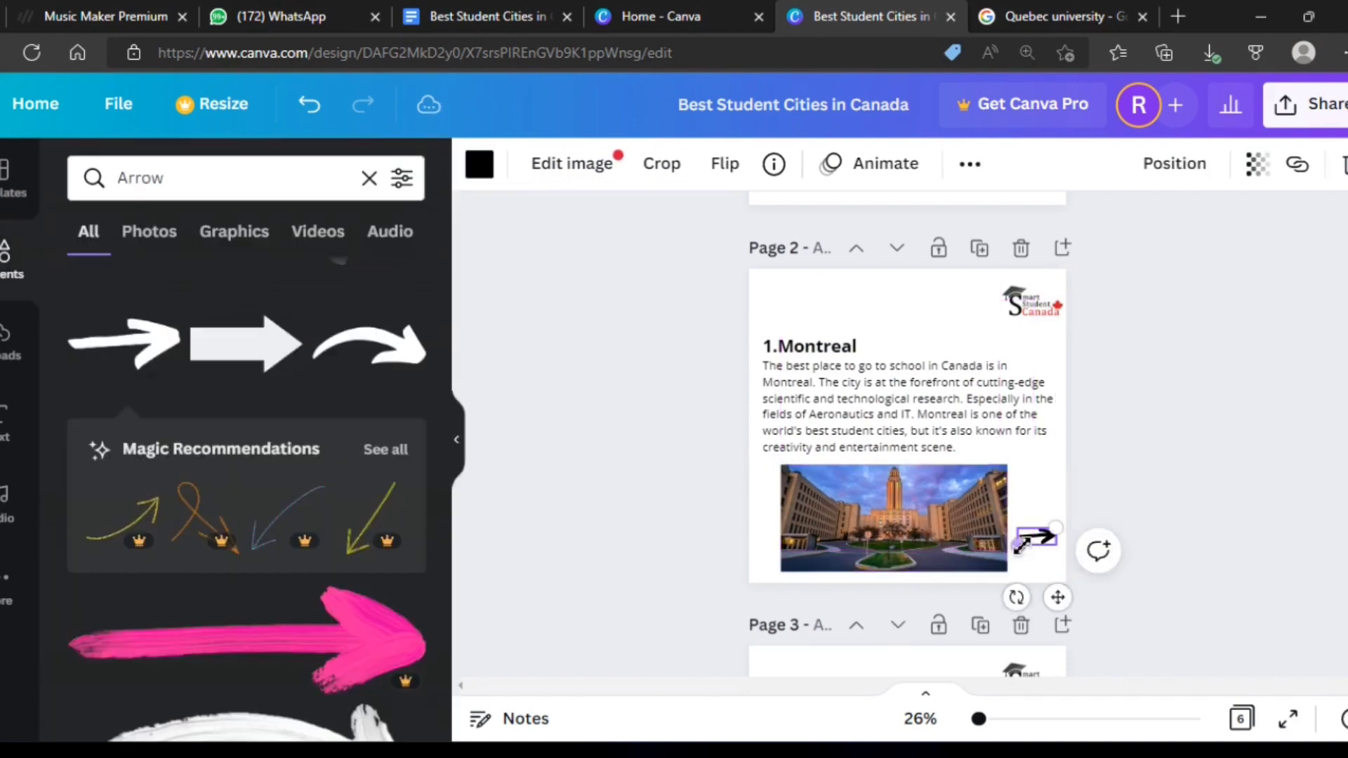
pyautogui.moveTo(1020, 547); pyautogui.dragTo(1032, 546)
pyautogui.click(1207, 492)
pyautogui.scroll(-4, 1208, 491)
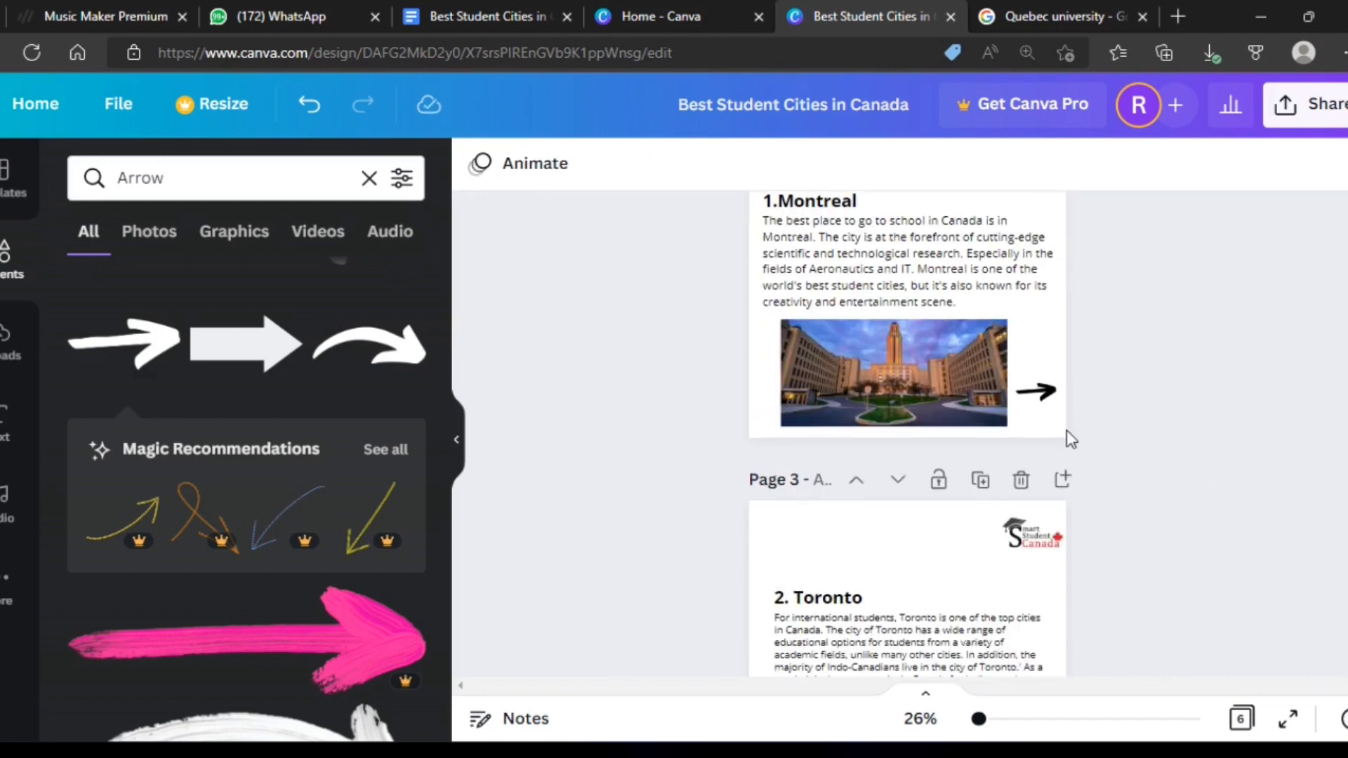
# Copy the black arrow and paste it onto the Toronto page
pyautogui.click(1032, 393)
pyautogui.hotkey('ctrl', 'c')
pyautogui.scroll(-3, 1138, 477)
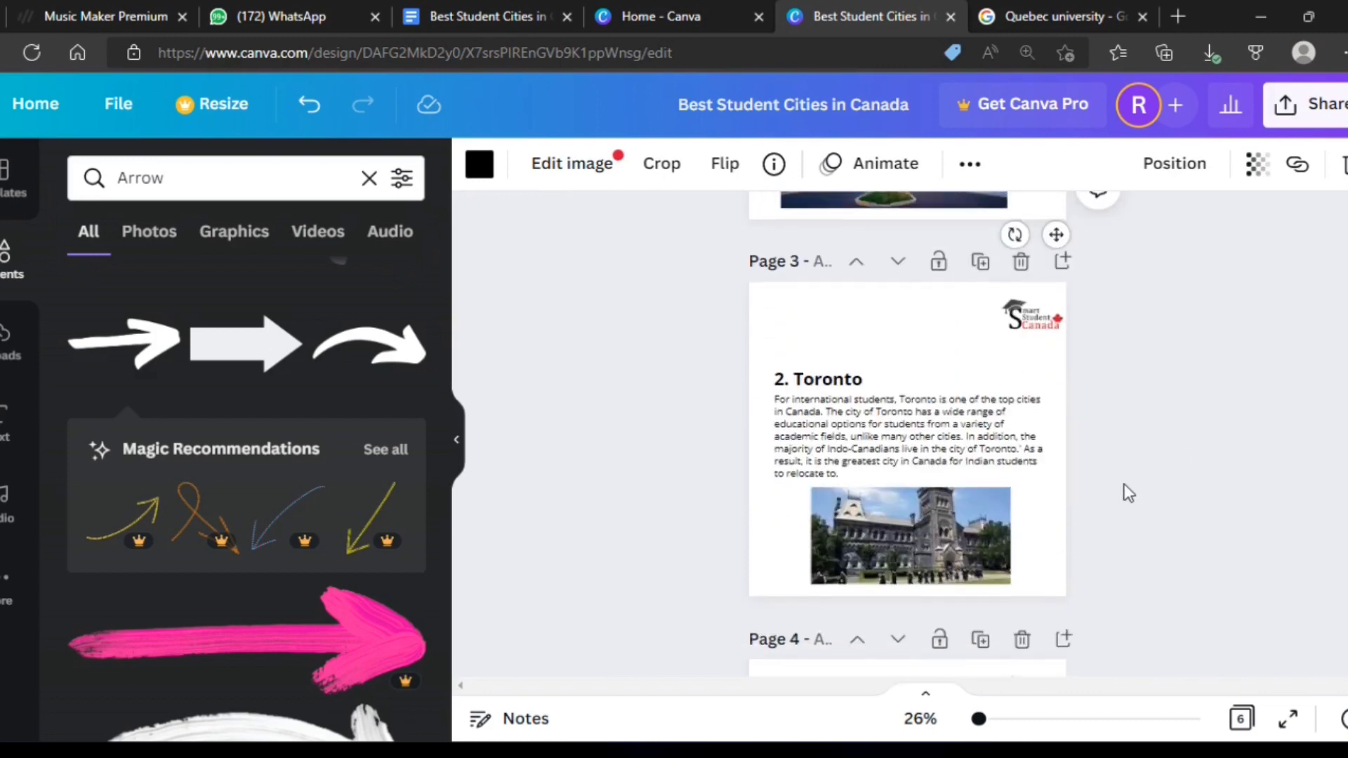
pyautogui.click(1048, 551)
pyautogui.hotkey('ctrl', 'v')
pyautogui.scroll(-1, 1135, 568)
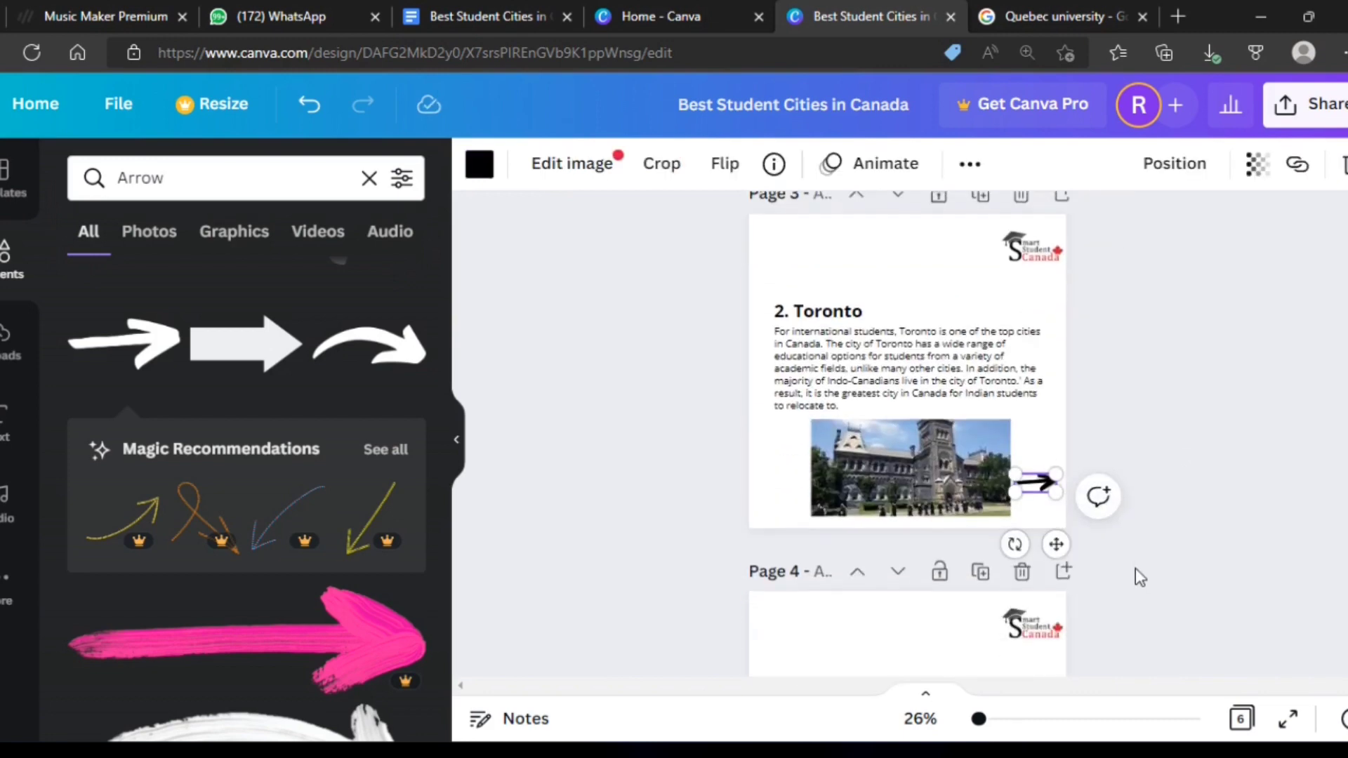
pyautogui.click(1140, 562)
# Paste the arrow beside the Vancouver photo and shift that photo slightly left
pyautogui.scroll(-3, 1144, 557)
pyautogui.click(1056, 584)
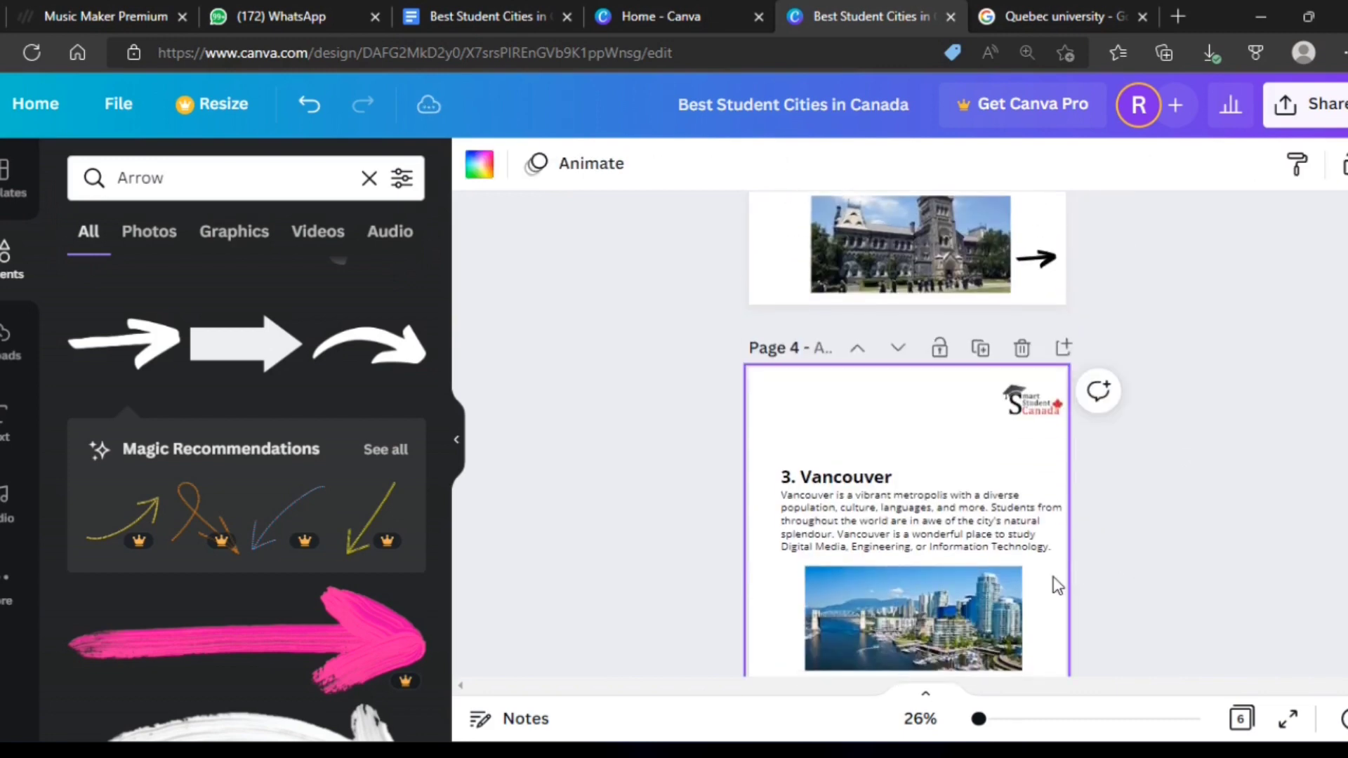
pyautogui.hotkey('ctrl', 'v')
pyautogui.scroll(-3, 1166, 596)
pyautogui.click(1053, 444)
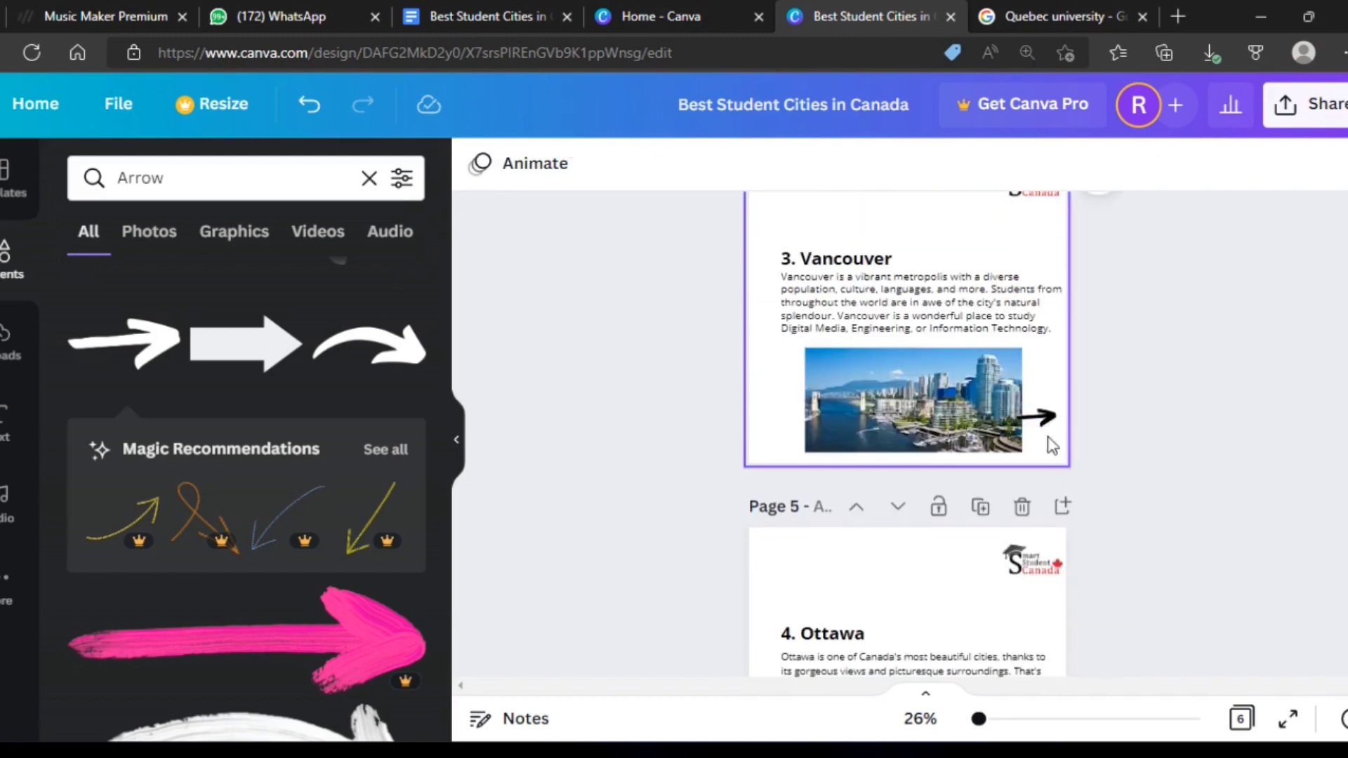
pyautogui.moveTo(1040, 430); pyautogui.dragTo(1040, 430)
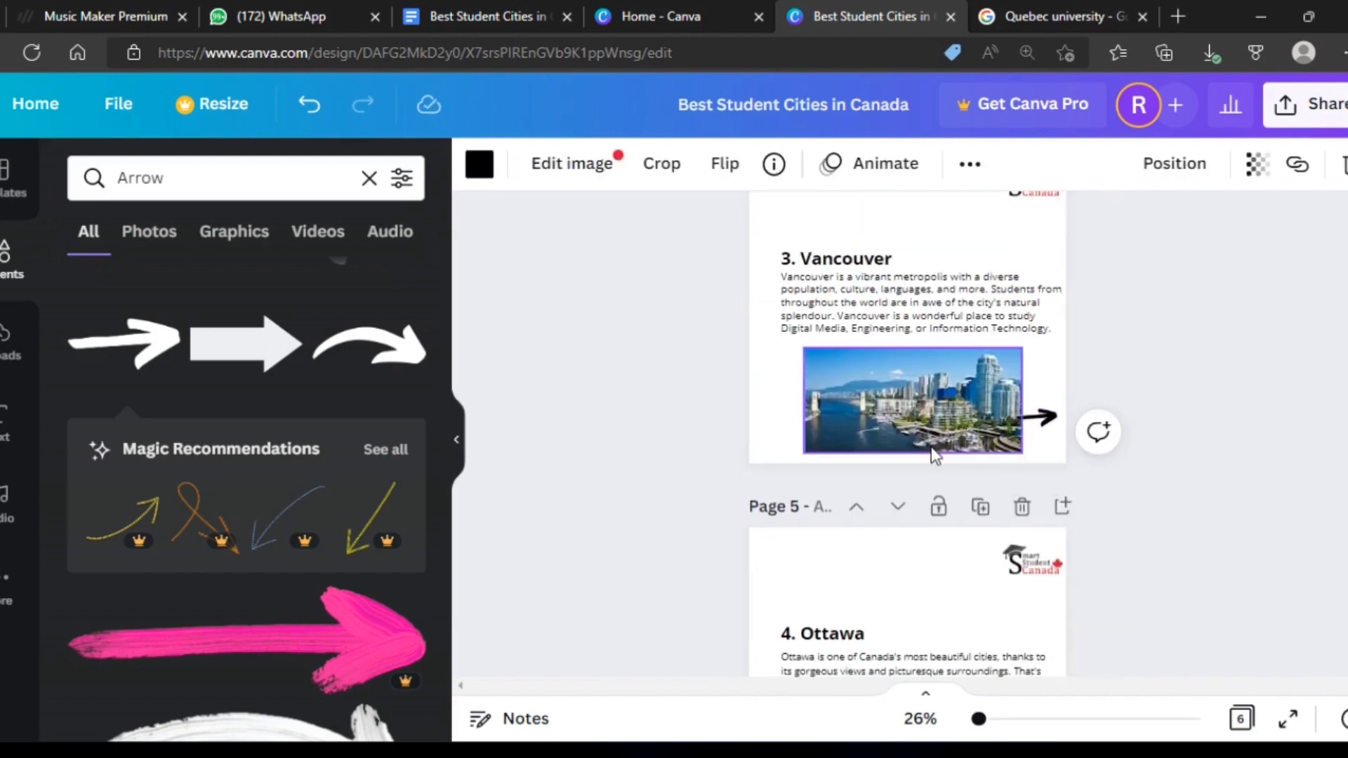
pyautogui.click(934, 449)
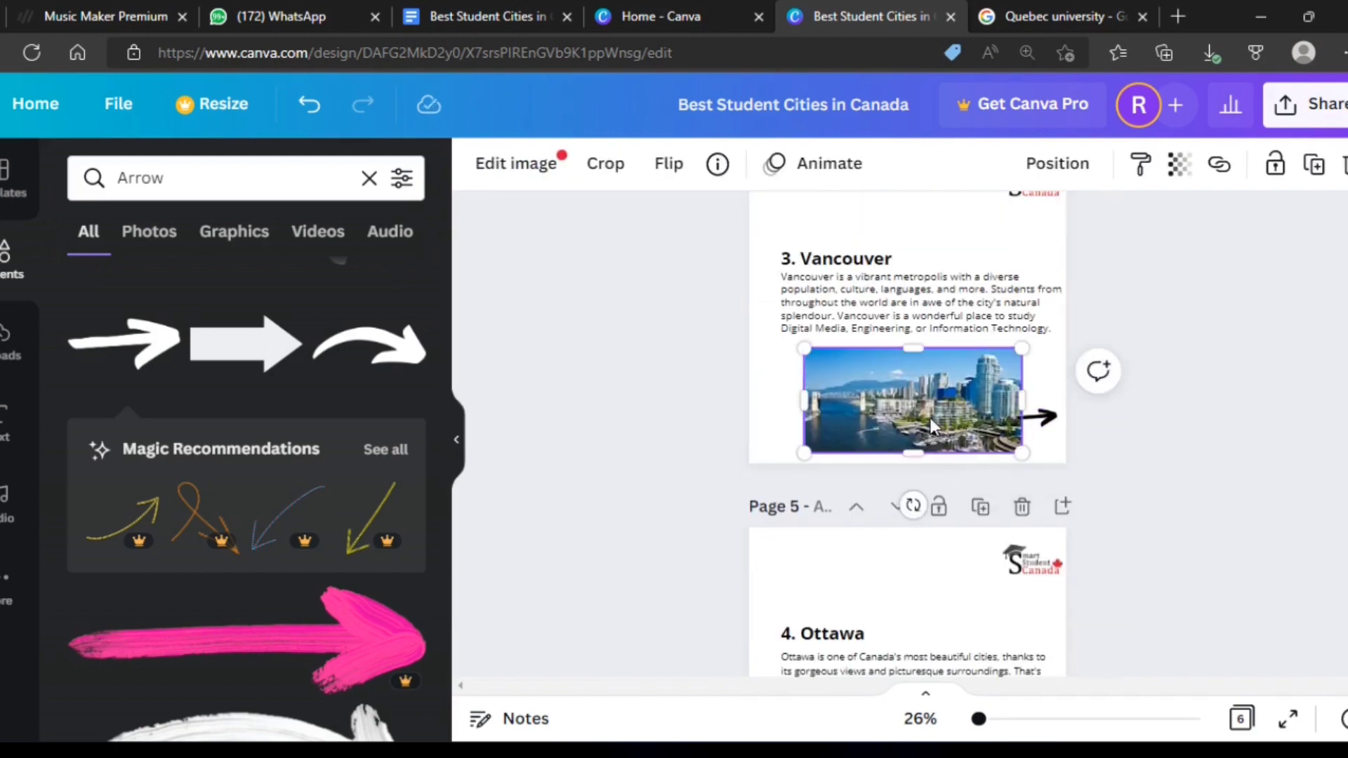
pyautogui.moveTo(932, 425); pyautogui.dragTo(925, 417)
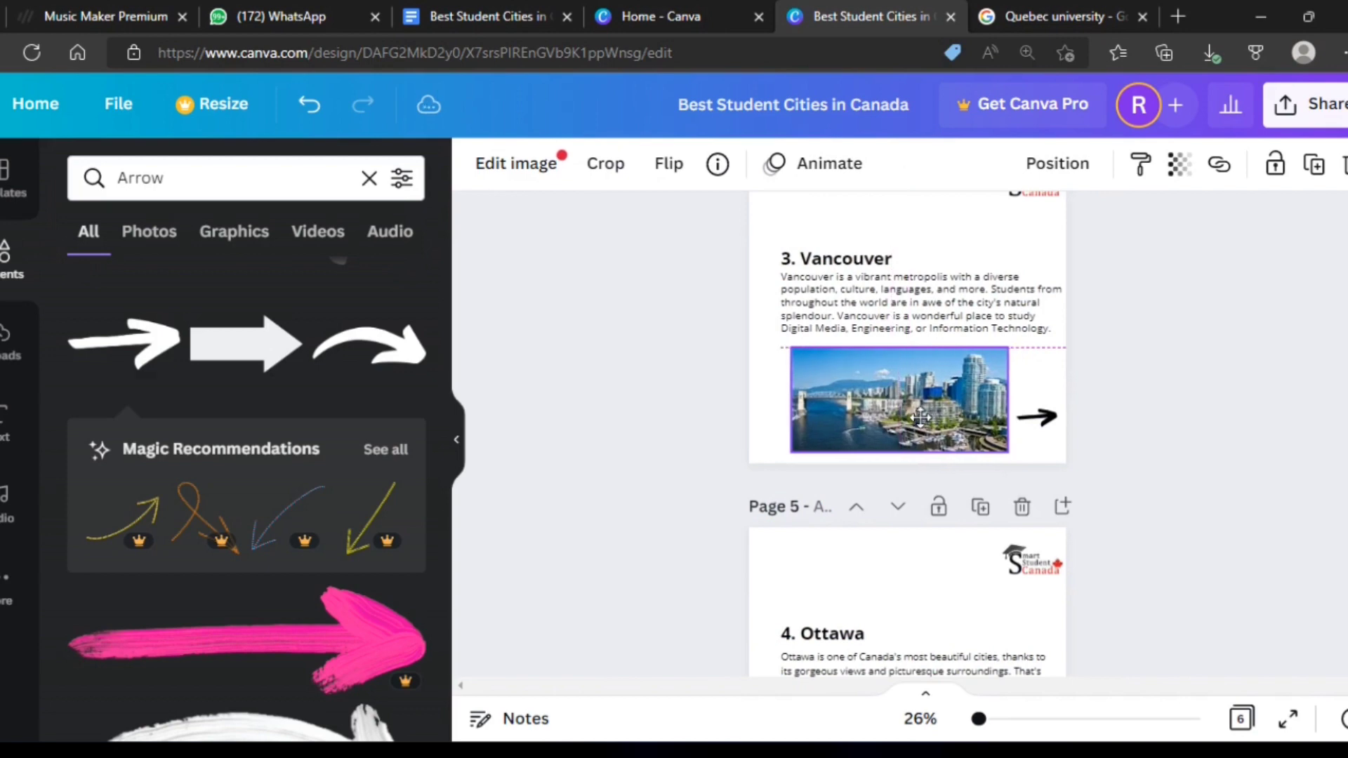
pyautogui.click(1185, 424)
pyautogui.scroll(-3, 1072, 508)
# Add the black arrow beside the photo on the Ottawa page
pyautogui.scroll(-1, 1072, 507)
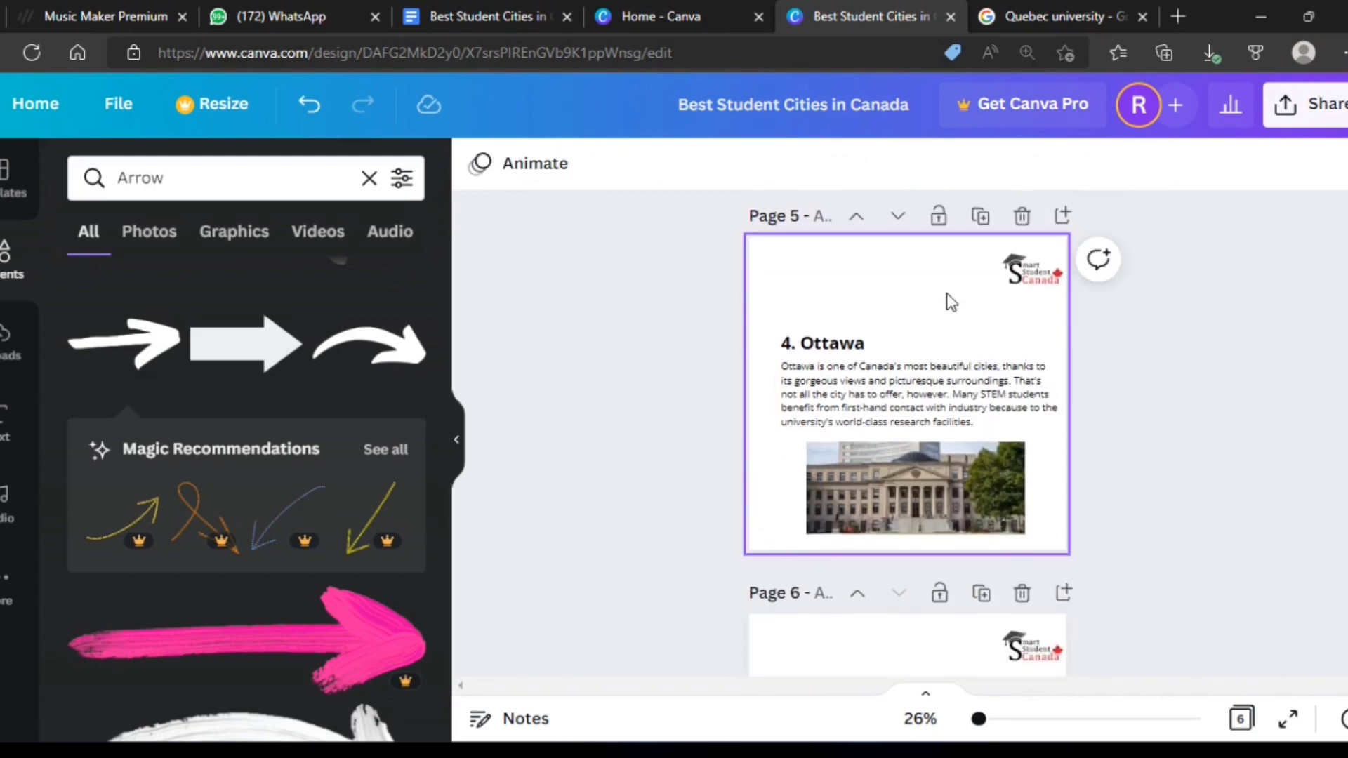
pyautogui.click(946, 293)
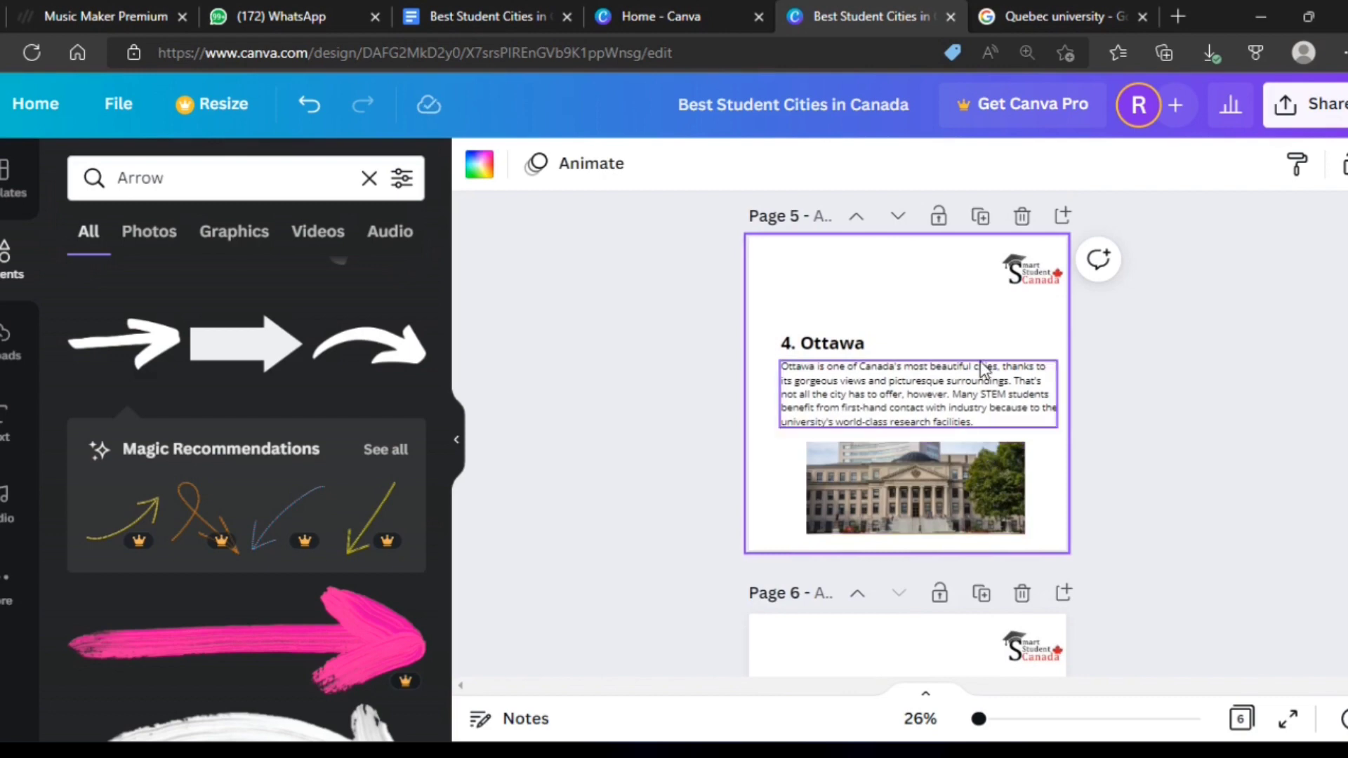
pyautogui.hotkey('ctrl', 'z')
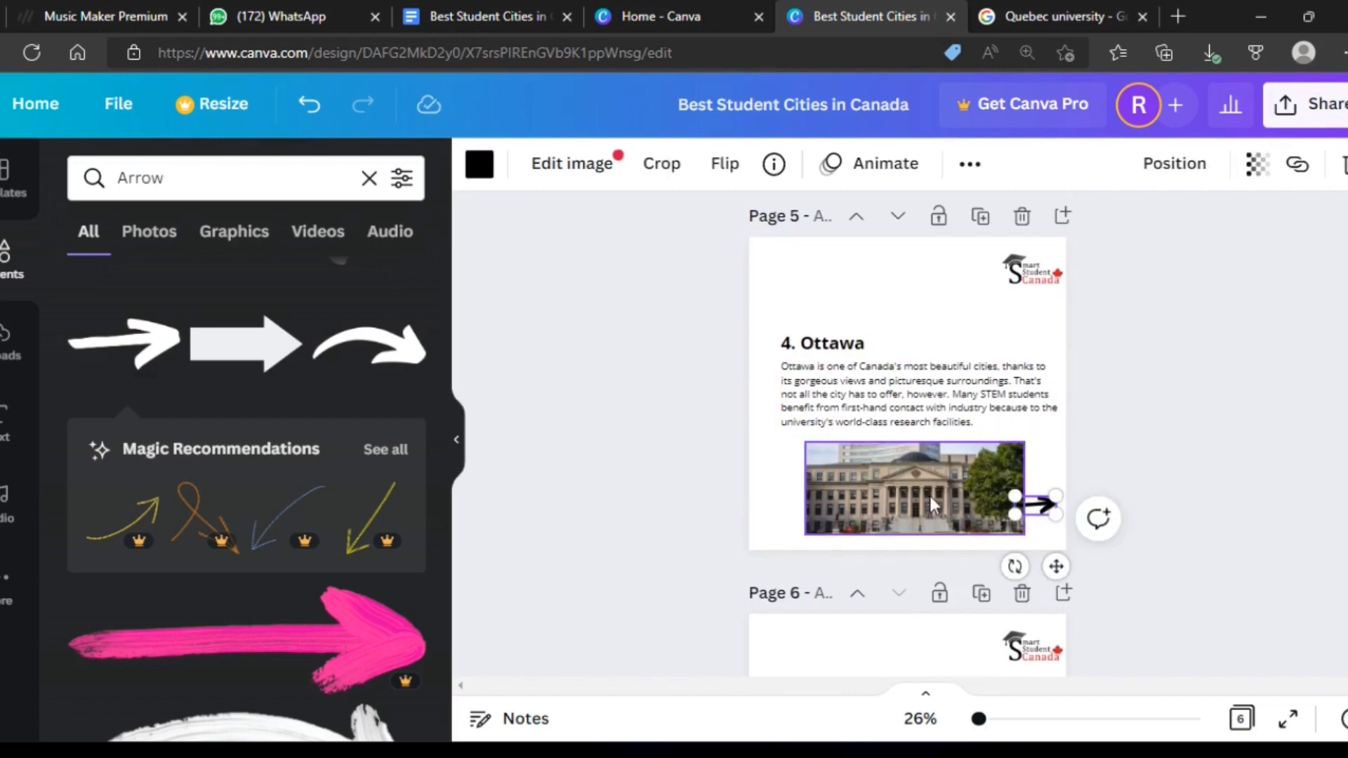
pyautogui.click(927, 496)
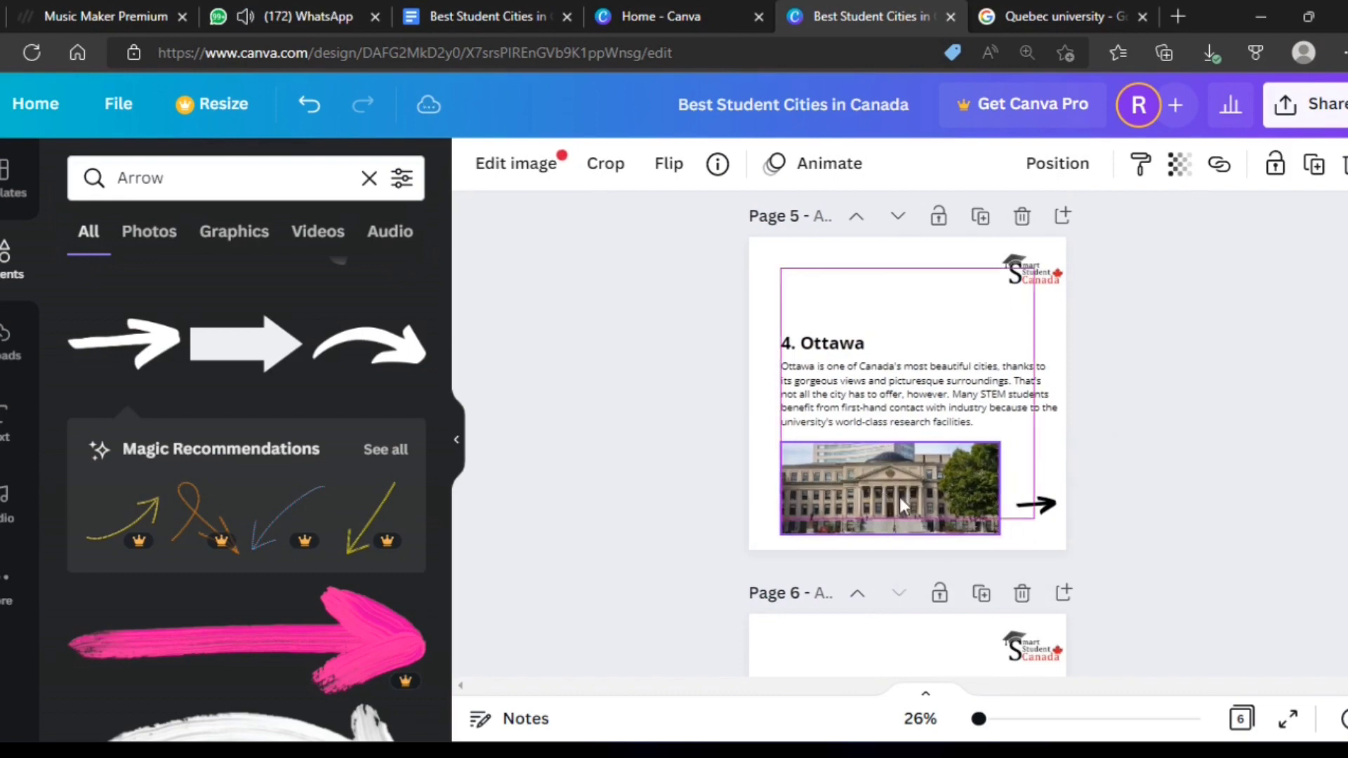
pyautogui.click(1128, 505)
# Shift the Quebec photo left and paste the black arrow beside it
pyautogui.scroll(-3, 1128, 505)
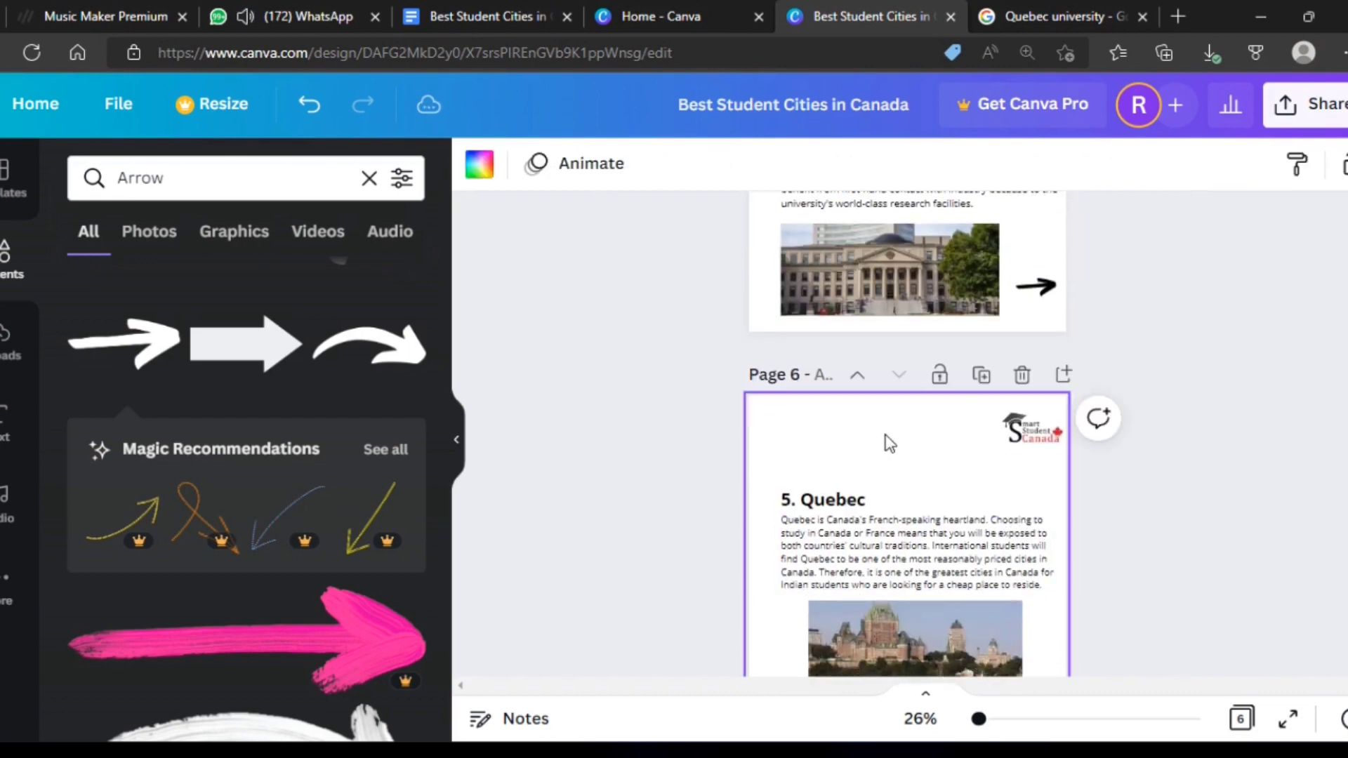
pyautogui.scroll(-2, 988, 508)
pyautogui.click(948, 505)
pyautogui.moveTo(949, 506); pyautogui.dragTo(927, 505)
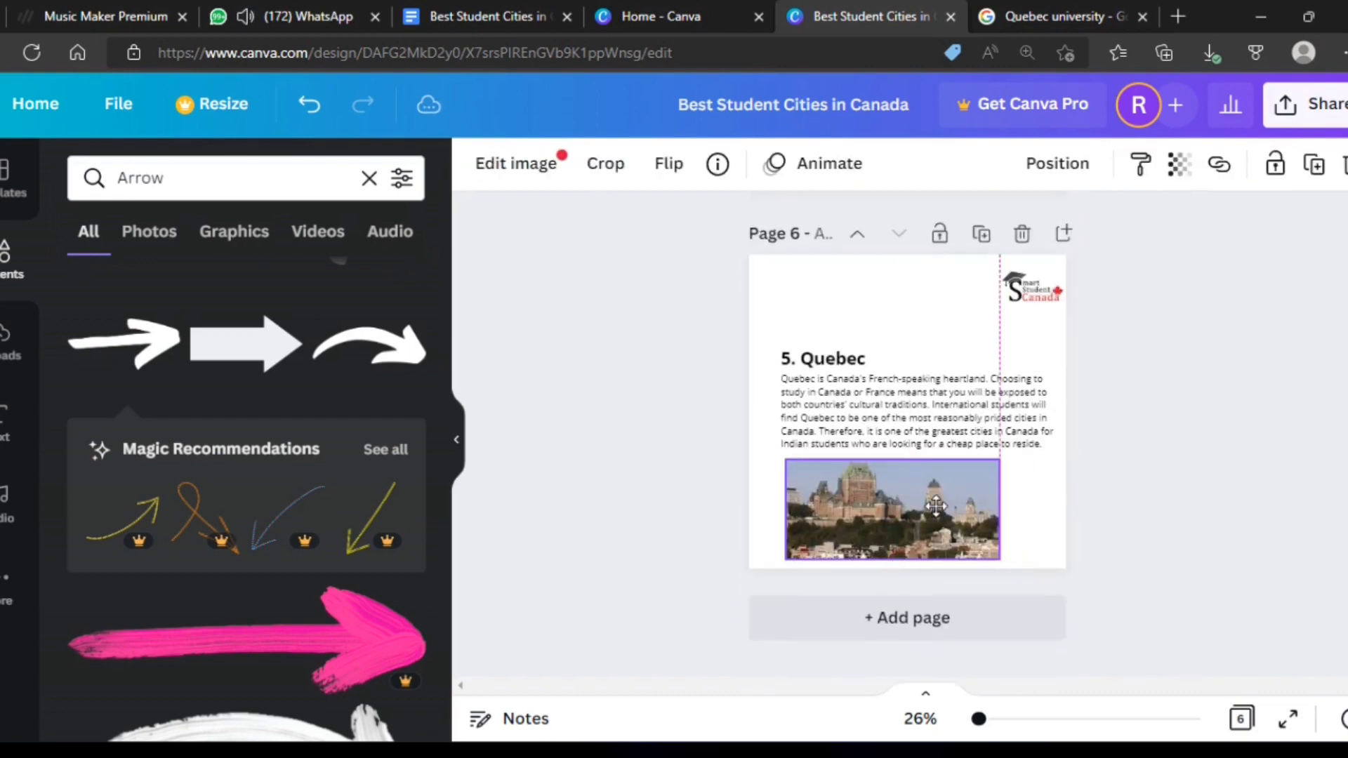
pyautogui.click(971, 333)
pyautogui.hotkey('ctrl', 'v')
pyautogui.click(1166, 512)
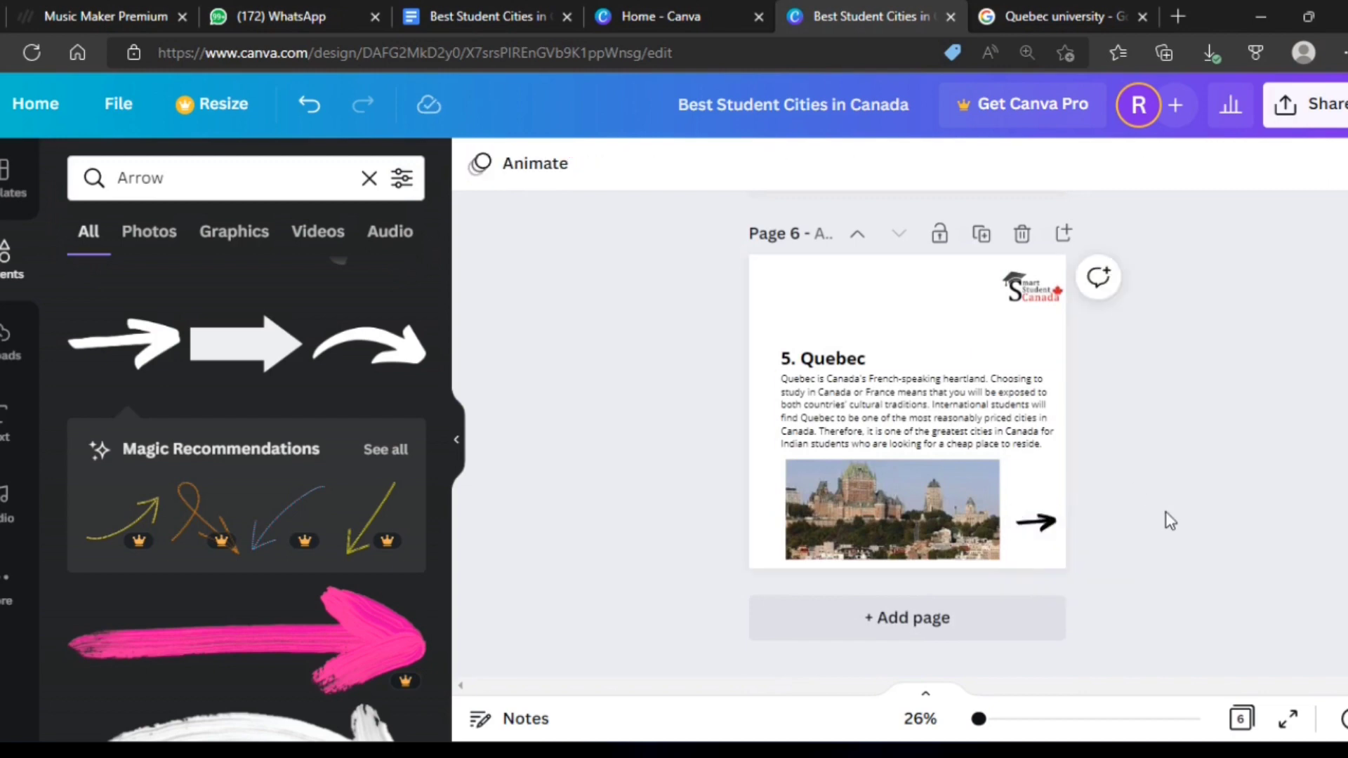
pyautogui.scroll(5, 1165, 511)
pyautogui.scroll(7, 1165, 520)
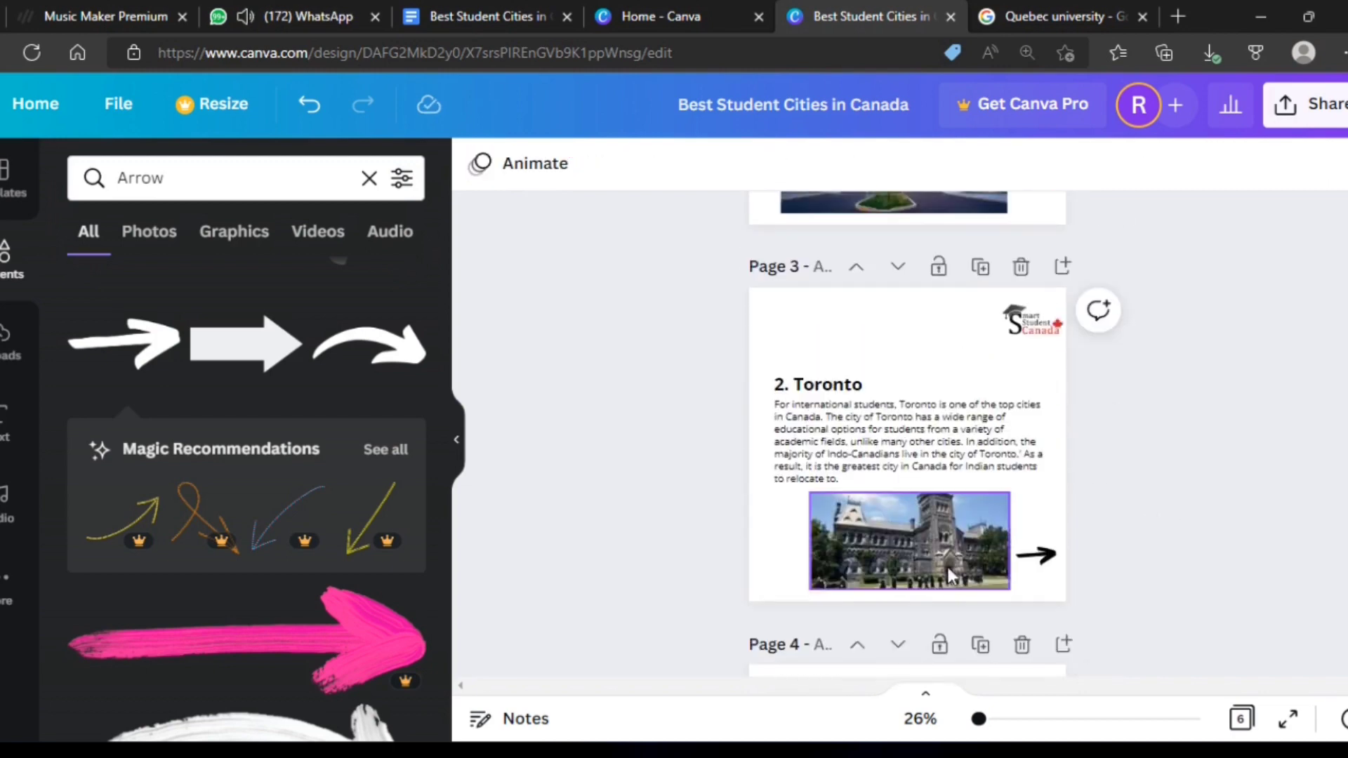
# Nudge the Toronto and Montreal photos slightly left
pyautogui.click(908, 553)
pyautogui.moveTo(907, 552); pyautogui.dragTo(902, 568)
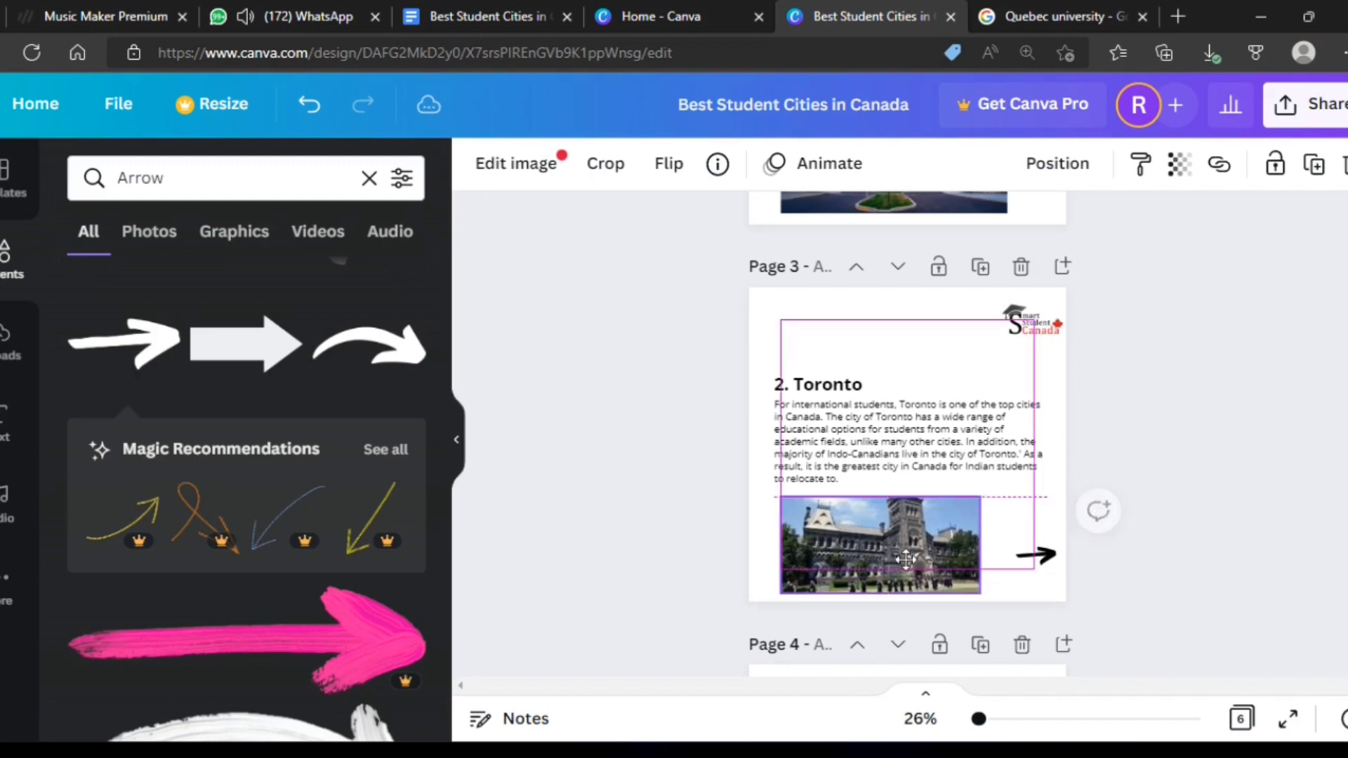
pyautogui.click(1099, 520)
pyautogui.click(1193, 455)
pyautogui.scroll(4, 1228, 457)
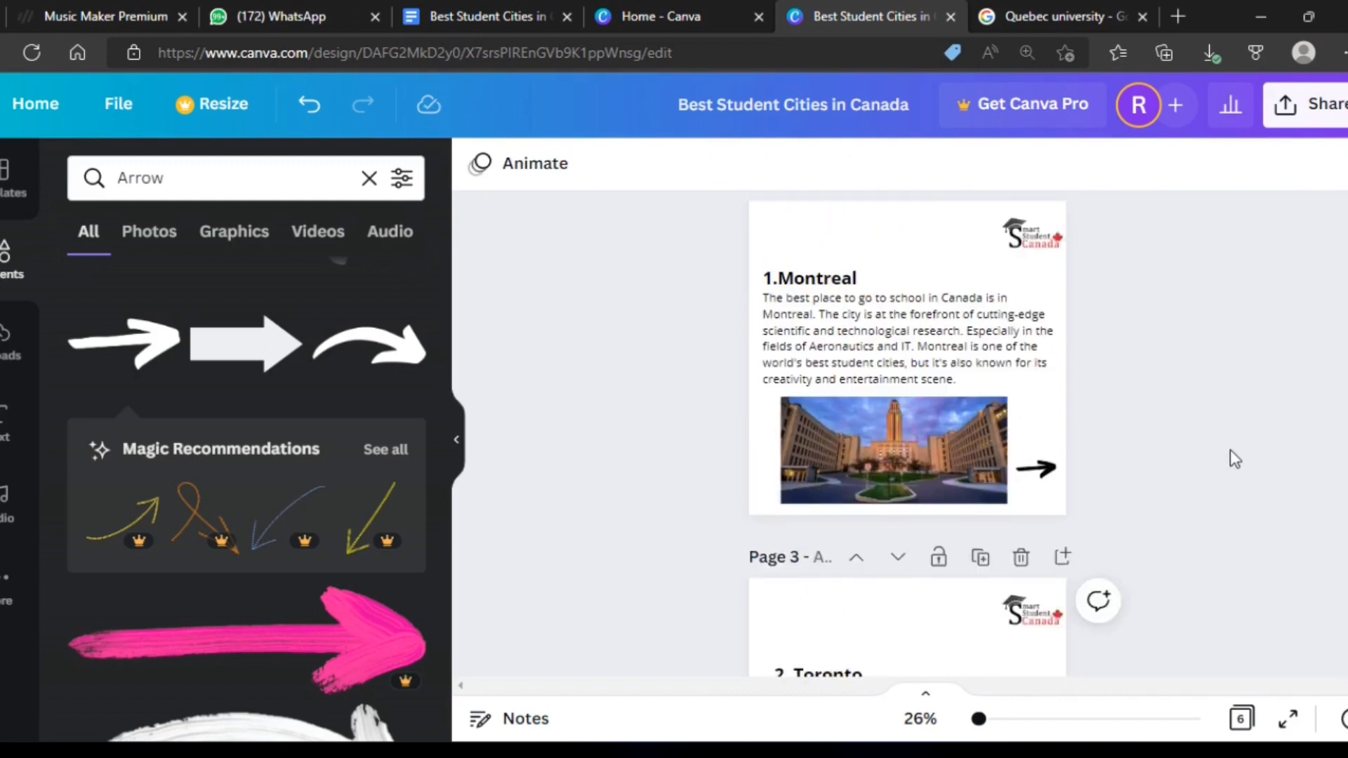
pyautogui.scroll(1, 942, 574)
pyautogui.moveTo(931, 562); pyautogui.dragTo(938, 528)
pyautogui.click(1166, 469)
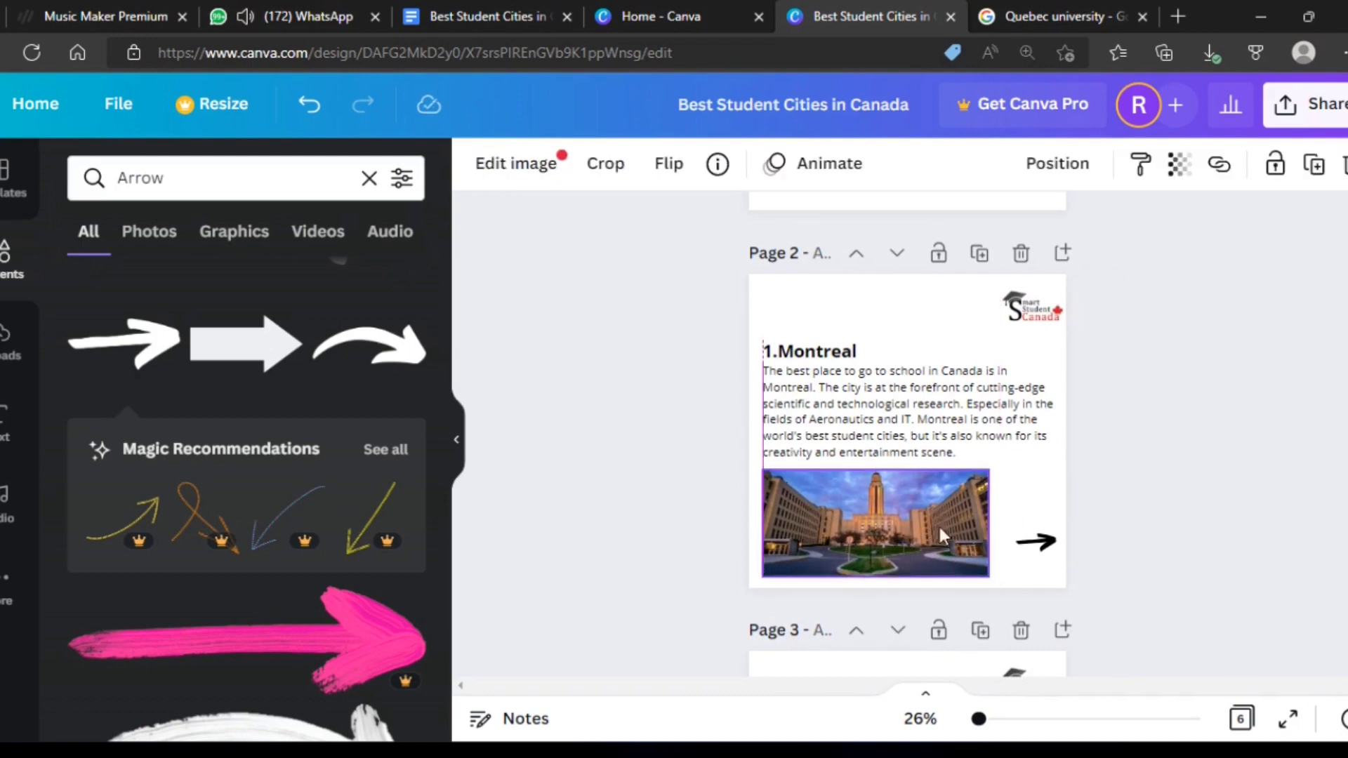
pyautogui.scroll(-3, 1327, 460)
pyautogui.scroll(-4, 1279, 483)
pyautogui.scroll(2, 1264, 453)
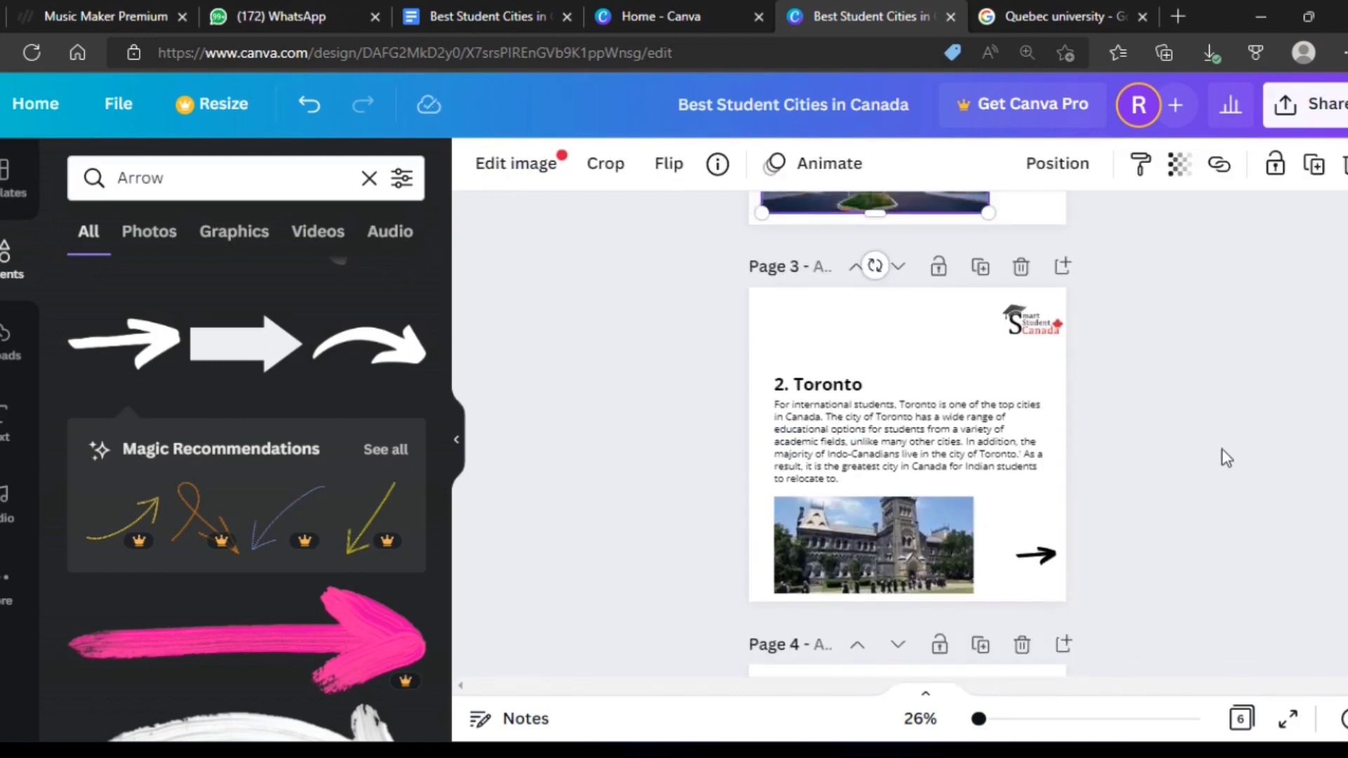
# Resize the Toronto paragraph box and close the arrow search results panel
pyautogui.click(1031, 490)
pyautogui.moveTo(1045, 500); pyautogui.dragTo(1057, 503)
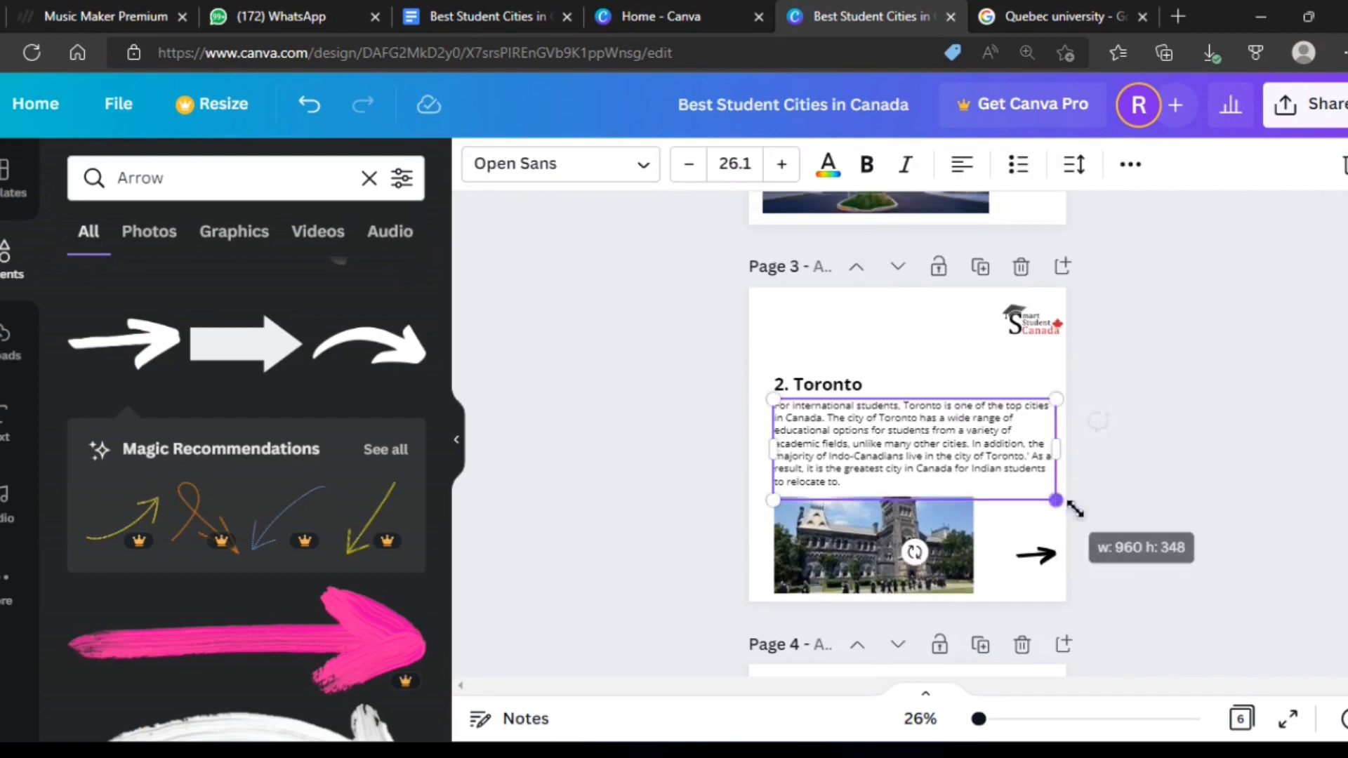
pyautogui.click(1134, 527)
pyautogui.scroll(10, 1137, 527)
pyautogui.scroll(1, 1139, 528)
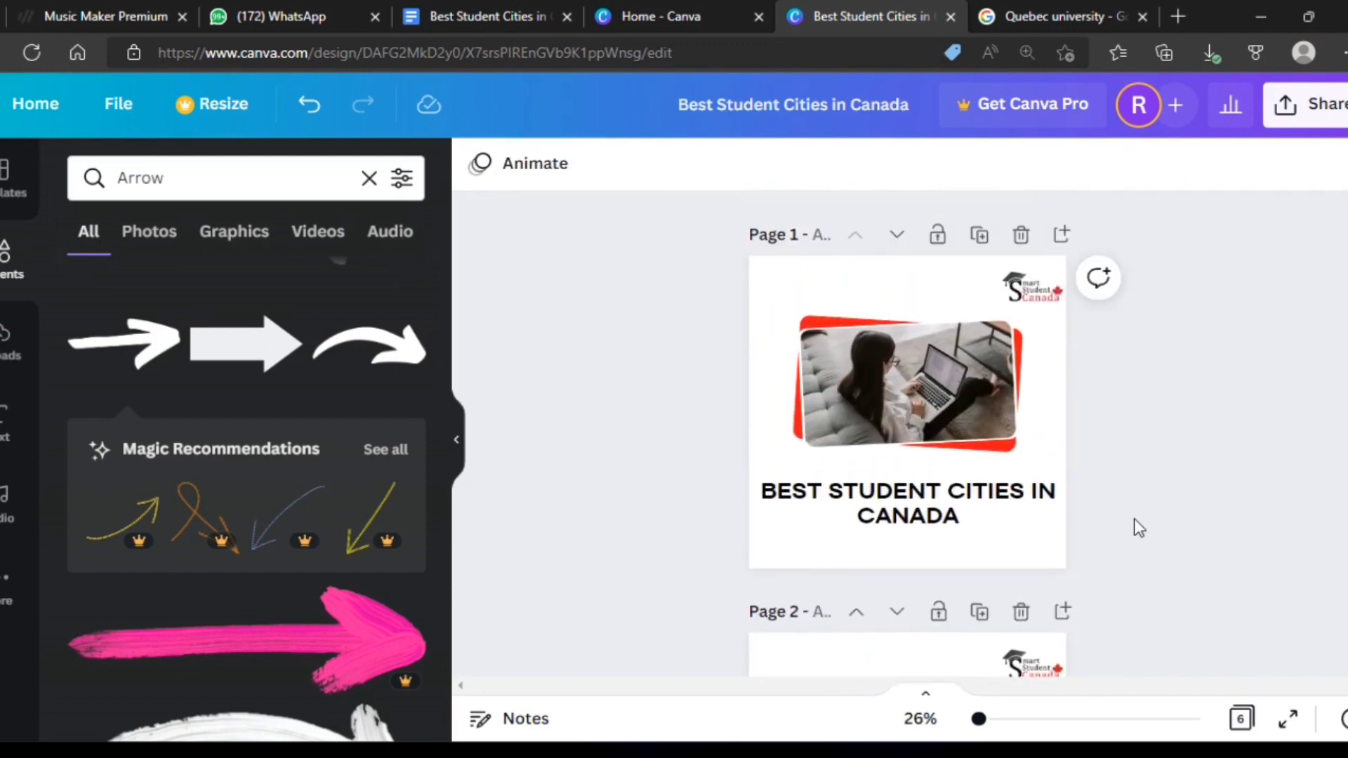
pyautogui.scroll(-3, 863, 475)
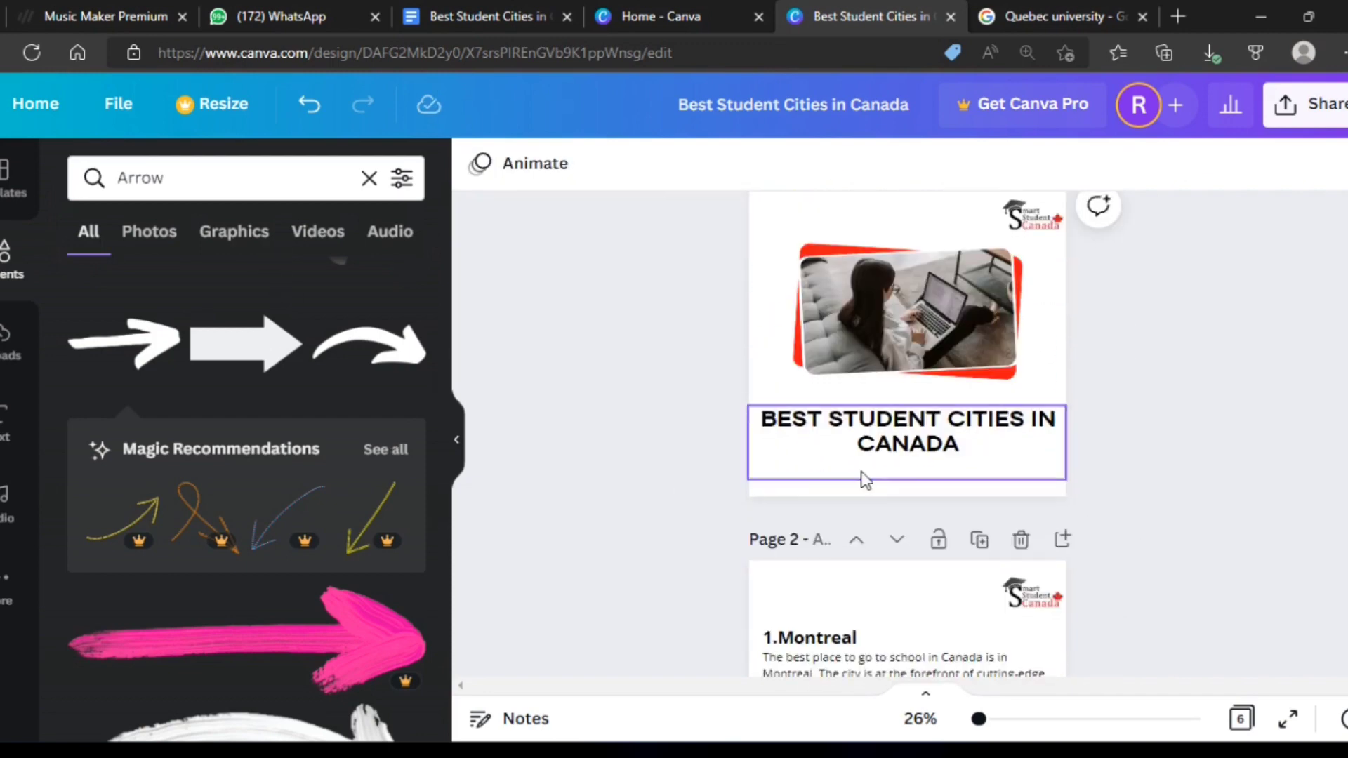
pyautogui.click(461, 446)
pyautogui.scroll(-3, 1111, 436)
pyautogui.scroll(2, 893, 386)
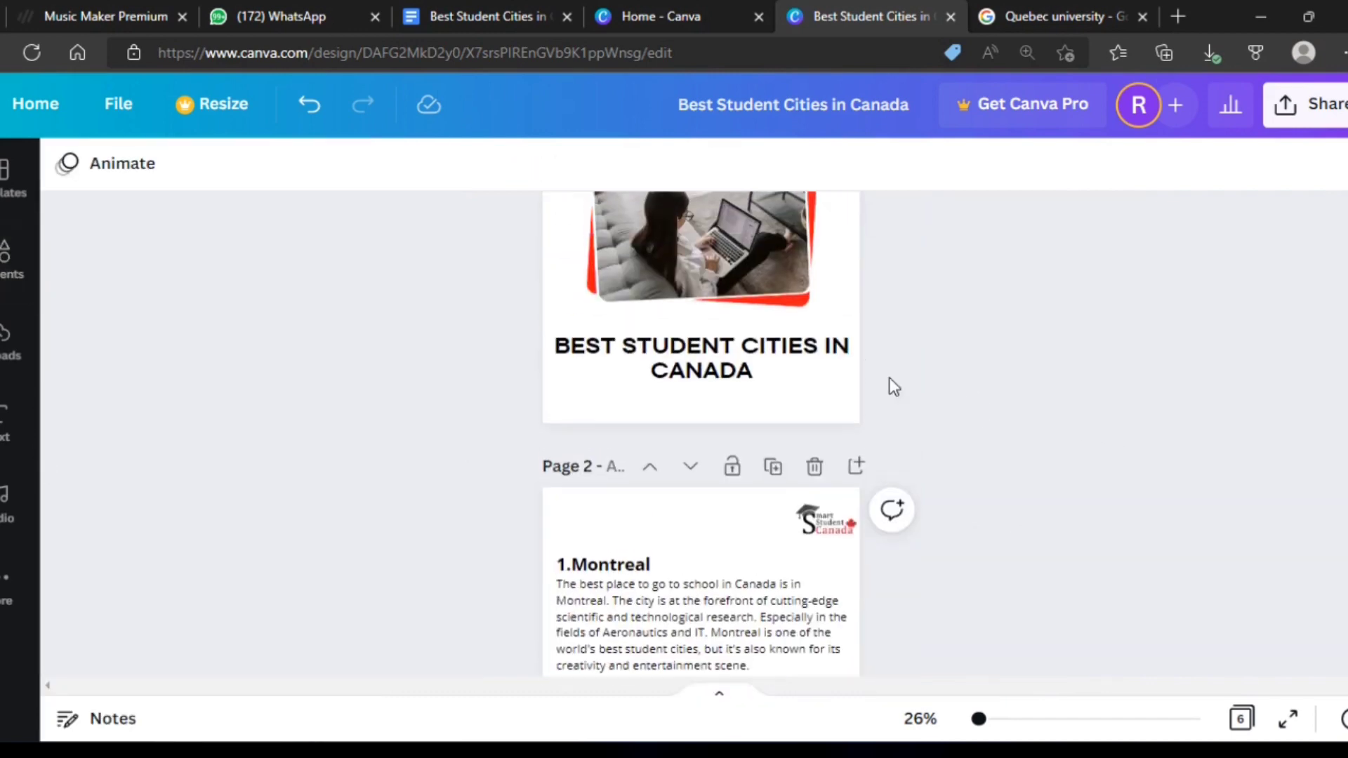
# Narrow the 'BEST STUDENT CITIES IN CANADA' cover title box and re-centre it
pyautogui.click(832, 397)
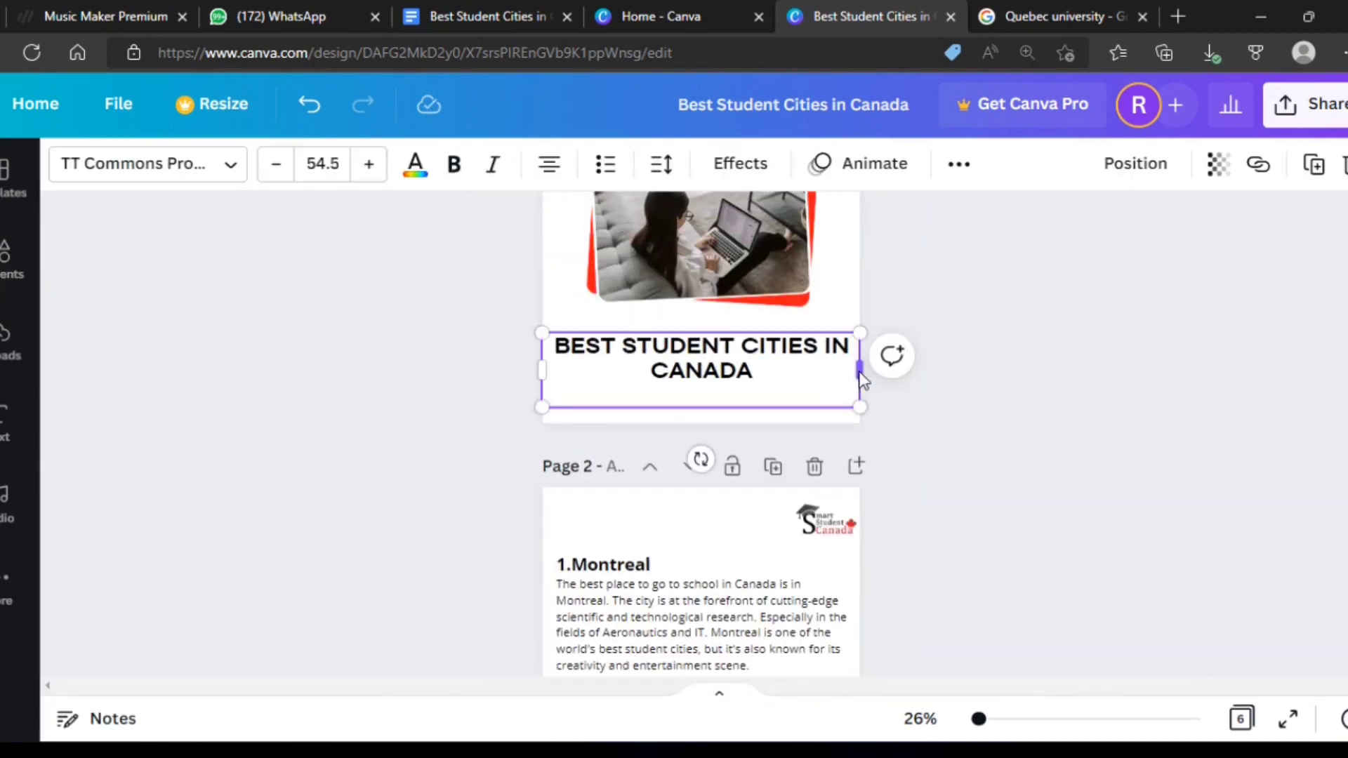
pyautogui.moveTo(859, 371); pyautogui.dragTo(852, 371)
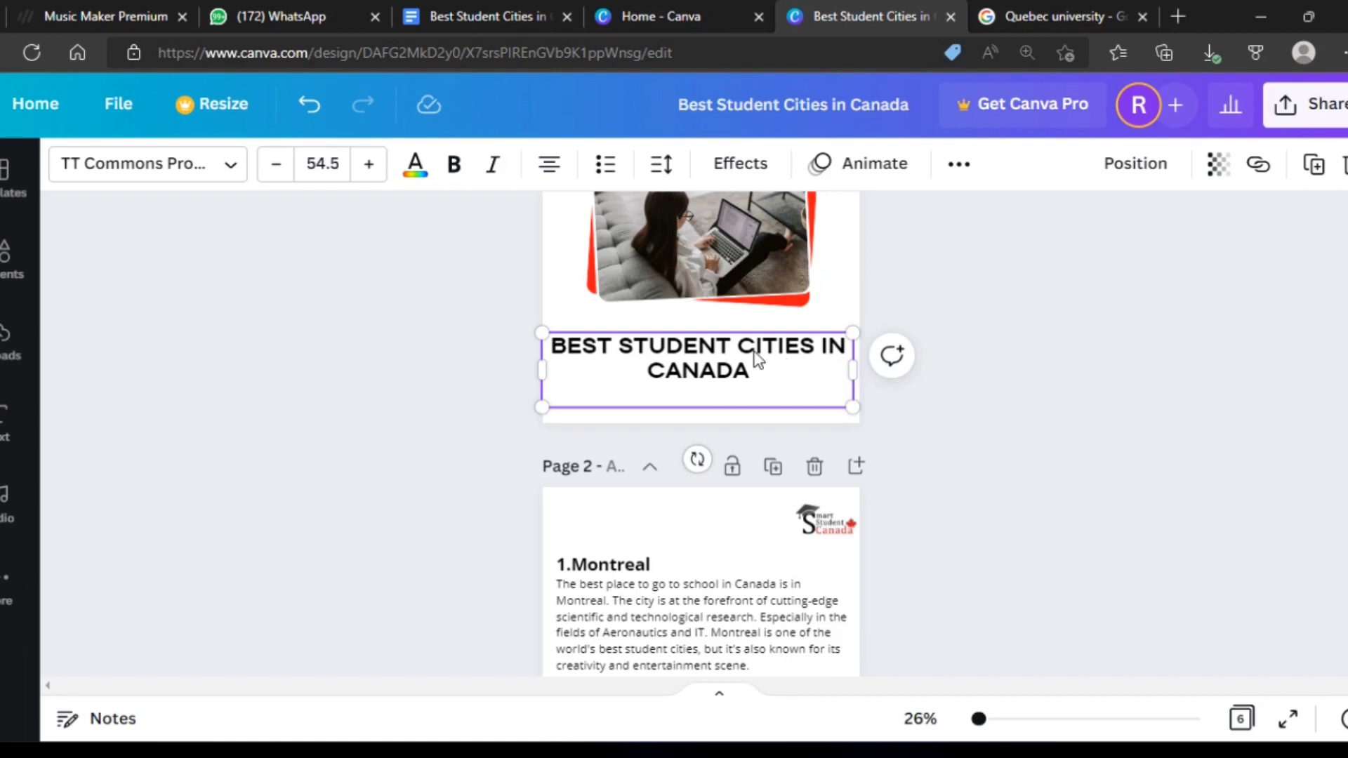
pyautogui.moveTo(757, 353); pyautogui.dragTo(765, 354)
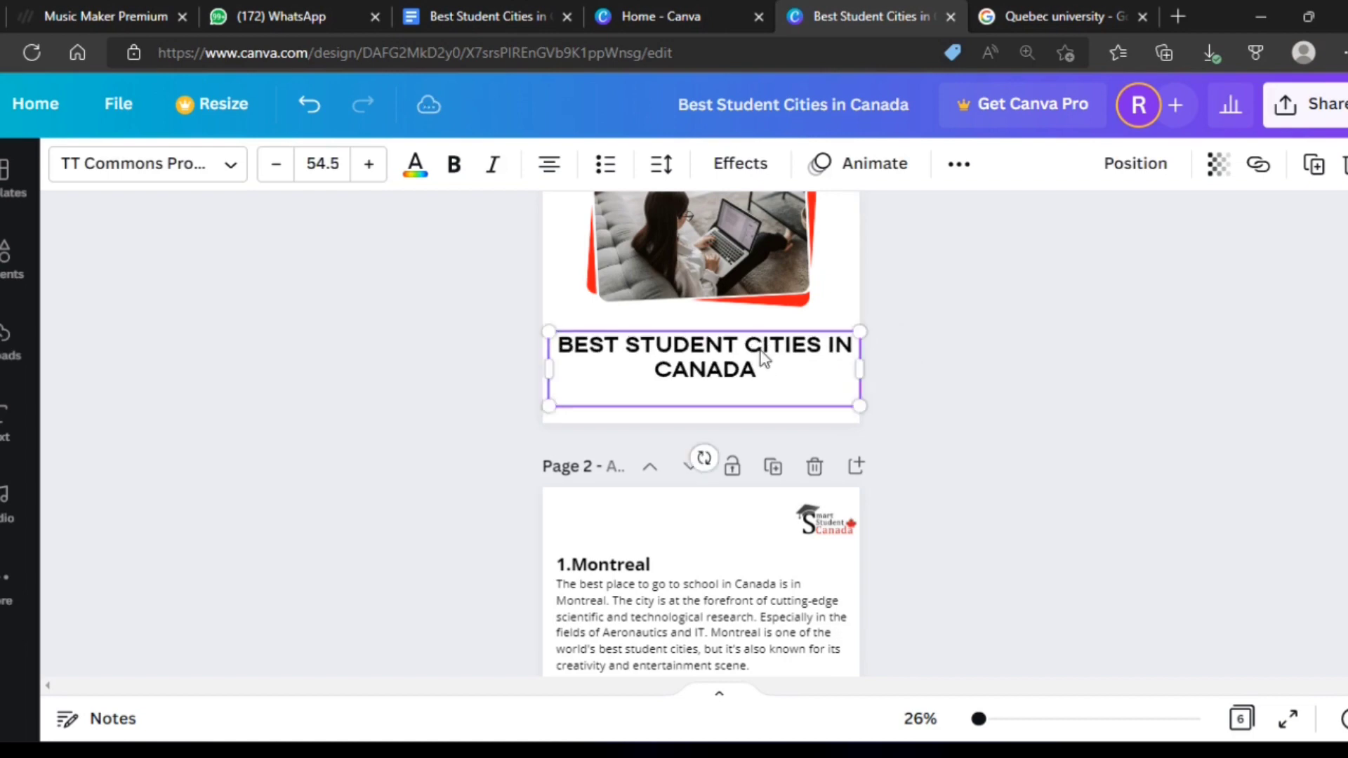
pyautogui.click(971, 348)
pyautogui.scroll(-3, 965, 406)
pyautogui.scroll(-2, 966, 405)
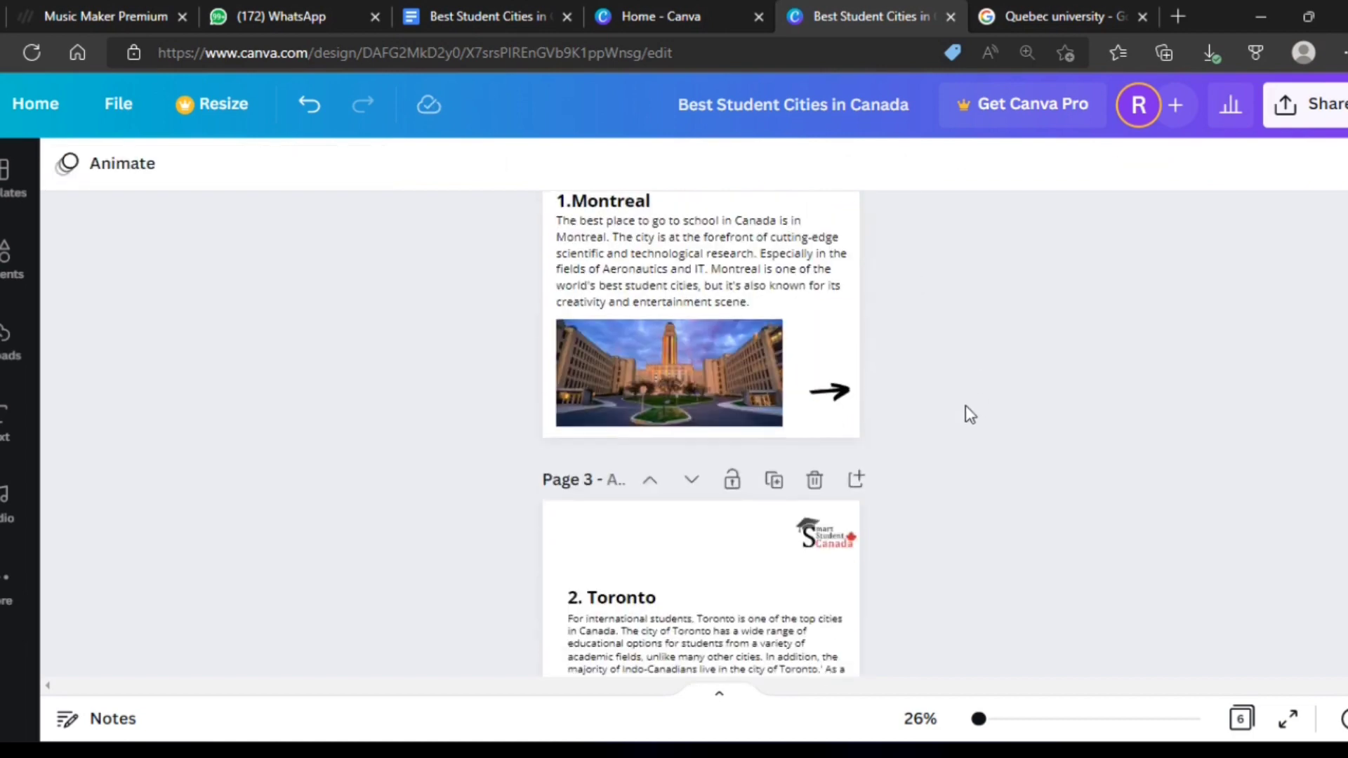
pyautogui.scroll(-3, 966, 406)
pyautogui.scroll(-1, 948, 405)
# Widen the Toronto paragraph box under the '2. Toronto' heading
pyautogui.click(616, 310)
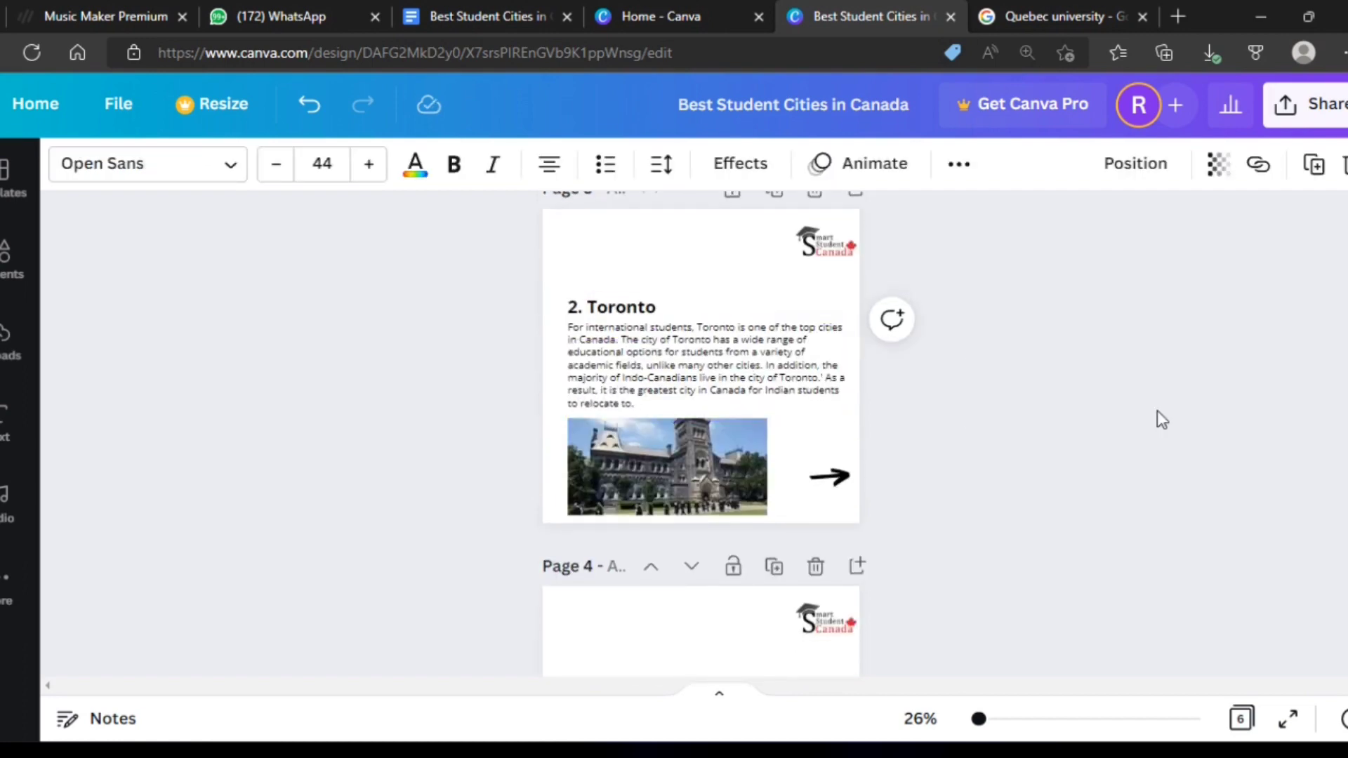
pyautogui.click(821, 397)
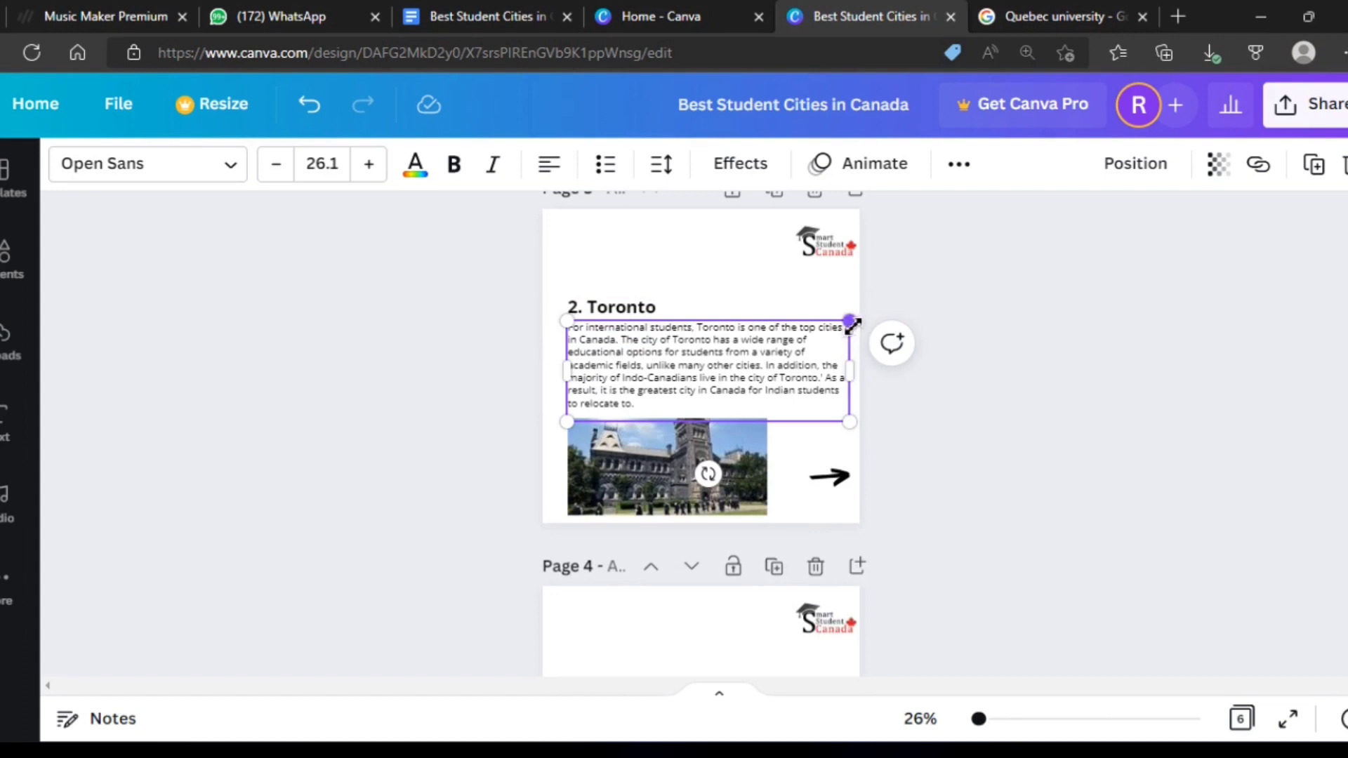
pyautogui.moveTo(852, 325); pyautogui.dragTo(858, 316)
pyautogui.click(685, 317)
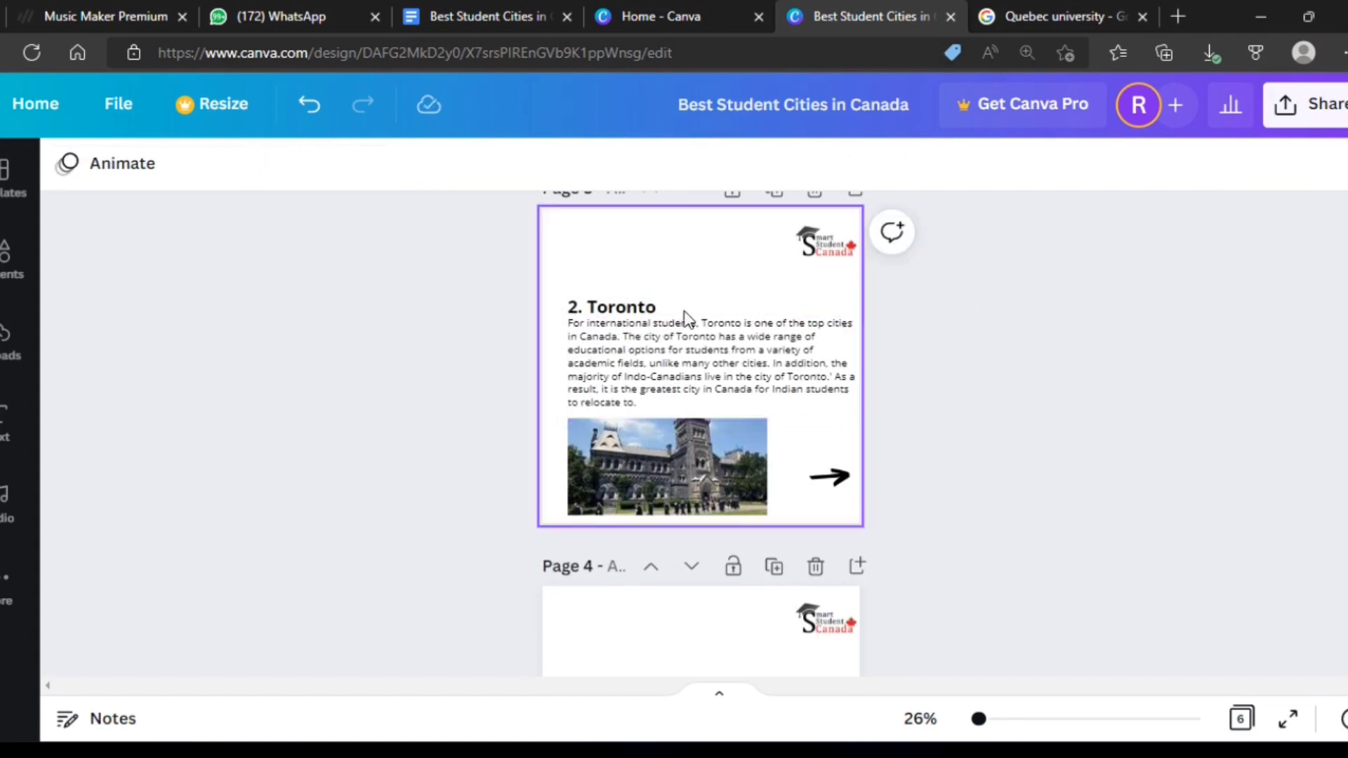
pyautogui.click(629, 323)
pyautogui.click(630, 323)
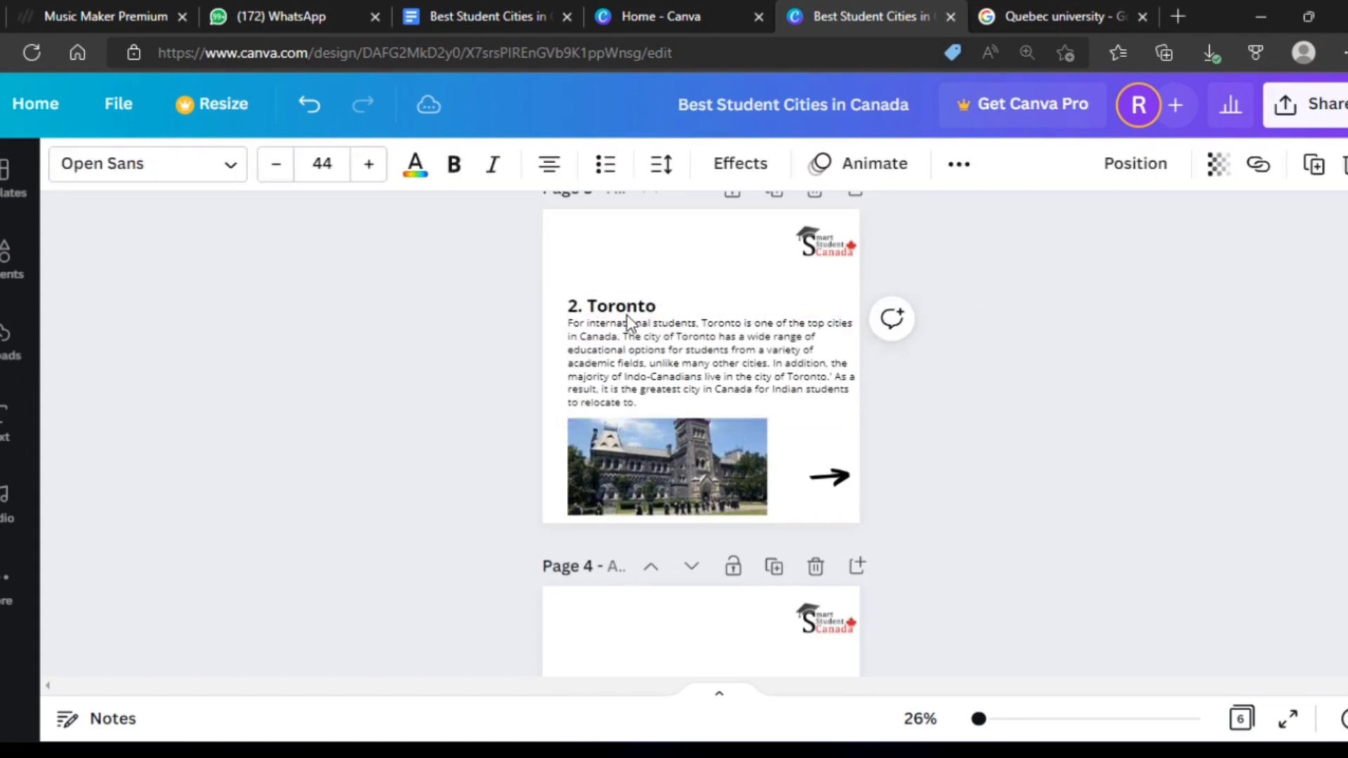
pyautogui.scroll(-3, 997, 452)
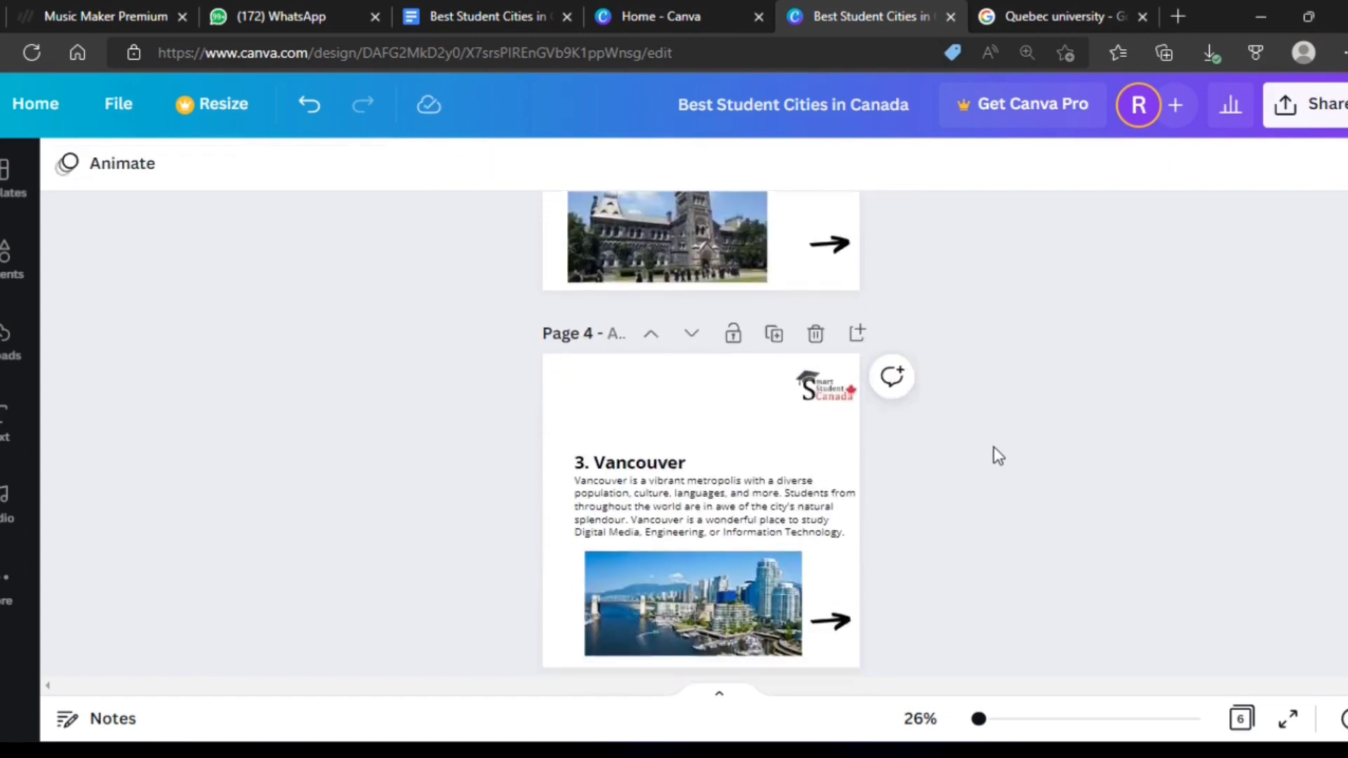
pyautogui.scroll(-2, 857, 391)
pyautogui.scroll(4, 853, 391)
pyautogui.scroll(-4, 852, 390)
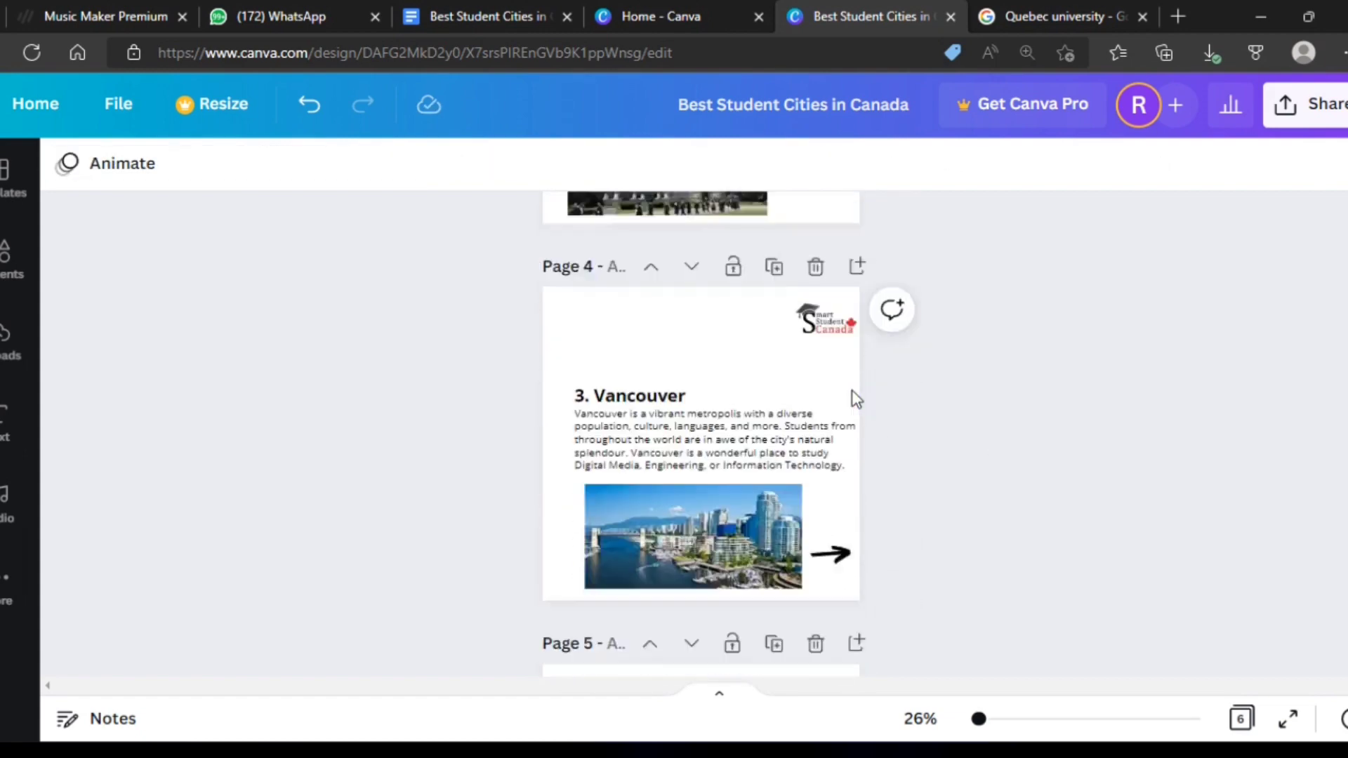
# Widen the Vancouver paragraph, shift the Vancouver photo left, and nudge the Quebec photo down
pyautogui.click(790, 409)
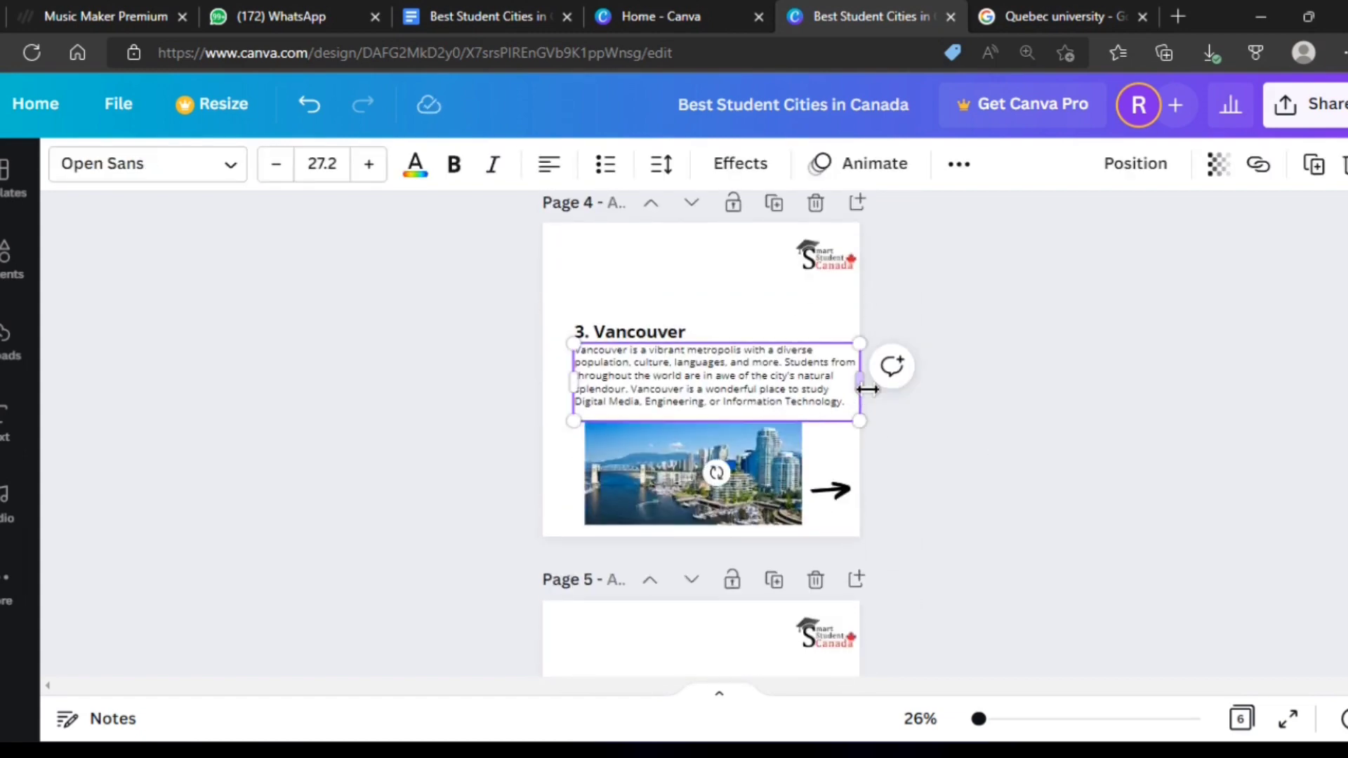
pyautogui.moveTo(867, 390); pyautogui.dragTo(873, 401)
pyautogui.click(933, 460)
pyautogui.moveTo(764, 496); pyautogui.dragTo(756, 495)
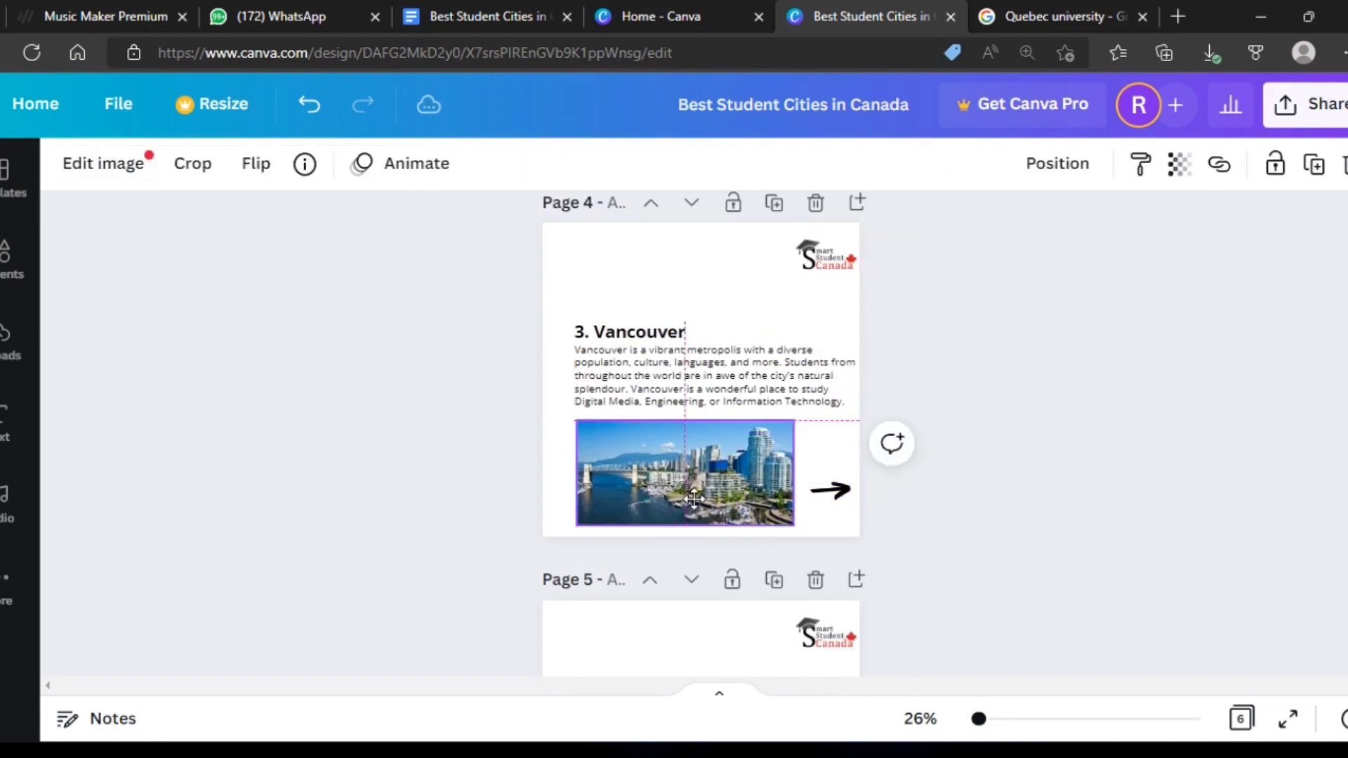
pyautogui.click(971, 485)
pyautogui.scroll(-4, 987, 506)
pyautogui.scroll(-3, 997, 520)
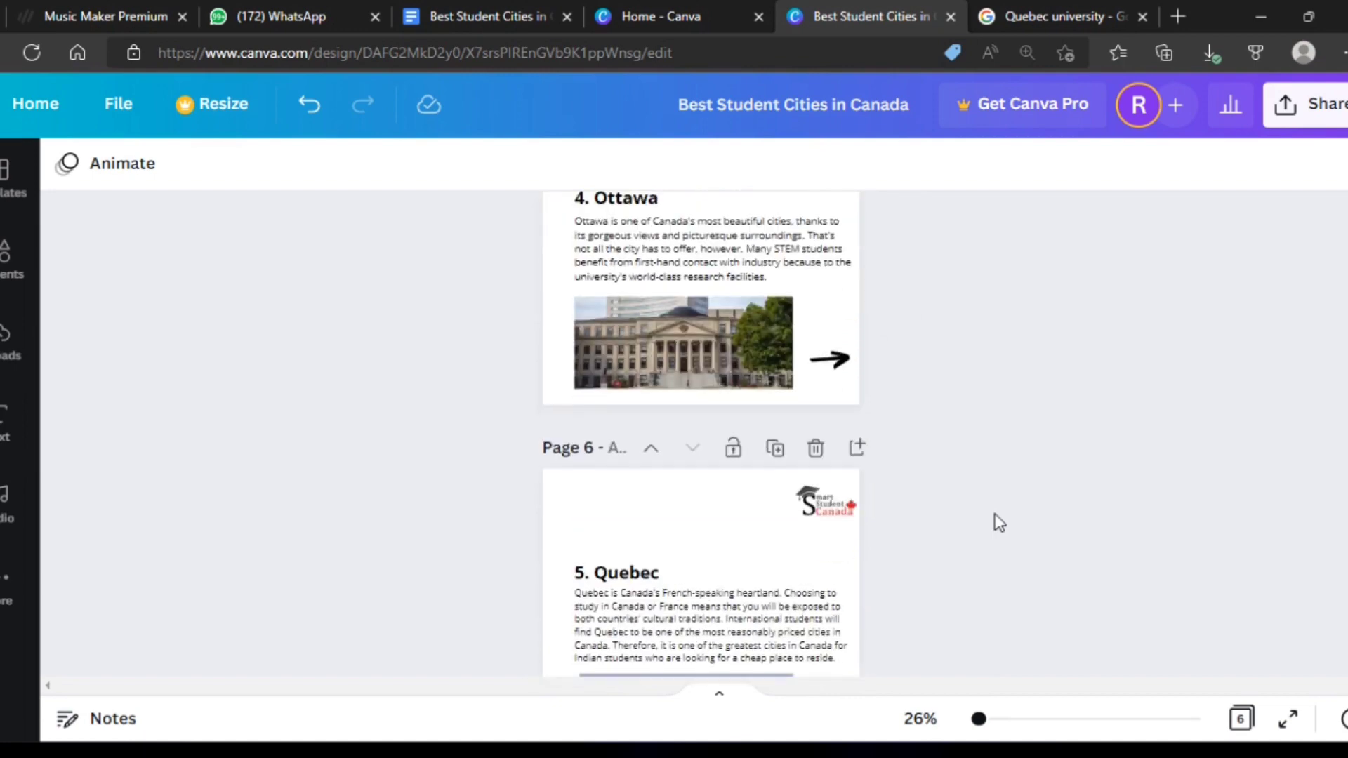
pyautogui.scroll(-3, 786, 492)
pyautogui.moveTo(733, 541); pyautogui.dragTo(724, 539)
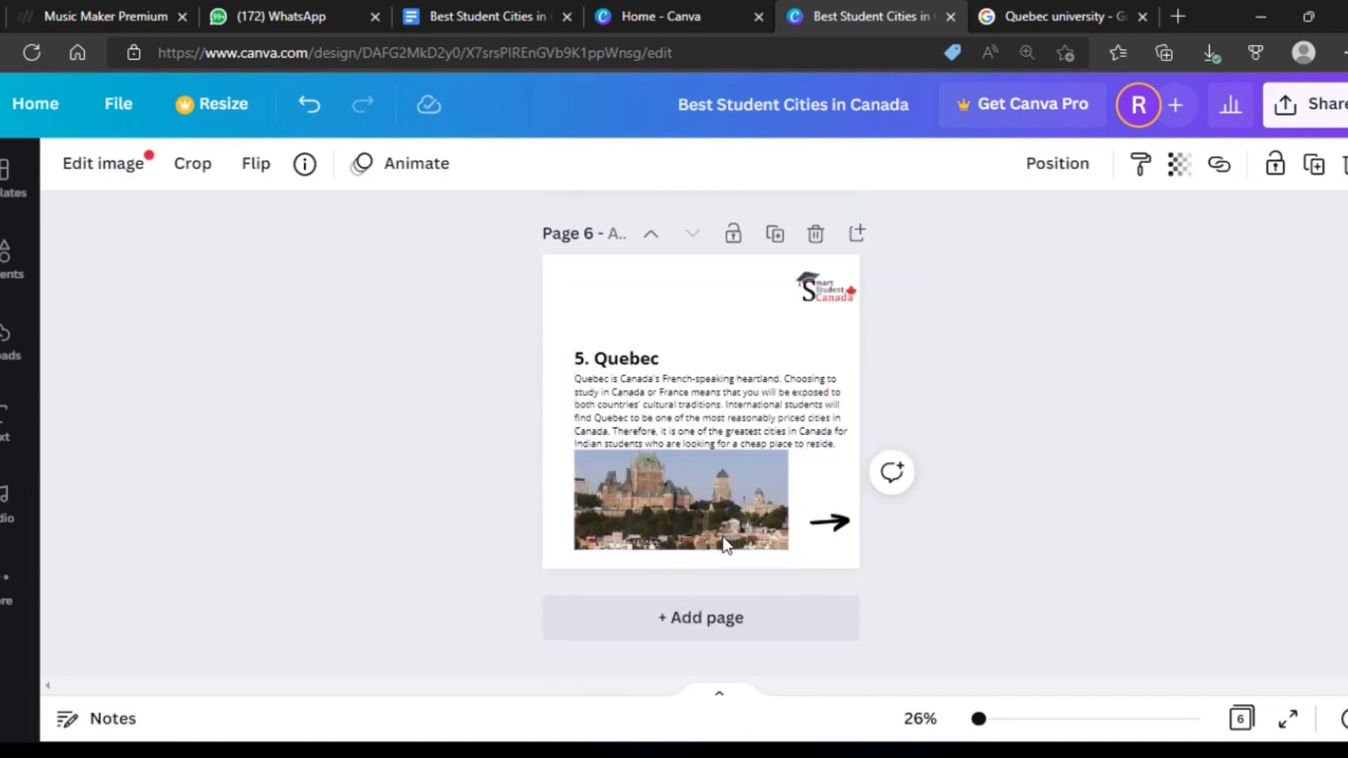
pyautogui.press('Down')
pyautogui.press('Down')
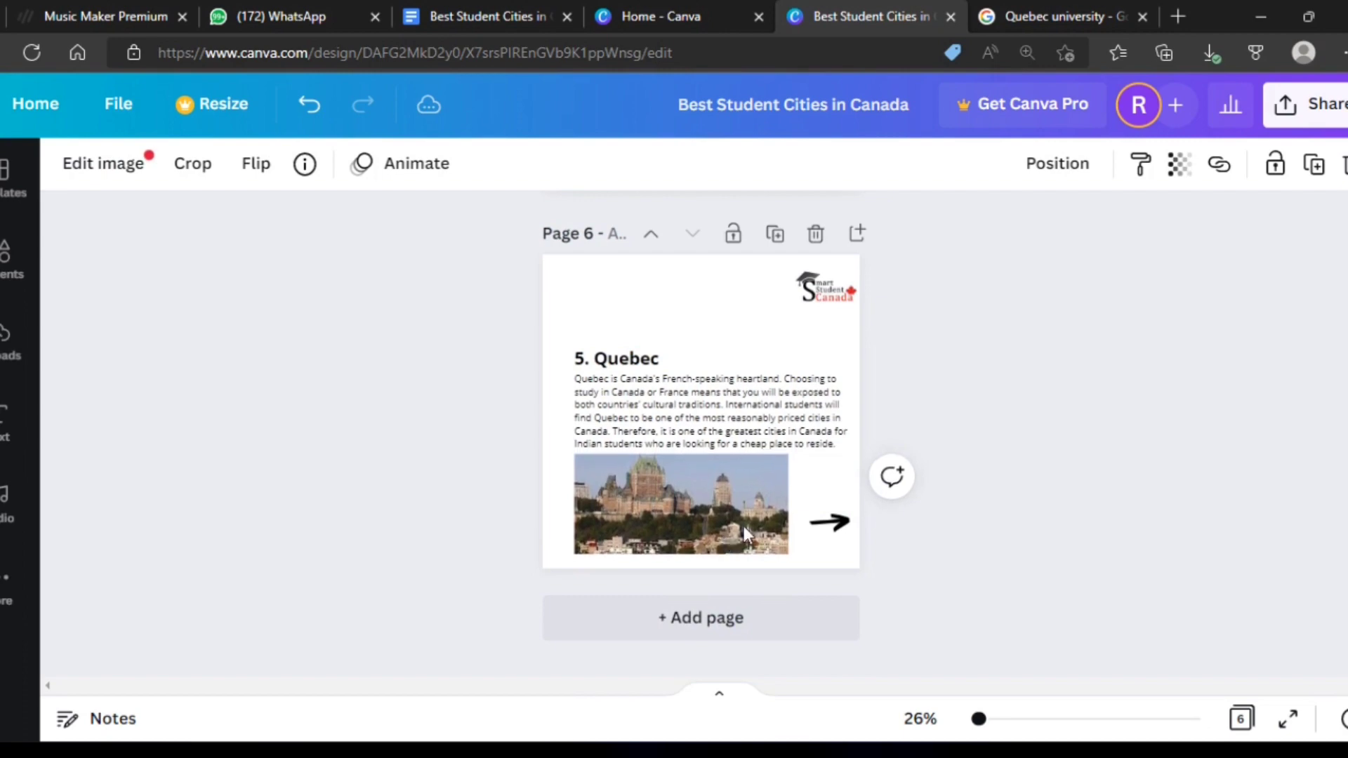
# Slightly resize the arrow beside the Toronto photo on page 3
pyautogui.scroll(3, 1006, 427)
pyautogui.scroll(7, 1005, 428)
pyautogui.scroll(4, 1005, 428)
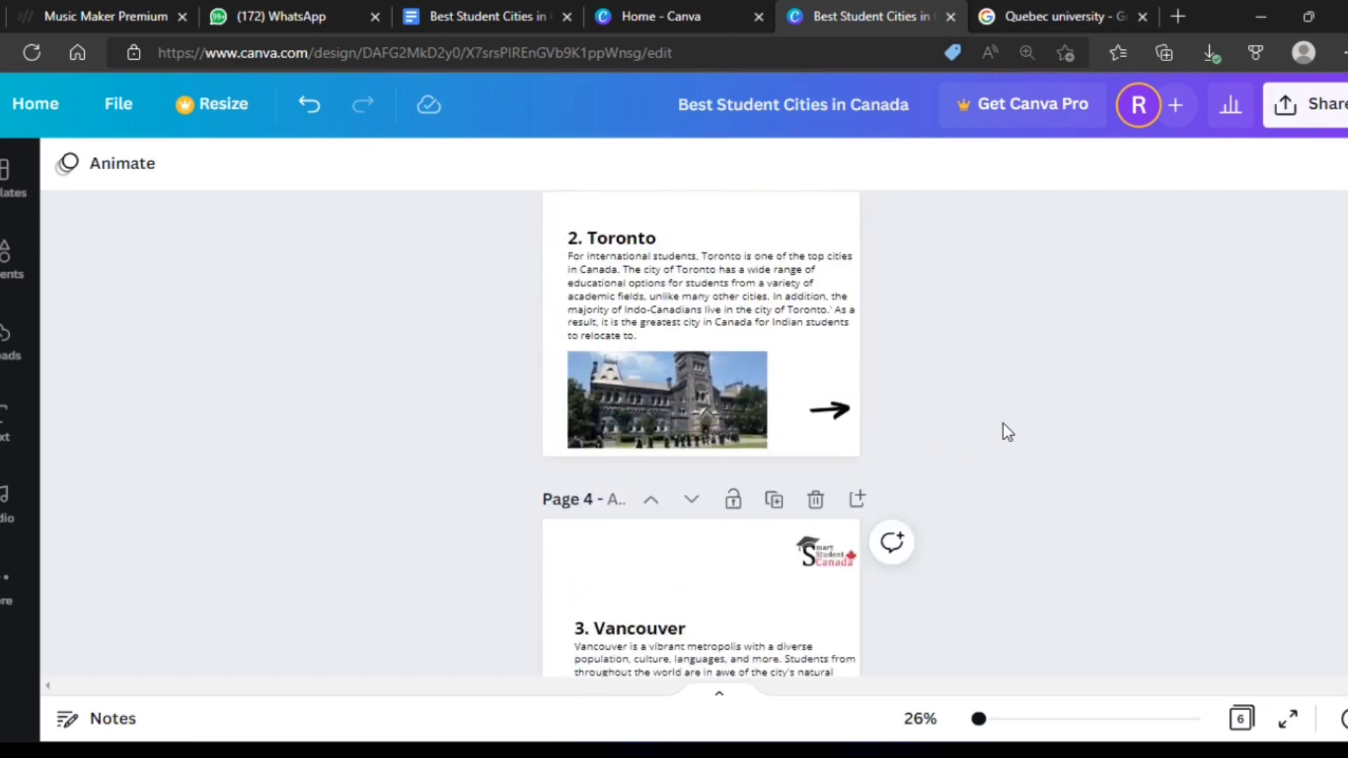
pyautogui.scroll(6, 1005, 430)
pyautogui.scroll(4, 1005, 431)
pyautogui.scroll(3, 995, 431)
pyautogui.scroll(-4, 994, 431)
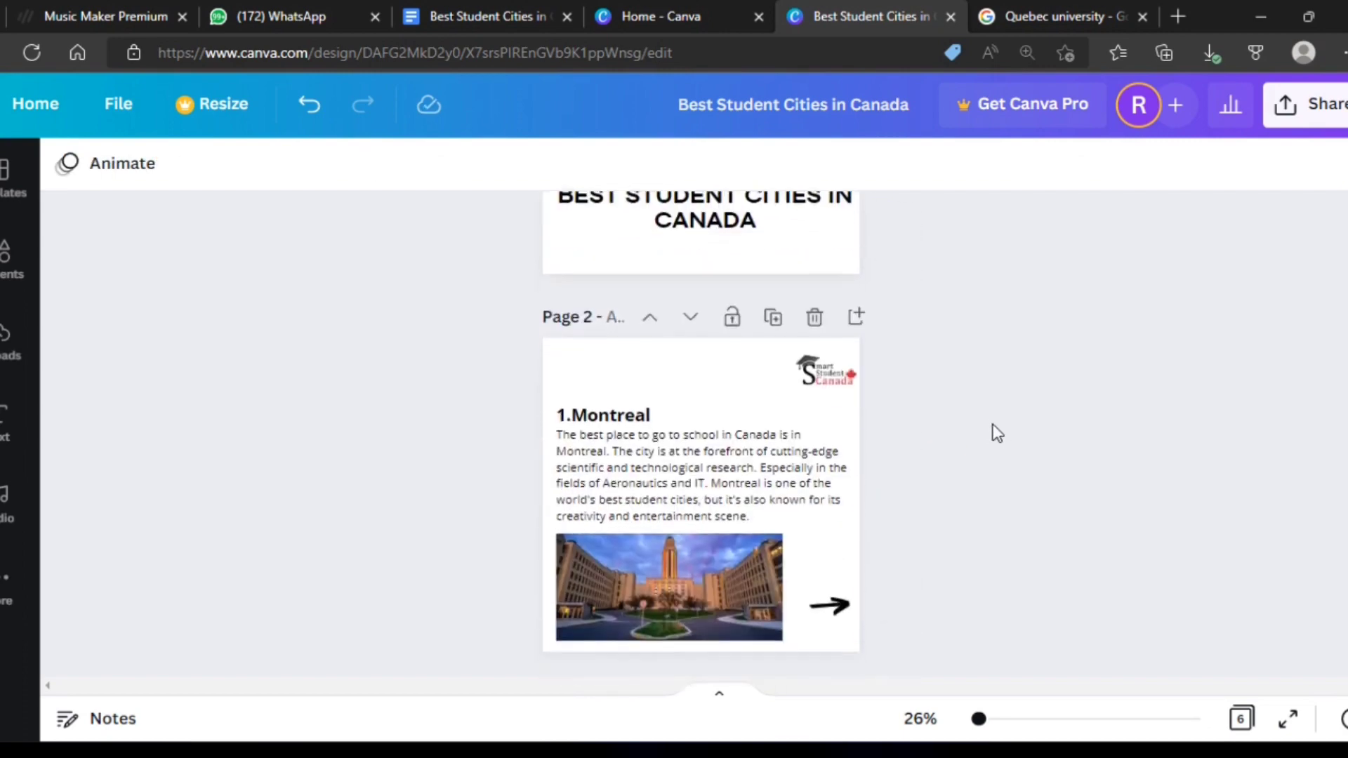
pyautogui.scroll(-6, 996, 432)
pyautogui.scroll(-1, 997, 431)
pyautogui.click(834, 553)
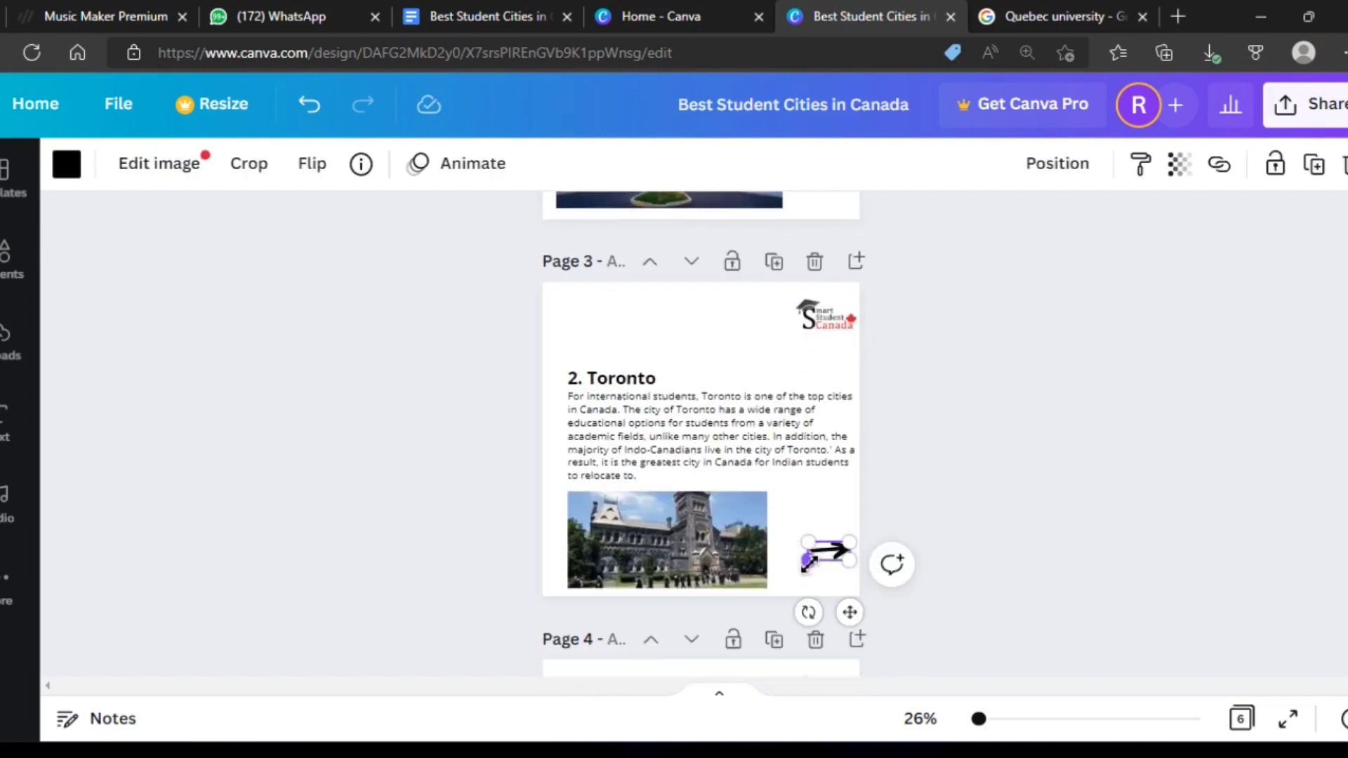
pyautogui.moveTo(806, 562); pyautogui.dragTo(799, 565)
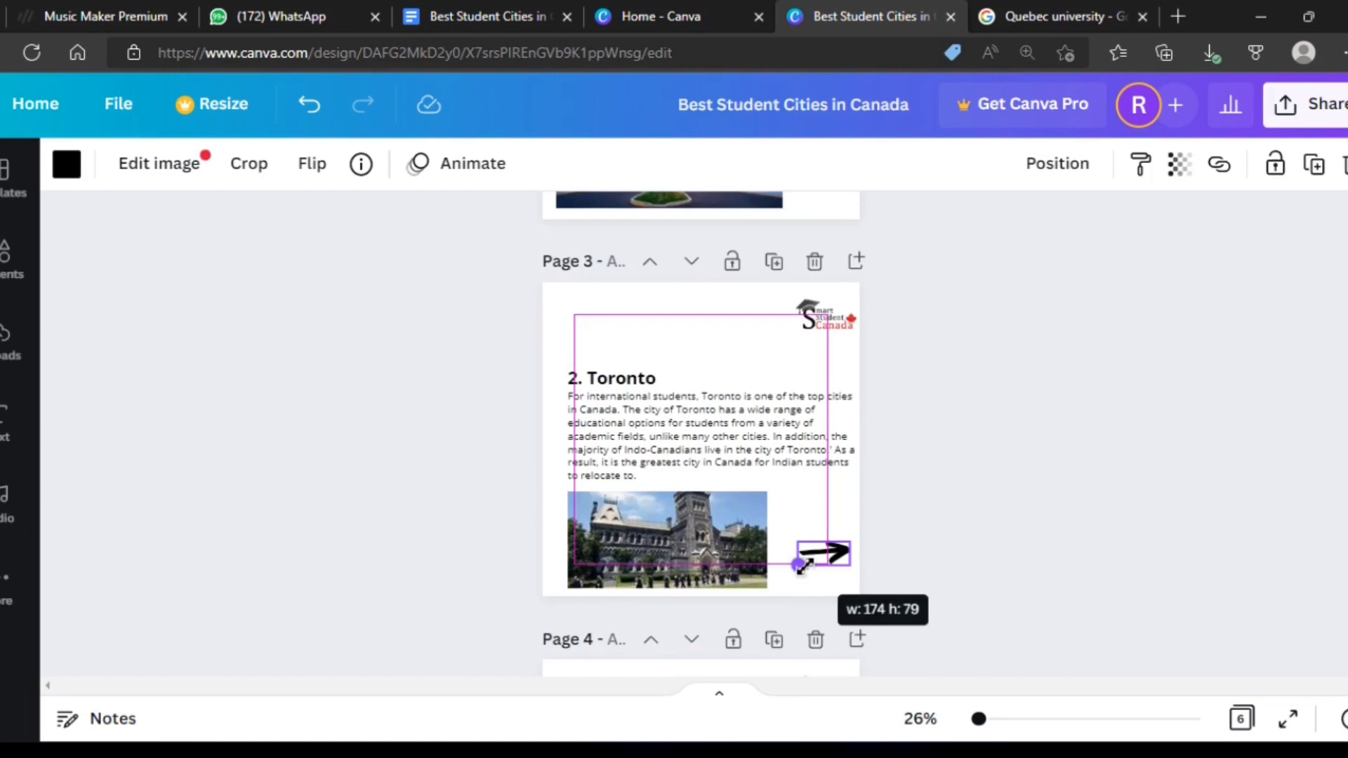
pyautogui.click(979, 487)
# Adjust the size of the logo on the Ottawa page
pyautogui.scroll(-4, 978, 487)
pyautogui.scroll(-3, 979, 488)
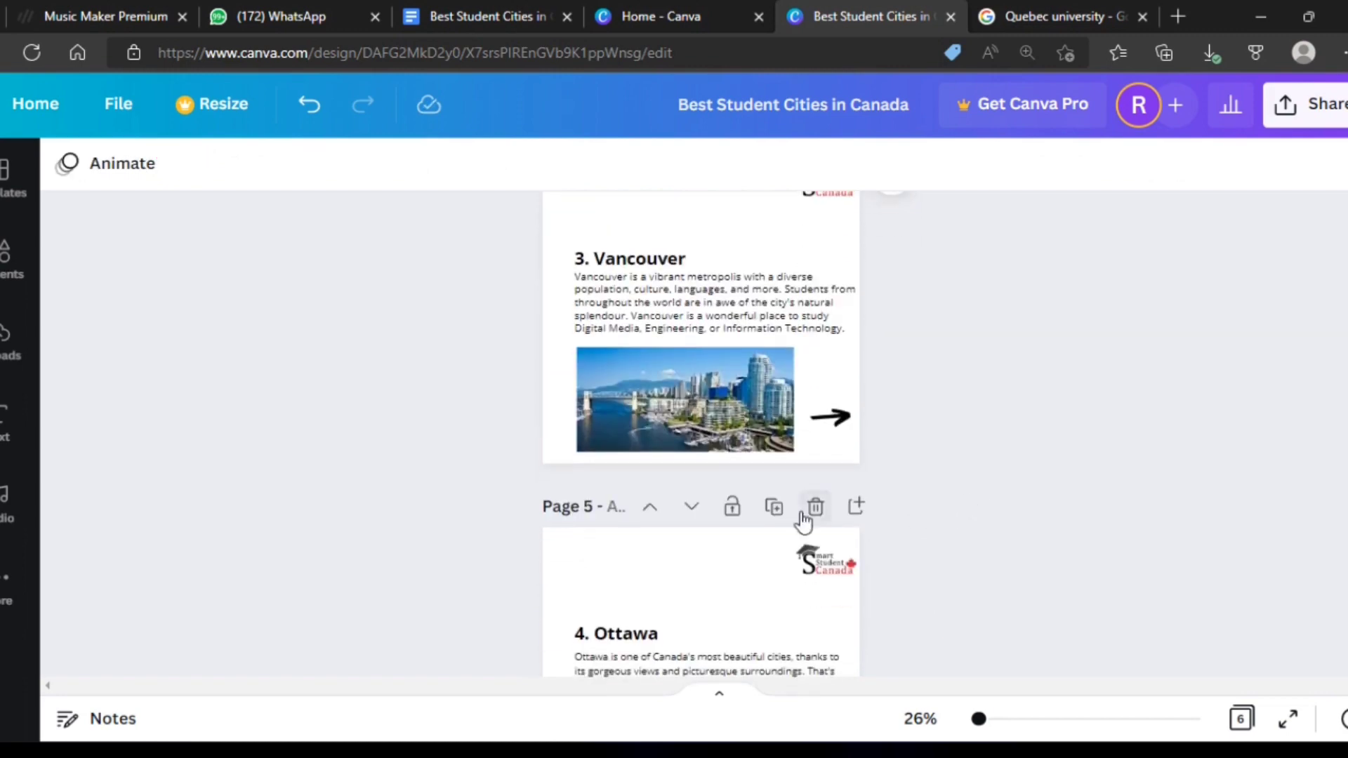
pyautogui.scroll(-4, 806, 544)
pyautogui.click(842, 267)
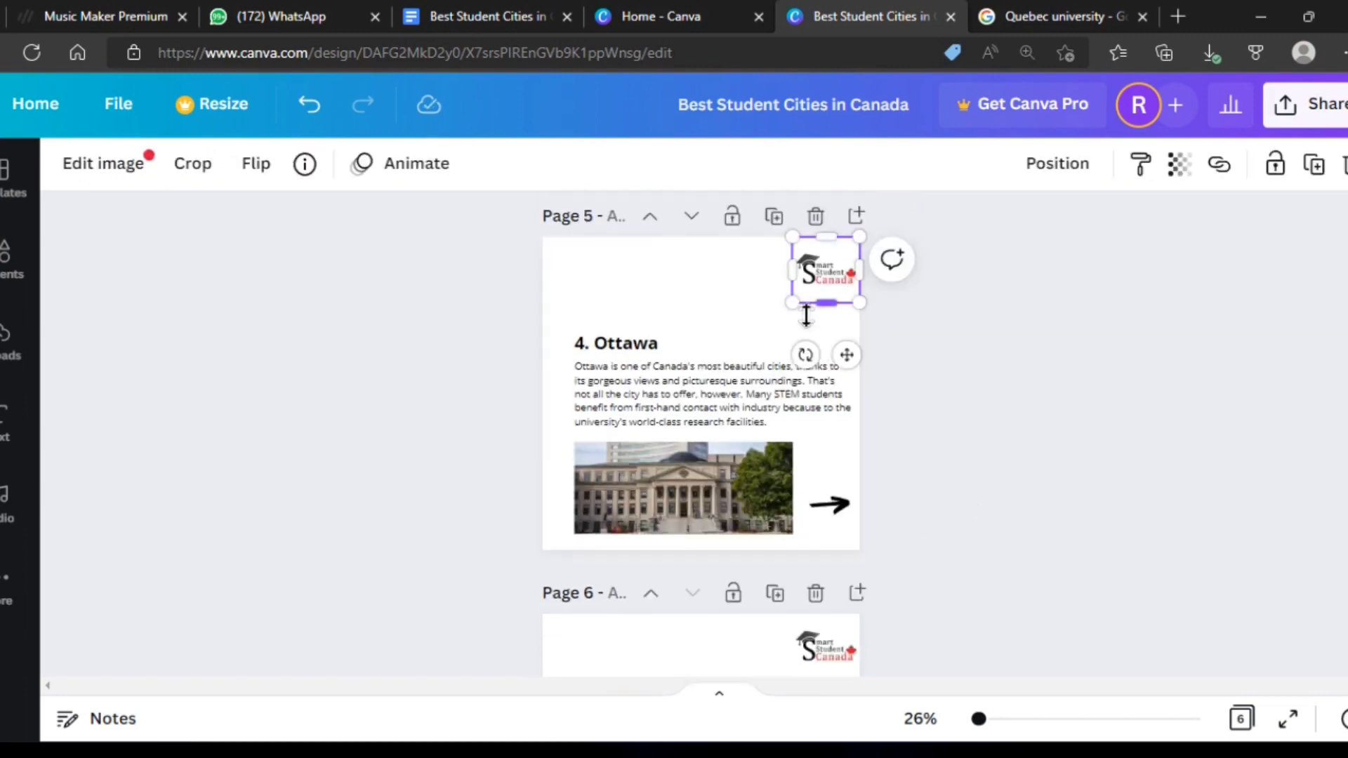
pyautogui.moveTo(806, 313); pyautogui.dragTo(806, 315)
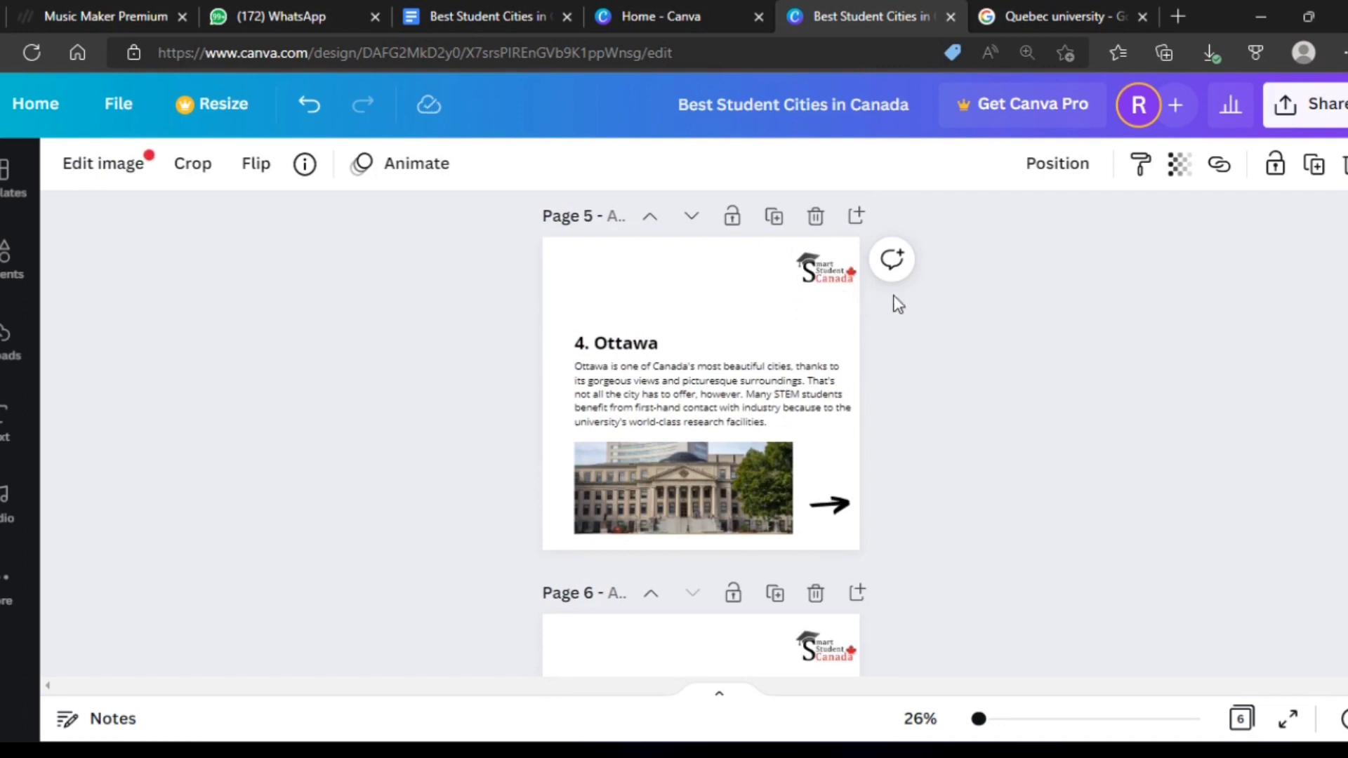
# Download all 6 pages of the design as PNG from the Share menu
pyautogui.click(1304, 104)
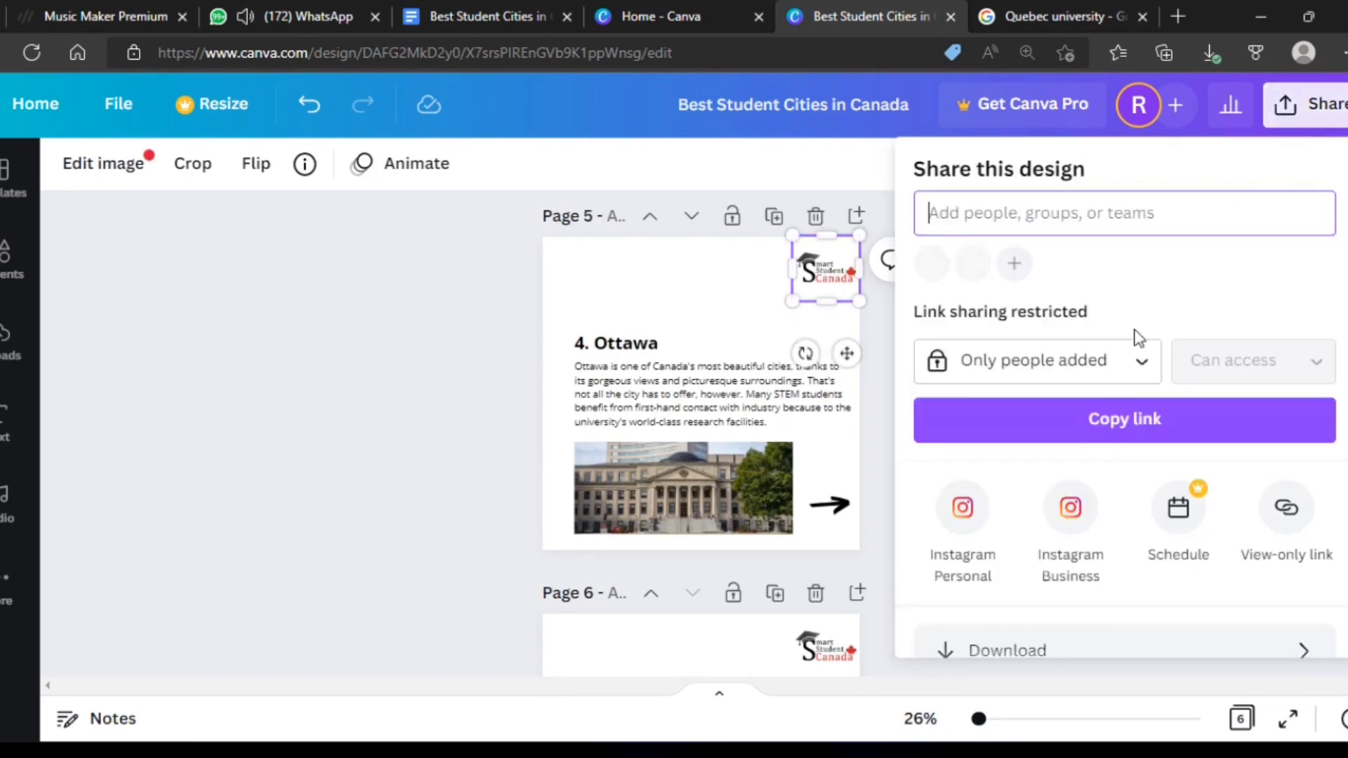
pyautogui.scroll(-3, 1092, 442)
pyautogui.click(1092, 442)
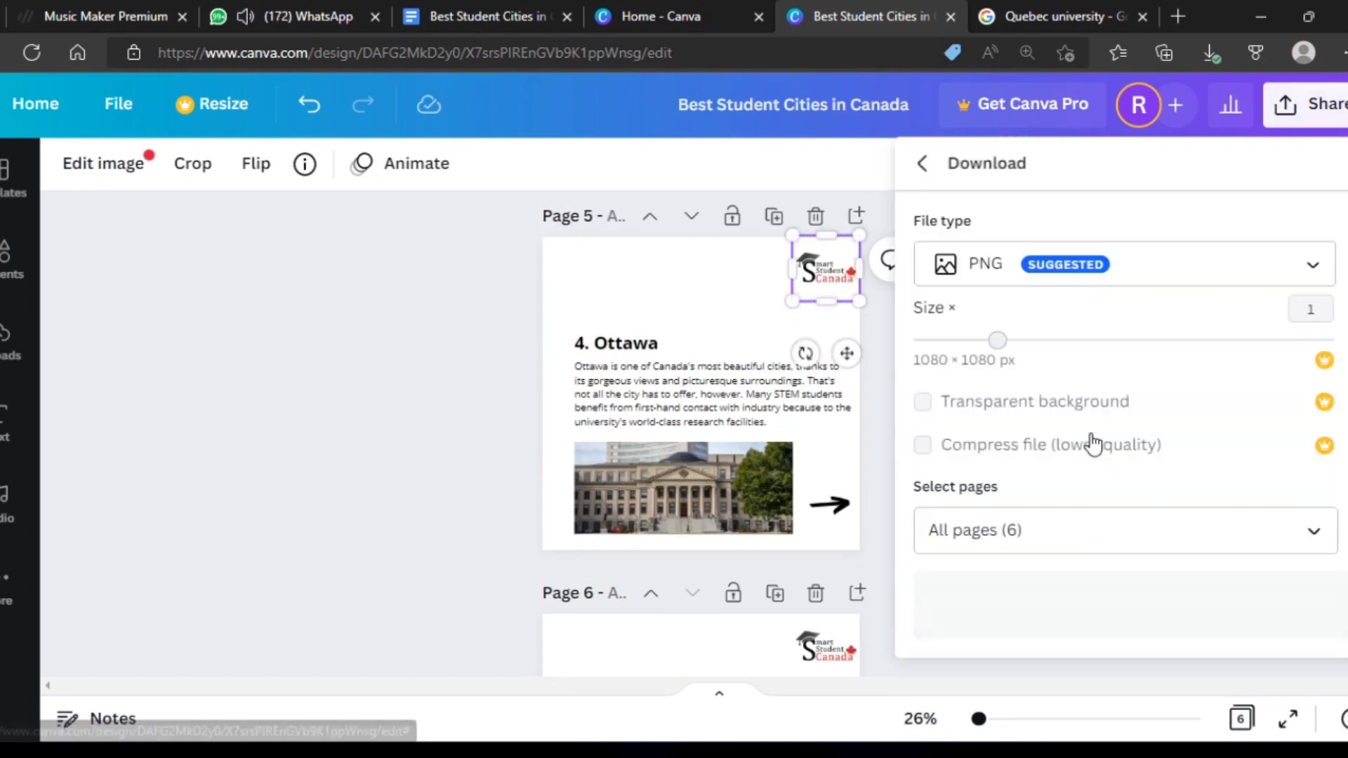
pyautogui.click(1090, 517)
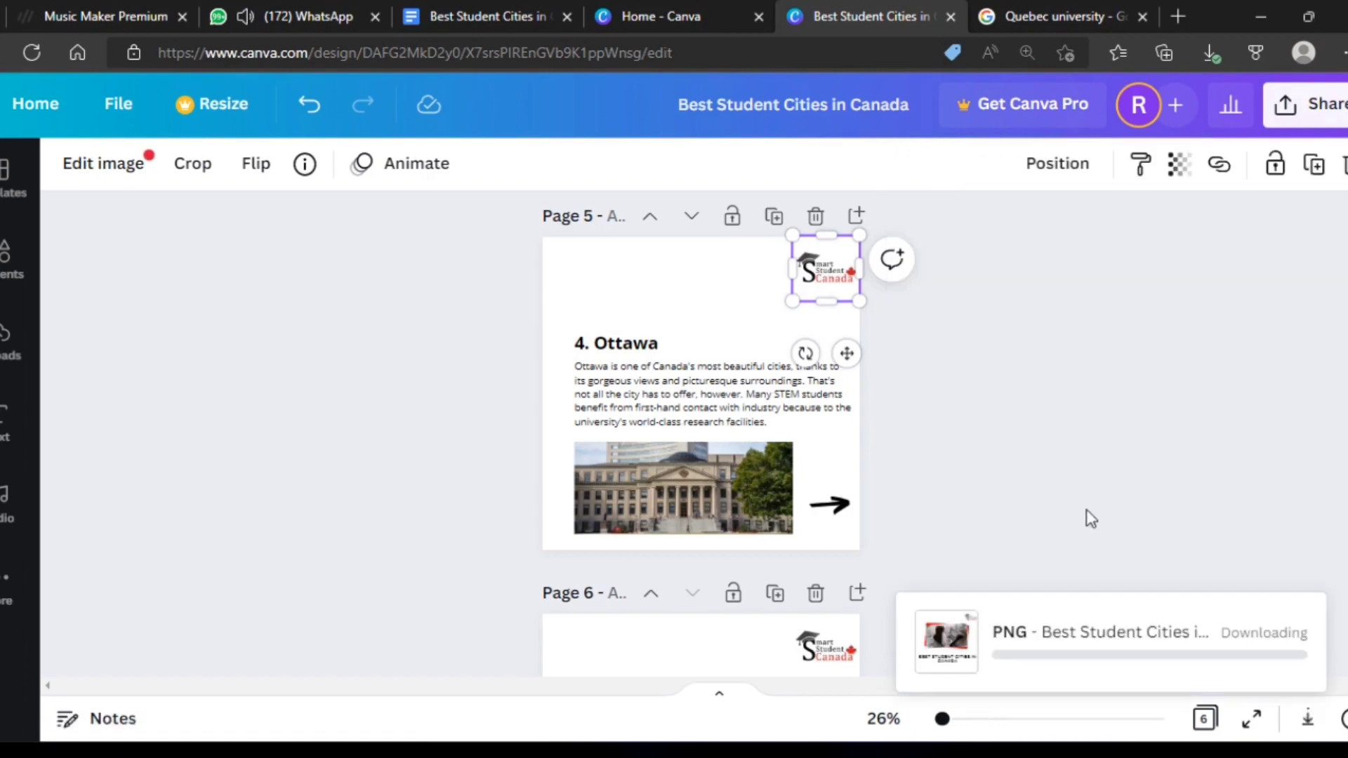